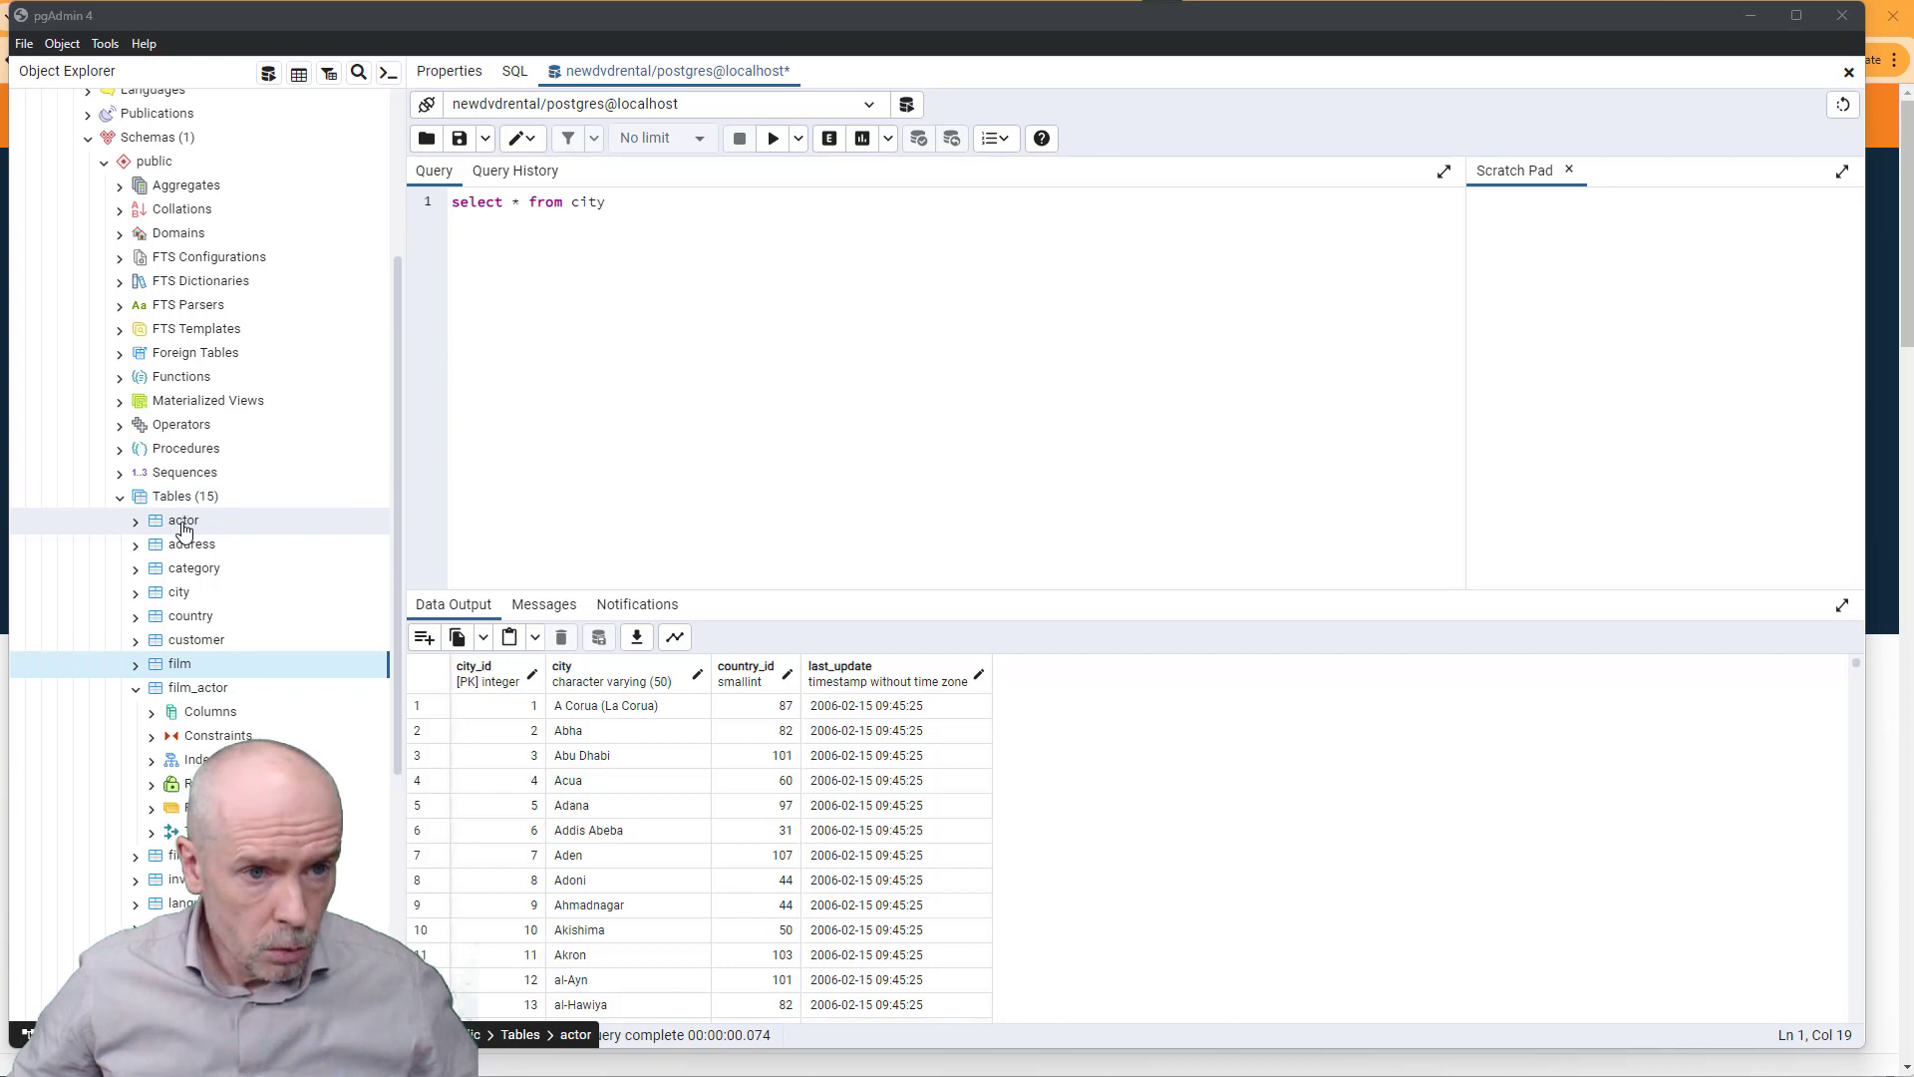
- Collapse the film_actor table in pgAdmin's newdvdrental table list and bring up the window switcher
{"action": "scroll", "coordinate": [140, 477], "scroll_direction": "up", "scroll_amount": 3}
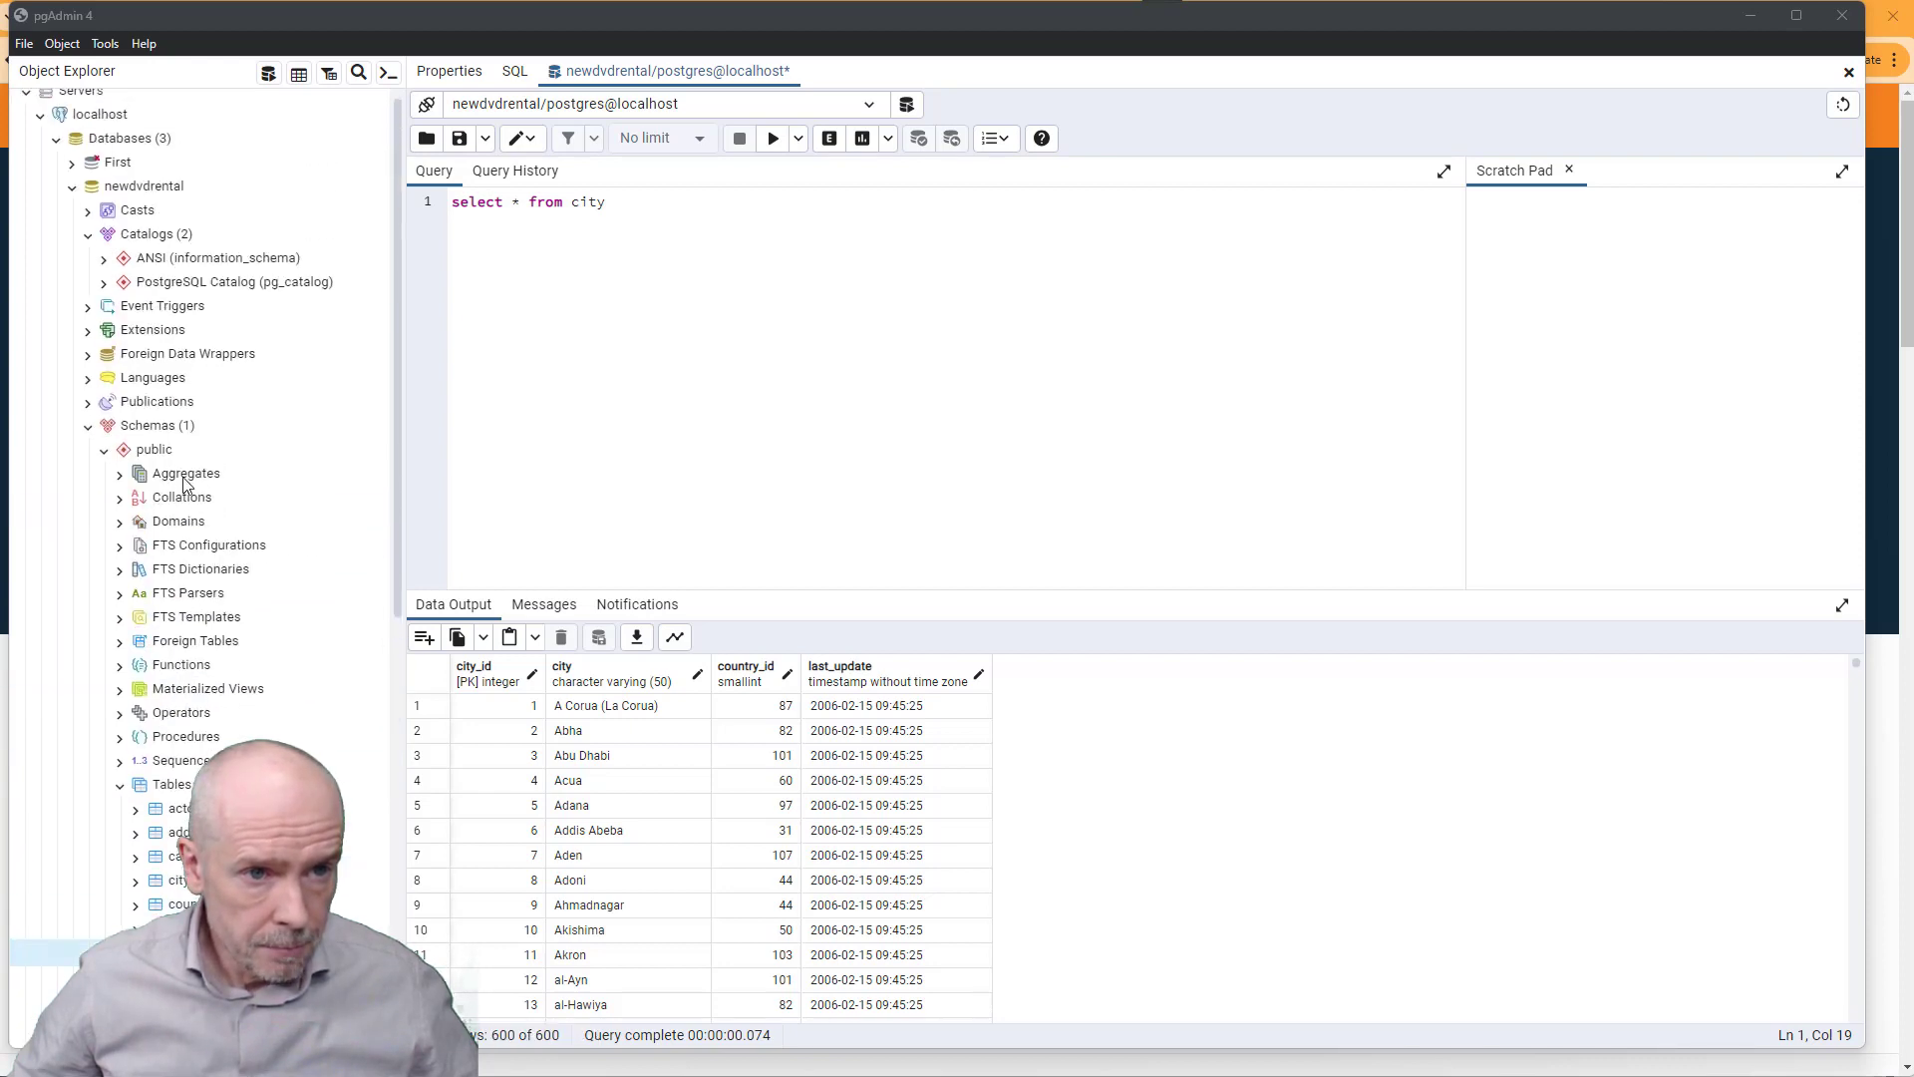
{"action": "scroll", "coordinate": [199, 399], "scroll_direction": "down", "scroll_amount": 2}
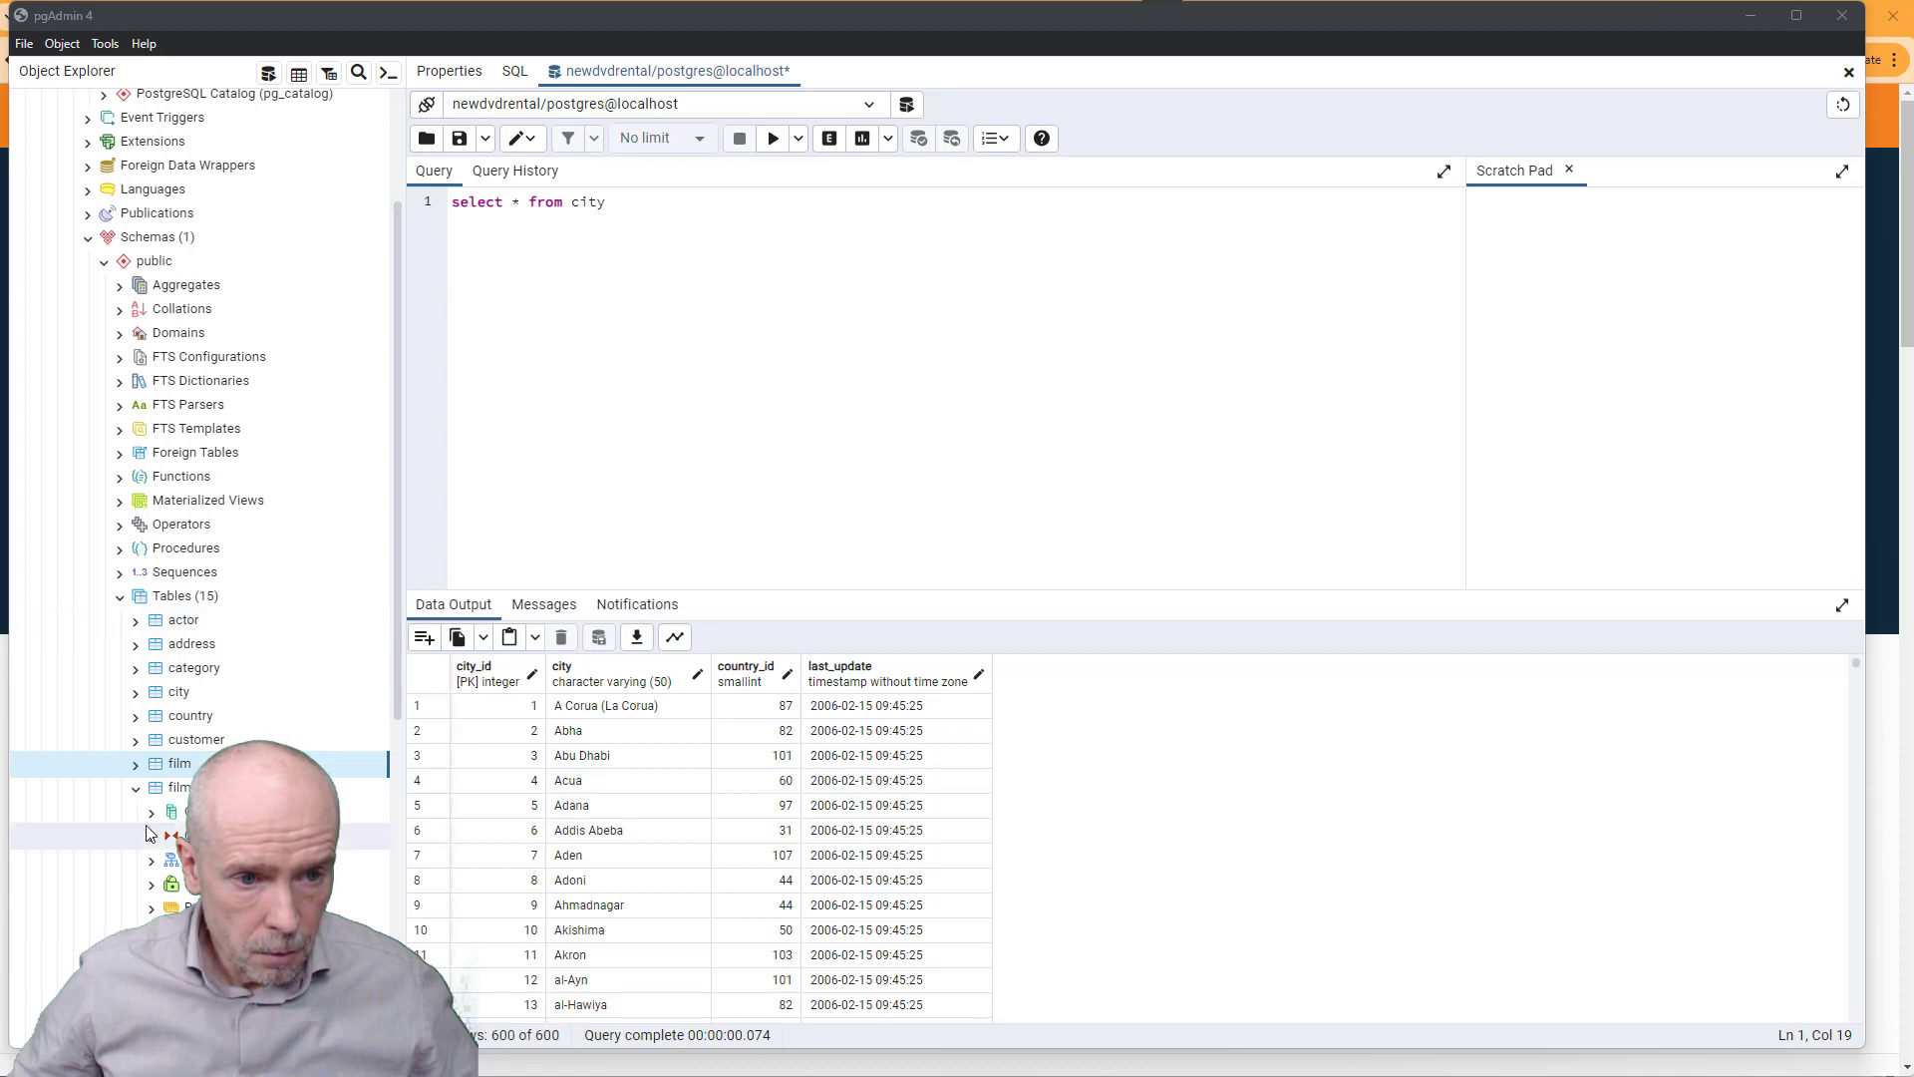
{"action": "left_click", "coordinate": [137, 790]}
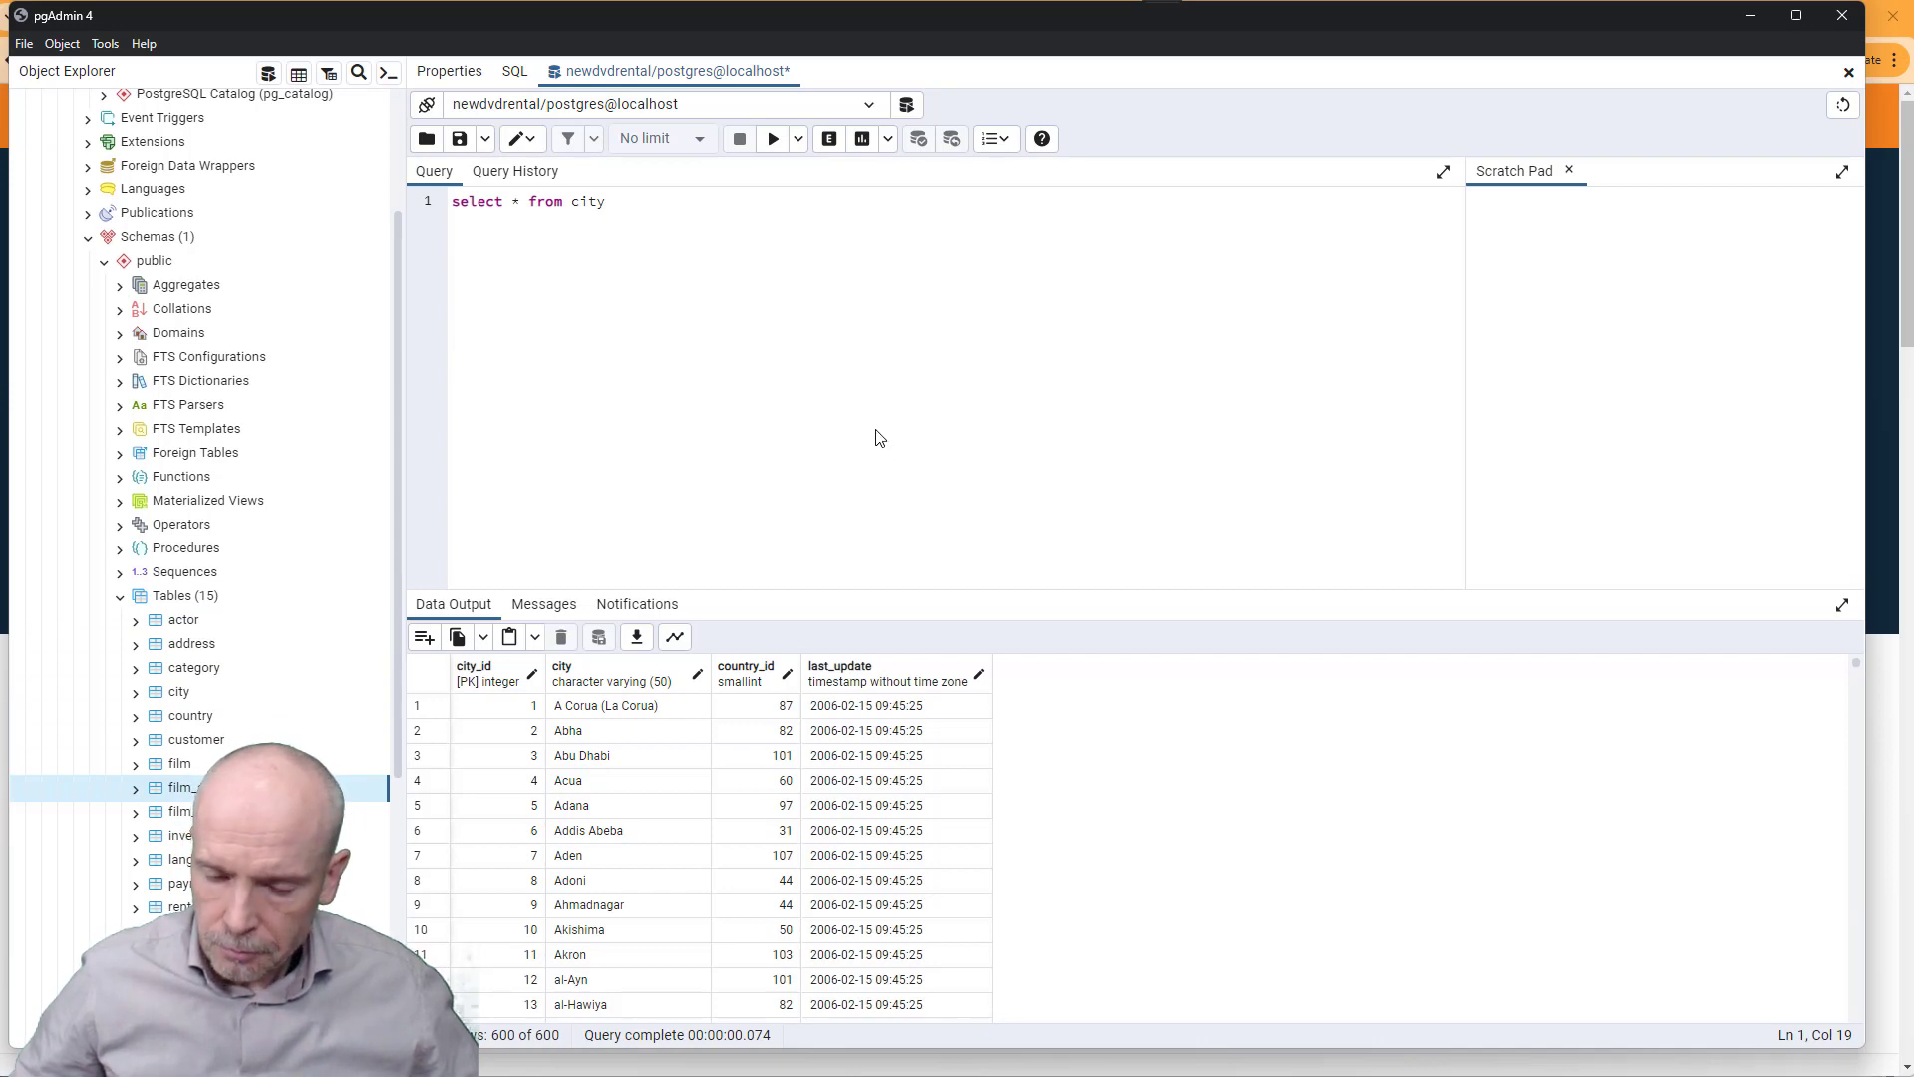
{"action": "key", "text": "alt+Tab"}
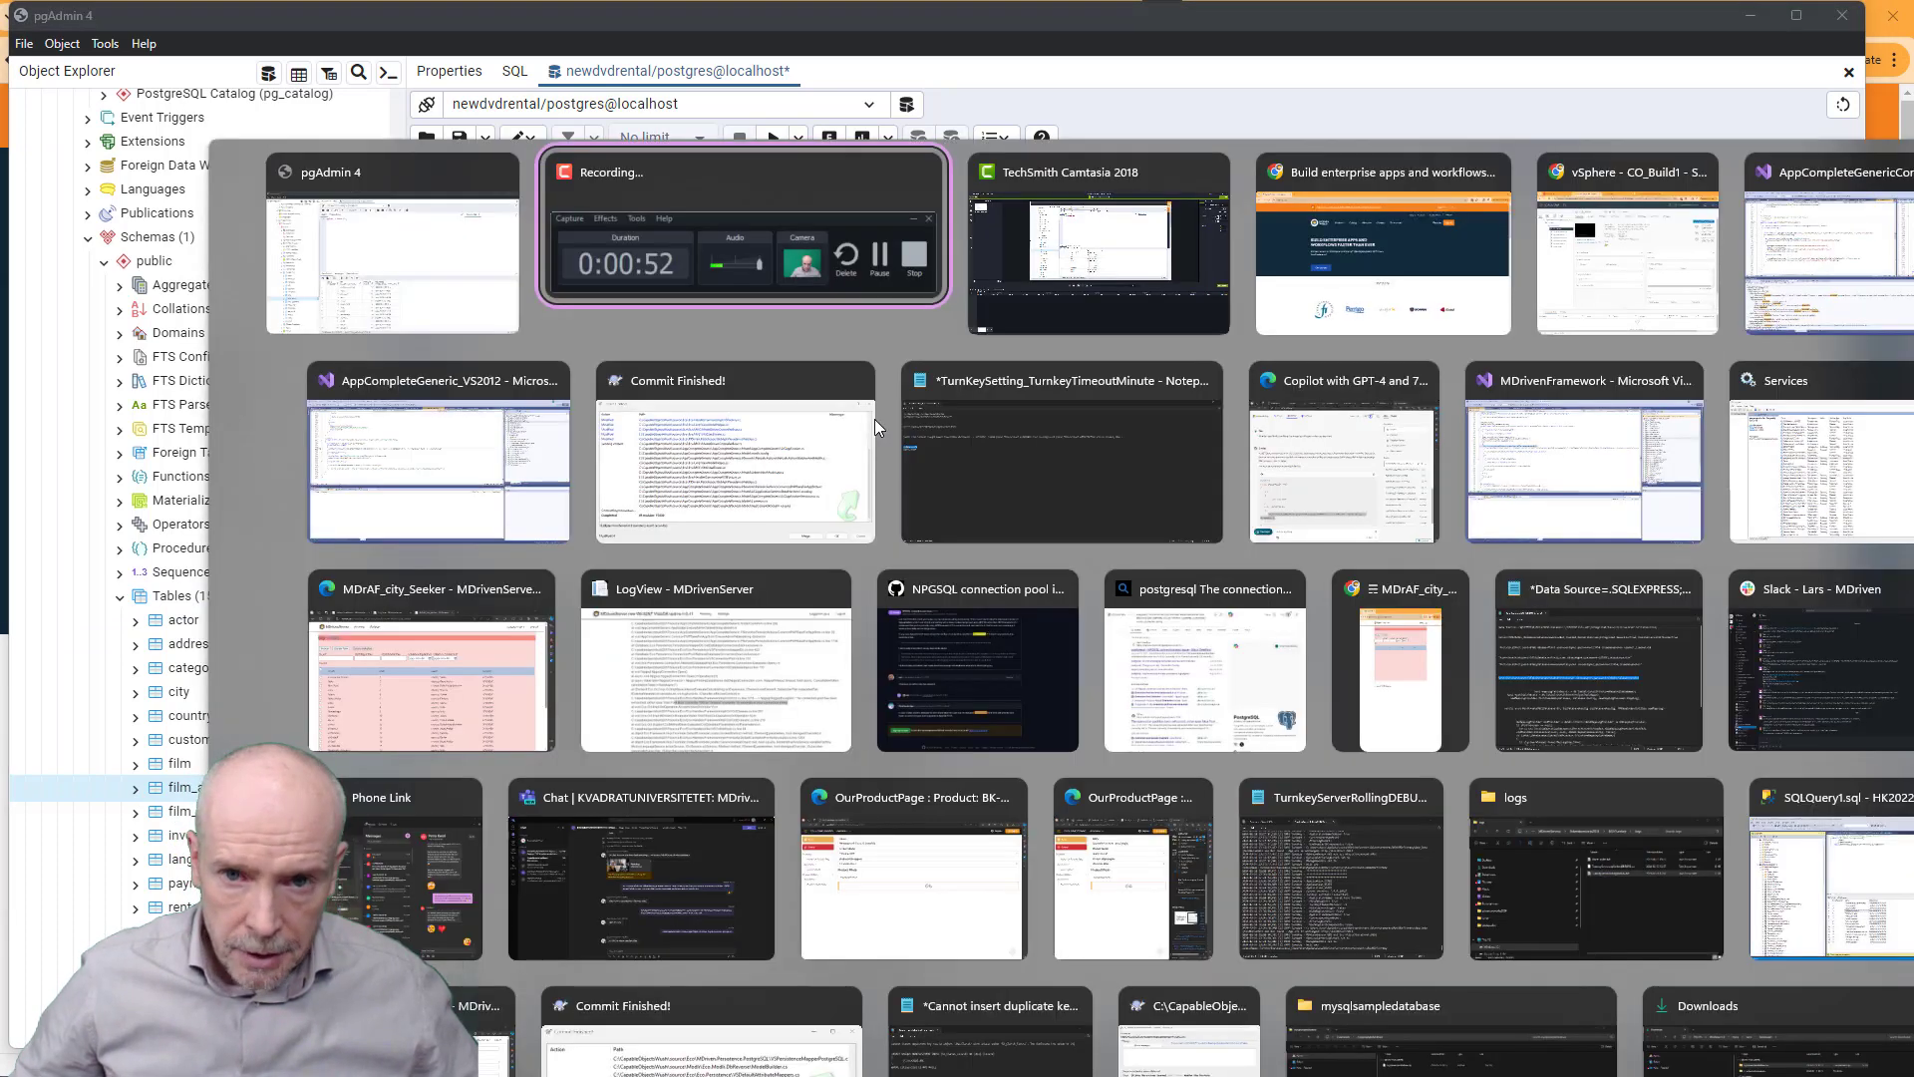
- From mdriven.net's Downloads page in Chrome, launch MDriven Designer with ClickOnce
{"action": "key", "text": "alt+Tab"}
{"action": "key", "text": "alt+Tab"}
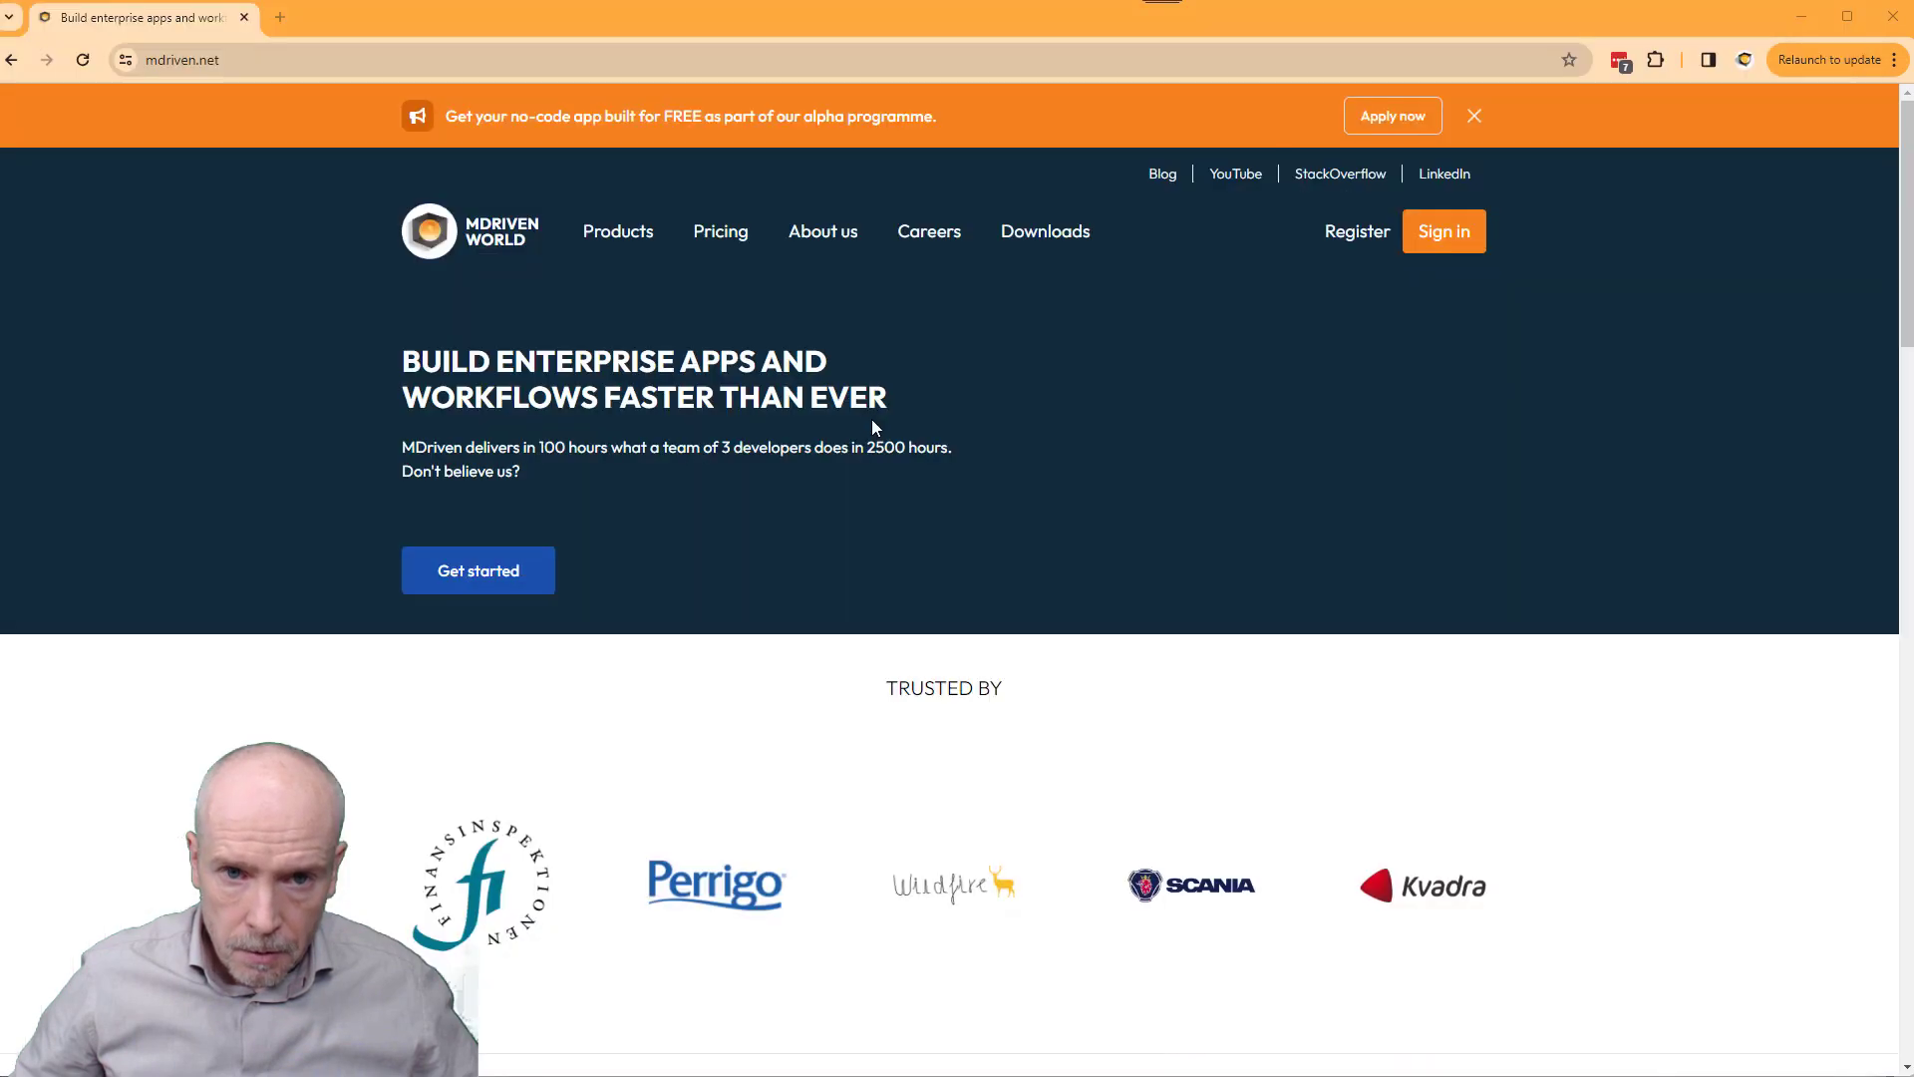
{"action": "left_click", "coordinate": [1046, 232]}
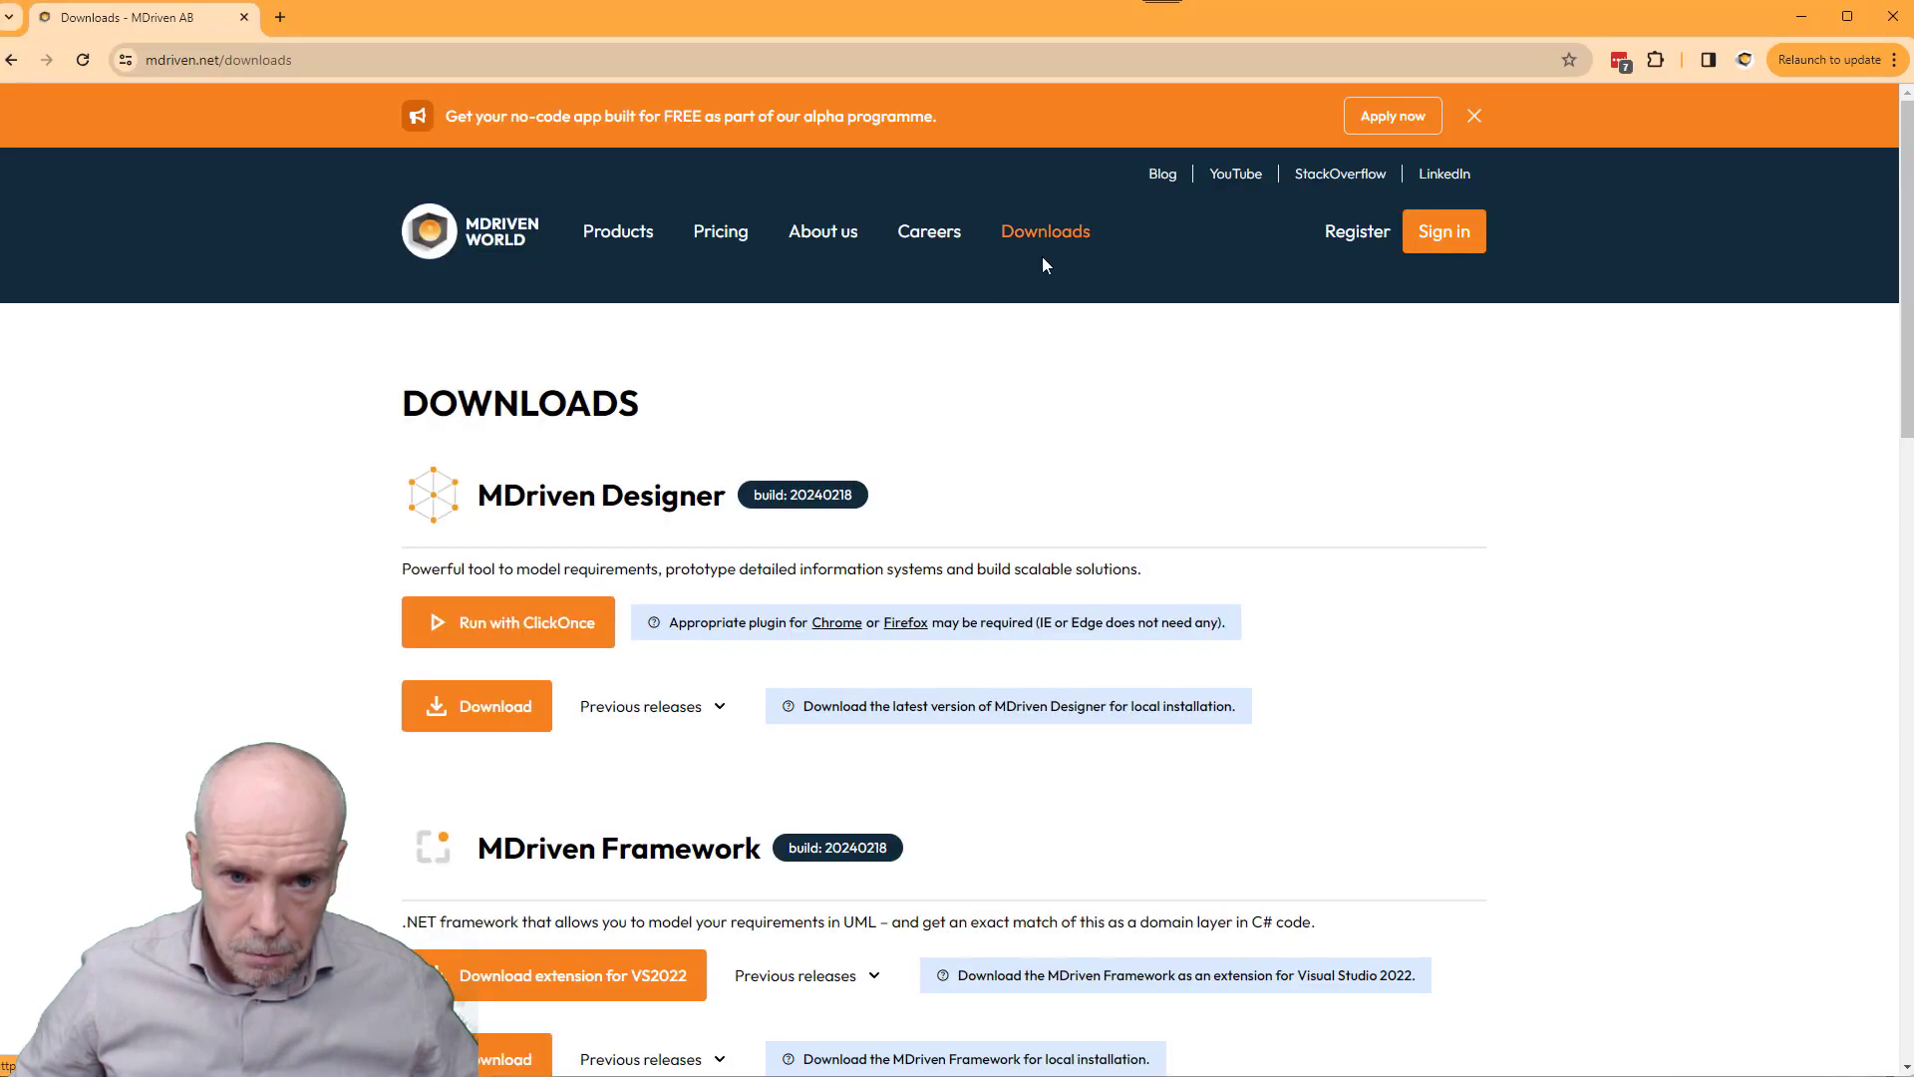
{"action": "left_click", "coordinate": [495, 623]}
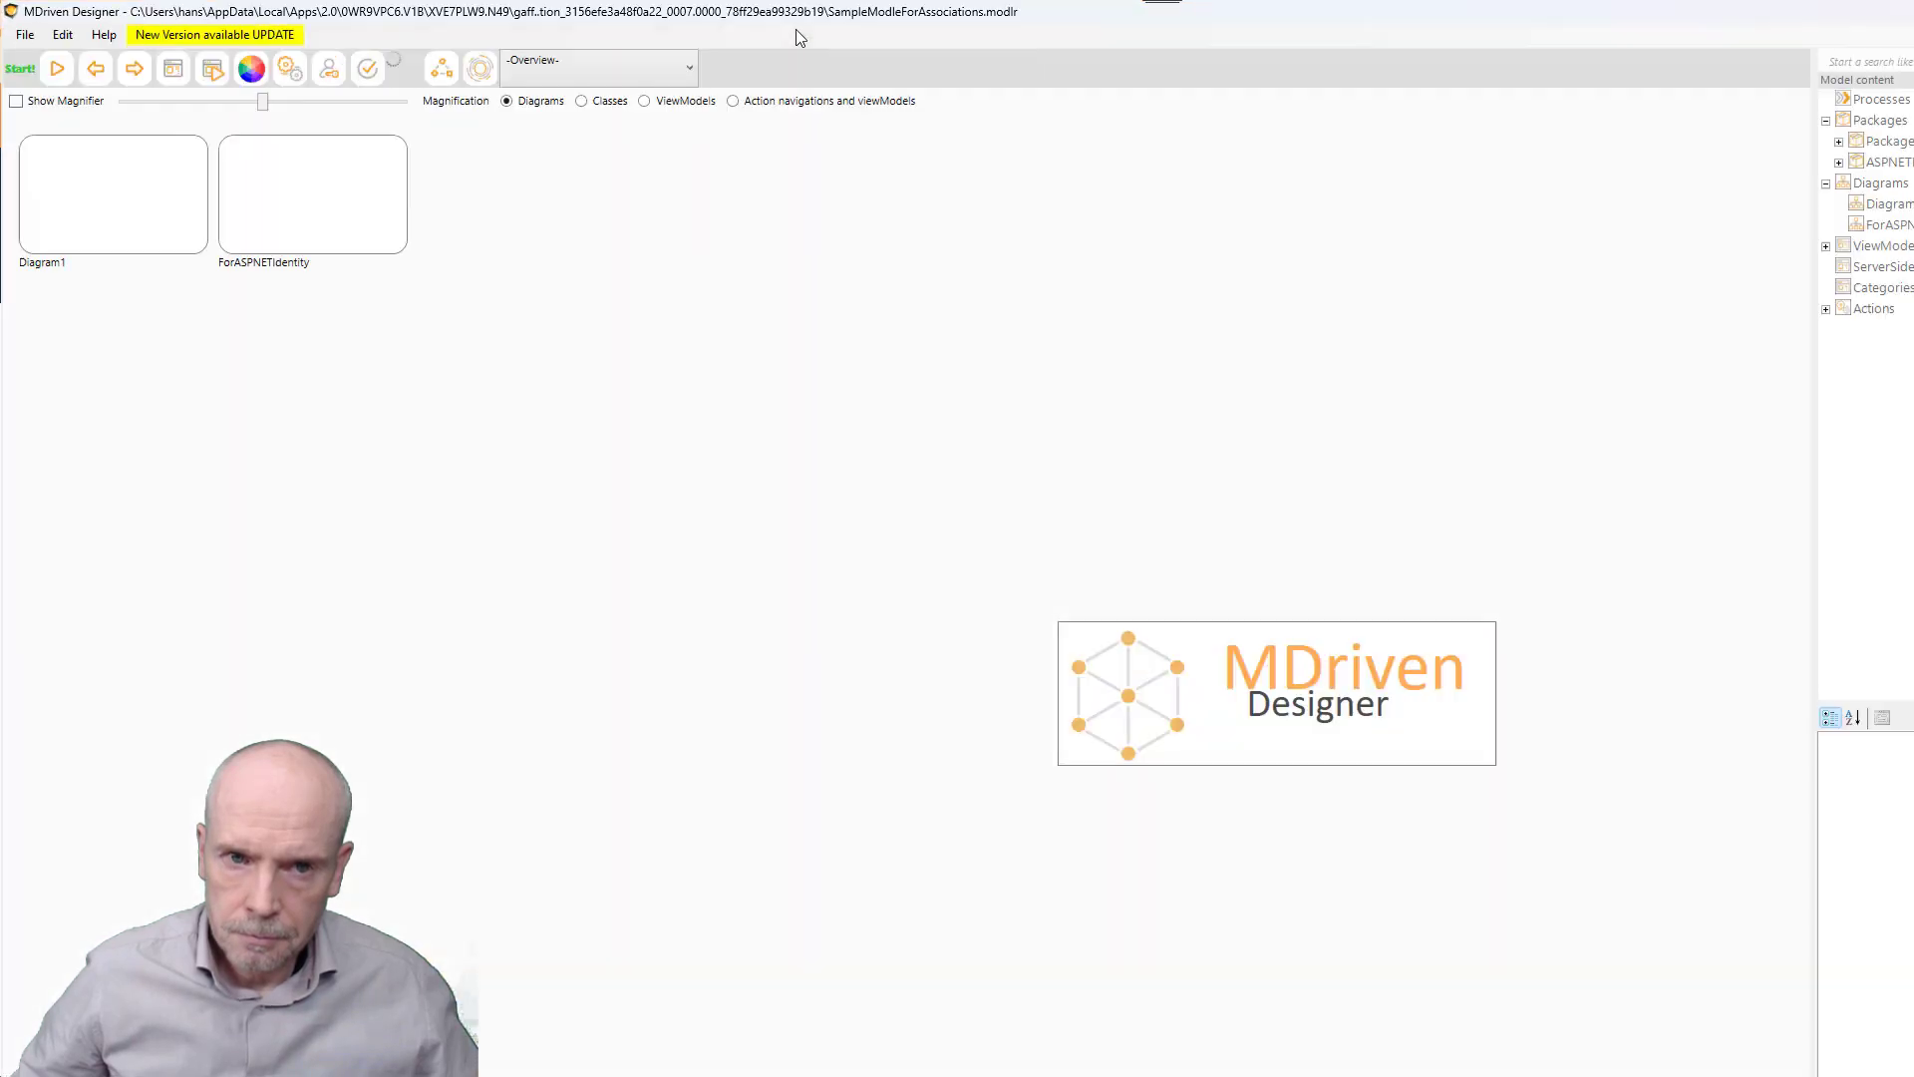
- Resize the Designer window to fill the screen and create a new empty model
{"action": "double_click", "coordinate": [790, 20]}
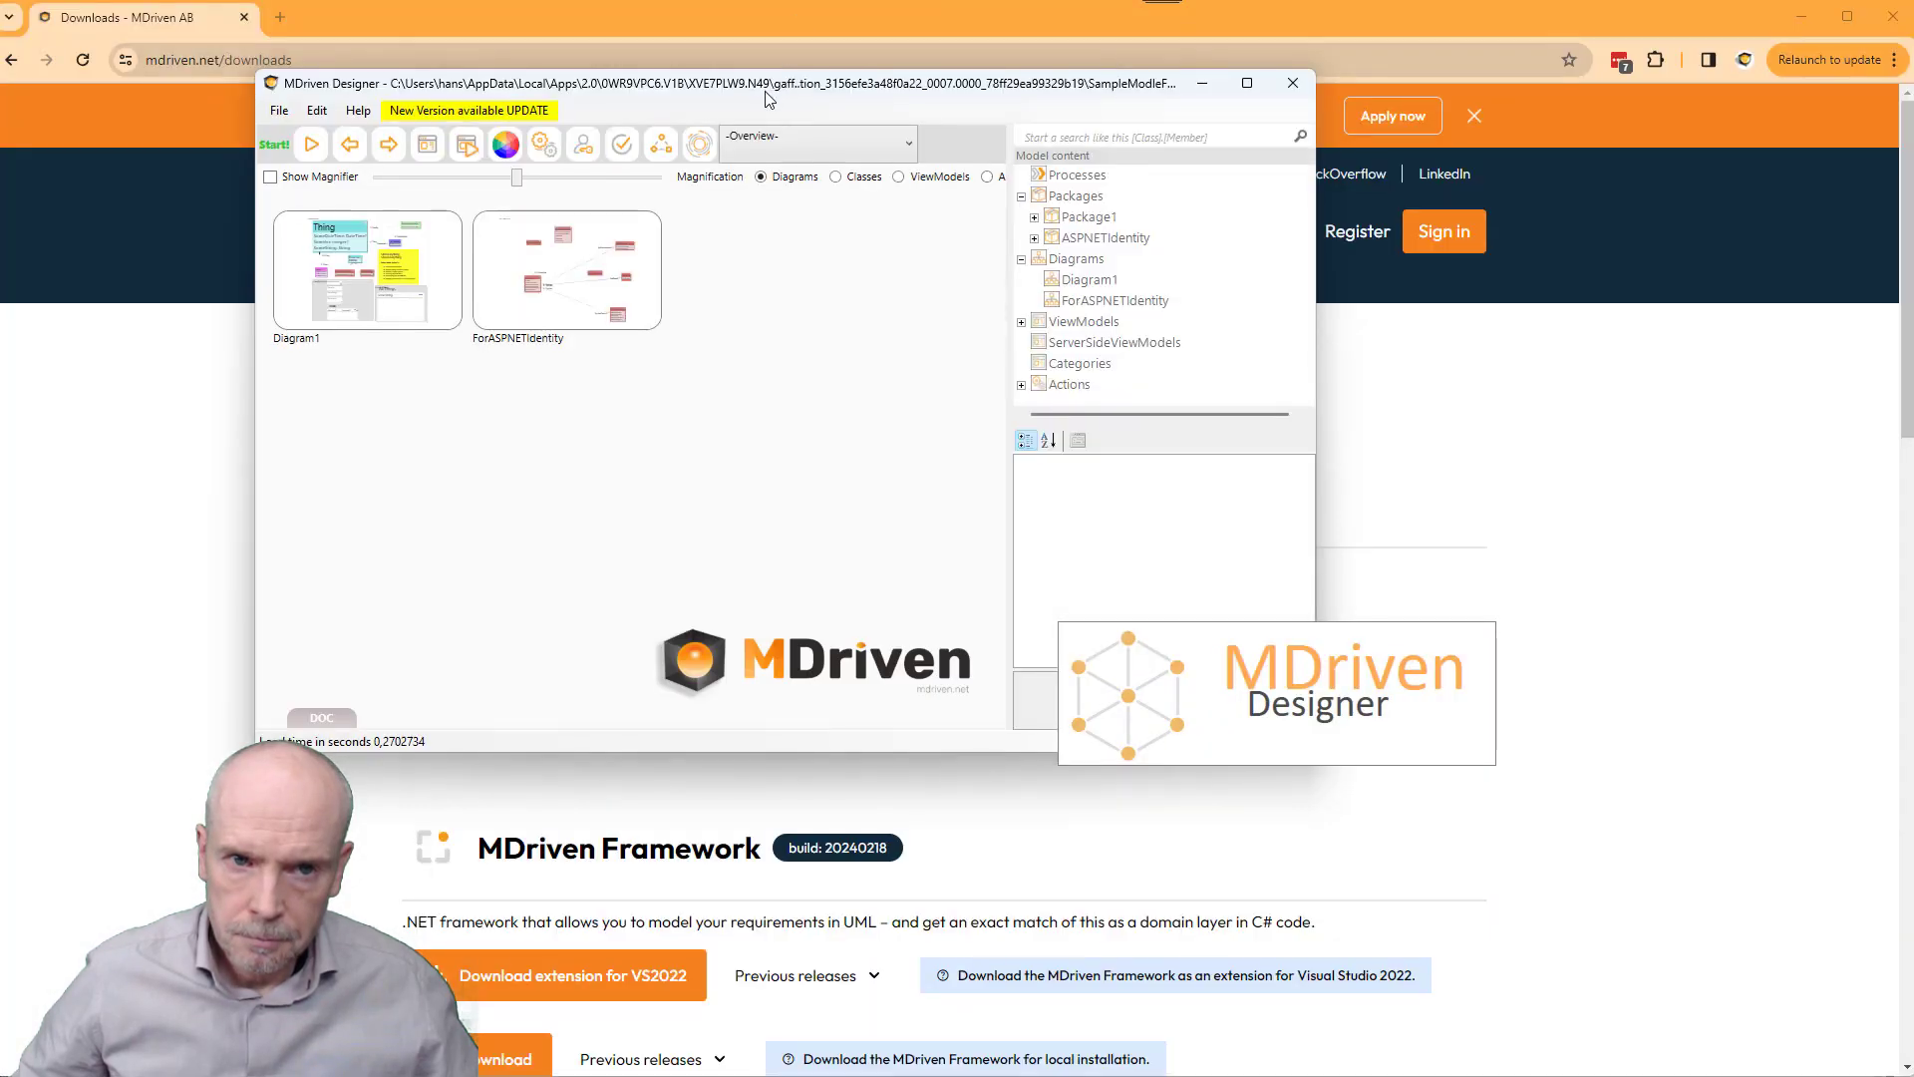
{"action": "left_click_drag", "start_coordinate": [765, 90], "coordinate": [513, 27]}
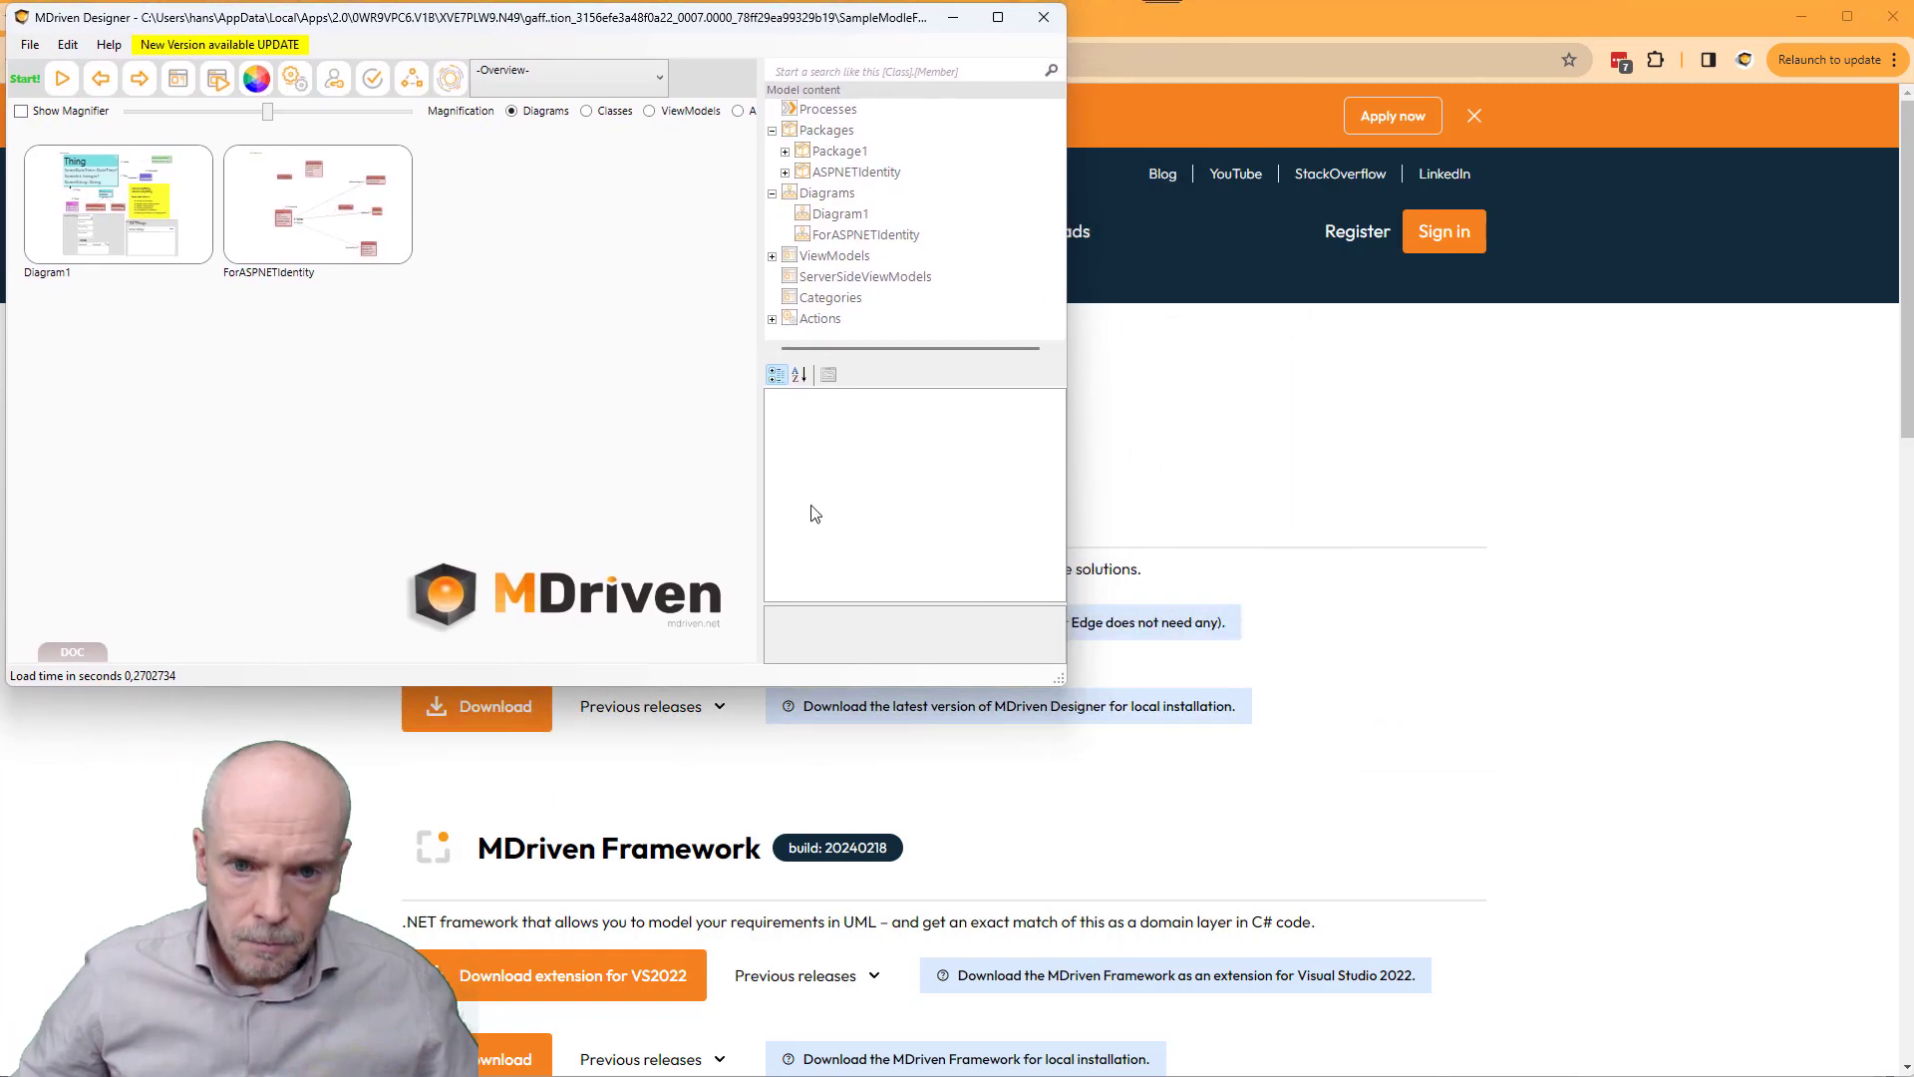
{"action": "left_click_drag", "start_coordinate": [1060, 679], "coordinate": [1900, 1069]}
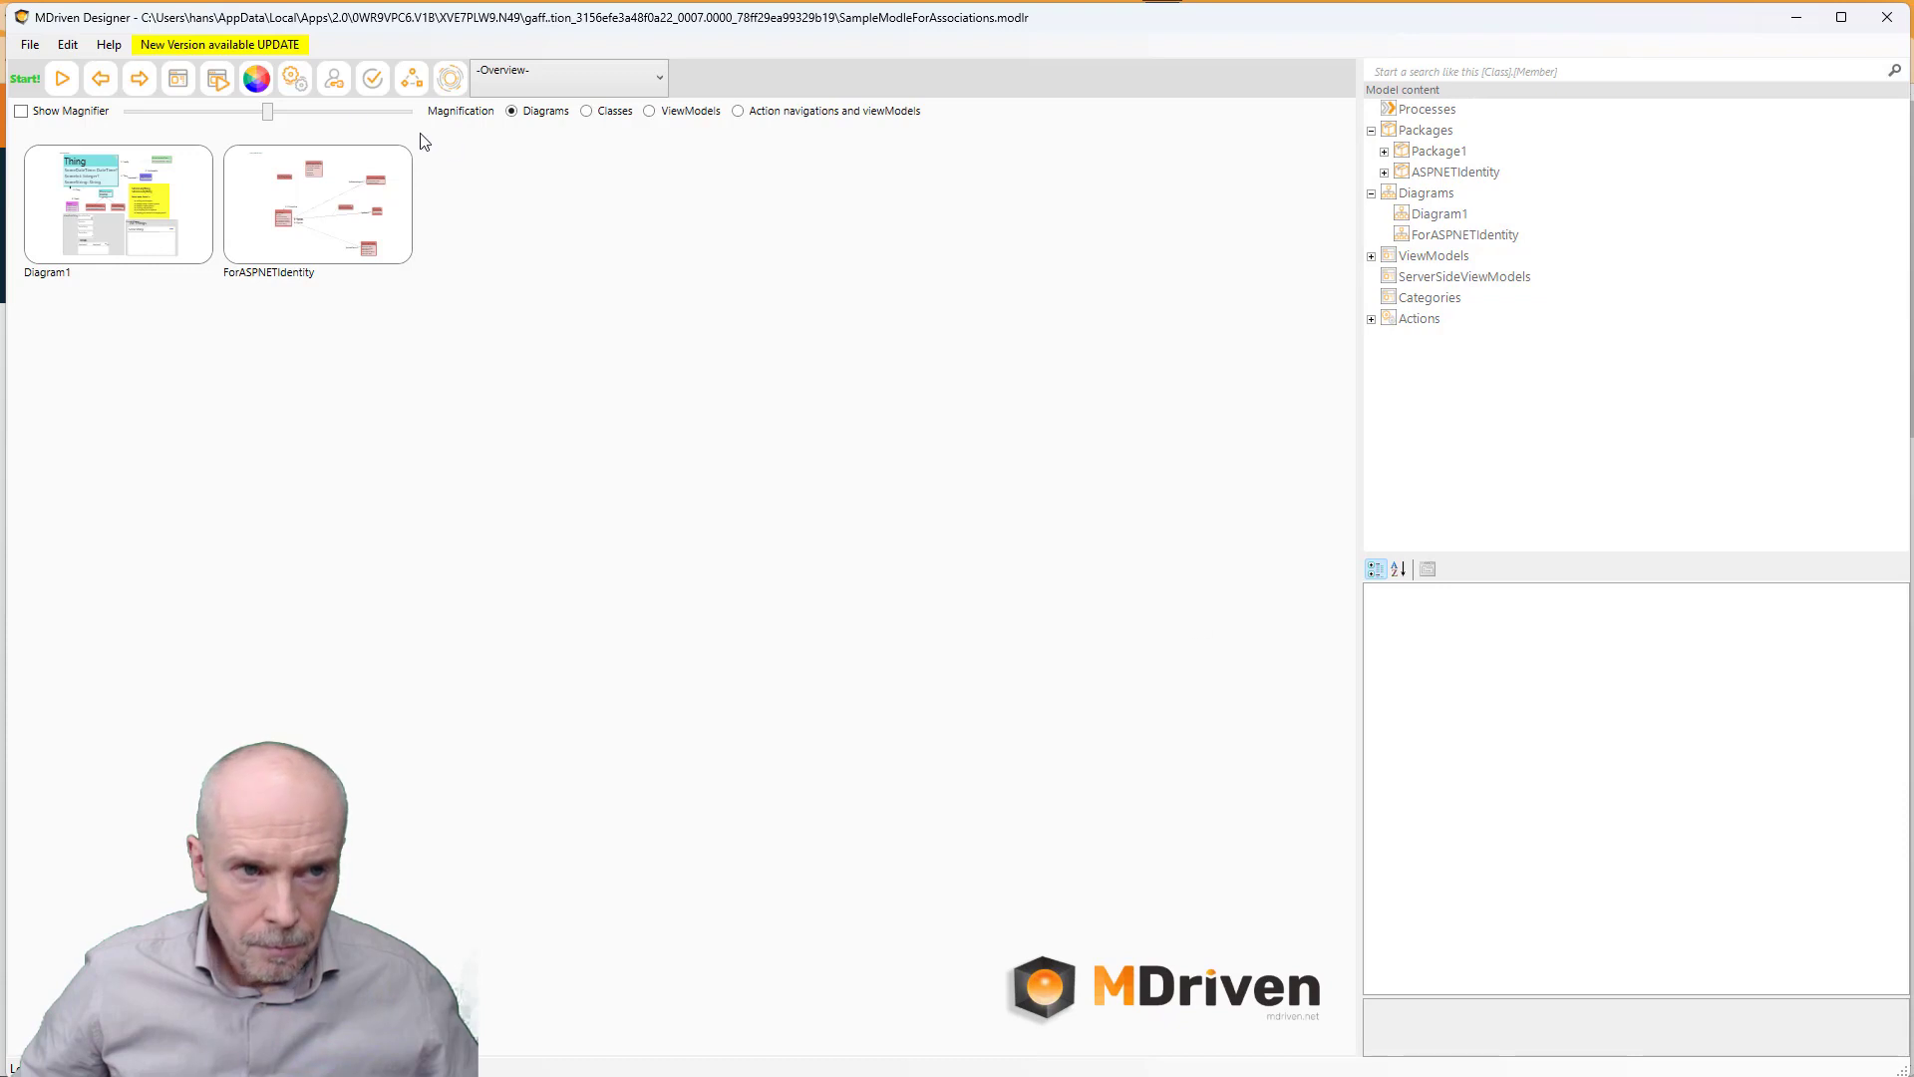
{"action": "left_click", "coordinate": [30, 46]}
{"action": "left_click", "coordinate": [55, 68]}
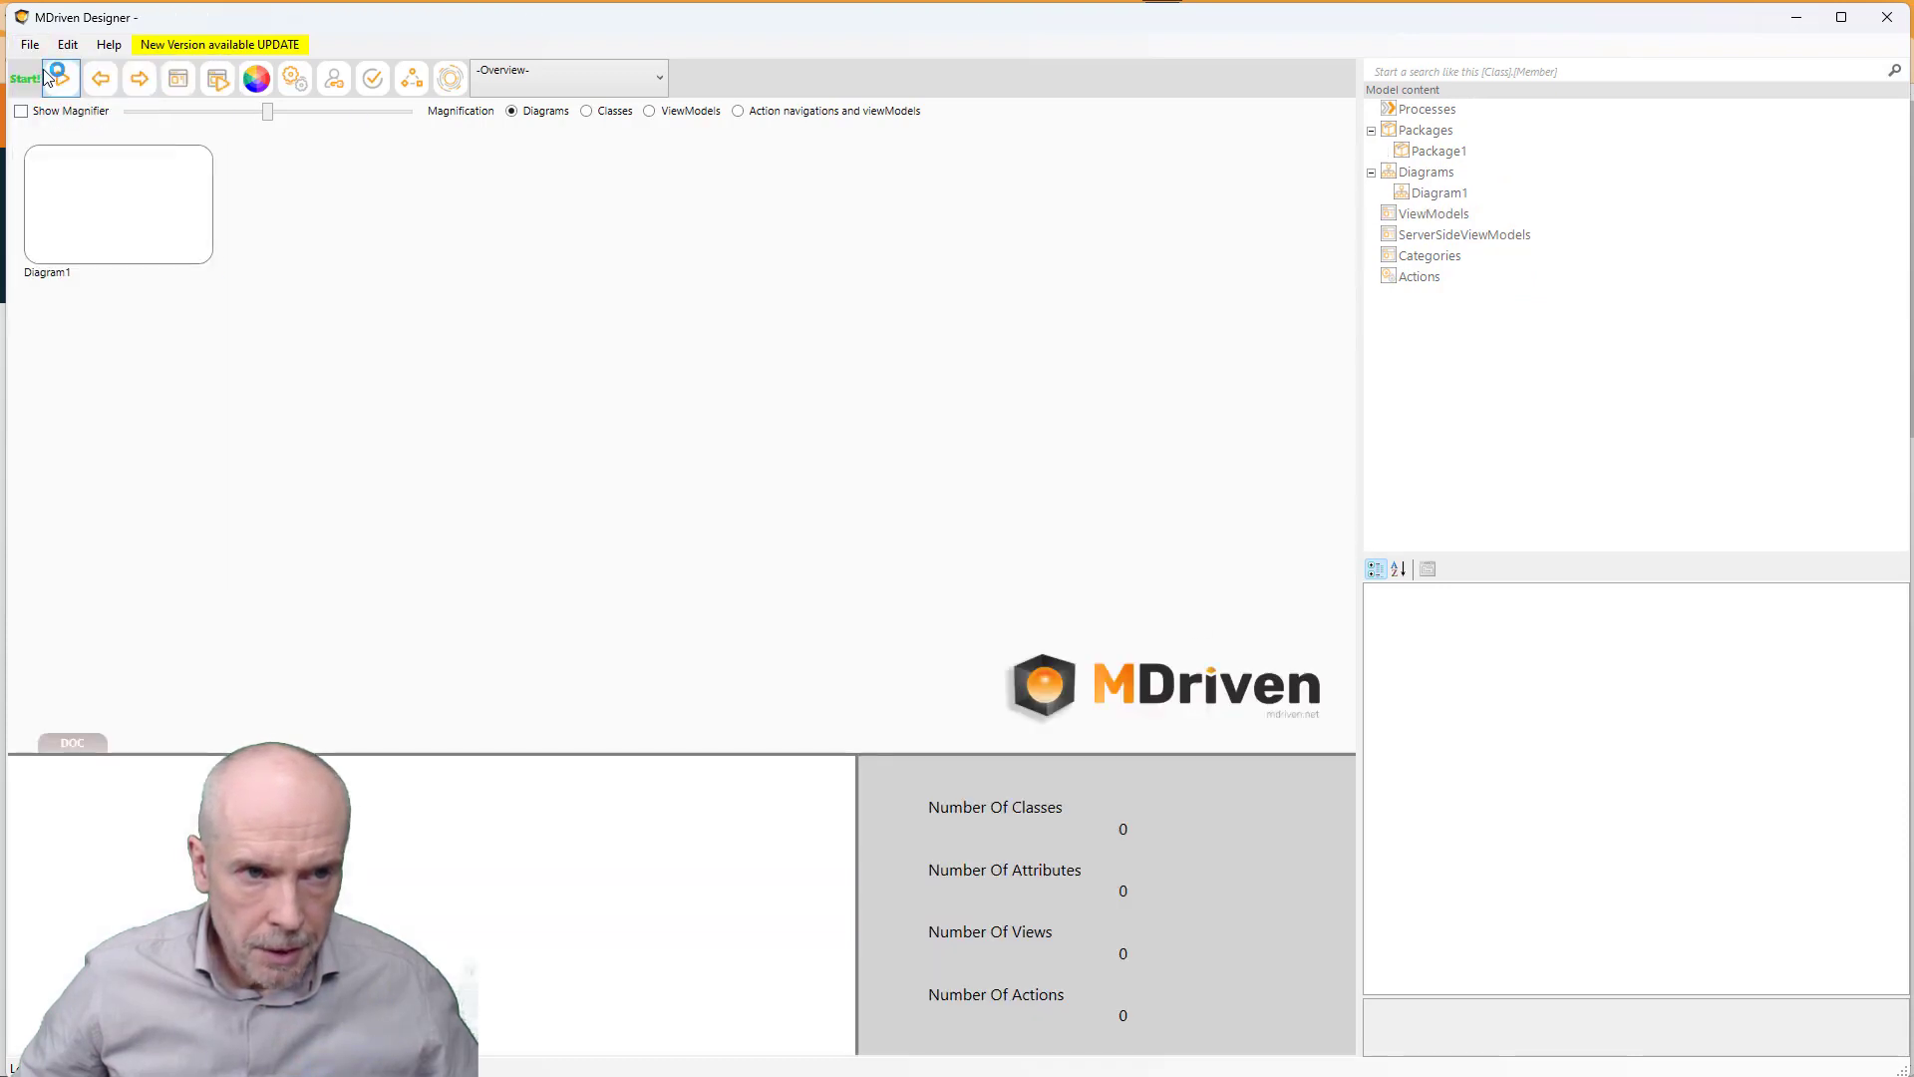
- Save the model as postgressql4try.modlr in C:\temp\postgesdvd
{"action": "left_click", "coordinate": [30, 46]}
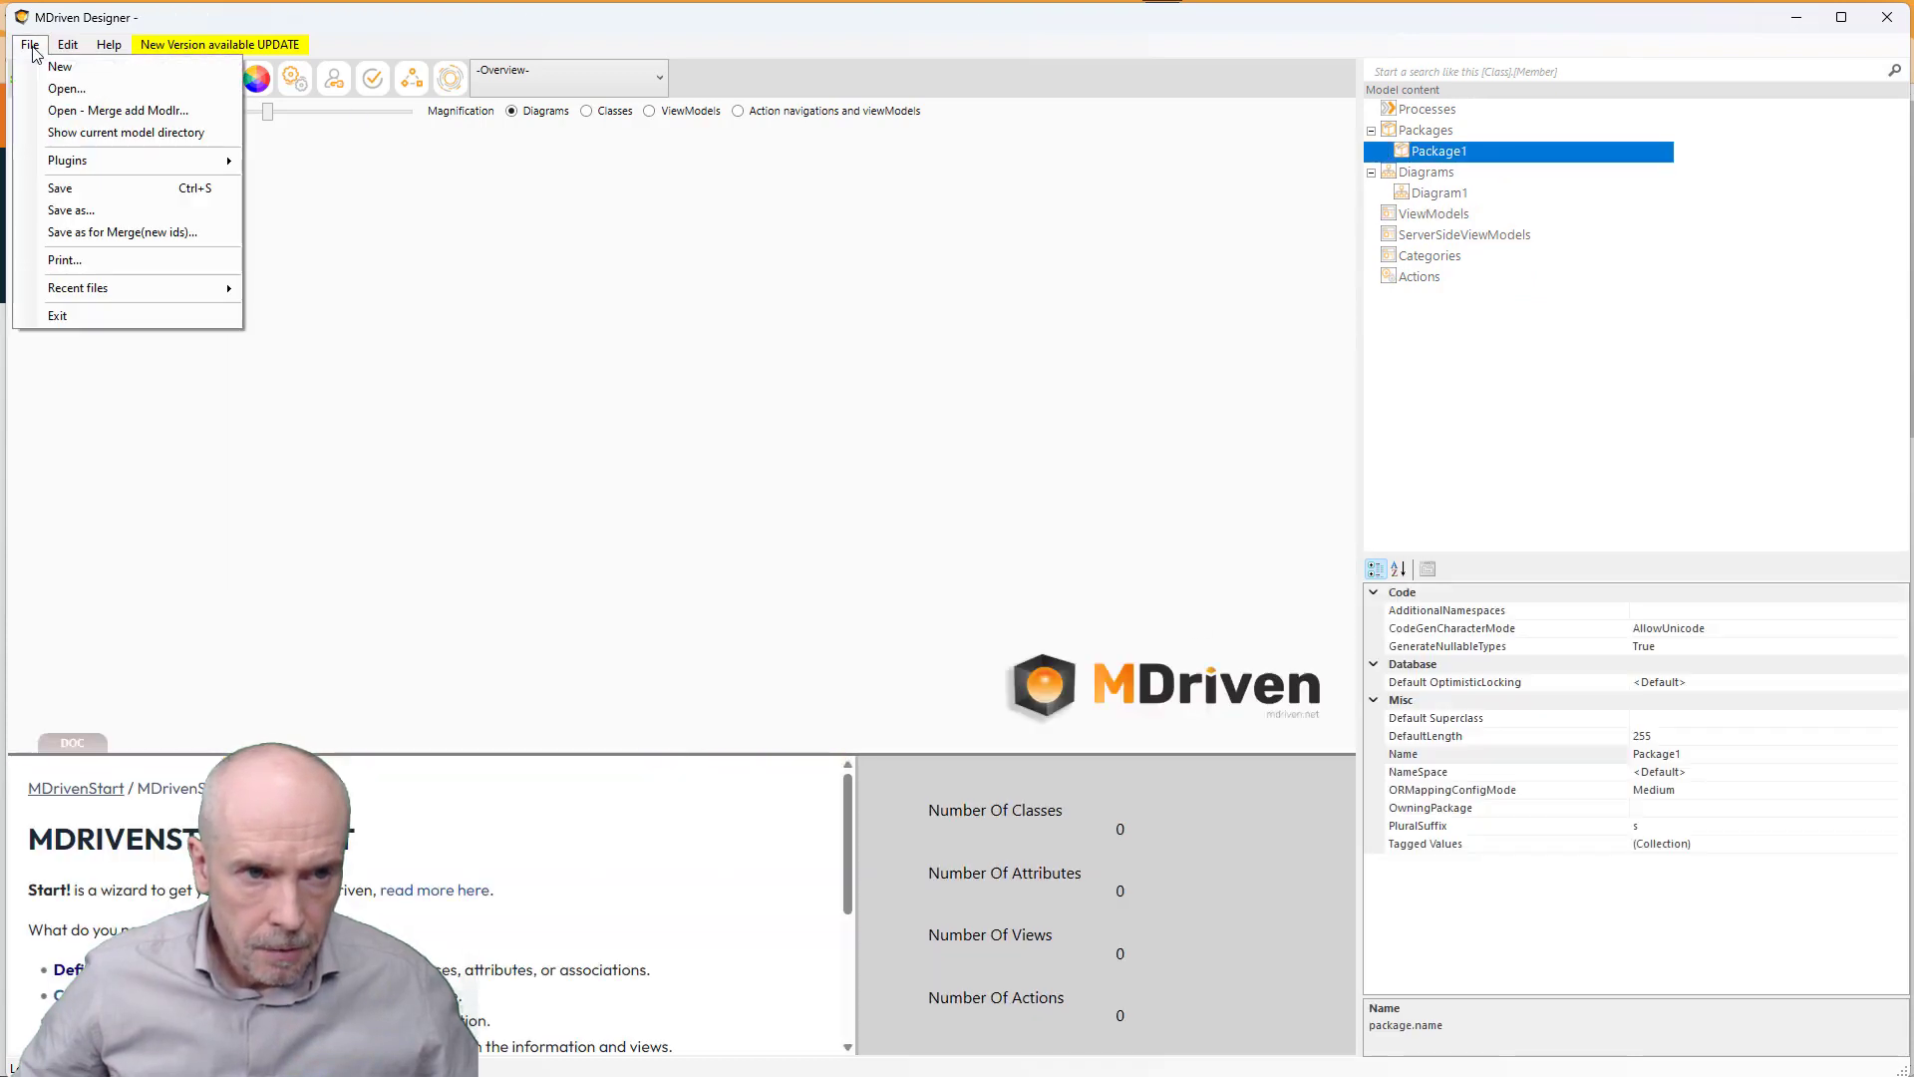
{"action": "left_click", "coordinate": [76, 214]}
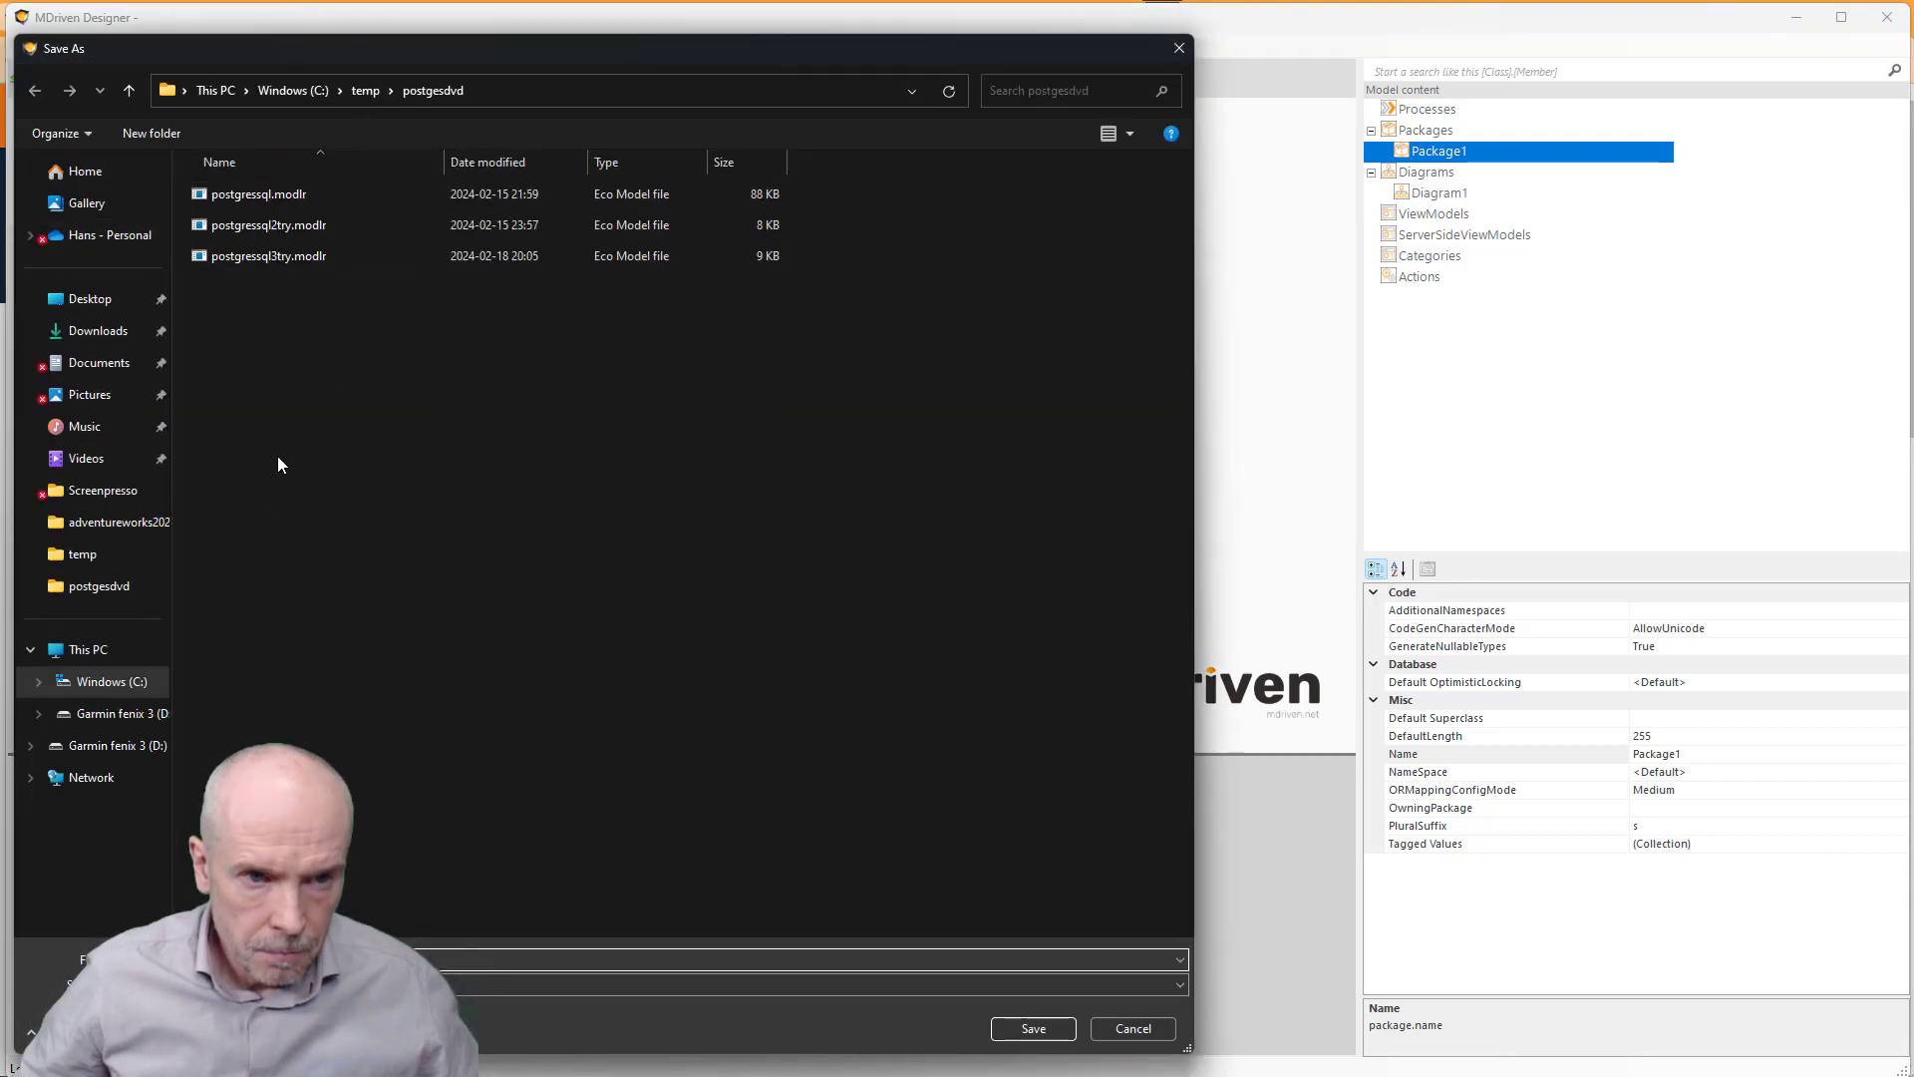
{"action": "left_click", "coordinate": [259, 257]}
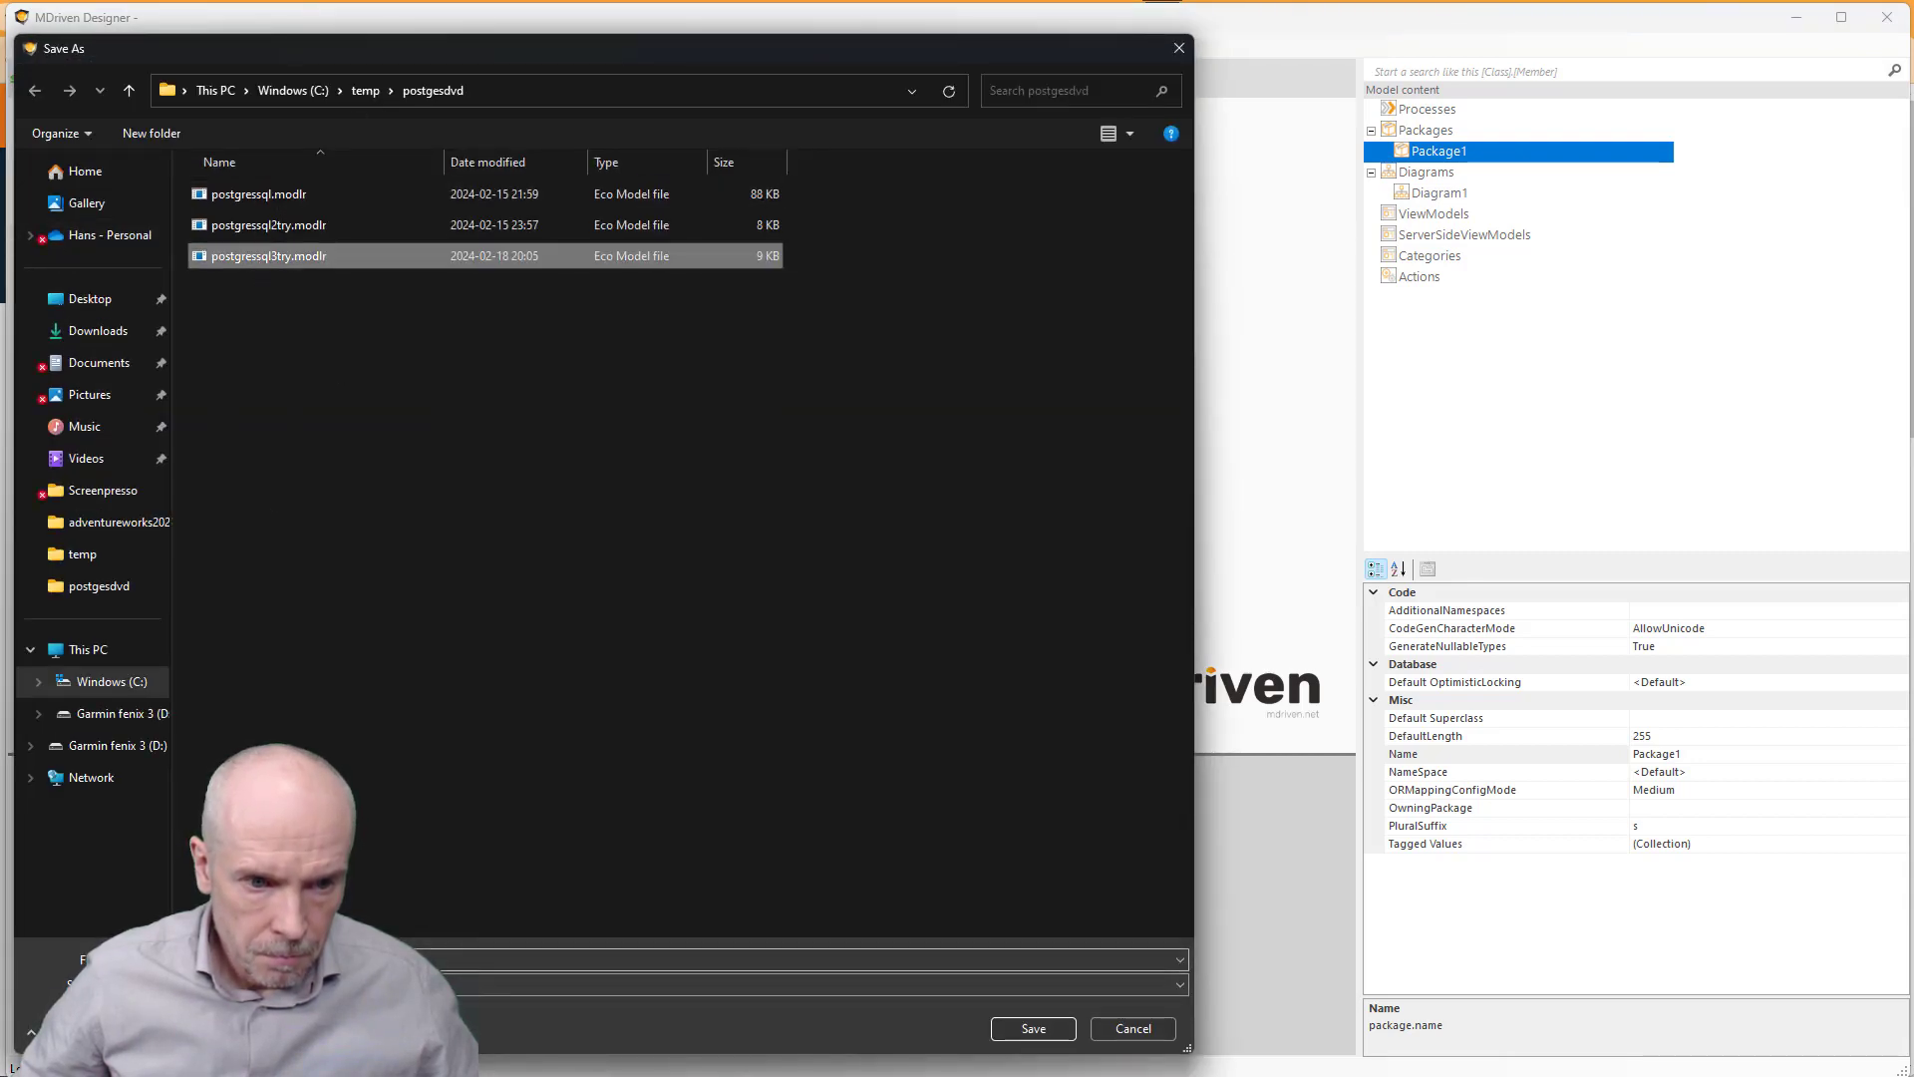
{"action": "left_click", "coordinate": [225, 959]}
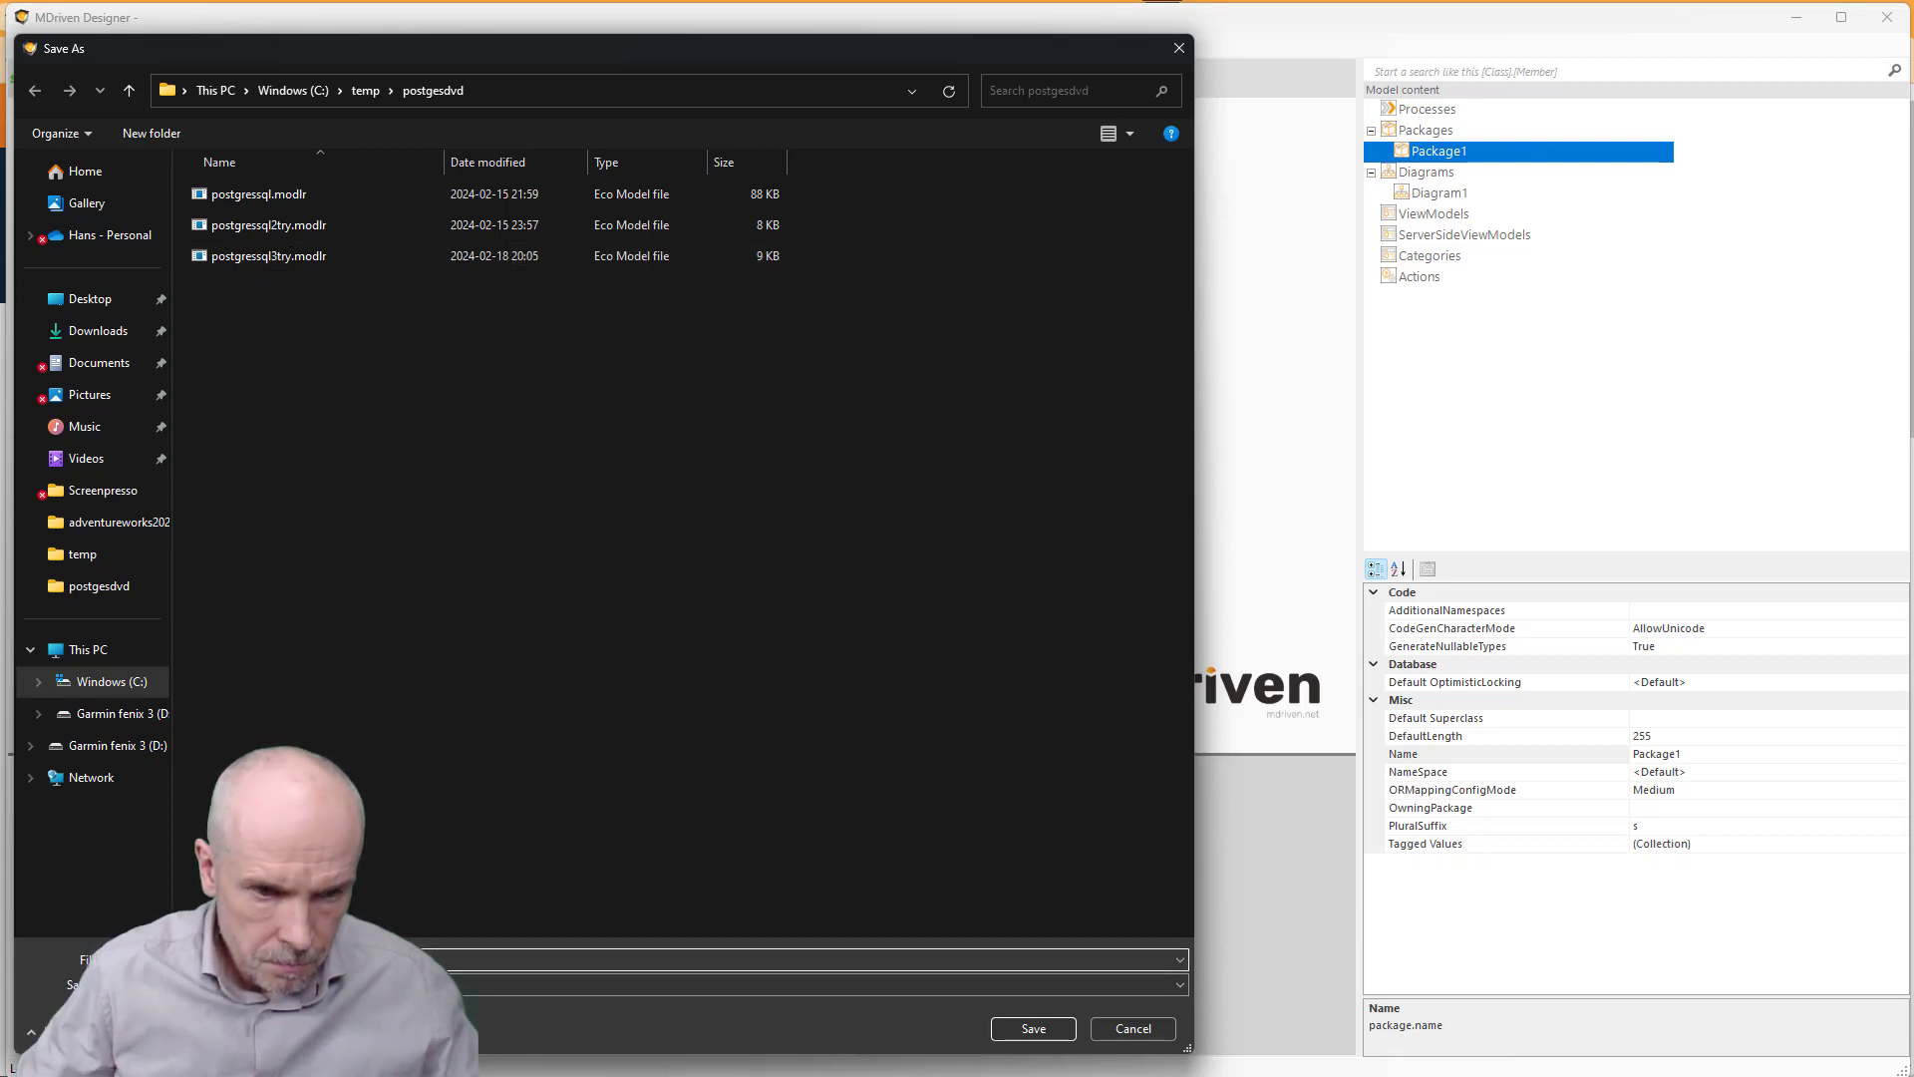
{"action": "key", "text": "Return"}
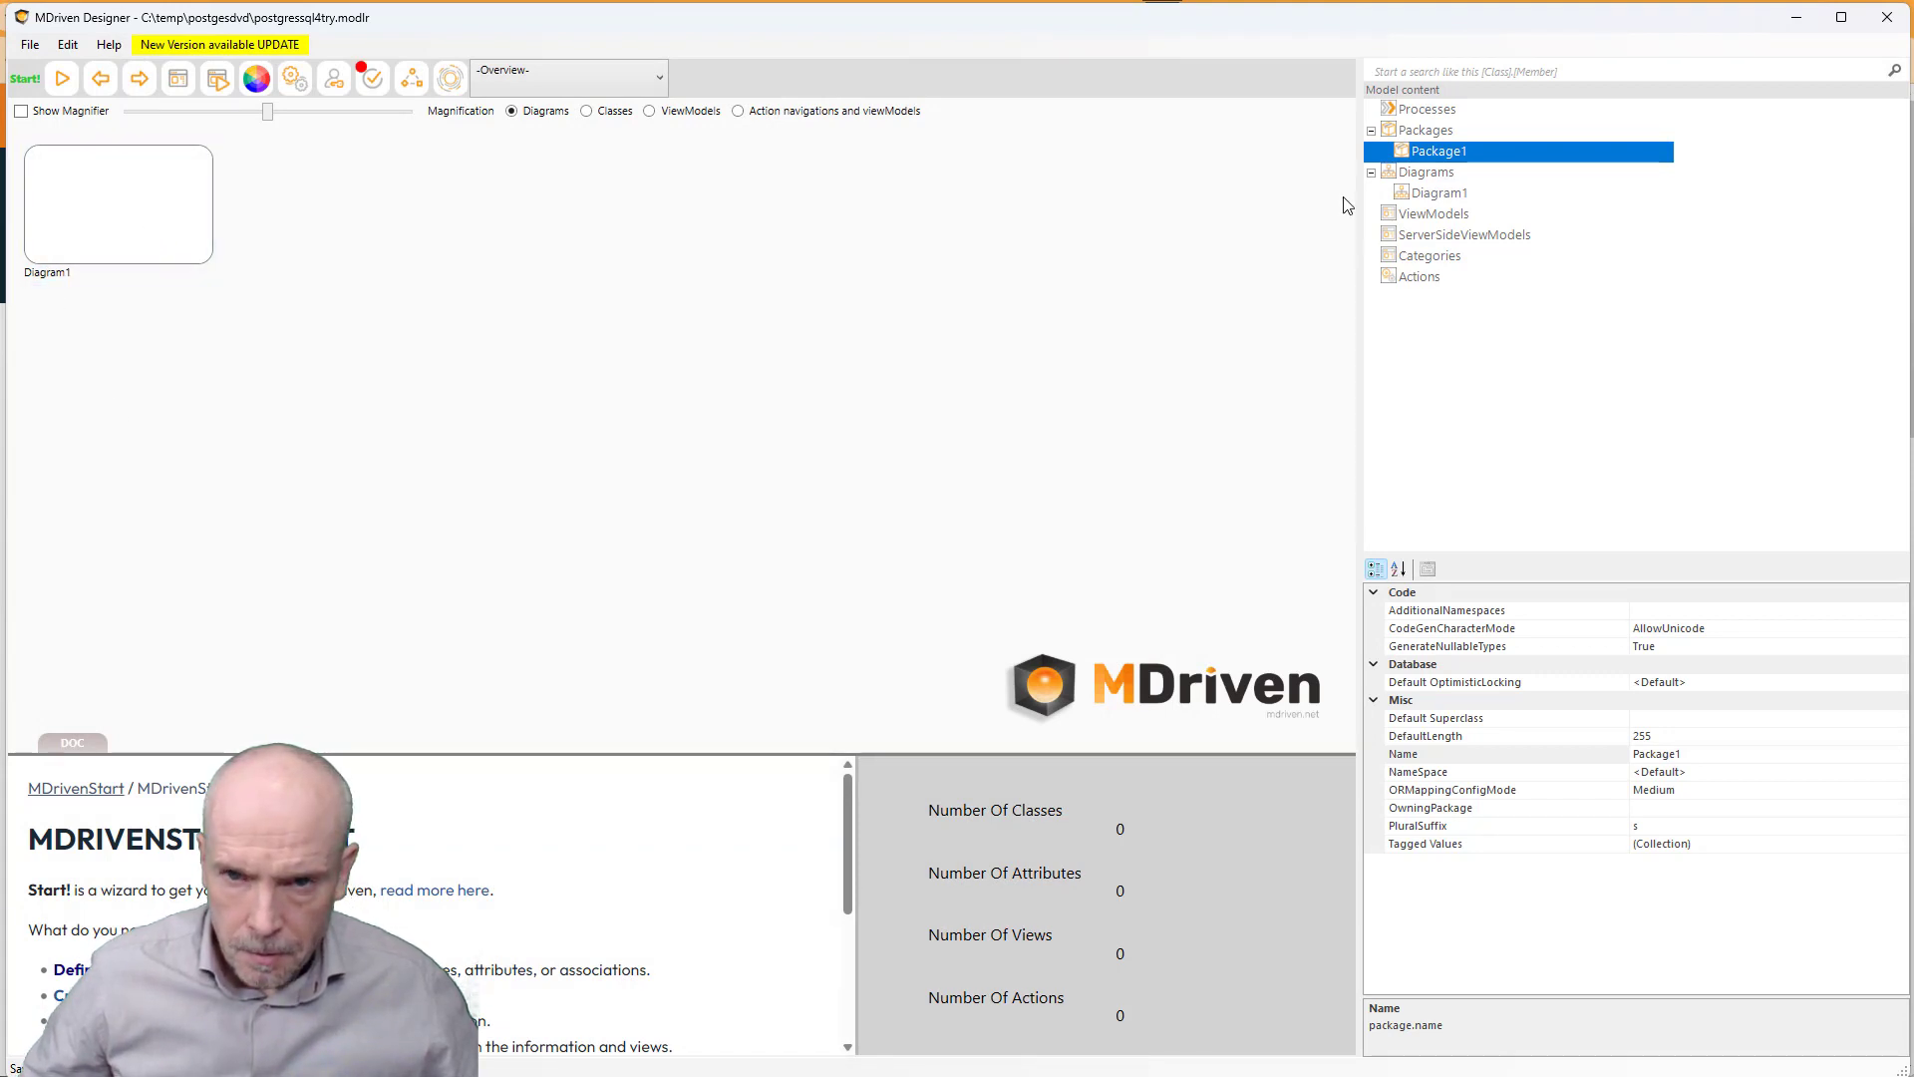
- Start reverse-engineering into Package1 with PostgresSQL and the localhost newdvdrental connection string
{"action": "right_click", "coordinate": [1444, 156]}
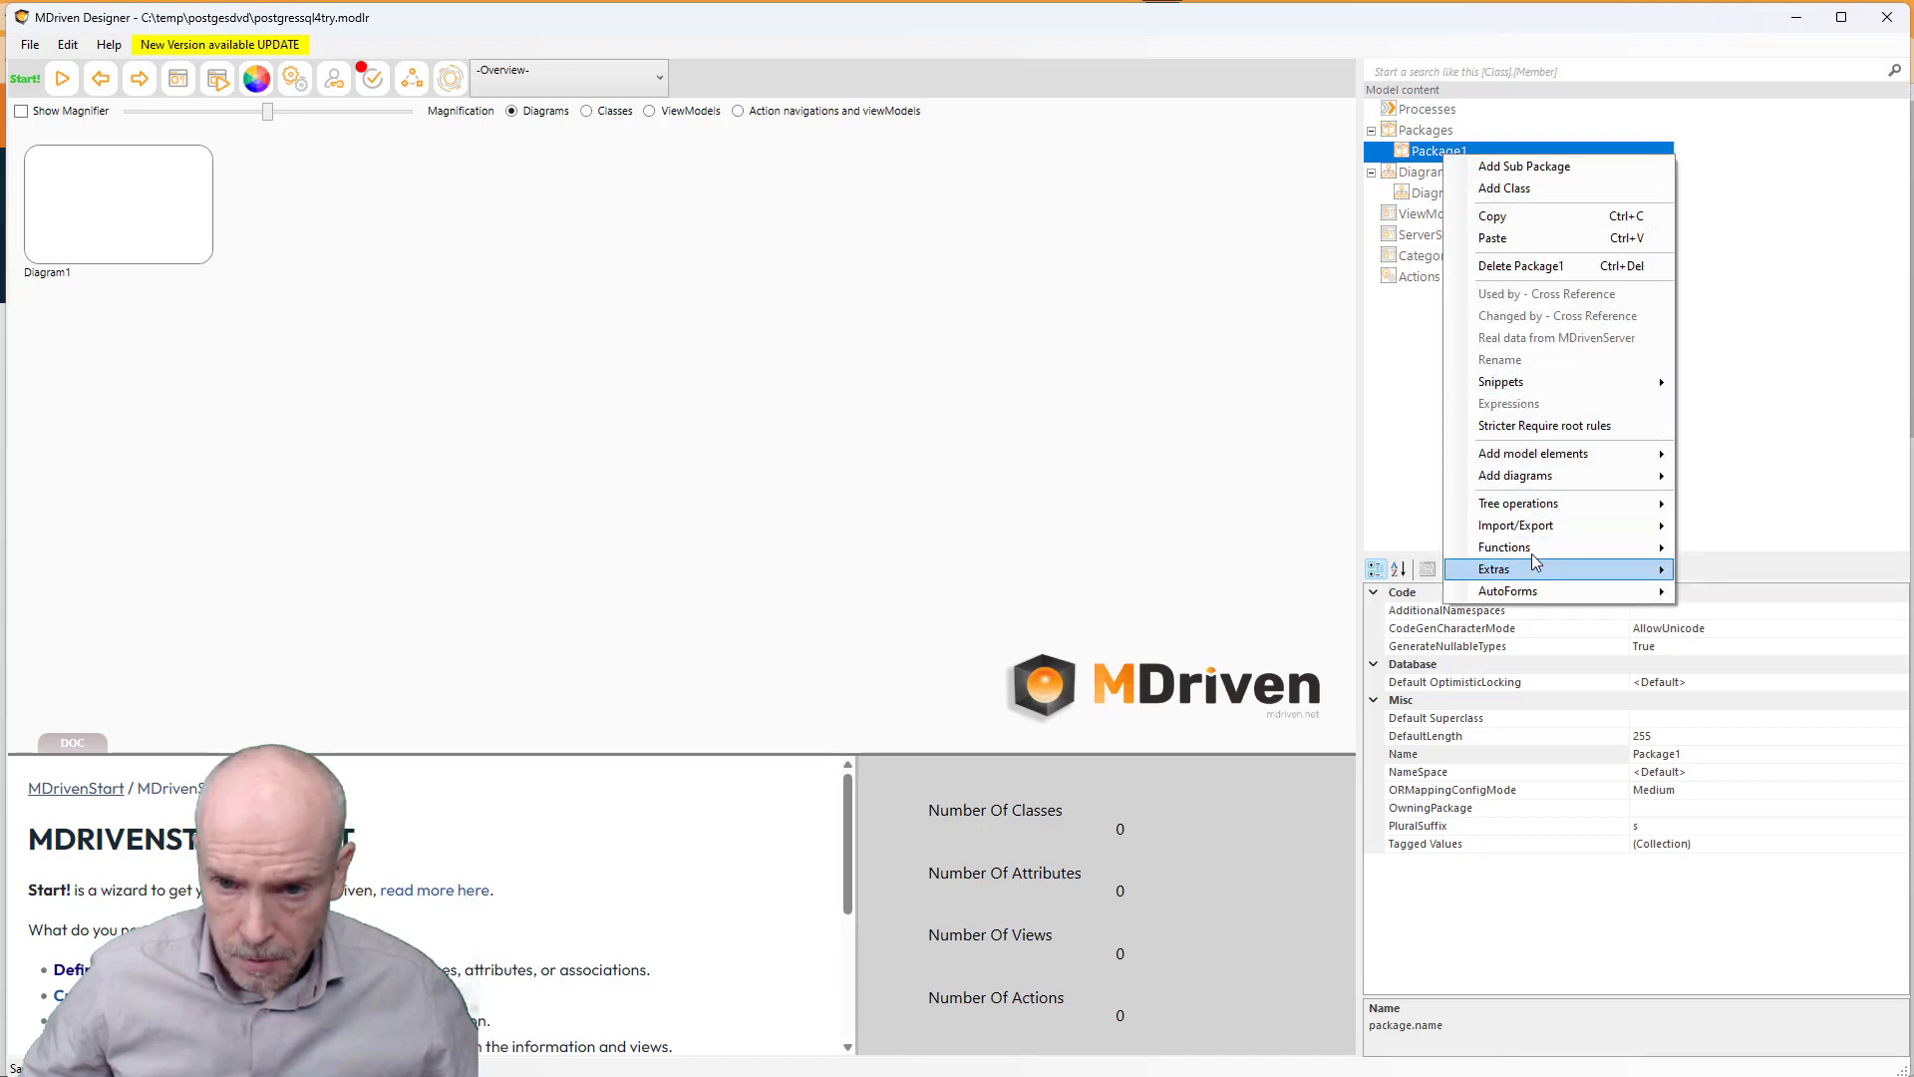
{"action": "mouse_move", "coordinate": [1531, 546]}
{"action": "left_click", "coordinate": [1745, 573]}
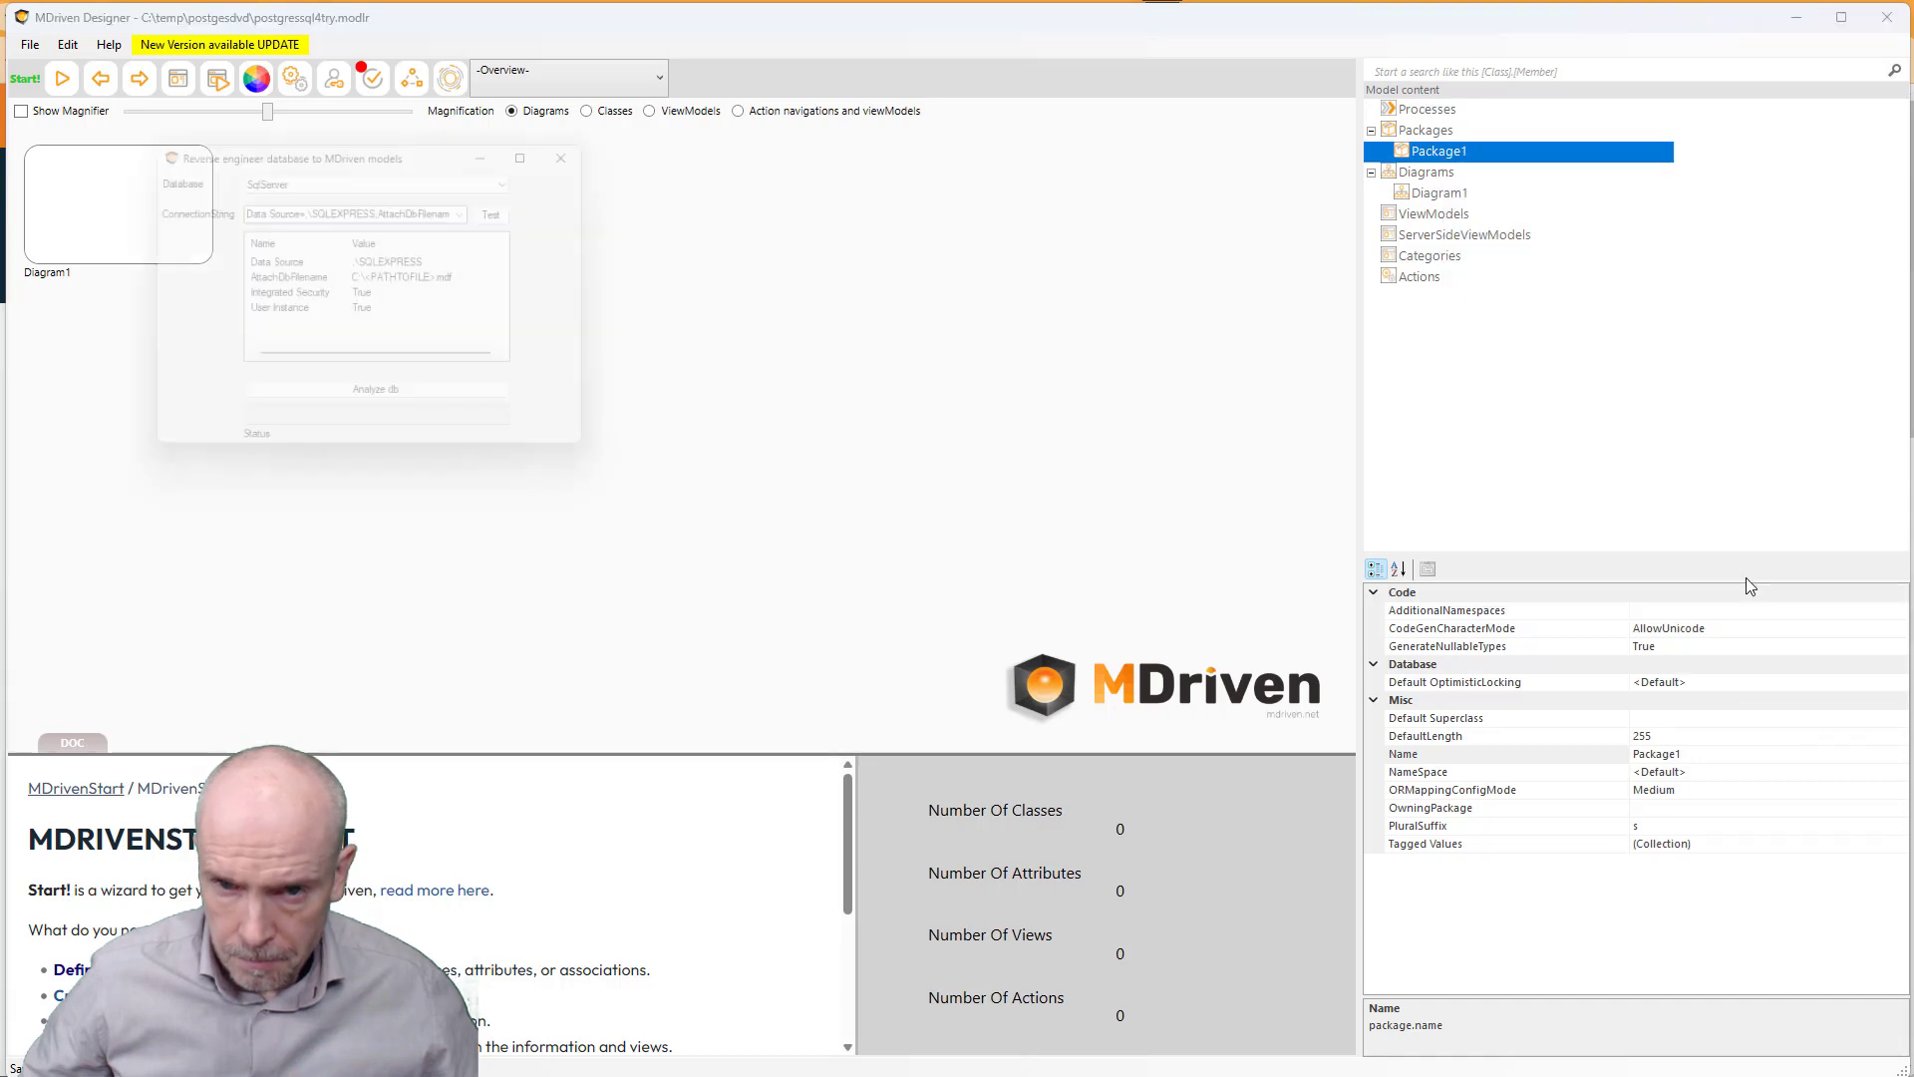
{"action": "left_click", "coordinate": [350, 173]}
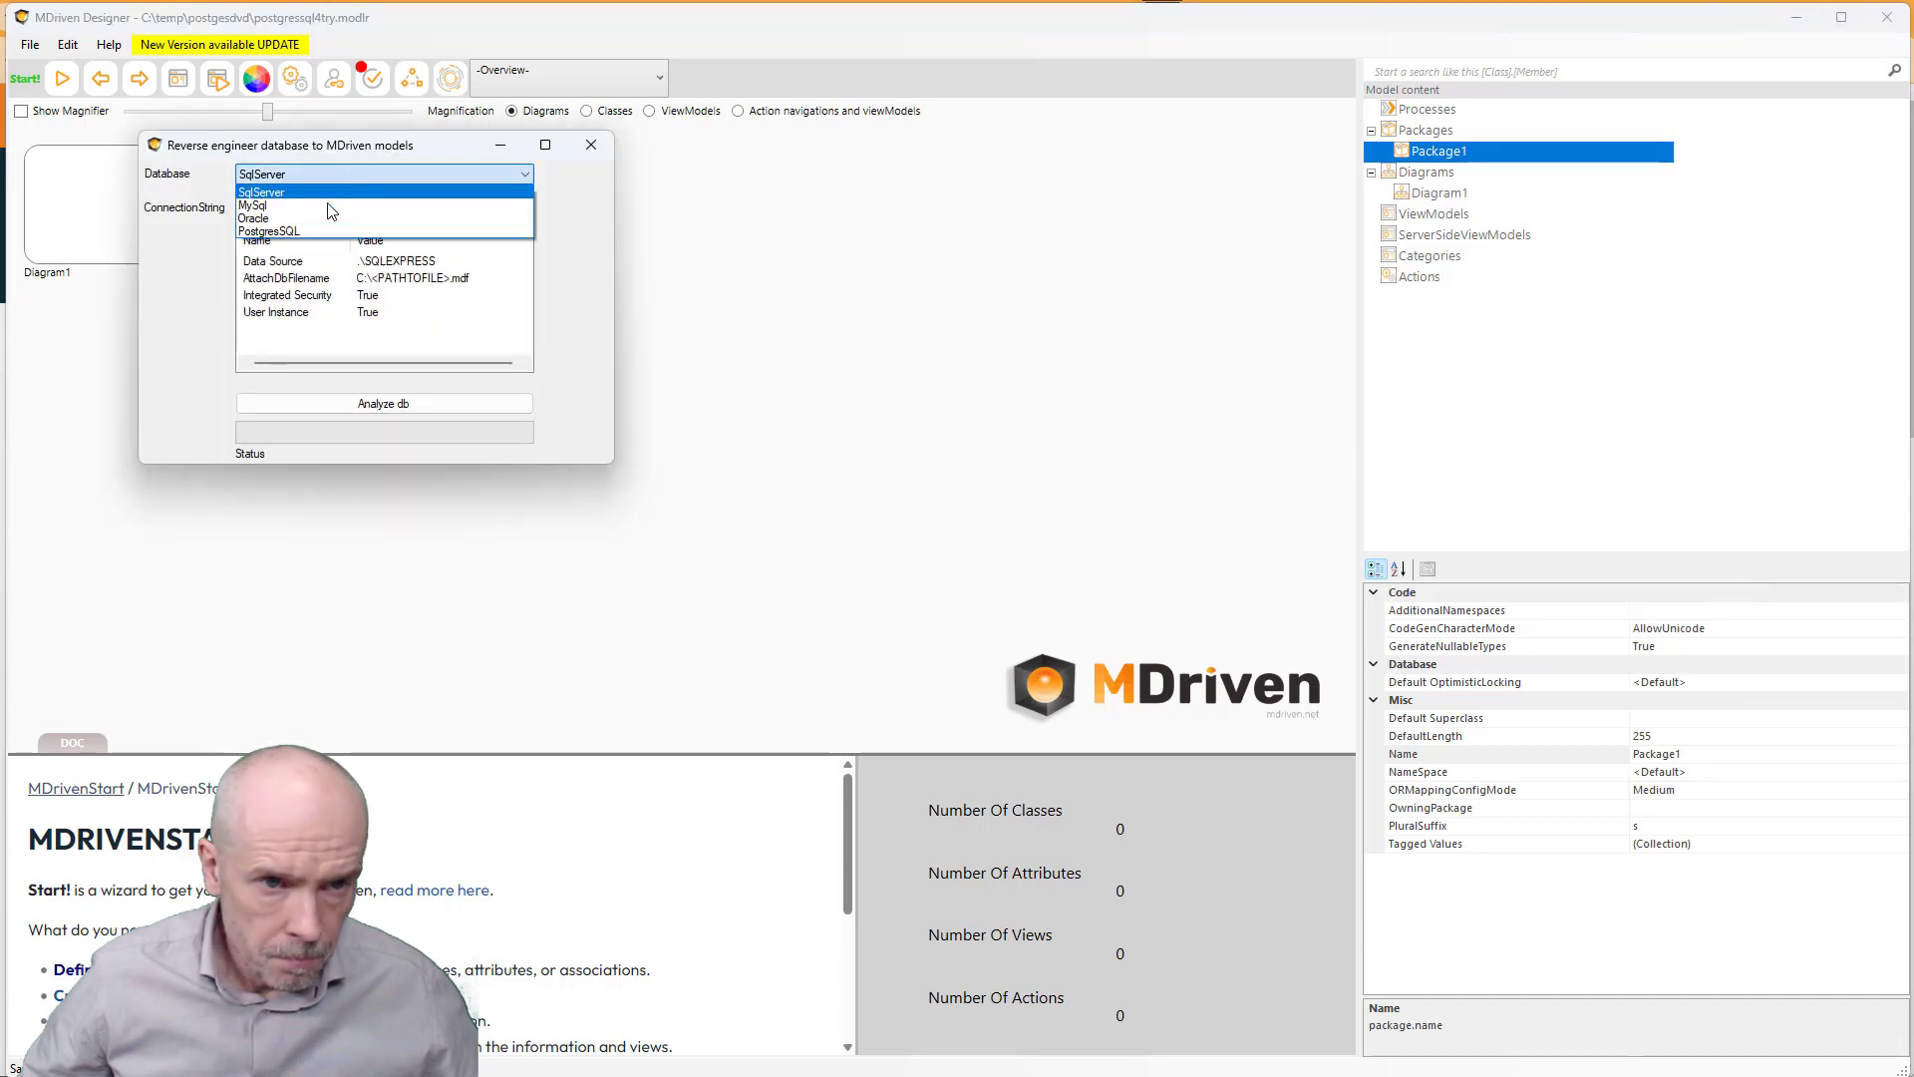
{"action": "left_click", "coordinate": [324, 241]}
{"action": "left_click", "coordinate": [478, 207]}
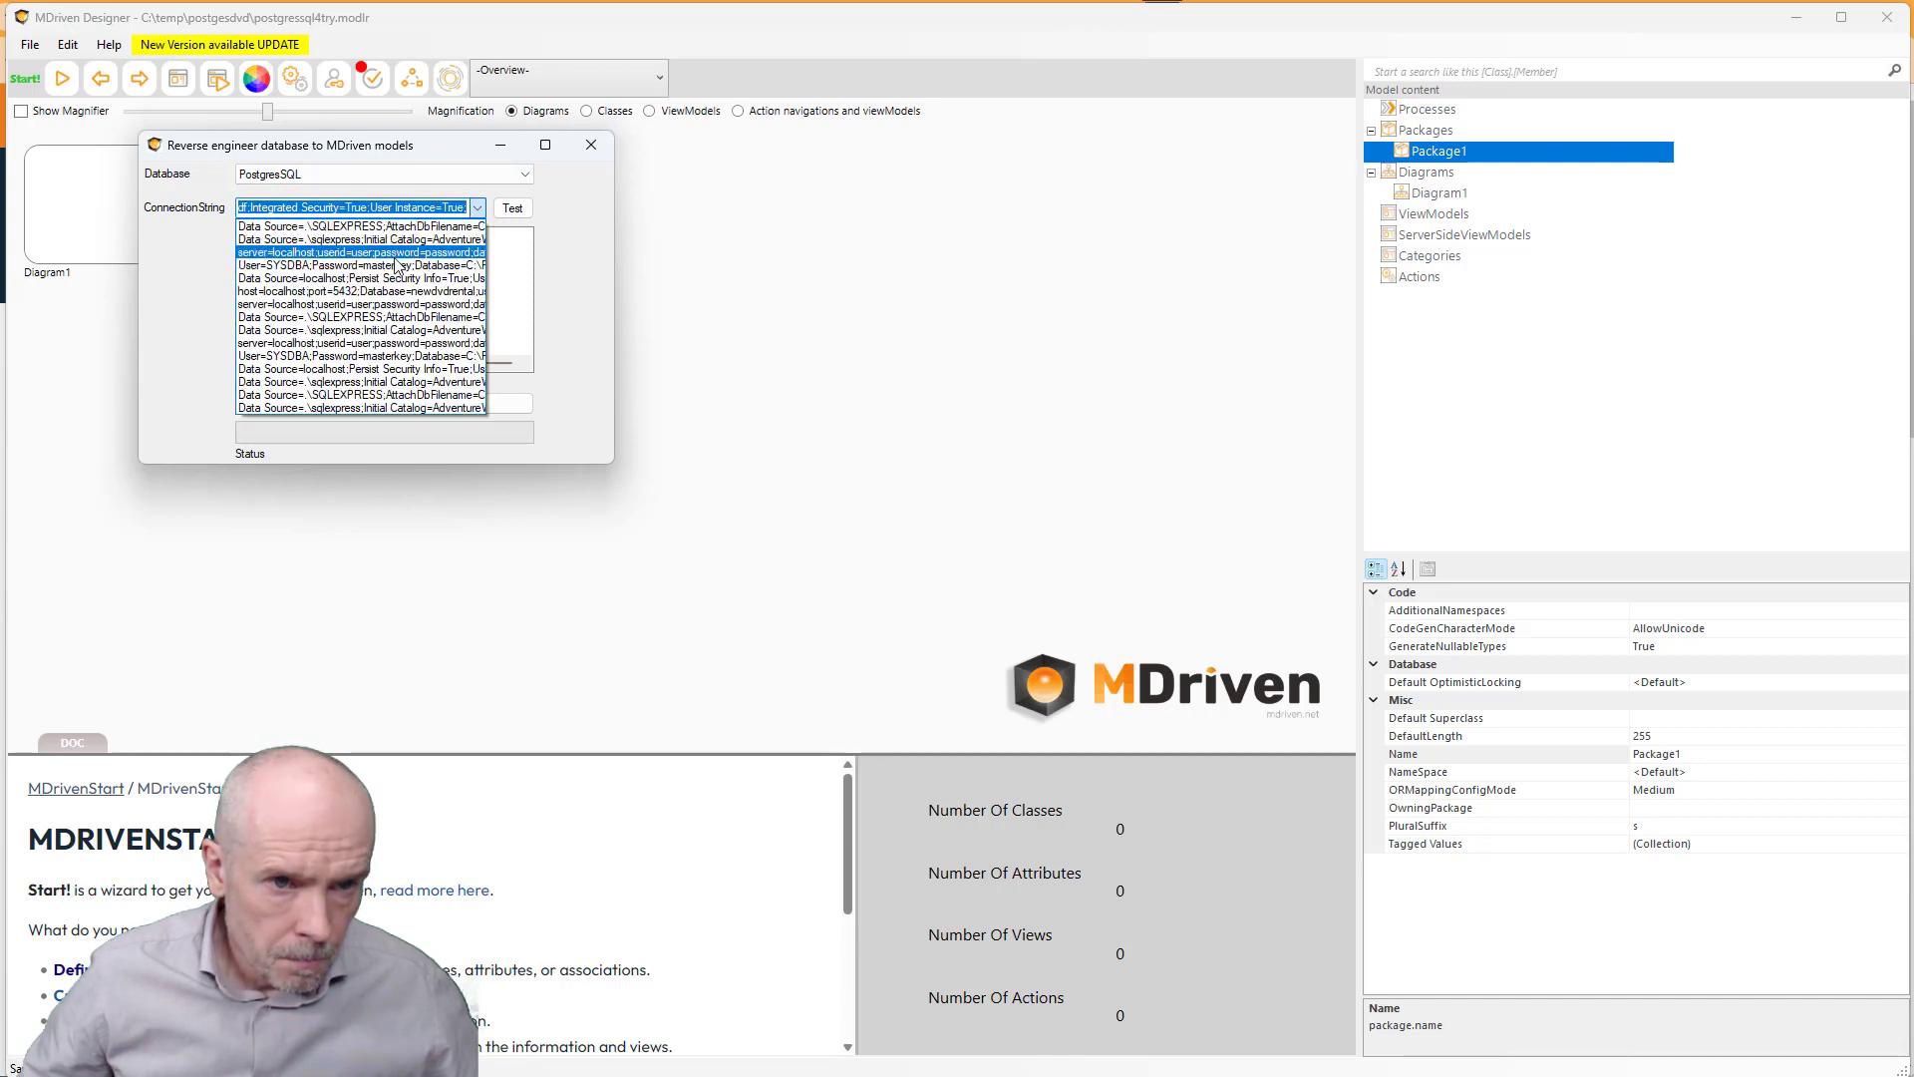
{"action": "left_click", "coordinate": [362, 292]}
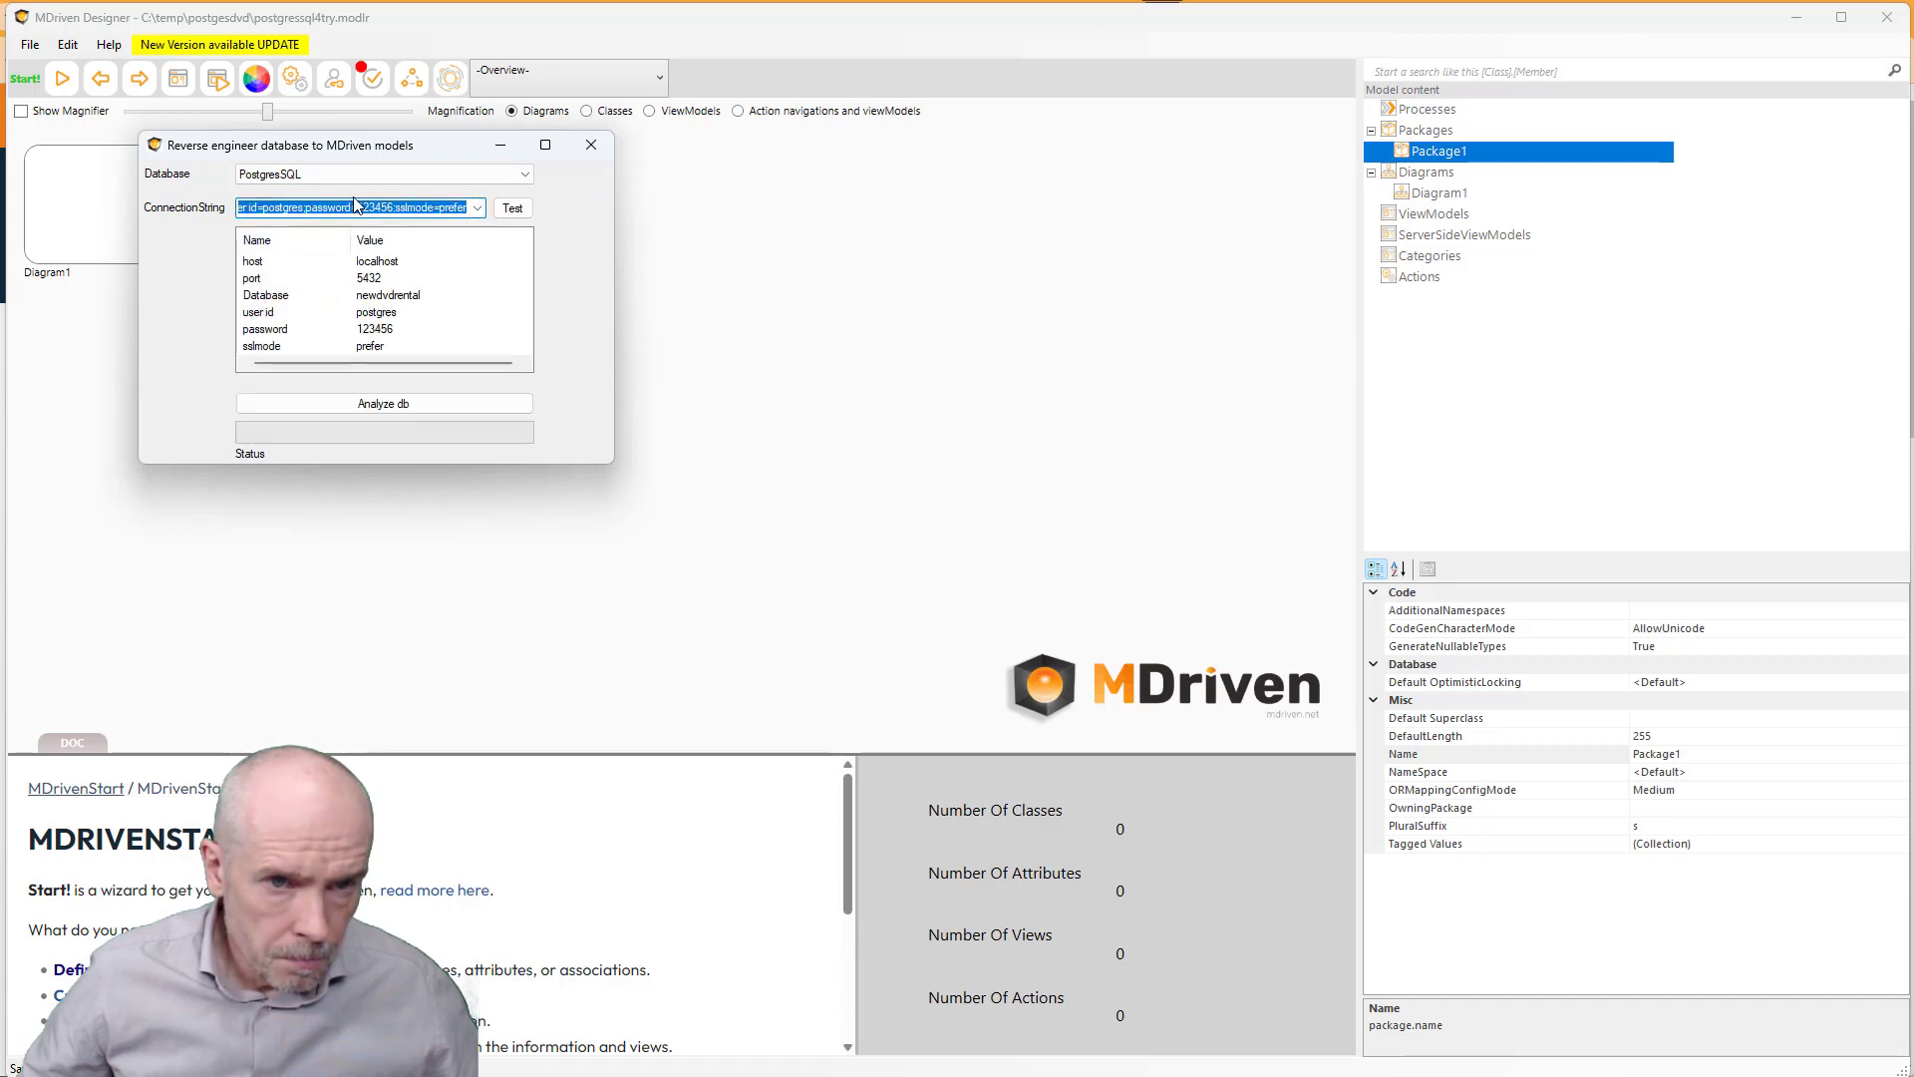
- Test the newdvdrental connection successfully and analyze the database to list its tables
{"action": "left_click_drag", "start_coordinate": [614, 214], "coordinate": [1074, 214]}
{"action": "left_click", "coordinate": [624, 207]}
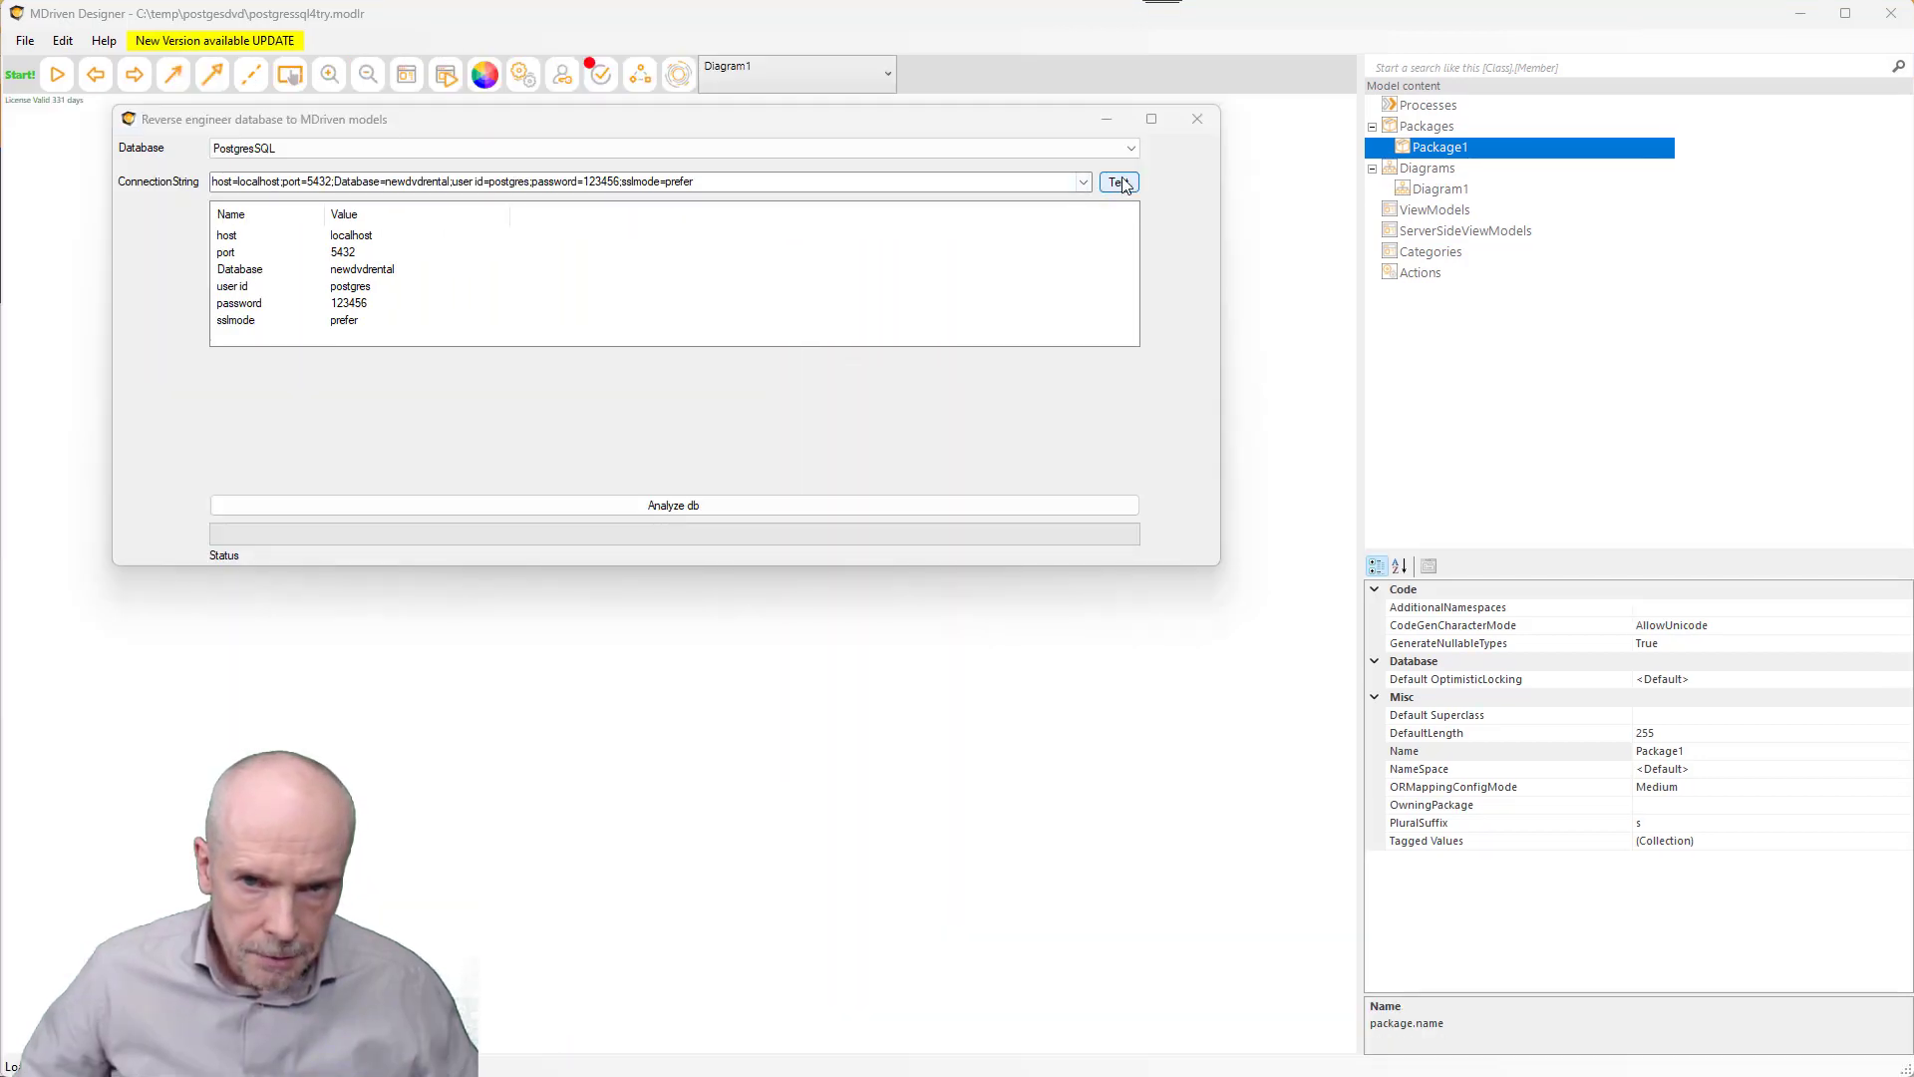
{"action": "left_click", "coordinate": [1119, 183]}
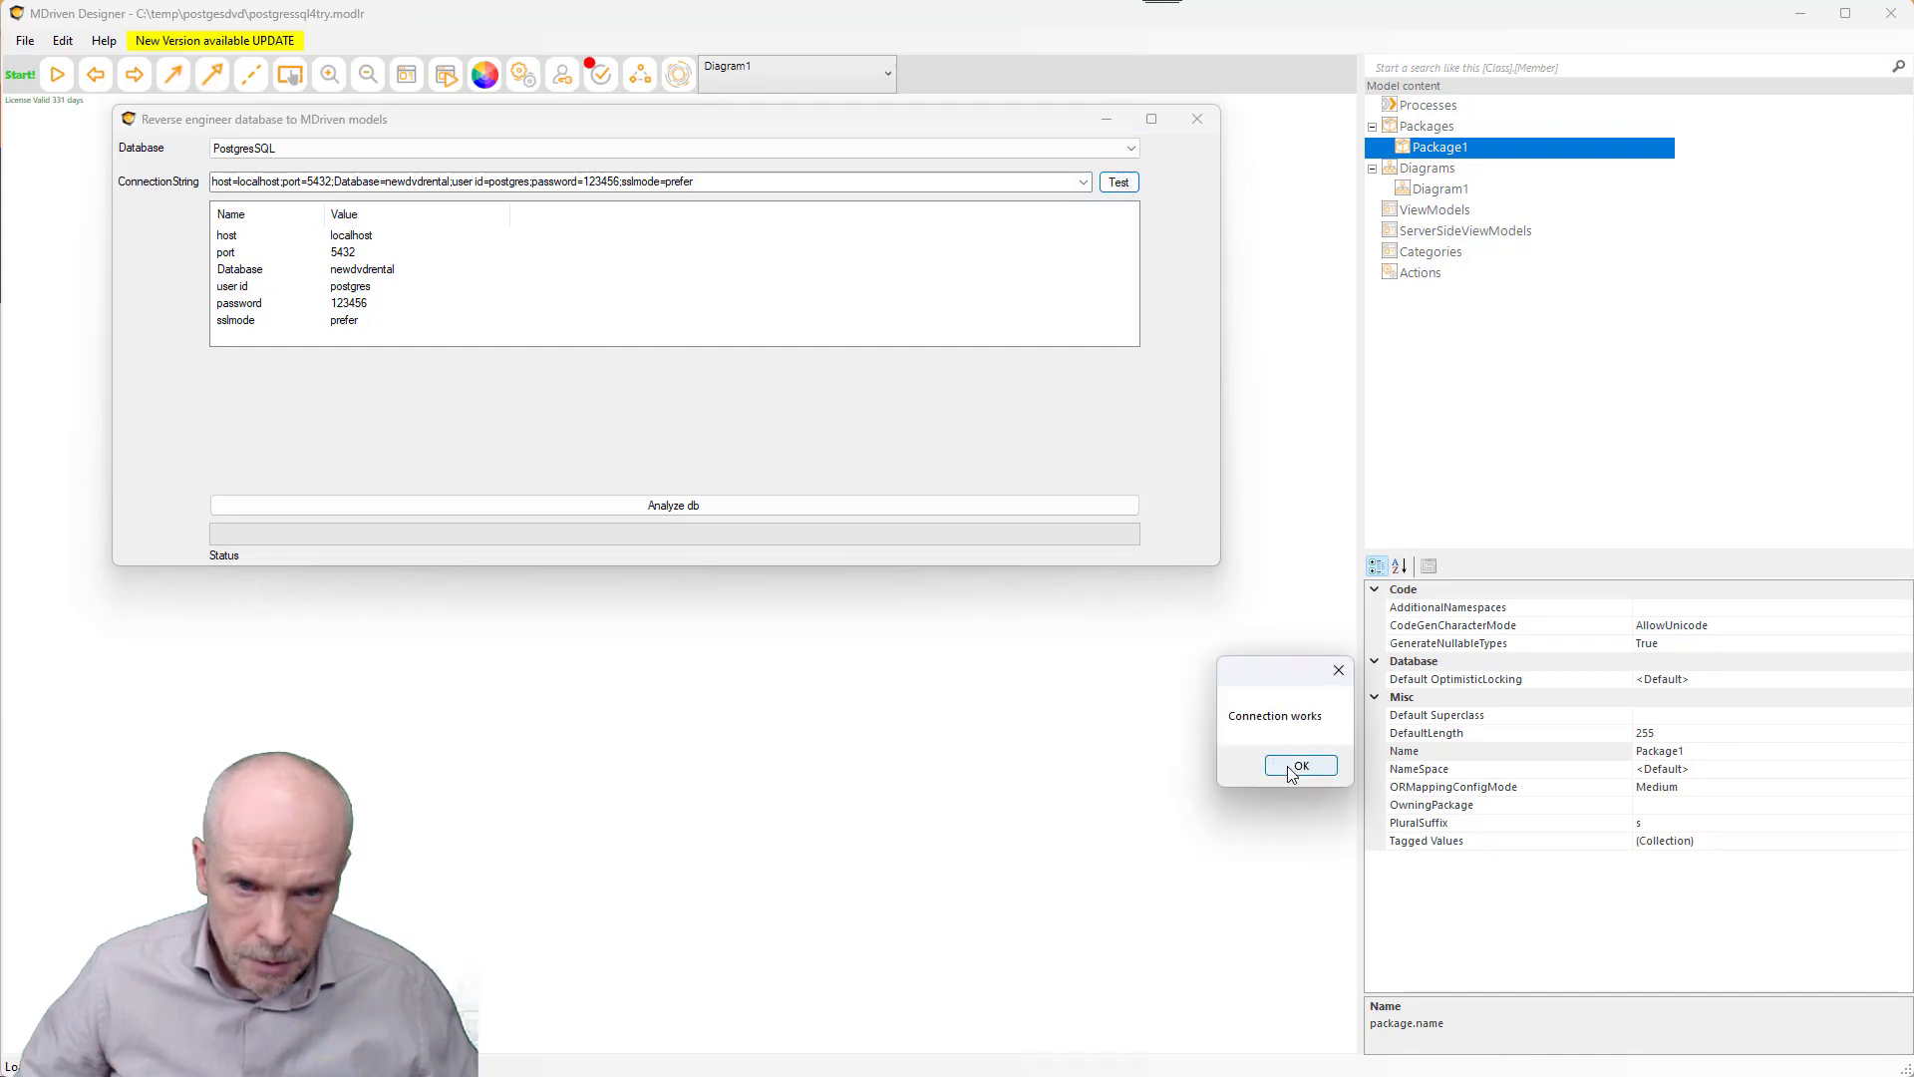
{"action": "left_click", "coordinate": [1286, 764]}
{"action": "left_click", "coordinate": [650, 506]}
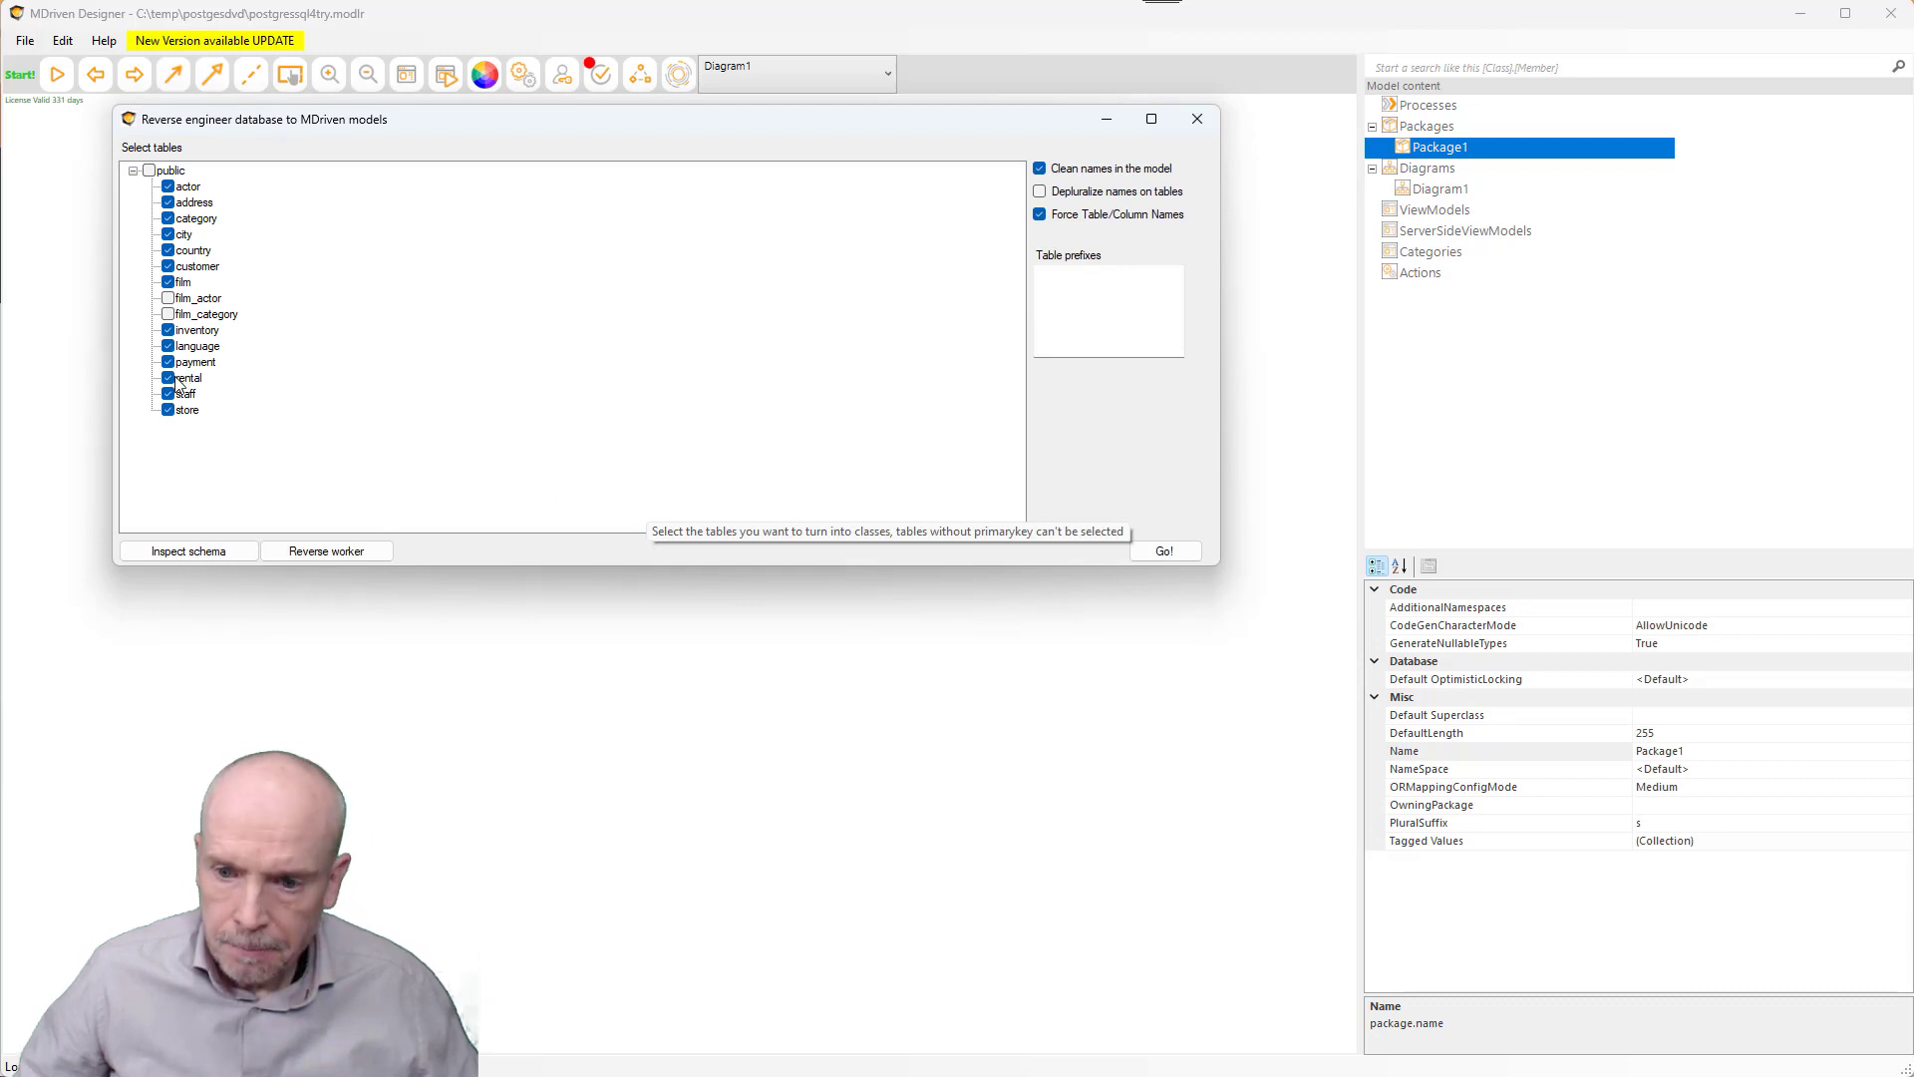
- Include film_actor in the import, then sort the schema view by primary key, foreign key target and name
{"action": "left_click", "coordinate": [169, 300]}
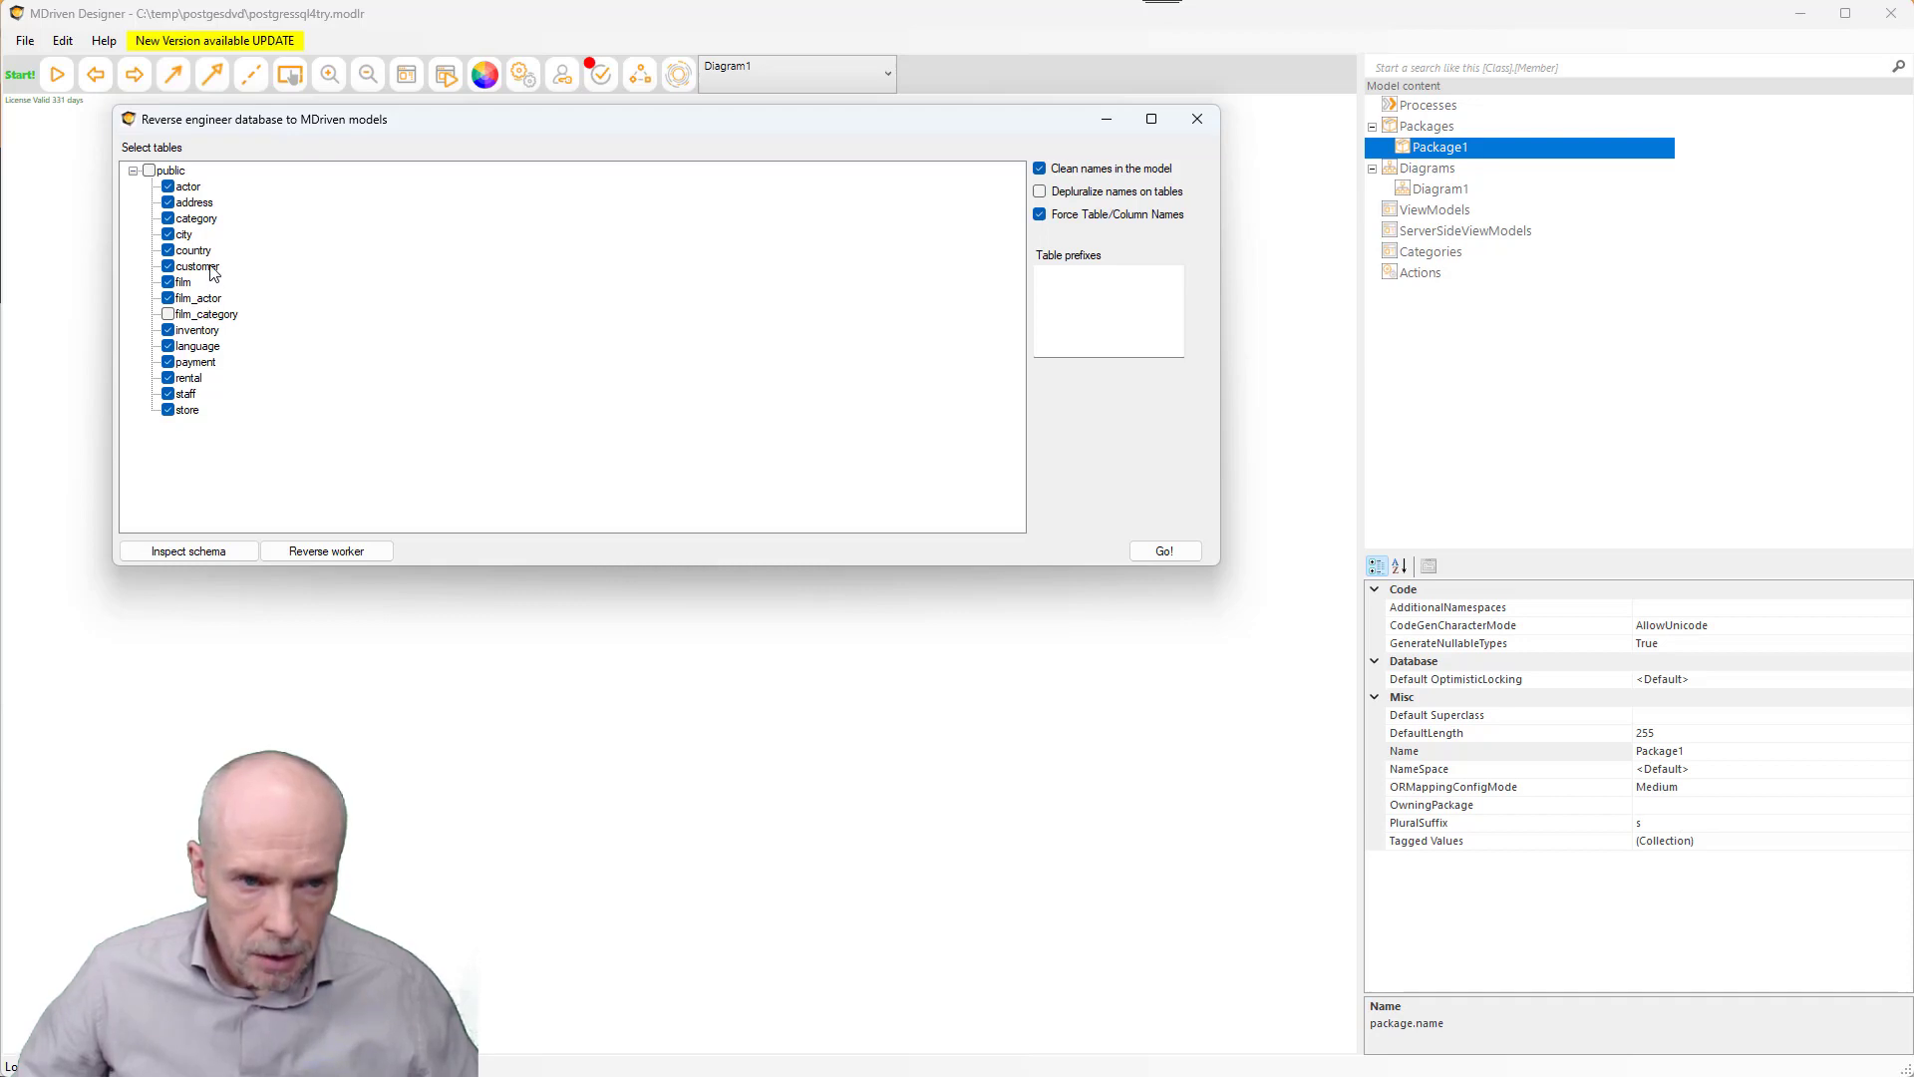
{"action": "left_click", "coordinate": [338, 549]}
{"action": "left_click_drag", "start_coordinate": [662, 481], "coordinate": [1256, 482]}
{"action": "left_click", "coordinate": [700, 279]}
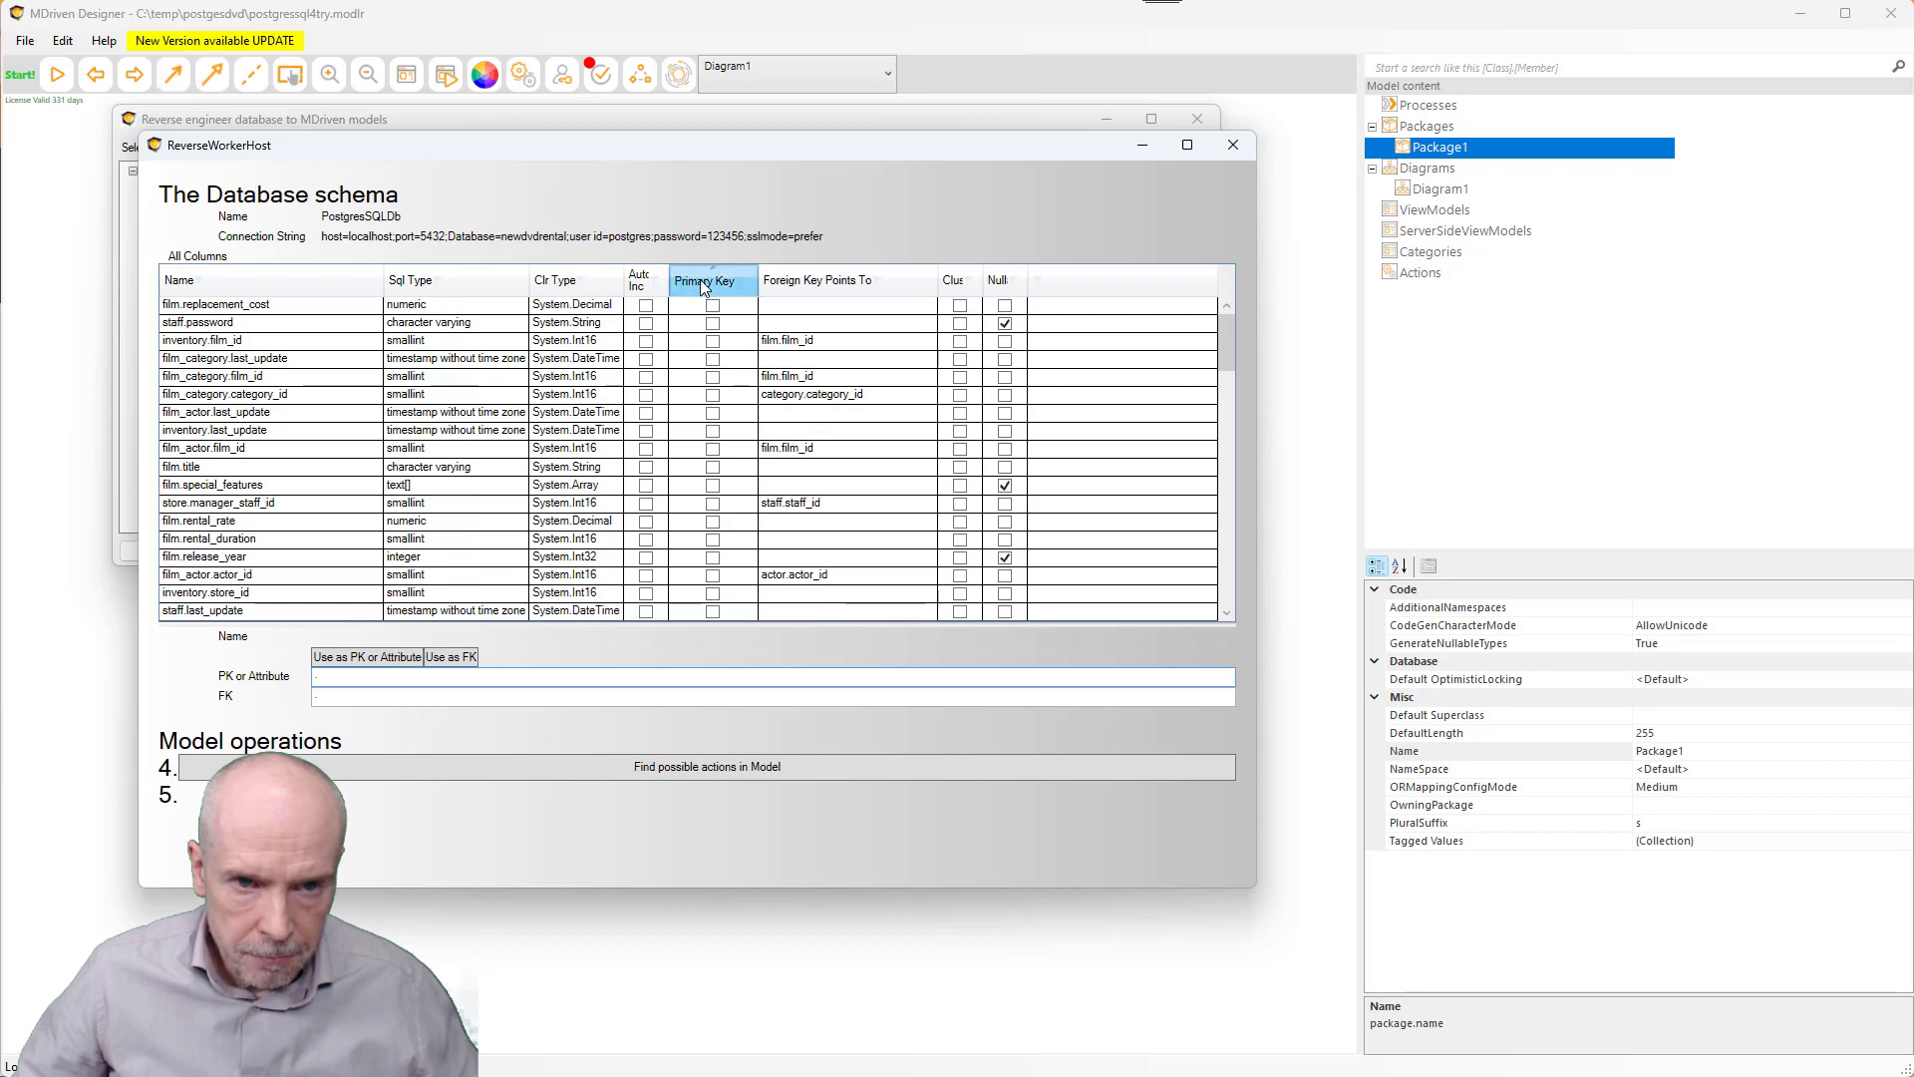
{"action": "left_click", "coordinate": [700, 280]}
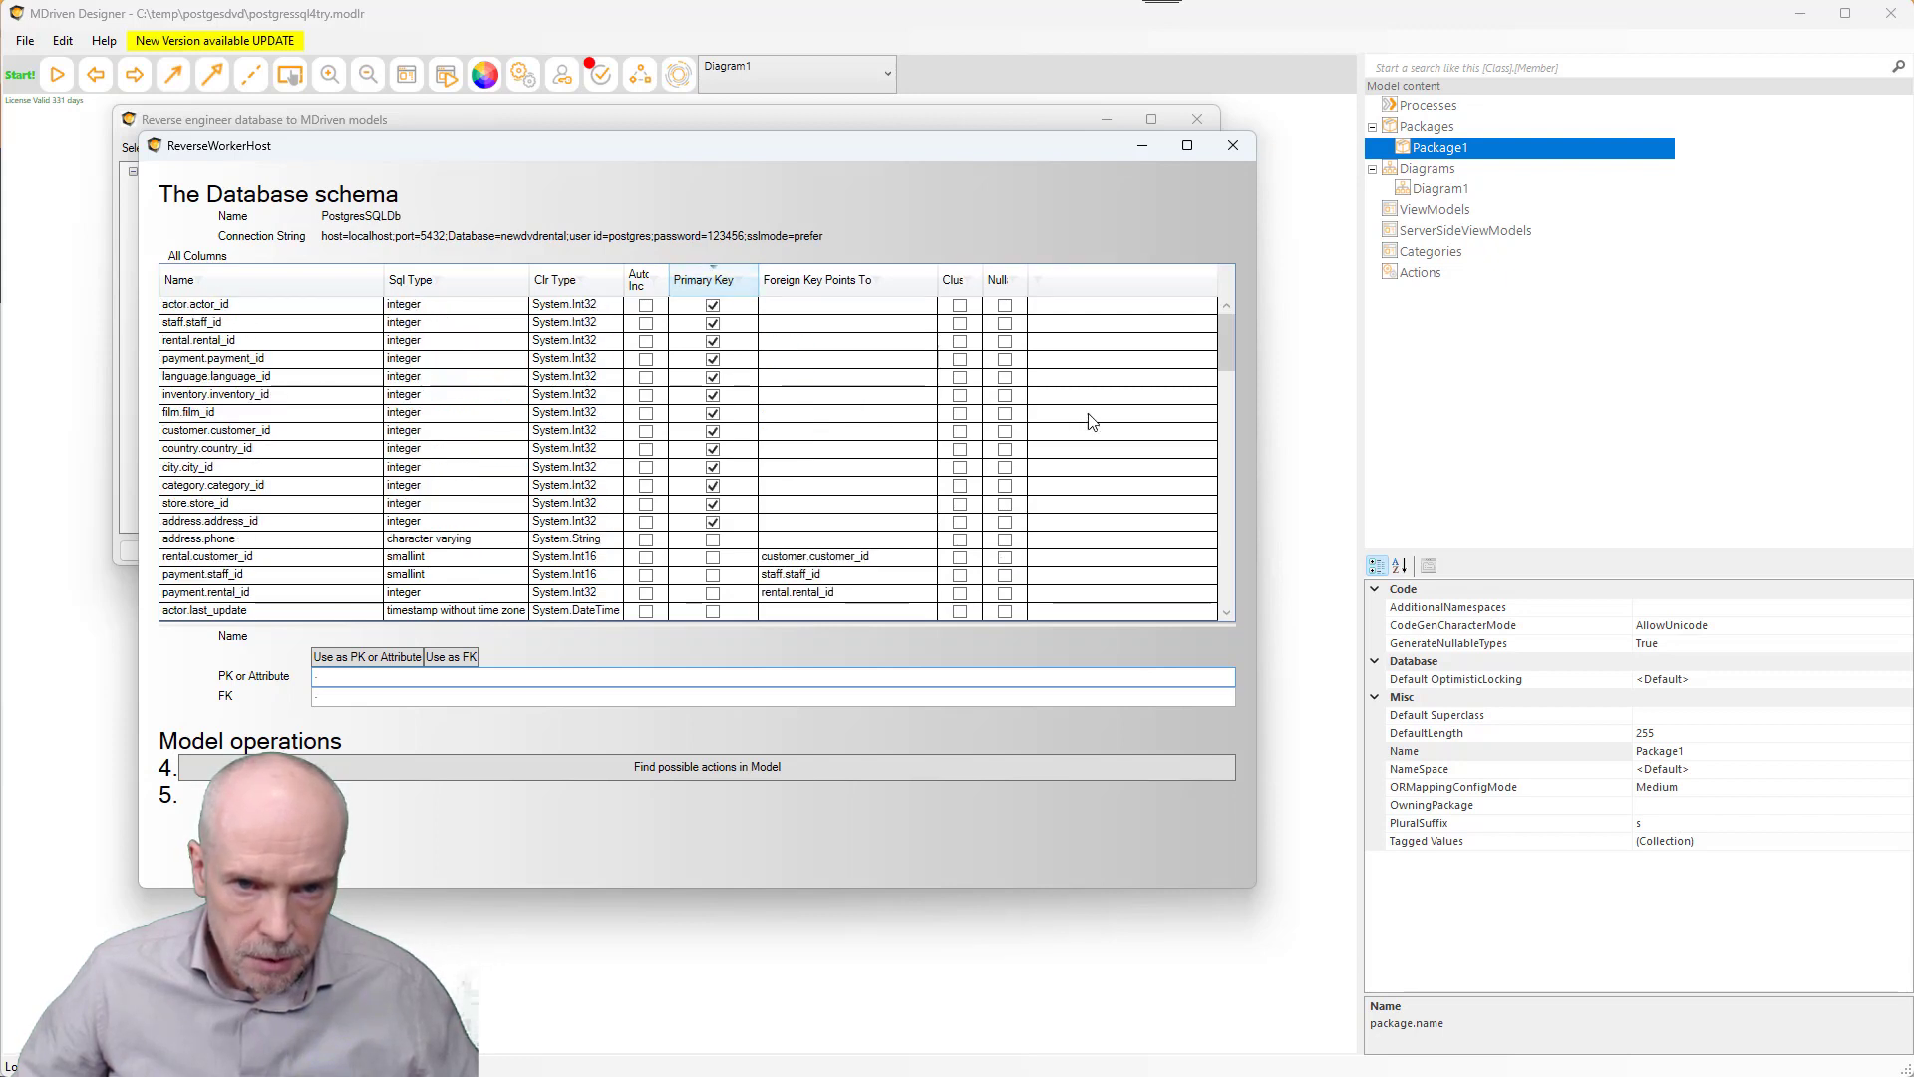
{"action": "left_click", "coordinate": [817, 280]}
{"action": "left_click", "coordinate": [816, 280]}
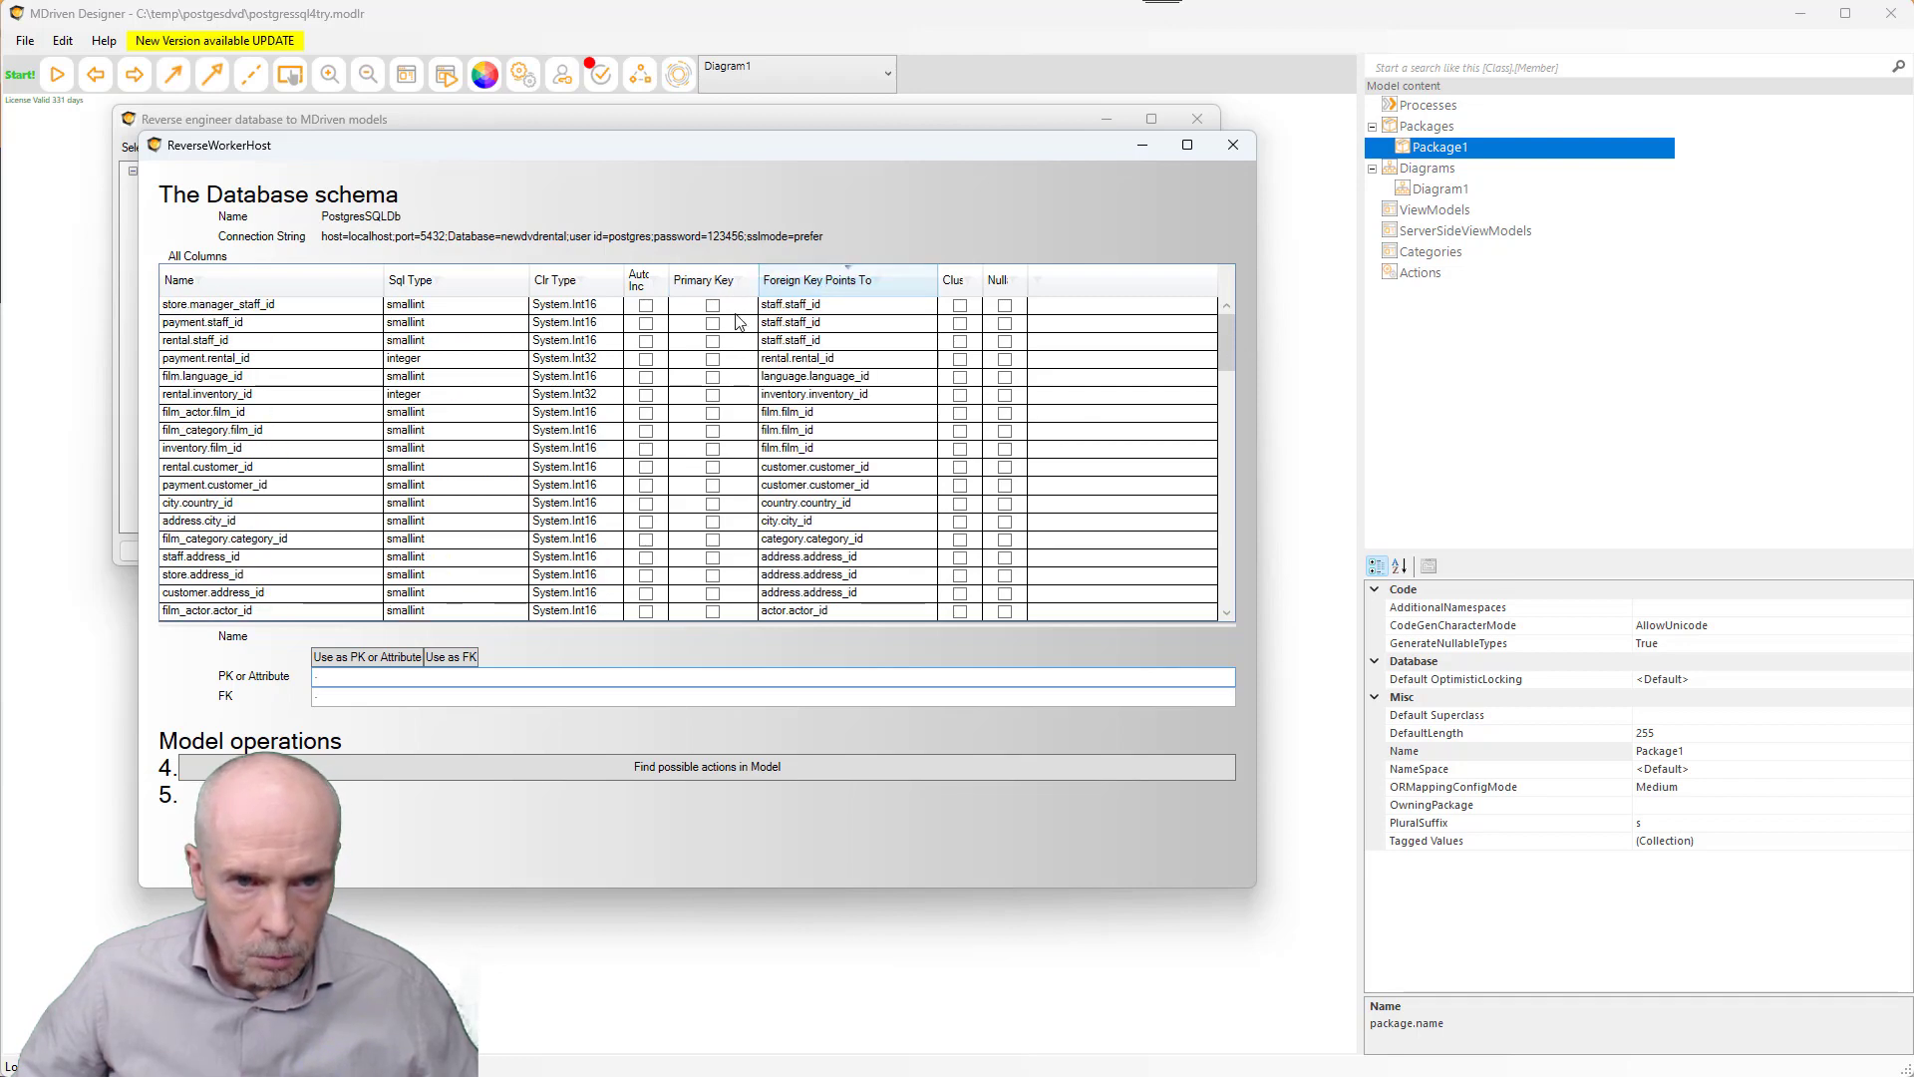
{"action": "left_click", "coordinate": [692, 283]}
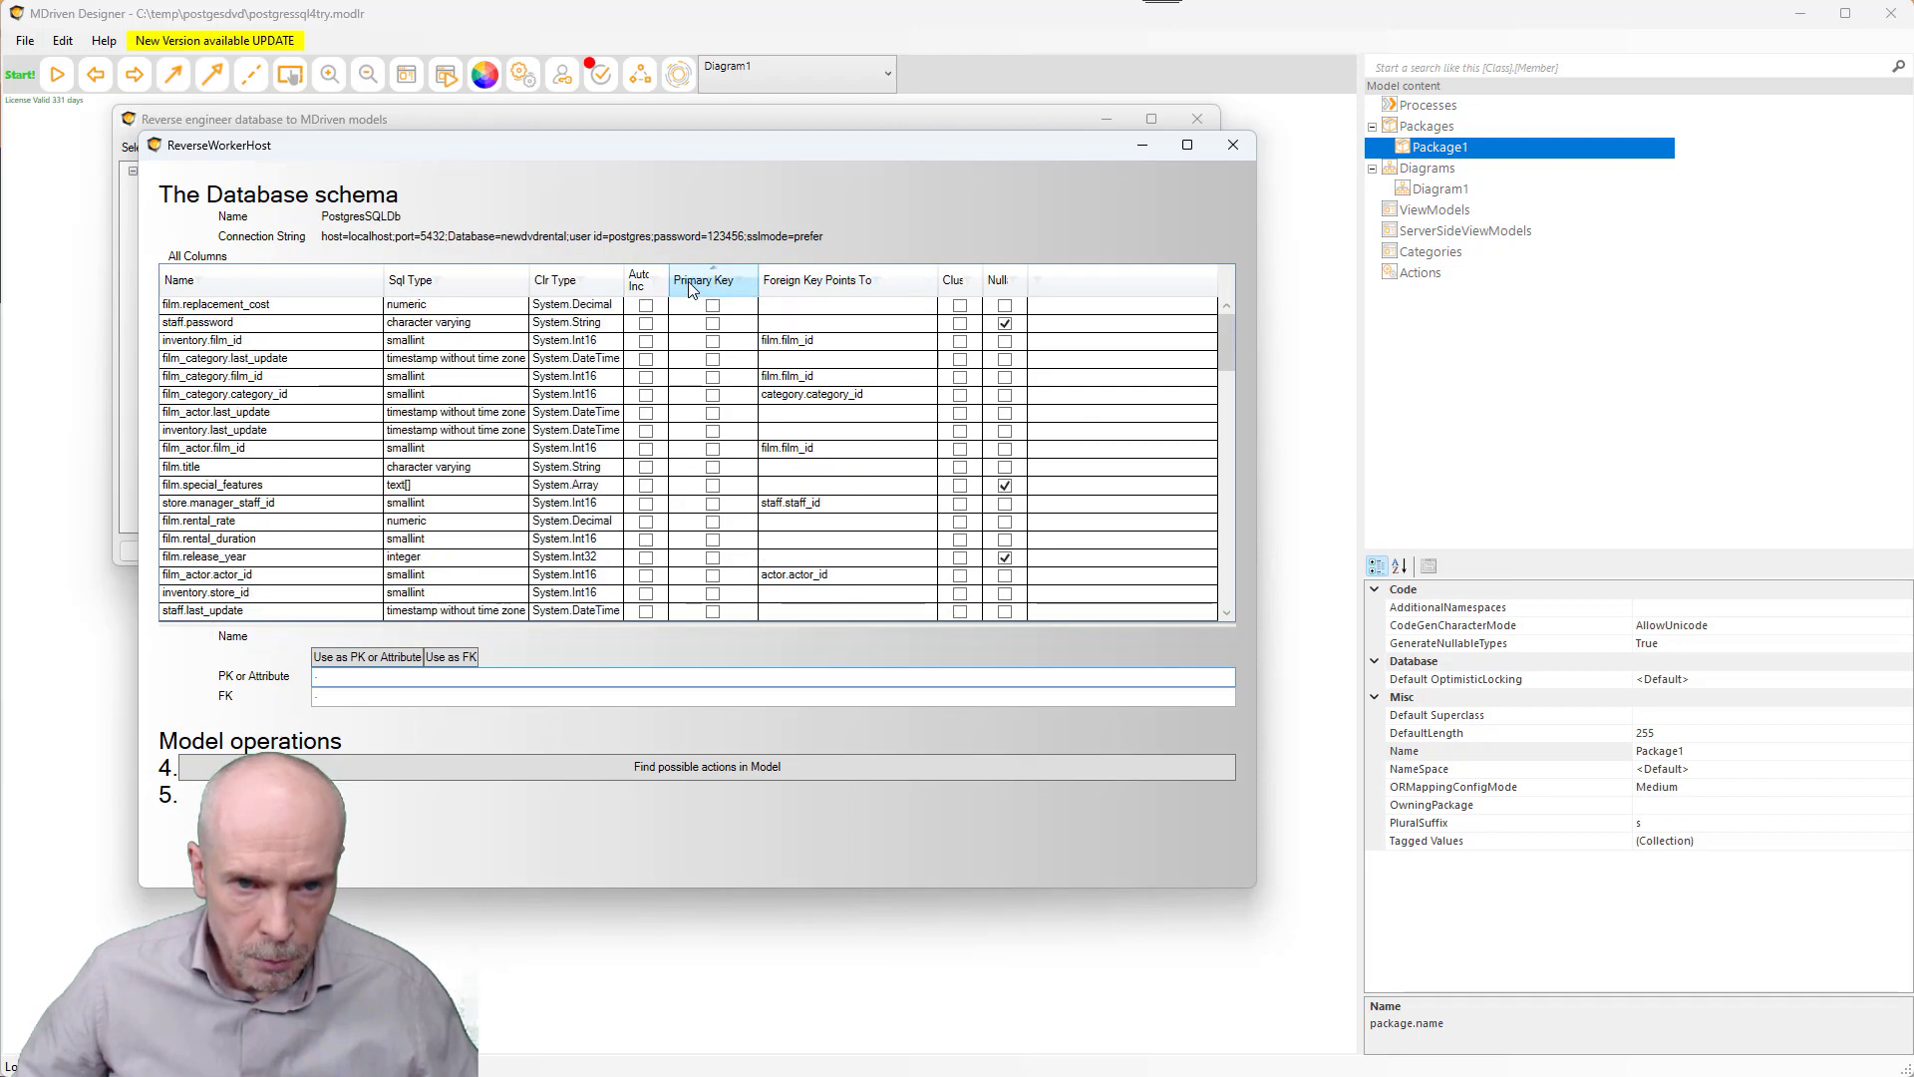
{"action": "left_click", "coordinate": [692, 283]}
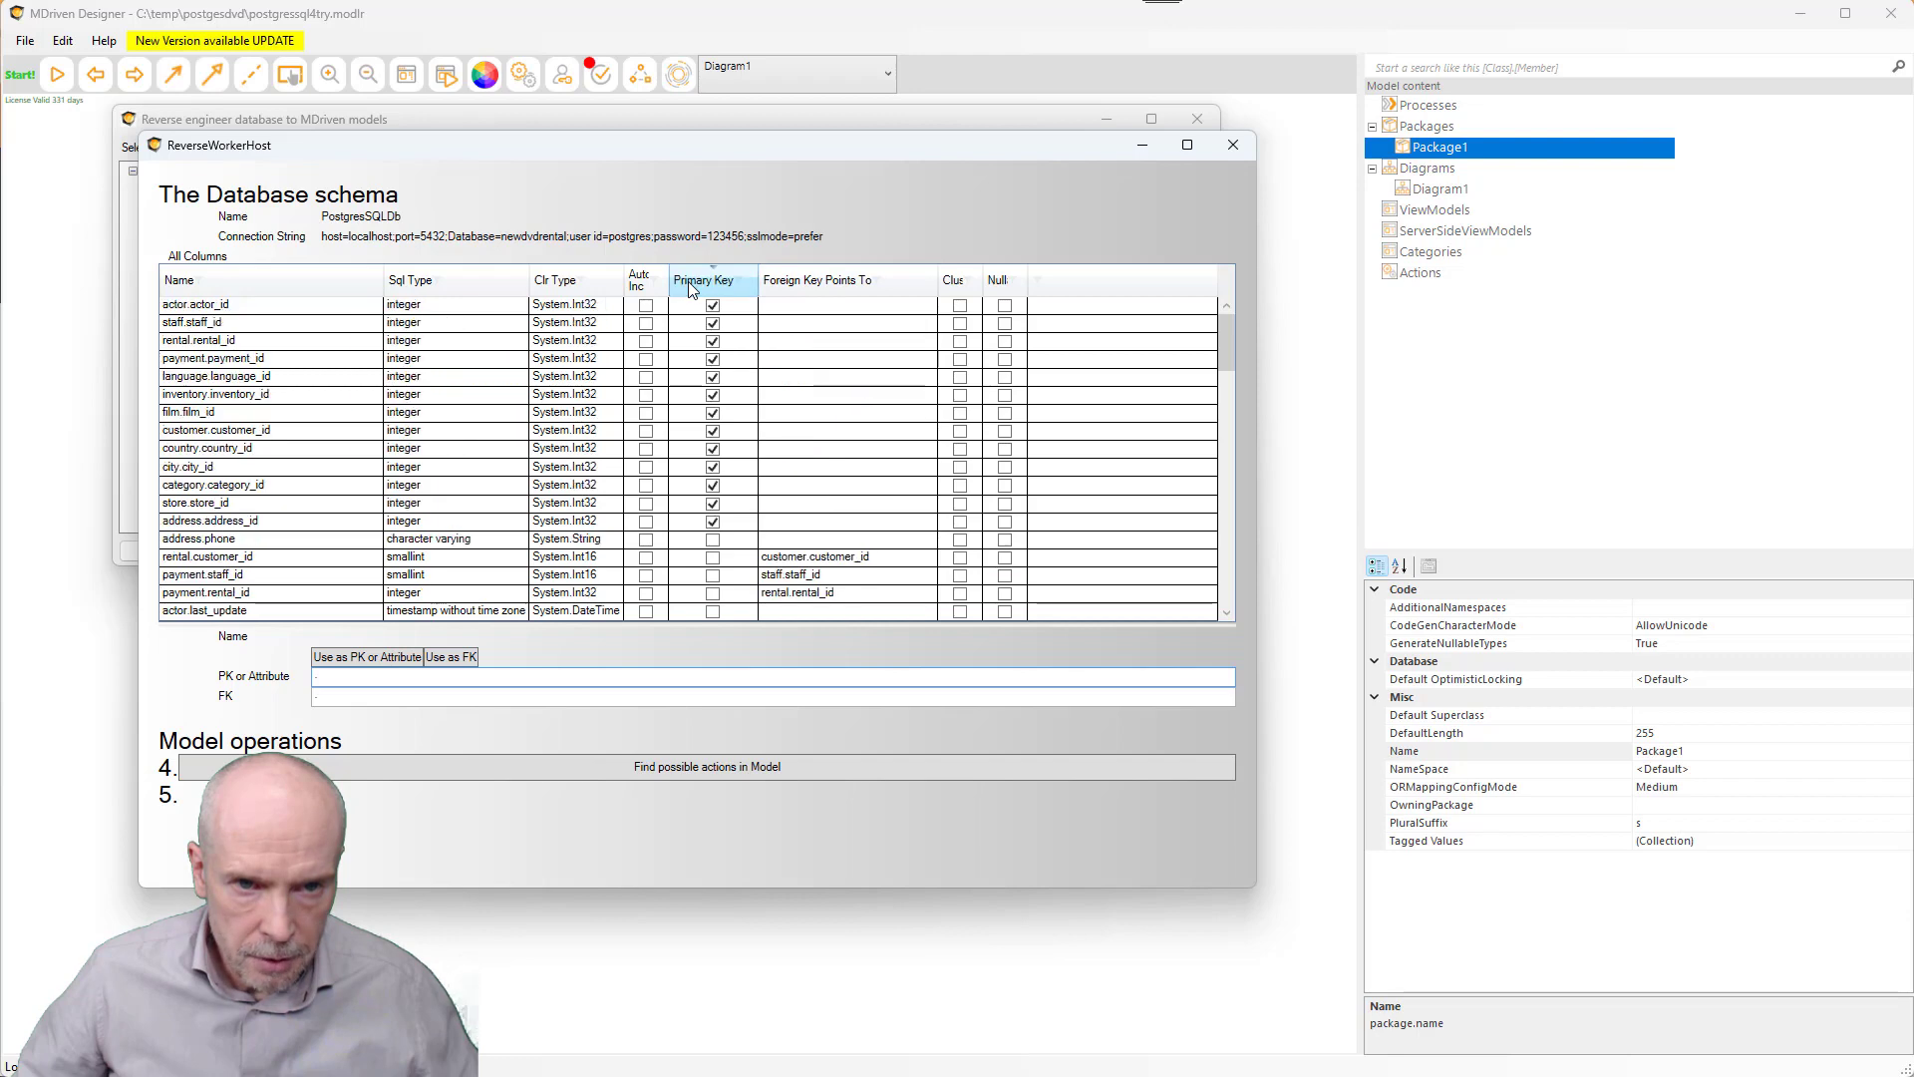
{"action": "left_click", "coordinate": [813, 286]}
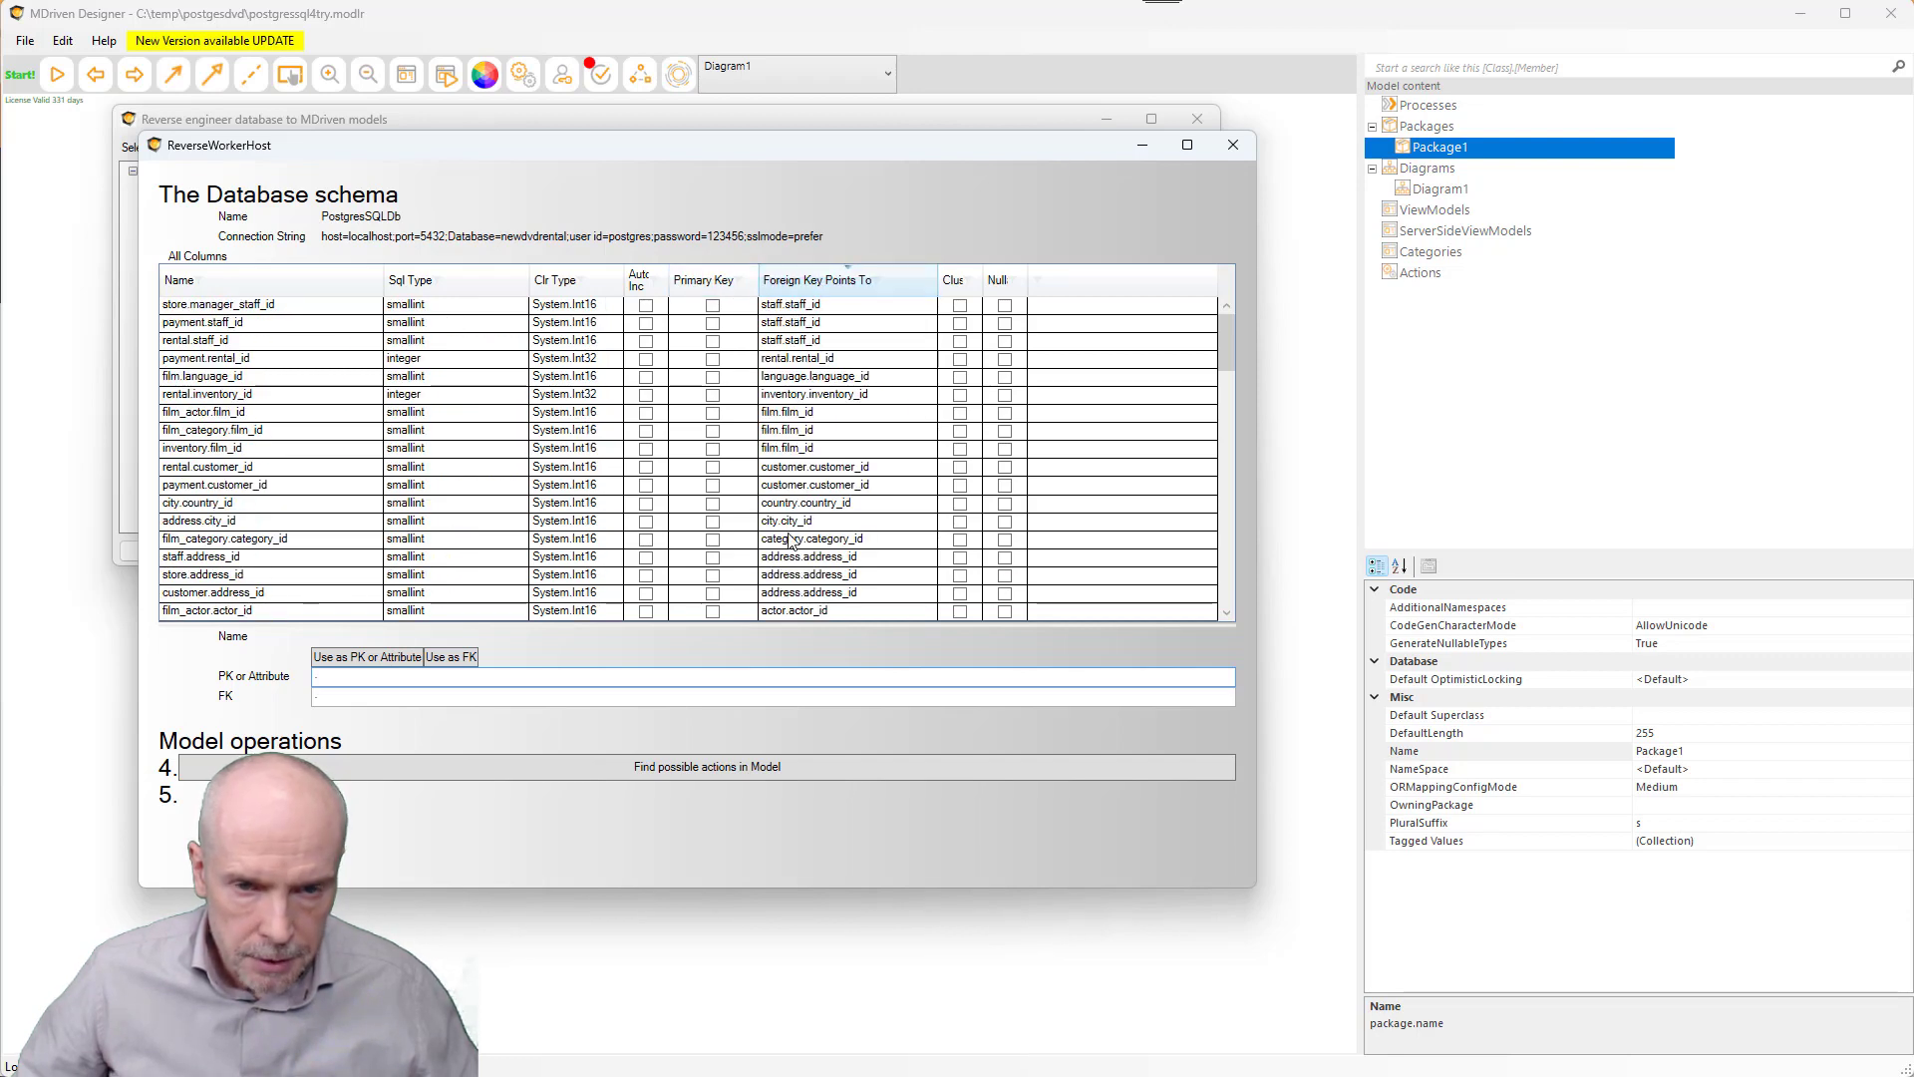
{"action": "scroll", "coordinate": [1233, 347], "scroll_direction": "down", "scroll_amount": 1}
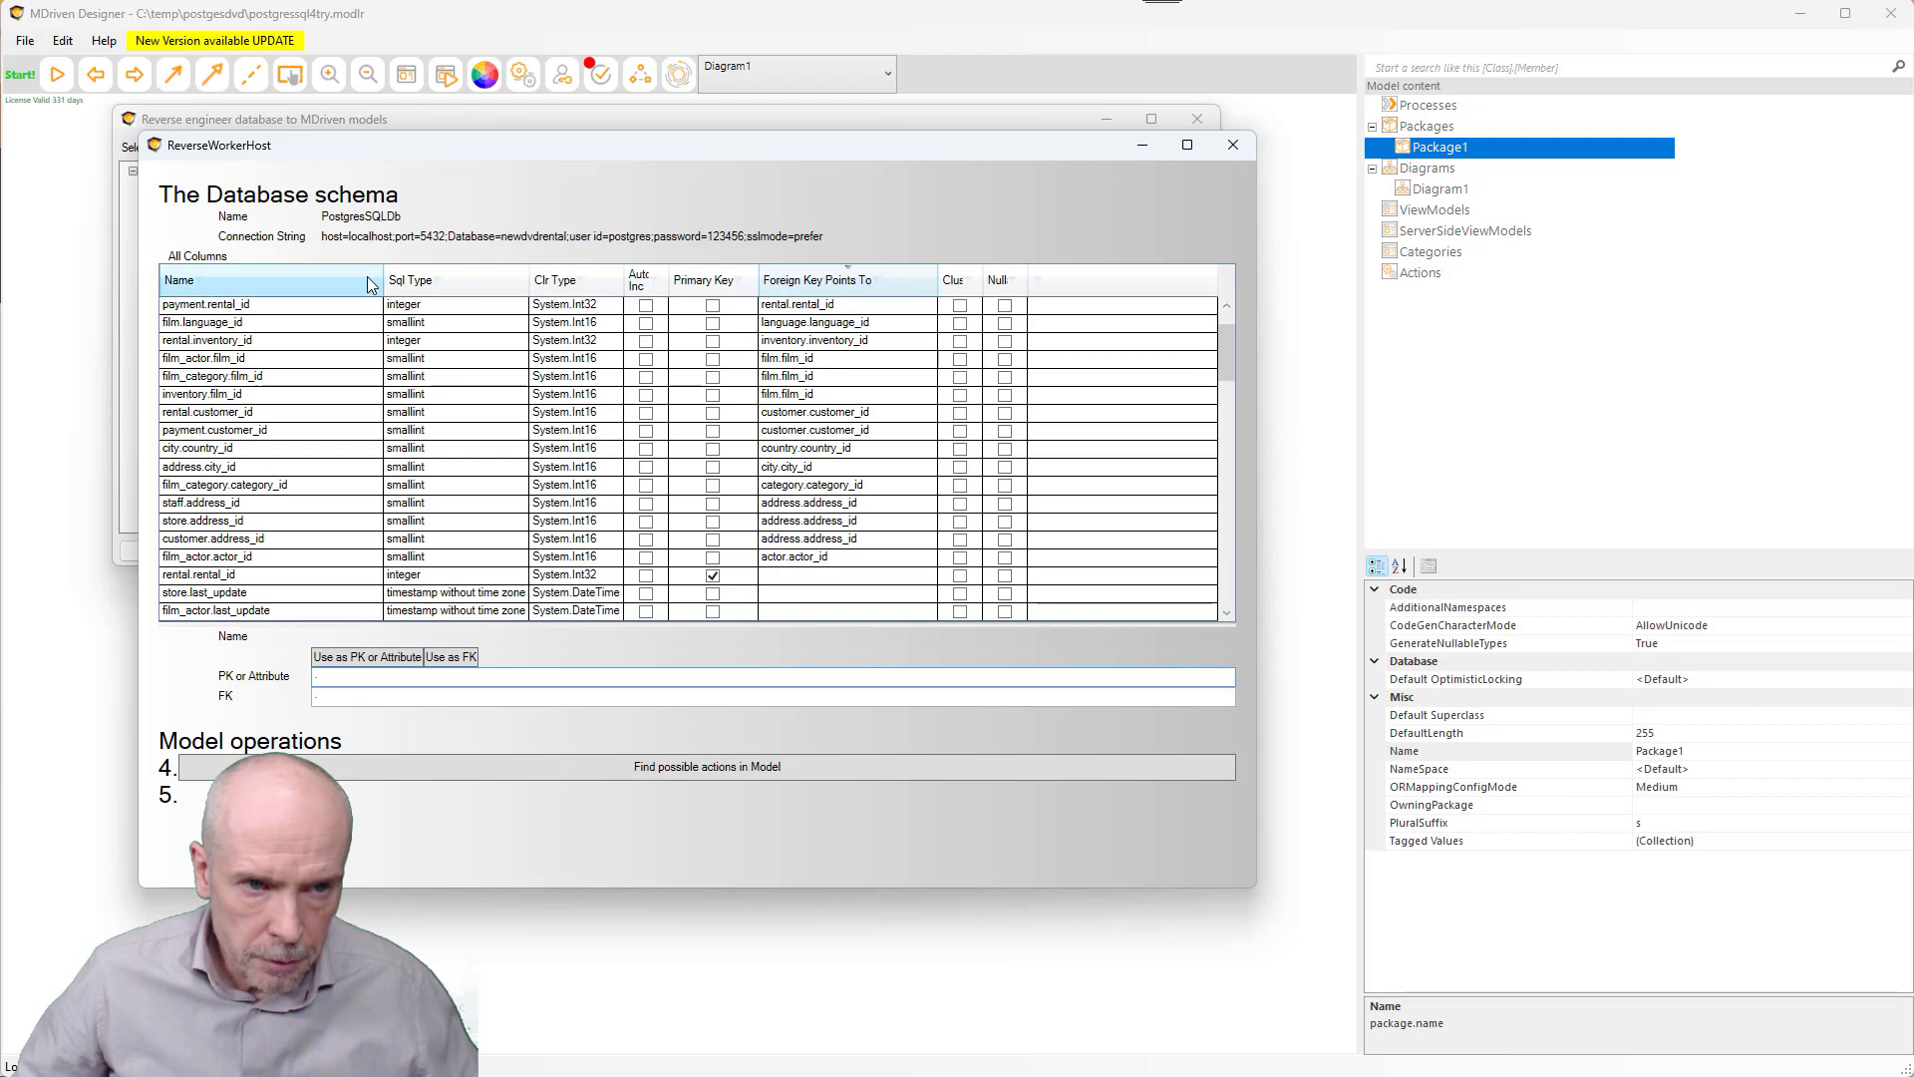
{"action": "left_click", "coordinate": [320, 280]}
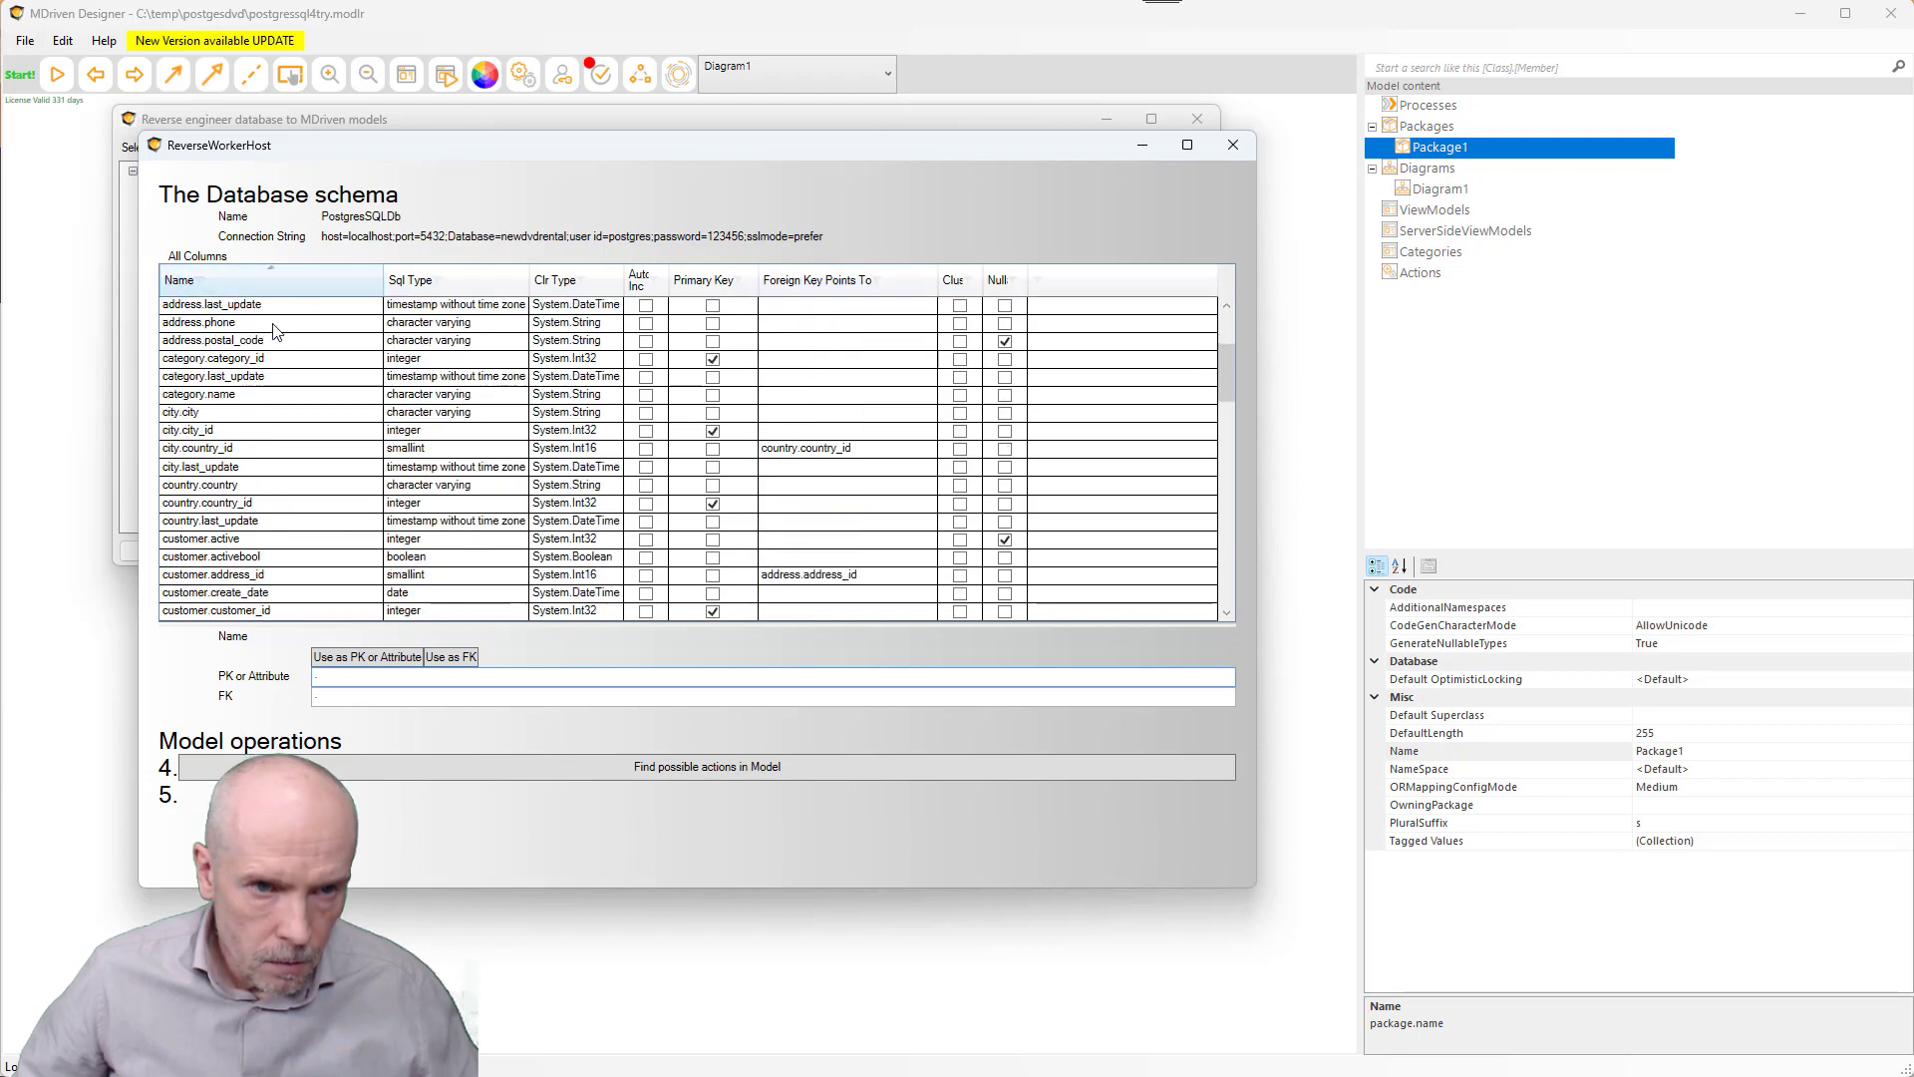
- Select film_actor's actor_id, film_id and last_update columns, then close the schema inspection
{"action": "left_click_drag", "start_coordinate": [389, 151], "coordinate": [508, 187]}
{"action": "scroll", "coordinate": [446, 355], "scroll_direction": "down", "scroll_amount": 9}
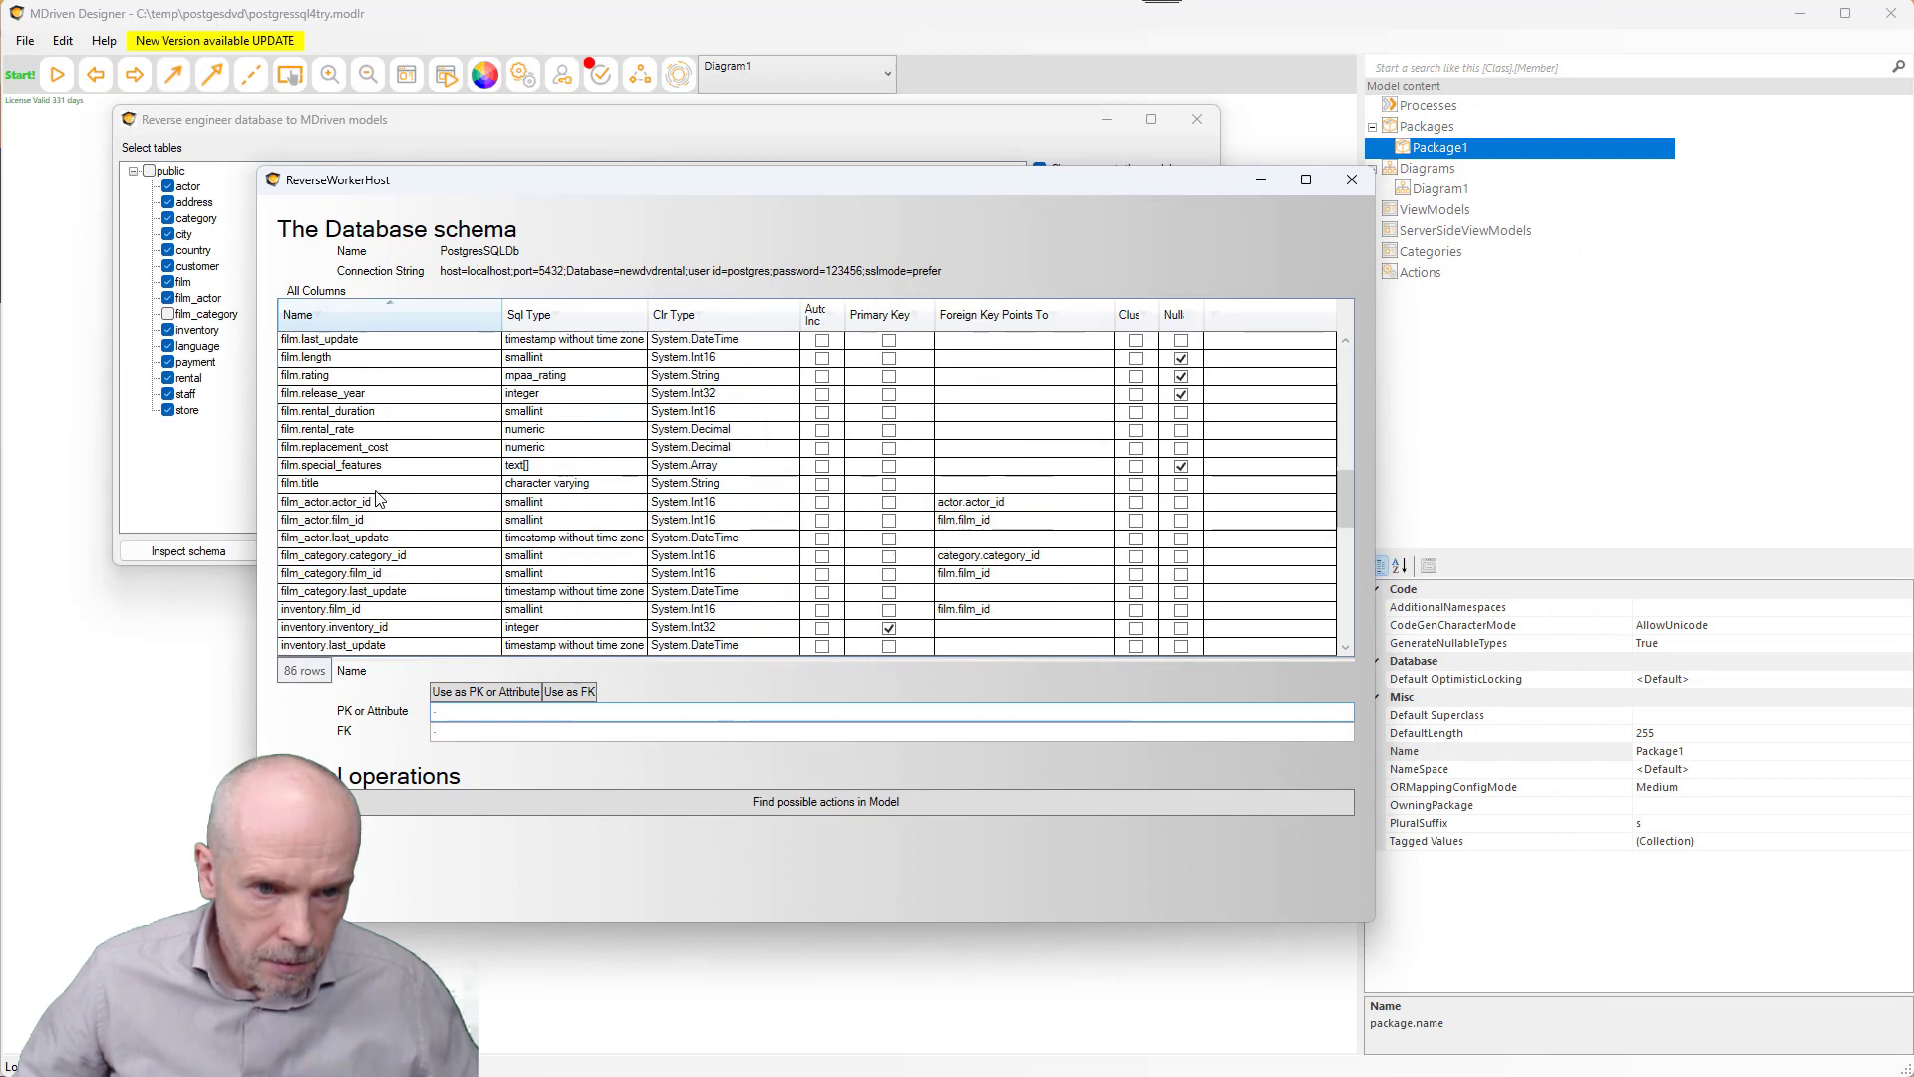
{"action": "left_click_drag", "start_coordinate": [321, 506], "coordinate": [322, 520]}
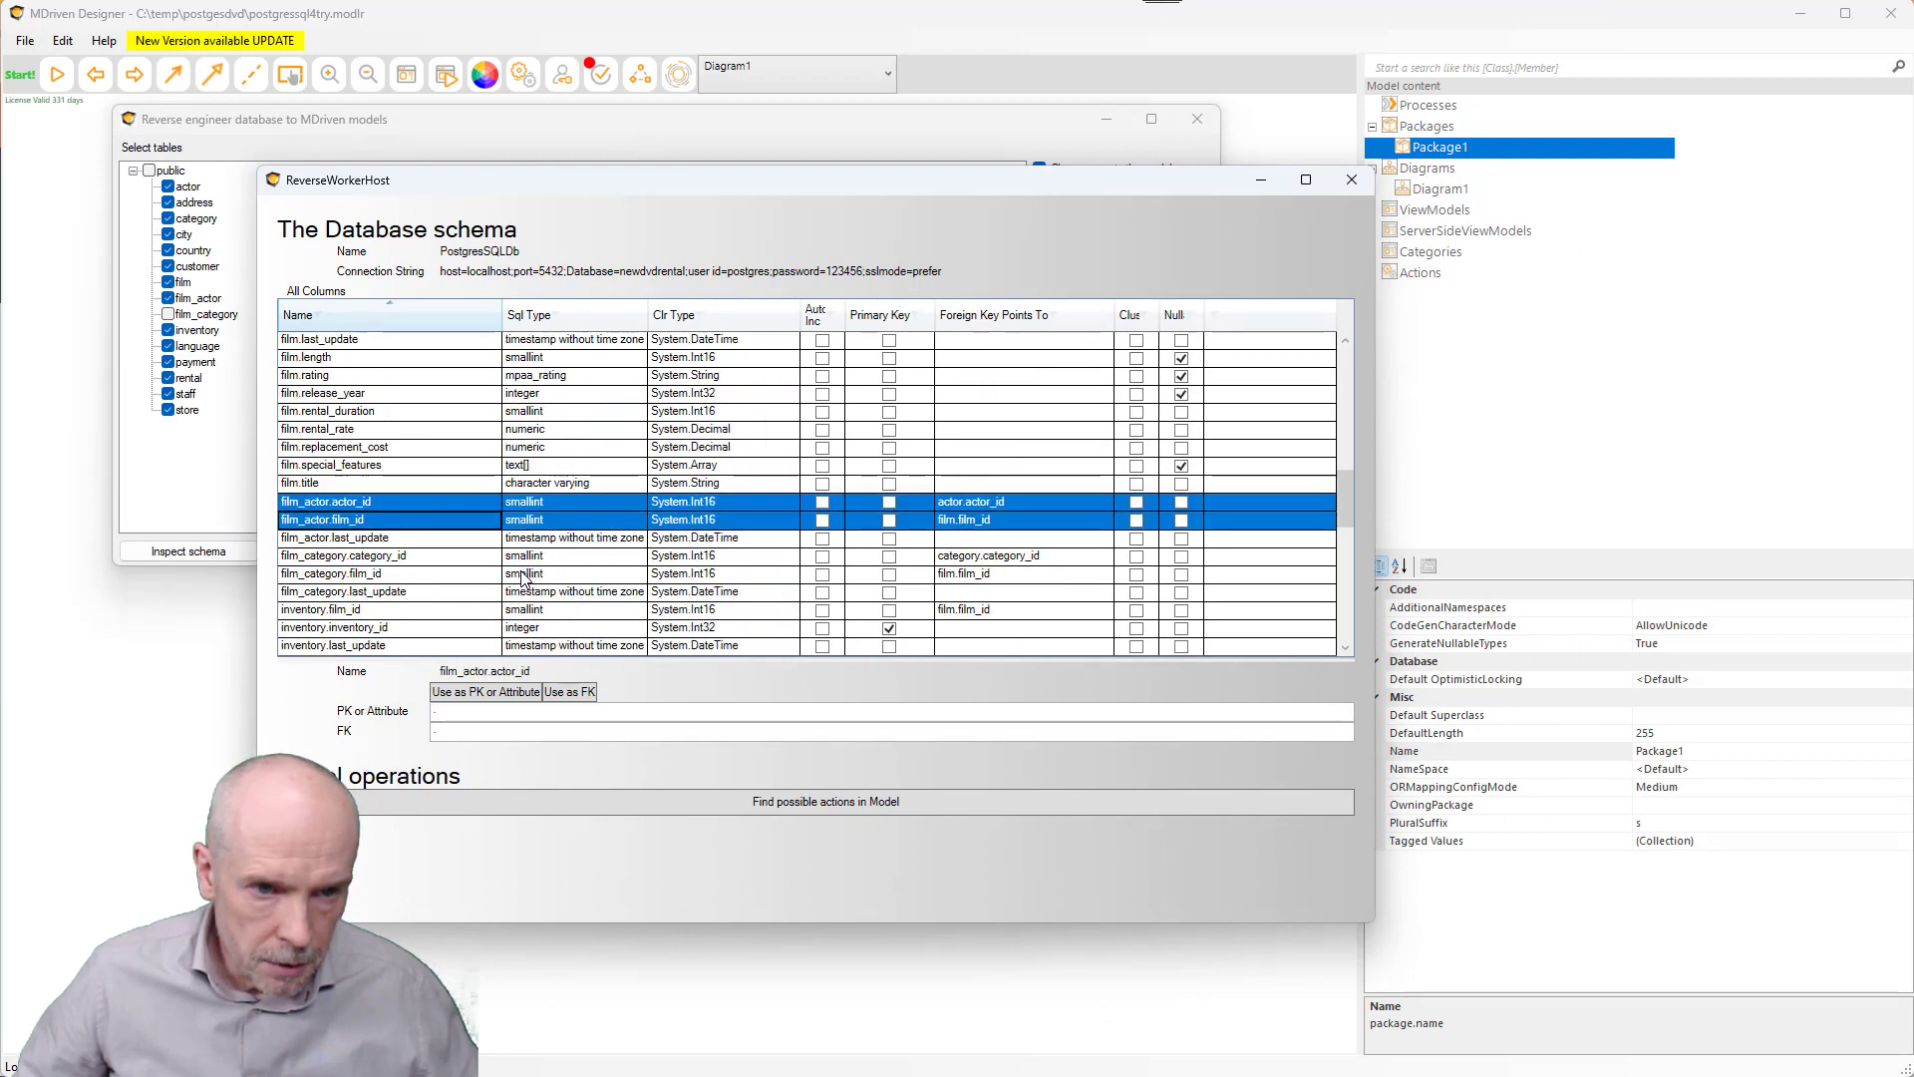
{"action": "left_click", "coordinate": [344, 540], "text": "shift"}
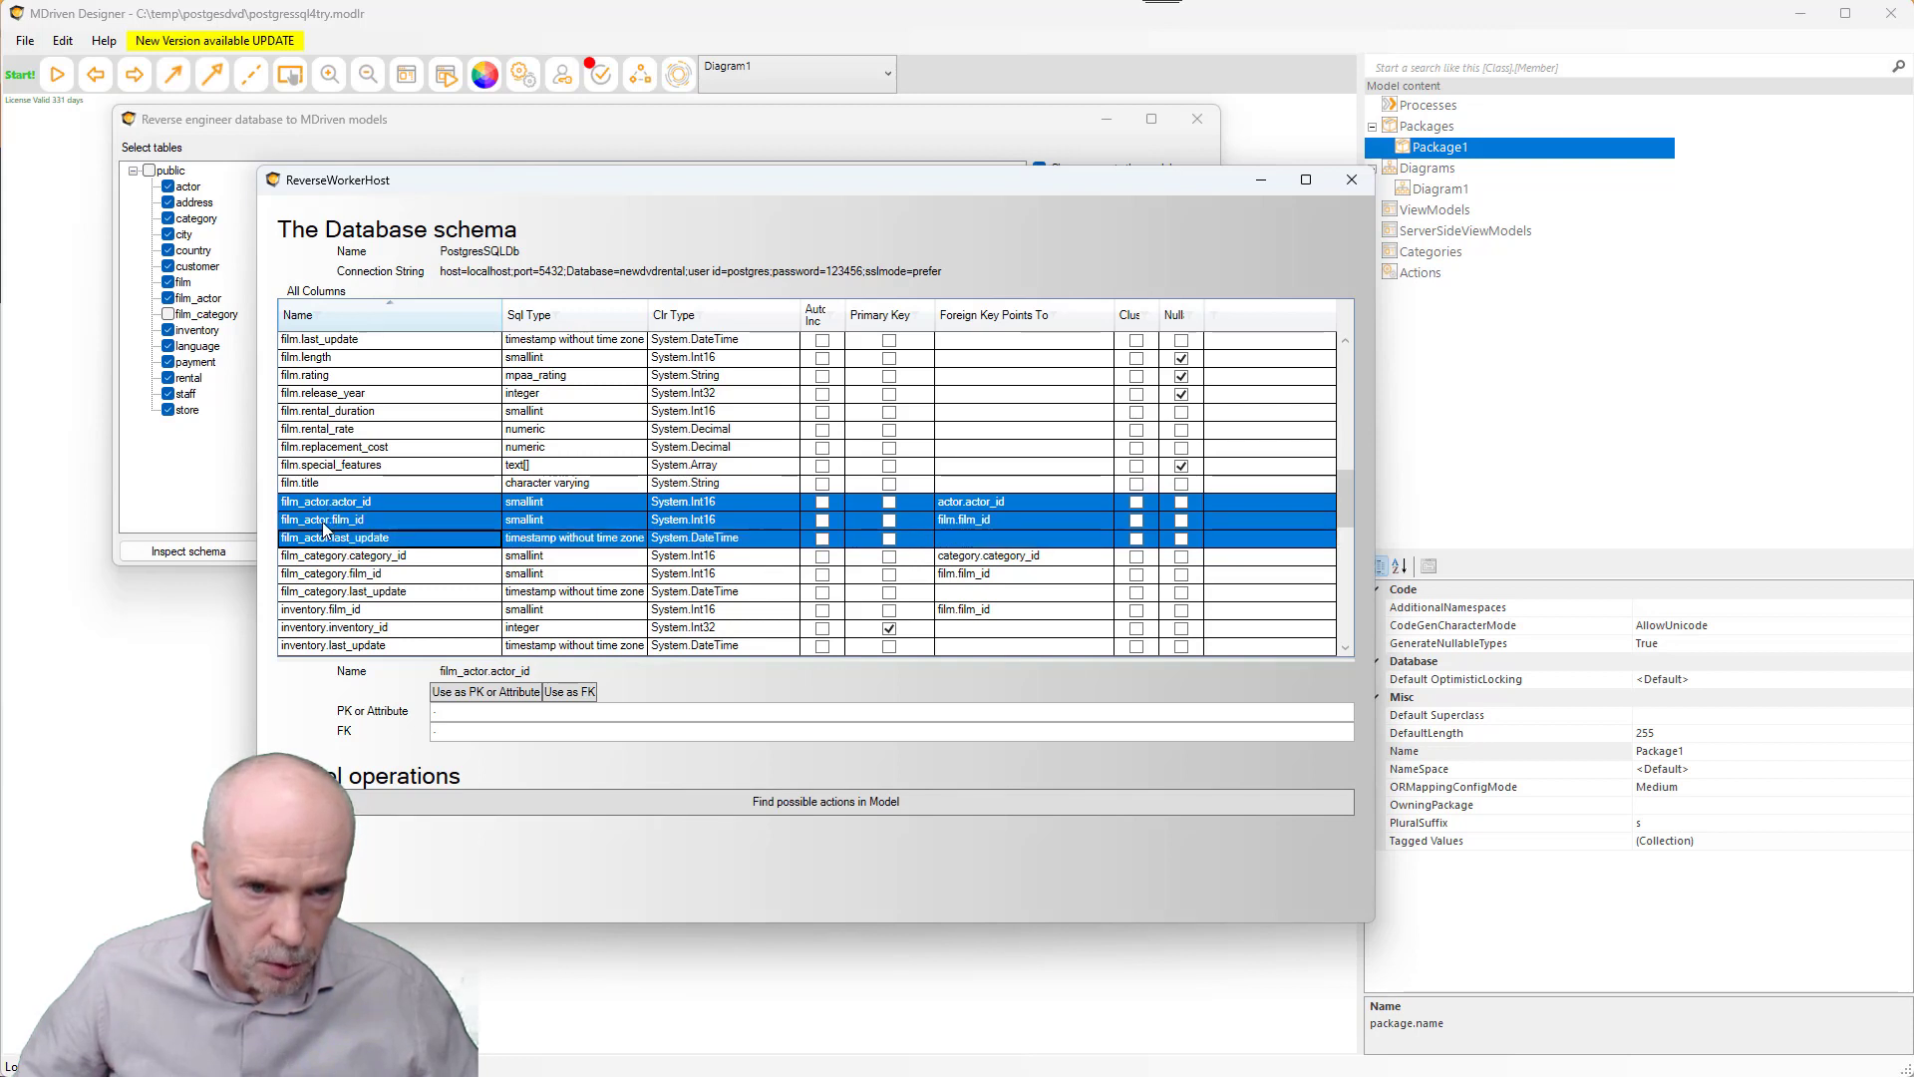
{"action": "left_click_drag", "start_coordinate": [578, 186], "coordinate": [517, 141]}
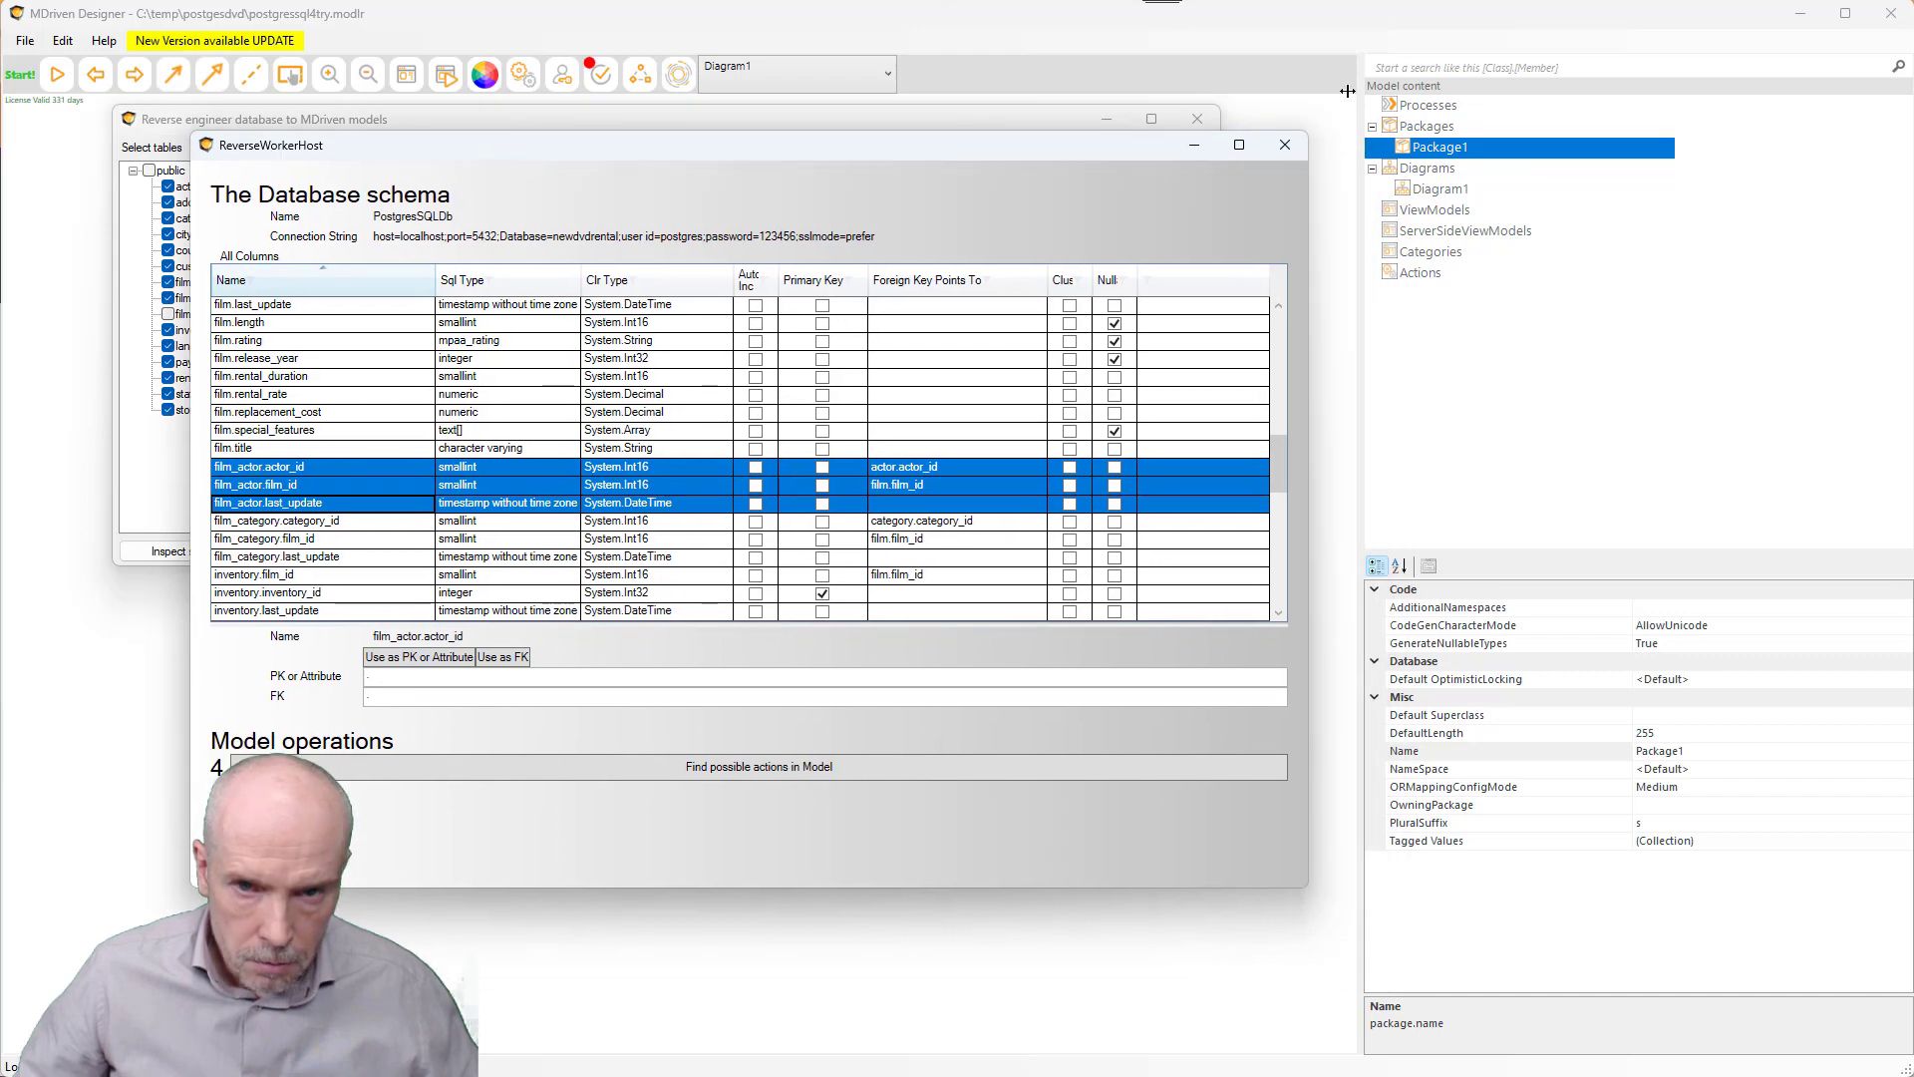
{"action": "left_click", "coordinate": [1286, 146]}
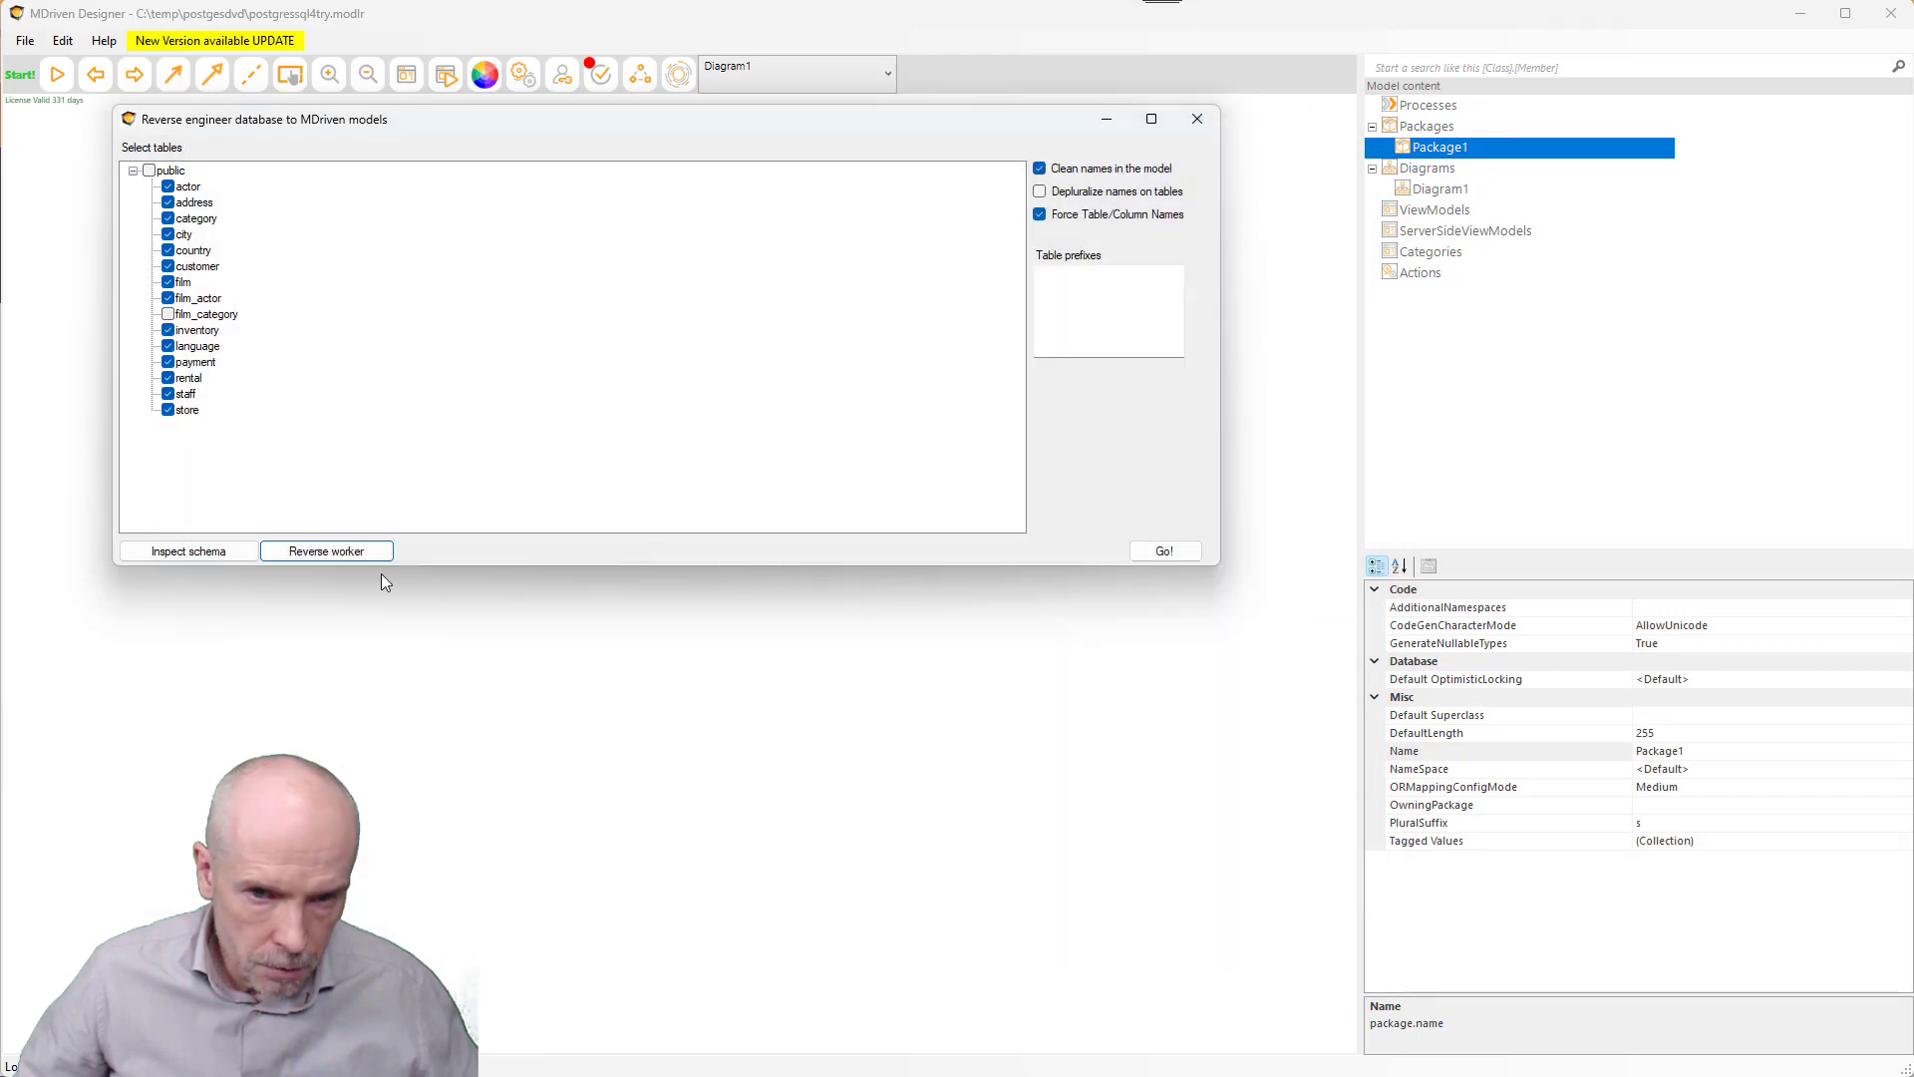
- Run Go!, erasing Package1, and accept the generic-mapper notice for text[], tsvector and mpaa_rating columns
{"action": "left_click", "coordinate": [1169, 551]}
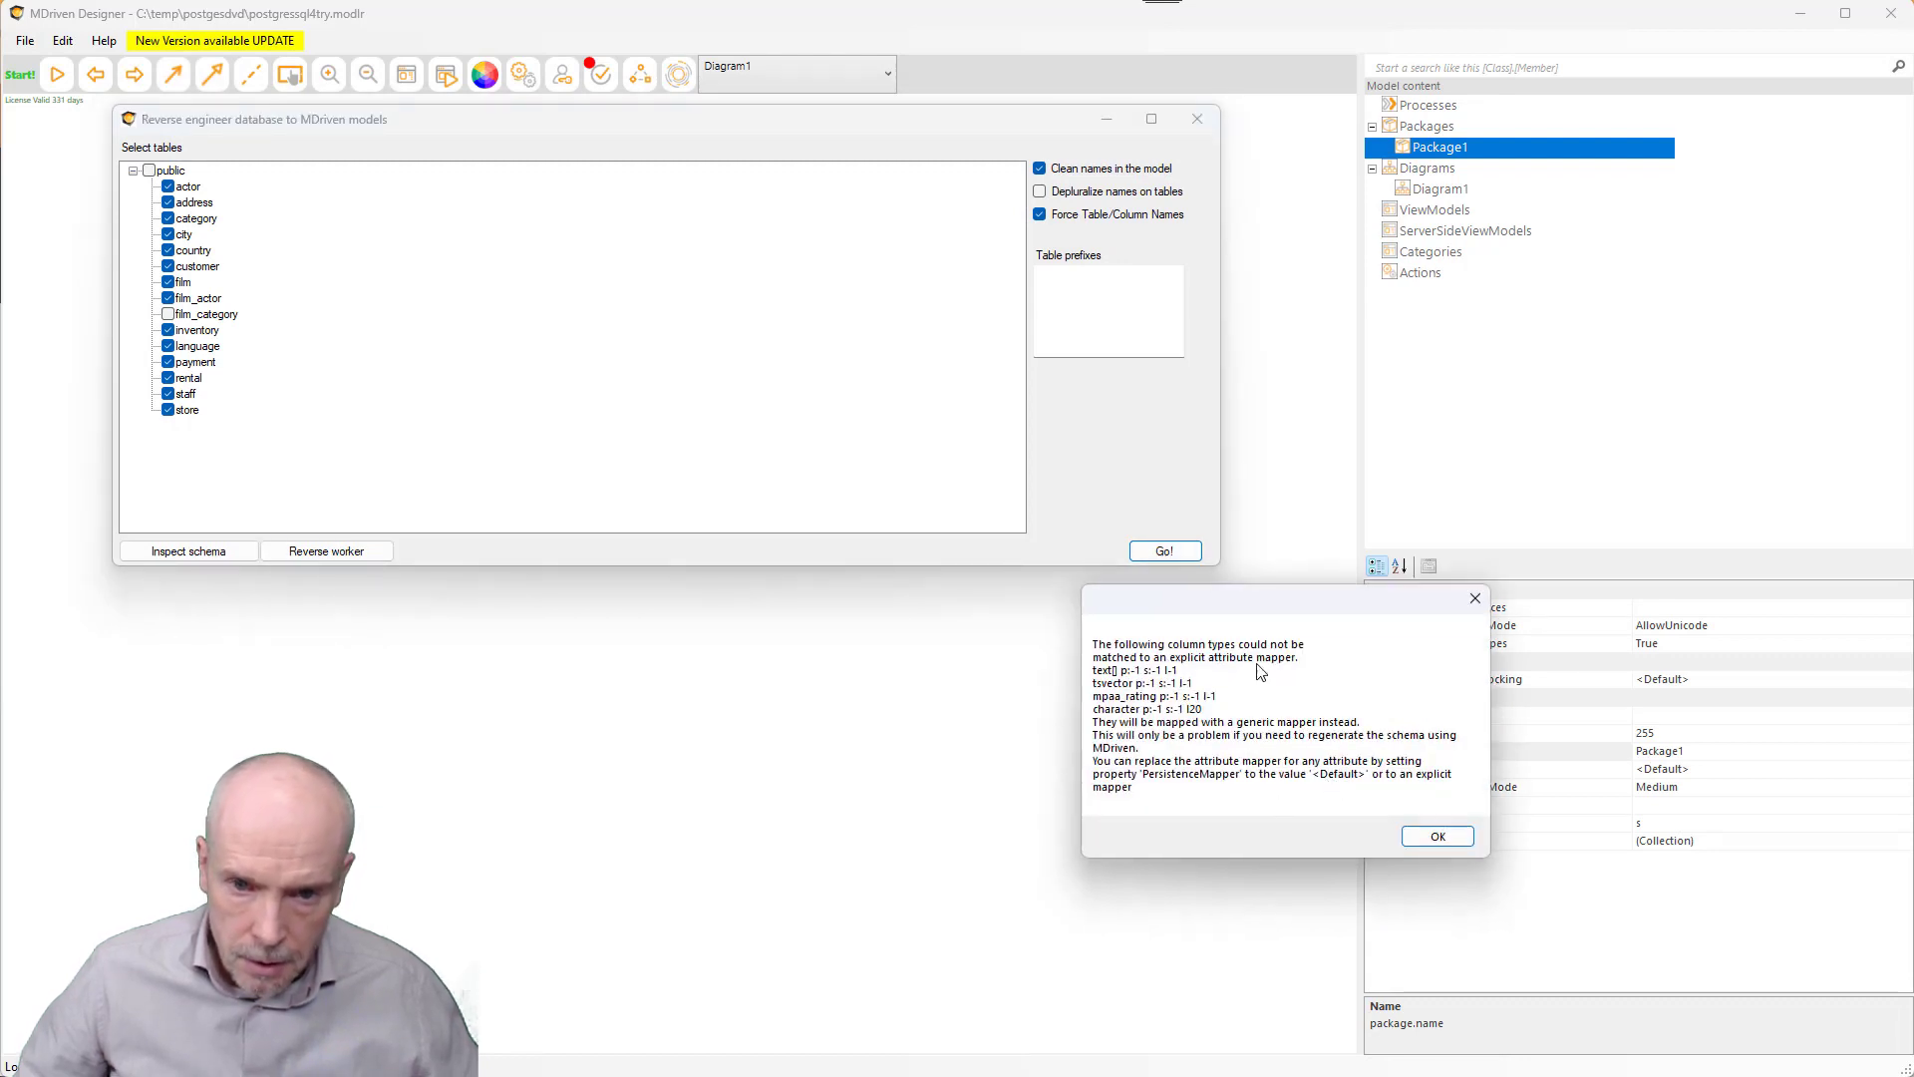
{"action": "left_click_drag", "start_coordinate": [1224, 596], "coordinate": [1052, 498]}
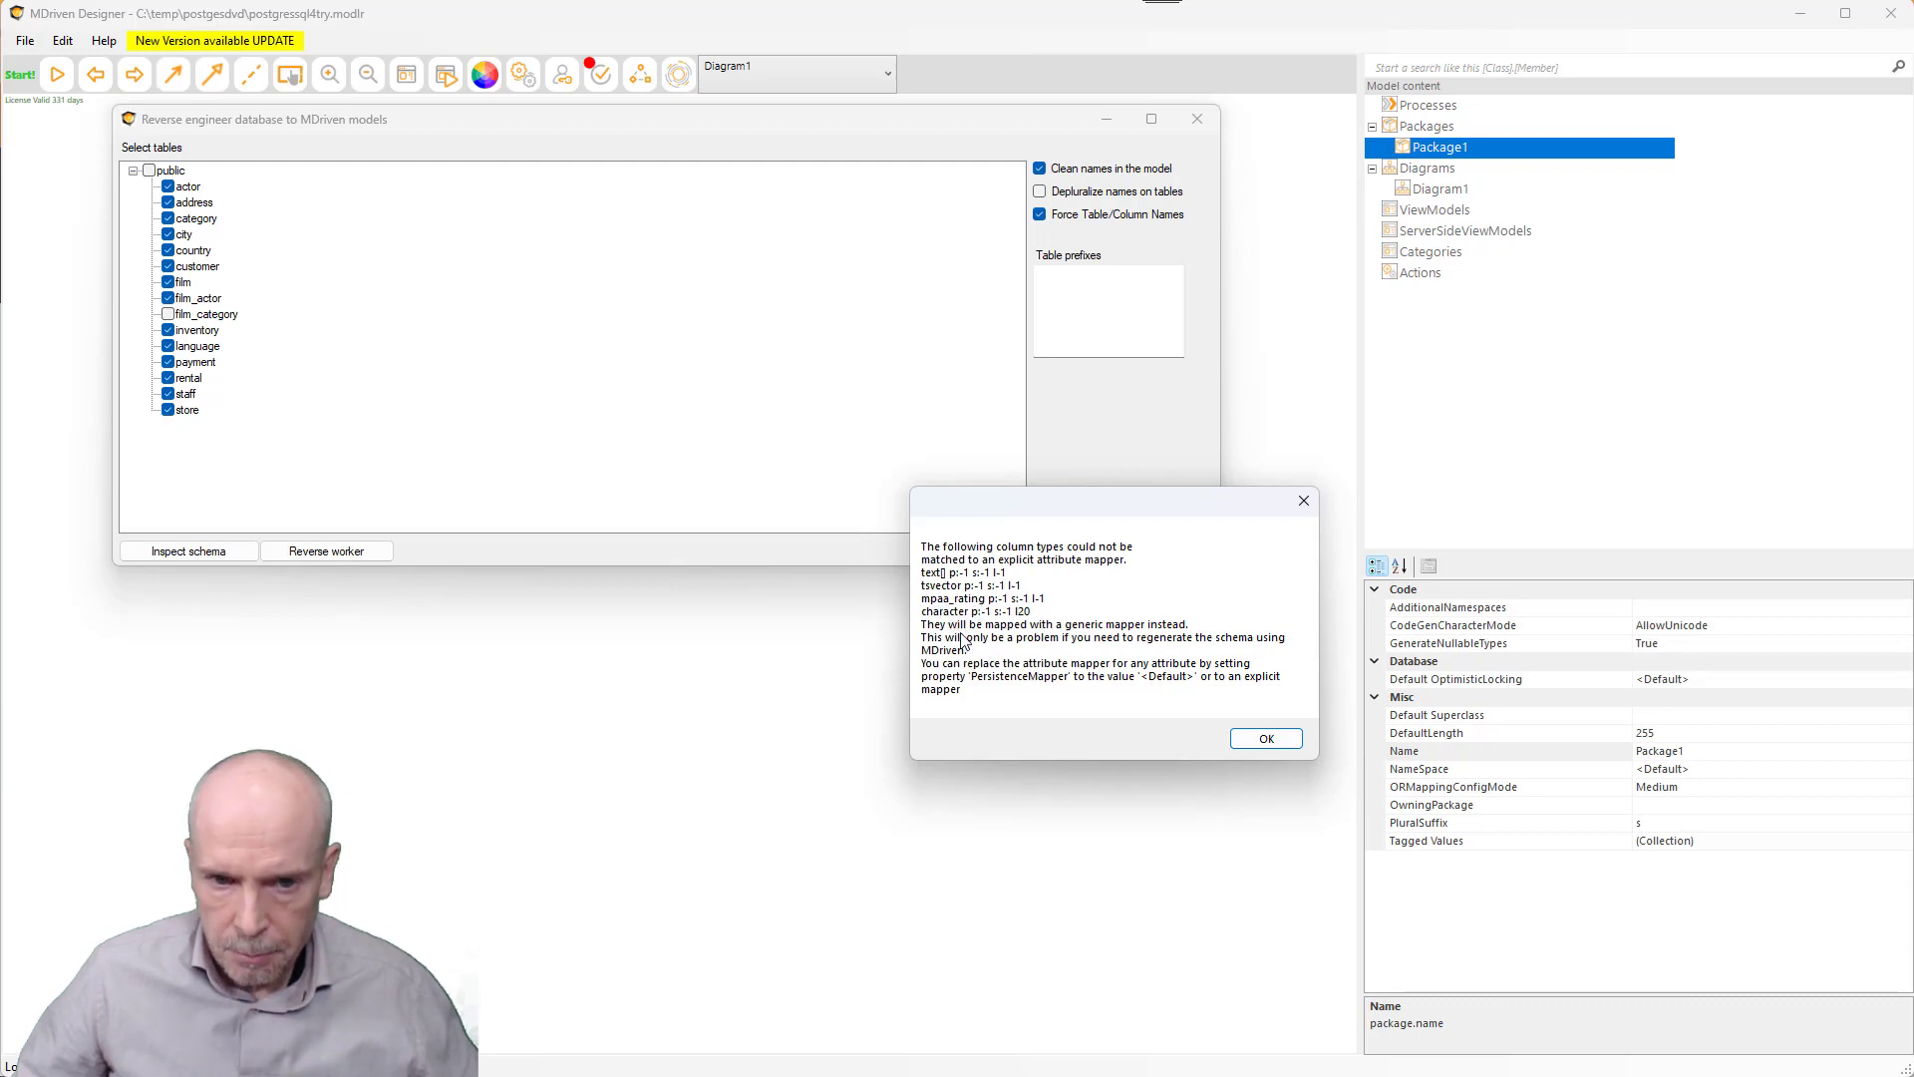
{"action": "left_click", "coordinate": [1266, 739]}
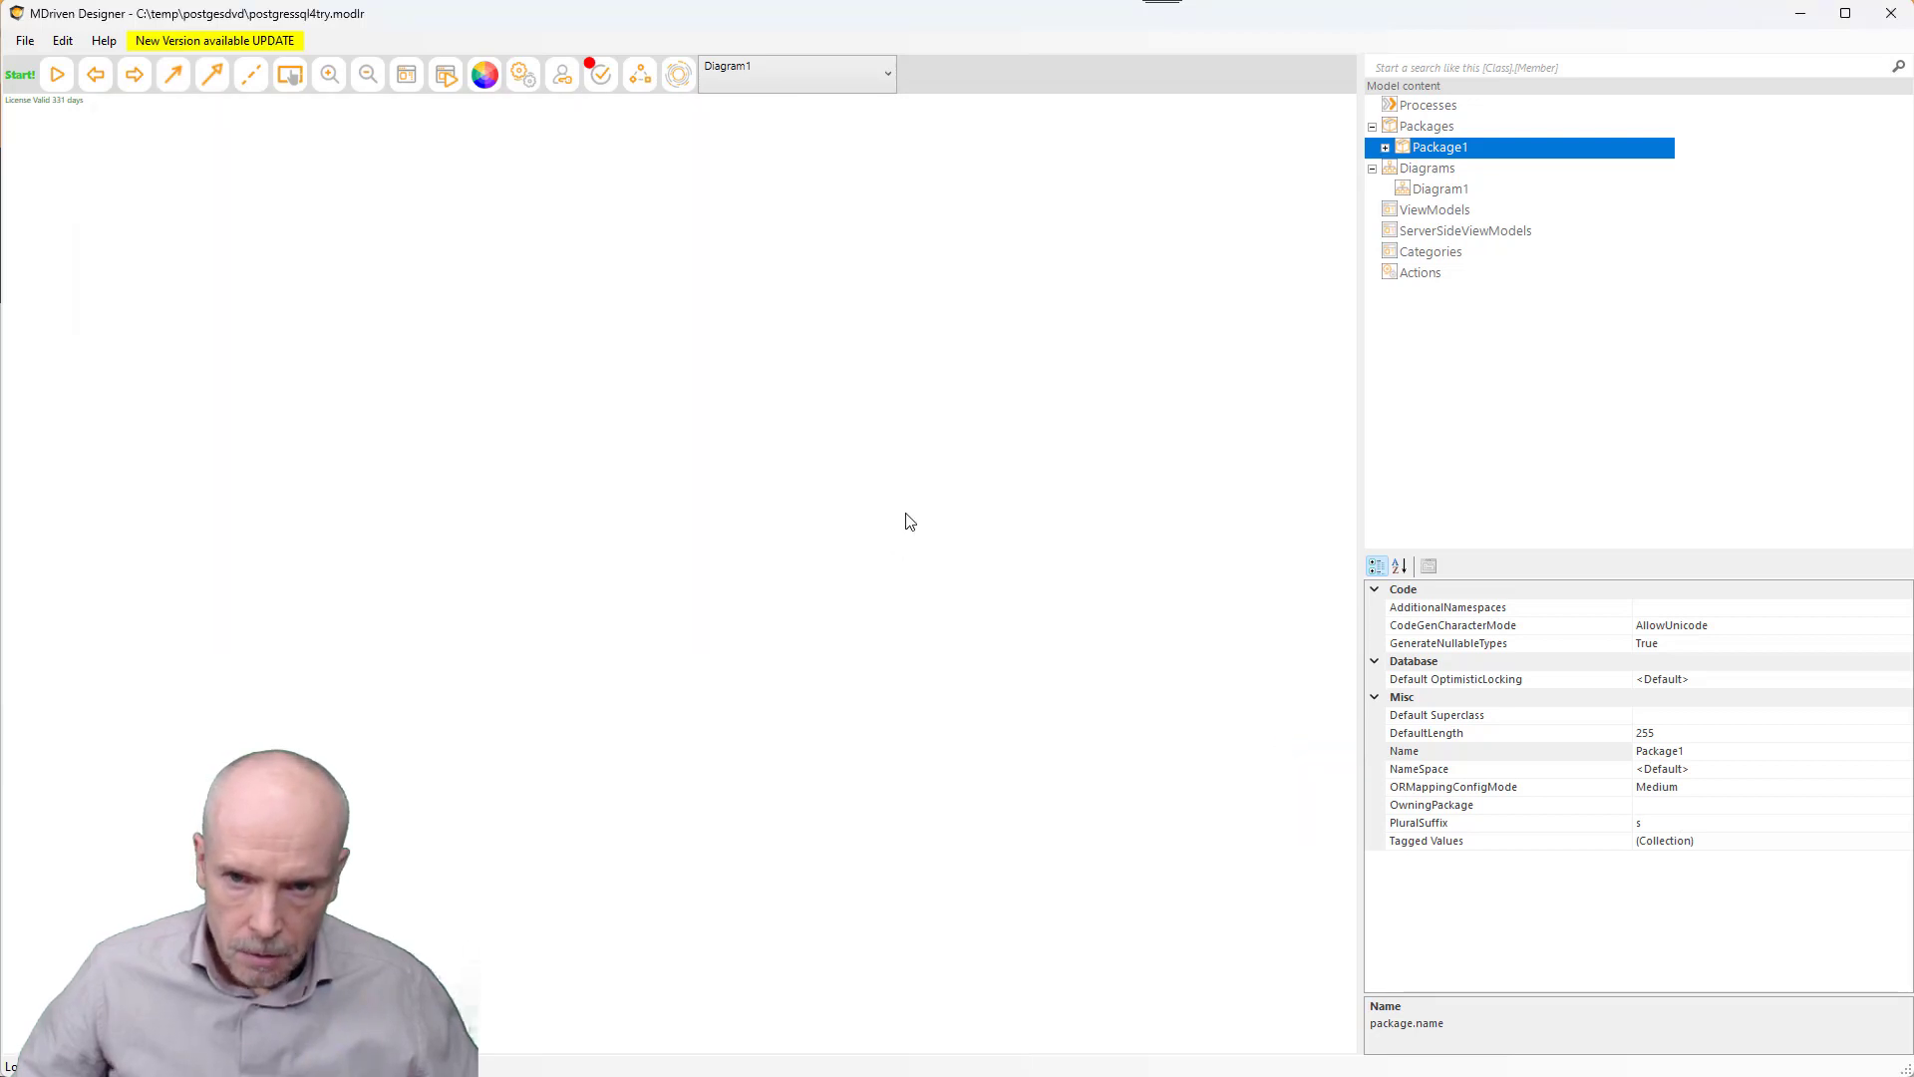
- Expand Package1 and place the actor, film and filmactor classes on Diagram1
{"action": "left_click", "coordinate": [1385, 148]}
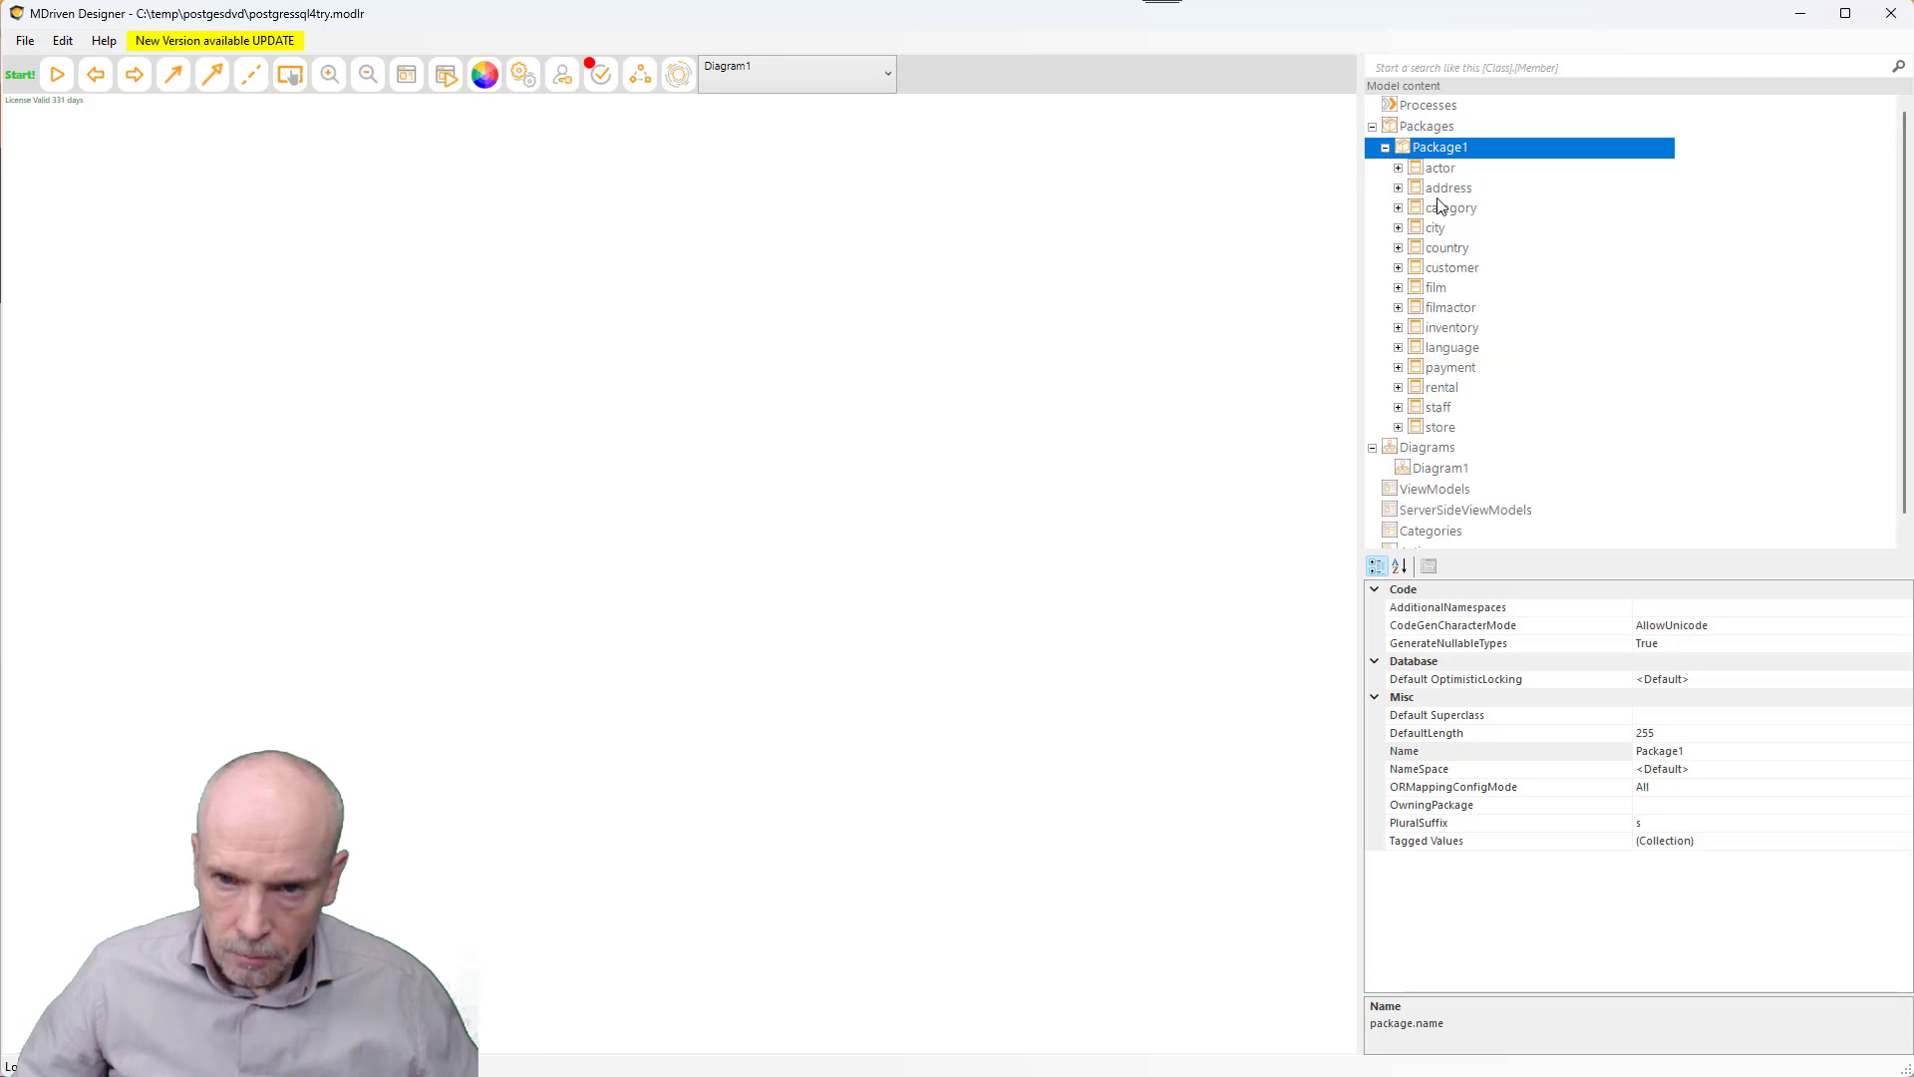
{"action": "key", "text": "Down"}
{"action": "left_click_drag", "start_coordinate": [1296, 190], "coordinate": [840, 311]}
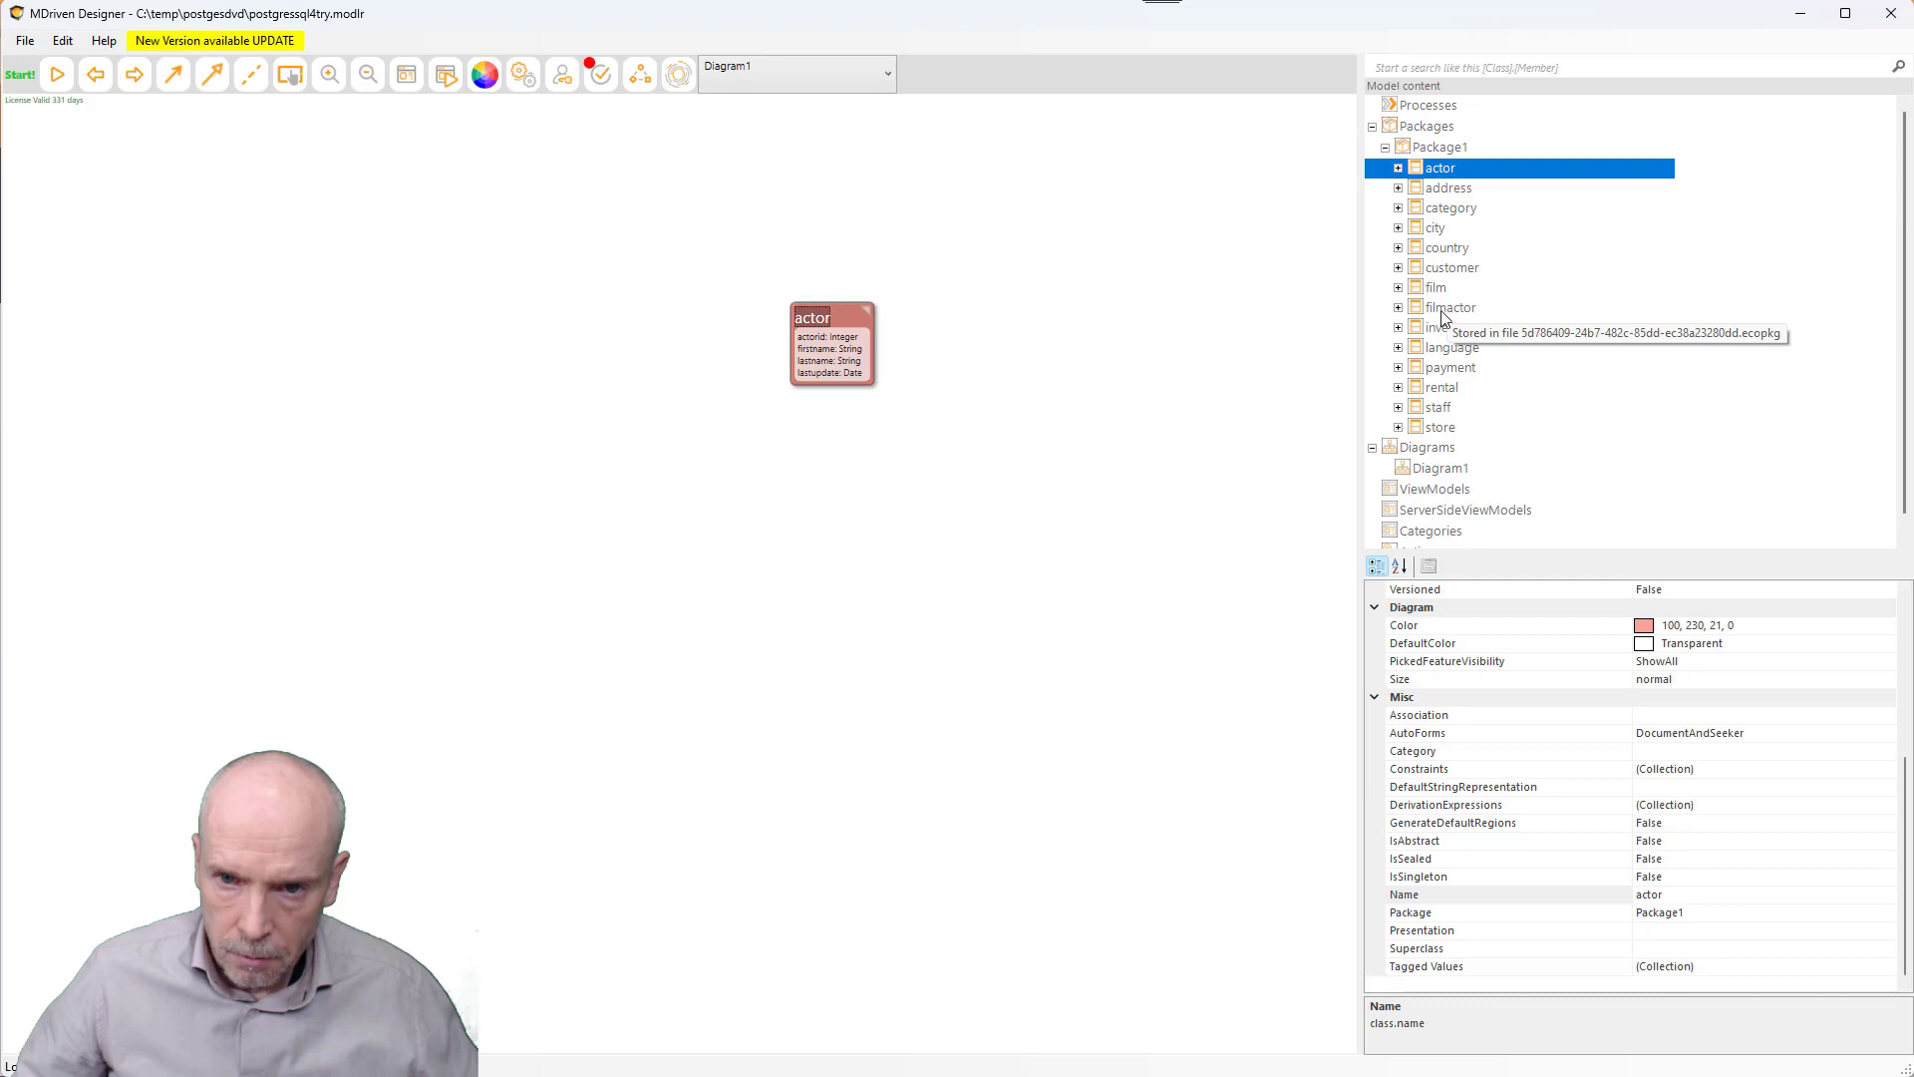
{"action": "left_click_drag", "start_coordinate": [1435, 288], "coordinate": [429, 443]}
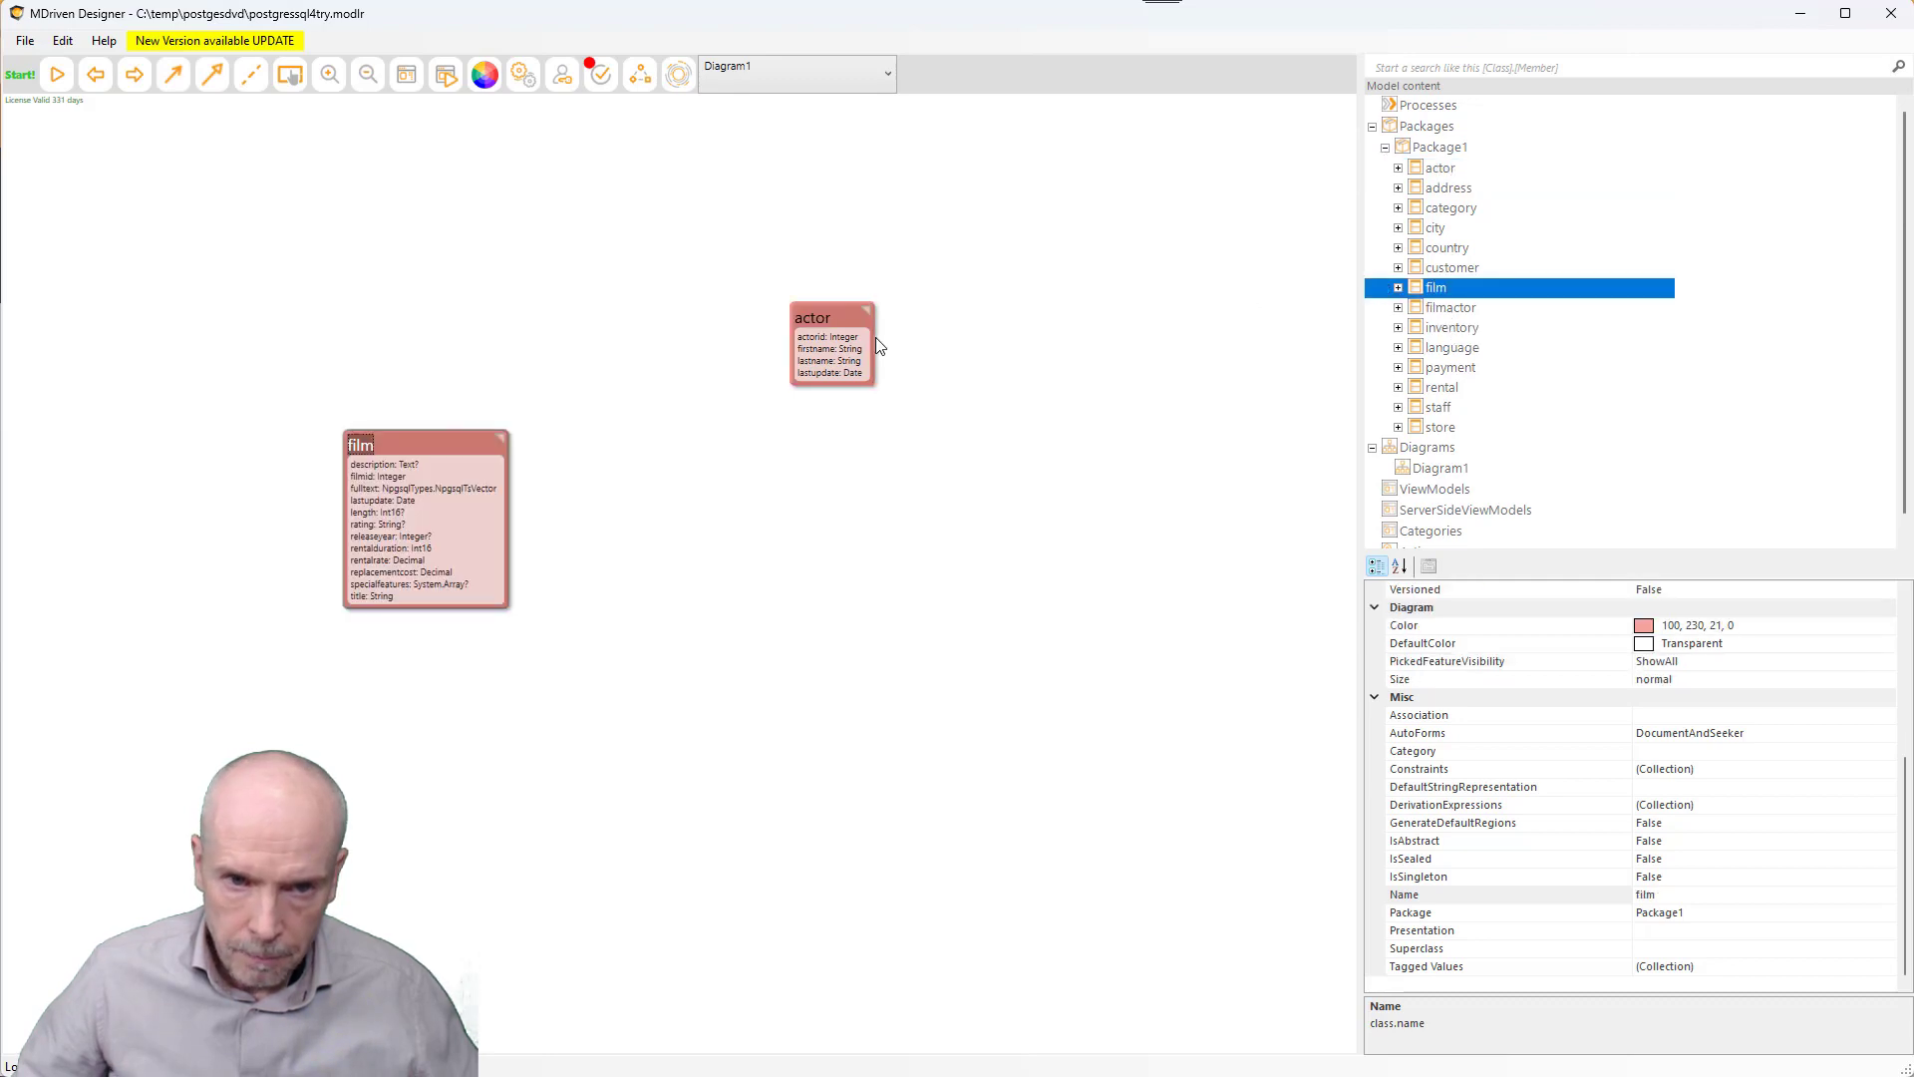
{"action": "left_click_drag", "start_coordinate": [877, 344], "coordinate": [907, 551]}
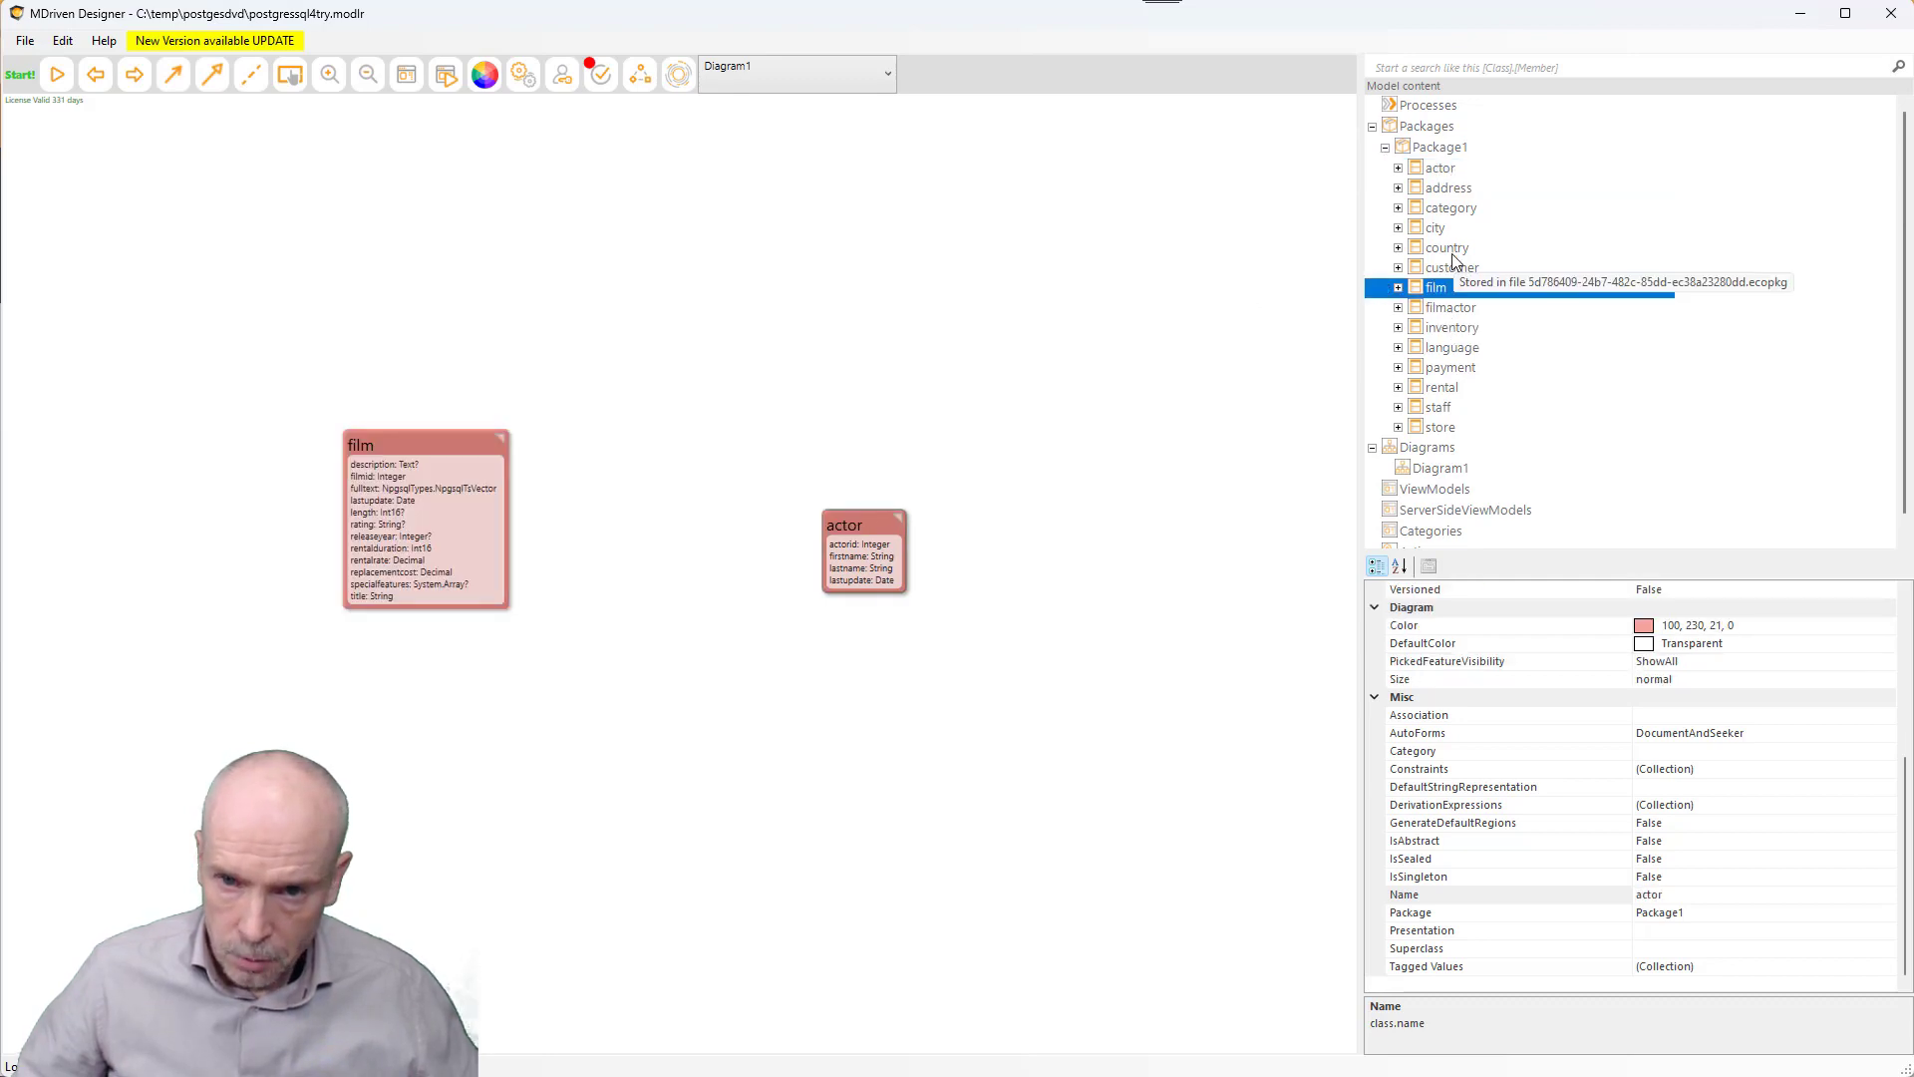
{"action": "left_click_drag", "start_coordinate": [1448, 309], "coordinate": [653, 248]}
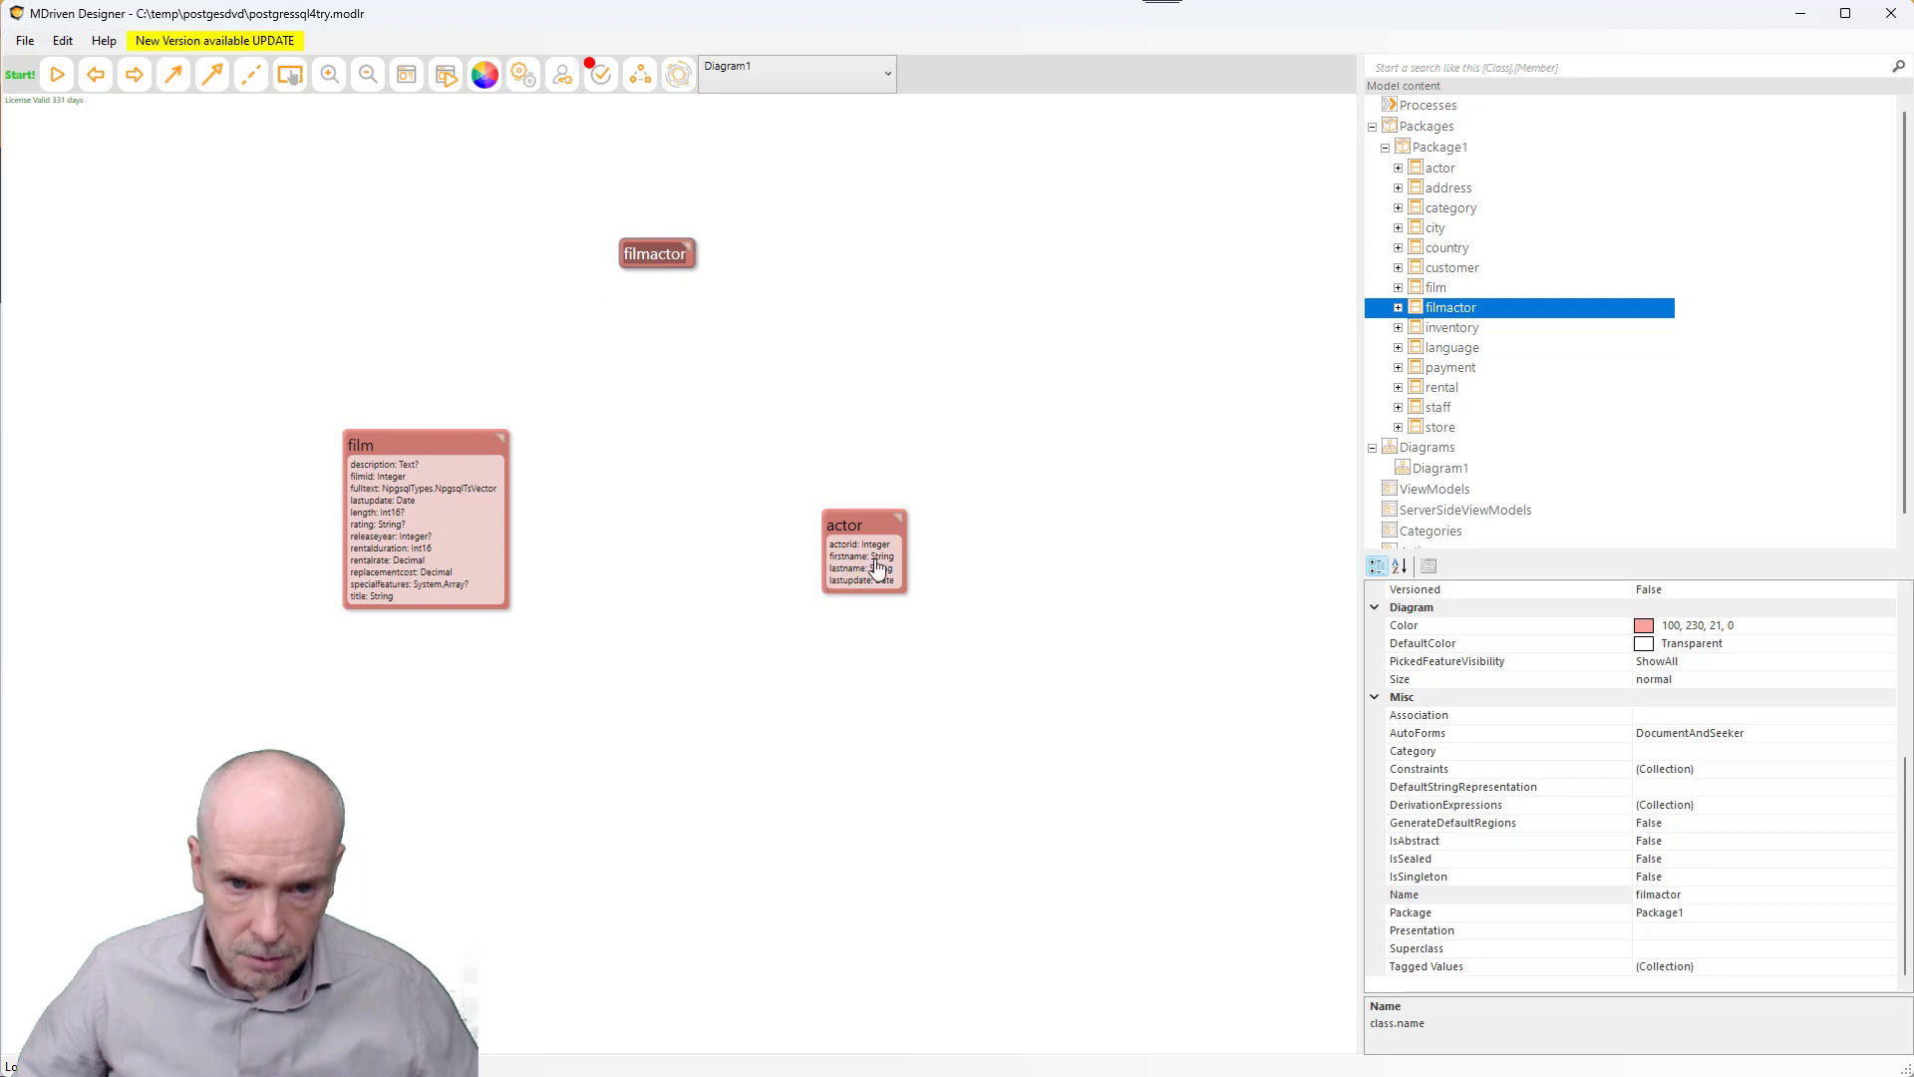
- Browse the film, inventory and actor classes in the Overview and check the model validation options
{"action": "double_click", "coordinate": [420, 440]}
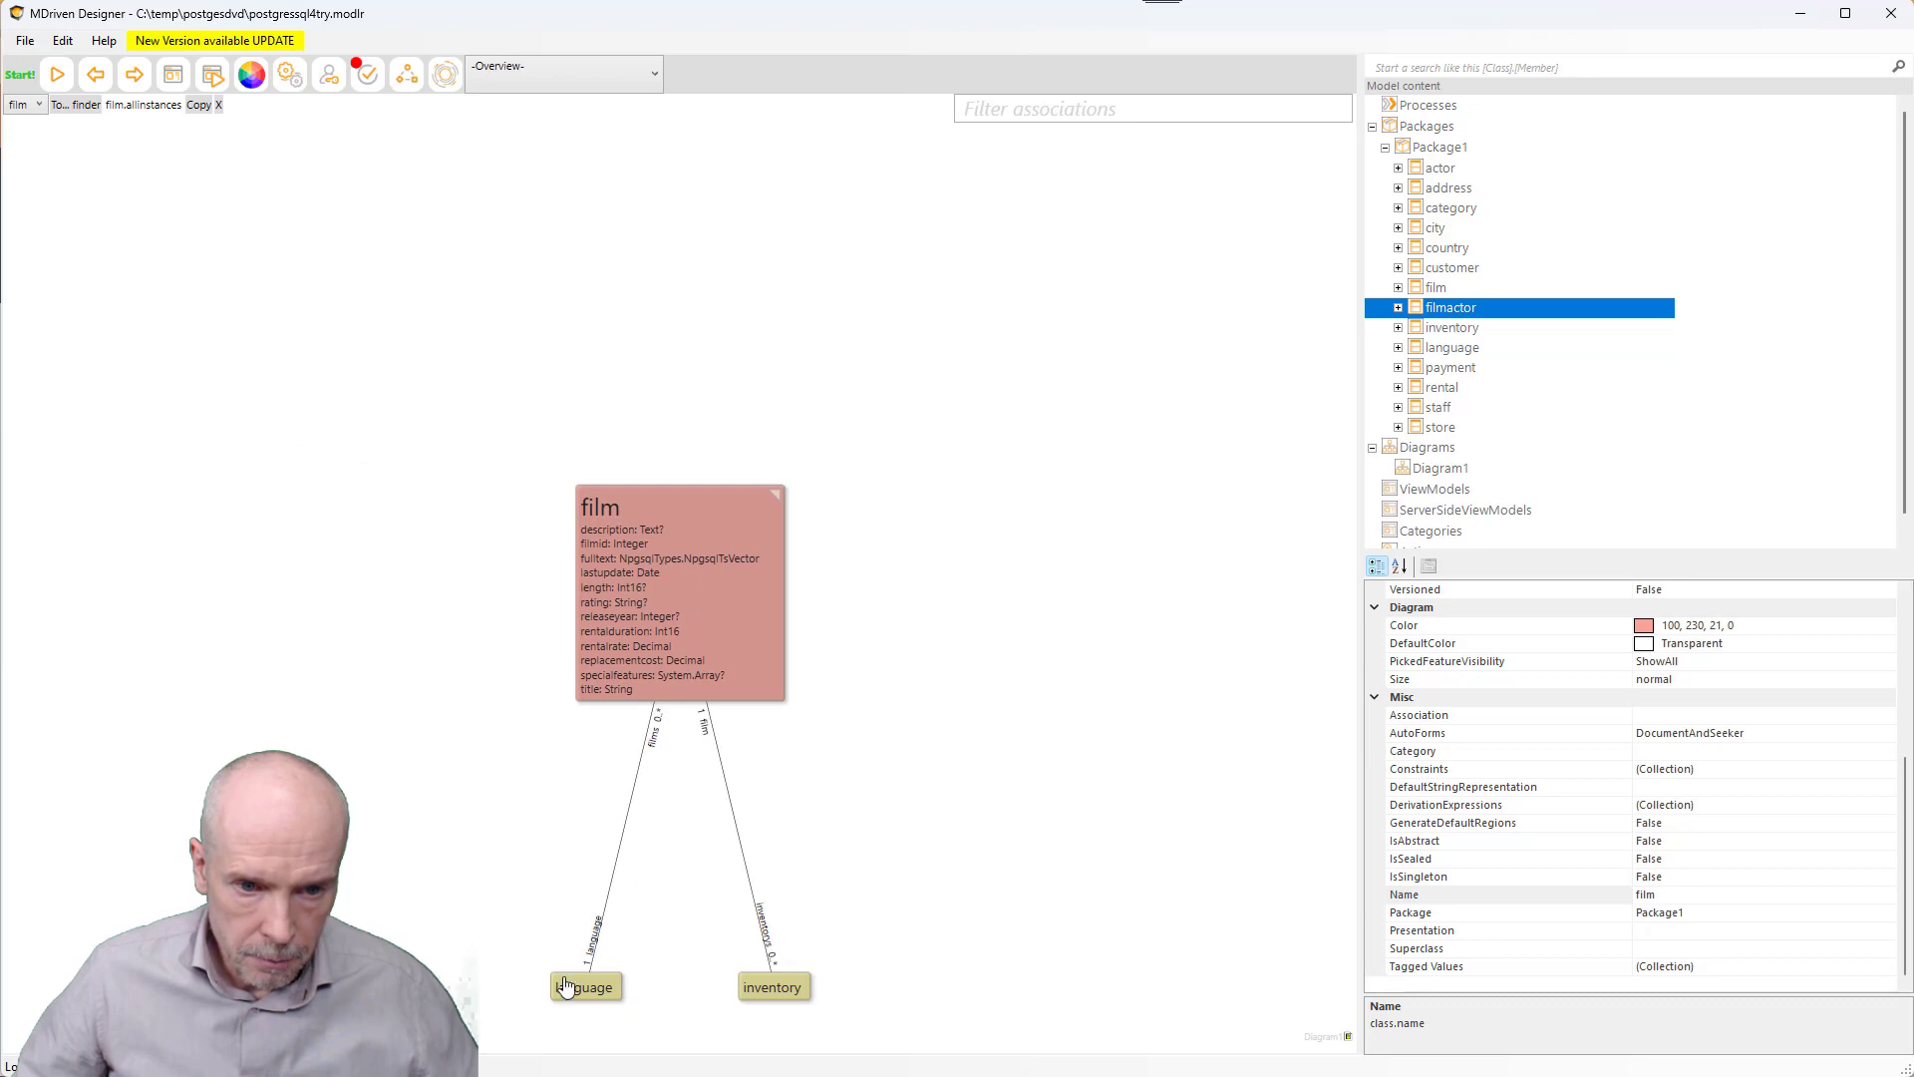
{"action": "left_click", "coordinate": [778, 991]}
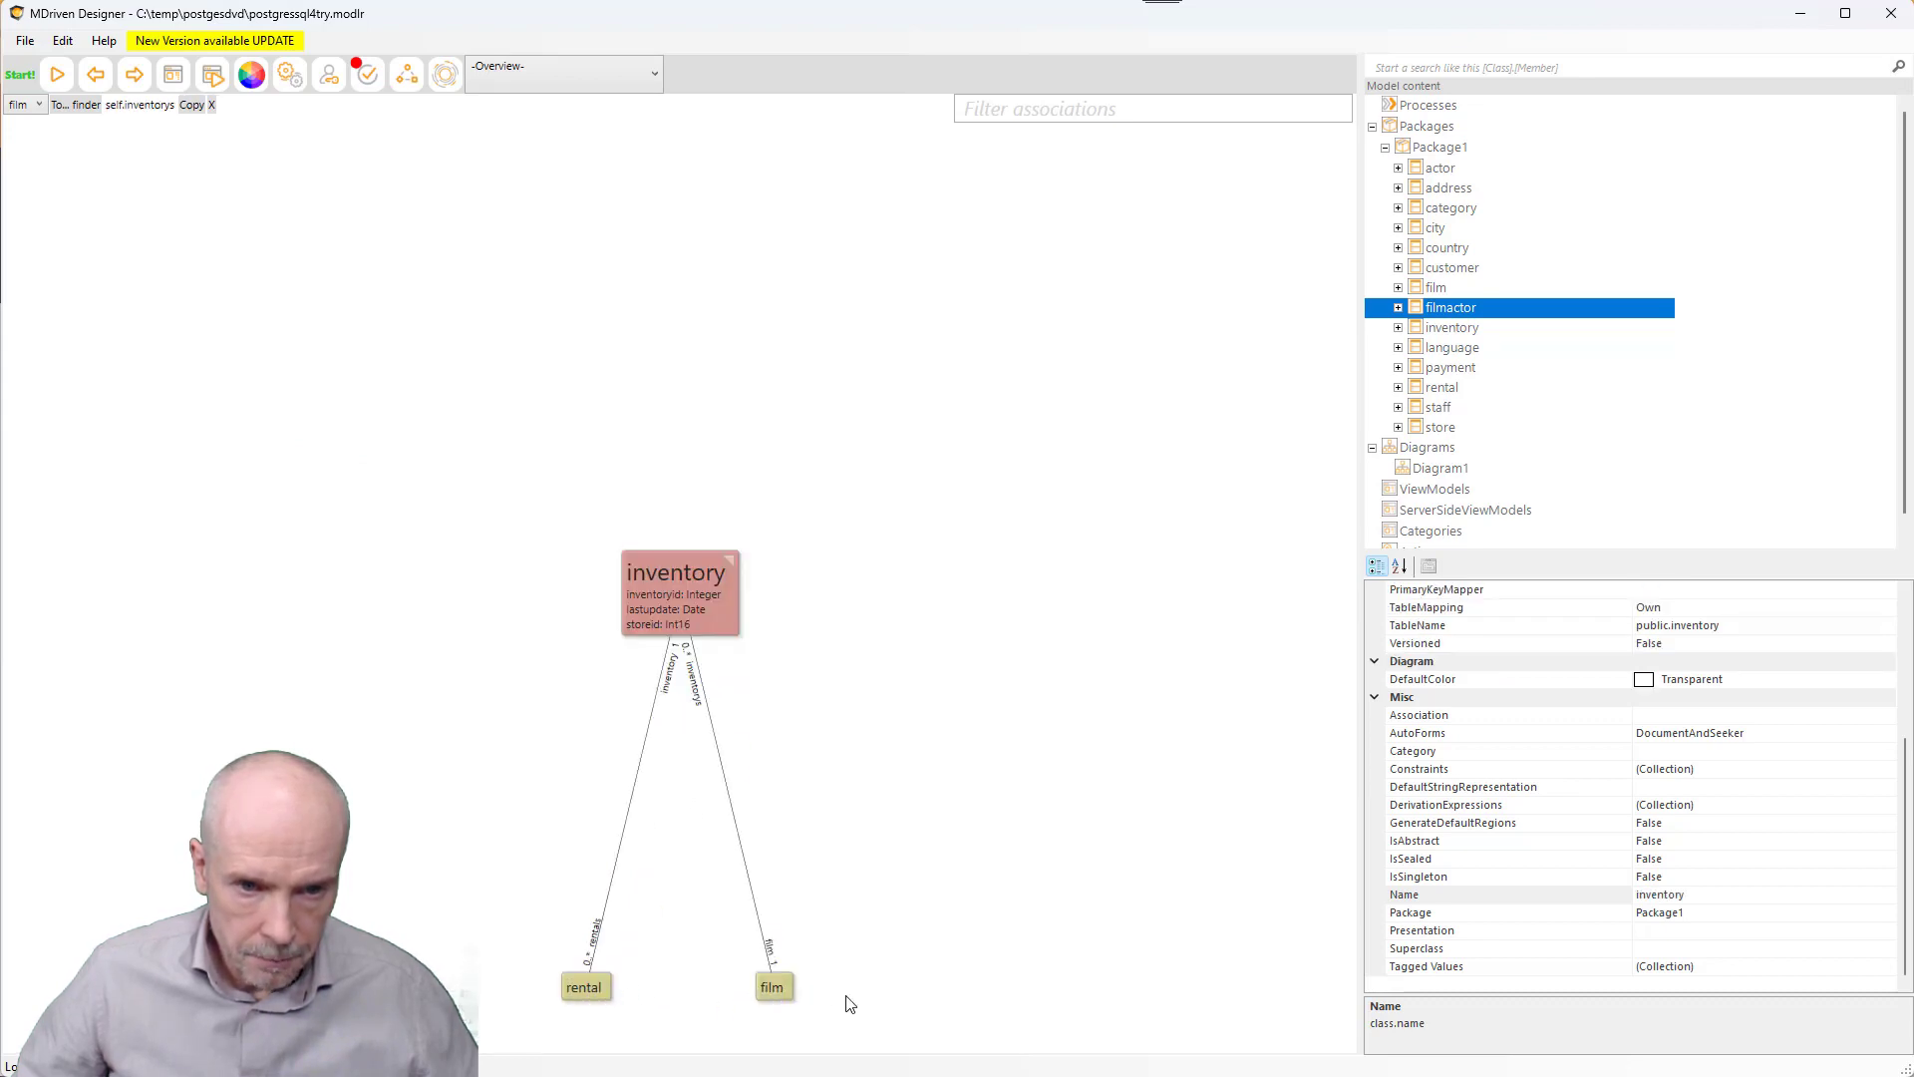
{"action": "left_click", "coordinate": [769, 992]}
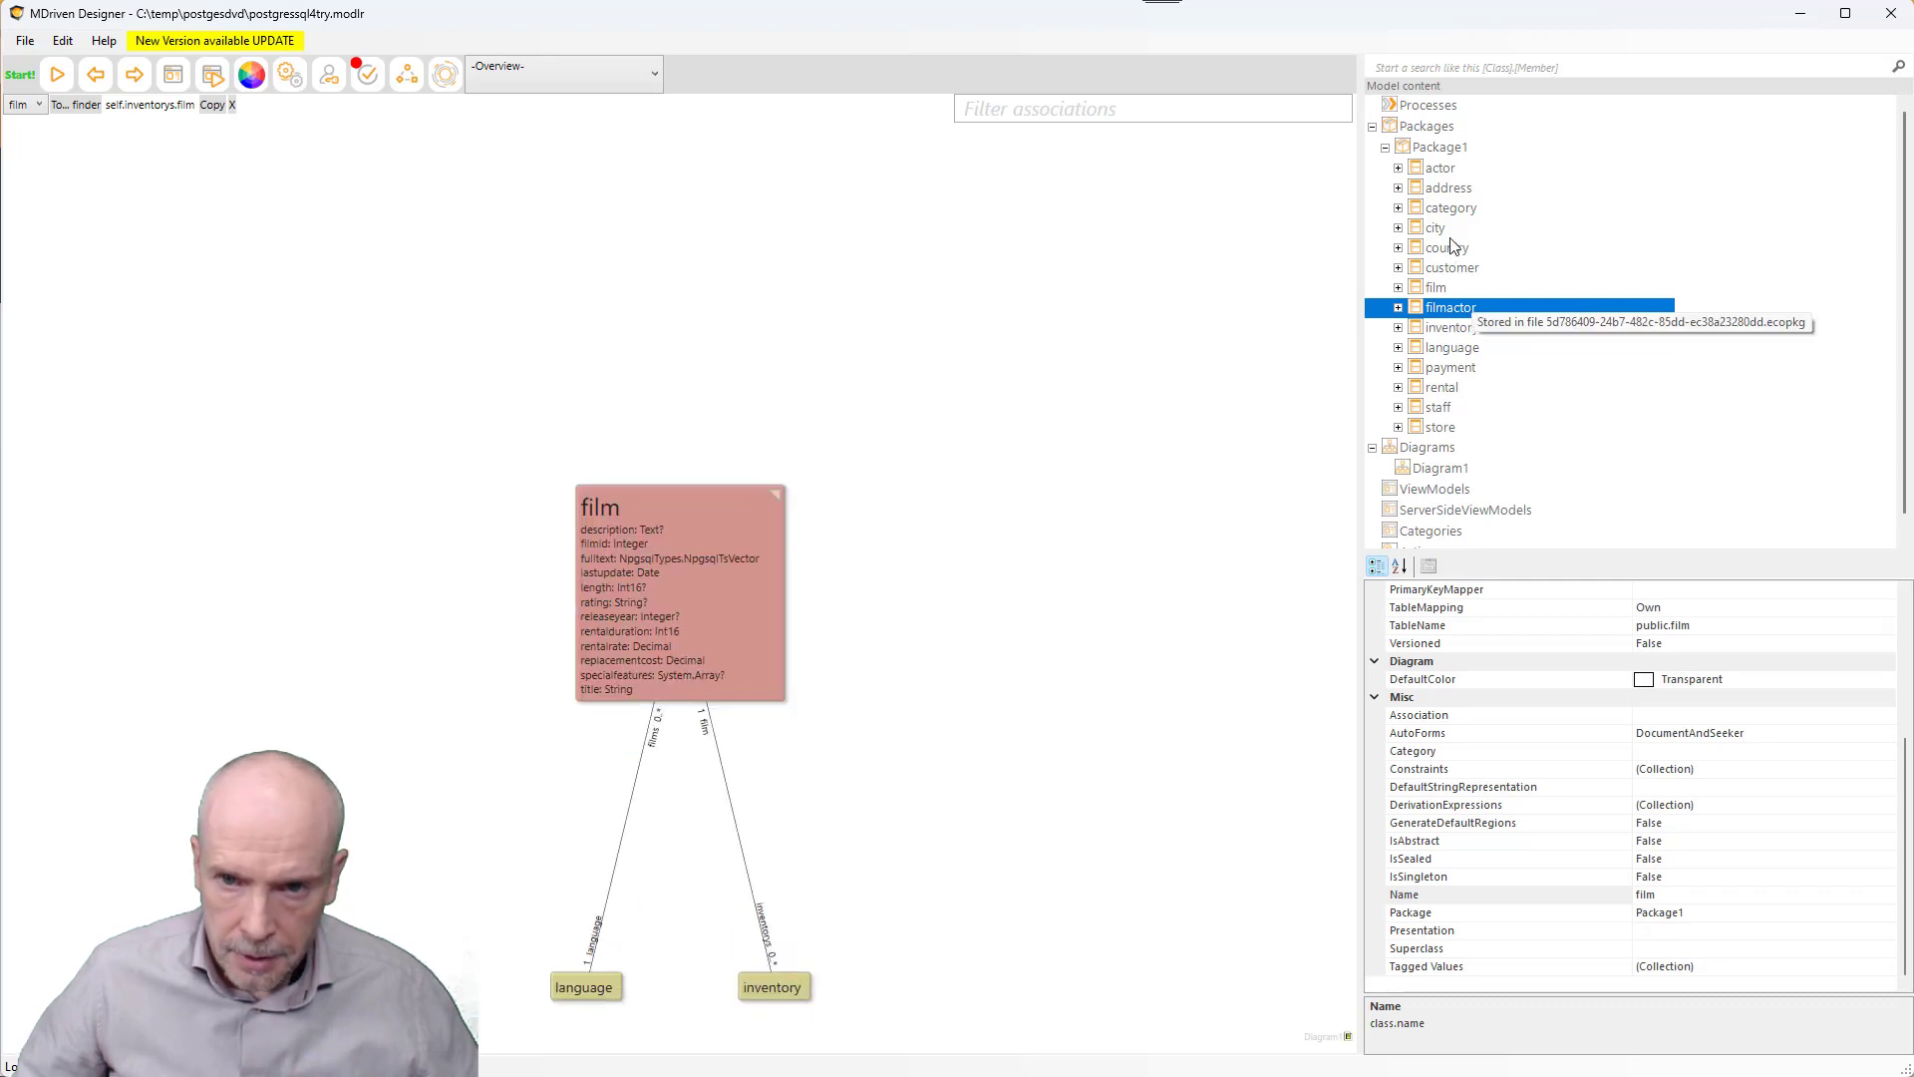
{"action": "left_click", "coordinate": [1438, 170]}
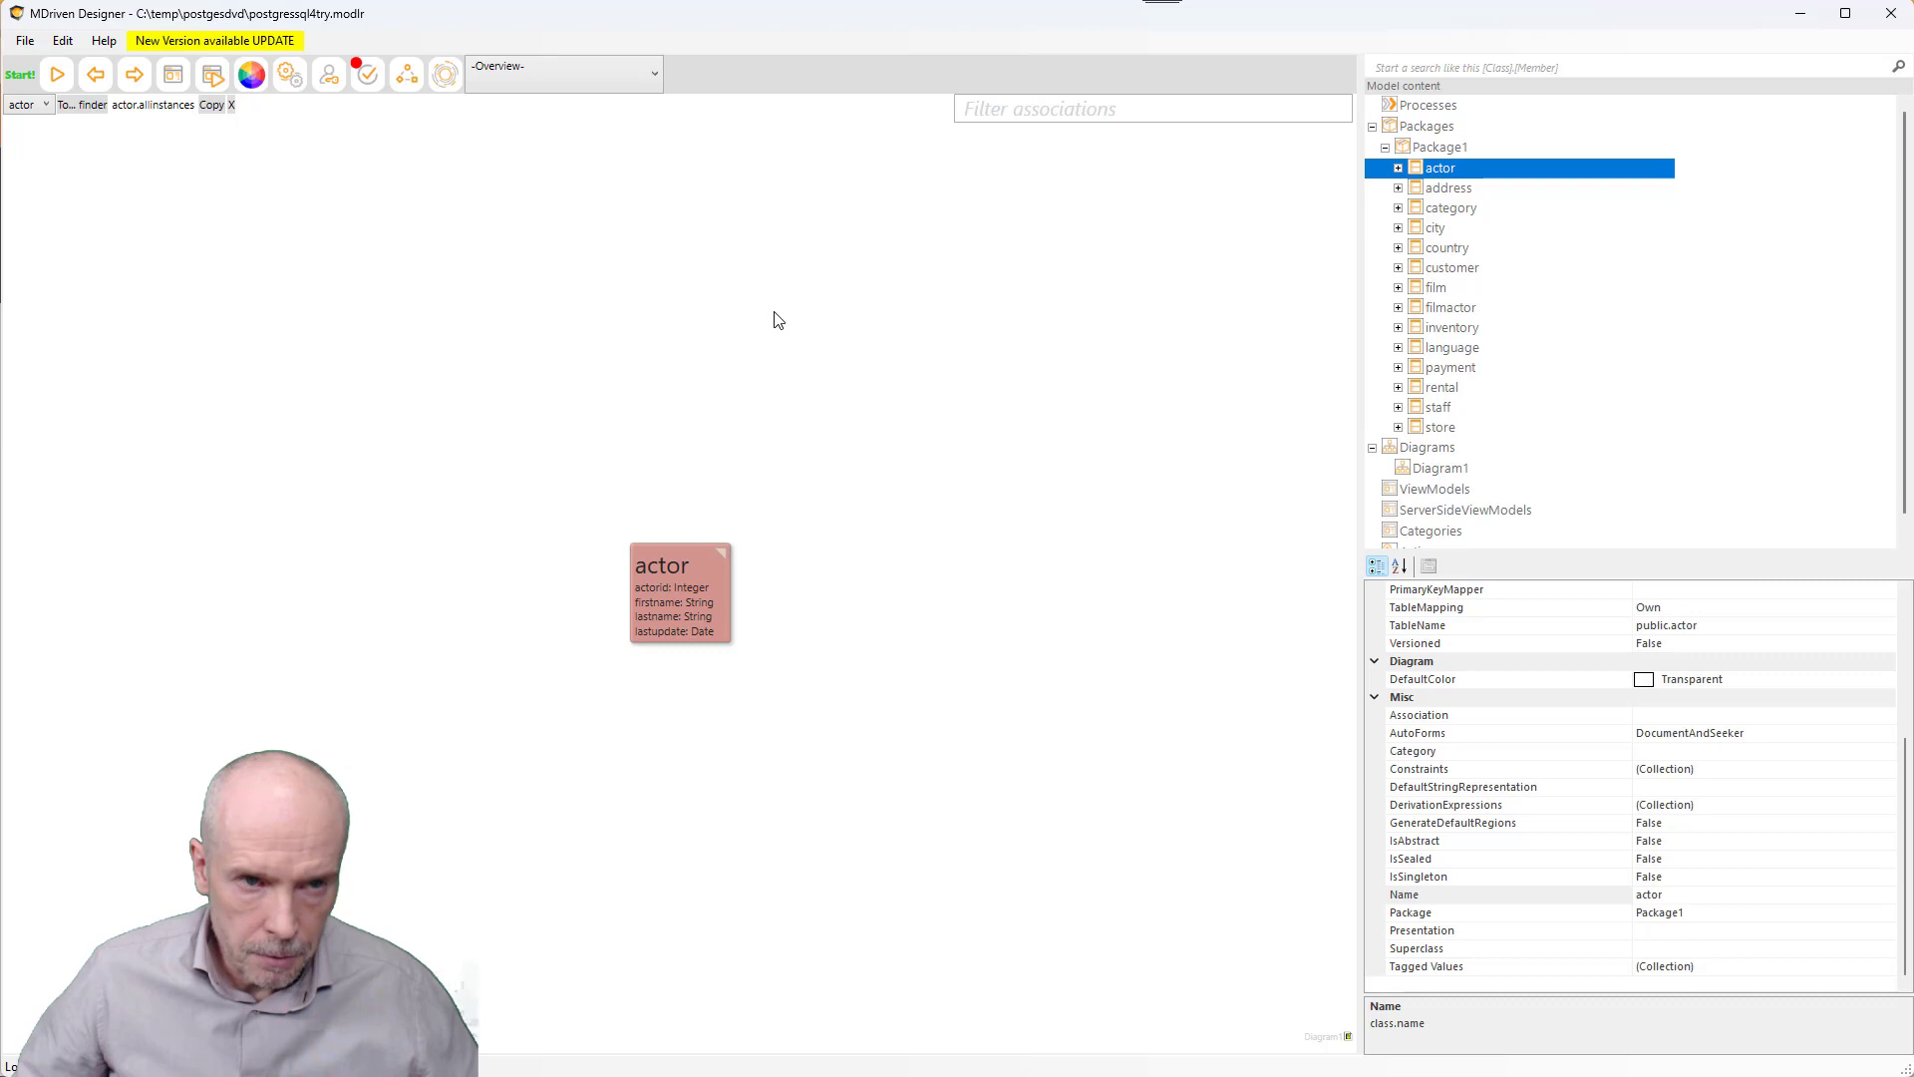
{"action": "left_click", "coordinate": [367, 78]}
{"action": "left_click", "coordinate": [396, 239]}
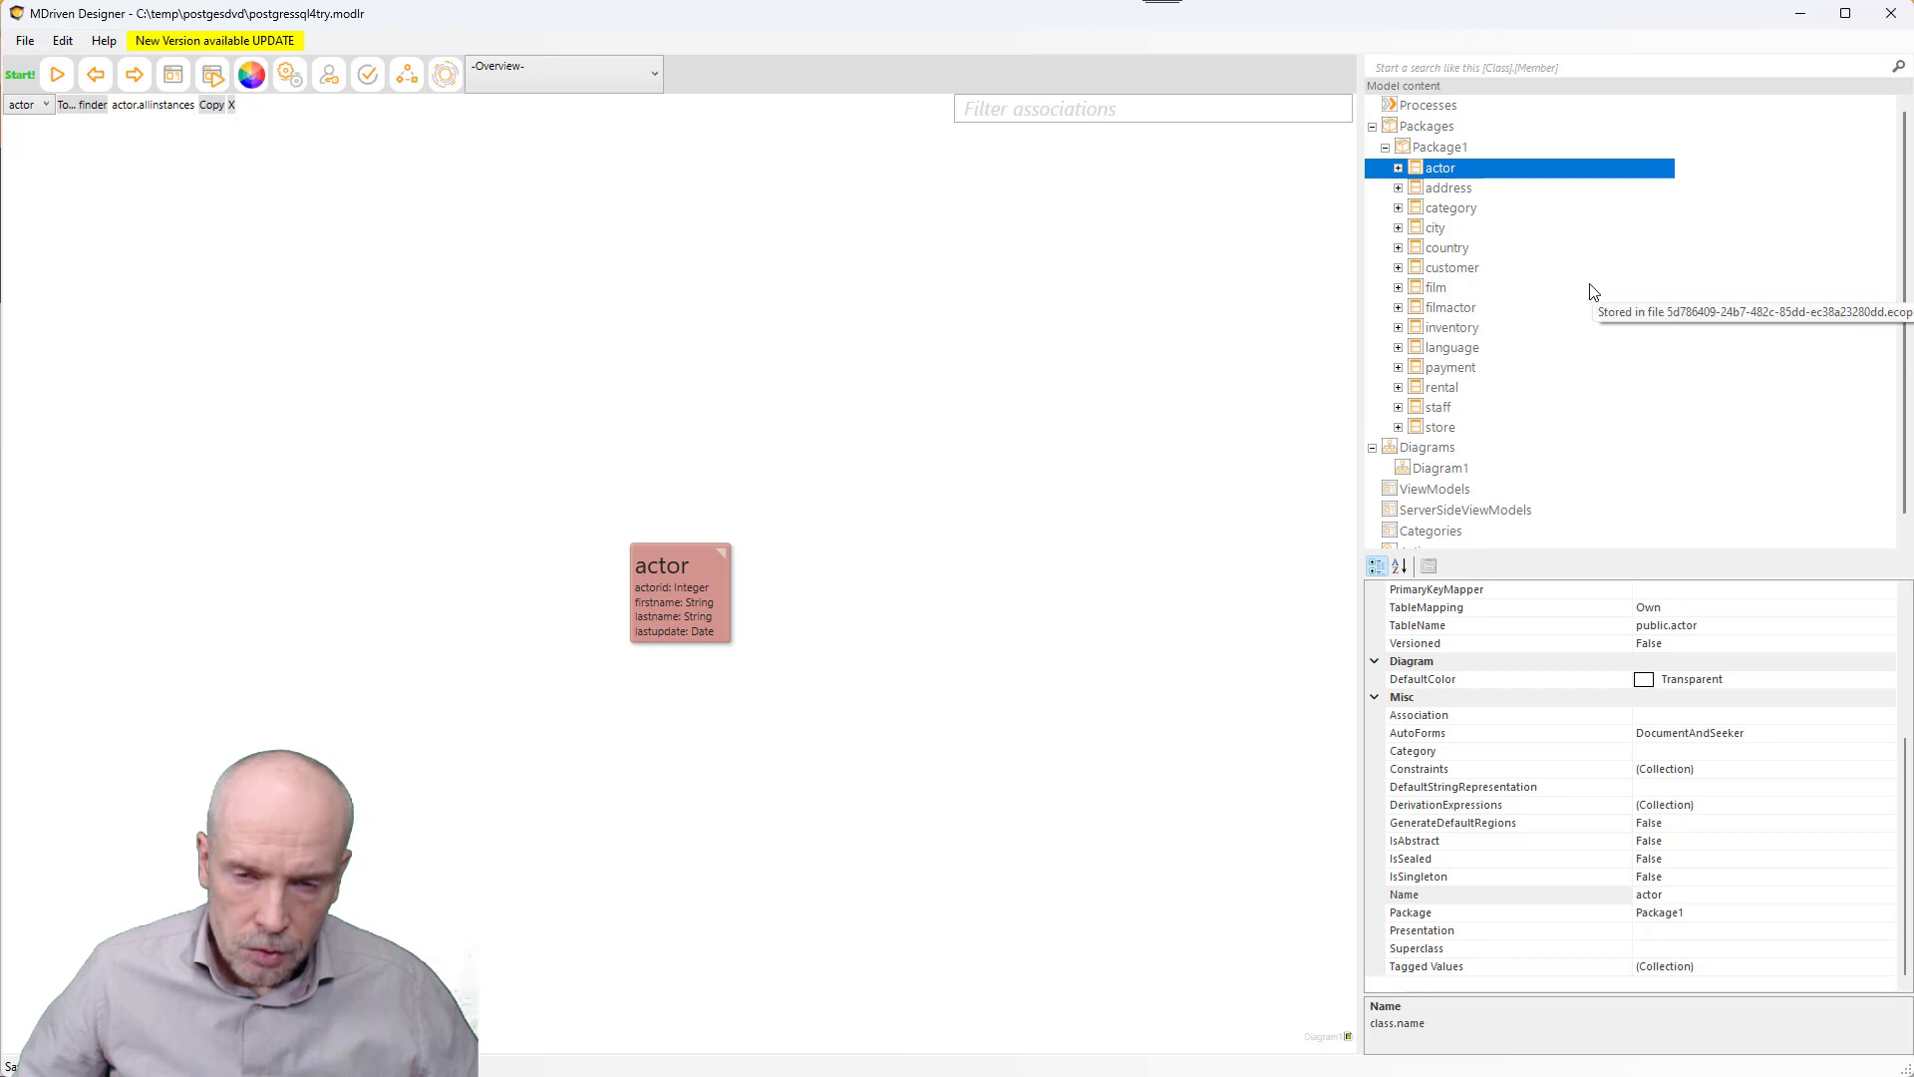
{"action": "left_click", "coordinate": [447, 80]}
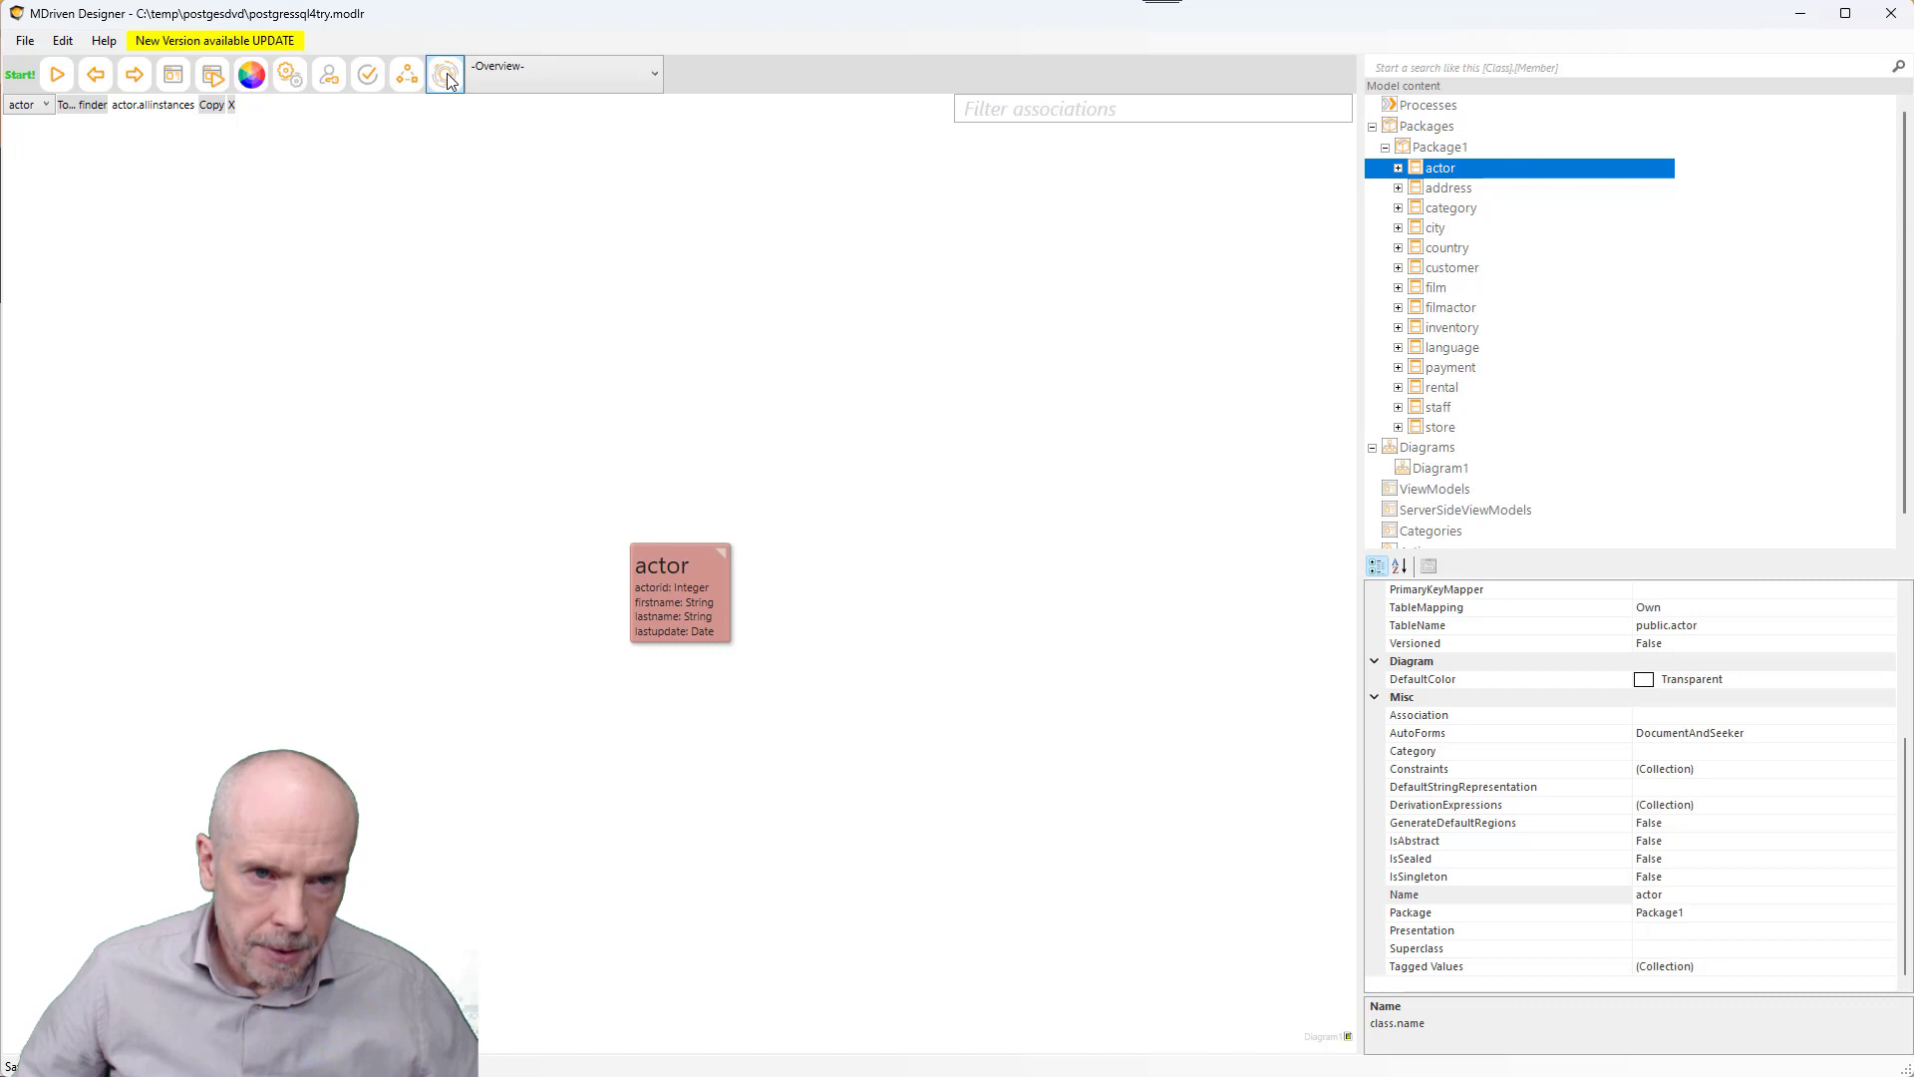
- Add a local server pair named DVD2 on ports 5020/5021 and download the latest MDrivenServer
{"action": "left_click_drag", "start_coordinate": [435, 194], "coordinate": [493, 143]}
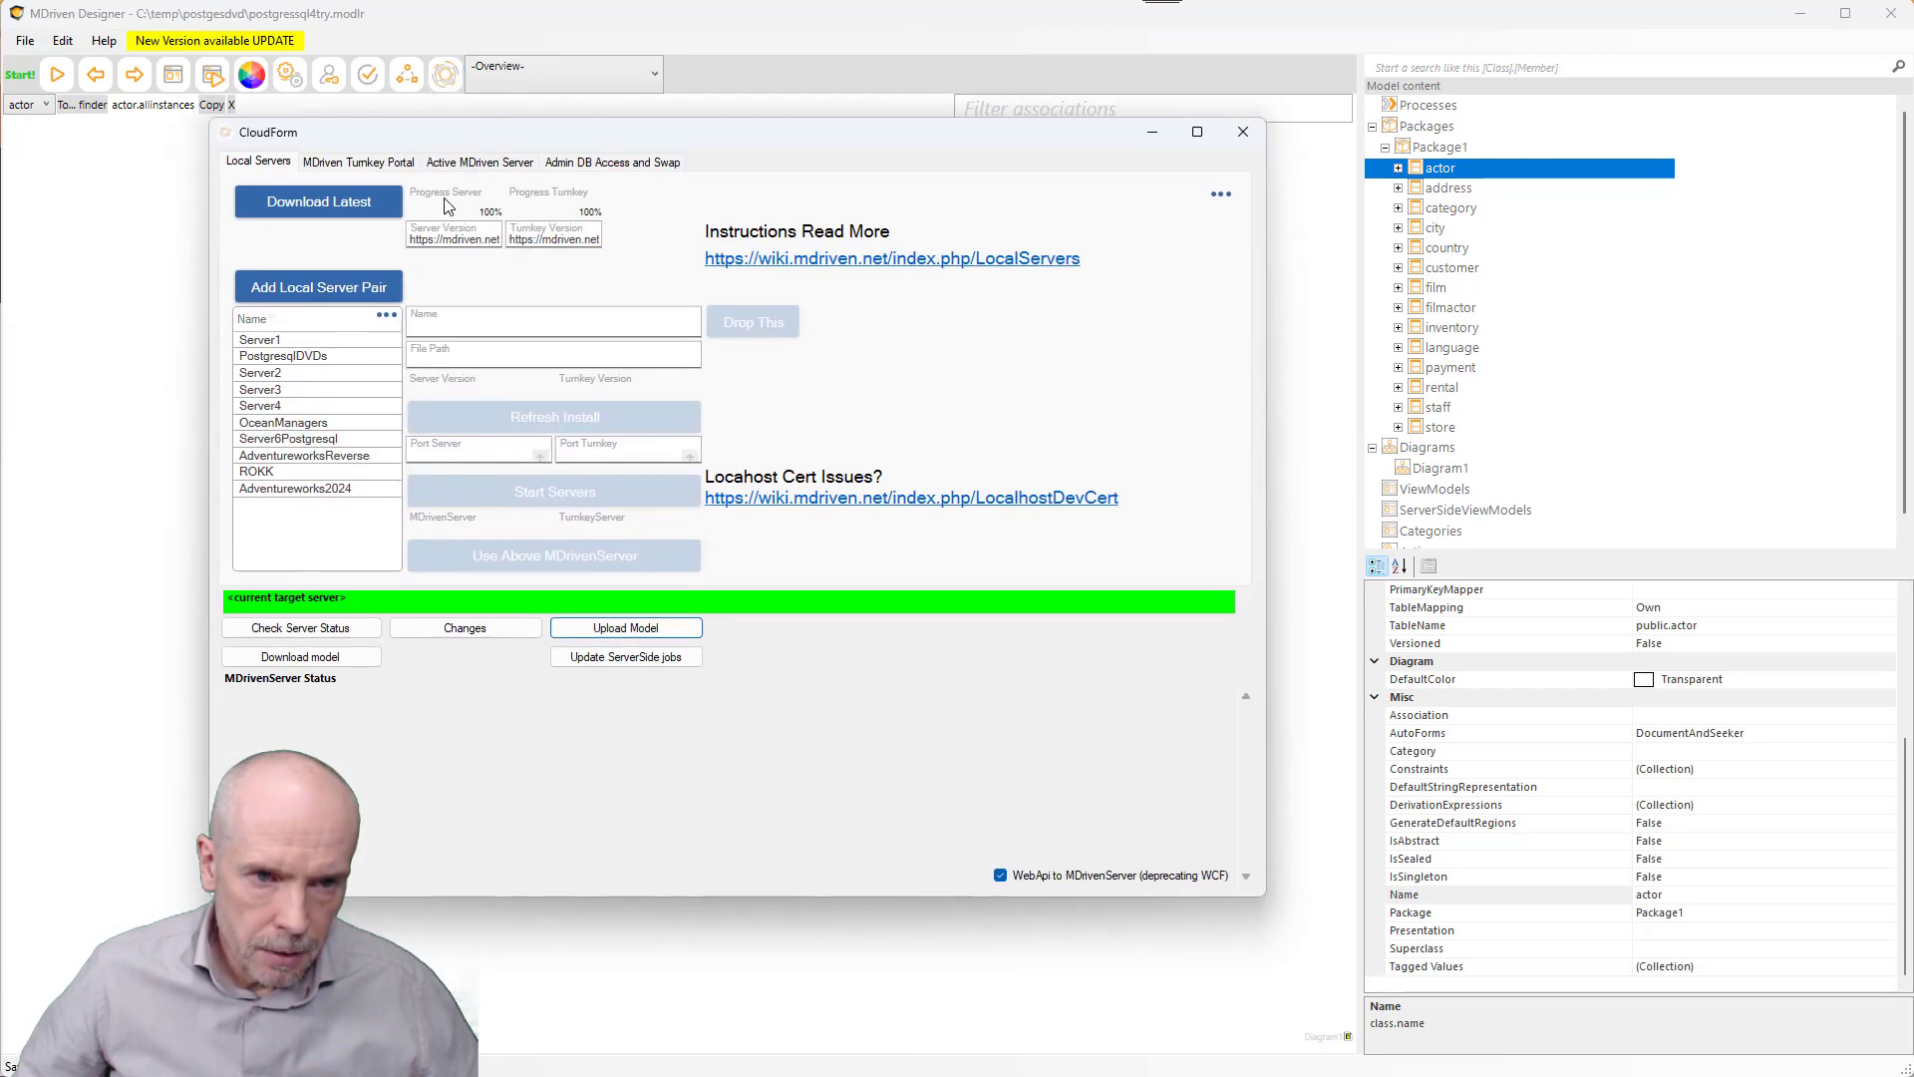
{"action": "left_click", "coordinate": [315, 291]}
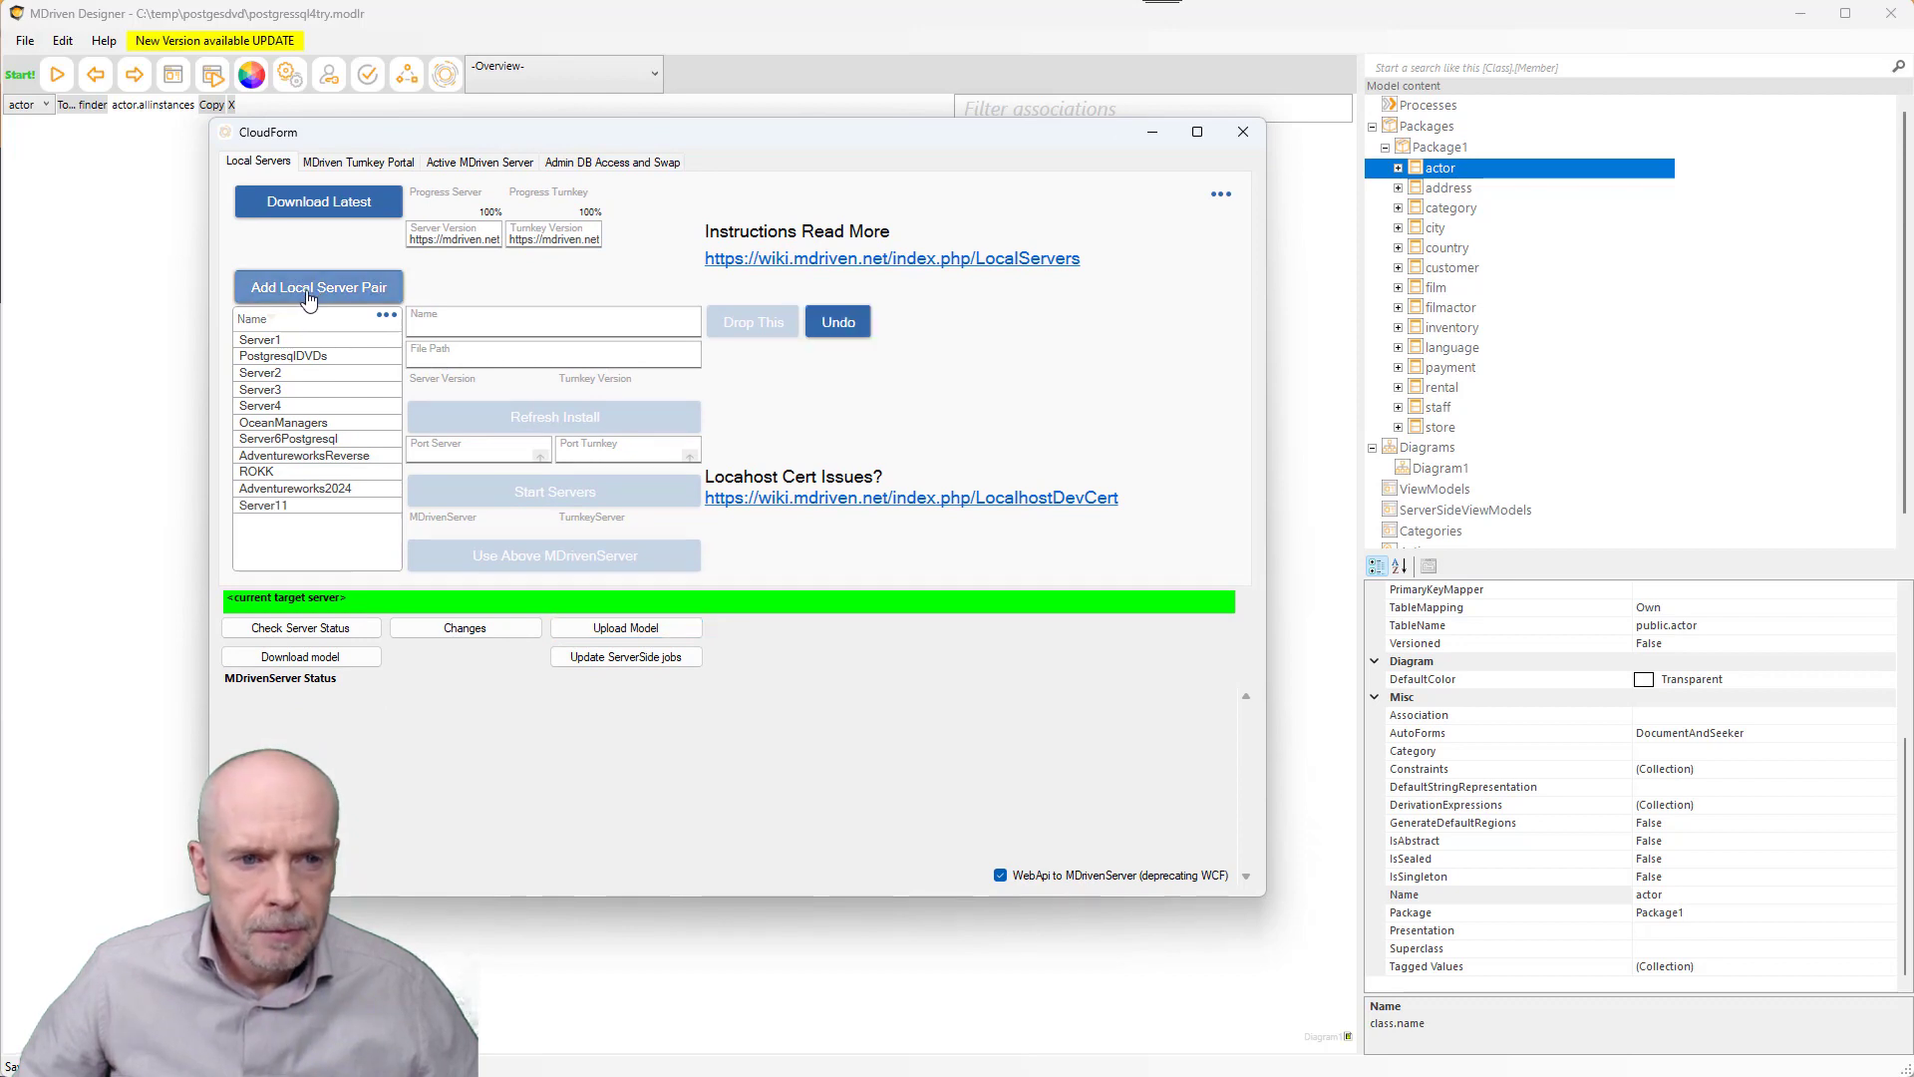
{"action": "double_click", "coordinate": [264, 507]}
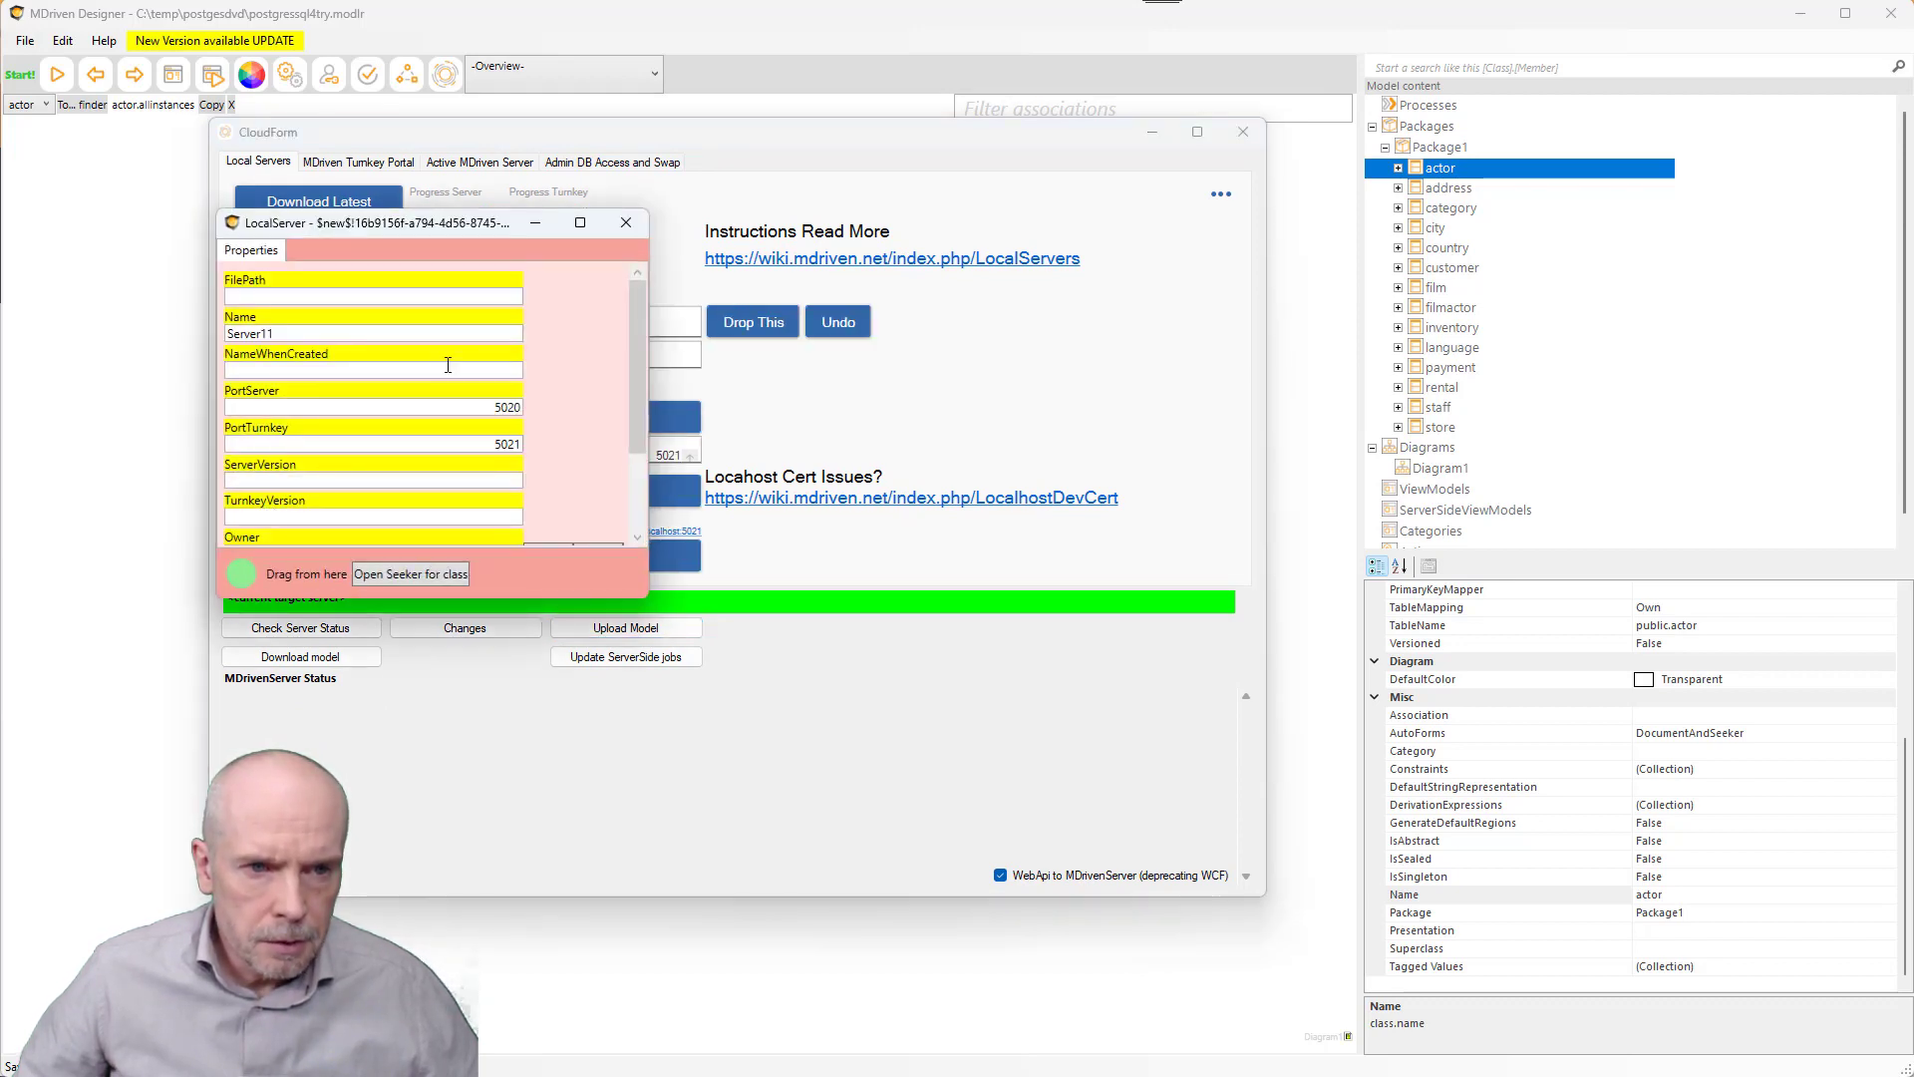
{"action": "left_click", "coordinate": [626, 228]}
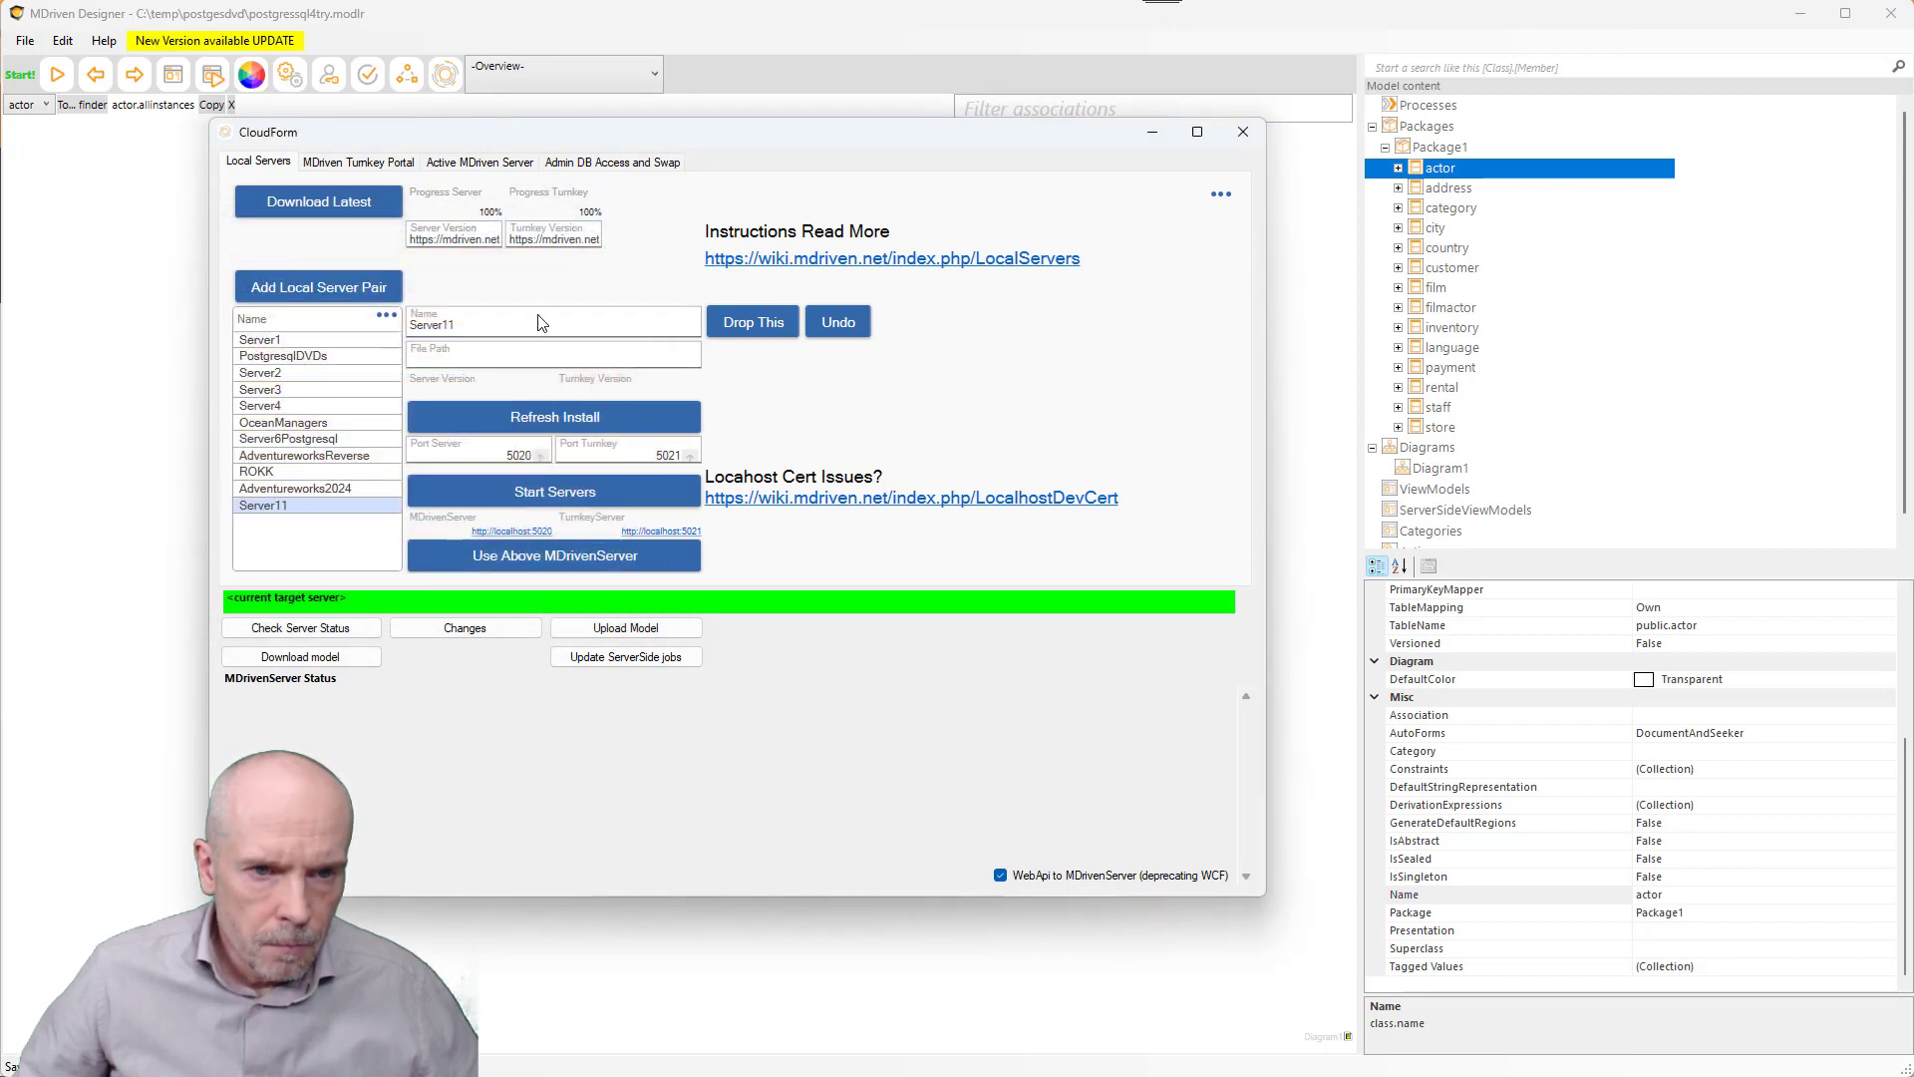
{"action": "left_click", "coordinate": [489, 325]}
{"action": "double_click", "coordinate": [489, 325]}
{"action": "type", "text": "DVD"}
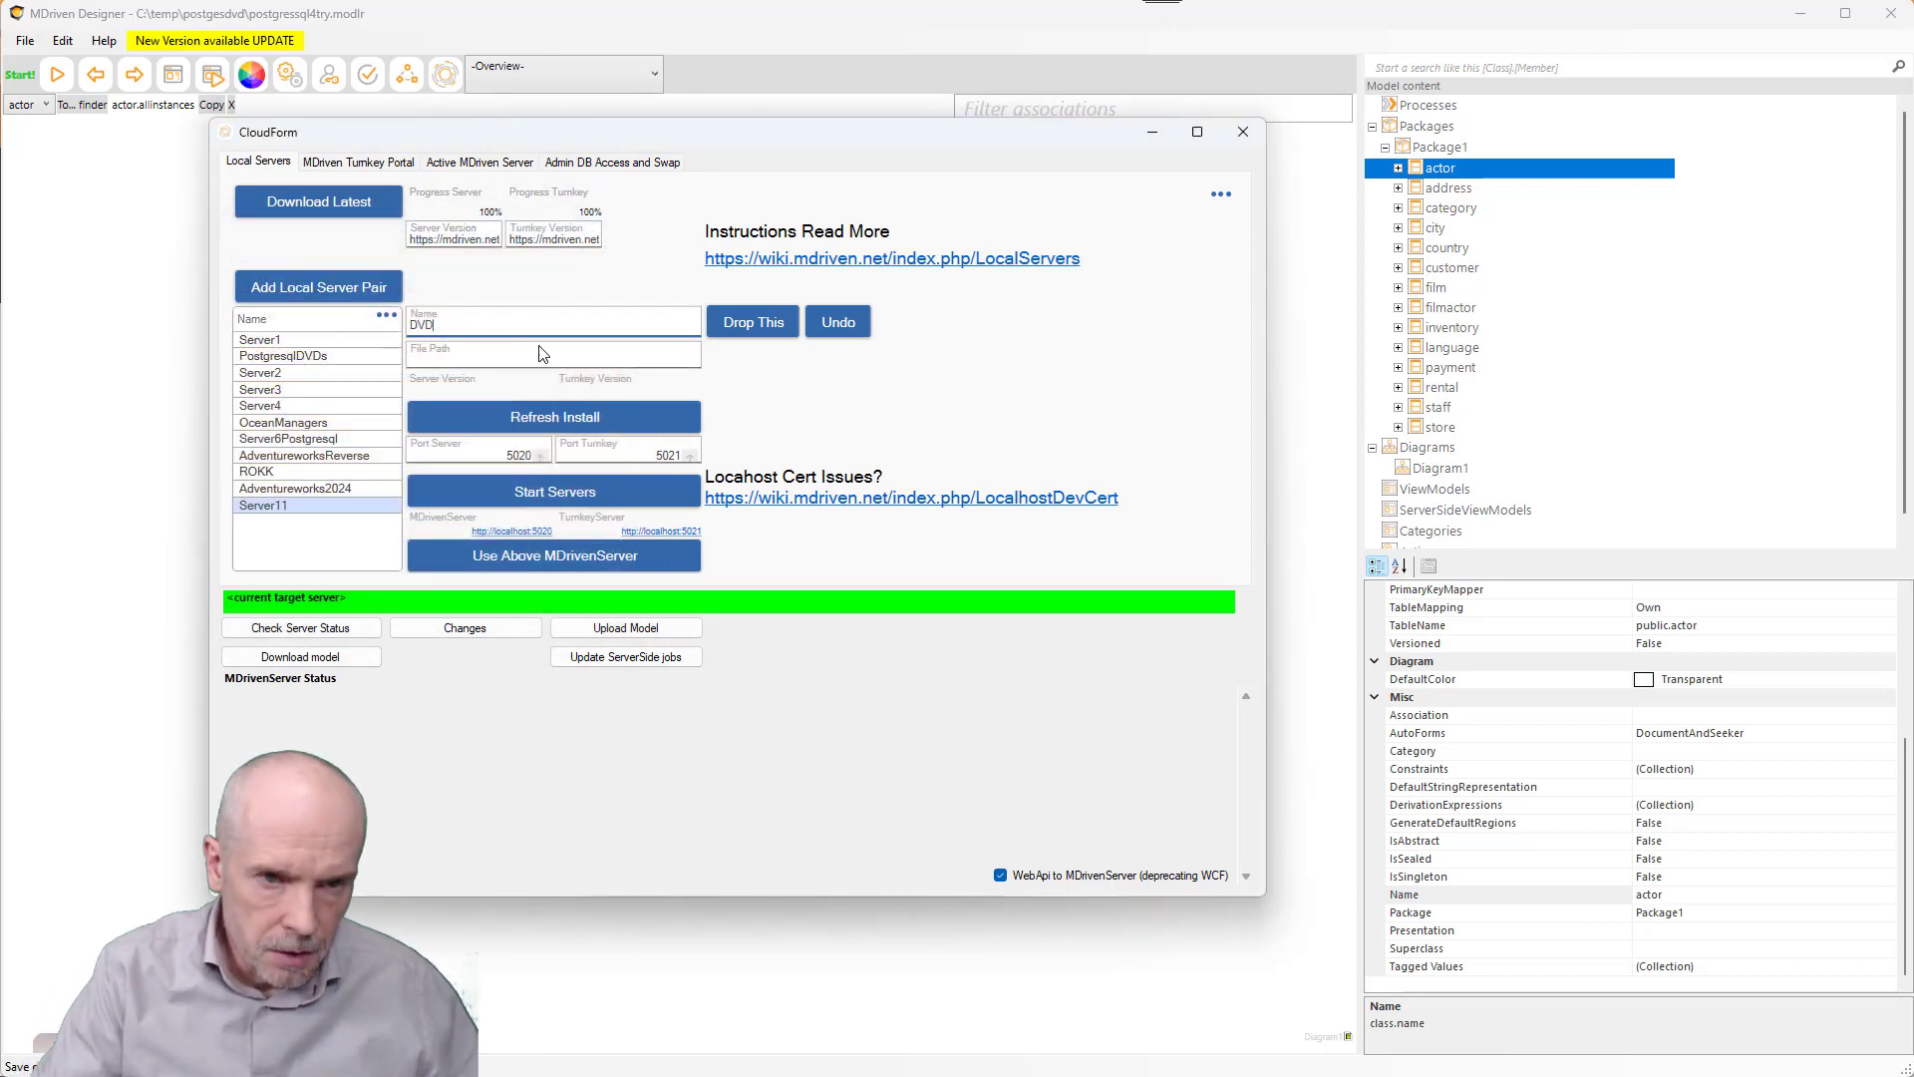
{"action": "type", "text": "2"}
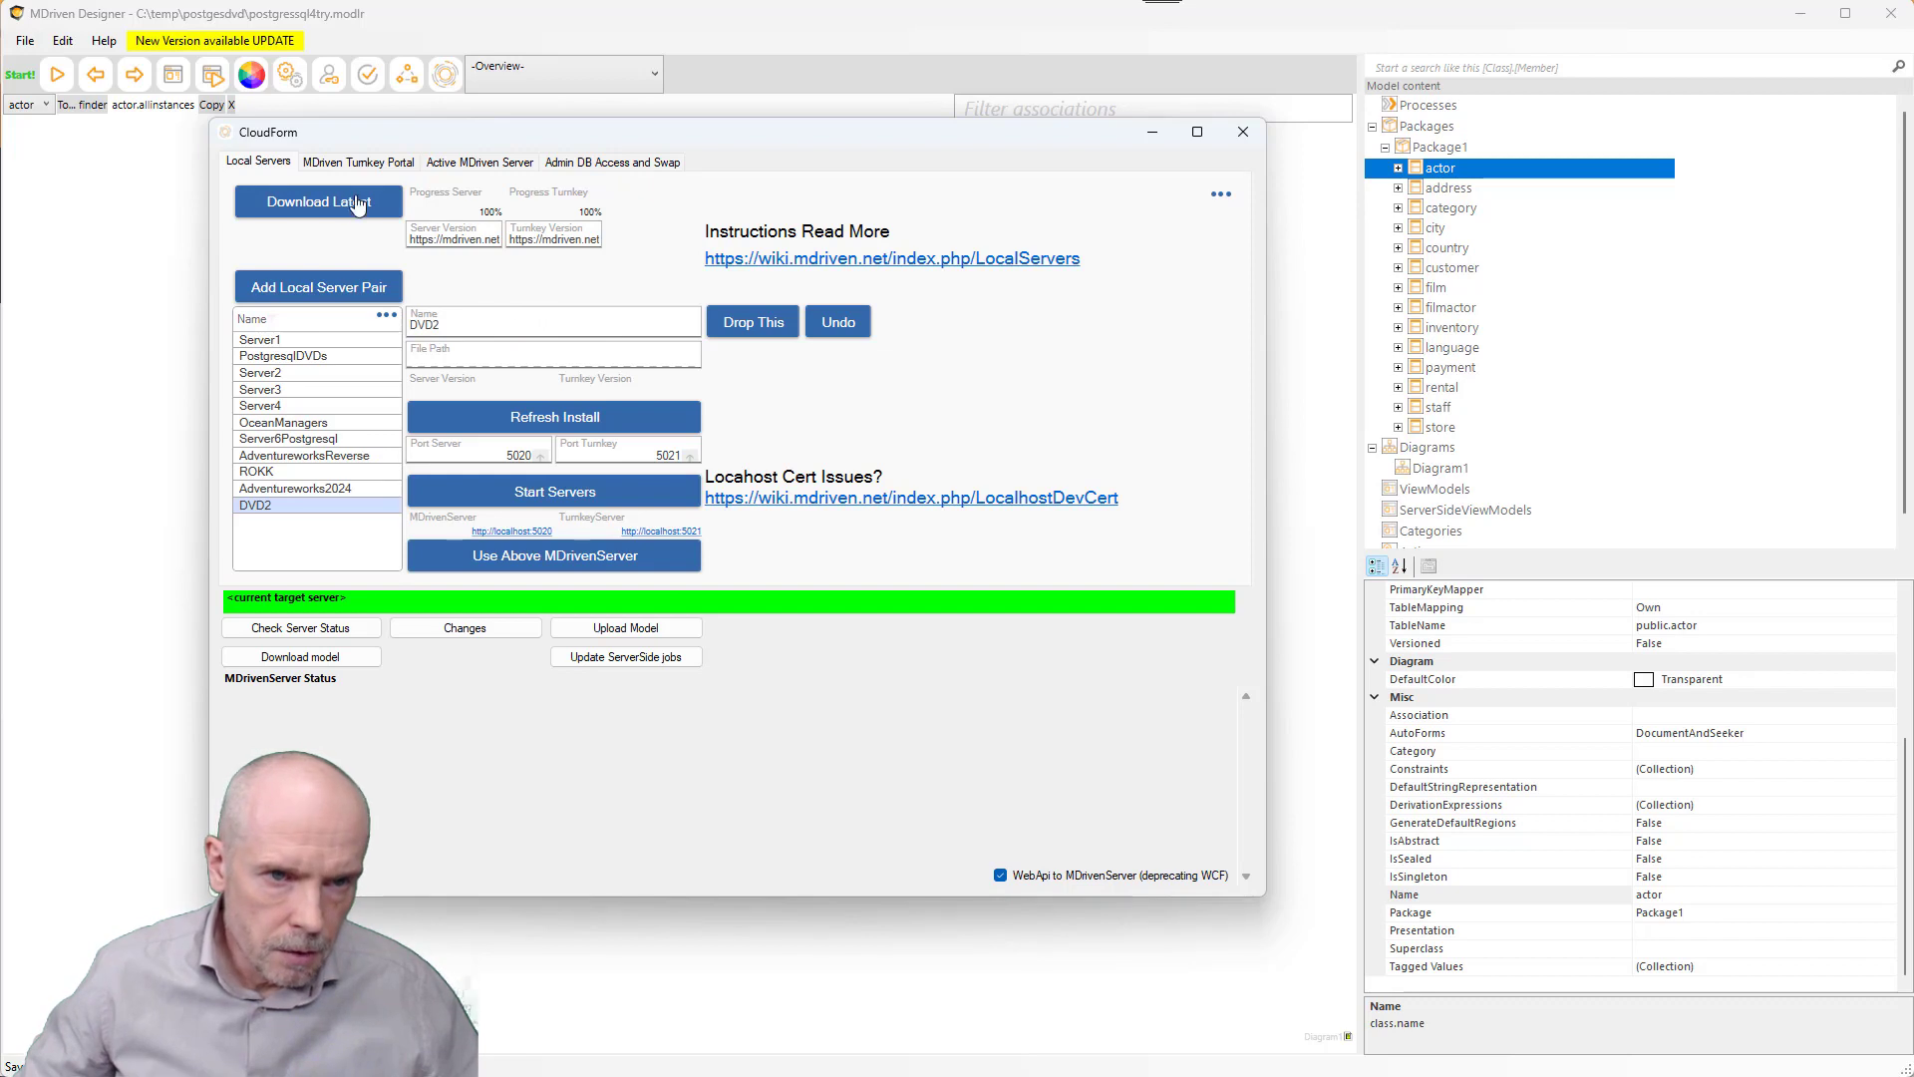
{"action": "left_click", "coordinate": [346, 213]}
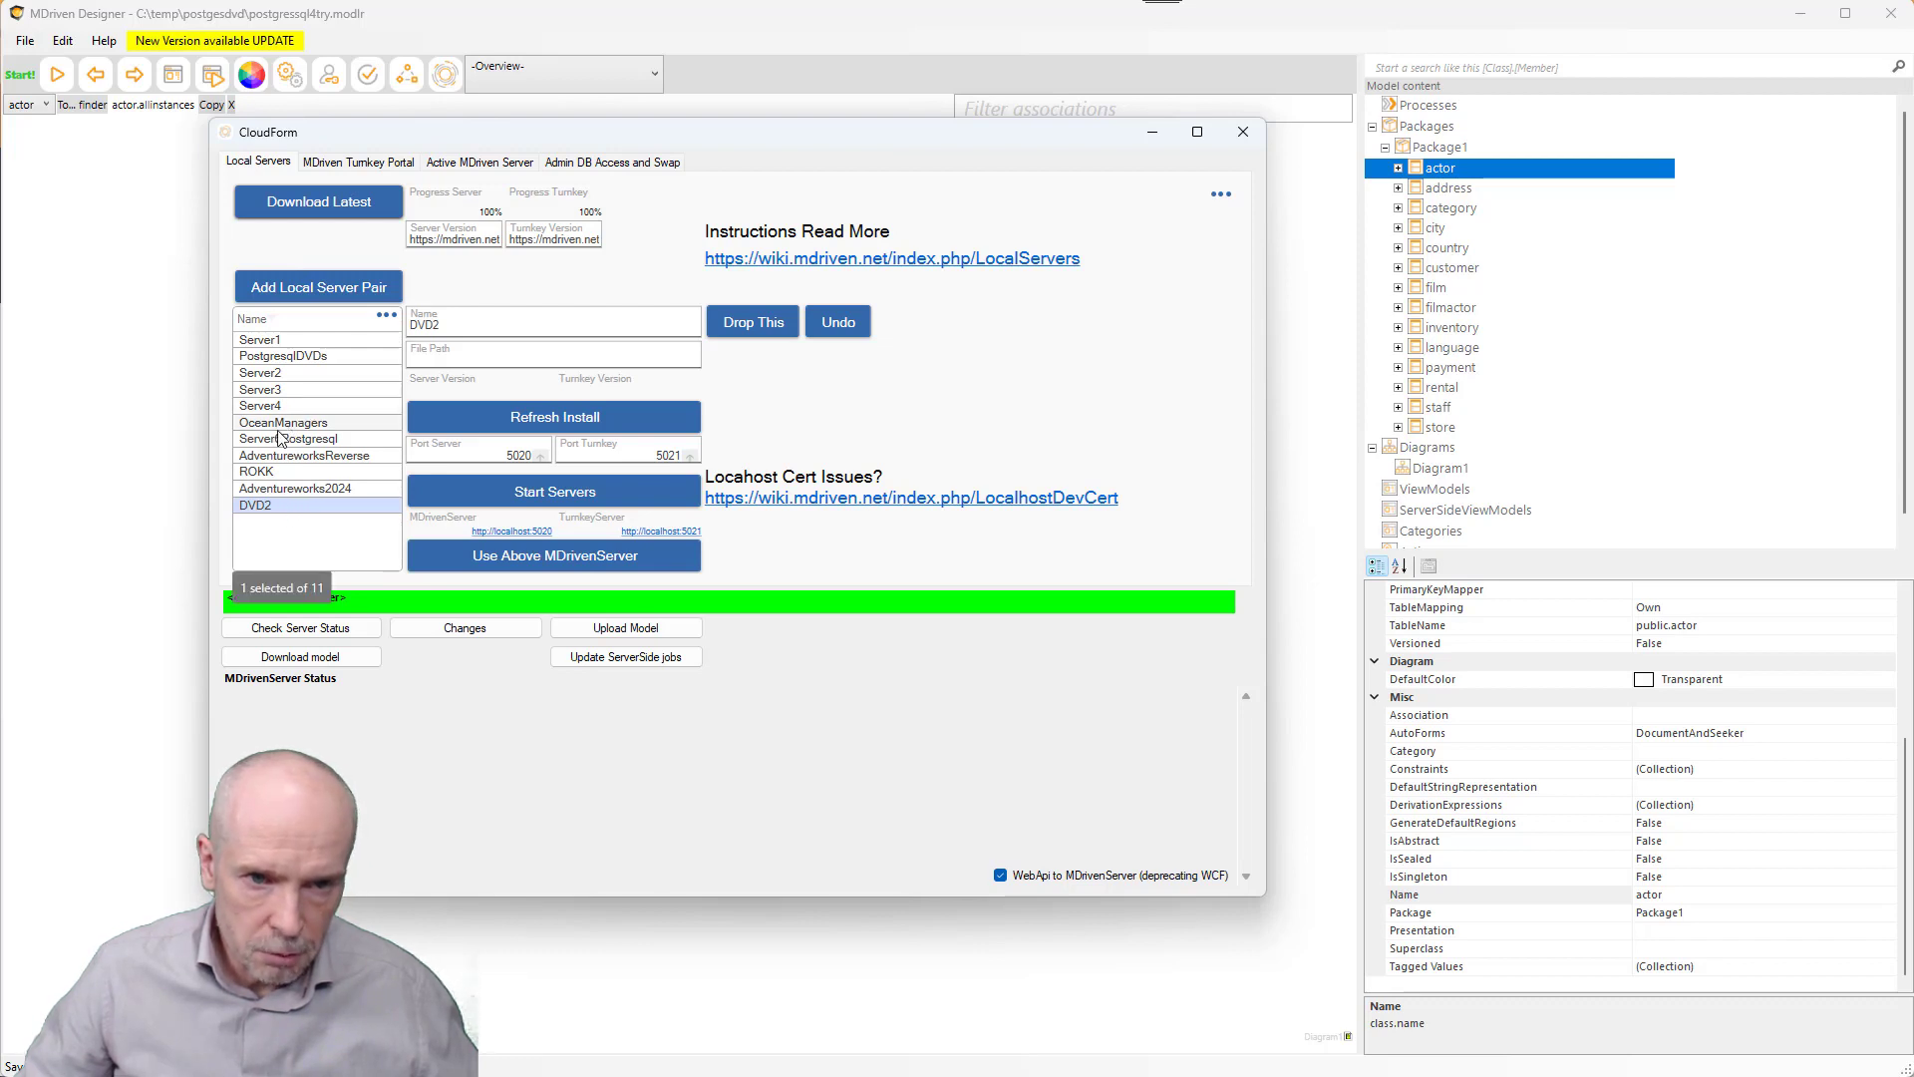
- Install DVD2's server files, refresh the Adventureworks2024 install, then select DVD2 again
{"action": "left_click", "coordinate": [563, 421]}
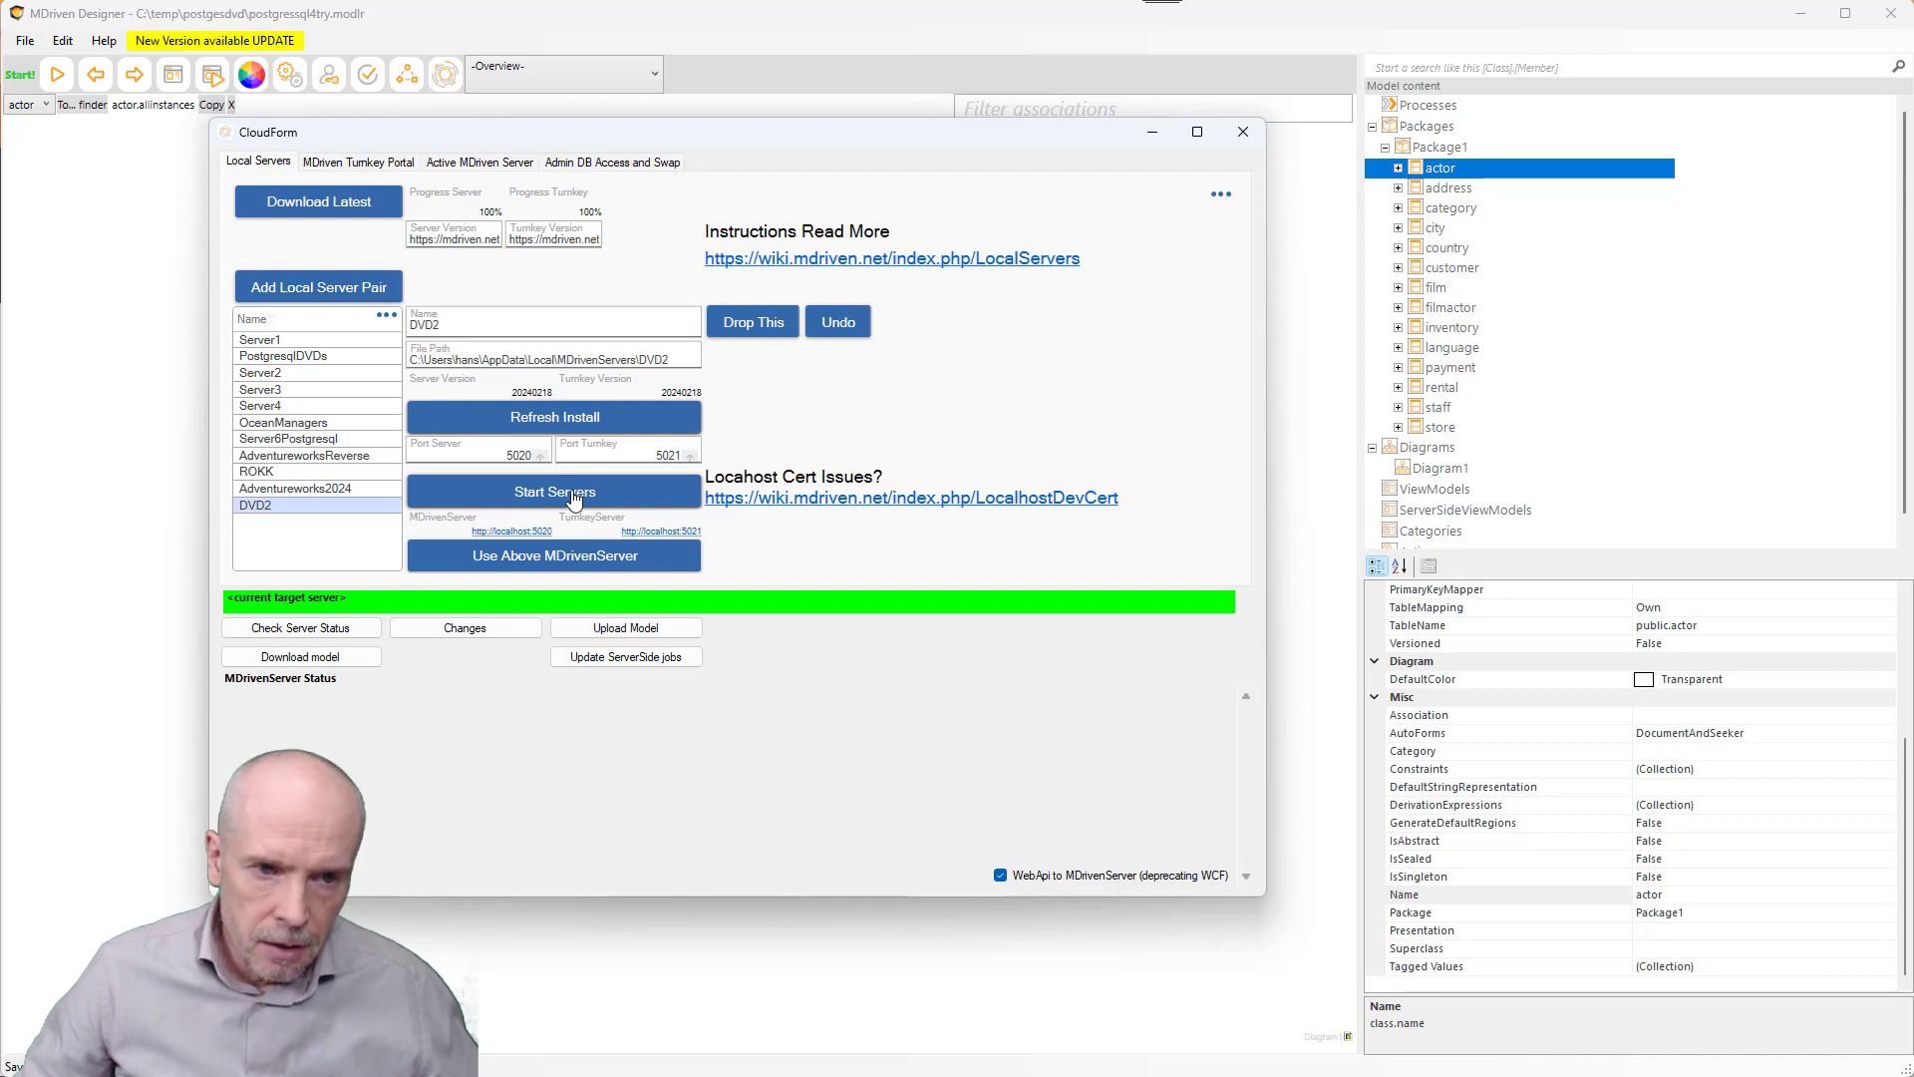
{"action": "left_click", "coordinate": [325, 488]}
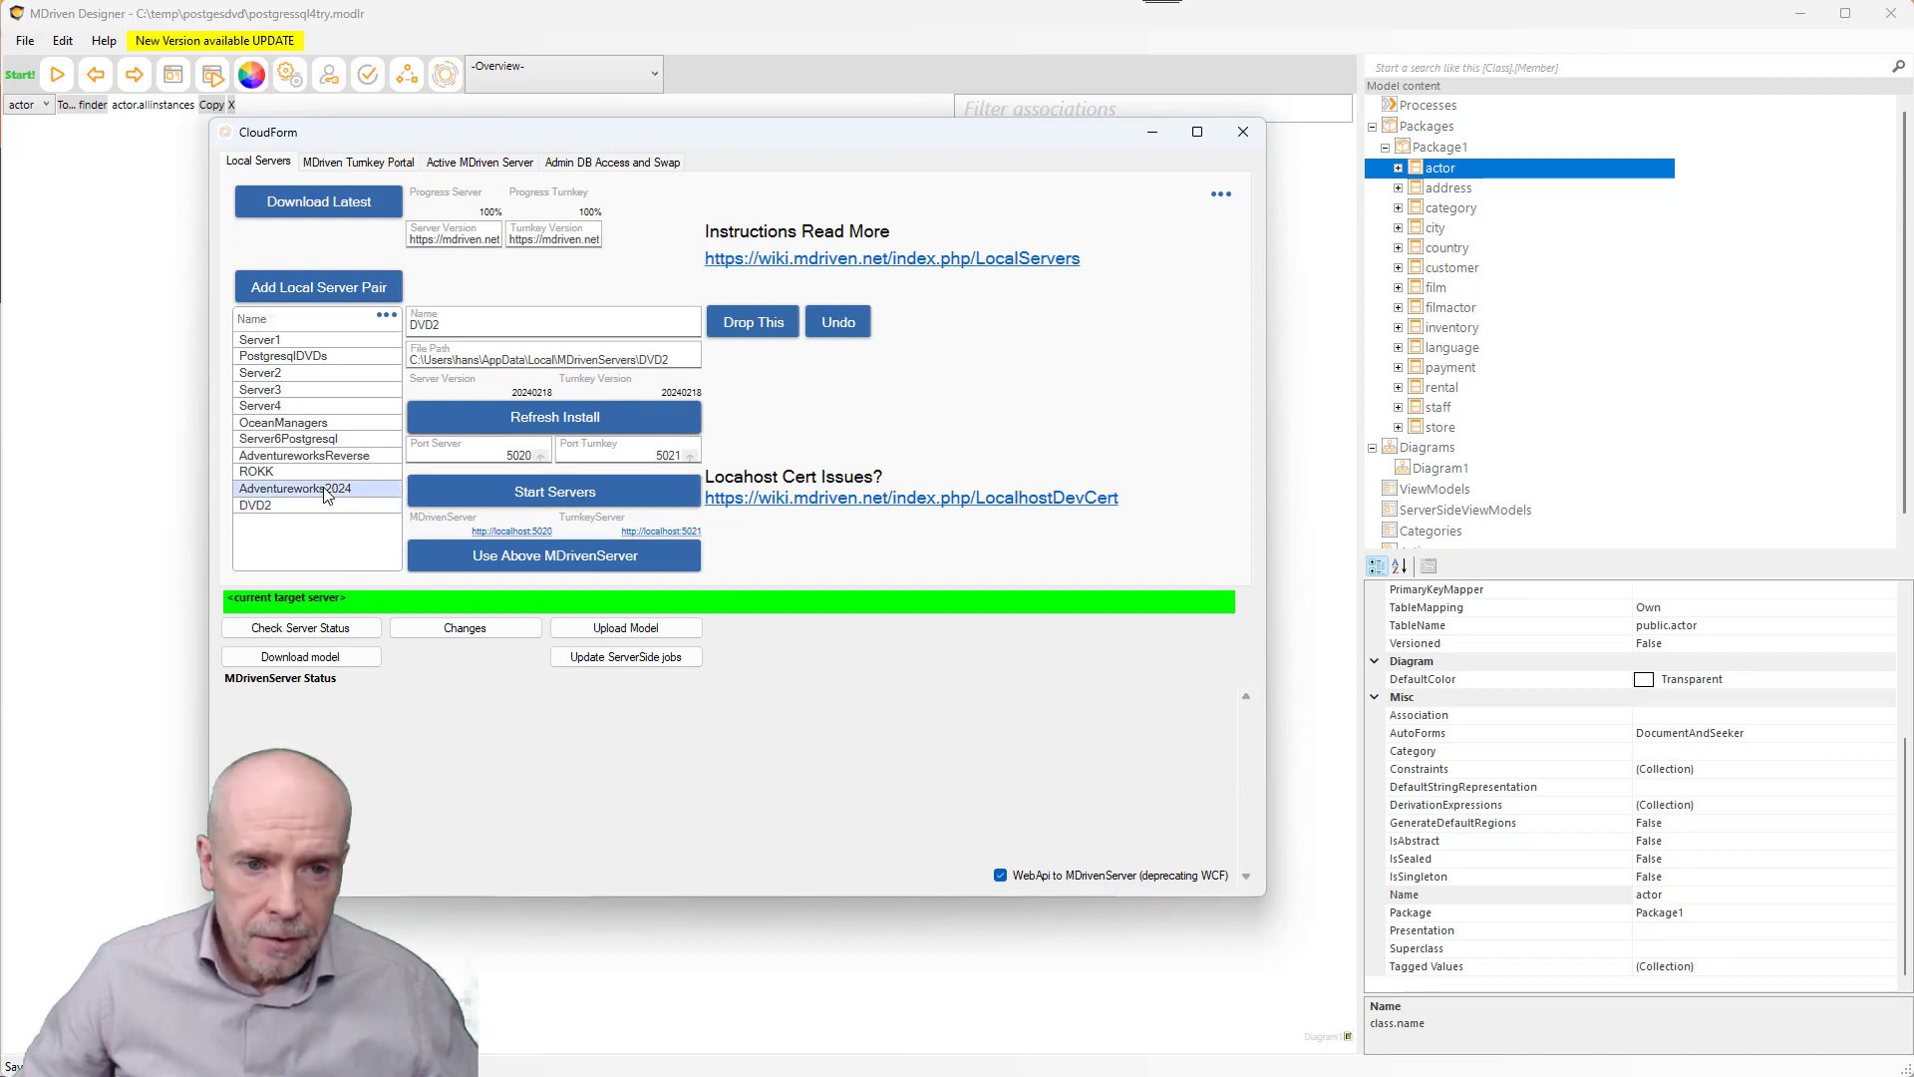
{"action": "left_click", "coordinate": [602, 425]}
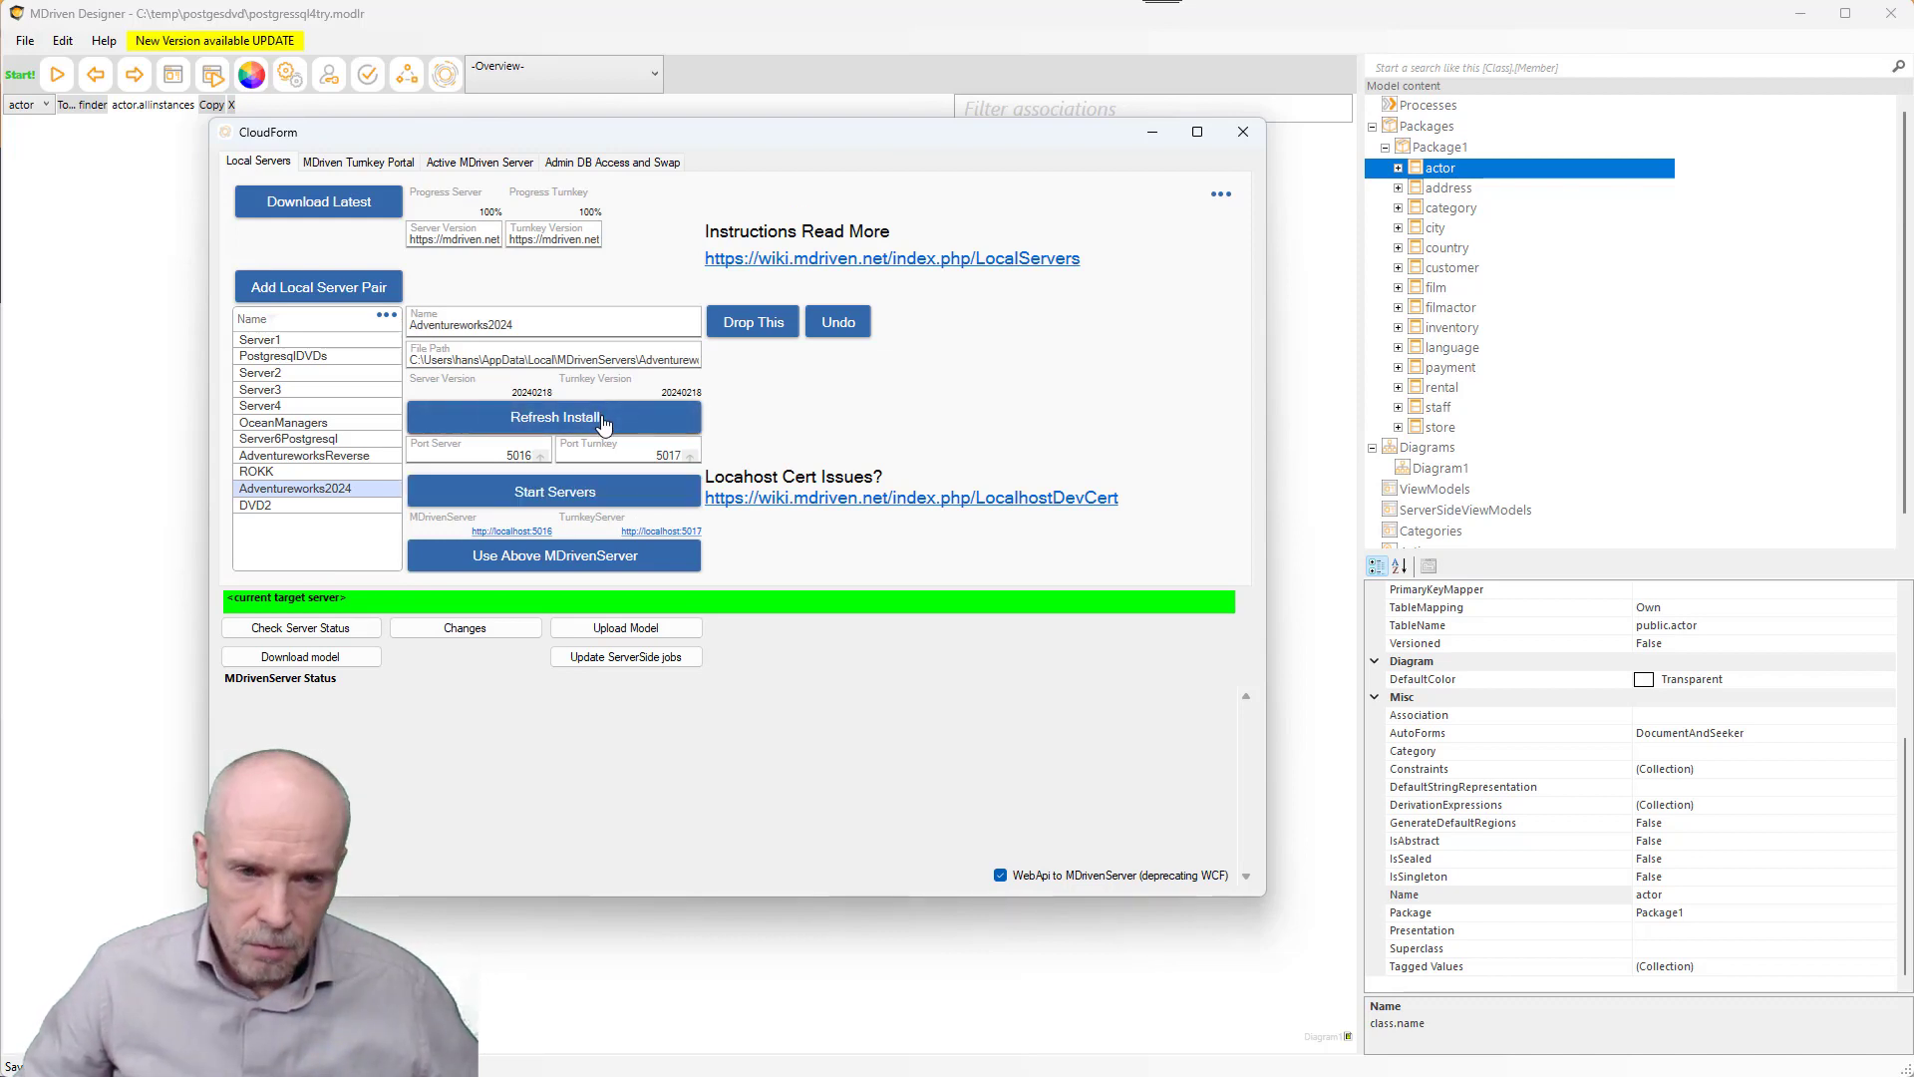
{"action": "left_click", "coordinate": [265, 504]}
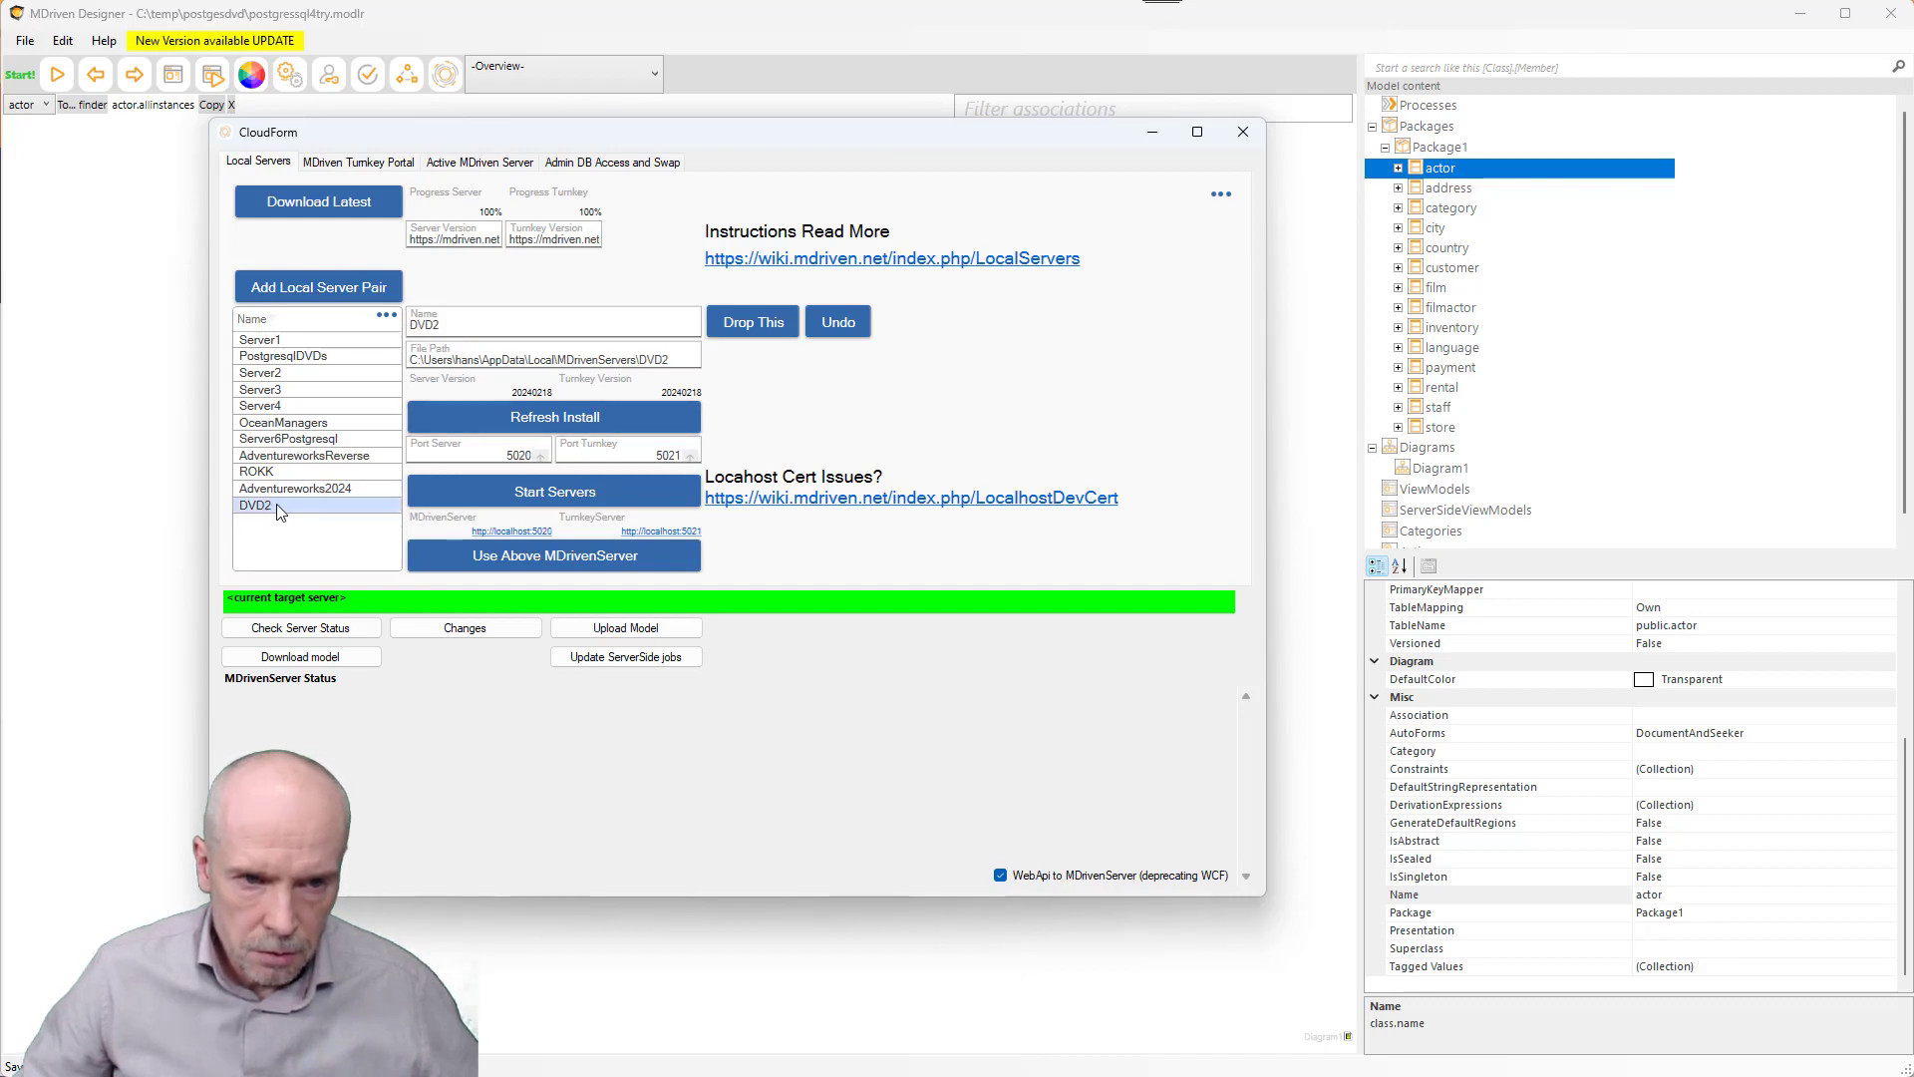
- Start DVD2's MDrivenServer and Turnkey on ports 5020/5021 and open the localhost:5020 page
{"action": "left_click", "coordinate": [579, 501]}
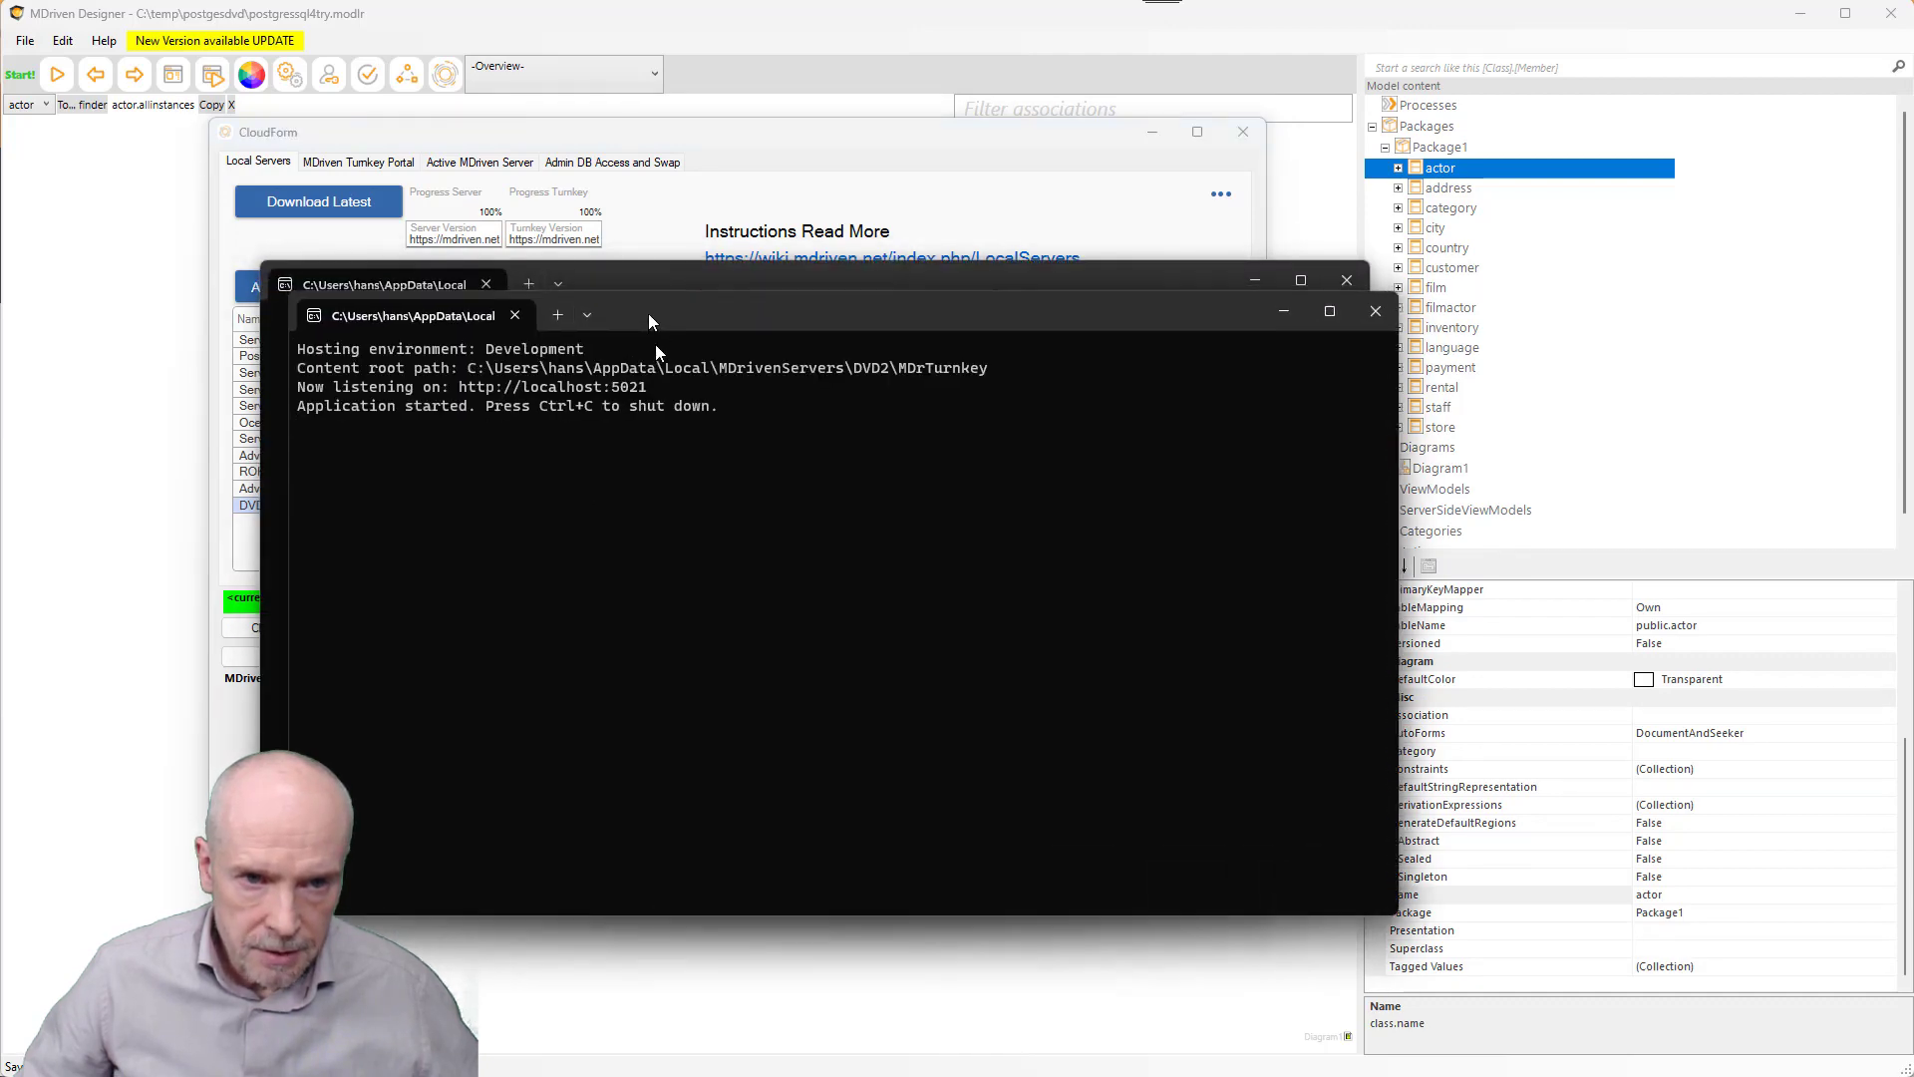
{"action": "left_click_drag", "start_coordinate": [649, 315], "coordinate": [656, 438]}
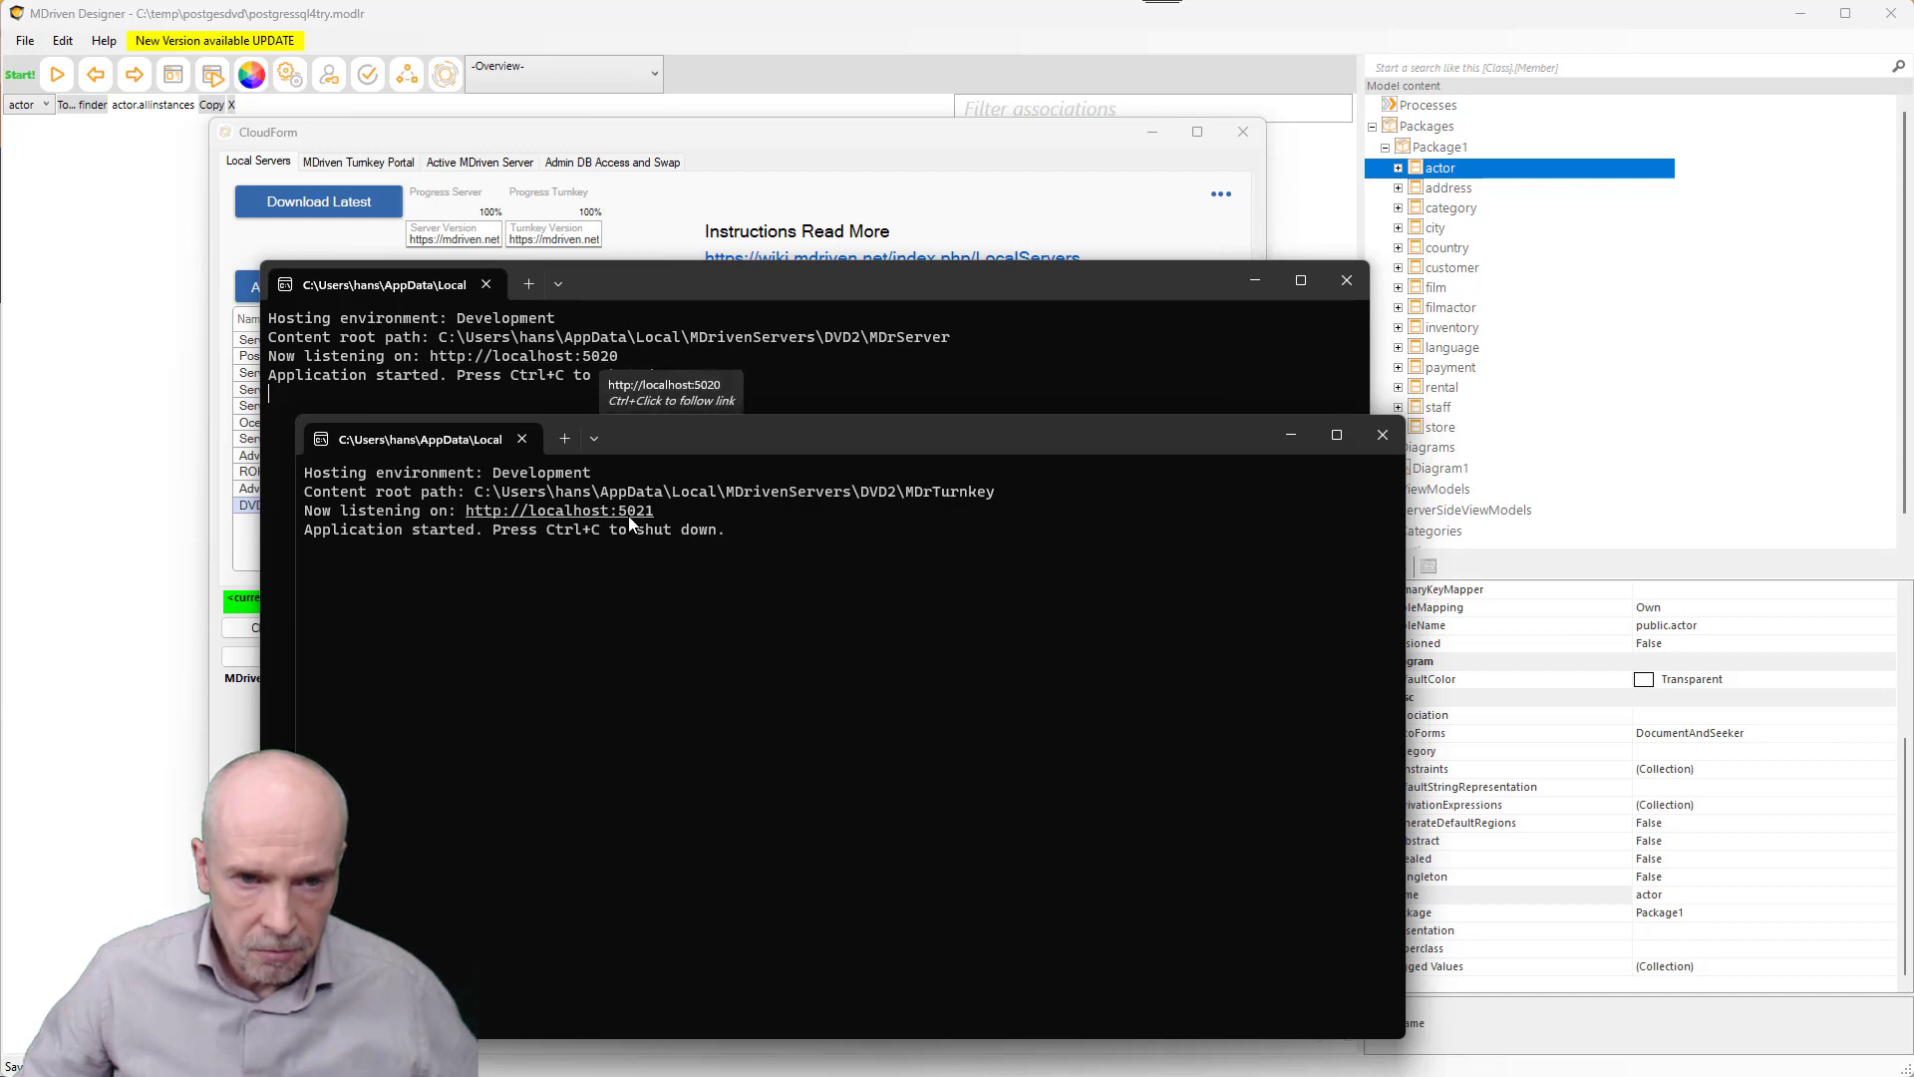
{"action": "left_click", "coordinate": [798, 146]}
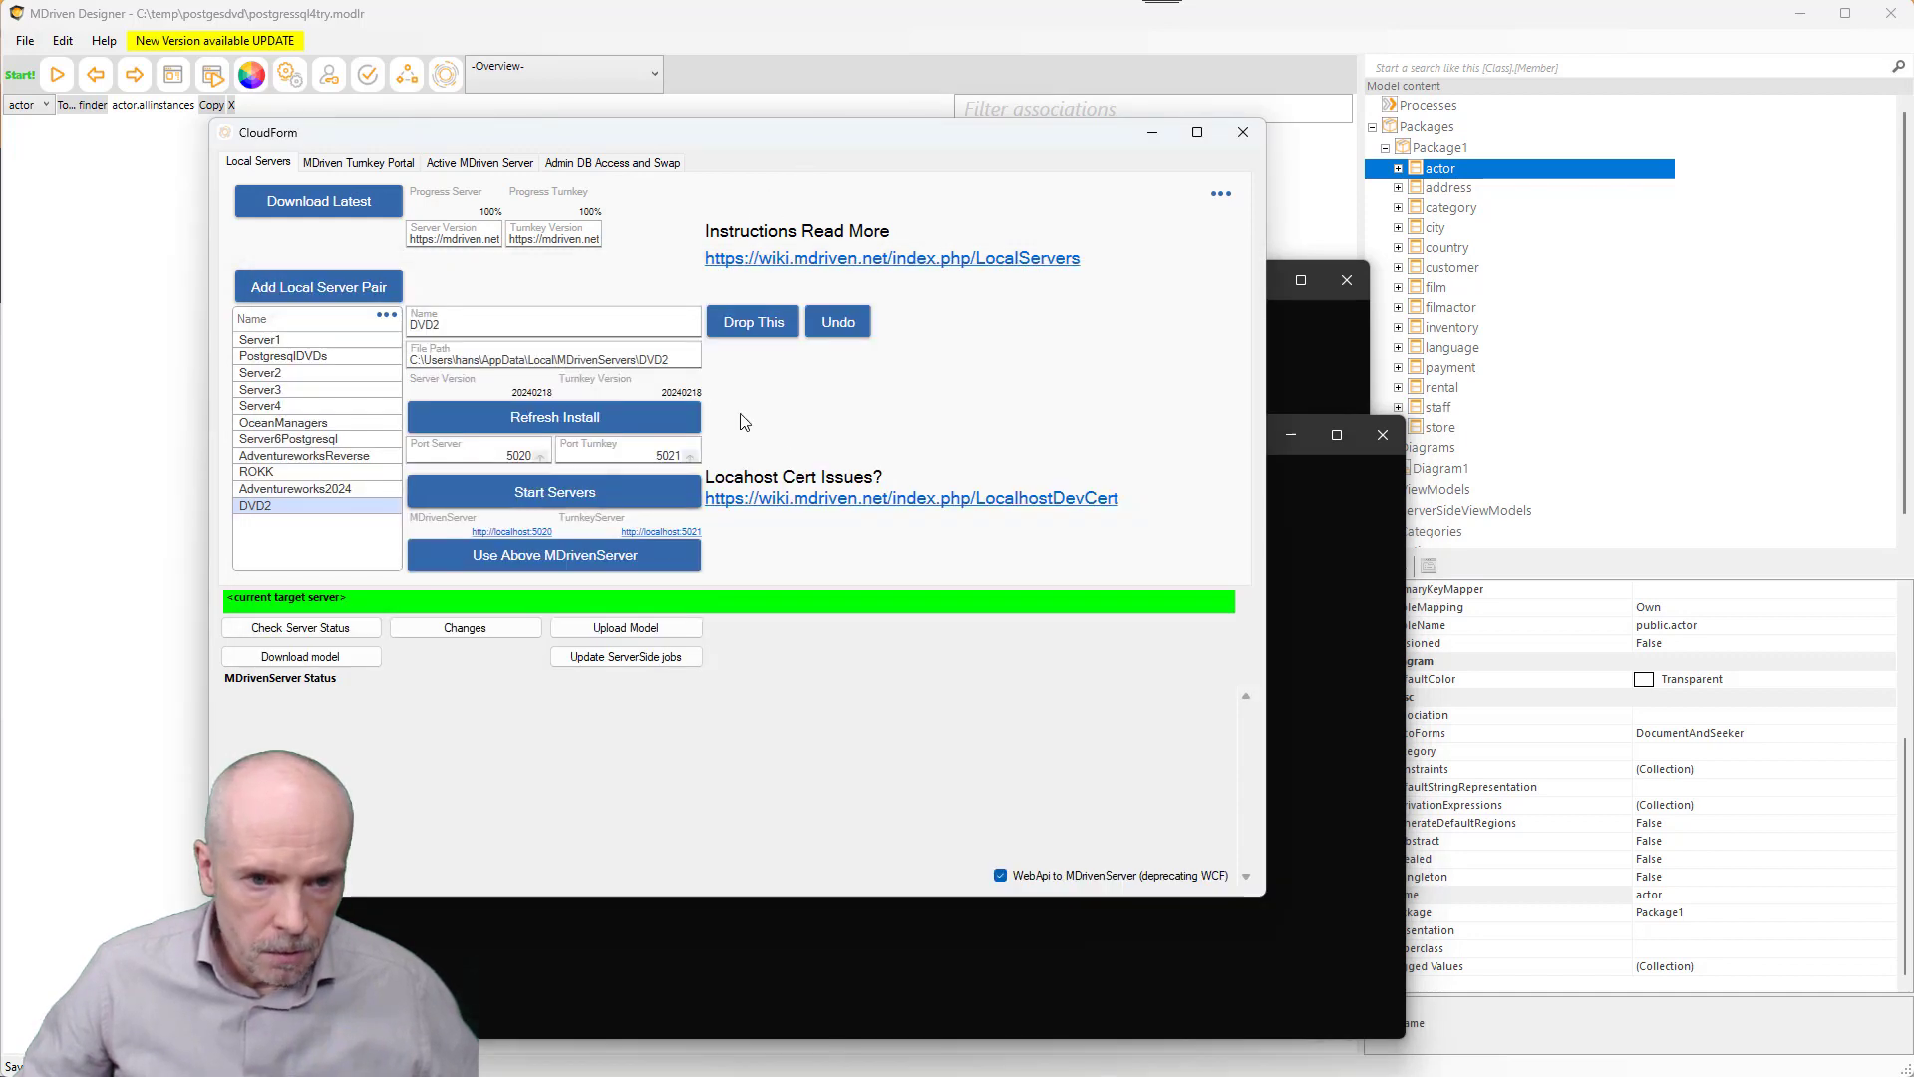
{"action": "left_click", "coordinate": [523, 534]}
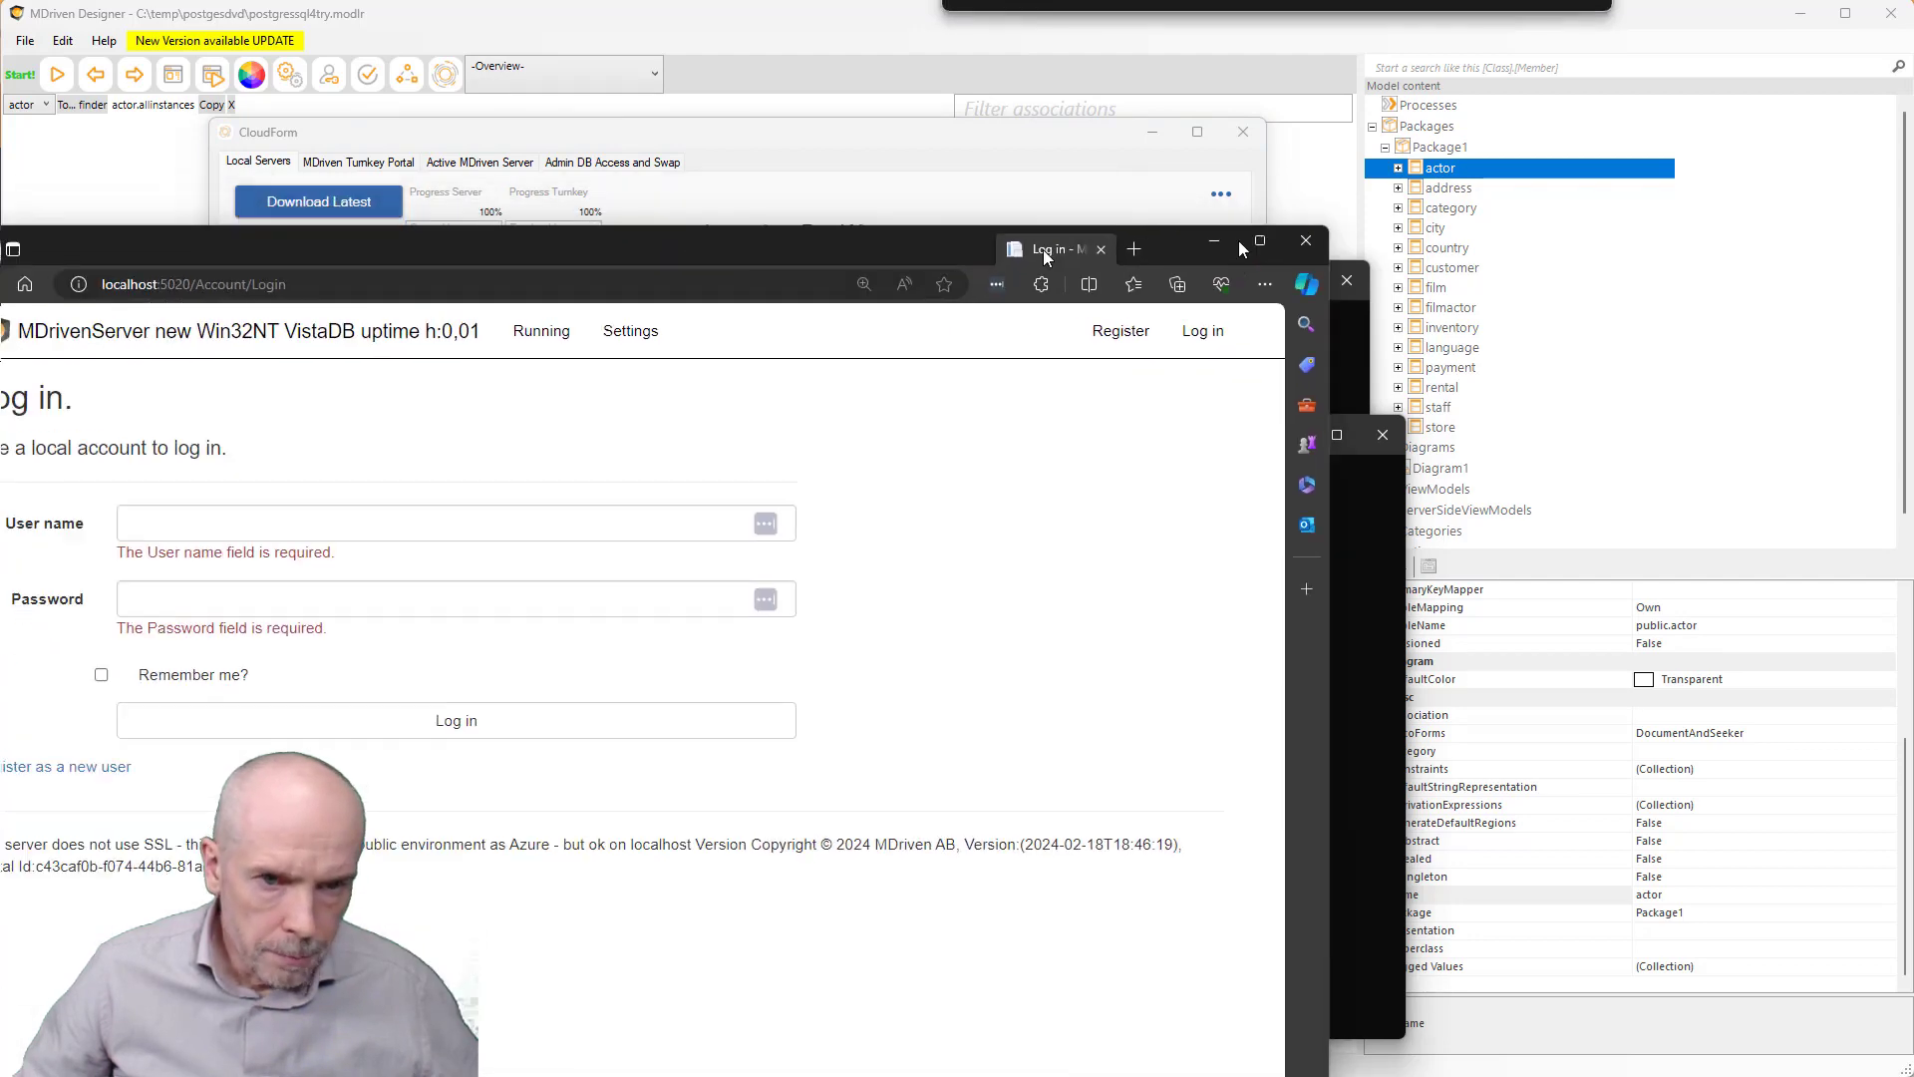
- Sign in to the localhost:5020 server admin with the admin user name and password
{"action": "mouse_move", "coordinate": [1206, 136]}
{"action": "left_mouse_down"}
{"action": "mouse_move", "coordinate": [1189, 320]}
{"action": "mouse_move", "coordinate": [1186, 118]}
{"action": "left_mouse_up"}
{"action": "left_click", "coordinate": [458, 387]}
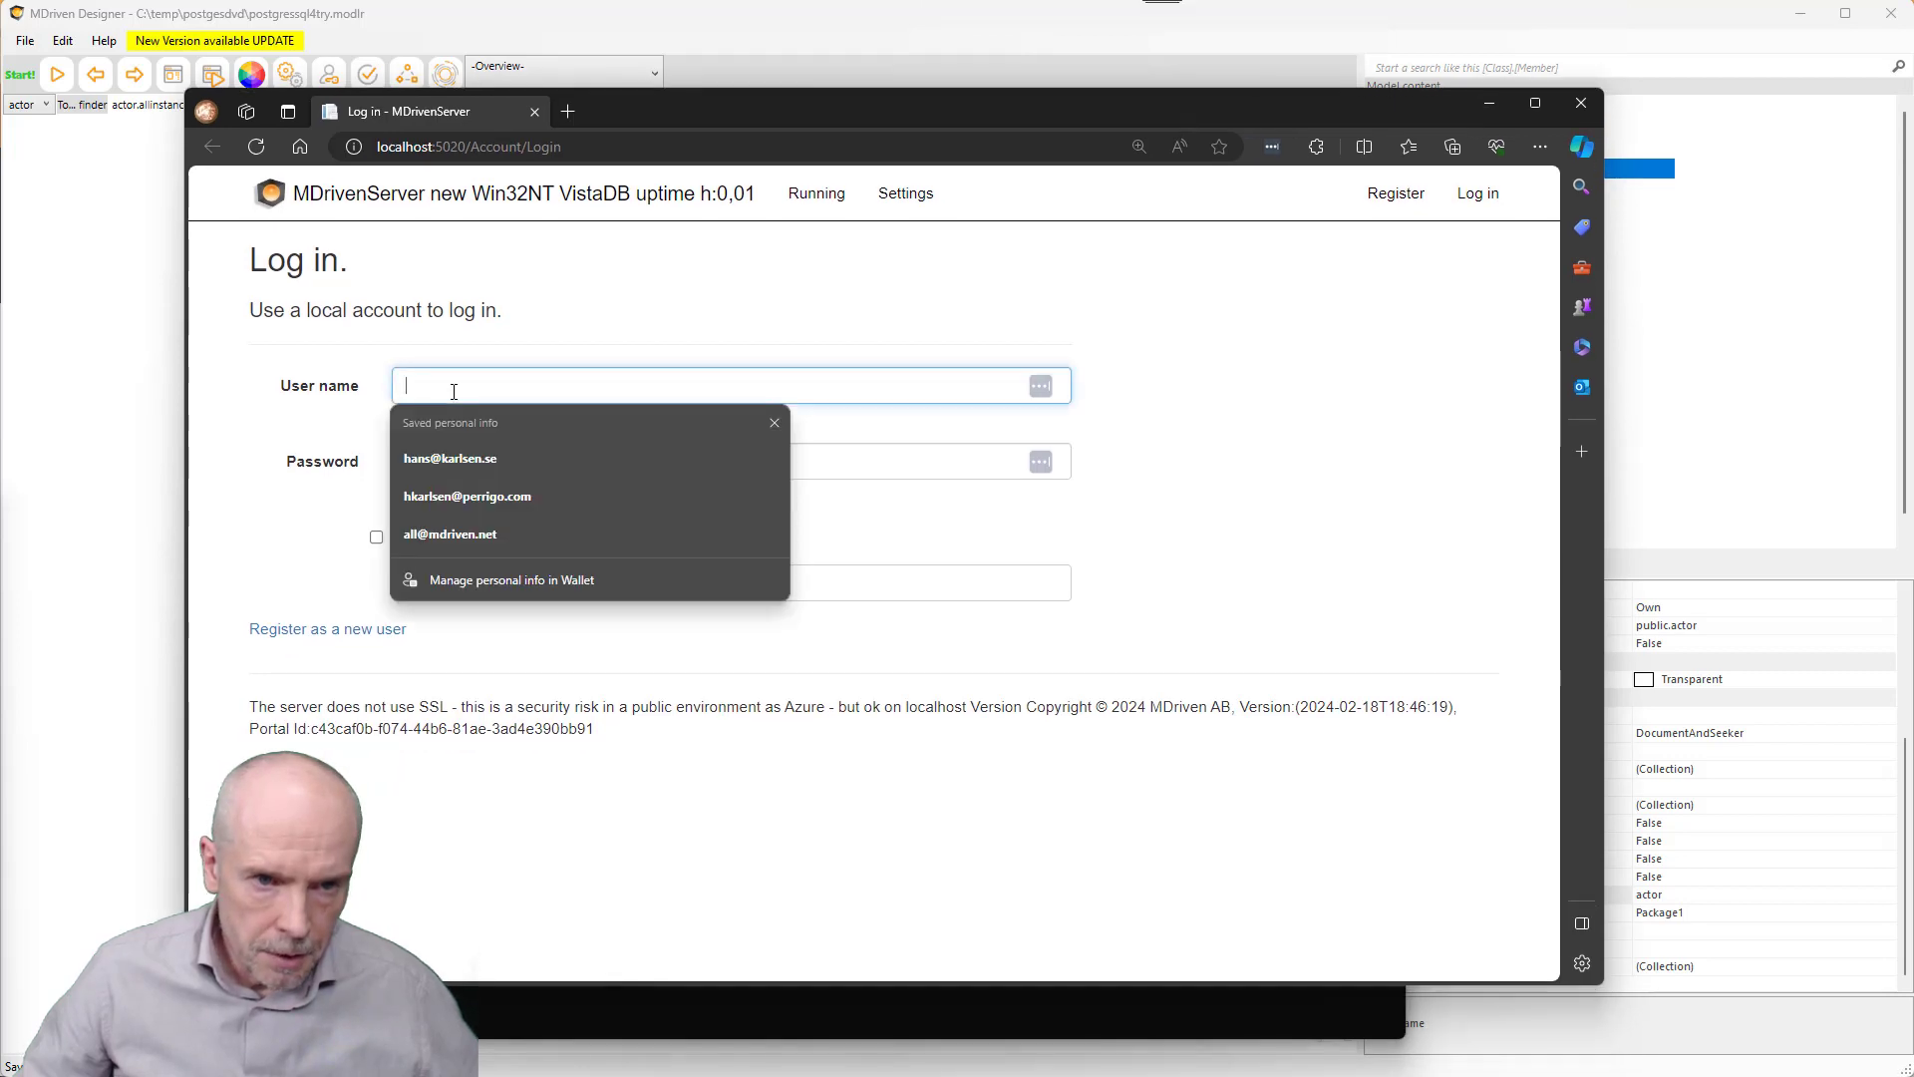
{"action": "type", "text": "a"}
{"action": "key", "text": "Tab"}
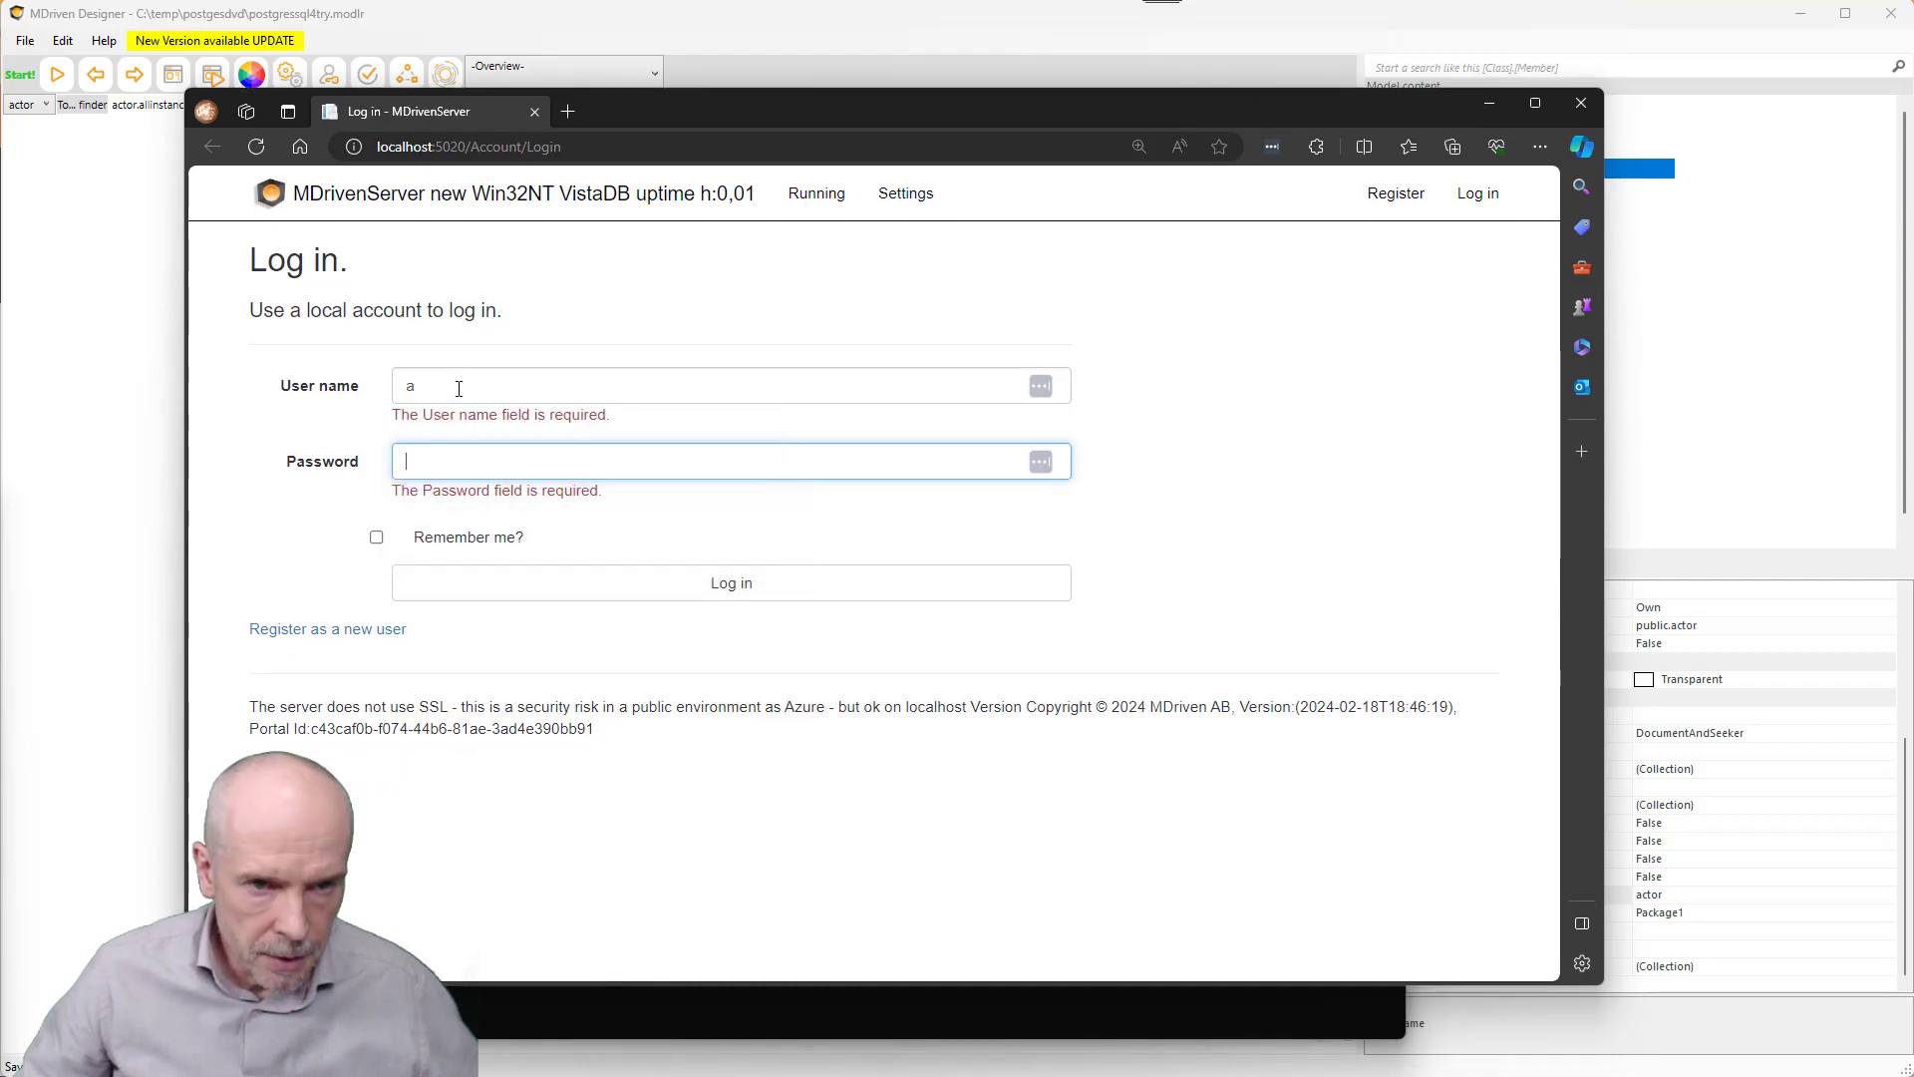
{"action": "type", "text": "123456"}
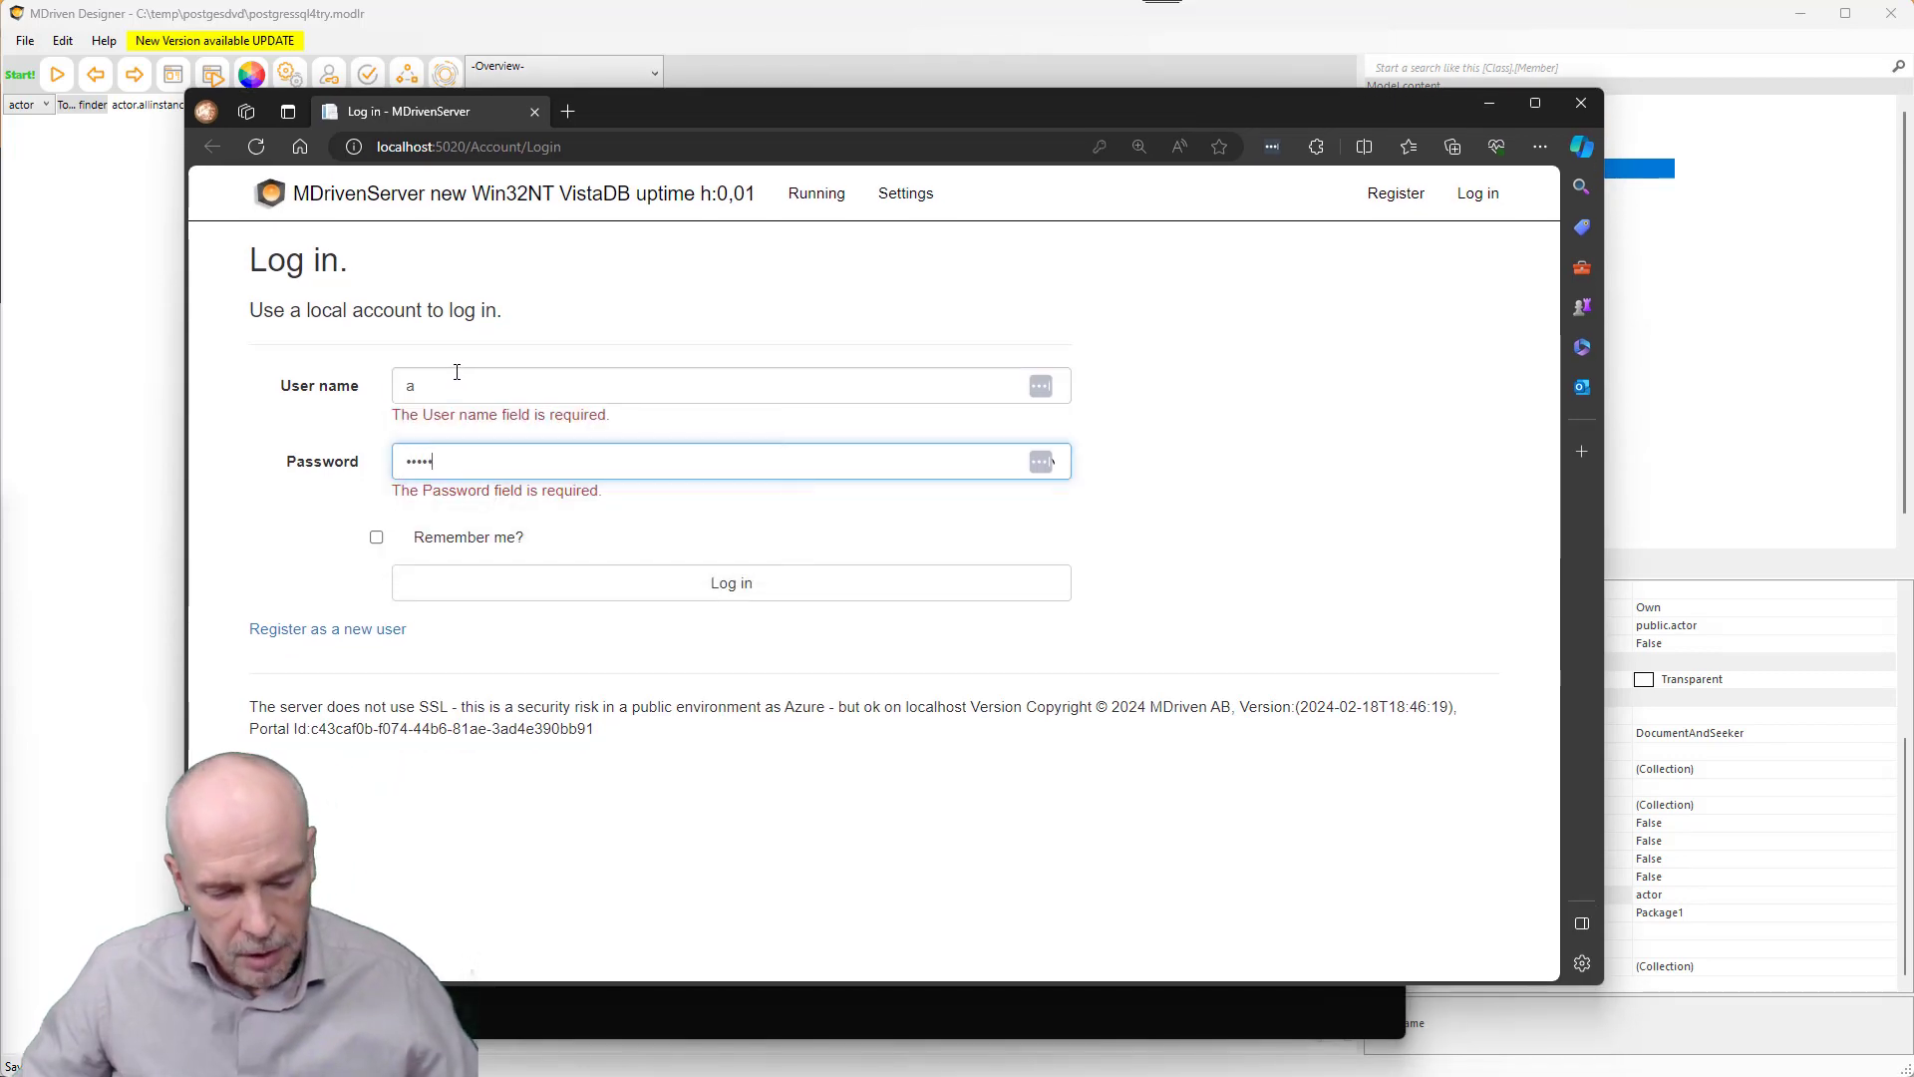
{"action": "left_click", "coordinate": [815, 586]}
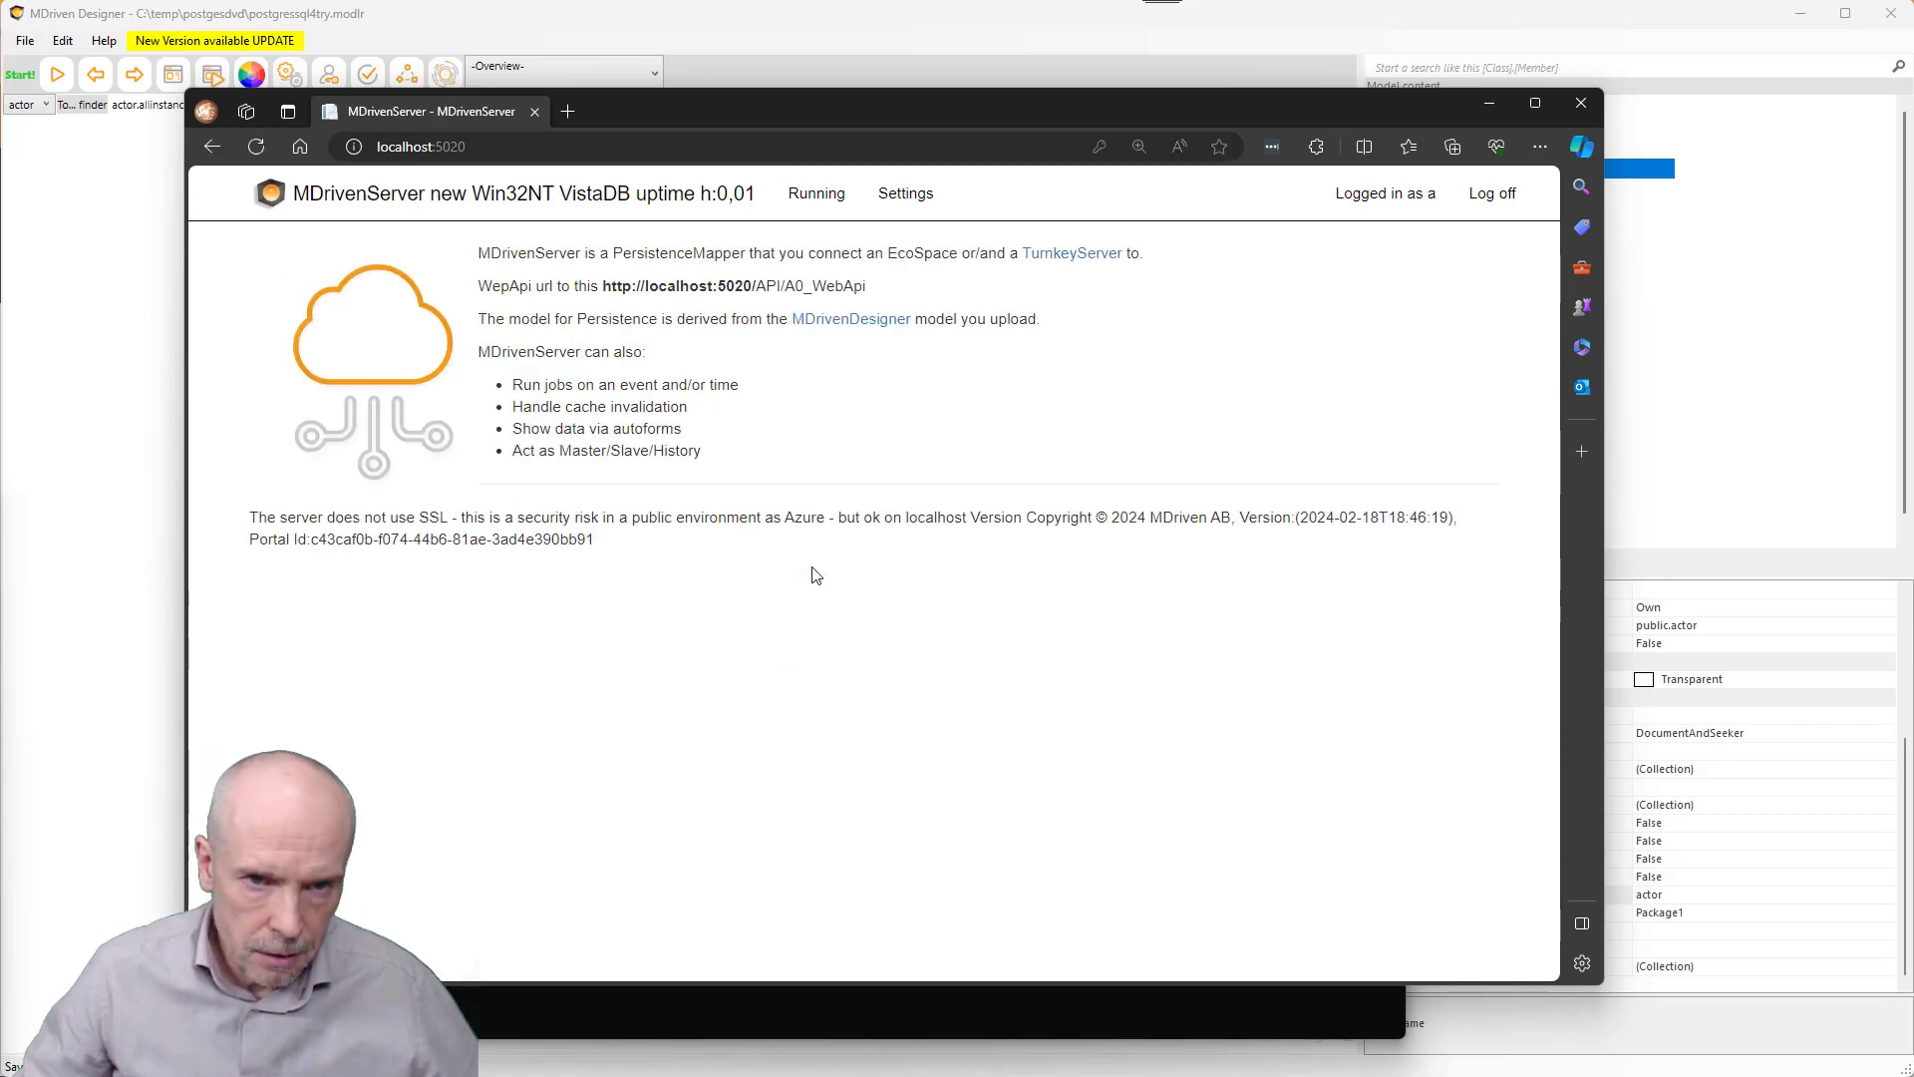
- Open the Running > Model admin page and tick Is Reversed DB
{"action": "left_click", "coordinate": [816, 194]}
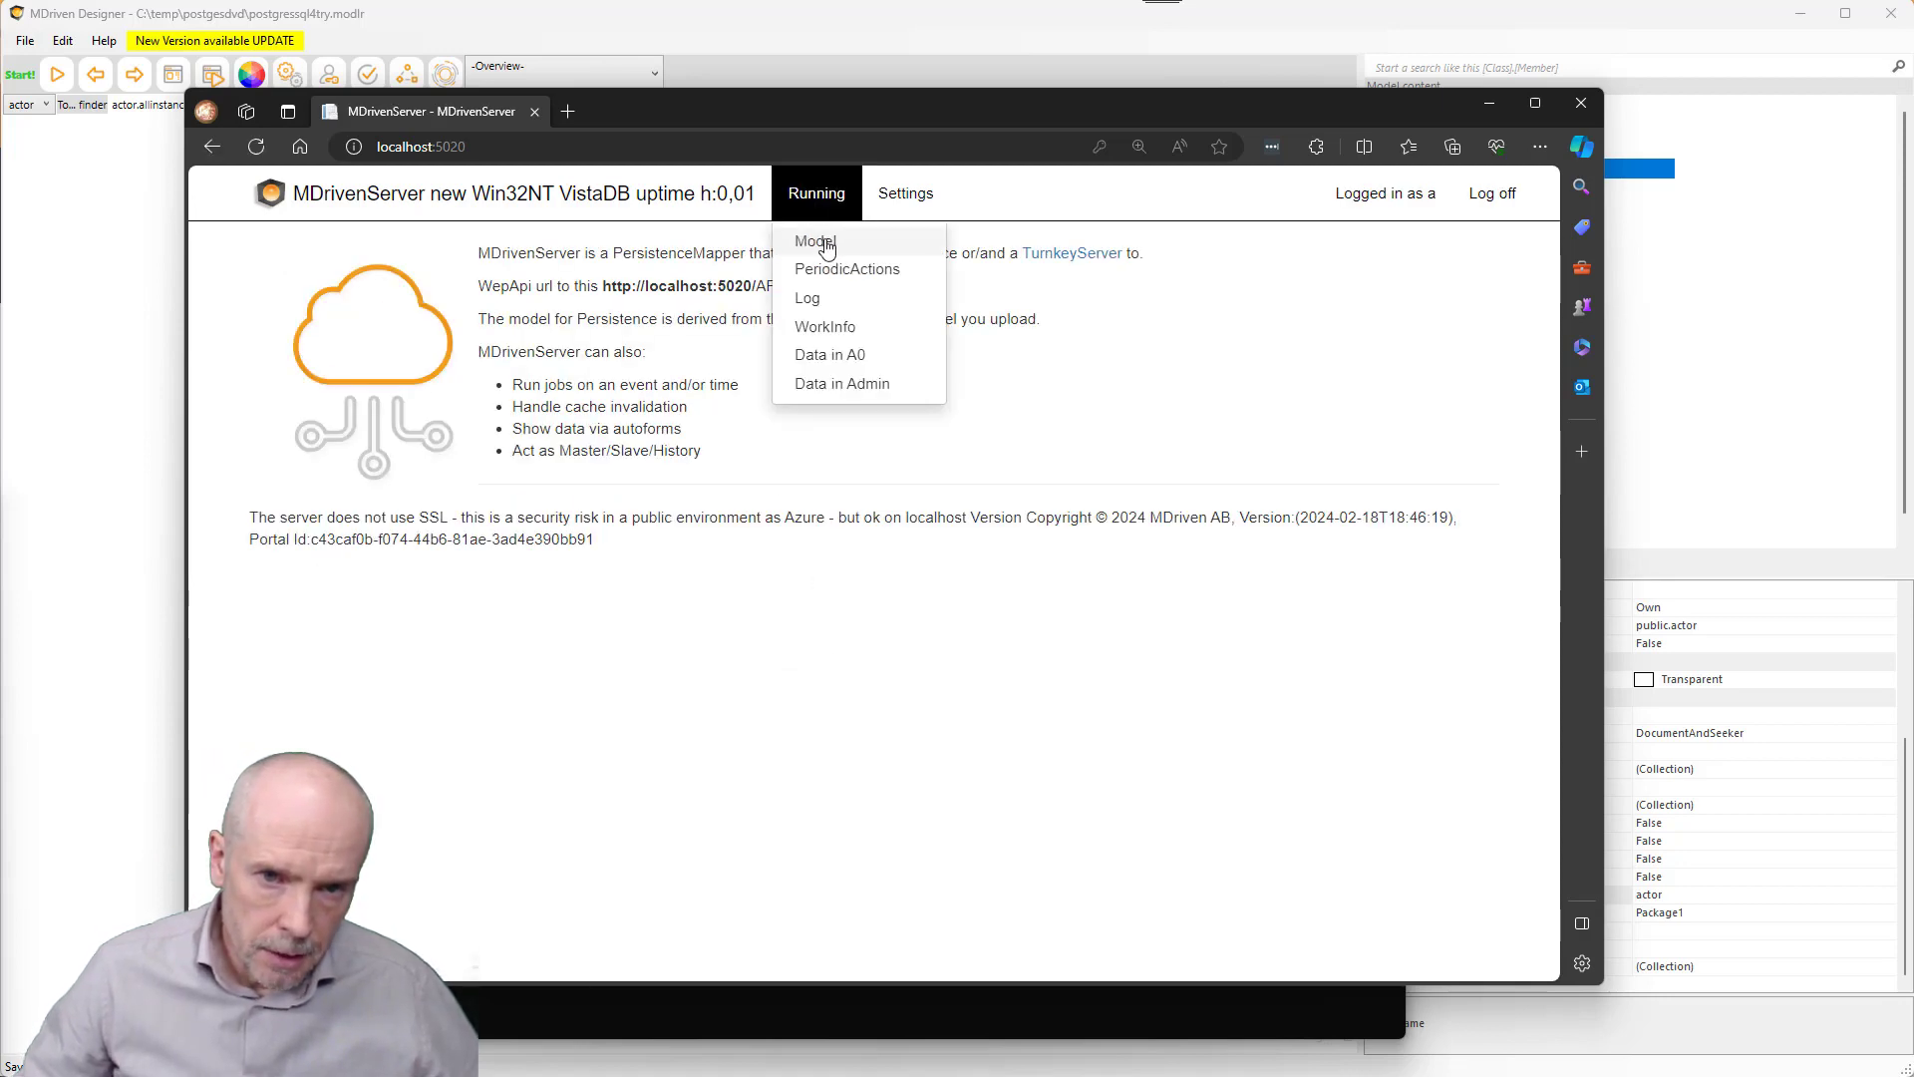
{"action": "left_click", "coordinate": [824, 244]}
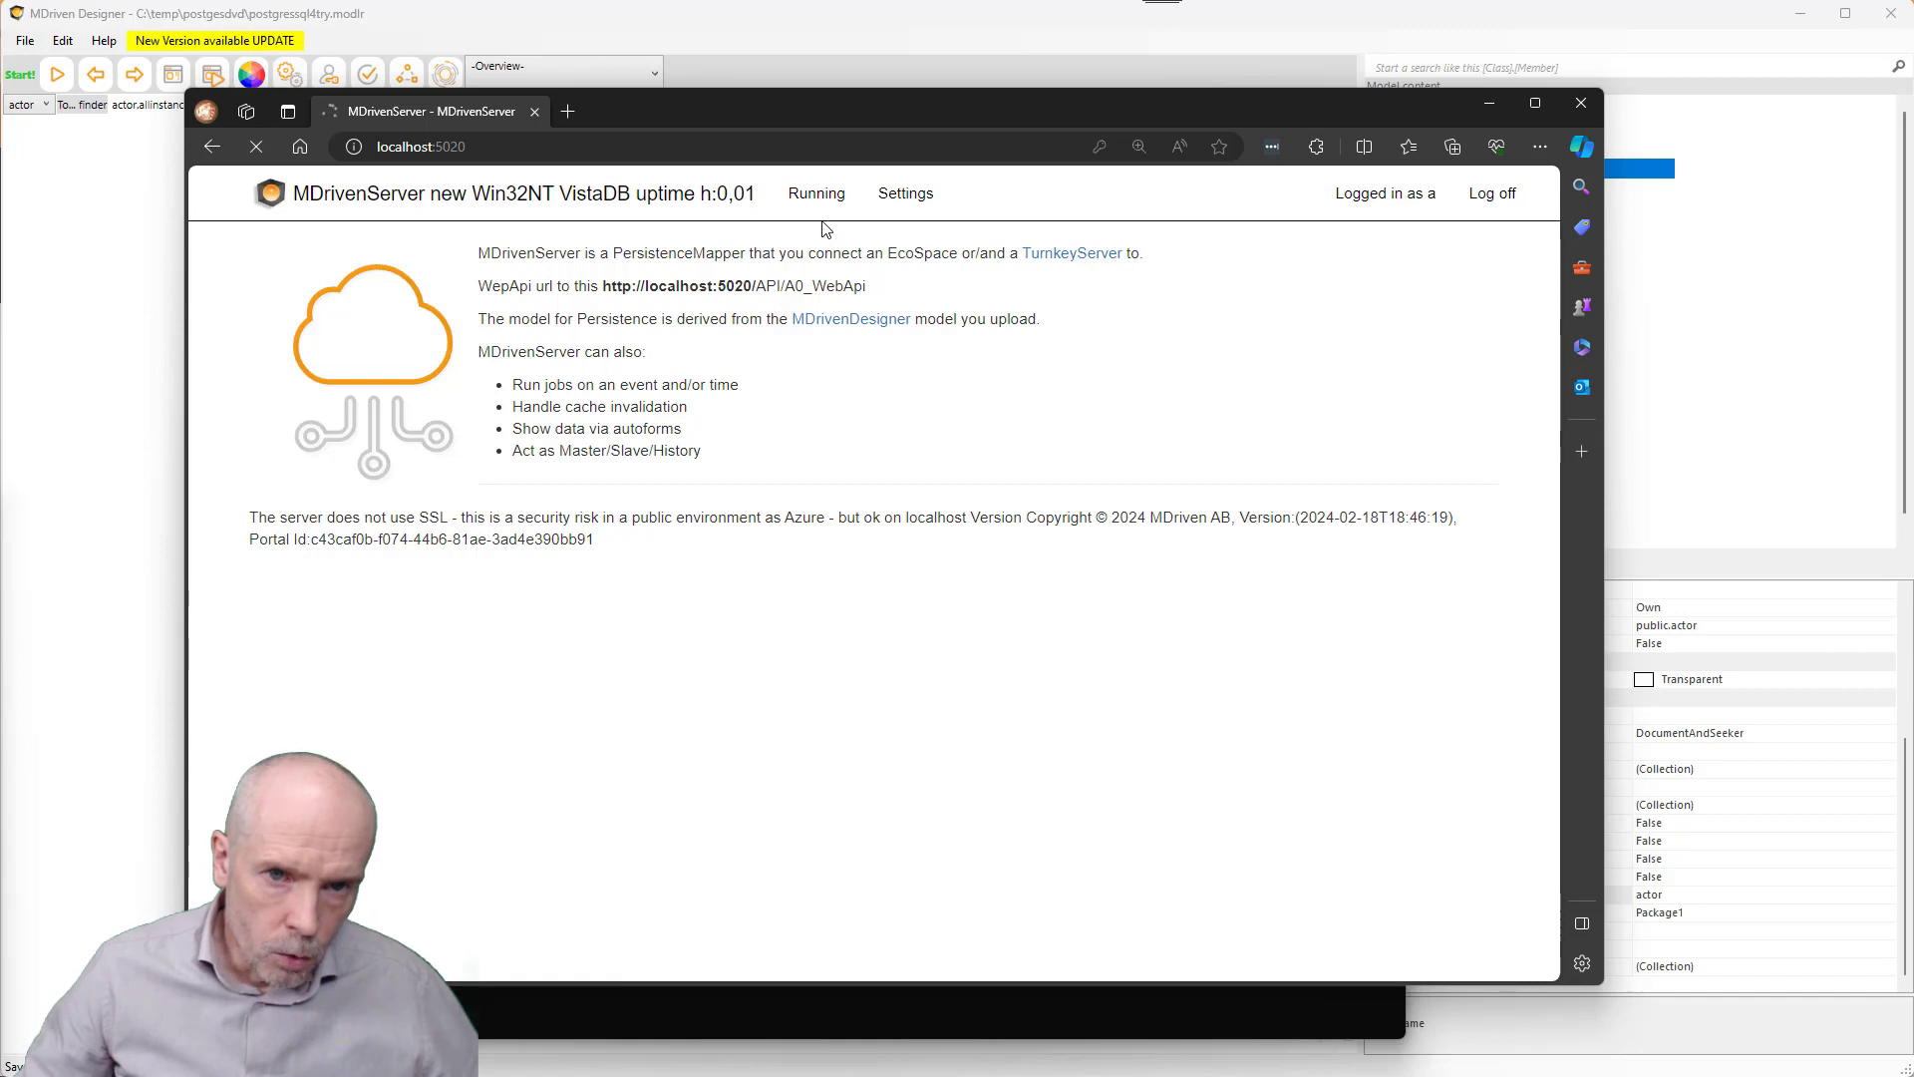
{"action": "left_click", "coordinate": [813, 193]}
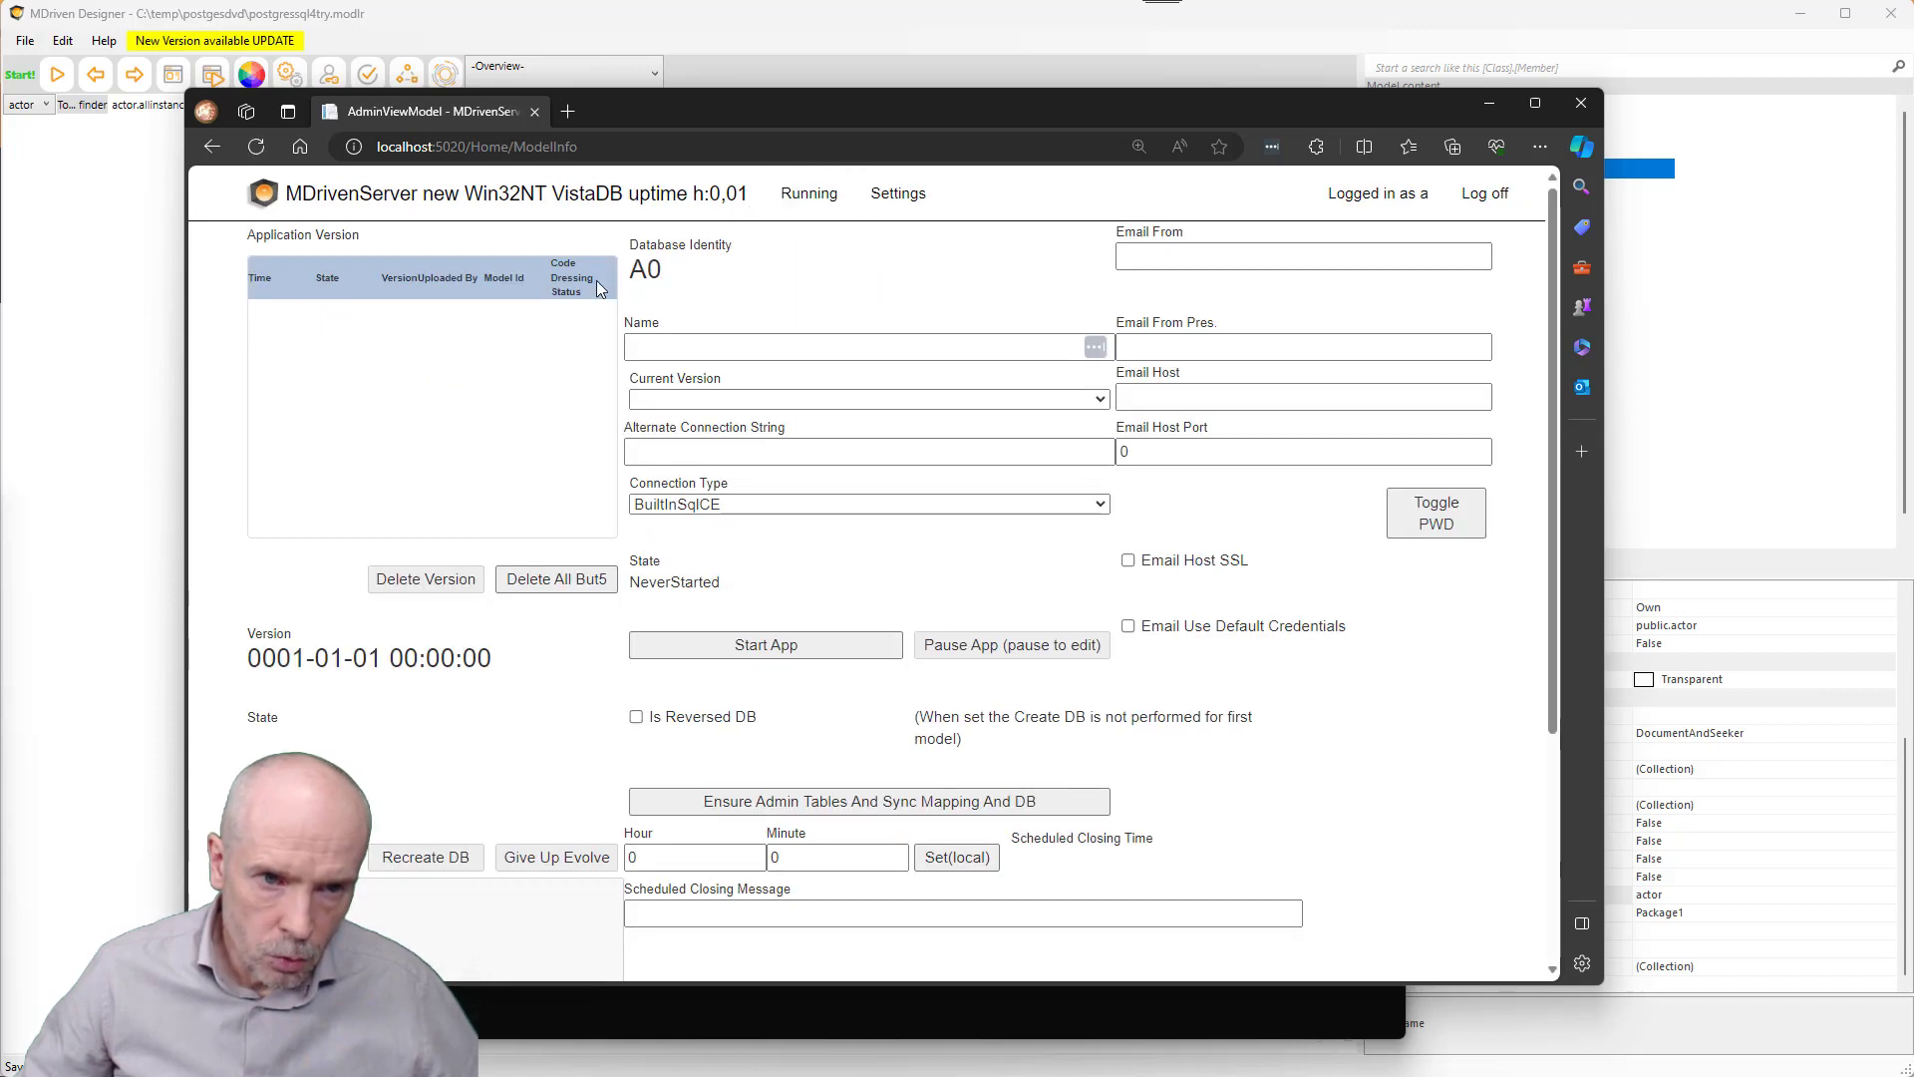
{"action": "left_click", "coordinate": [636, 717]}
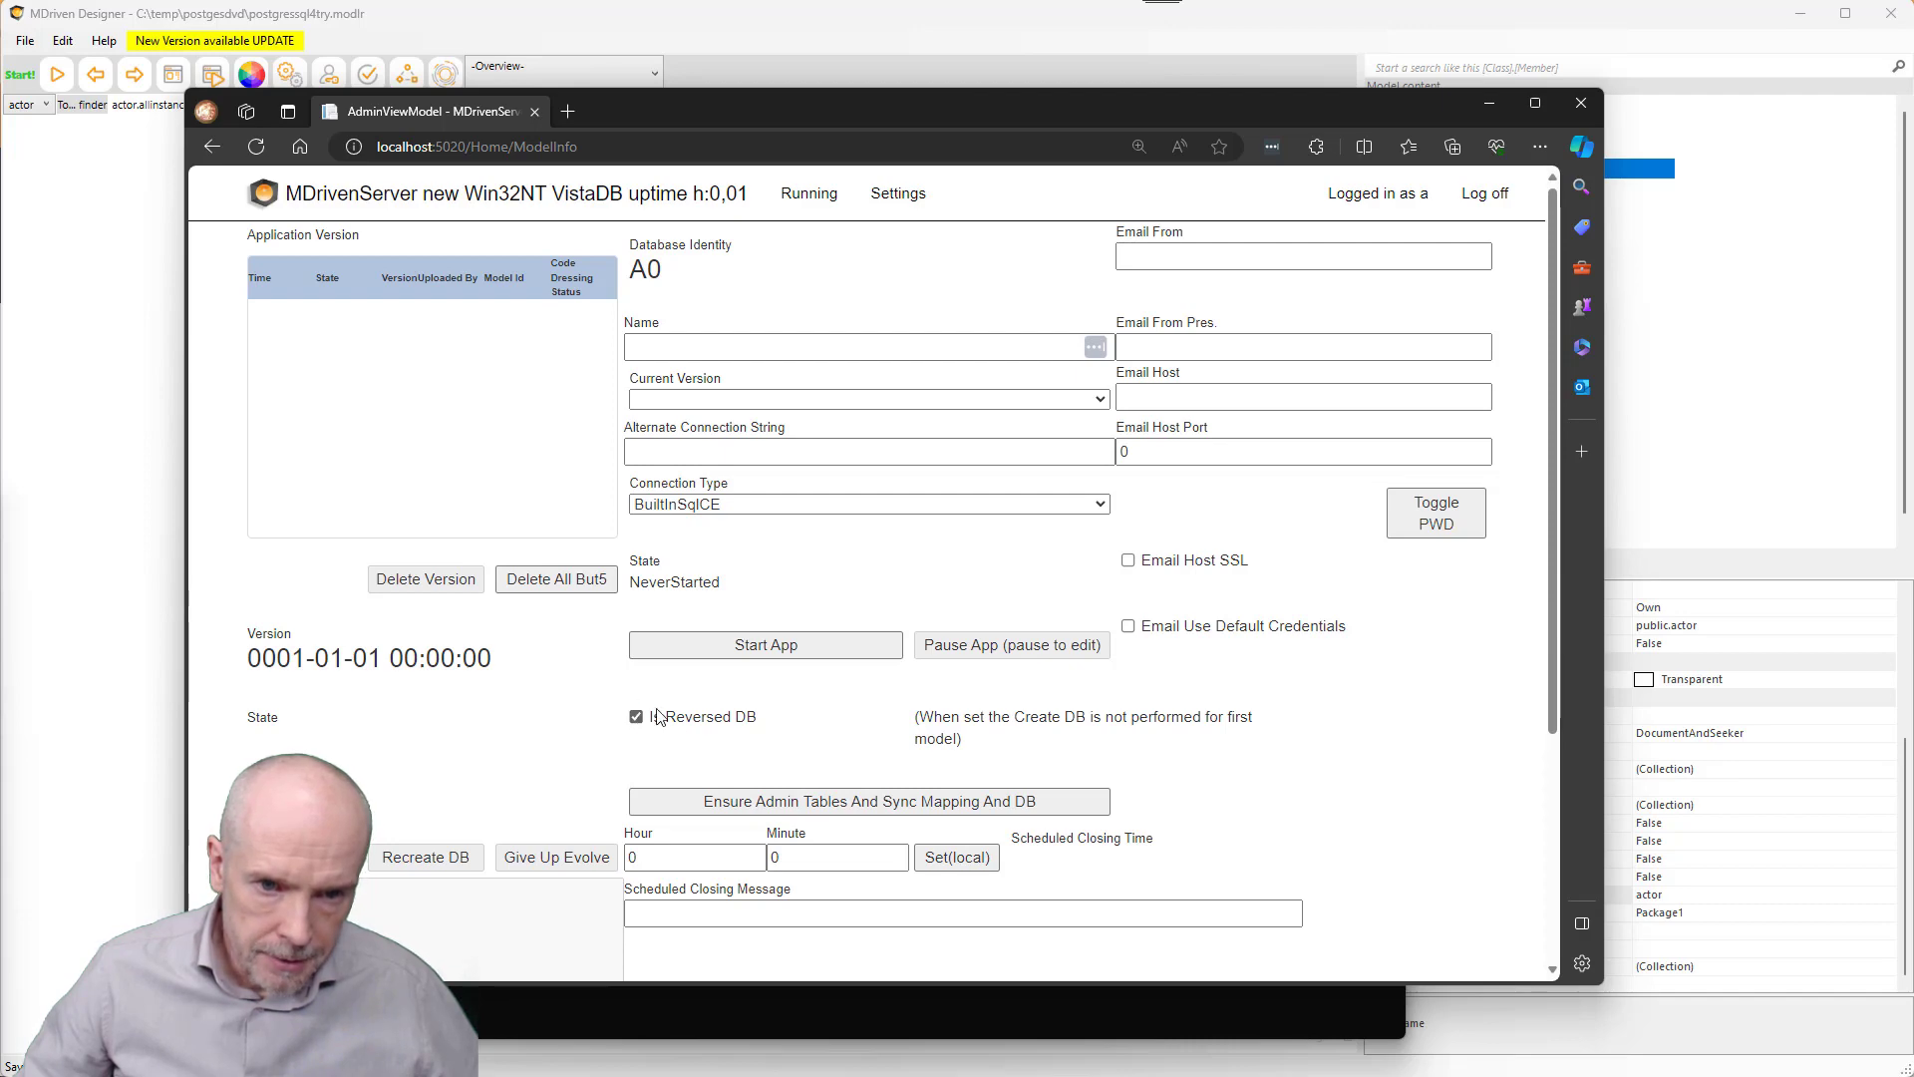
- Review the note about skipping database creation, then select the Alternate Connection String field
{"action": "scroll", "coordinate": [632, 706], "scroll_direction": "down", "scroll_amount": 1}
{"action": "scroll", "coordinate": [632, 707], "scroll_direction": "down", "scroll_amount": 3}
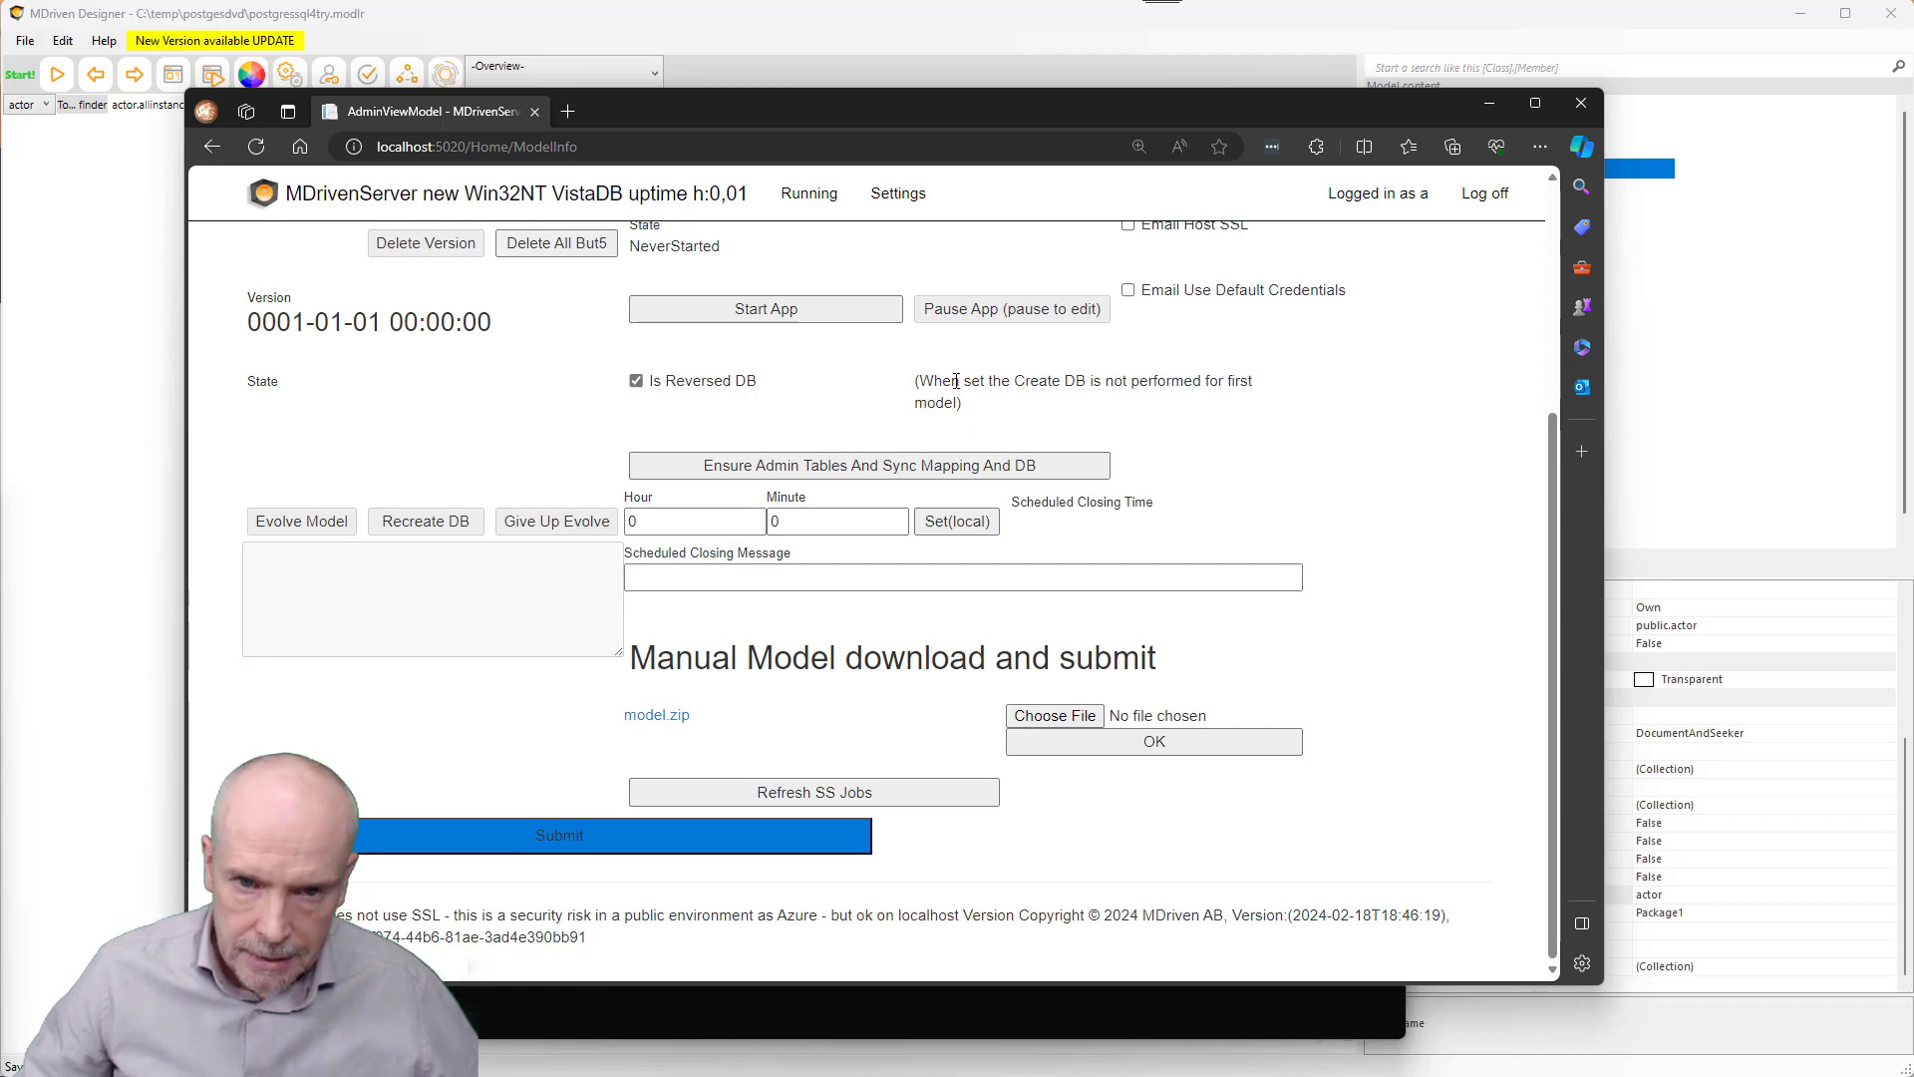
{"action": "mouse_move", "coordinate": [951, 380]}
{"action": "left_mouse_down"}
{"action": "mouse_move", "coordinate": [1095, 381]}
{"action": "mouse_move", "coordinate": [957, 403]}
{"action": "left_mouse_up"}
{"action": "scroll", "coordinate": [598, 389], "scroll_direction": "up", "scroll_amount": 3}
{"action": "scroll", "coordinate": [469, 339], "scroll_direction": "down", "scroll_amount": 3}
{"action": "scroll", "coordinate": [462, 333], "scroll_direction": "up", "scroll_amount": 3}
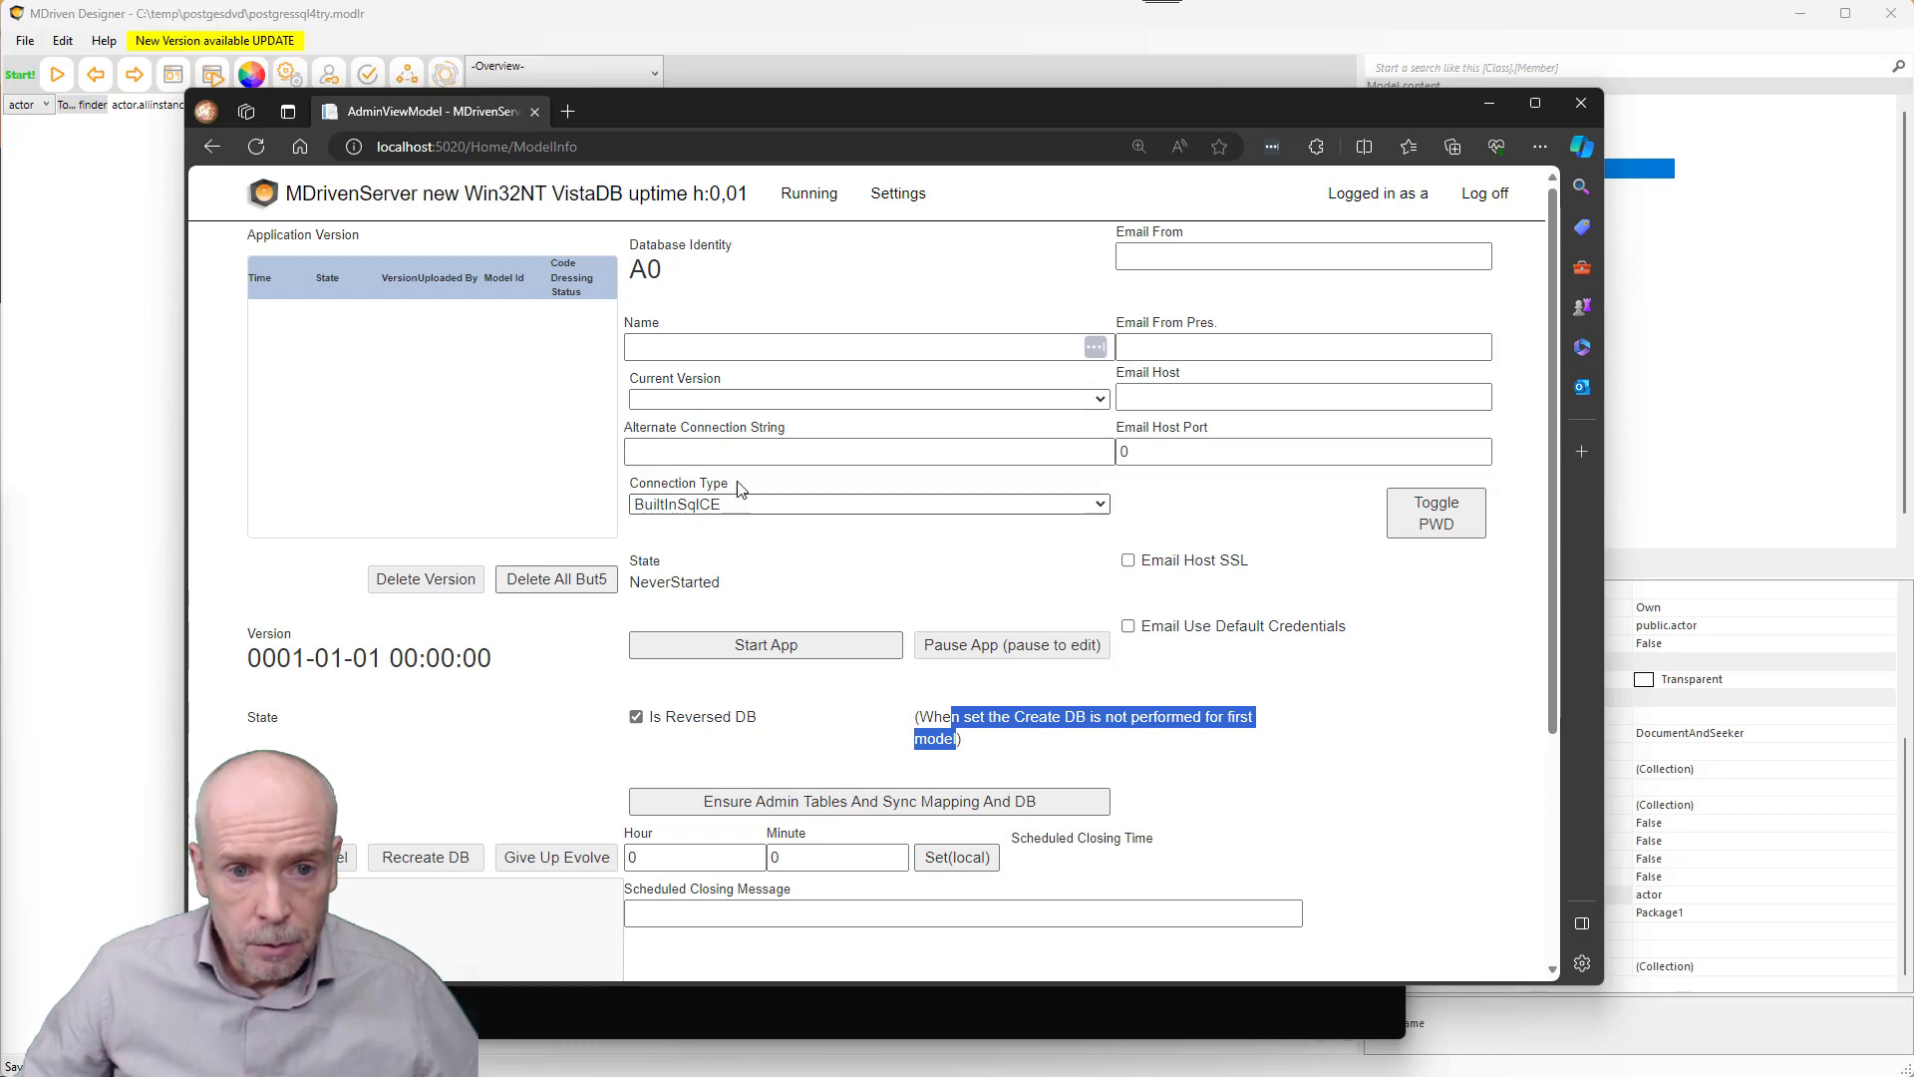
{"action": "left_click", "coordinate": [726, 452]}
{"action": "key", "text": "super+Tab"}
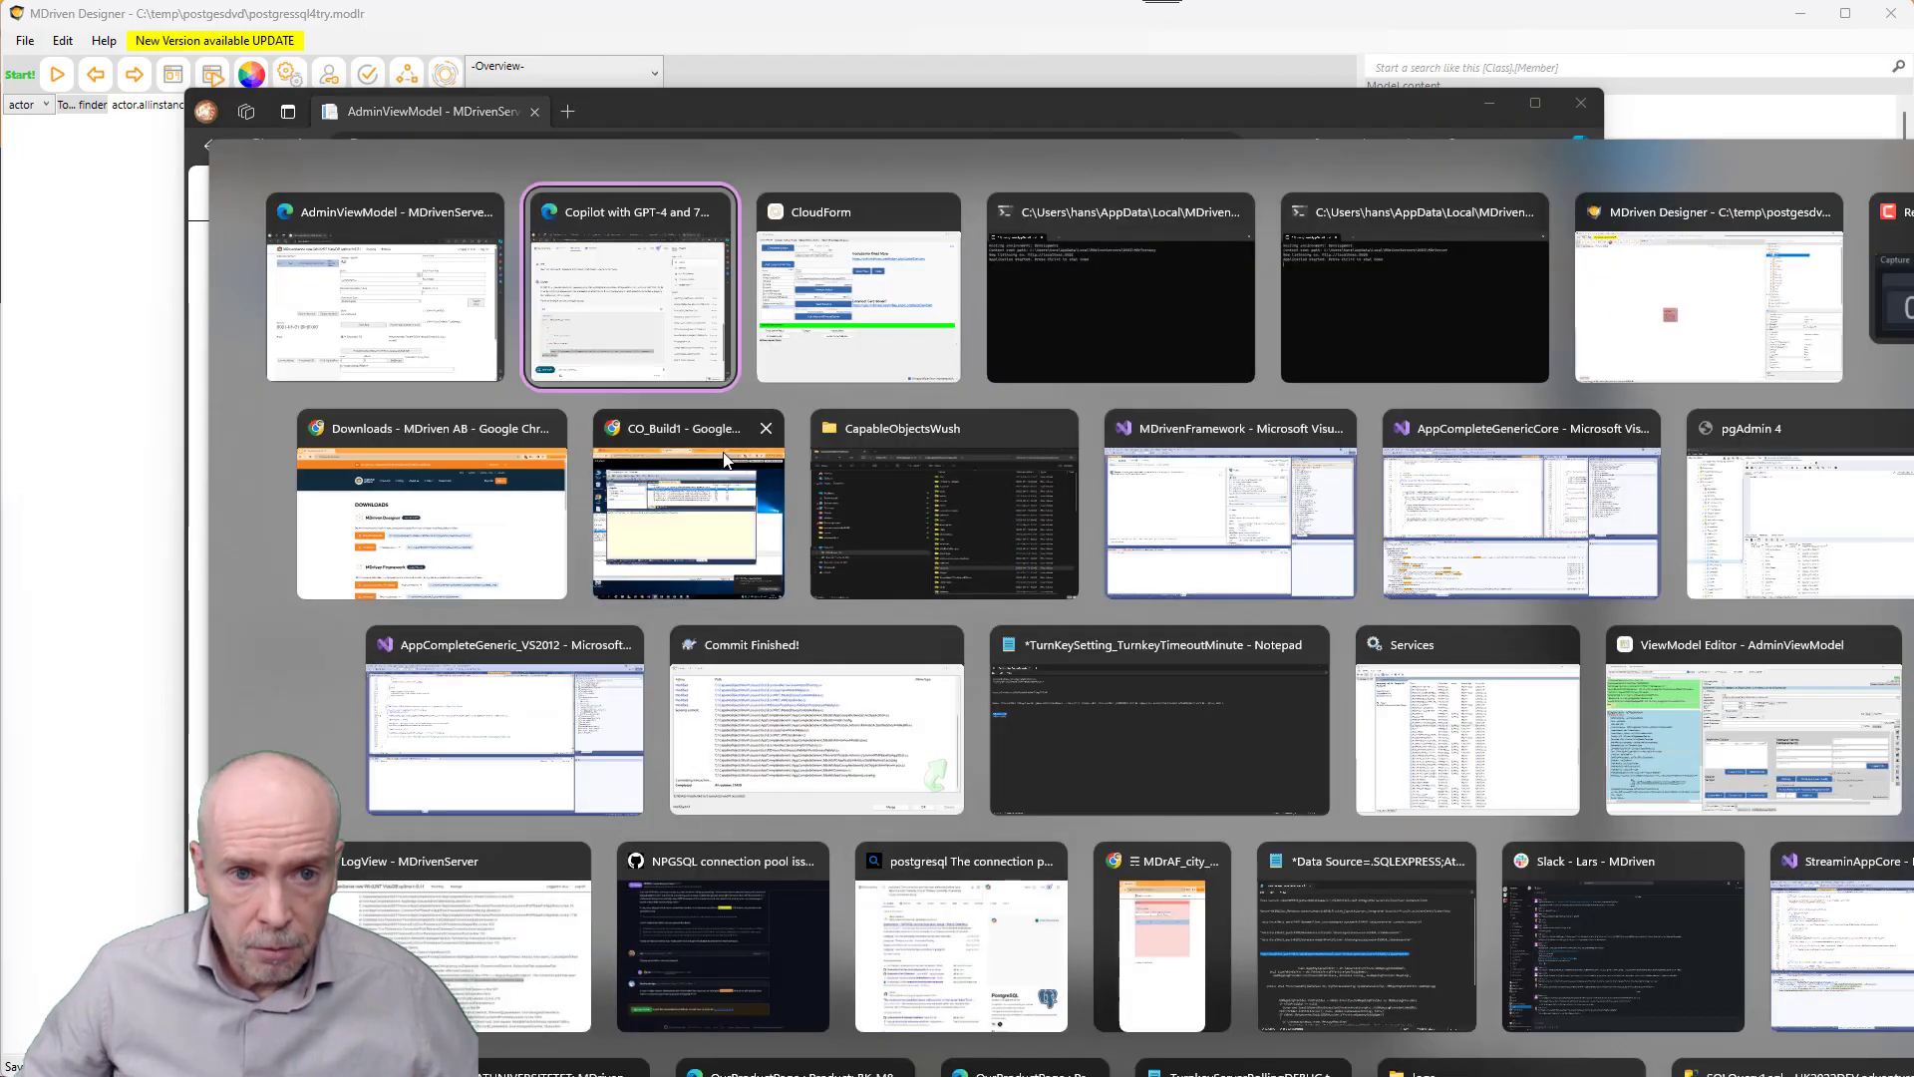
- In MDriven Designer, open Reverse database to model from Package1's Functions menu
{"action": "key", "text": "Right"}
{"action": "key", "text": "Right"}
{"action": "key", "text": "Right"}
{"action": "key", "text": "Right"}
{"action": "key", "text": "Return"}
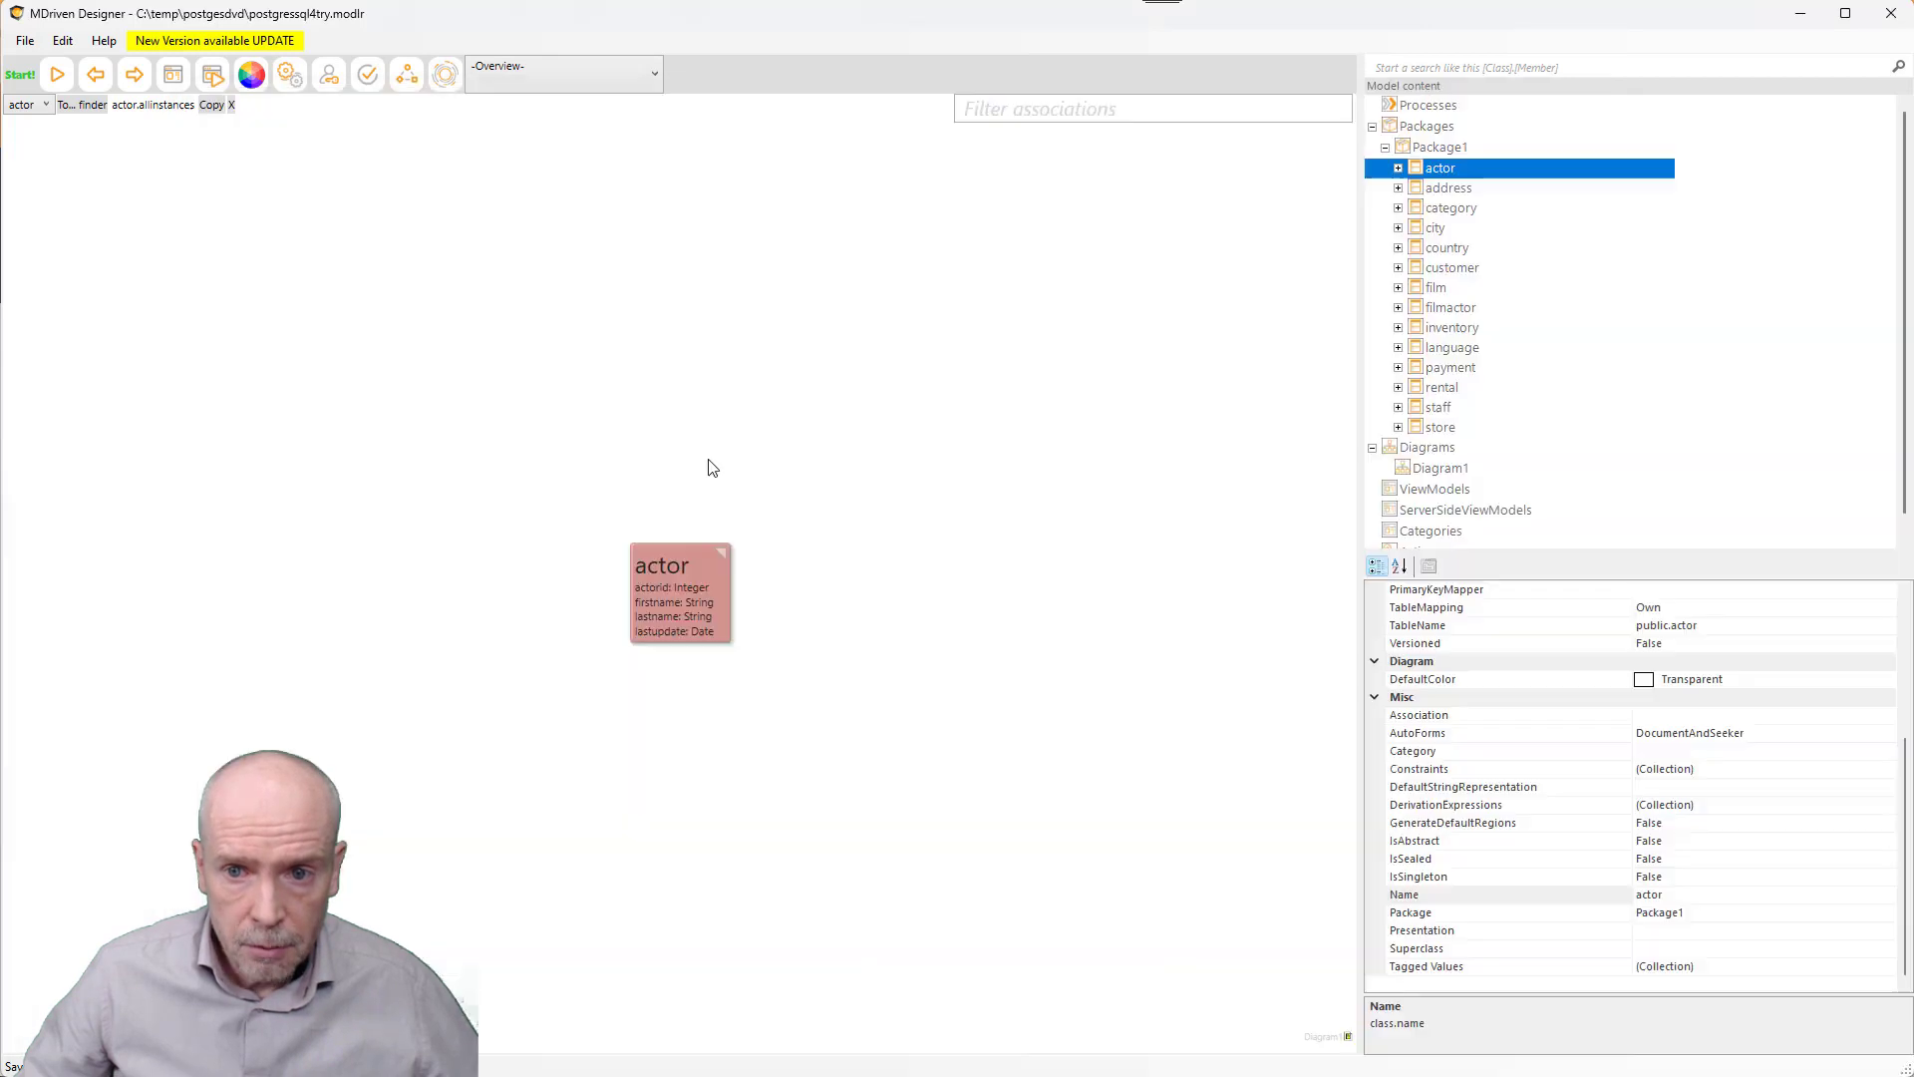
{"action": "left_click", "coordinate": [1446, 147]}
{"action": "right_click", "coordinate": [1440, 150]}
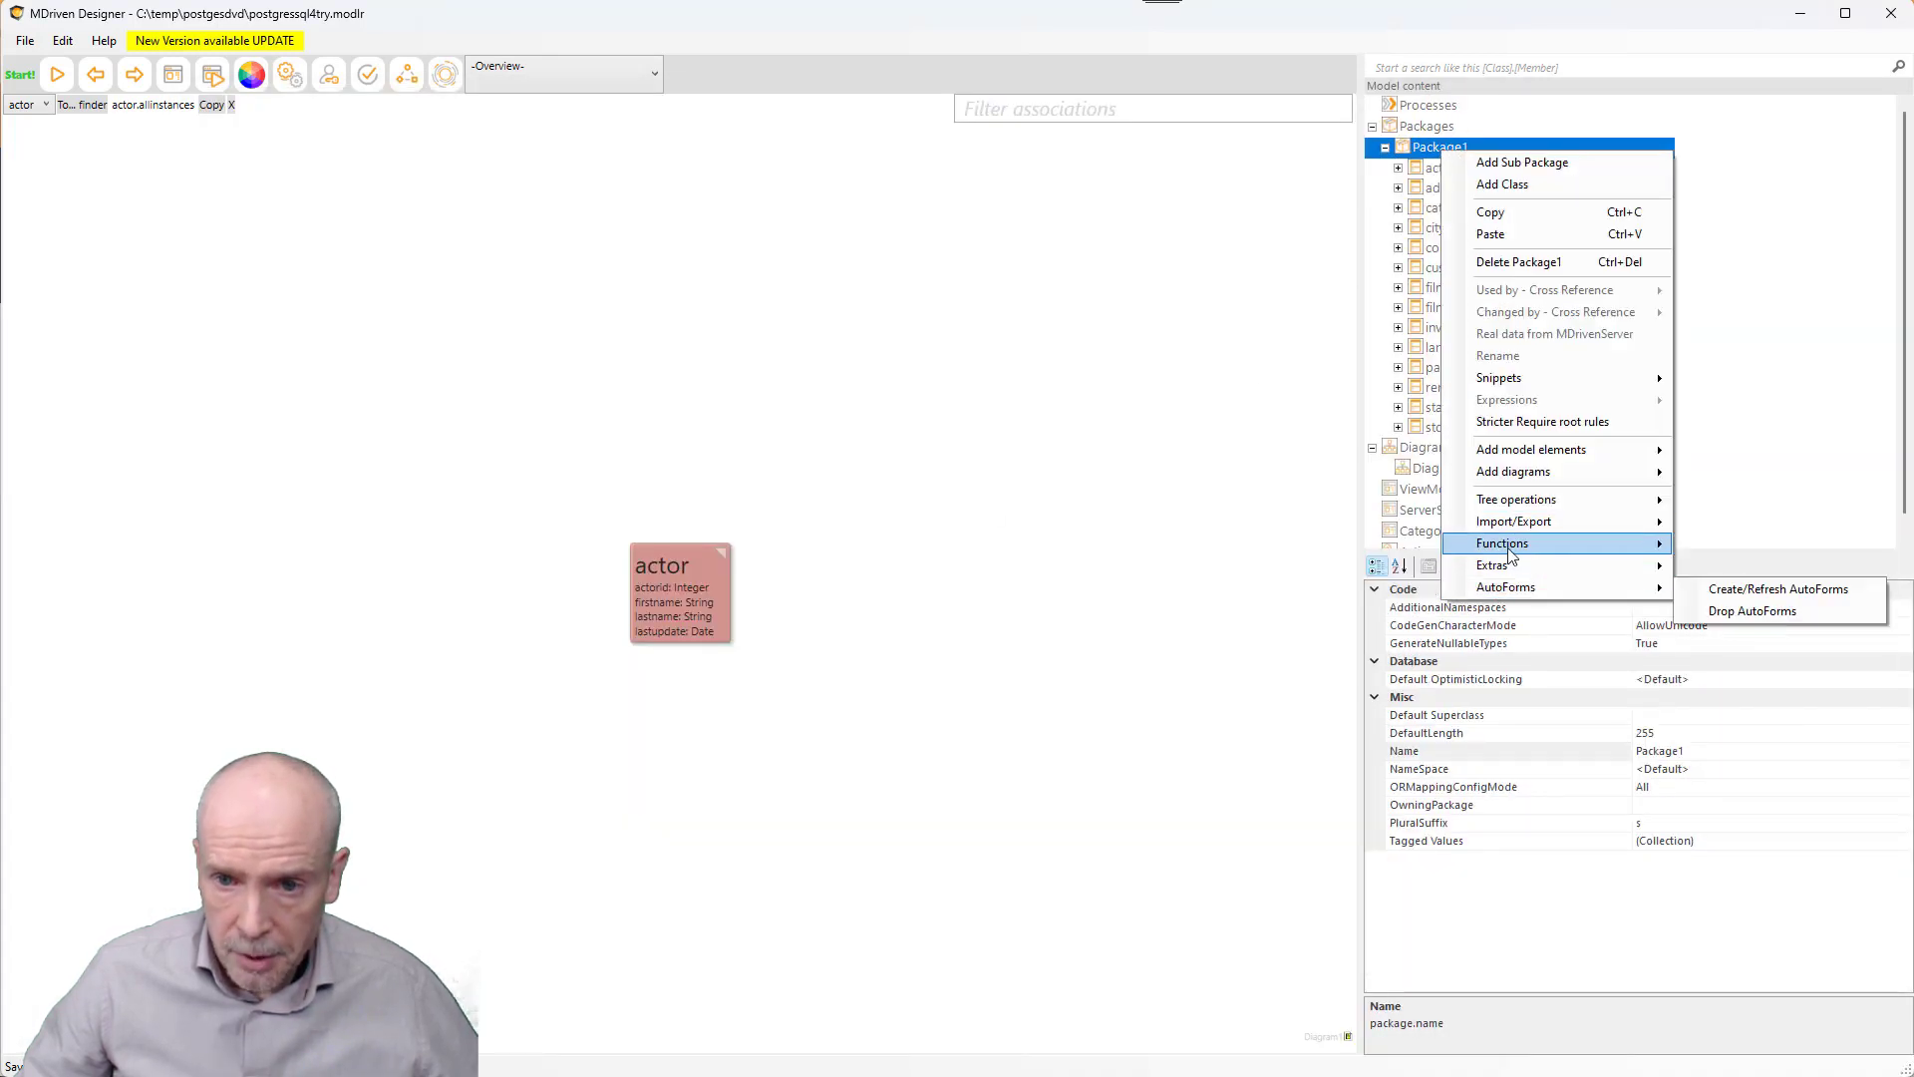
{"action": "mouse_move", "coordinate": [1515, 544]}
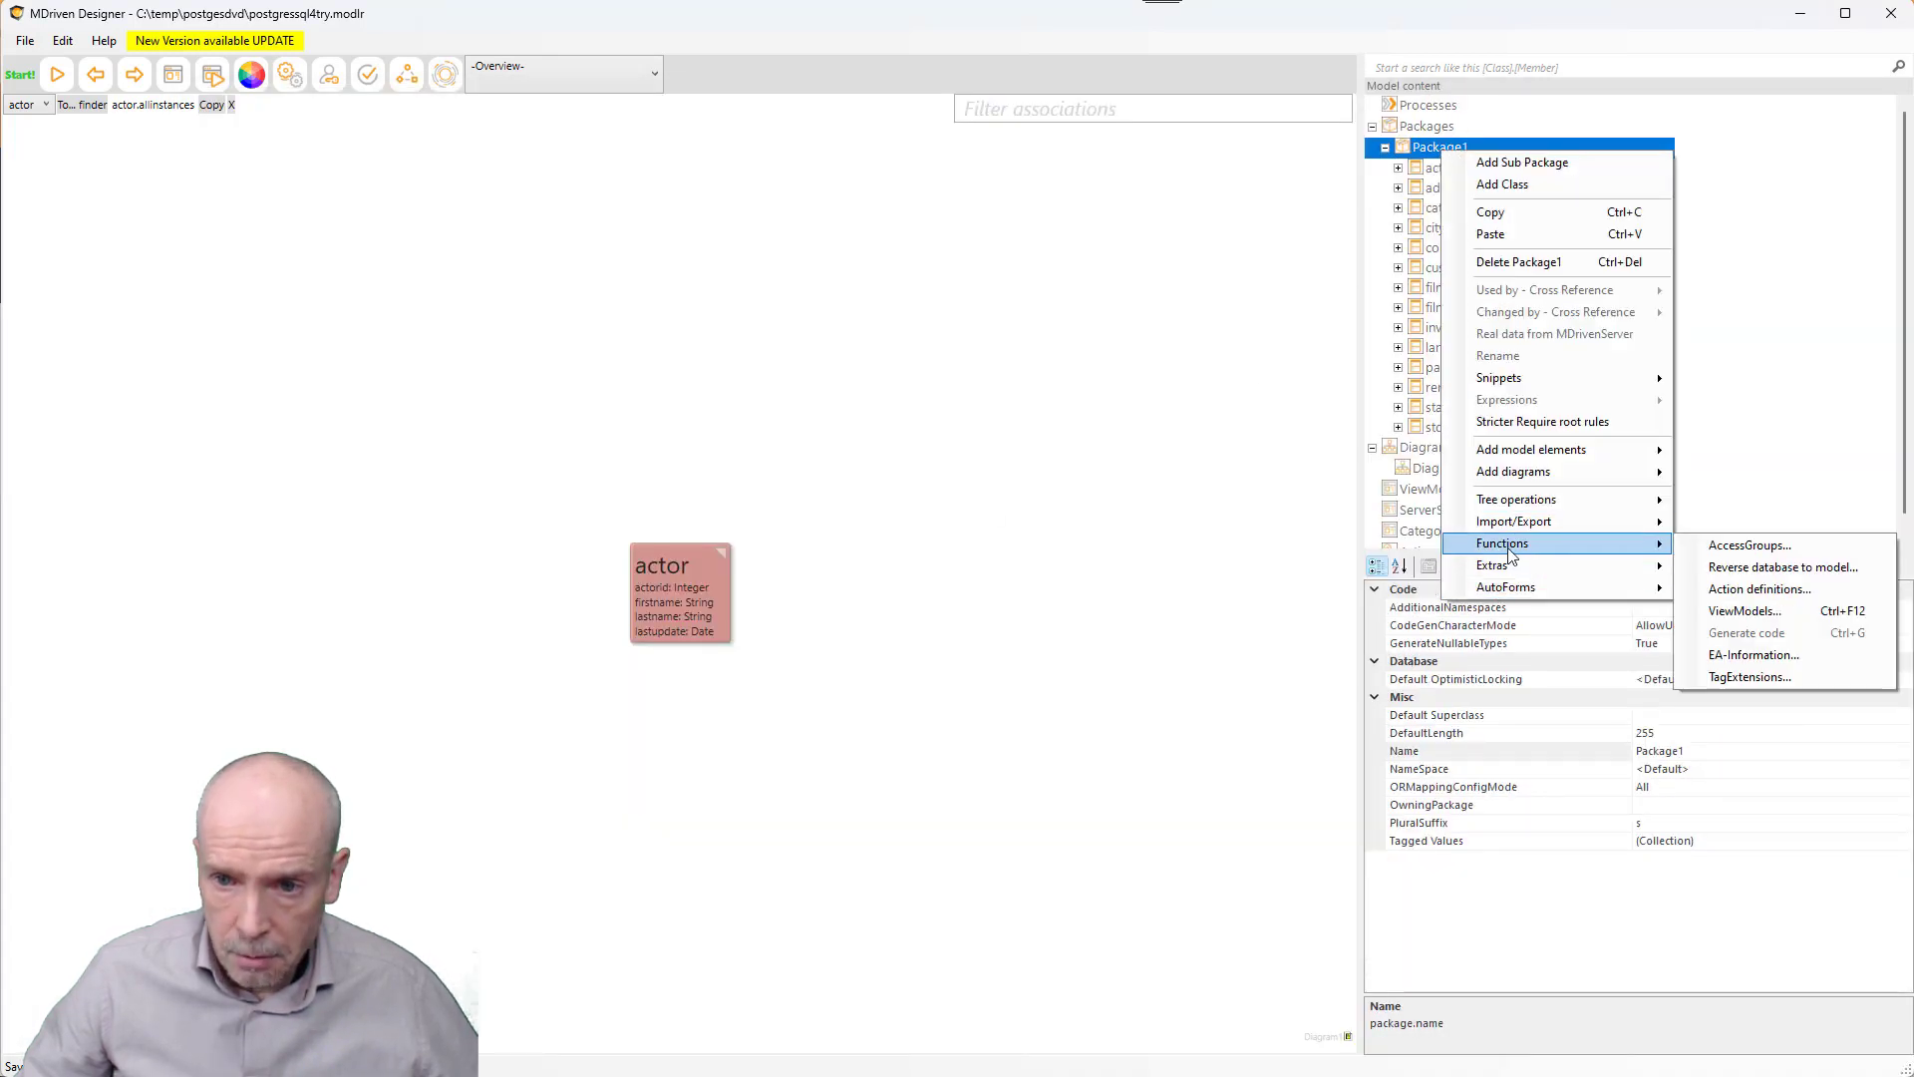
{"action": "left_click", "coordinate": [1784, 567]}
- Copy the newdvdrental ConnectionString, close the dialog, and return to the browser
{"action": "left_click", "coordinate": [575, 355]}
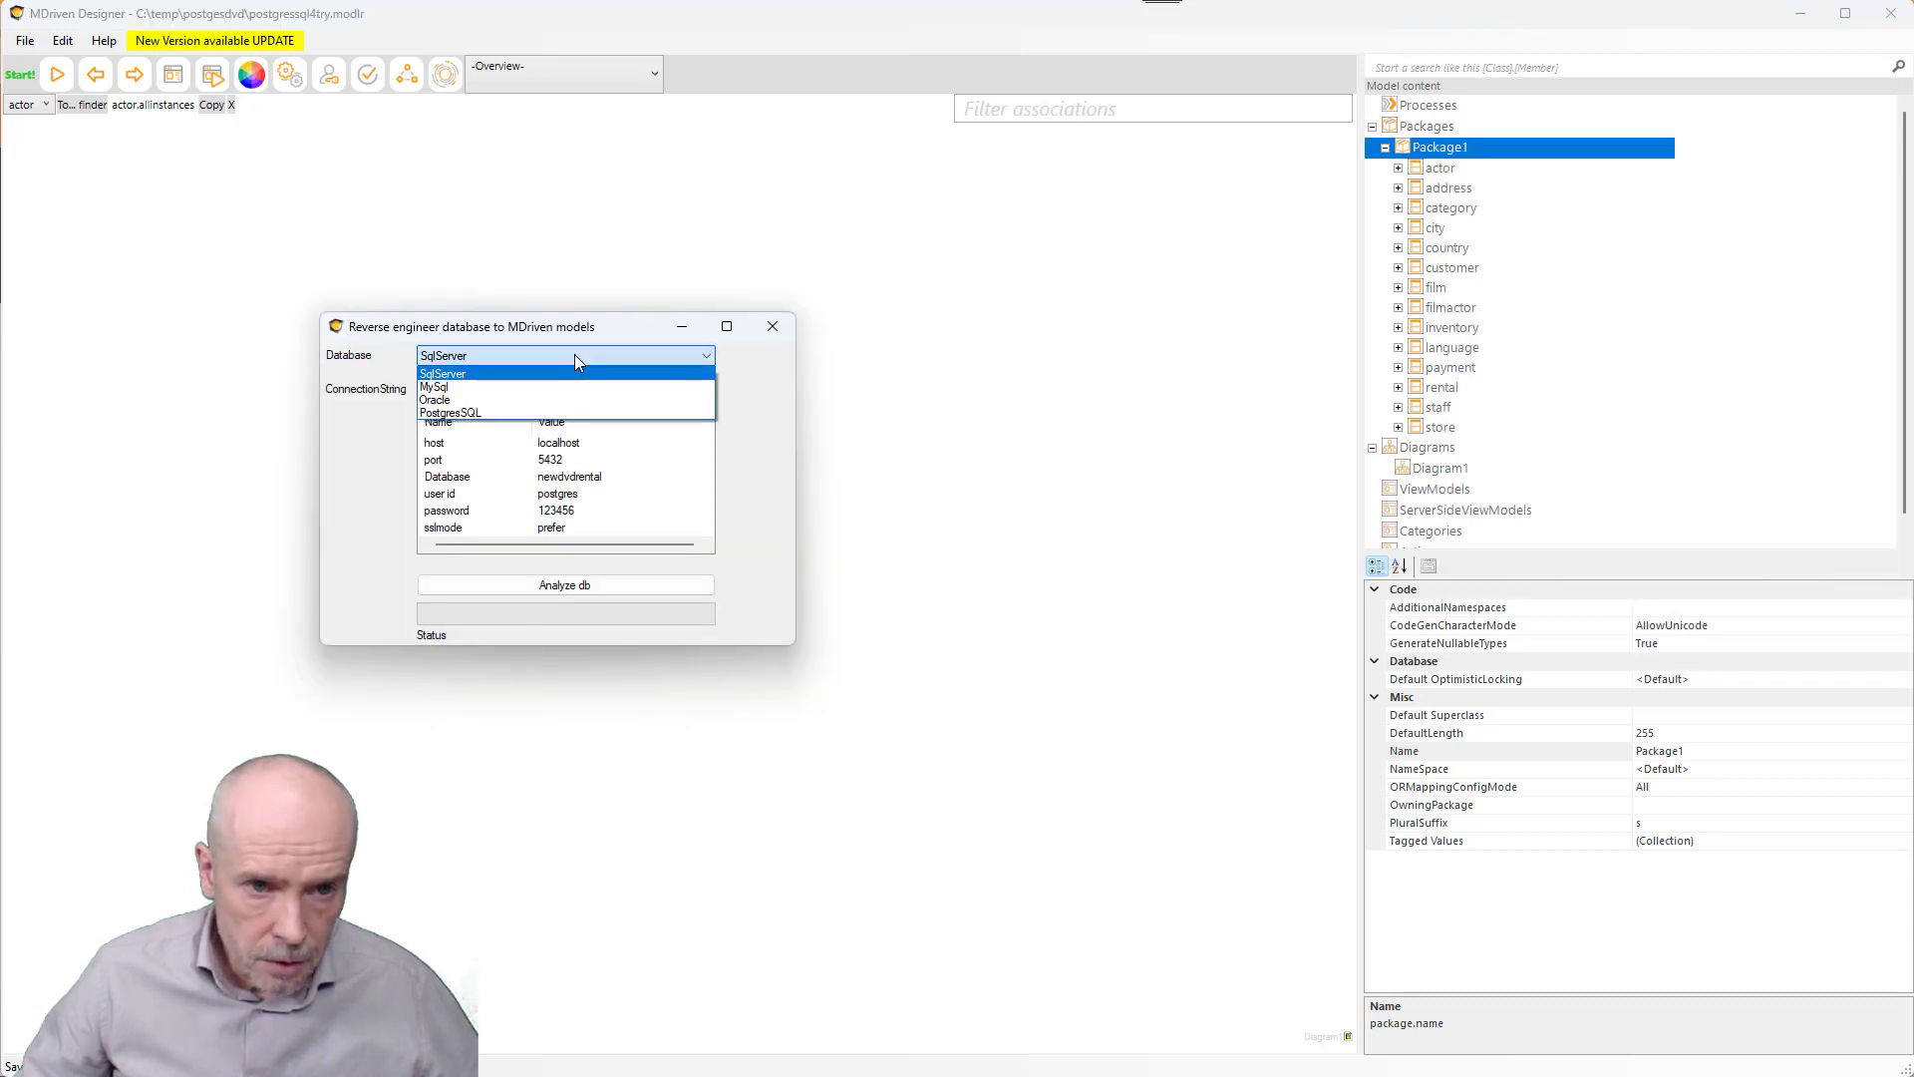
{"action": "left_click", "coordinate": [574, 355]}
{"action": "left_click", "coordinate": [560, 393]}
{"action": "key", "text": "ctrl+a"}
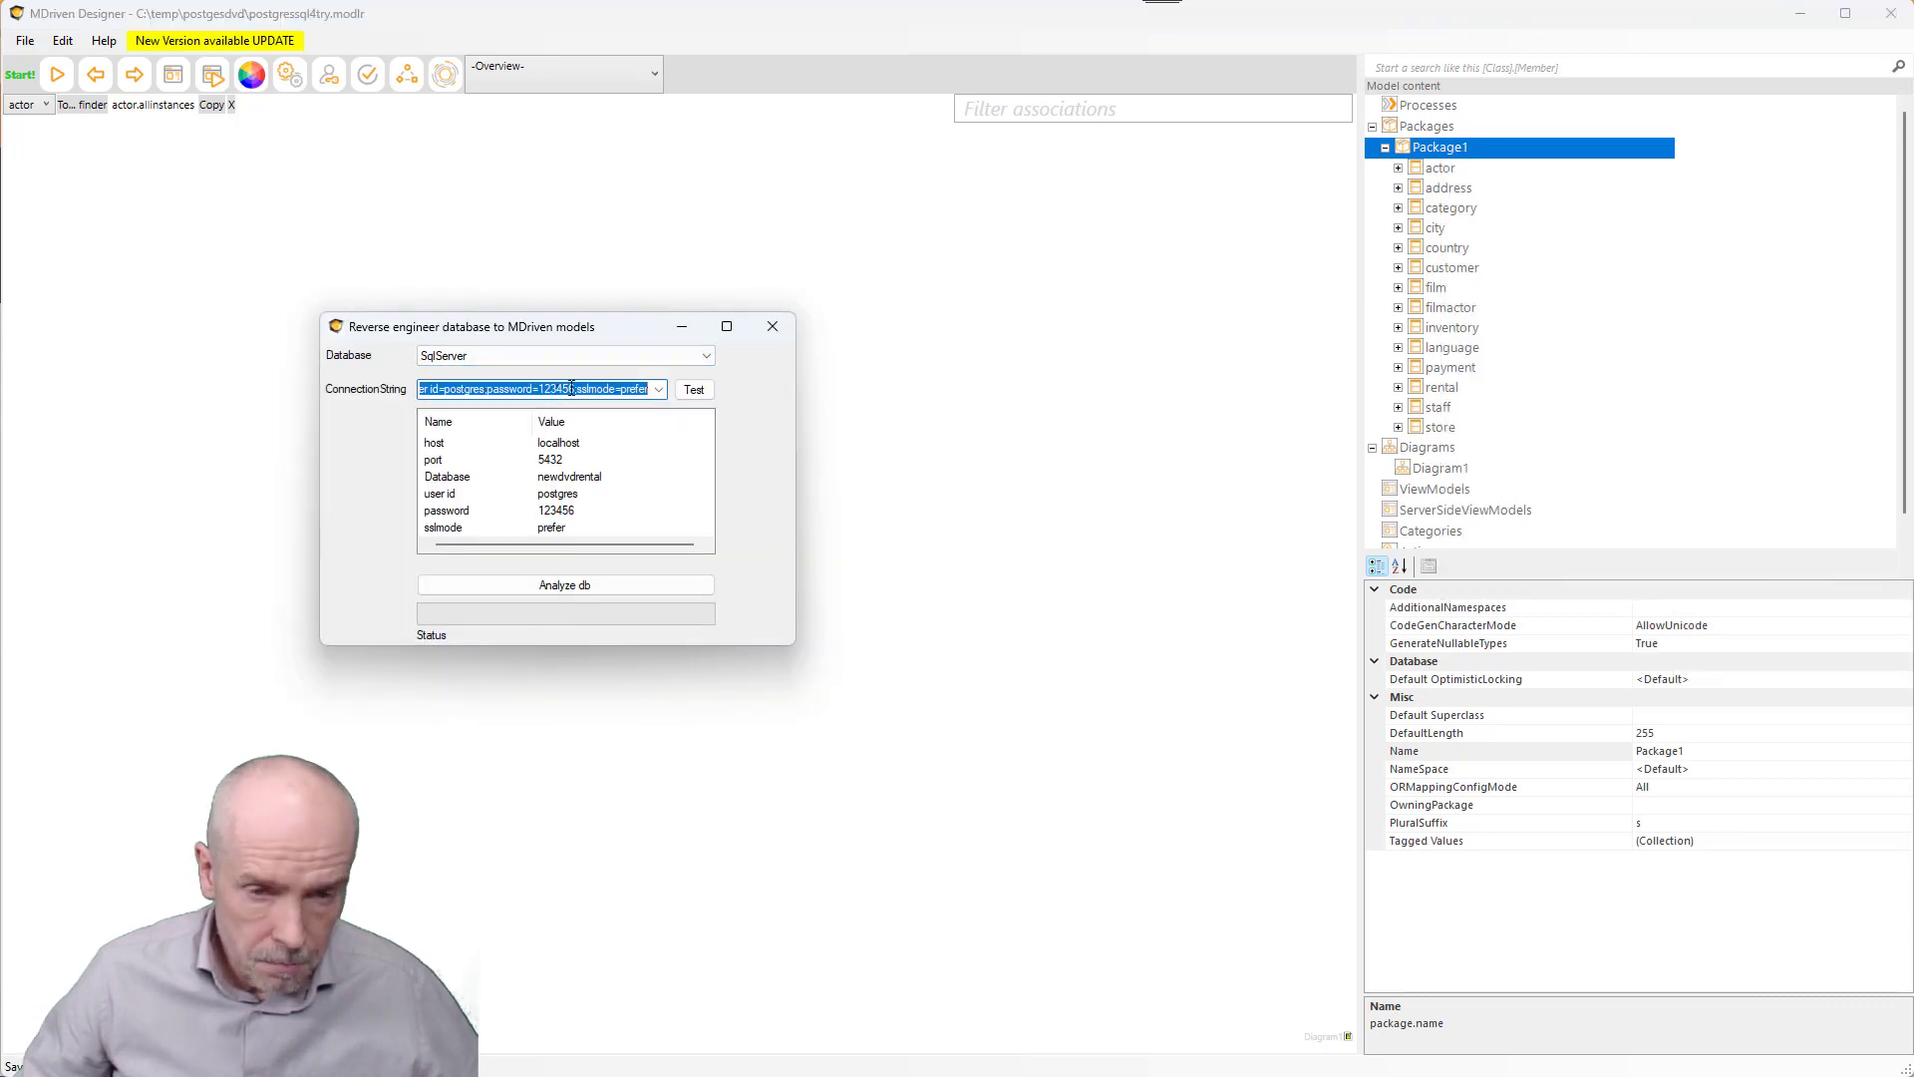
{"action": "left_click", "coordinate": [787, 329]}
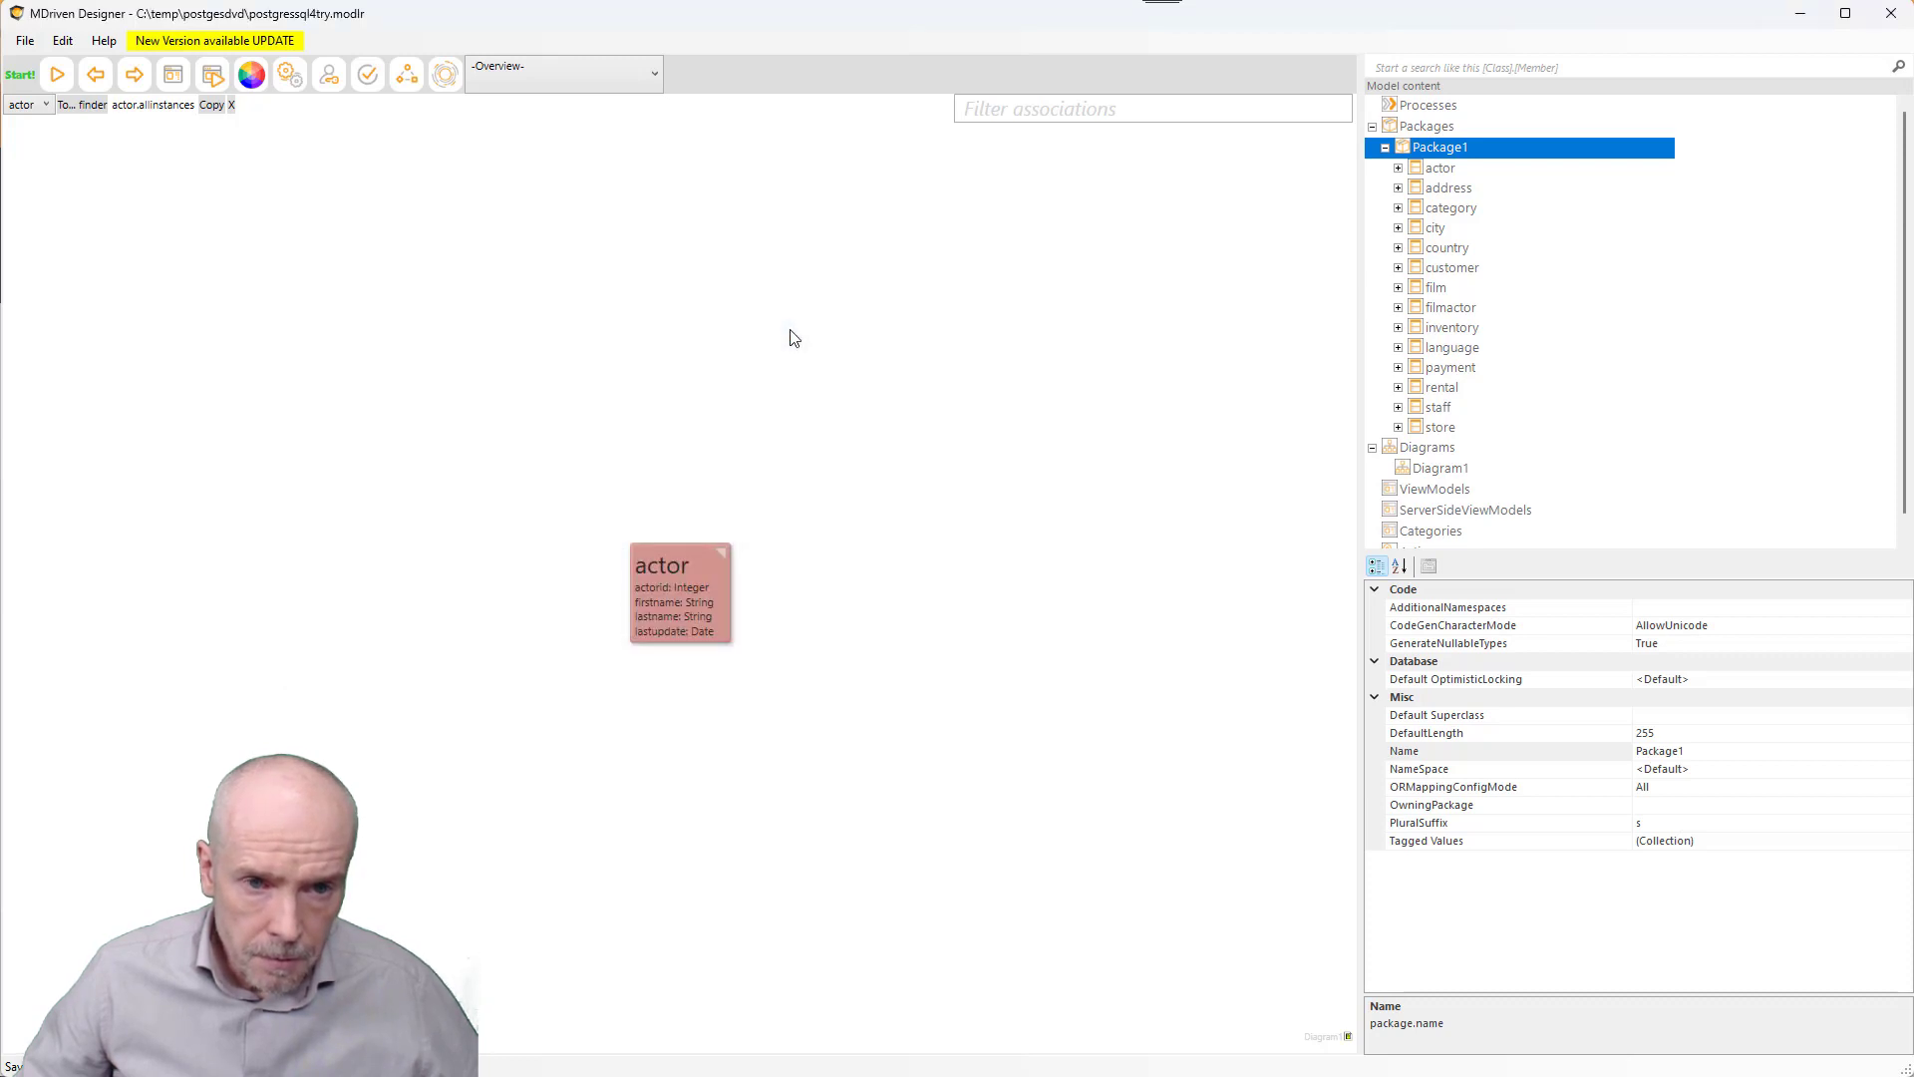
{"action": "key", "text": "alt+Tab"}
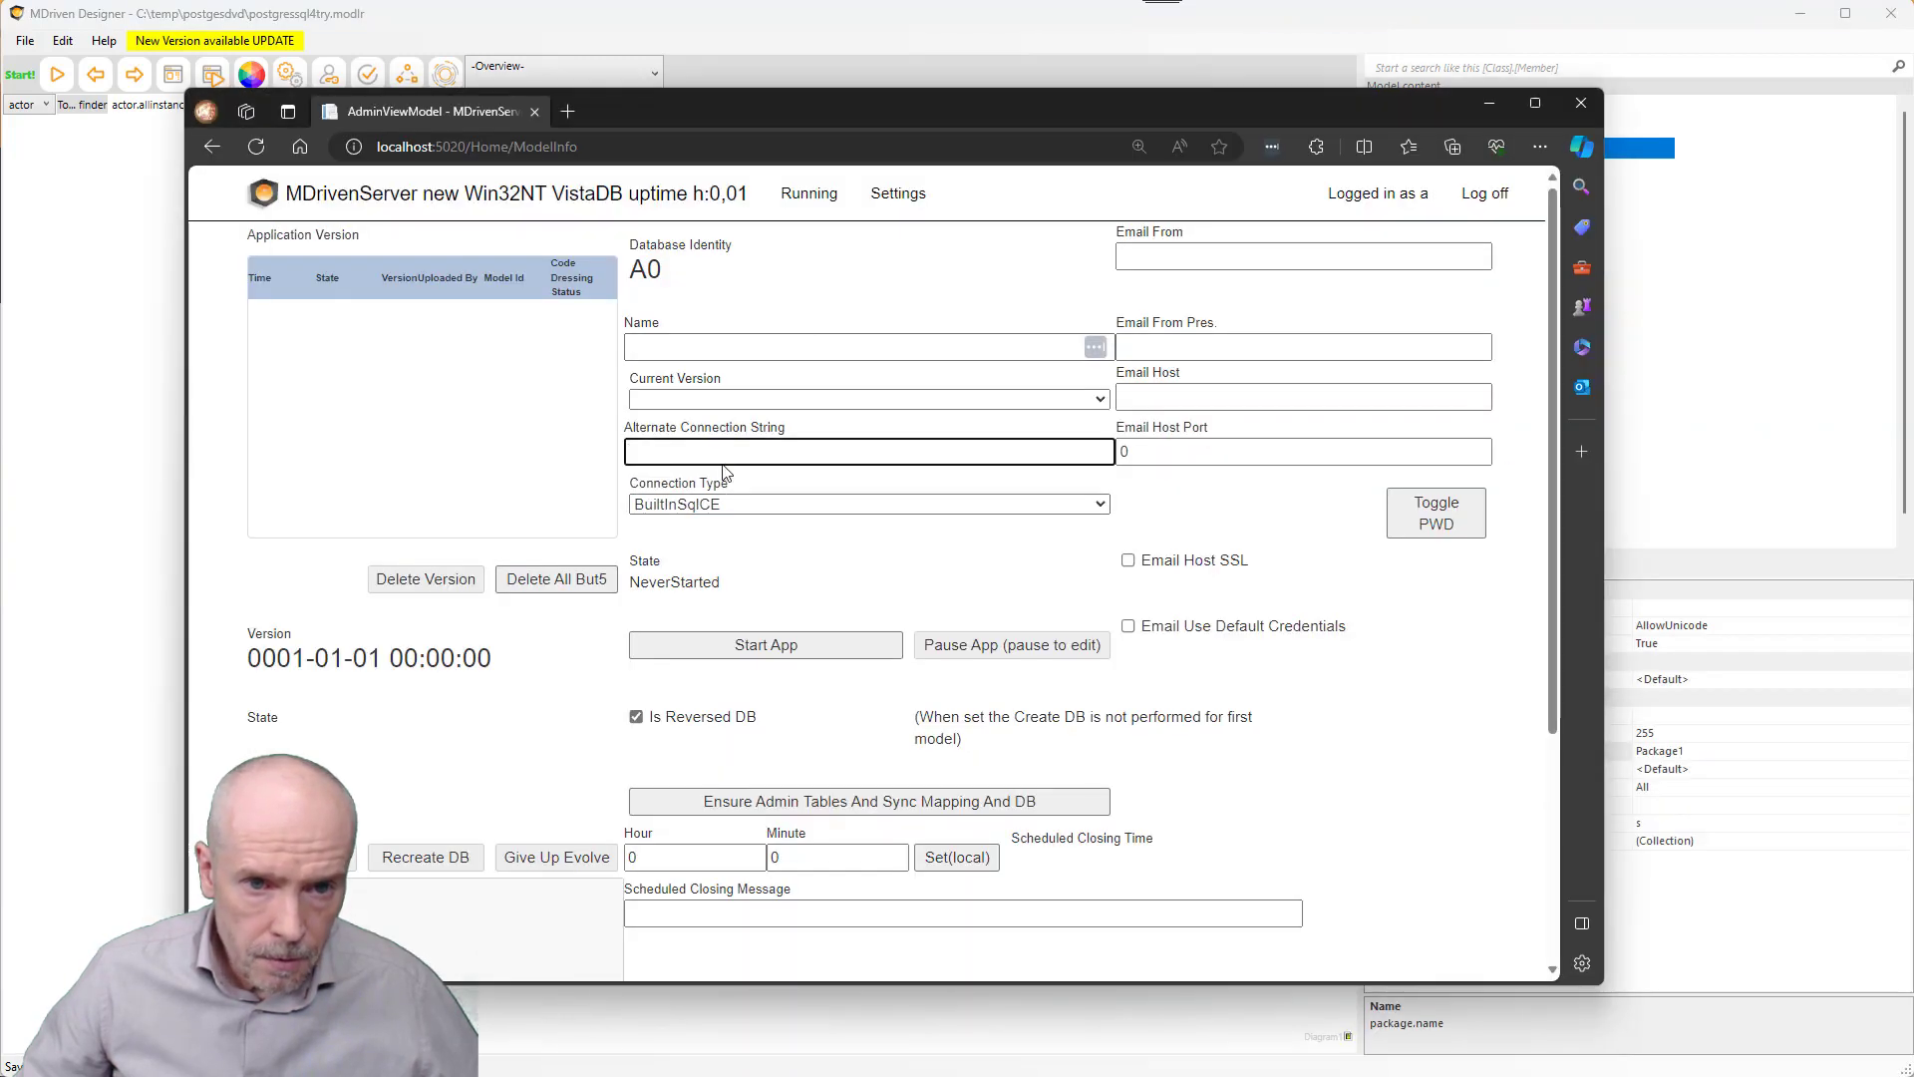
- Paste the newdvdrental string as Alternate Connection String, choose PostgreSQL connection type, and submit
{"action": "key", "text": "ctrl+v"}
{"action": "left_click", "coordinate": [726, 505]}
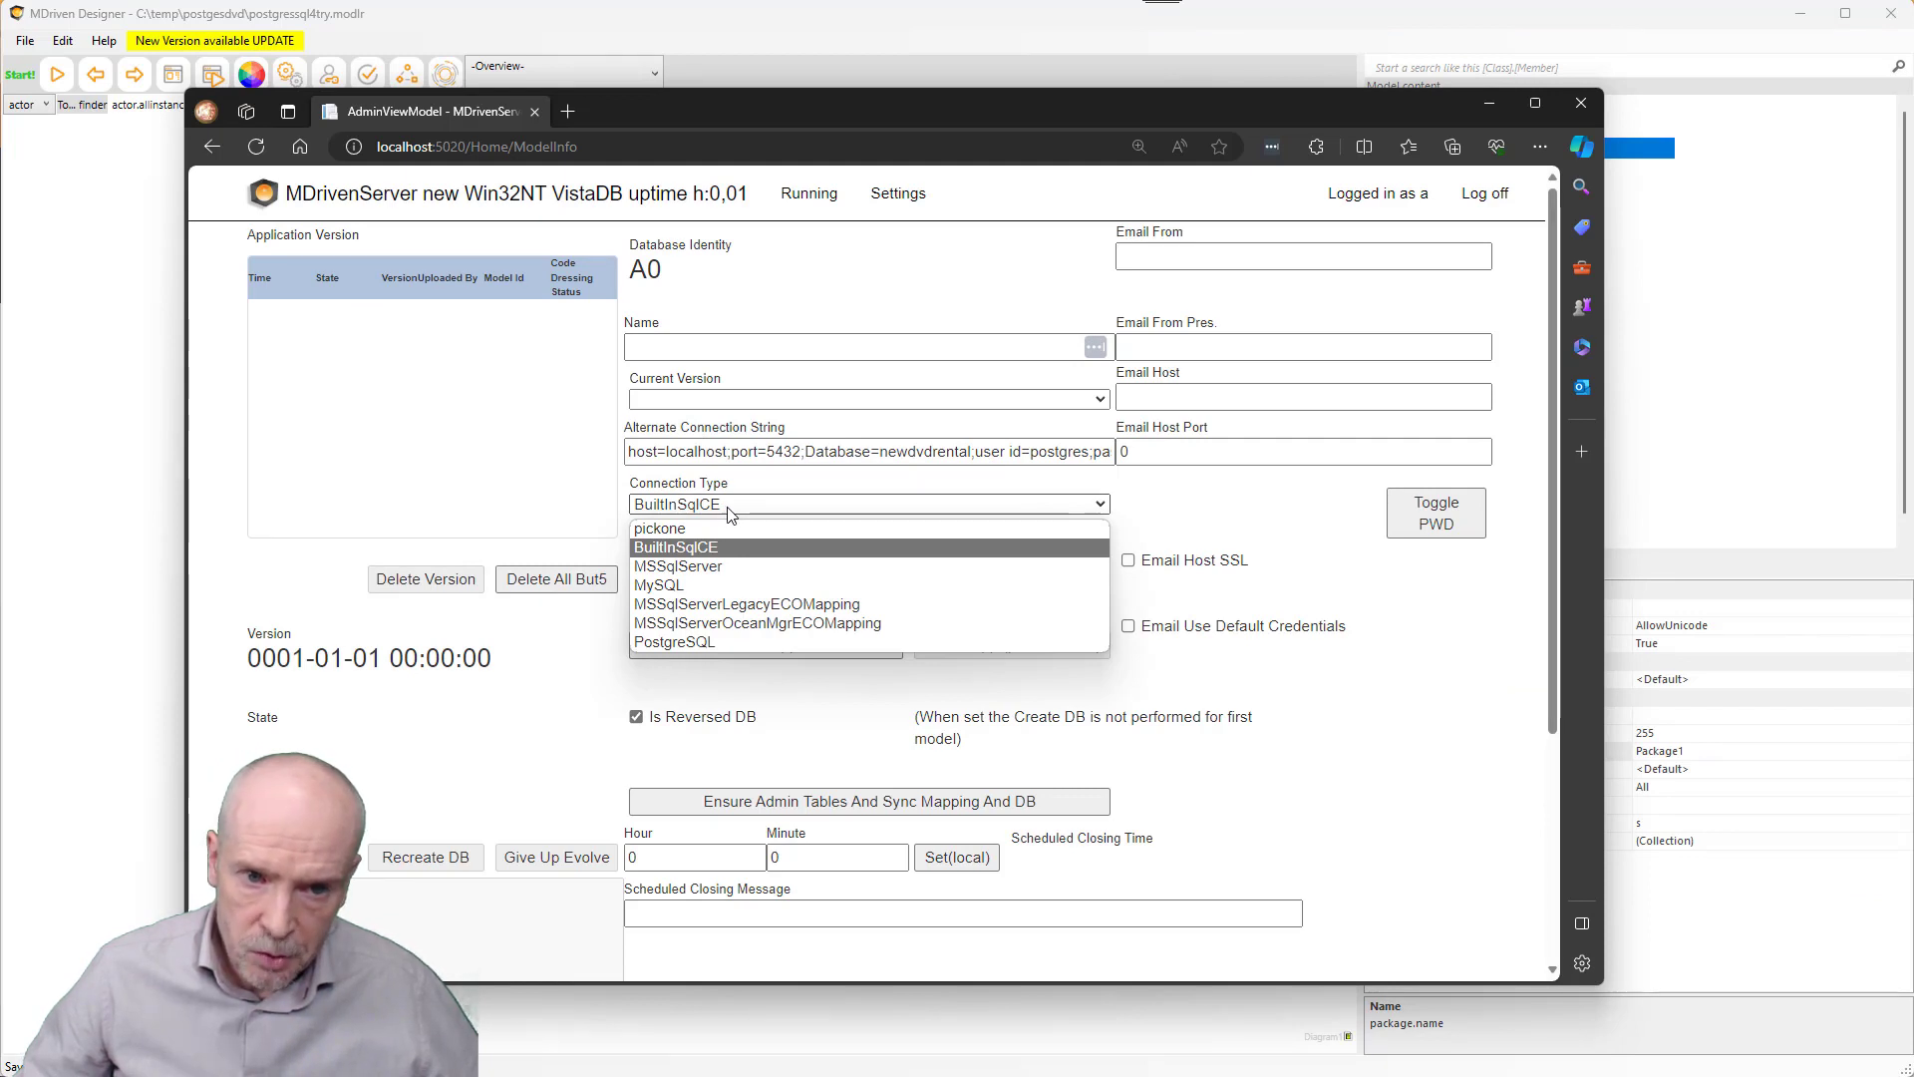
{"action": "left_click", "coordinate": [732, 642]}
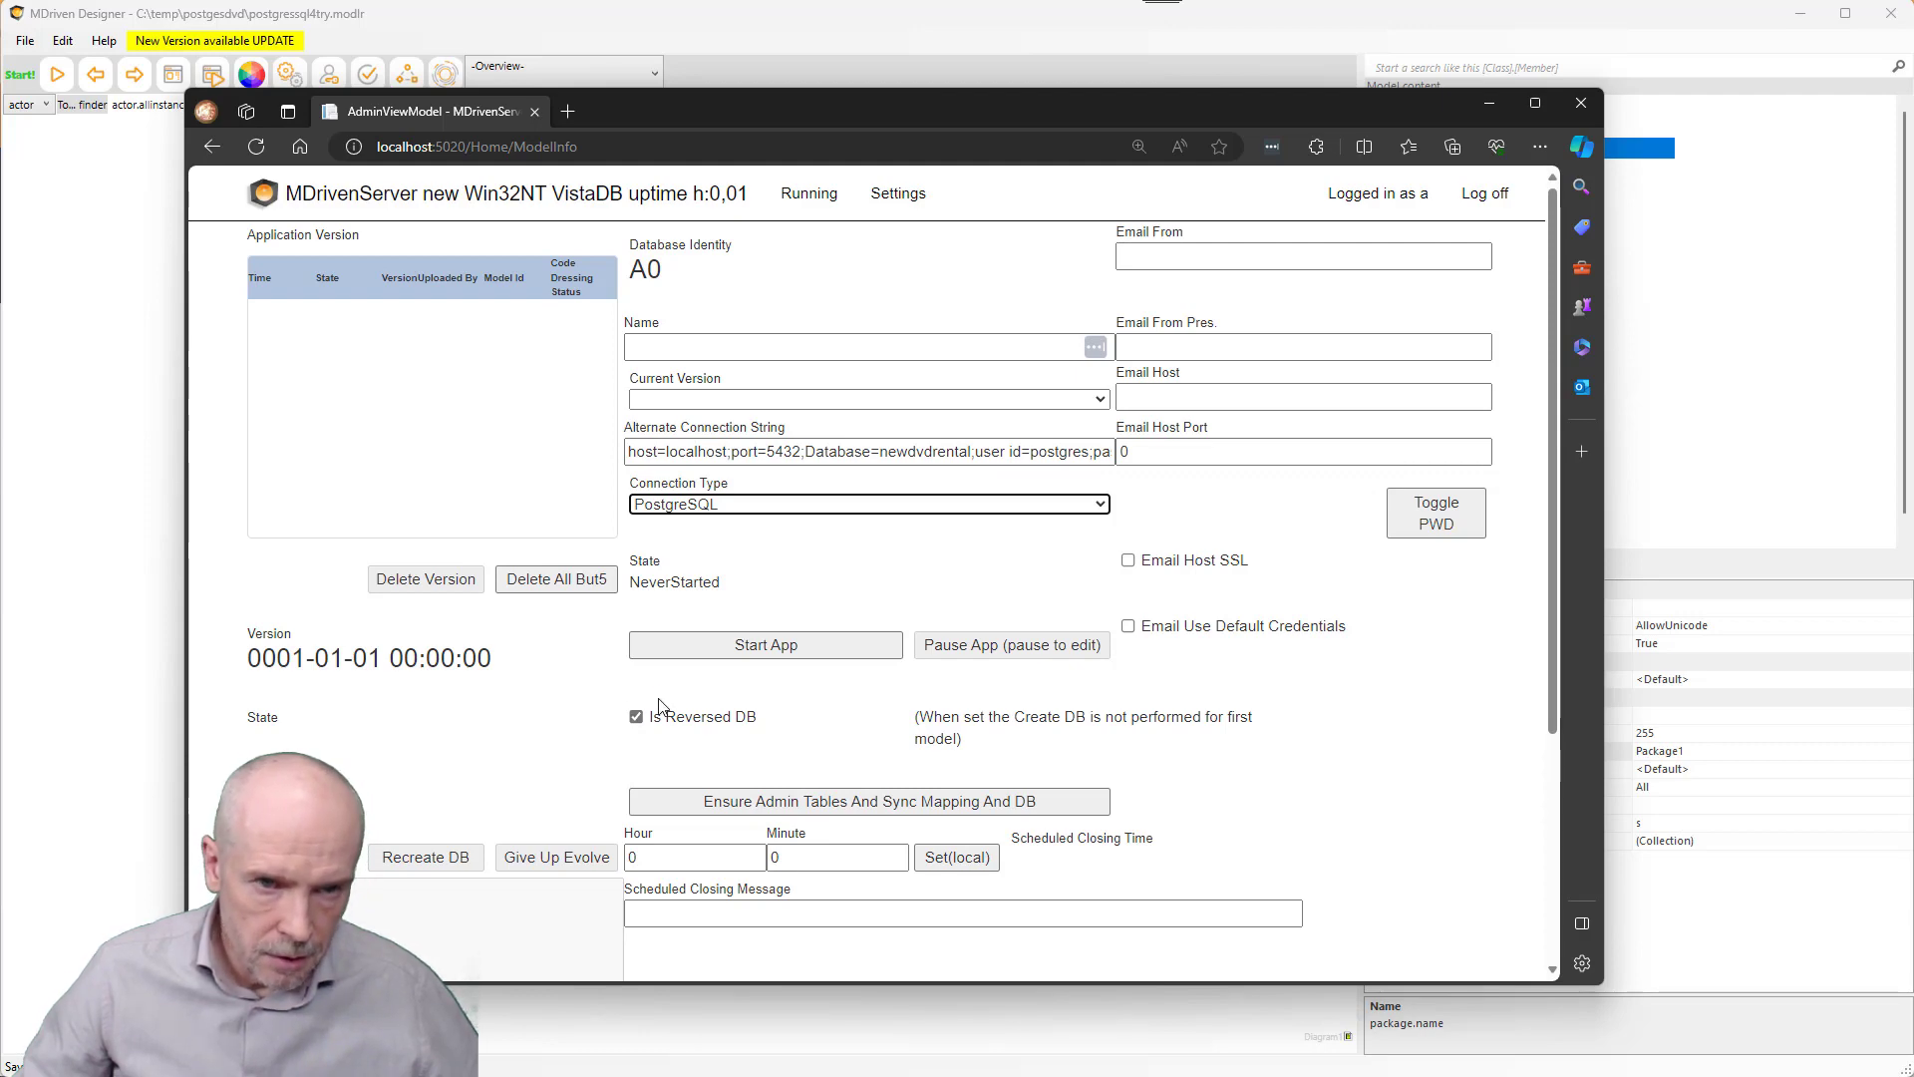
{"action": "scroll", "coordinate": [661, 704], "scroll_direction": "down", "scroll_amount": 4}
{"action": "left_click", "coordinate": [538, 835]}
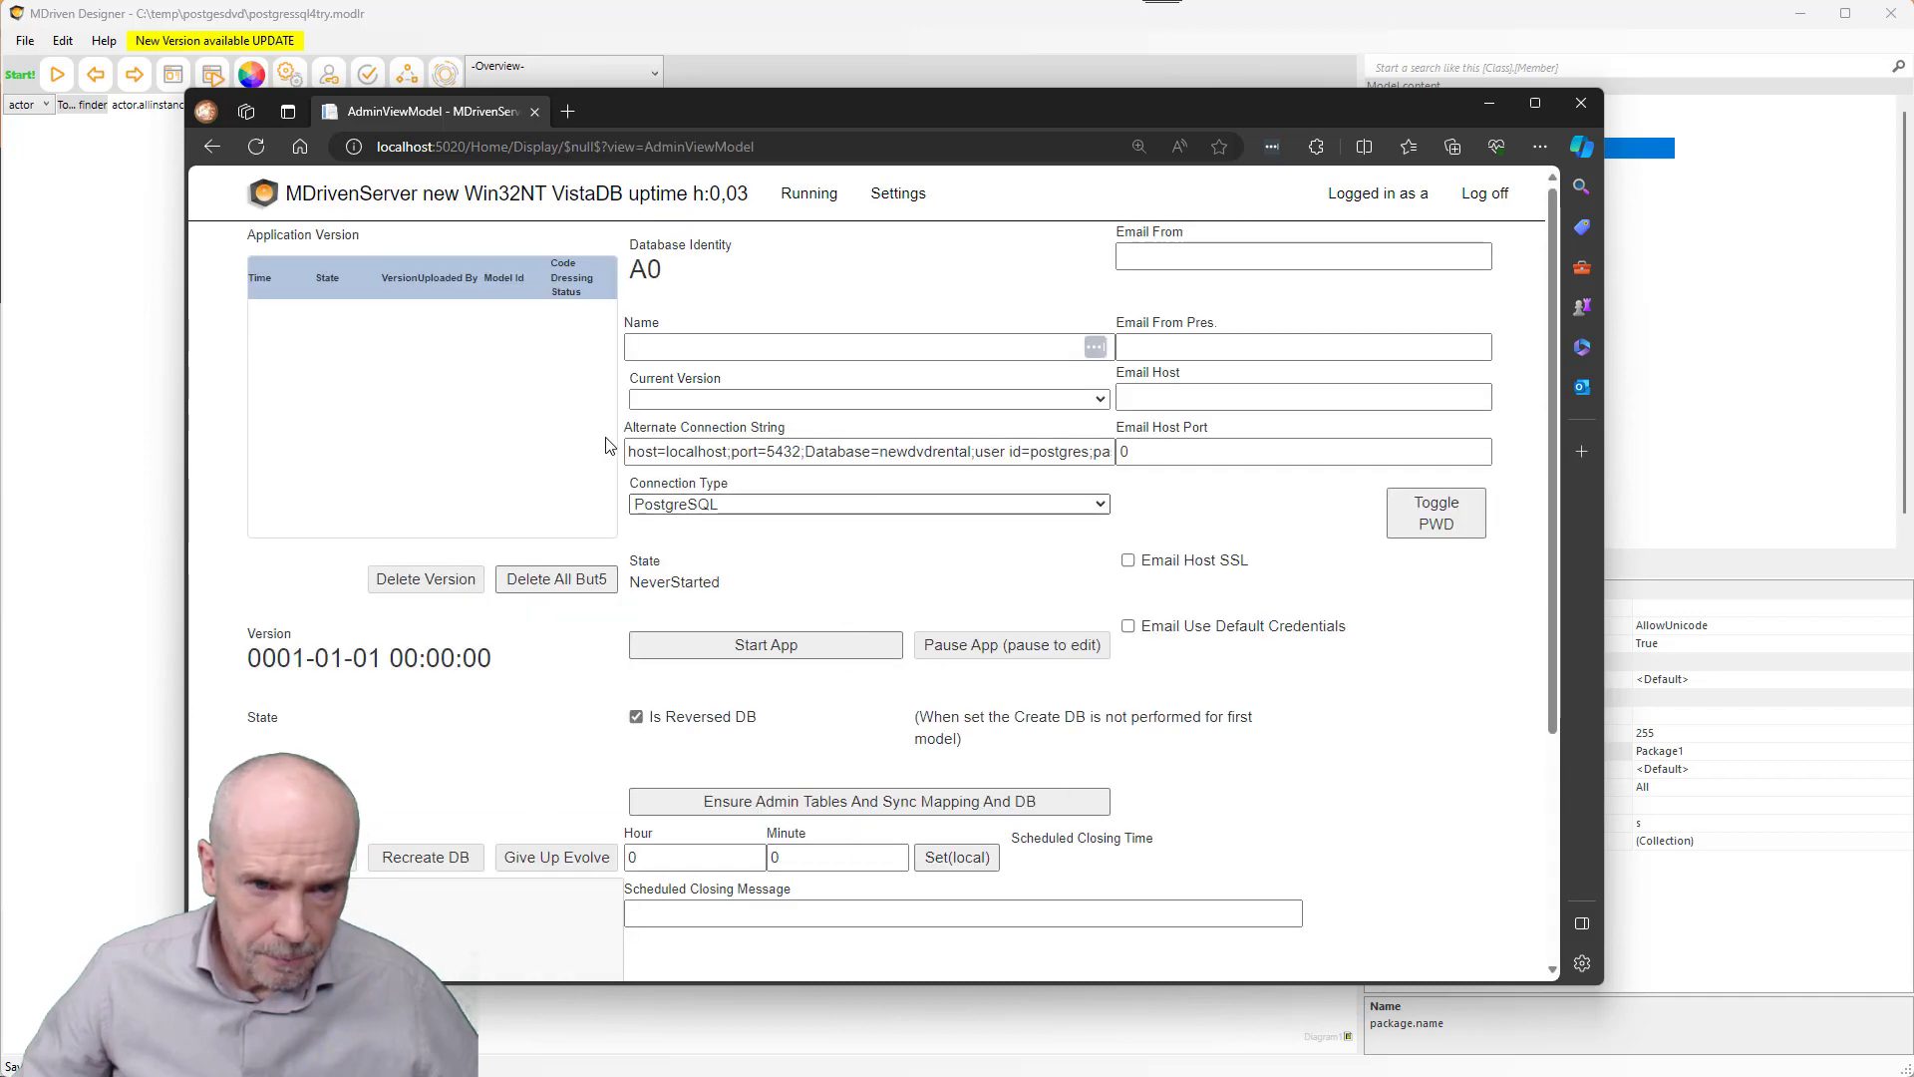
{"action": "key", "text": "alt+Tab"}
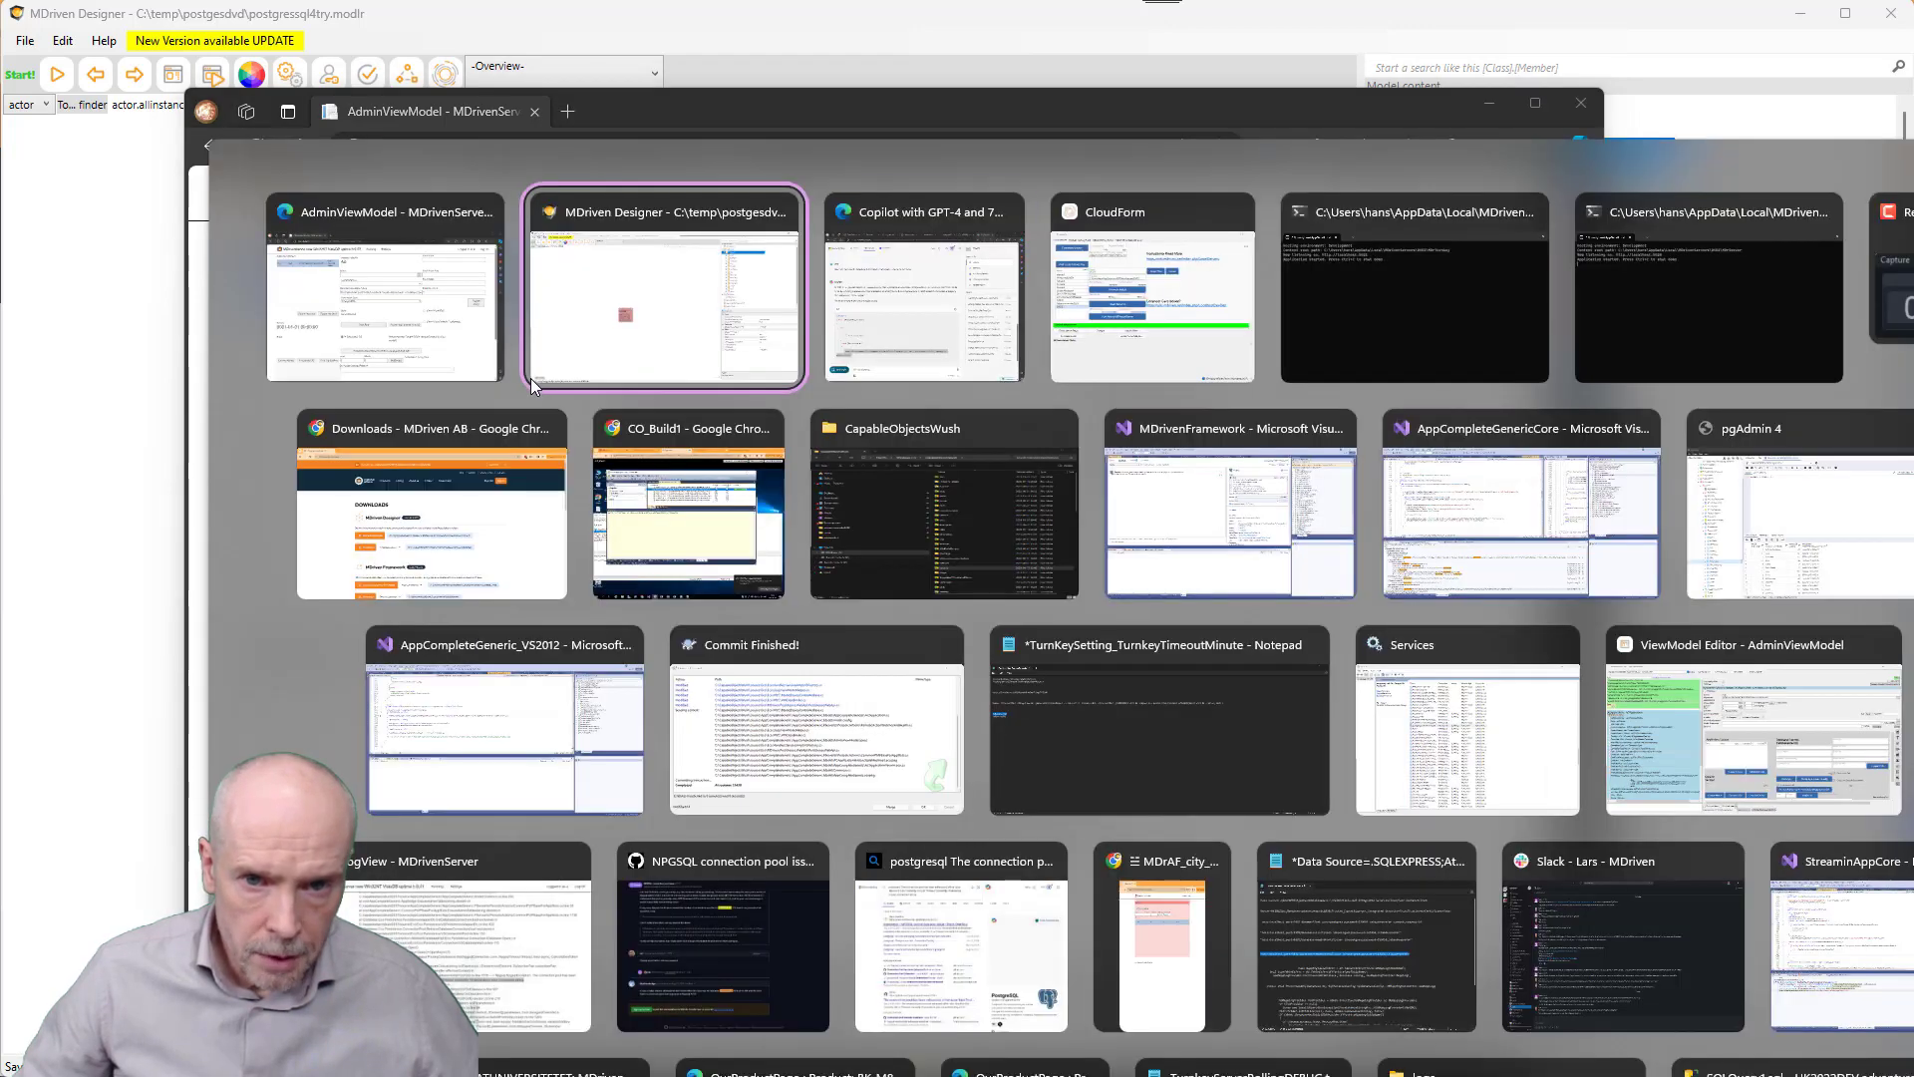
{"action": "key", "text": "alt+Tab"}
{"action": "key", "text": "alt+Tab"}
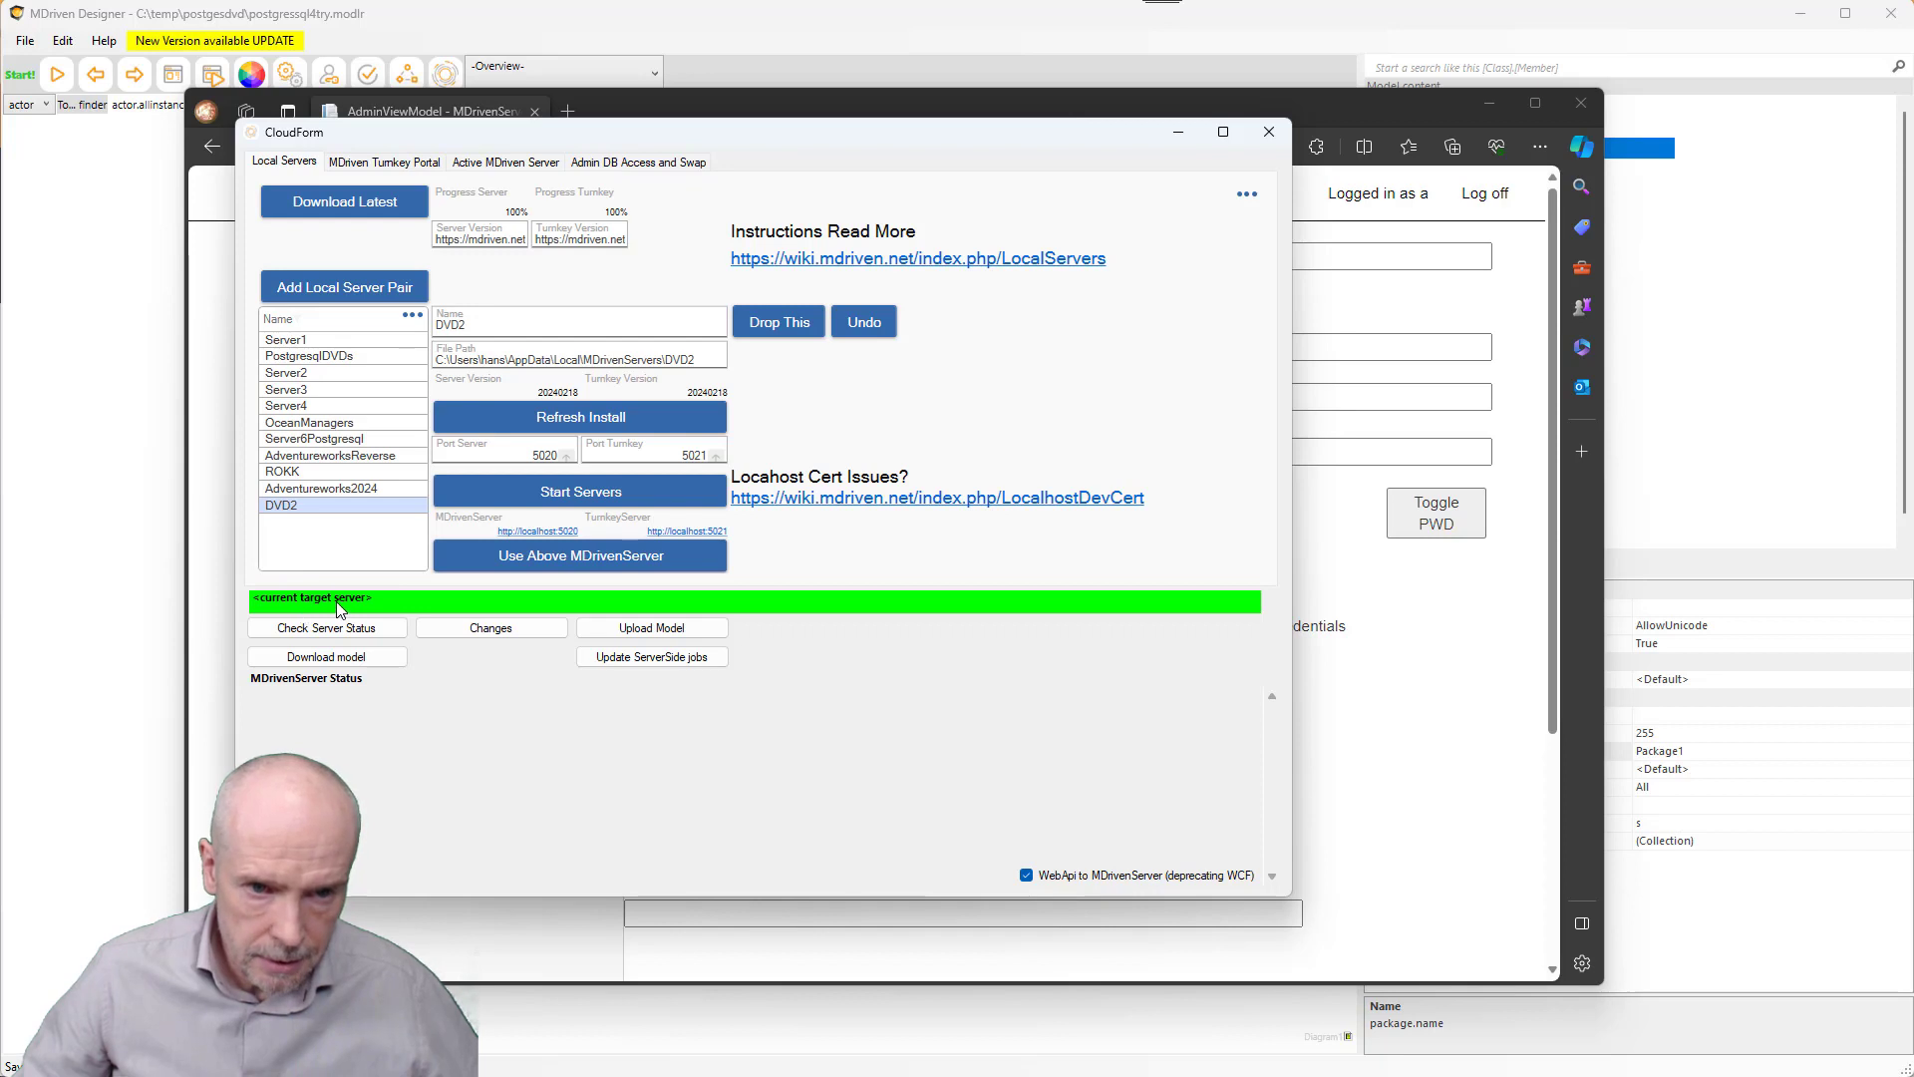
{"action": "left_click", "coordinate": [585, 561]}
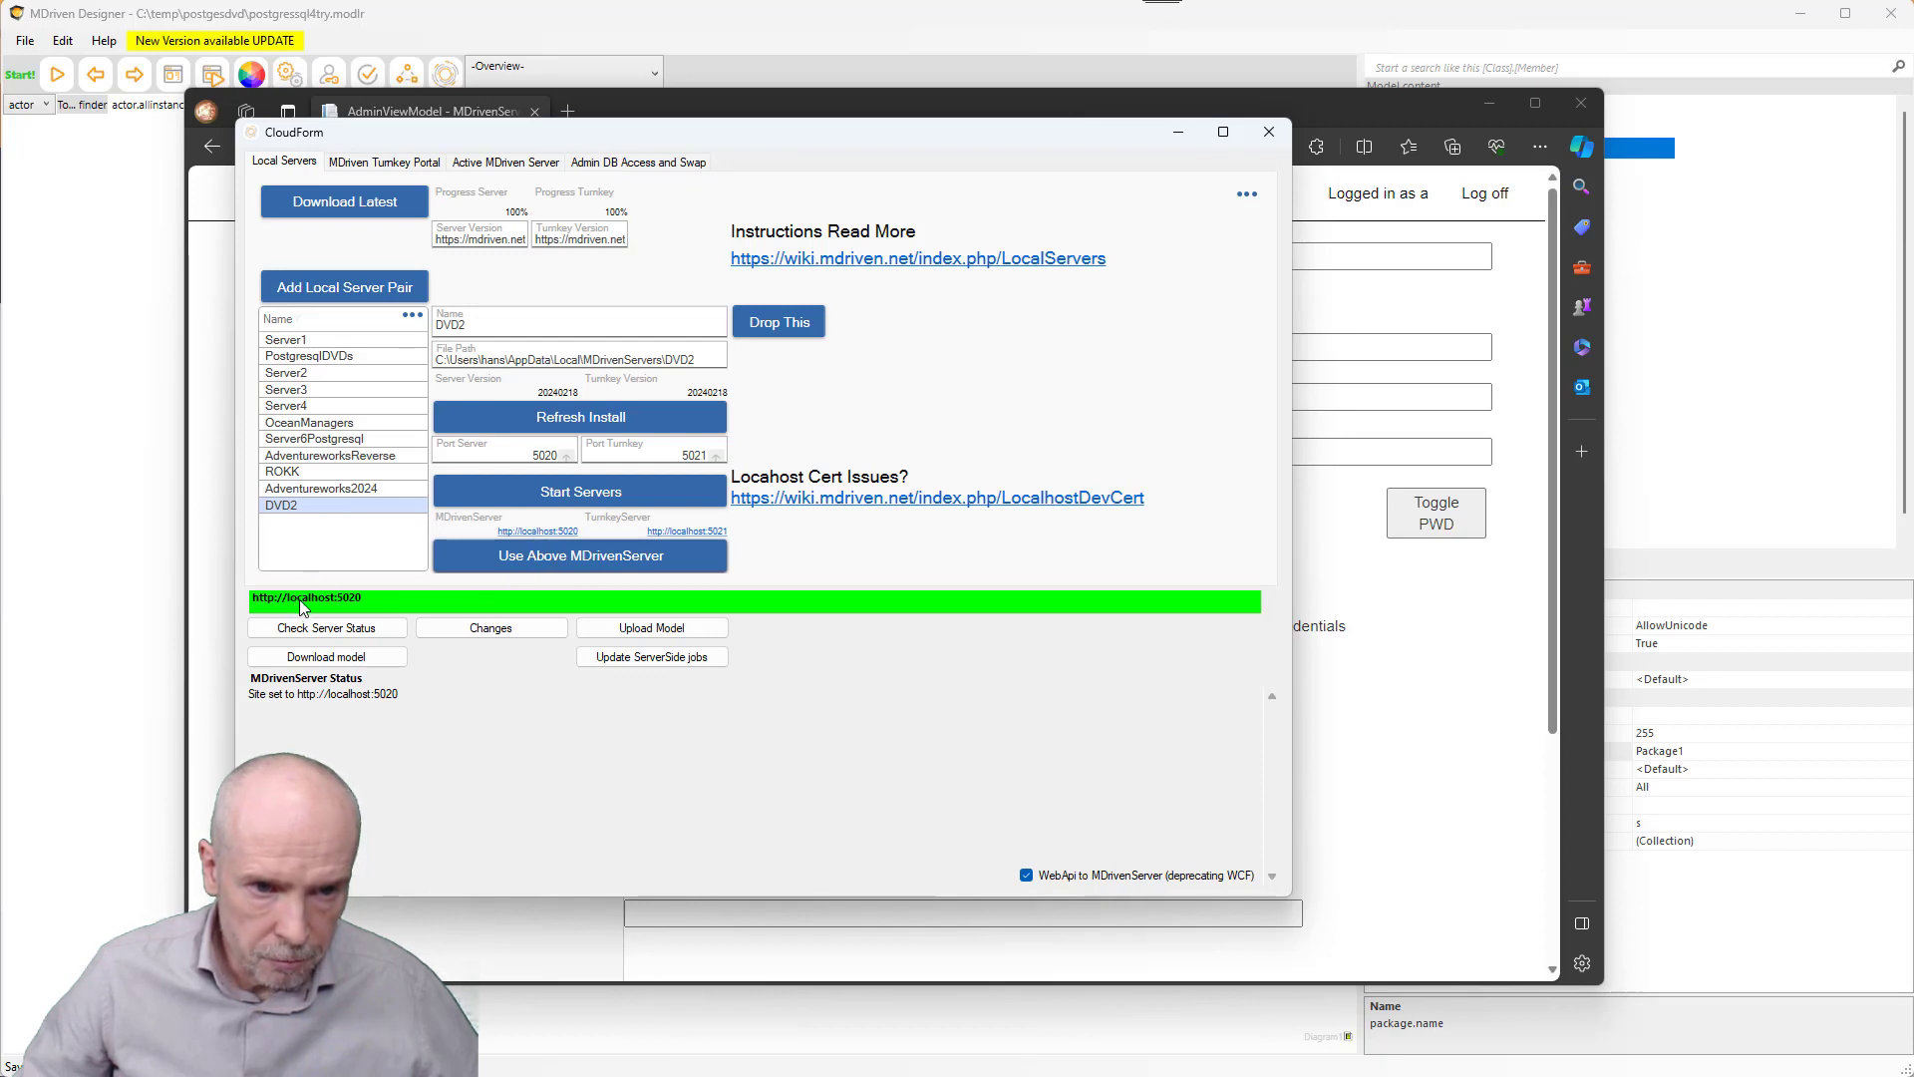
{"action": "left_click", "coordinate": [519, 165]}
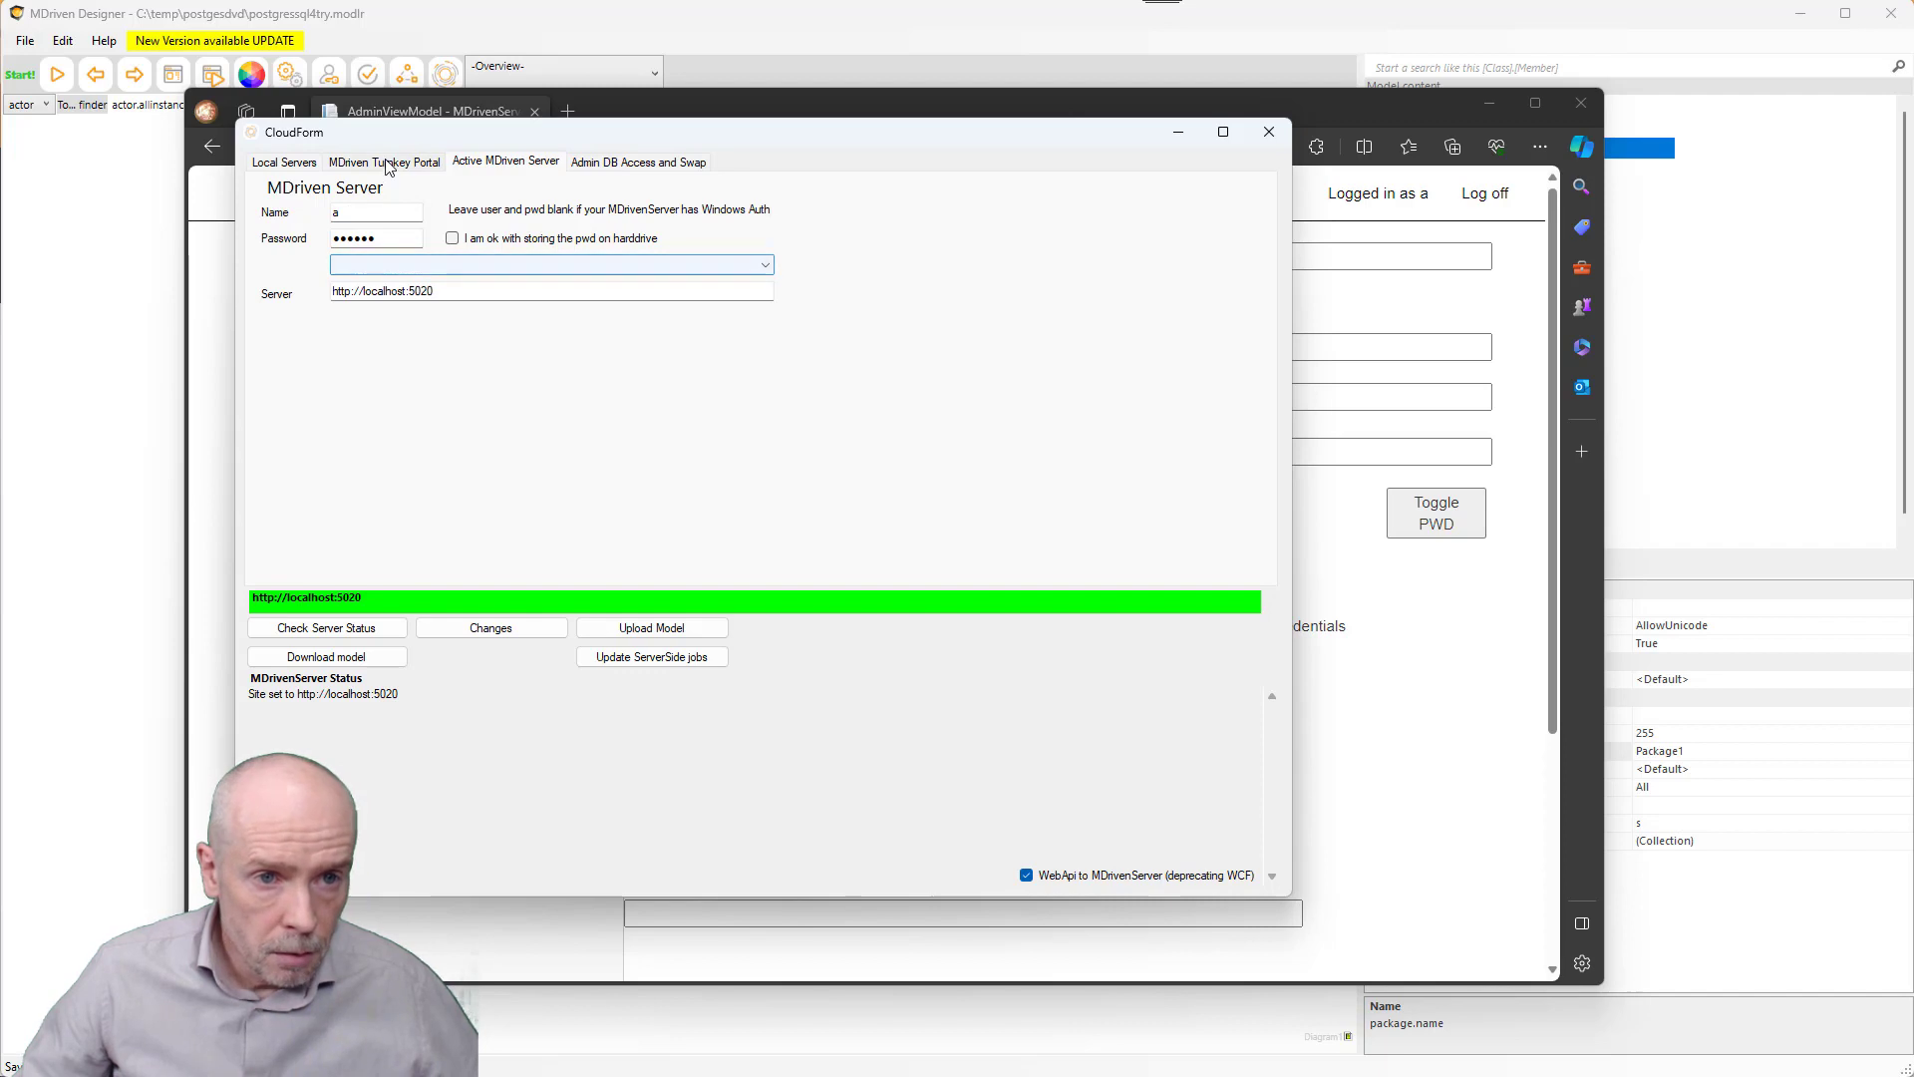
{"action": "left_click", "coordinate": [305, 165]}
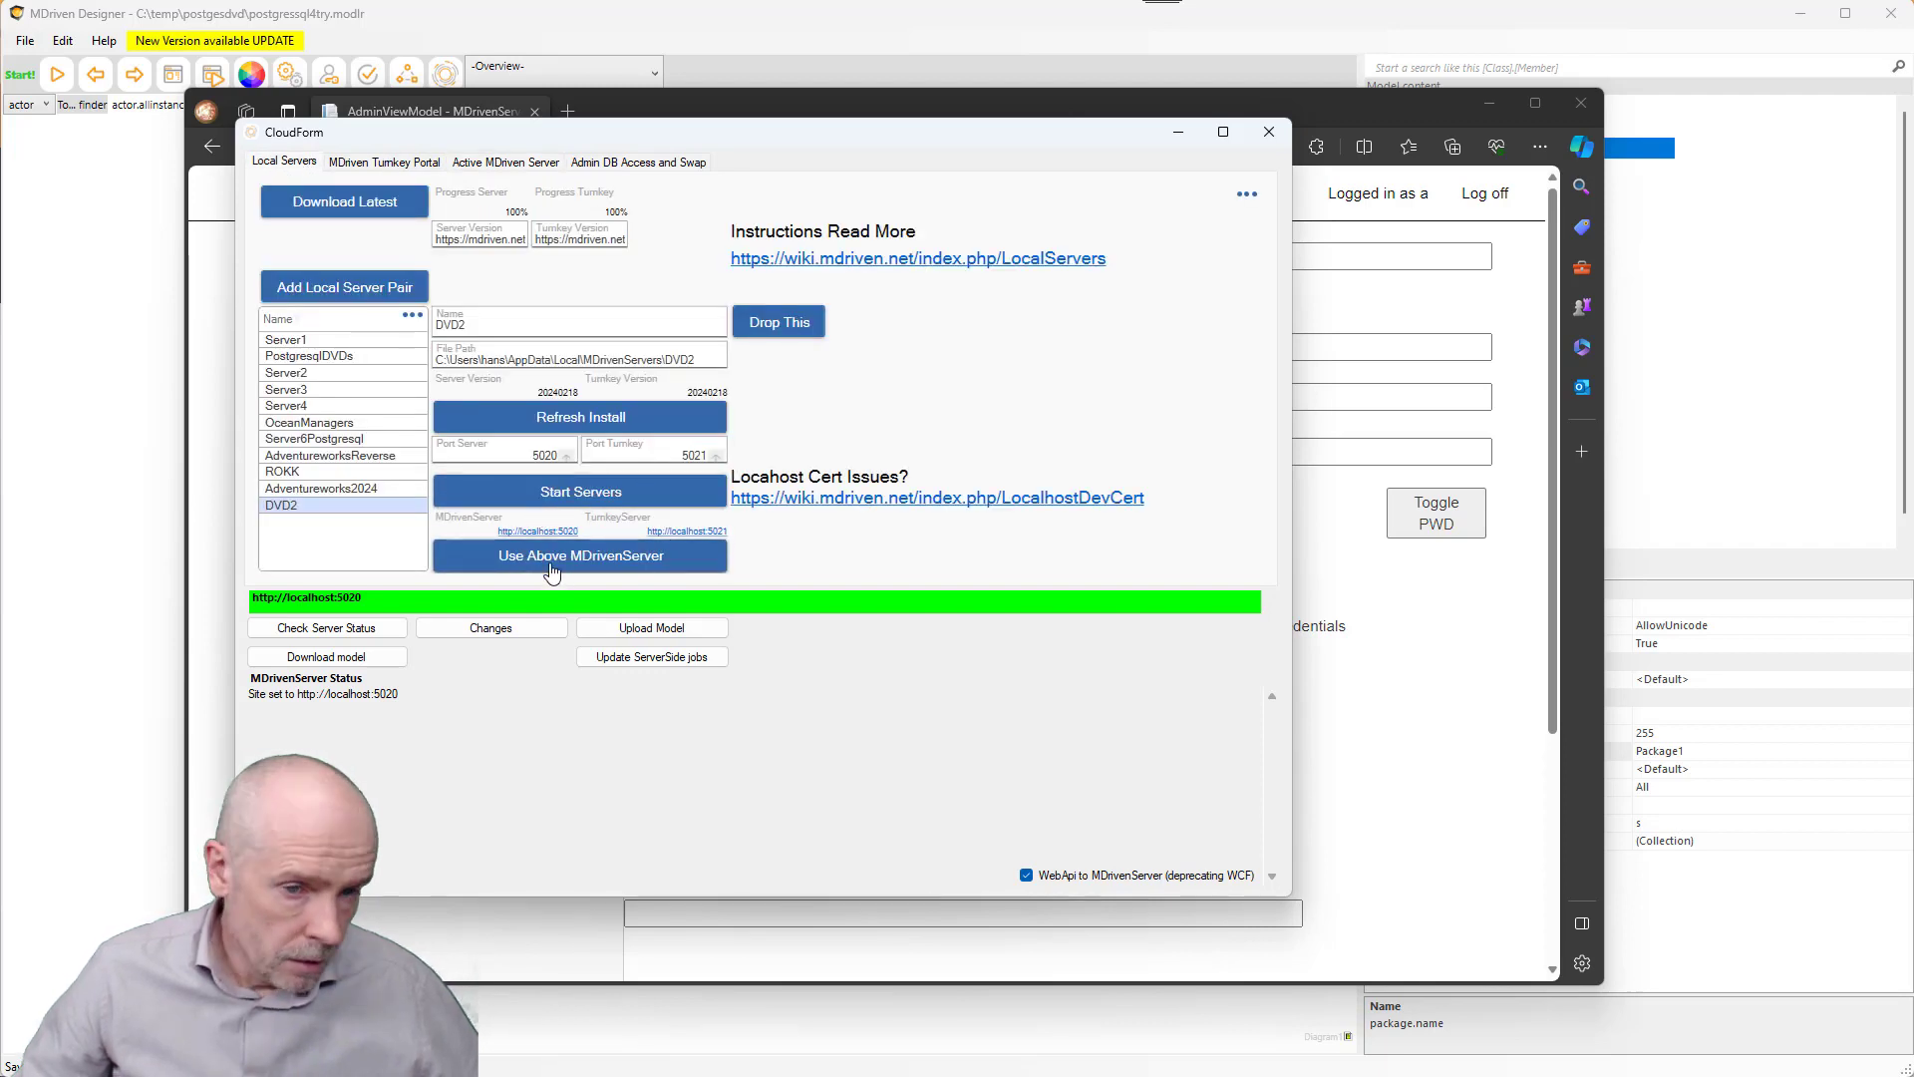
{"action": "left_click", "coordinate": [371, 636]}
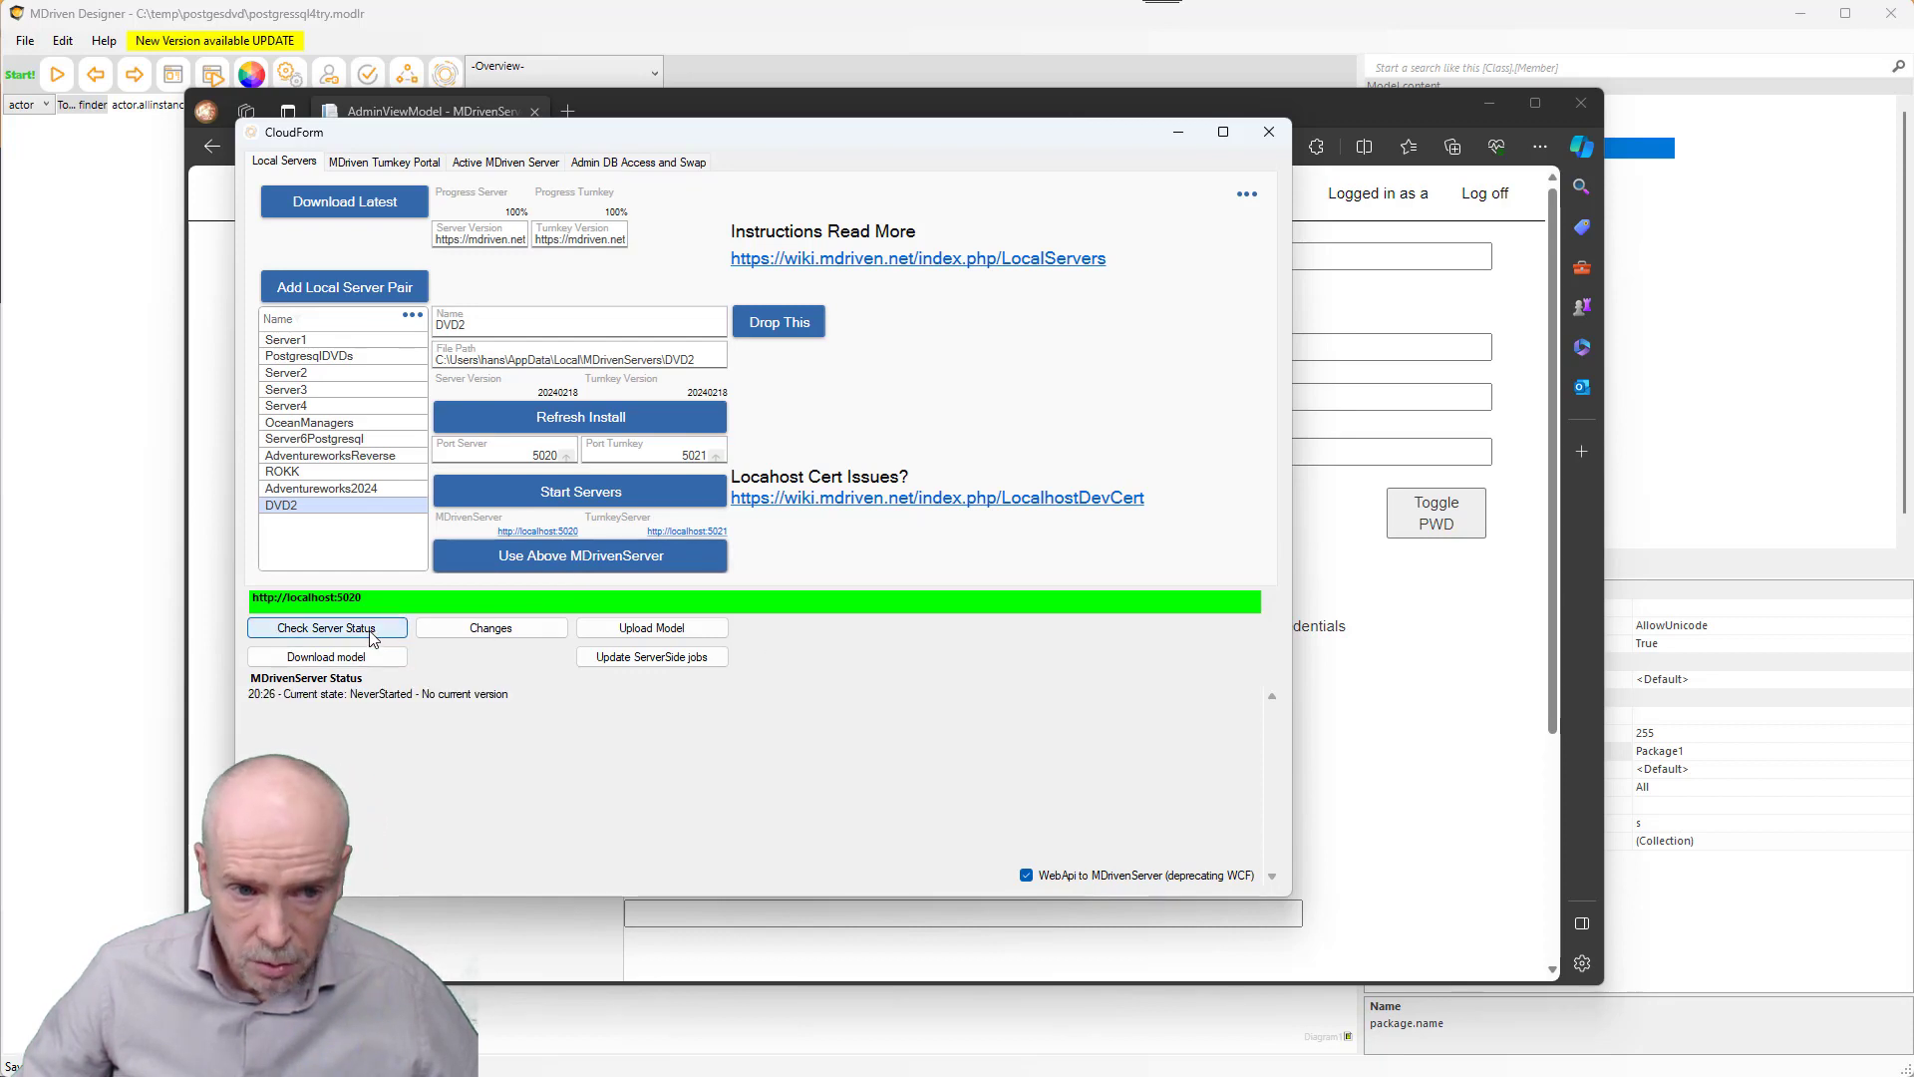
{"action": "left_click_drag", "start_coordinate": [321, 693], "coordinate": [479, 691]}
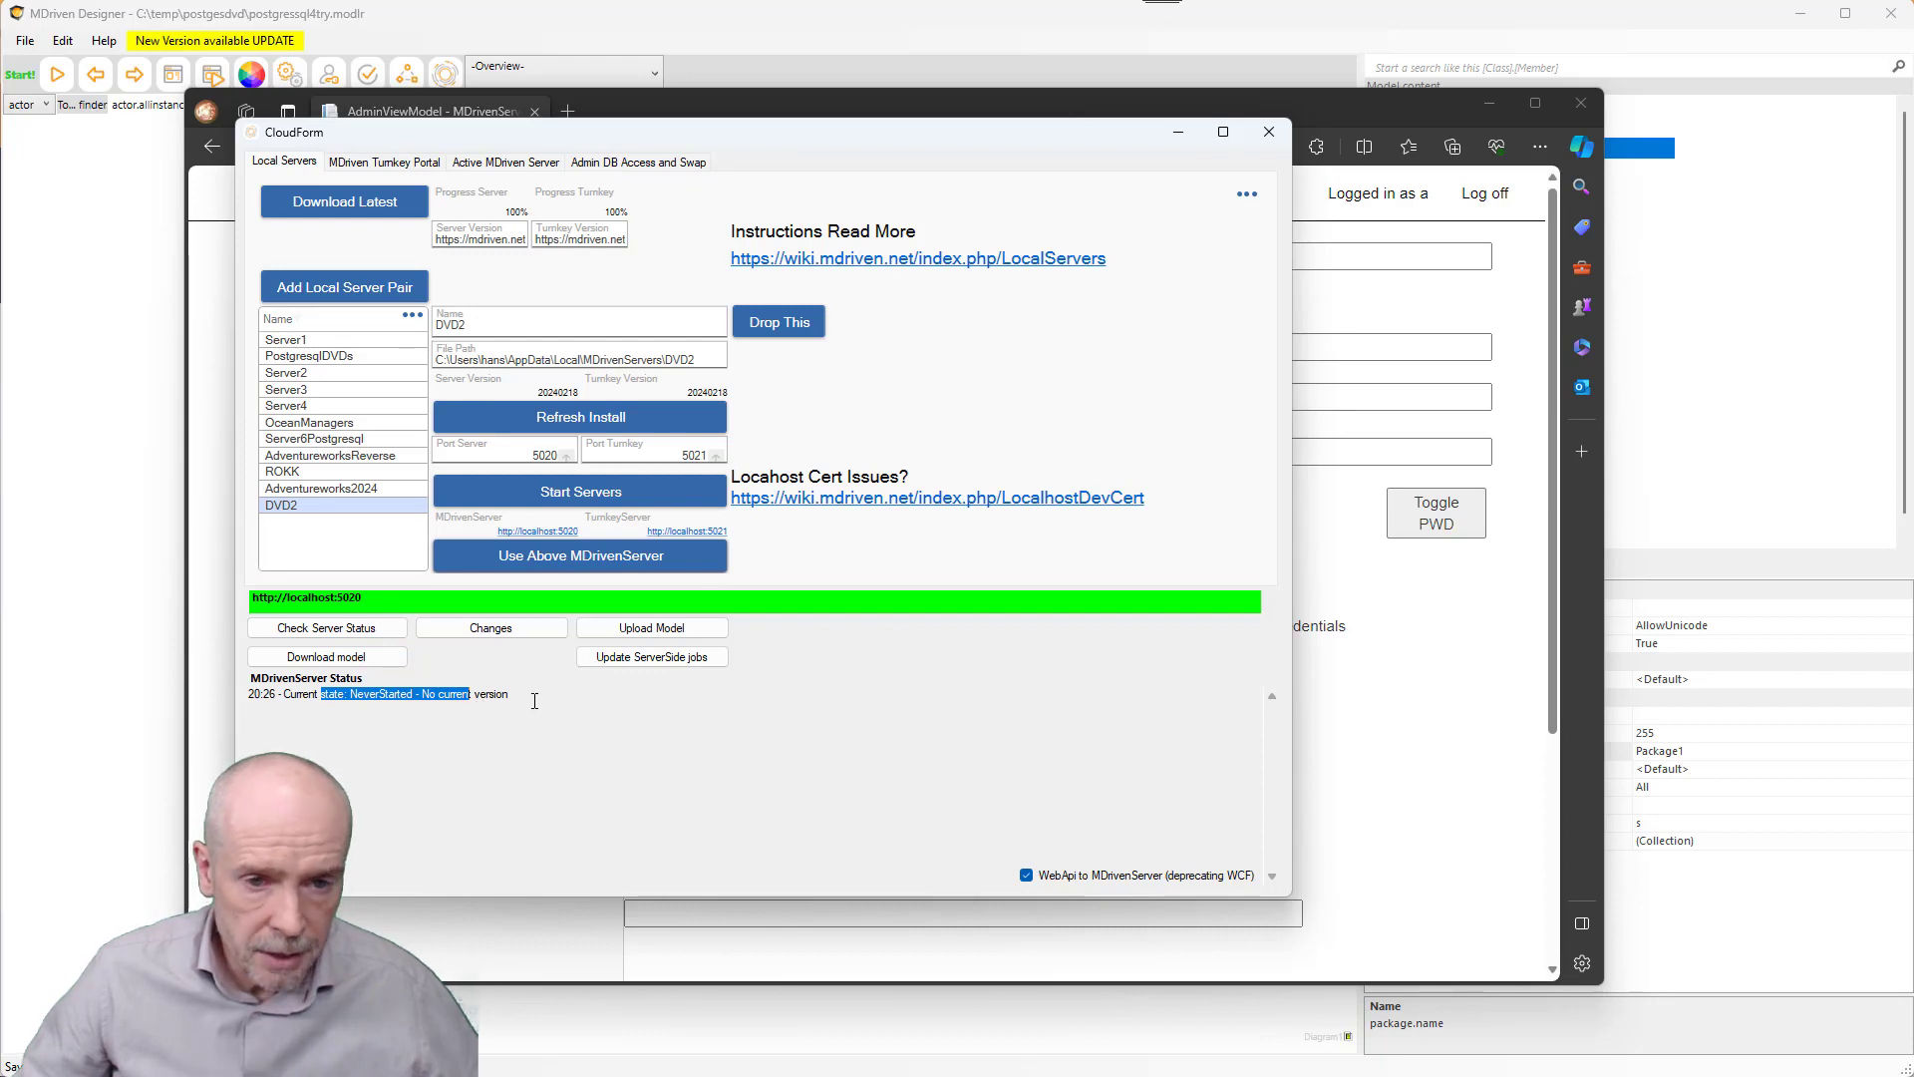
- Upload the model to DVD2 and confirm status Started, Version 1, IsReverseDB=true
{"action": "left_click", "coordinate": [667, 634]}
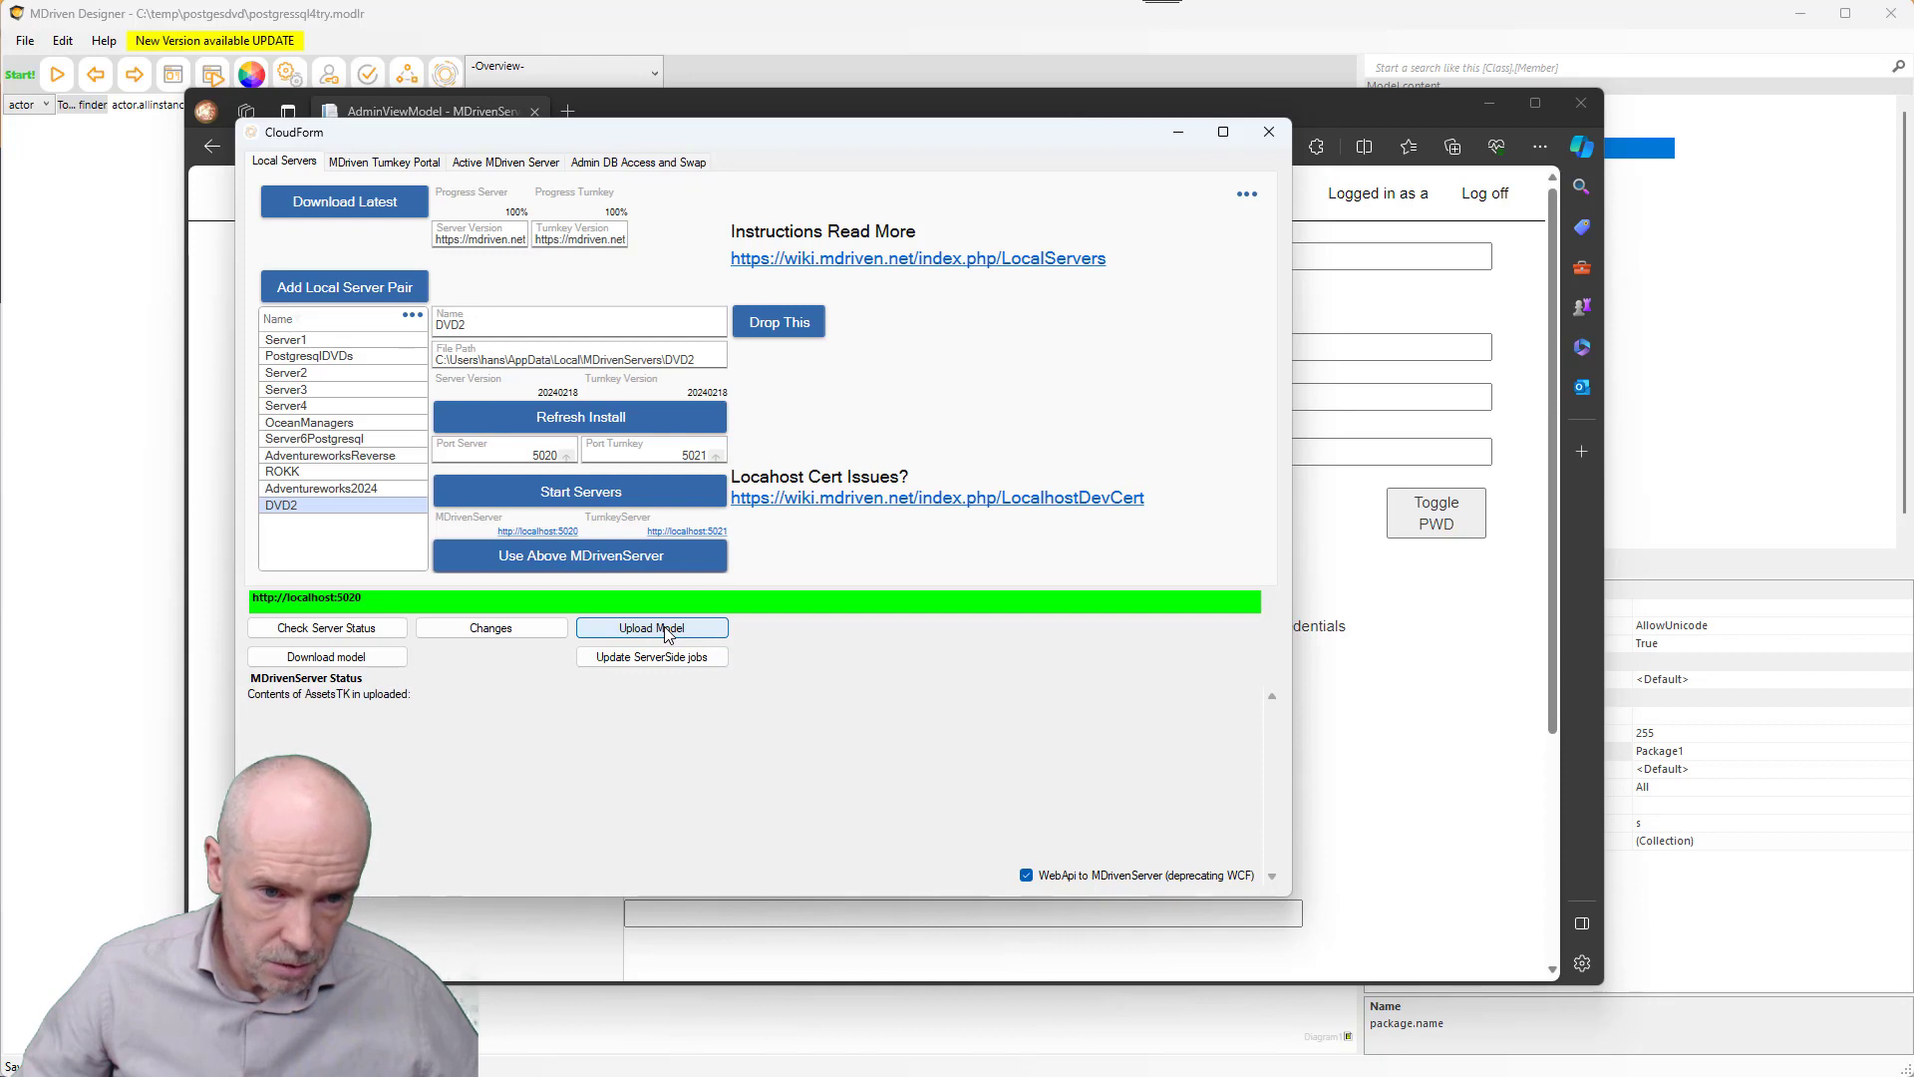
{"action": "left_click", "coordinate": [363, 632]}
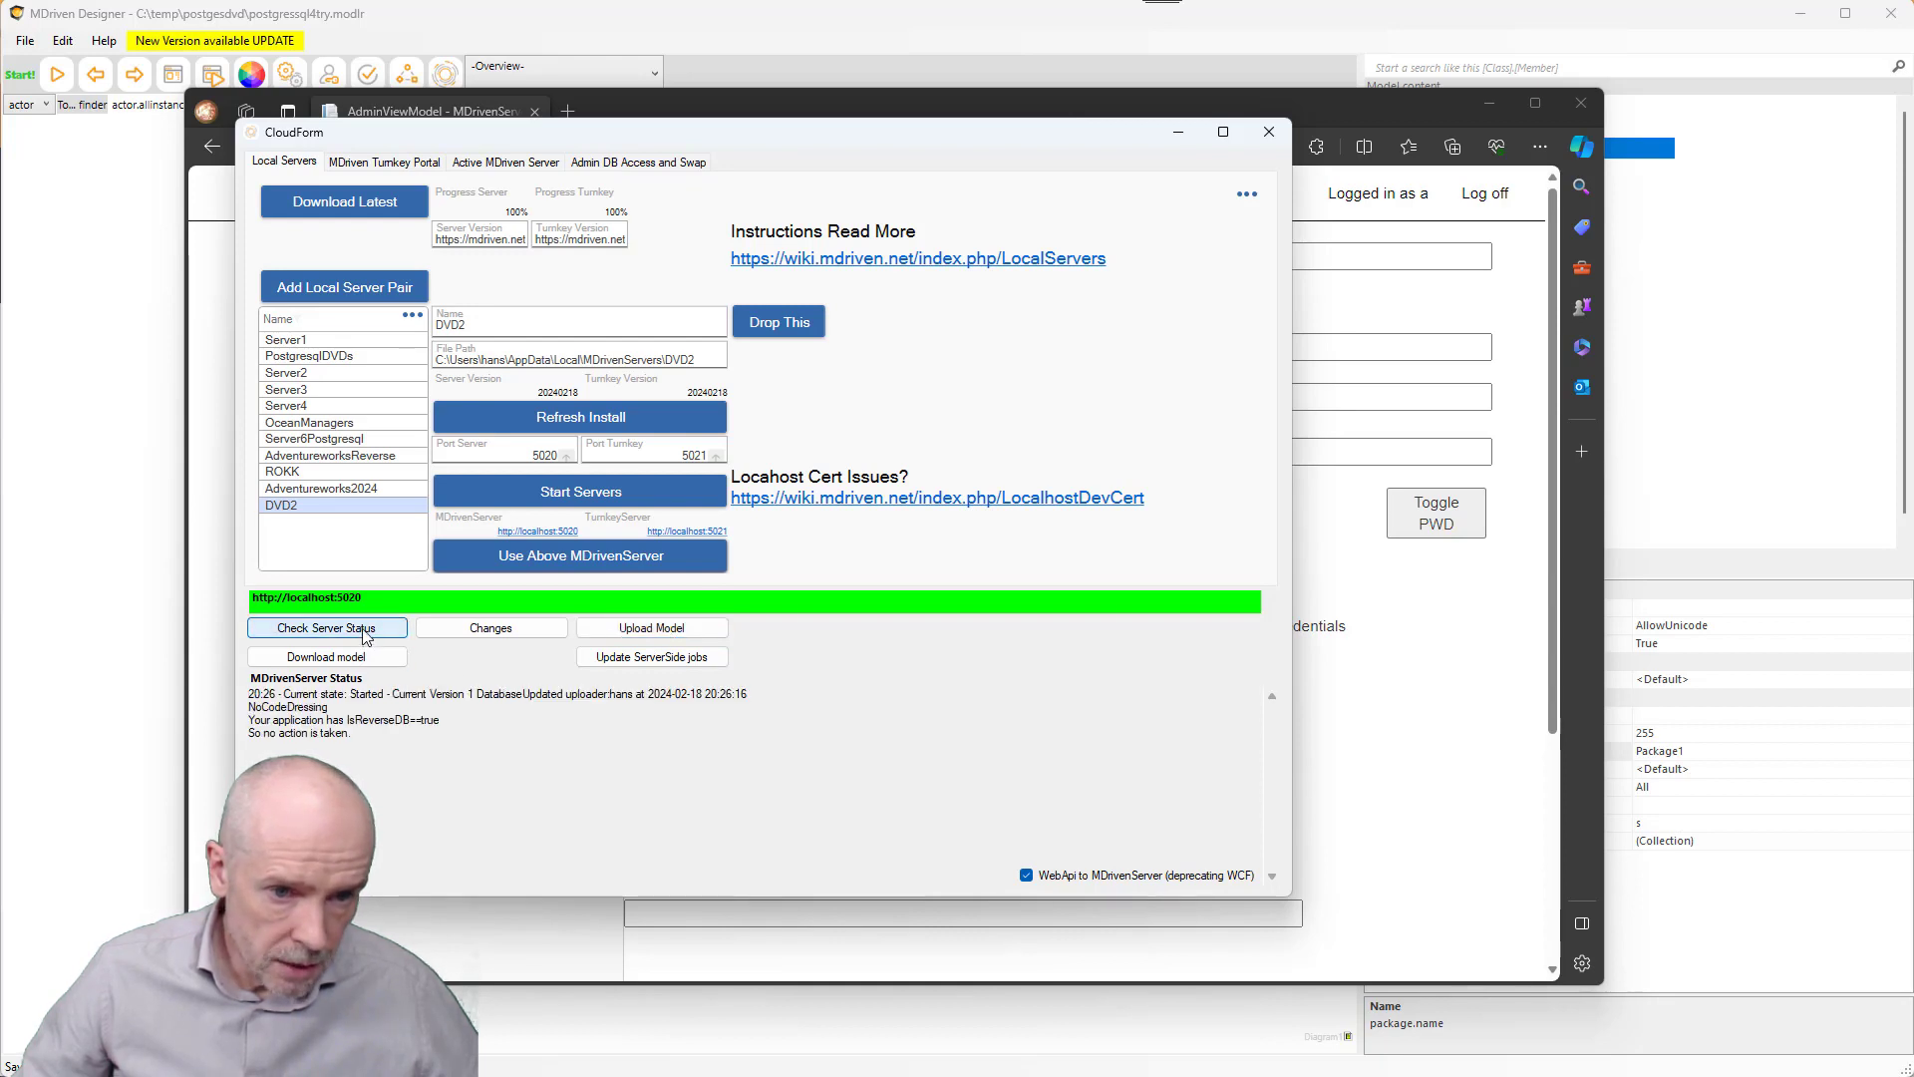
{"action": "left_click_drag", "start_coordinate": [267, 724], "coordinate": [351, 727]}
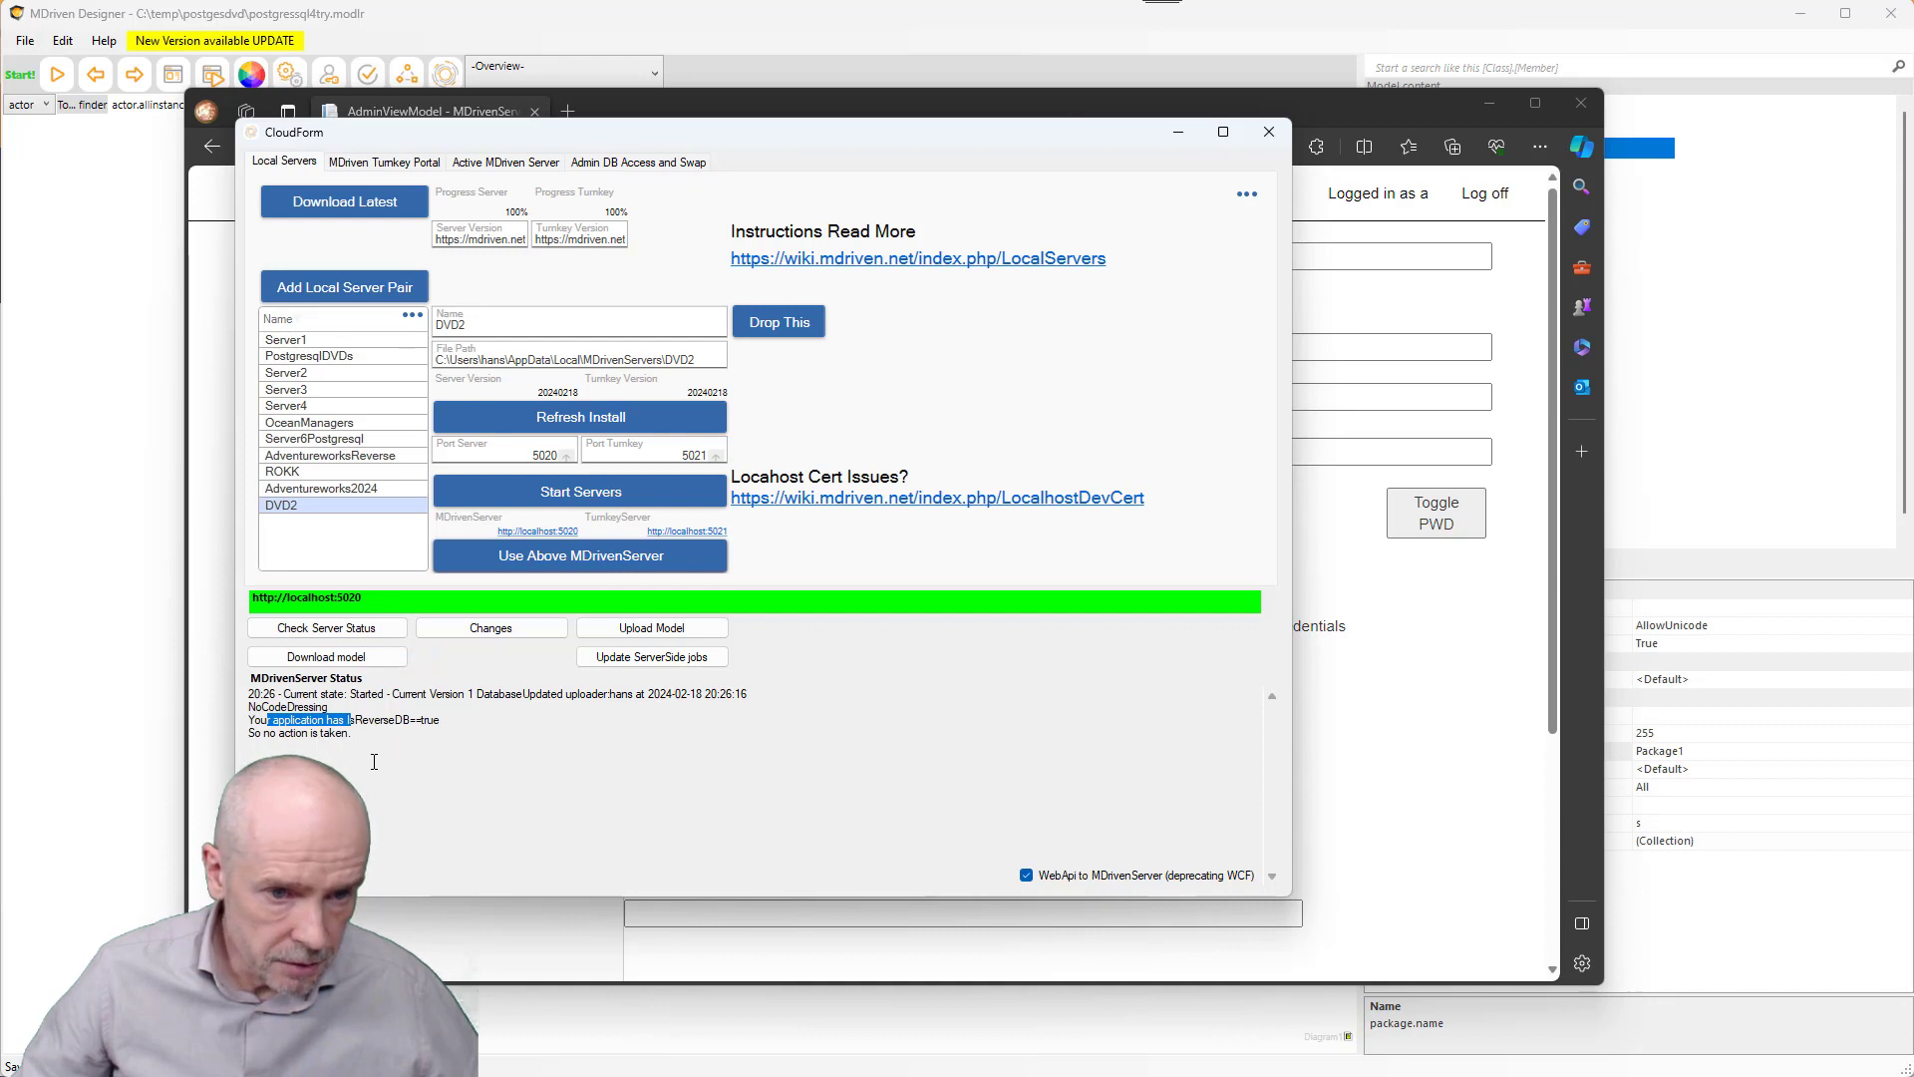
- Reload the AdminViewModel page to see version DatabaseUpdated1 Started, then go to pgAdmin 4
{"action": "left_click", "coordinate": [1474, 752]}
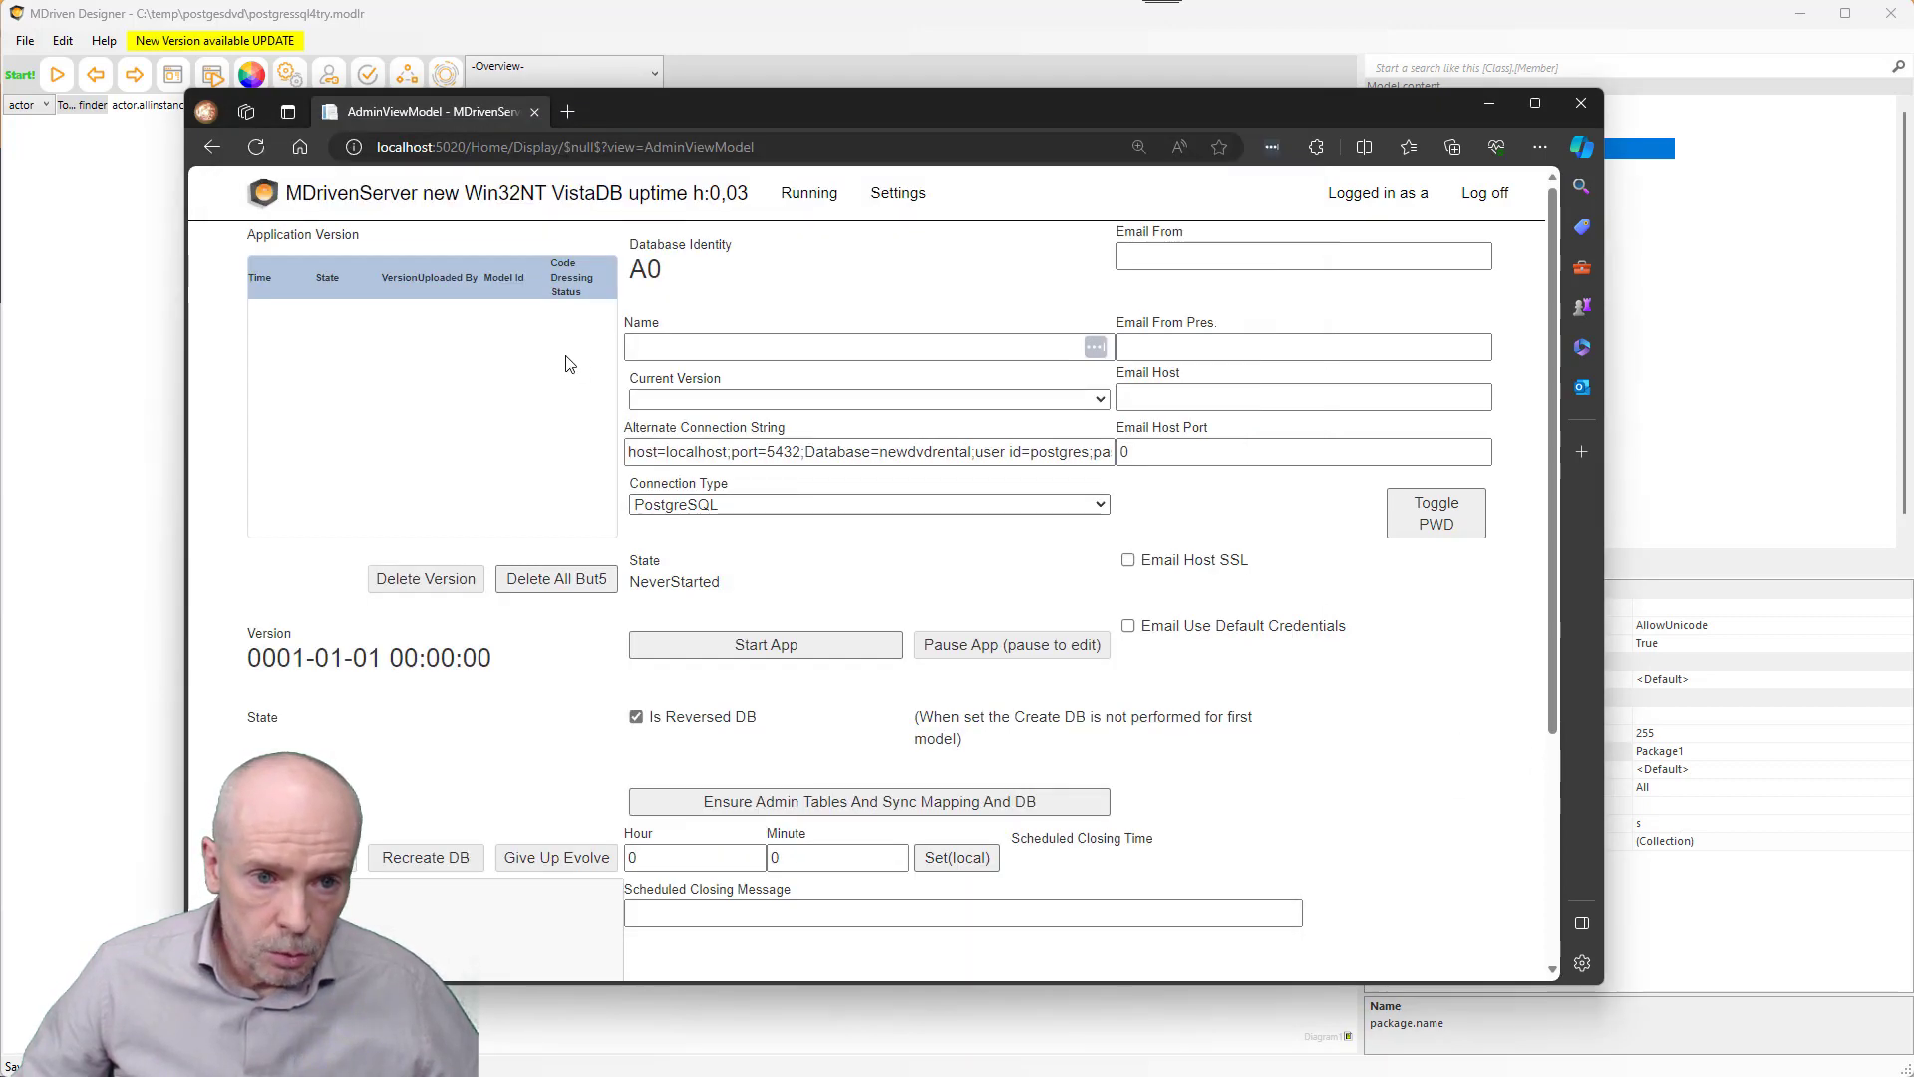
{"action": "left_click", "coordinate": [257, 148]}
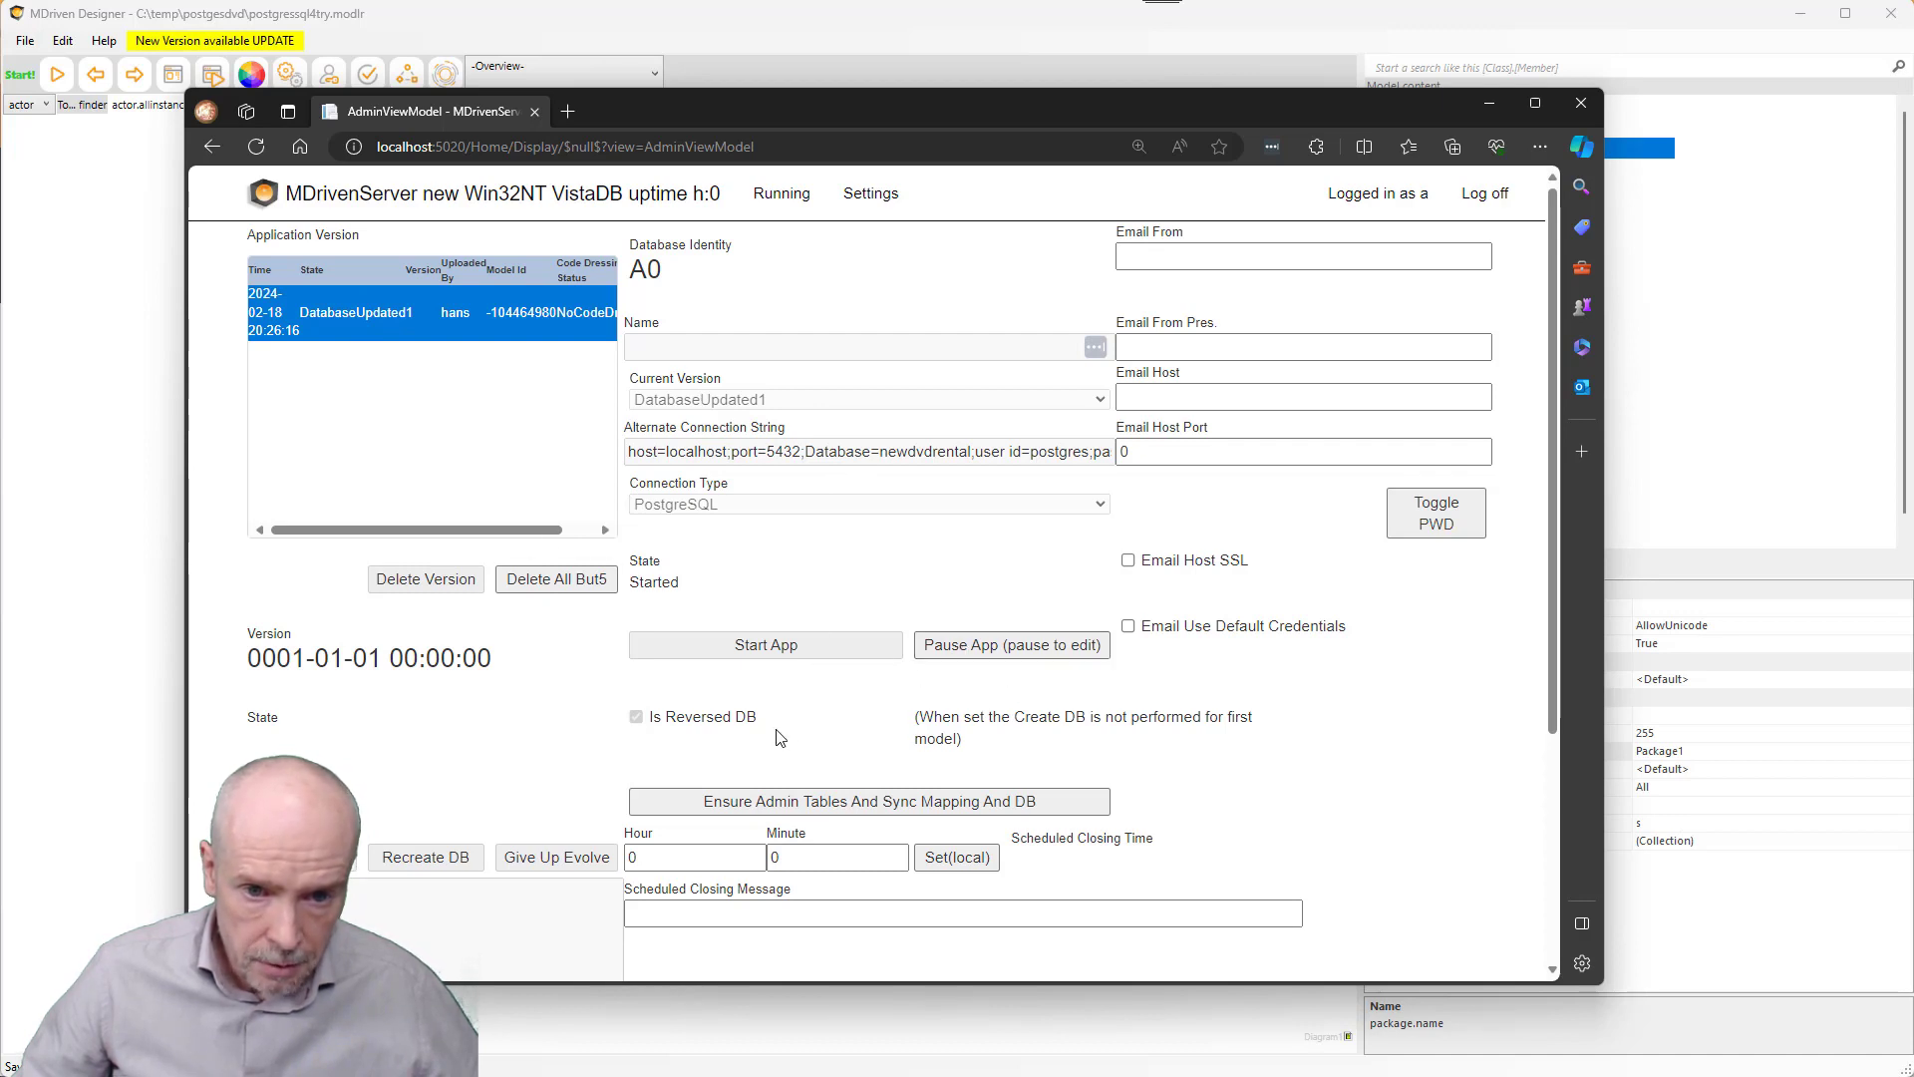
{"action": "scroll", "coordinate": [798, 638], "scroll_direction": "down", "scroll_amount": 3}
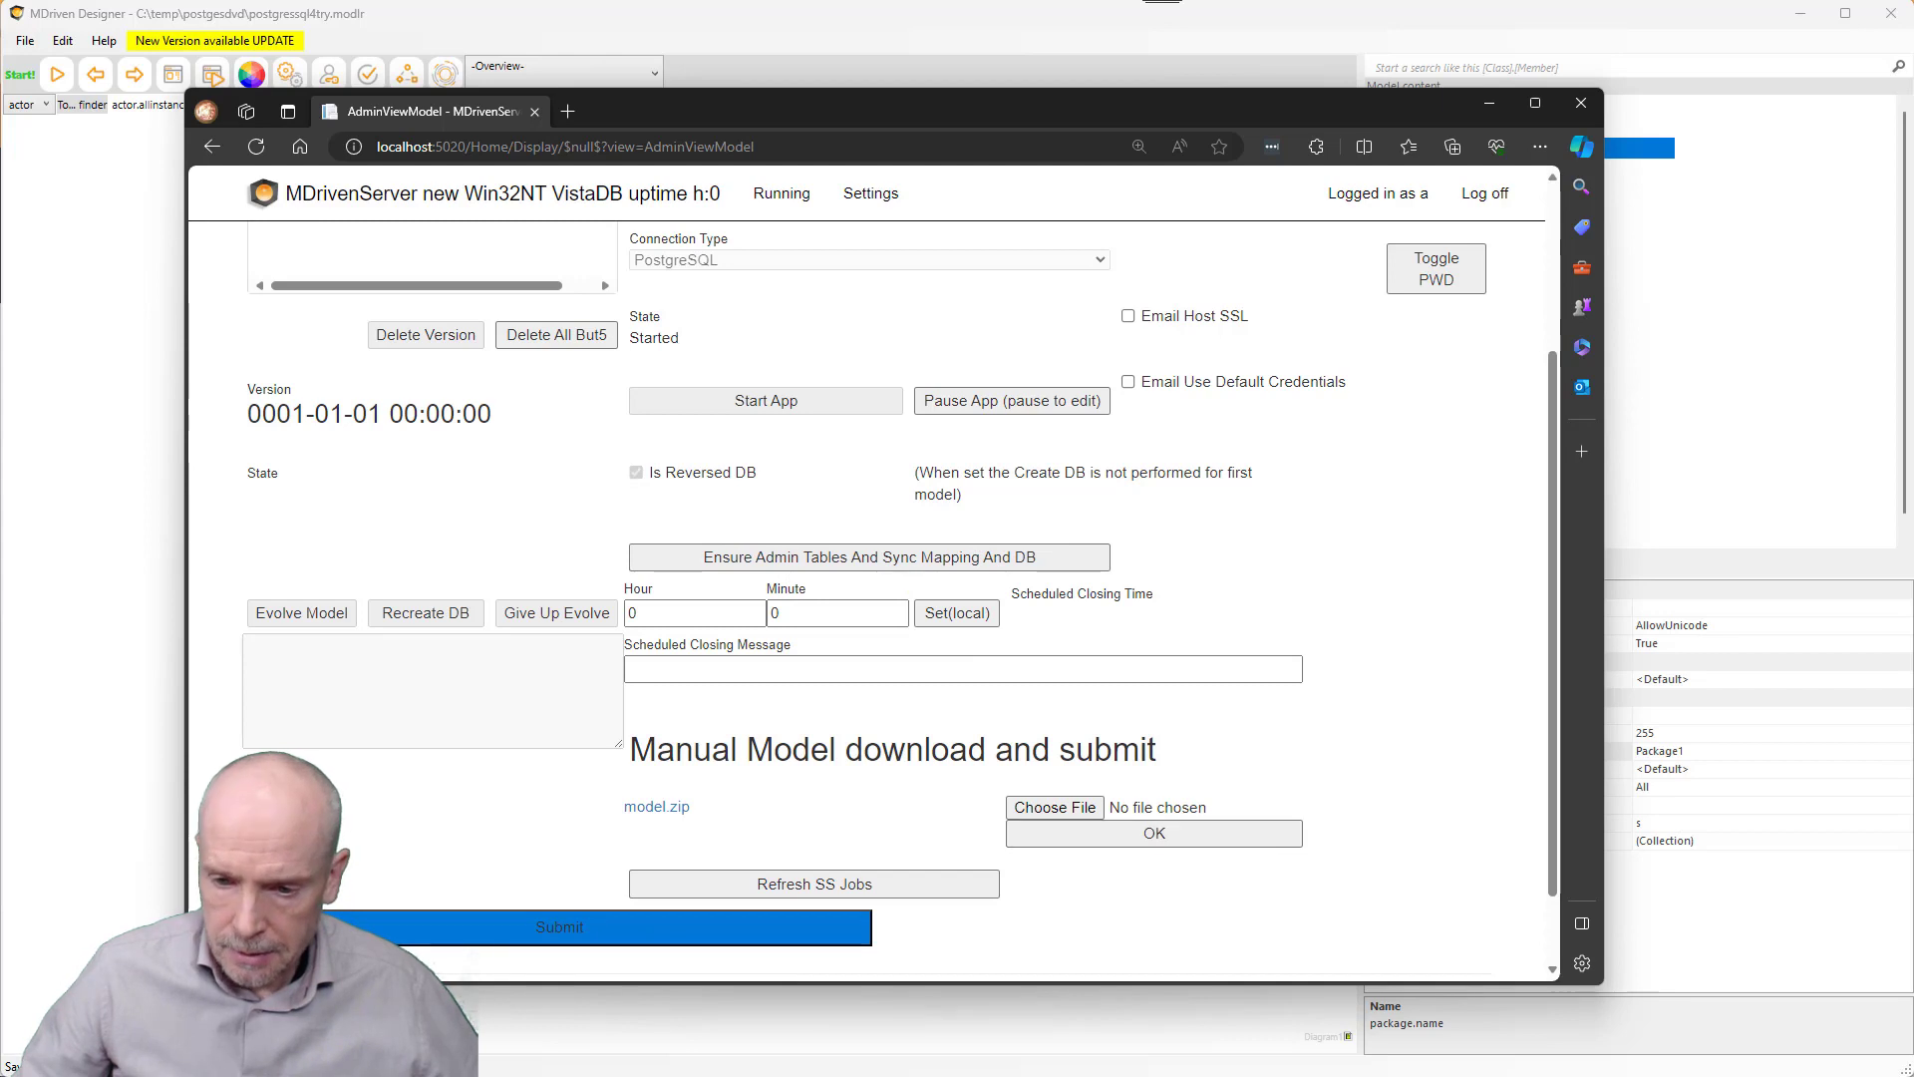
{"action": "key", "text": "alt+Tab"}
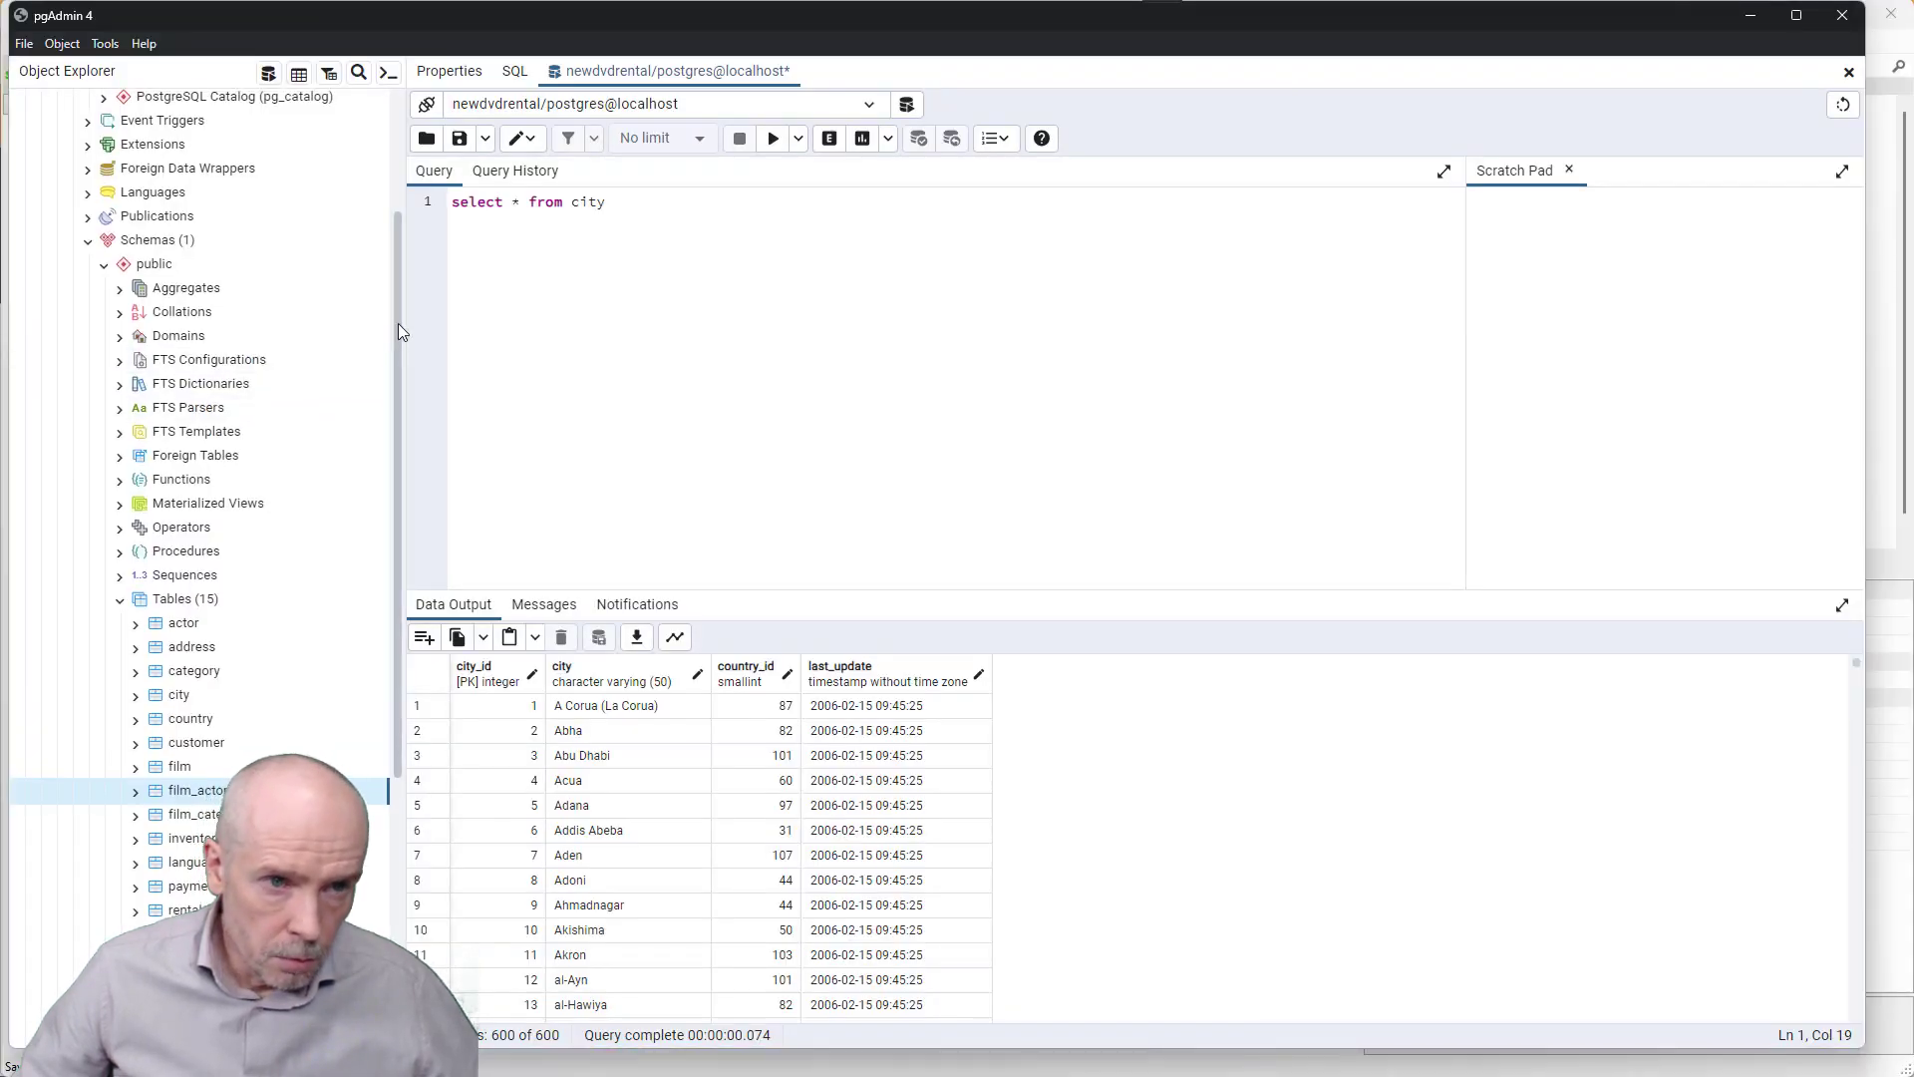
{"action": "scroll", "coordinate": [397, 334], "scroll_direction": "up", "scroll_amount": 4}
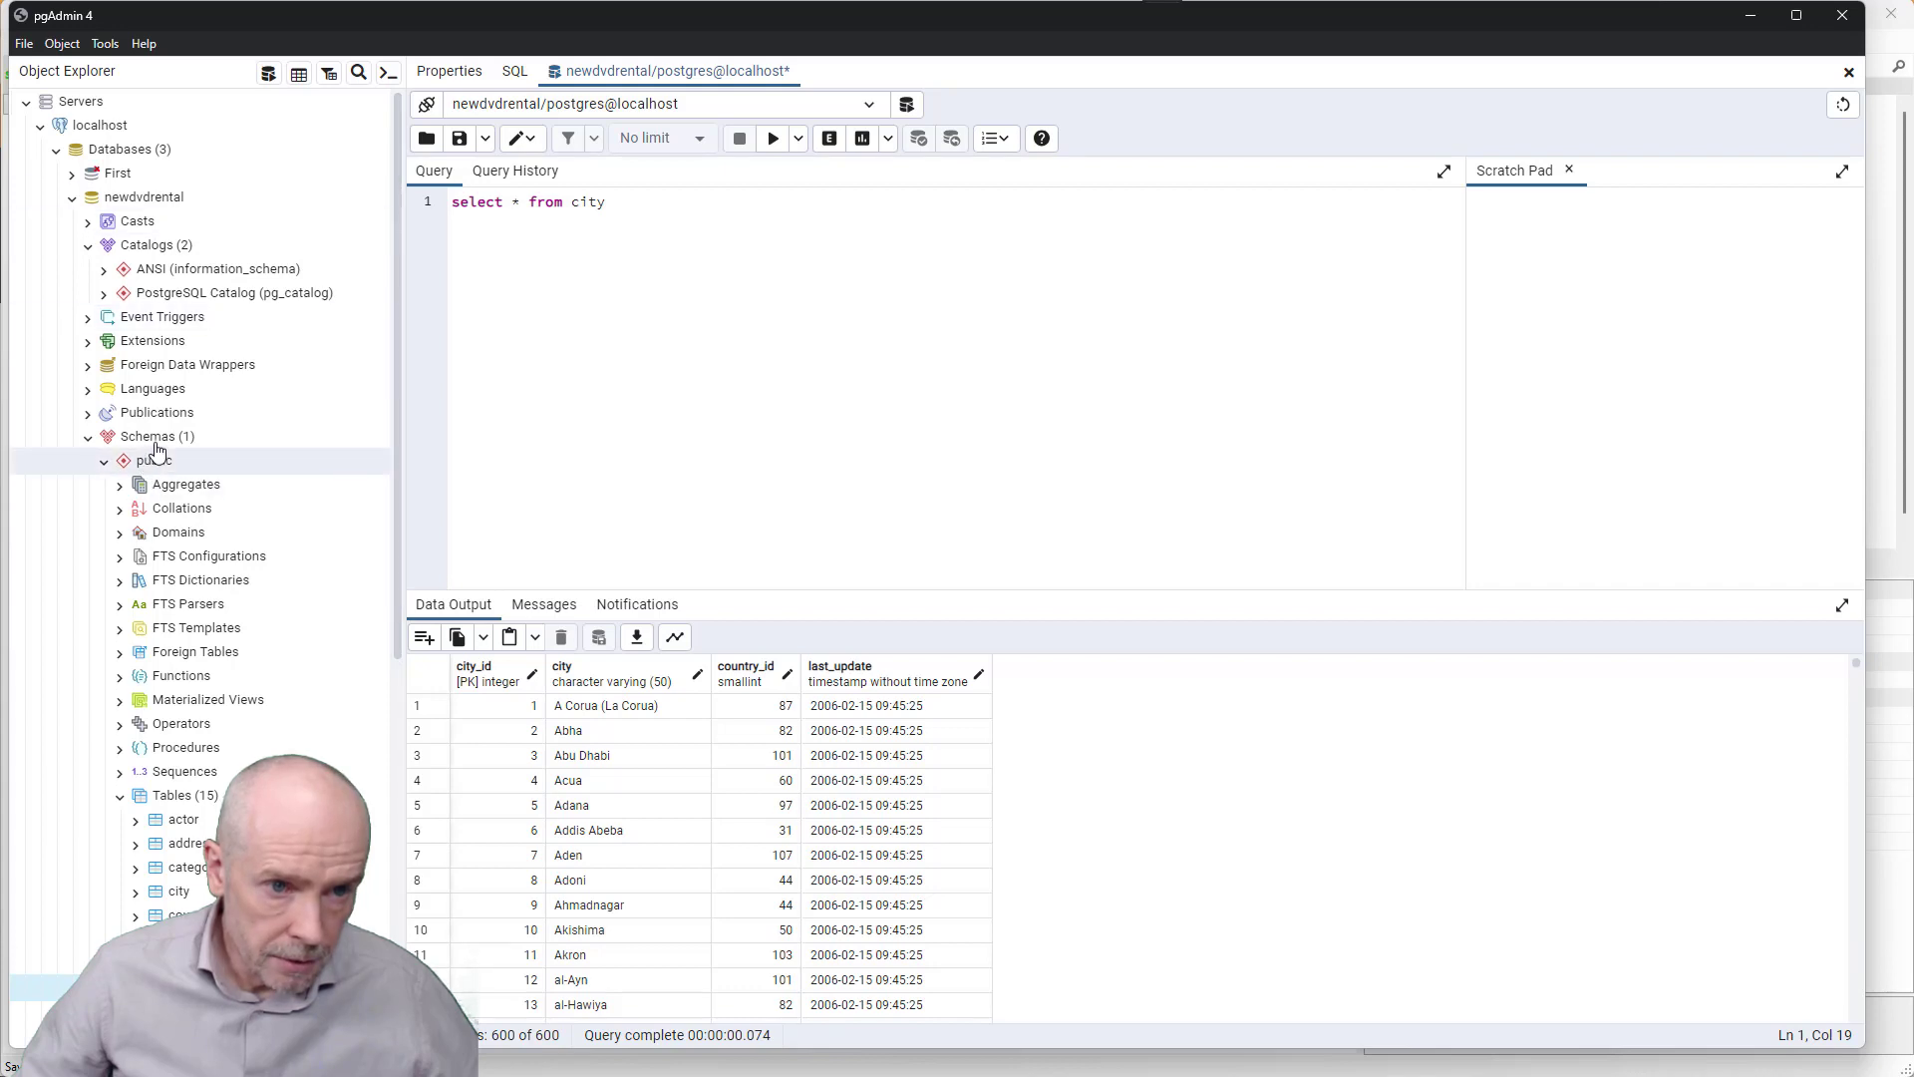
{"action": "left_click", "coordinate": [170, 797]}
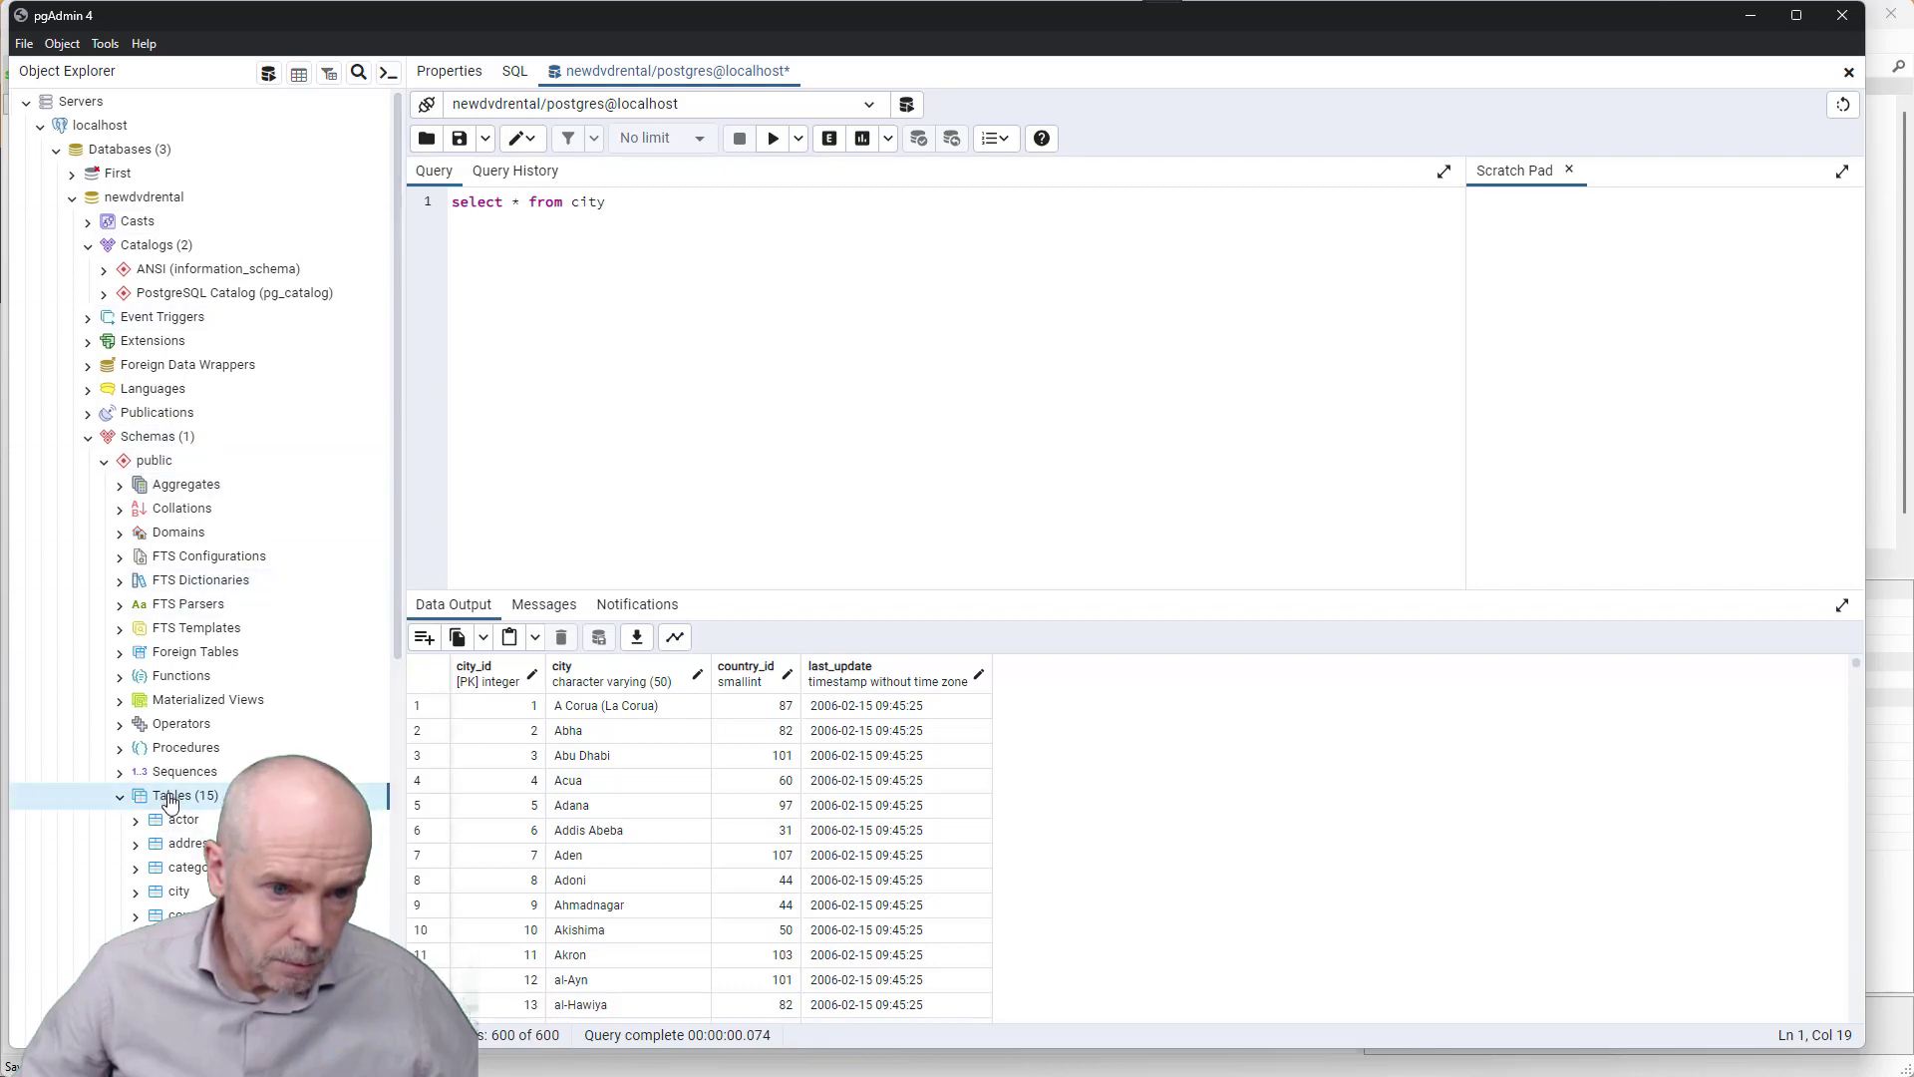
{"action": "left_click", "coordinate": [199, 838]}
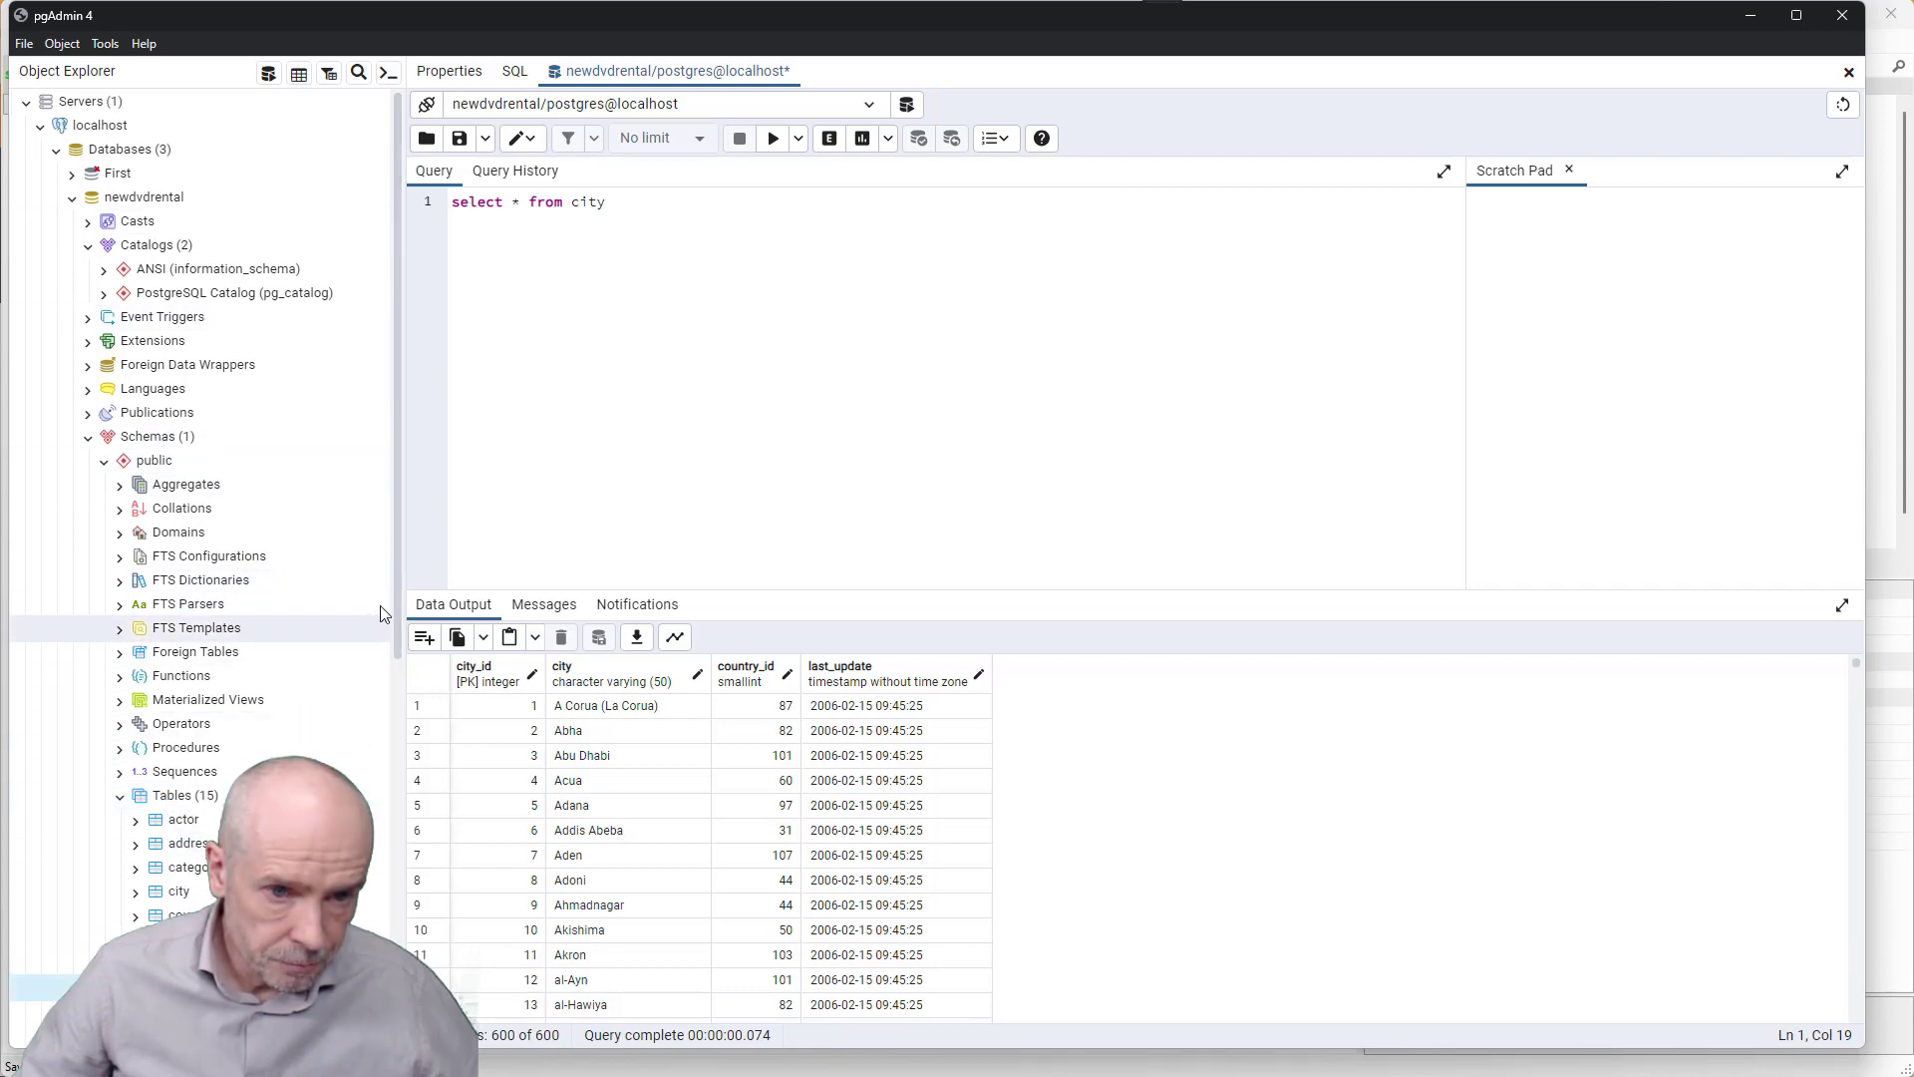
{"action": "scroll", "coordinate": [393, 764], "scroll_direction": "down", "scroll_amount": 3}
{"action": "scroll", "coordinate": [394, 763], "scroll_direction": "down", "scroll_amount": 4}
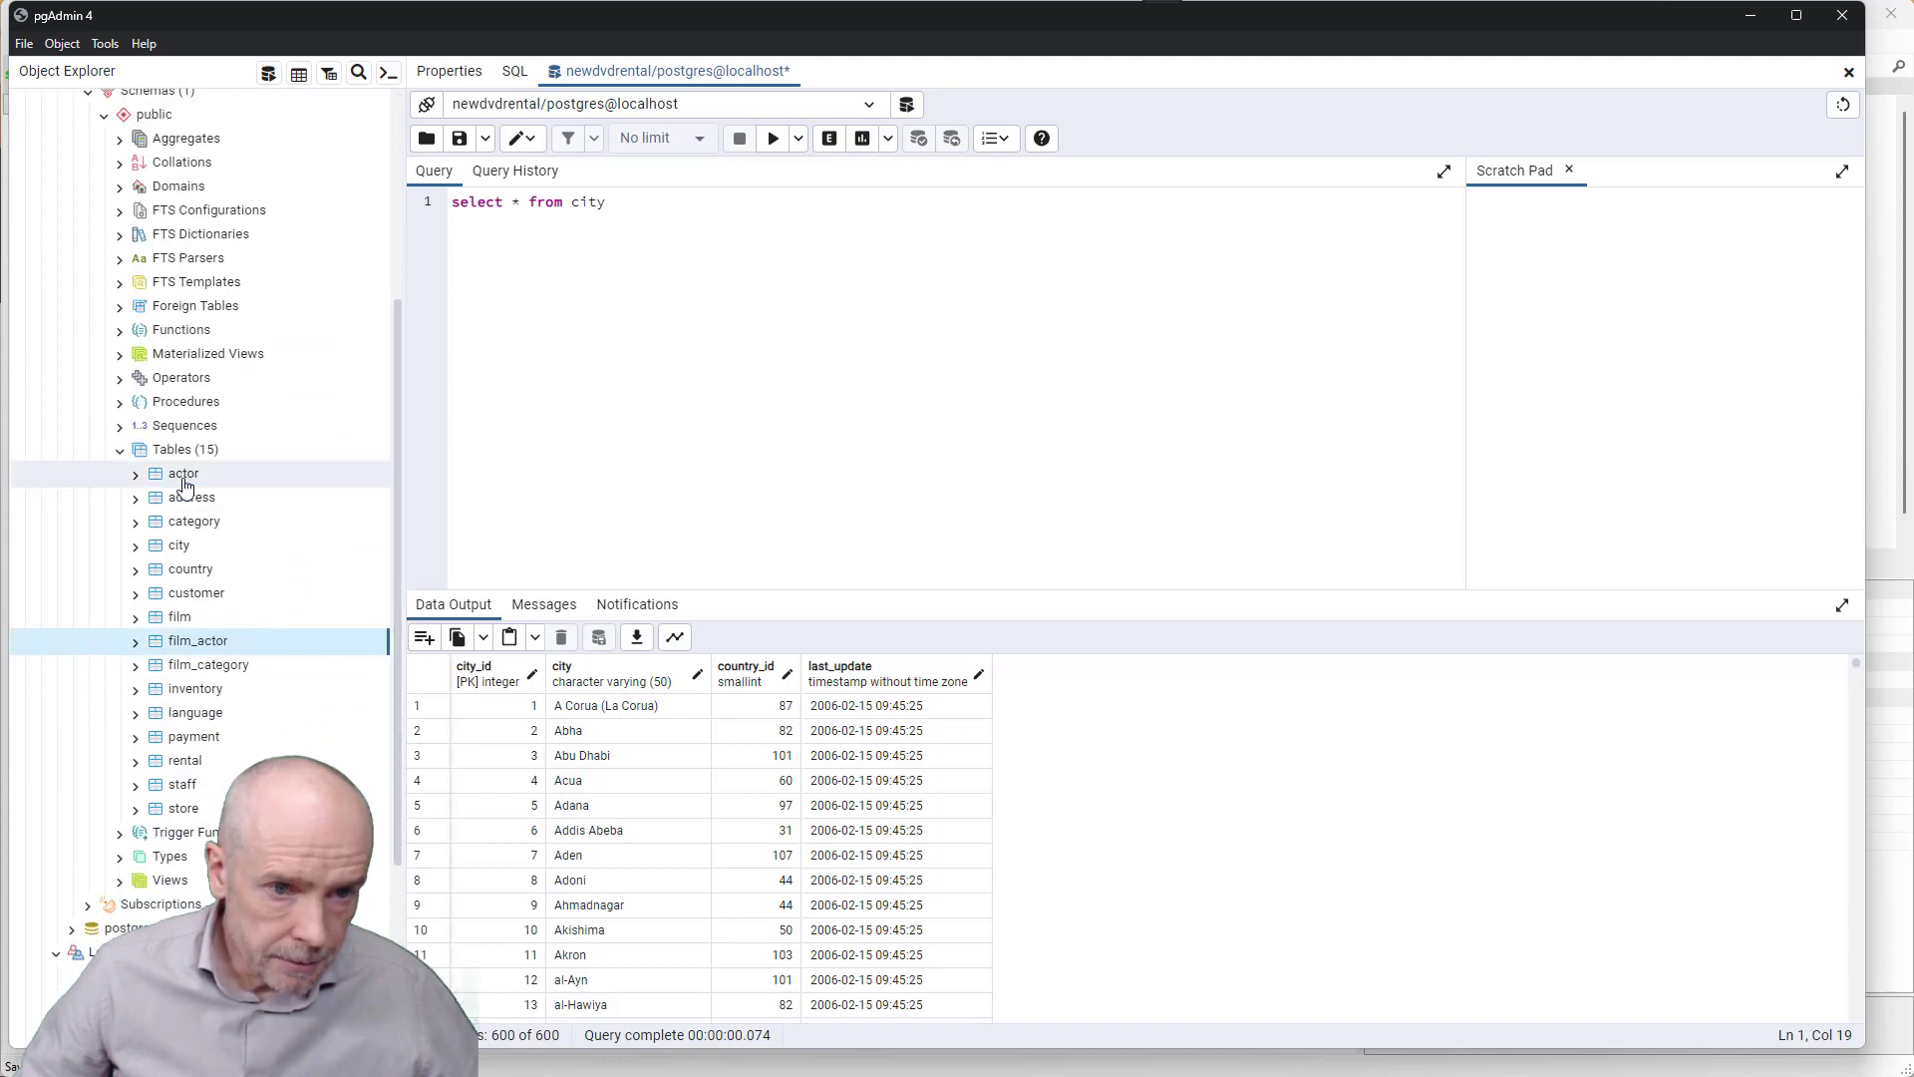
{"action": "left_click", "coordinate": [239, 473]}
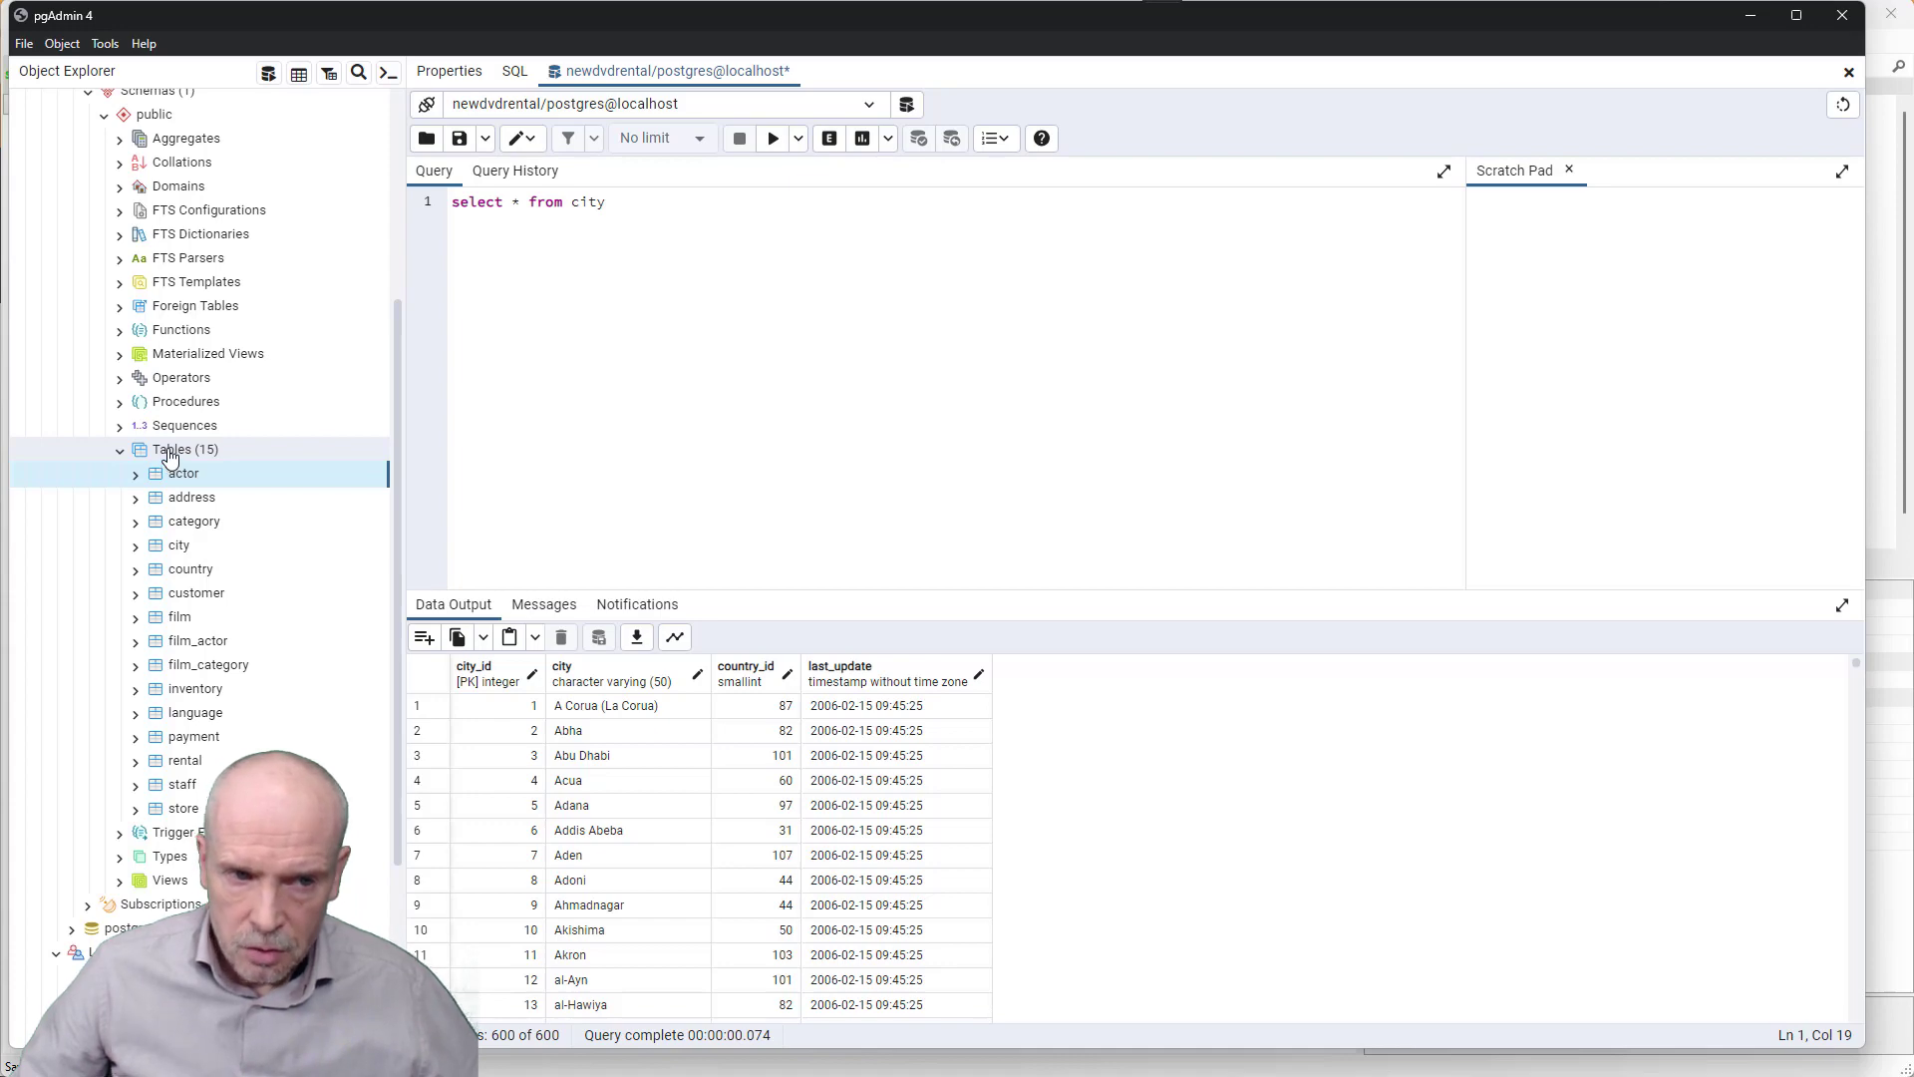
- Run Ensure Admin Tables And Sync Mapping And DB and read the log of created tables
{"action": "key", "text": "alt+Tab"}
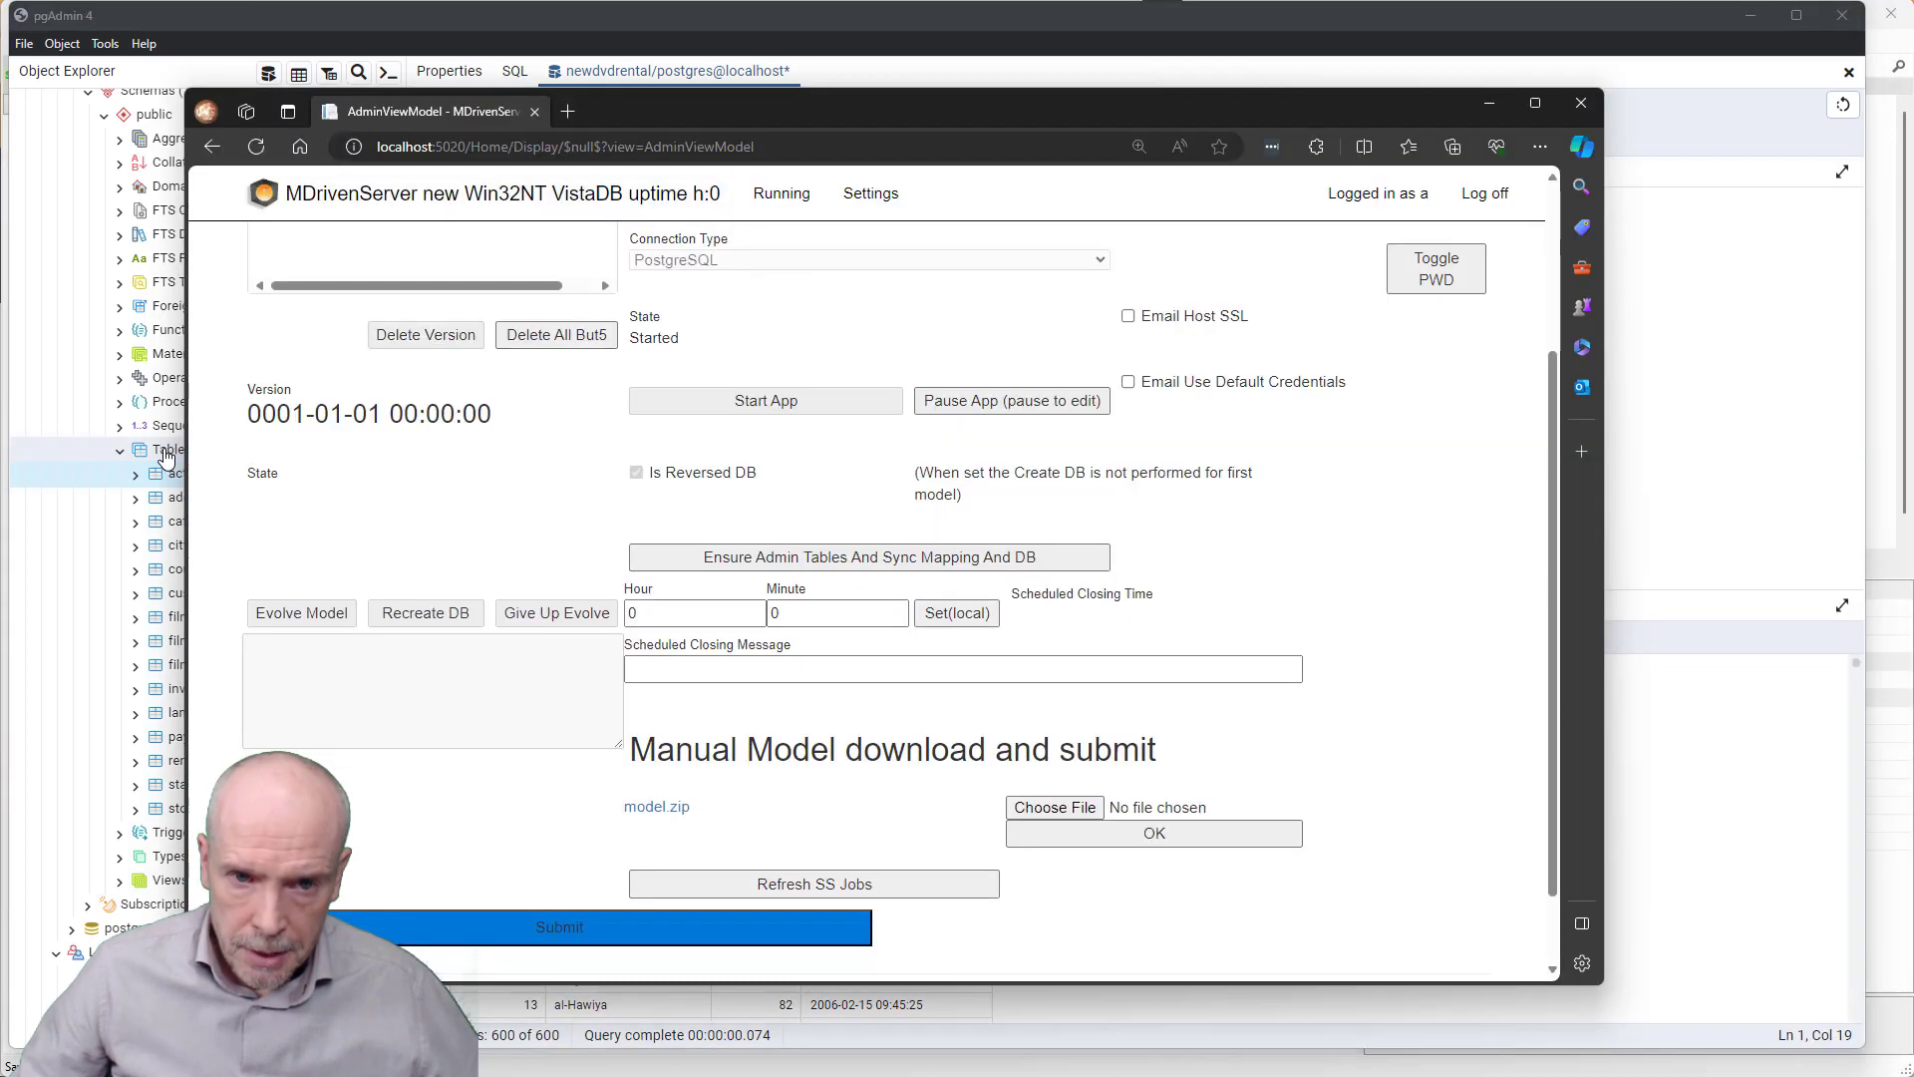
{"action": "scroll", "coordinate": [921, 656], "scroll_direction": "up", "scroll_amount": 3}
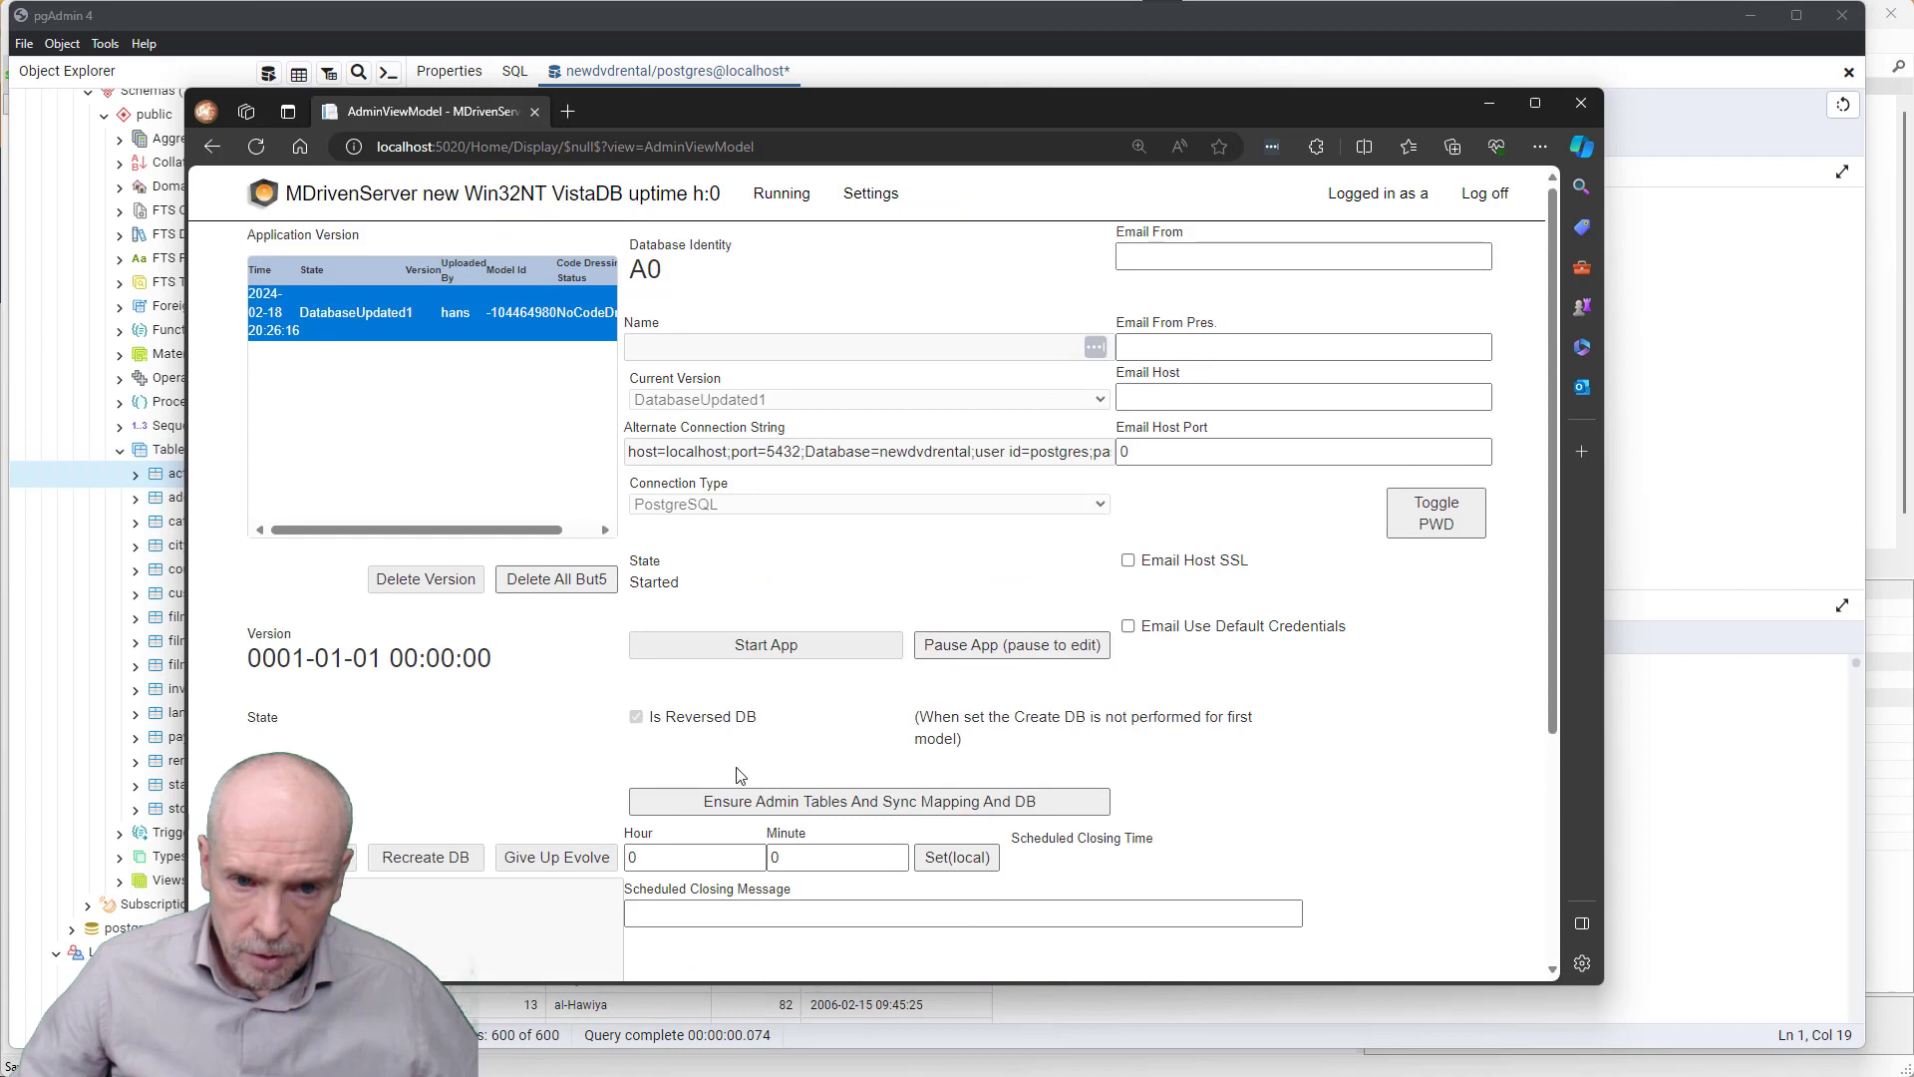
{"action": "left_click", "coordinate": [867, 807]}
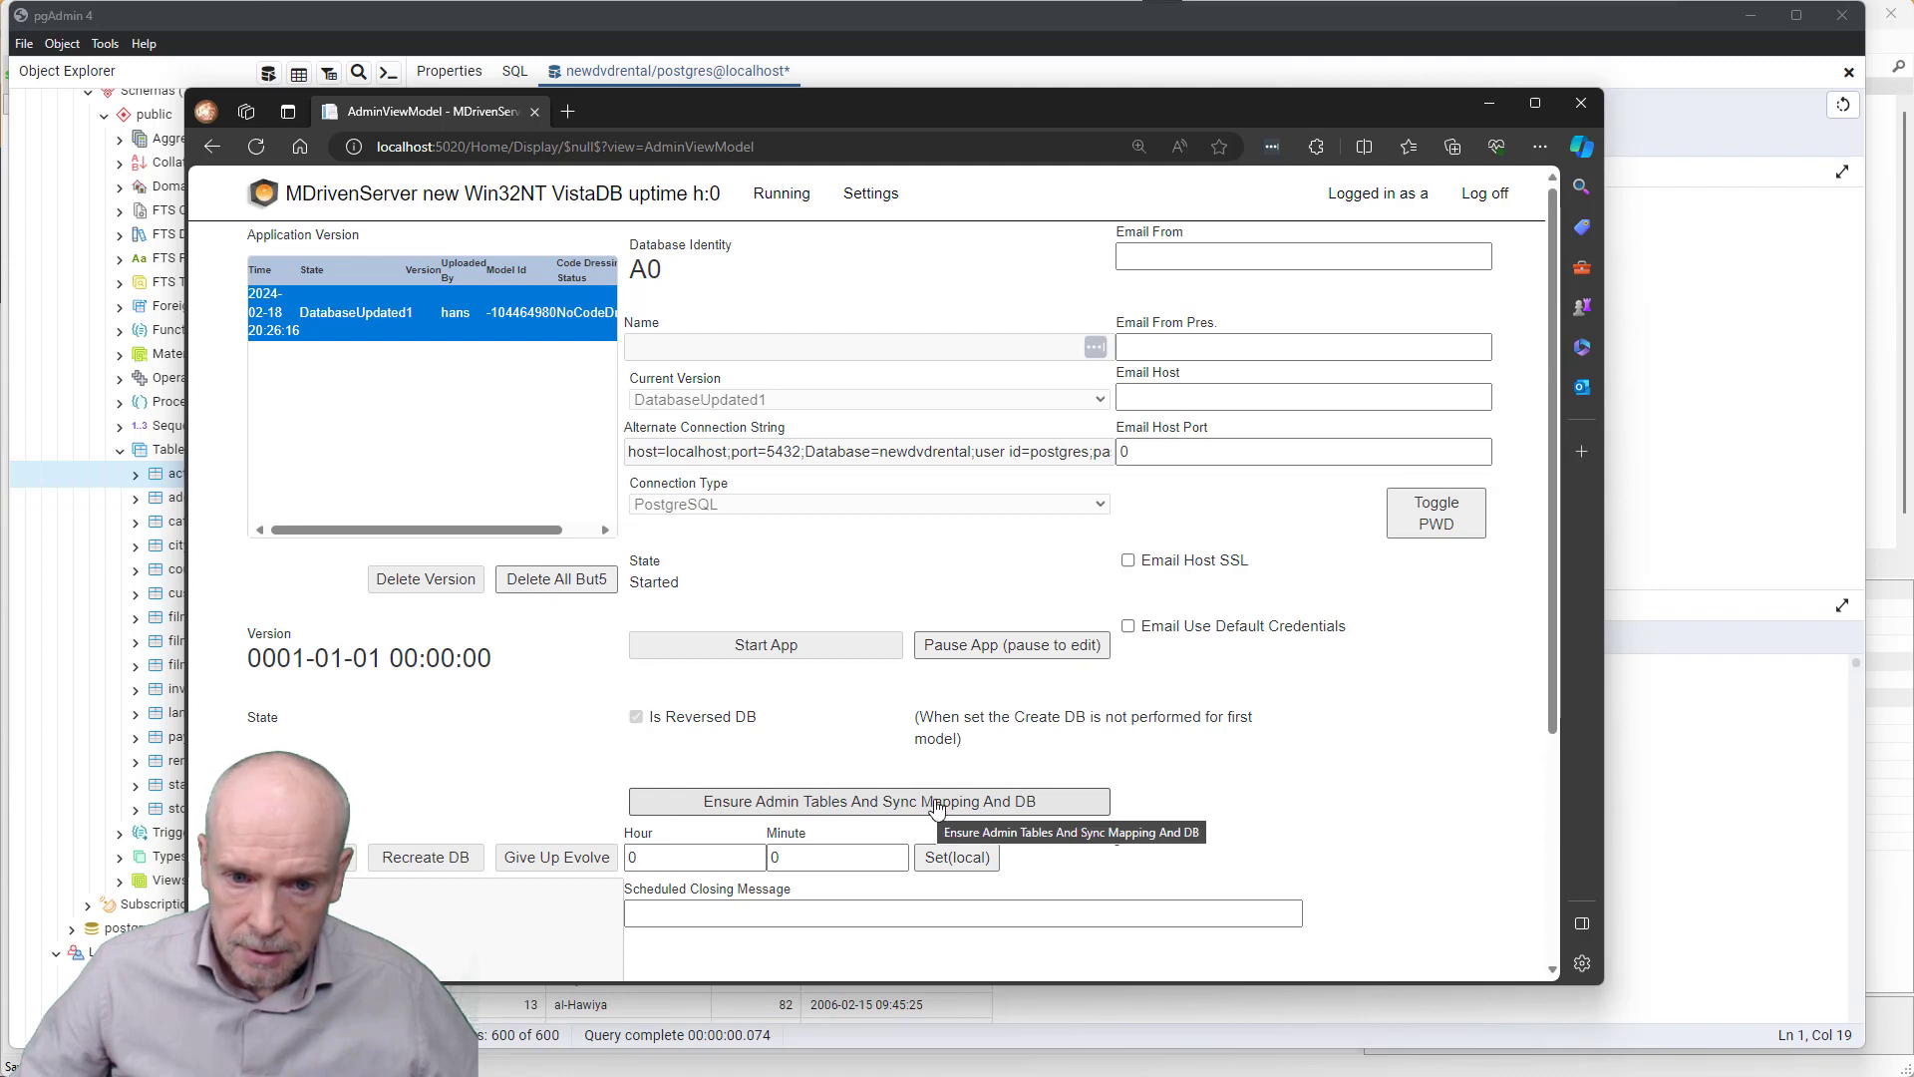
{"action": "left_click", "coordinate": [921, 805]}
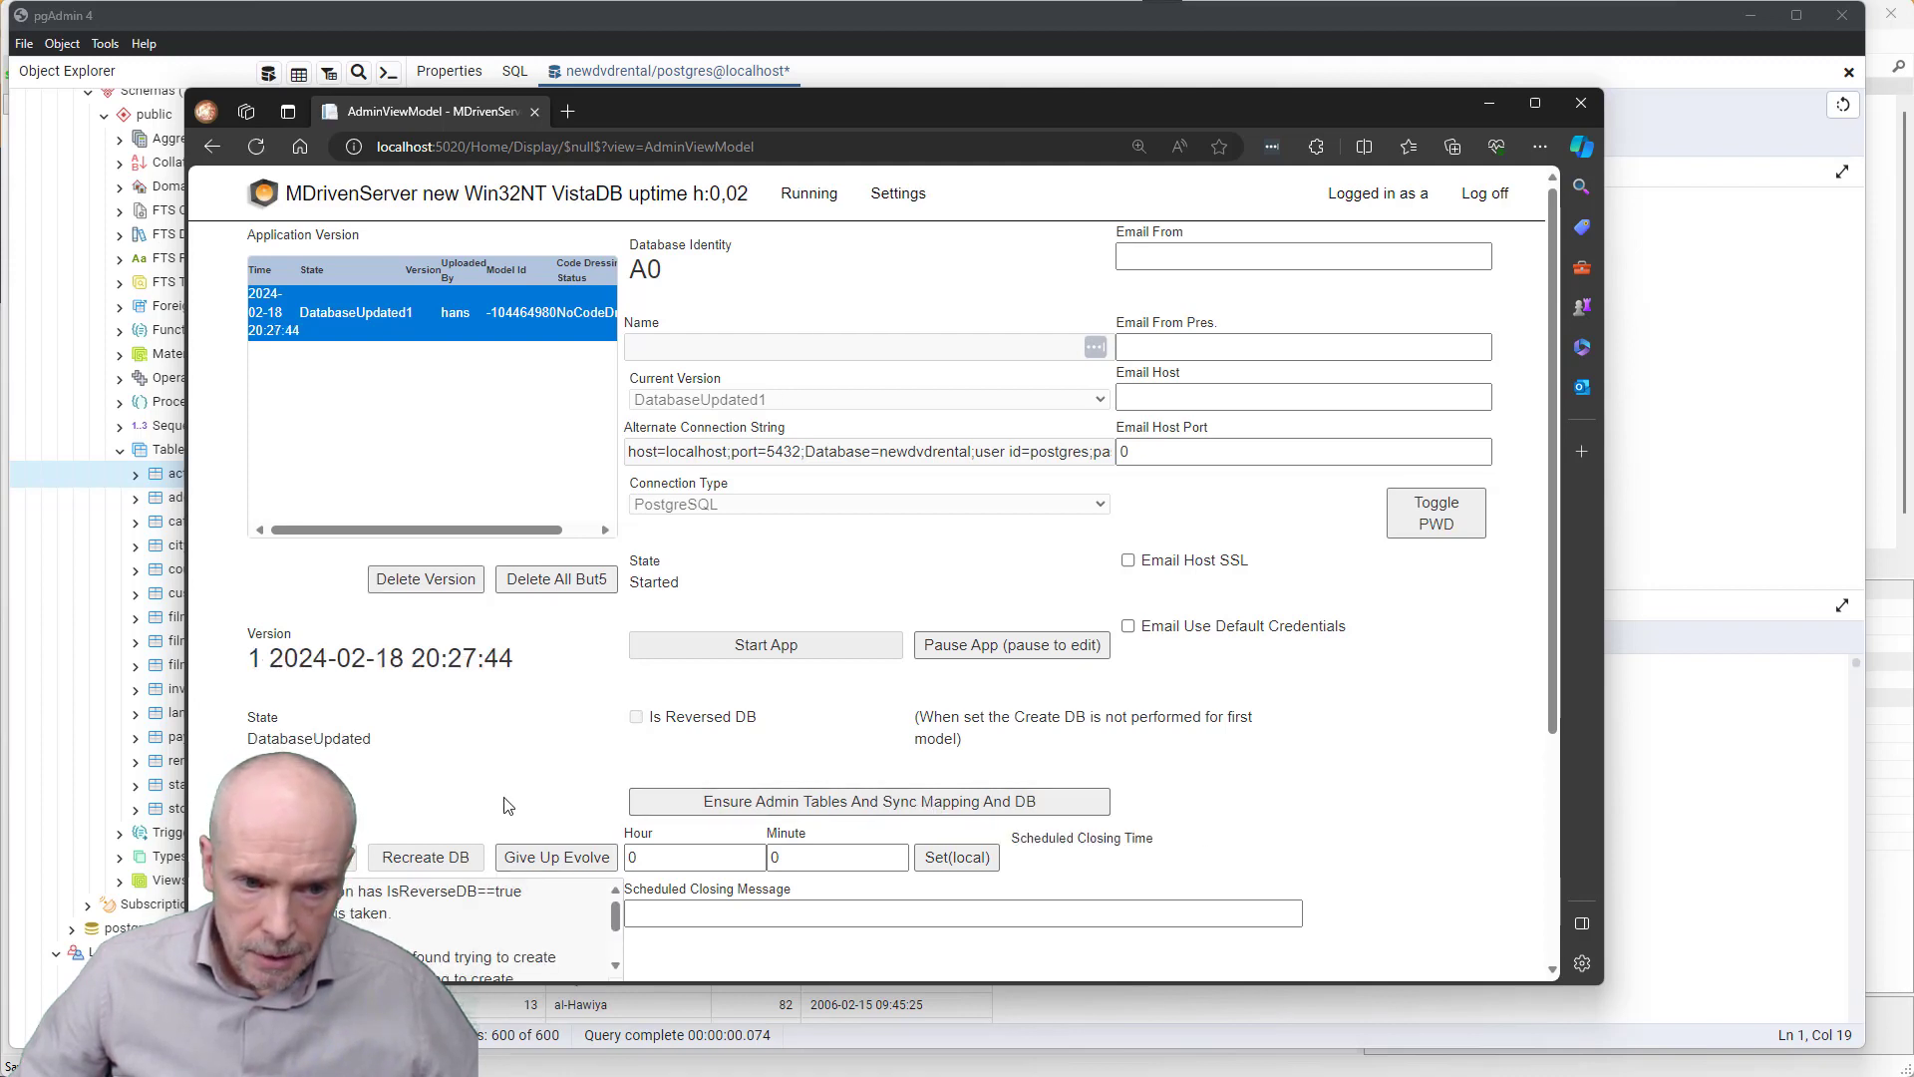
{"action": "scroll", "coordinate": [503, 797], "scroll_direction": "down", "scroll_amount": 2}
{"action": "scroll", "coordinate": [368, 805], "scroll_direction": "up", "scroll_amount": 1}
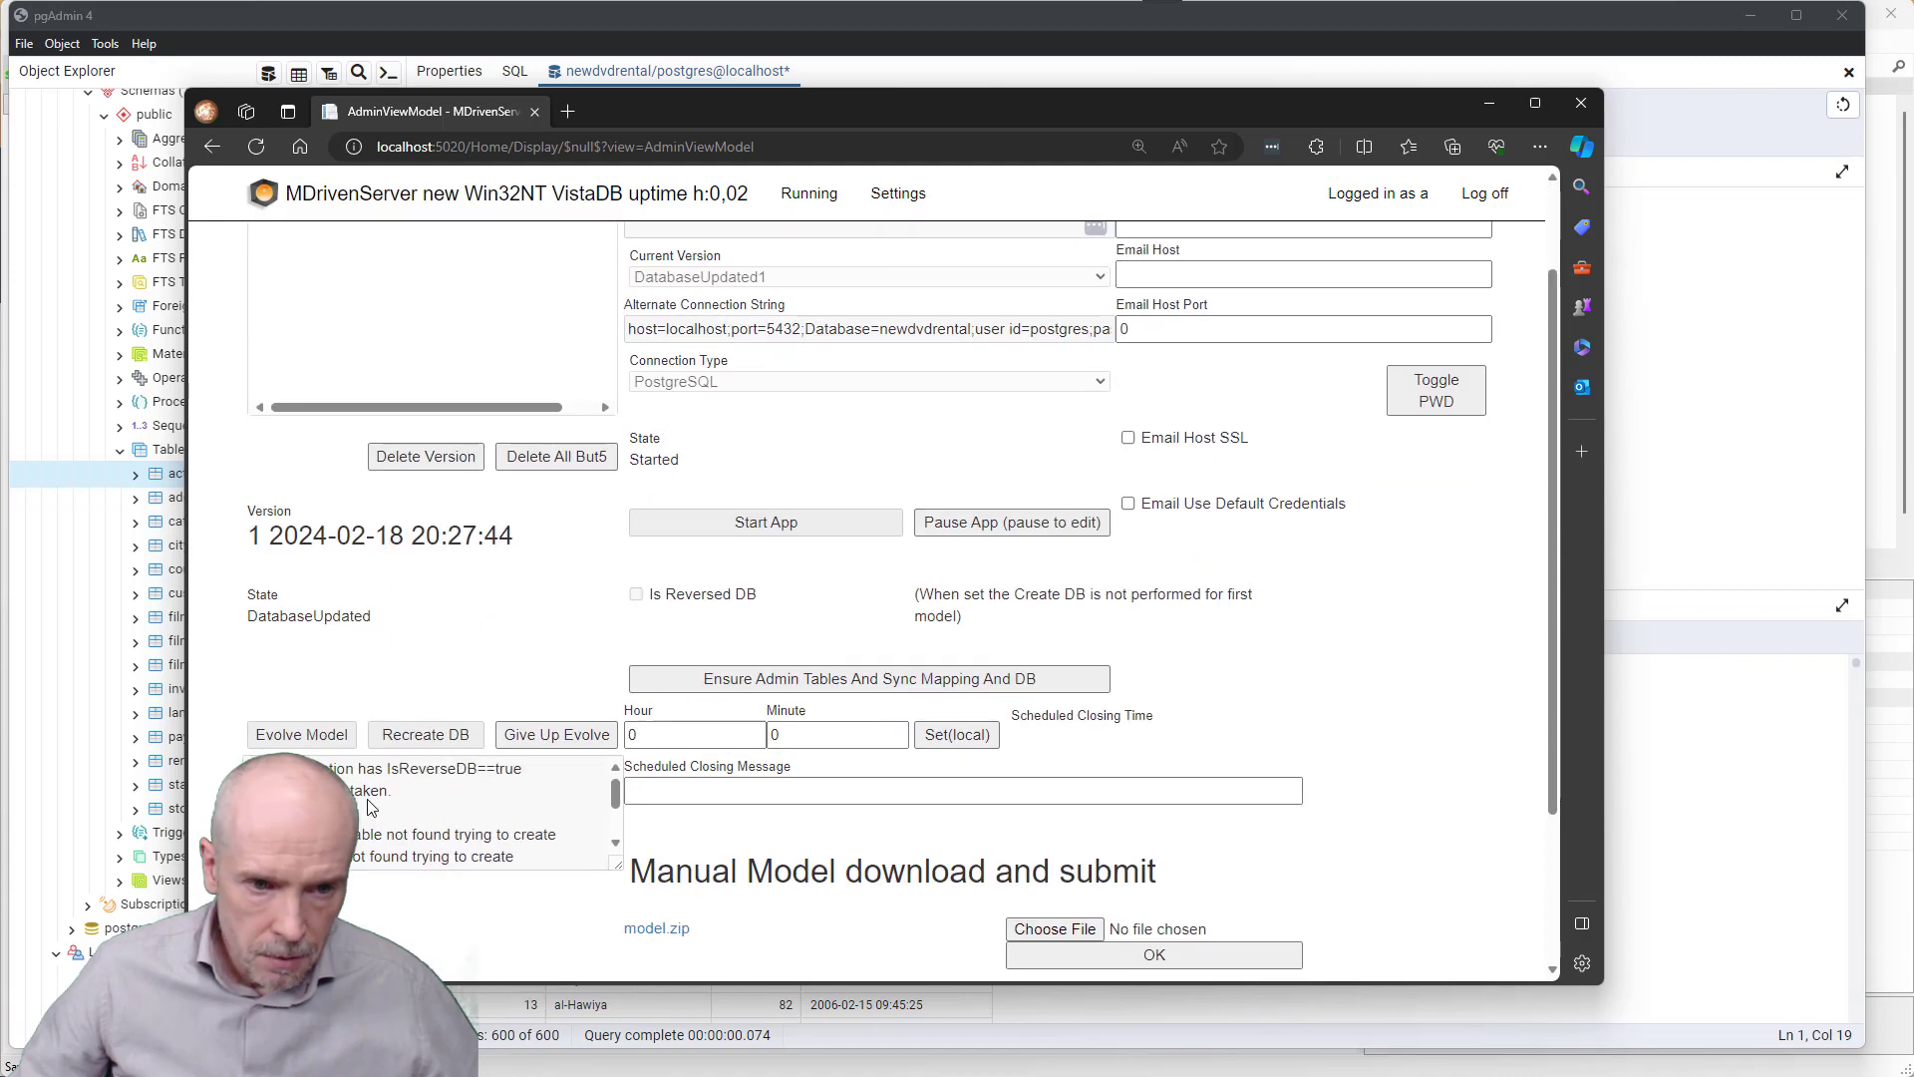
{"action": "scroll", "coordinate": [431, 812], "scroll_direction": "down", "scroll_amount": 1}
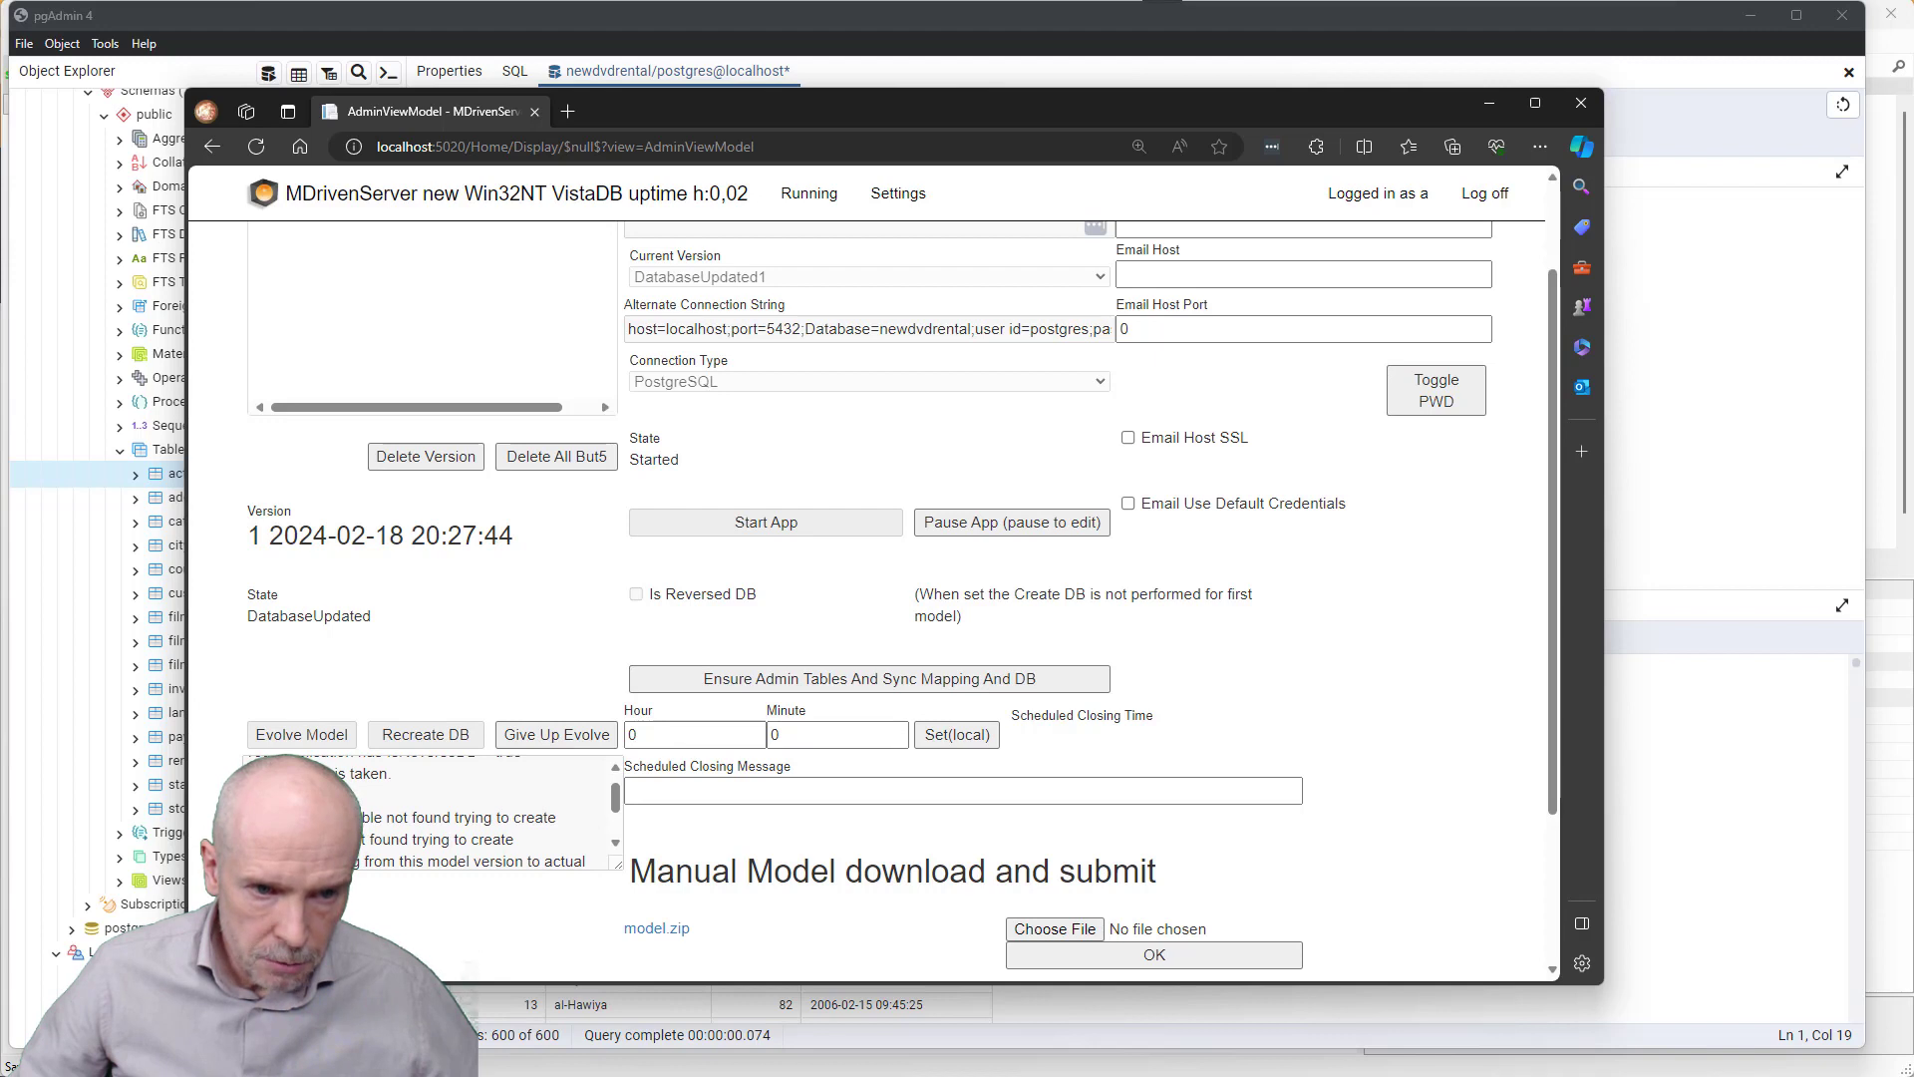
{"action": "scroll", "coordinate": [431, 813], "scroll_direction": "down", "scroll_amount": 1}
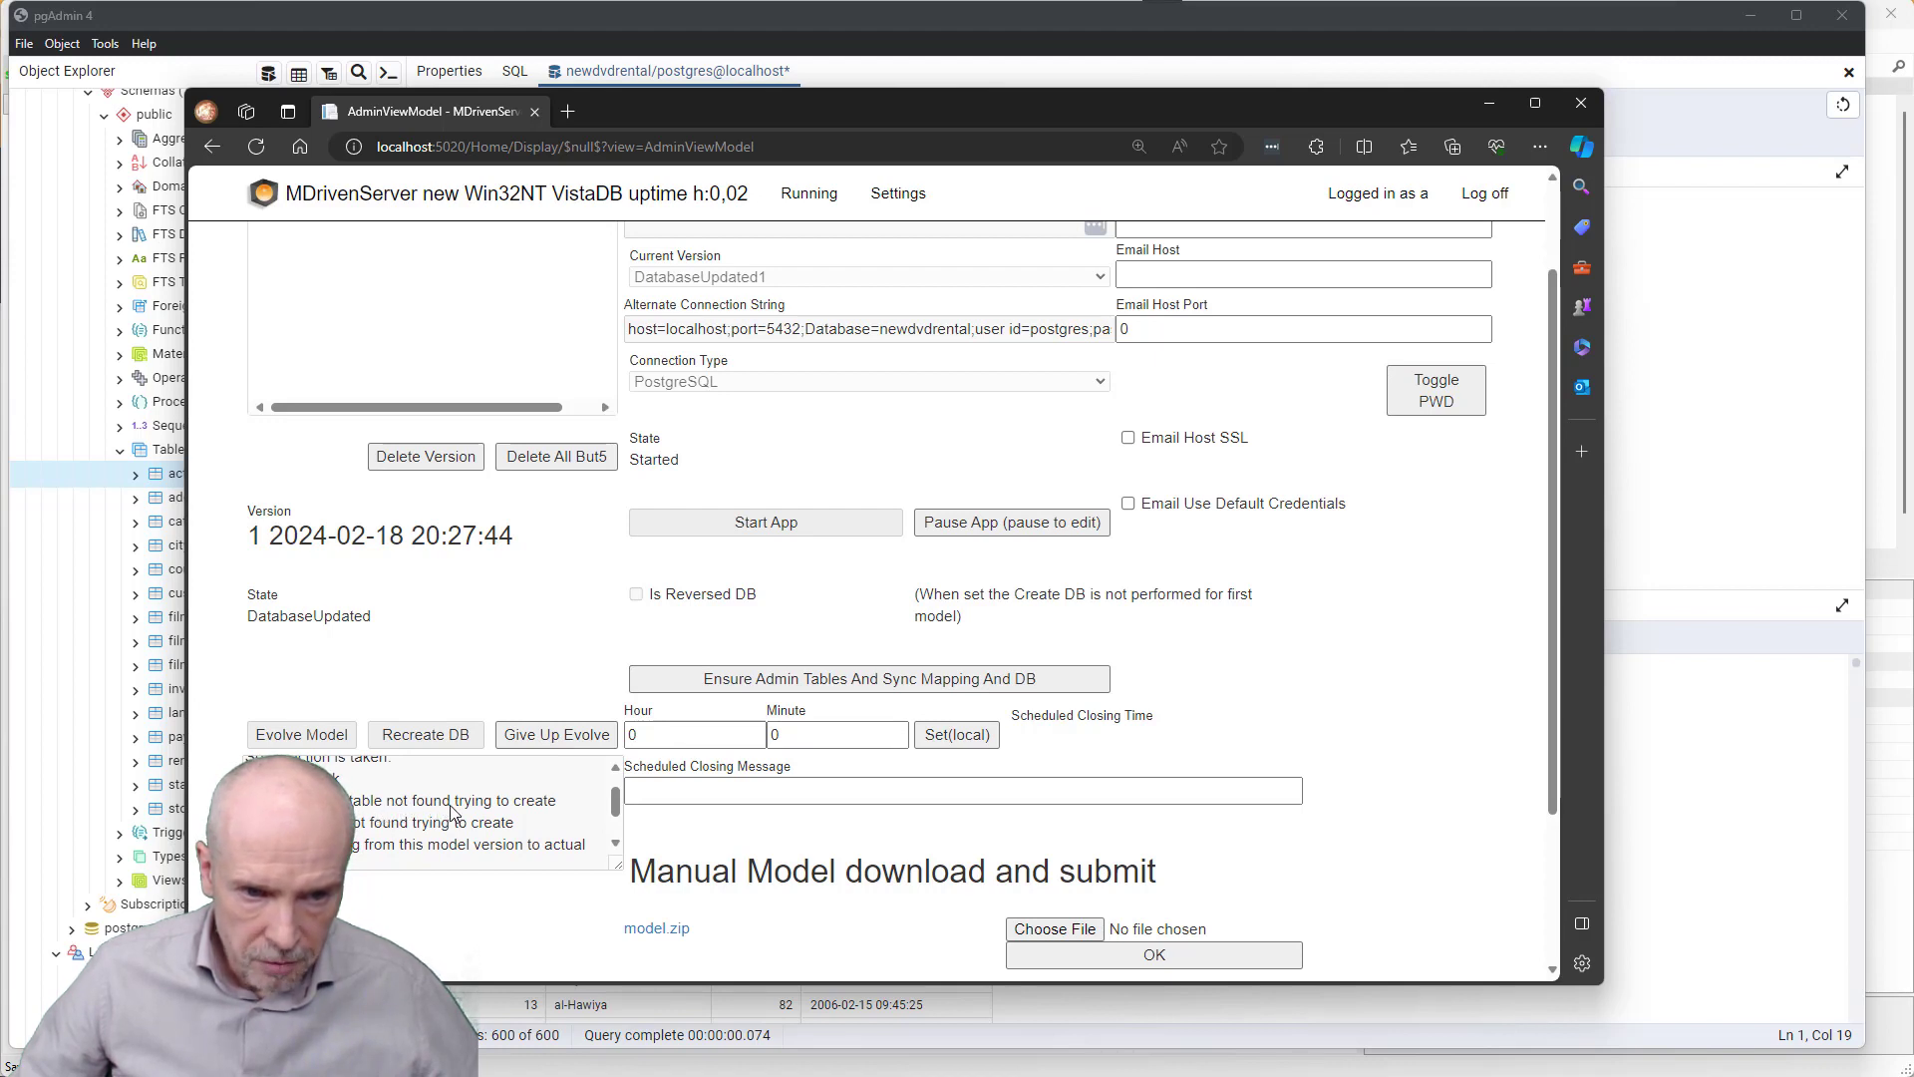
{"action": "scroll", "coordinate": [430, 813], "scroll_direction": "down", "scroll_amount": 1}
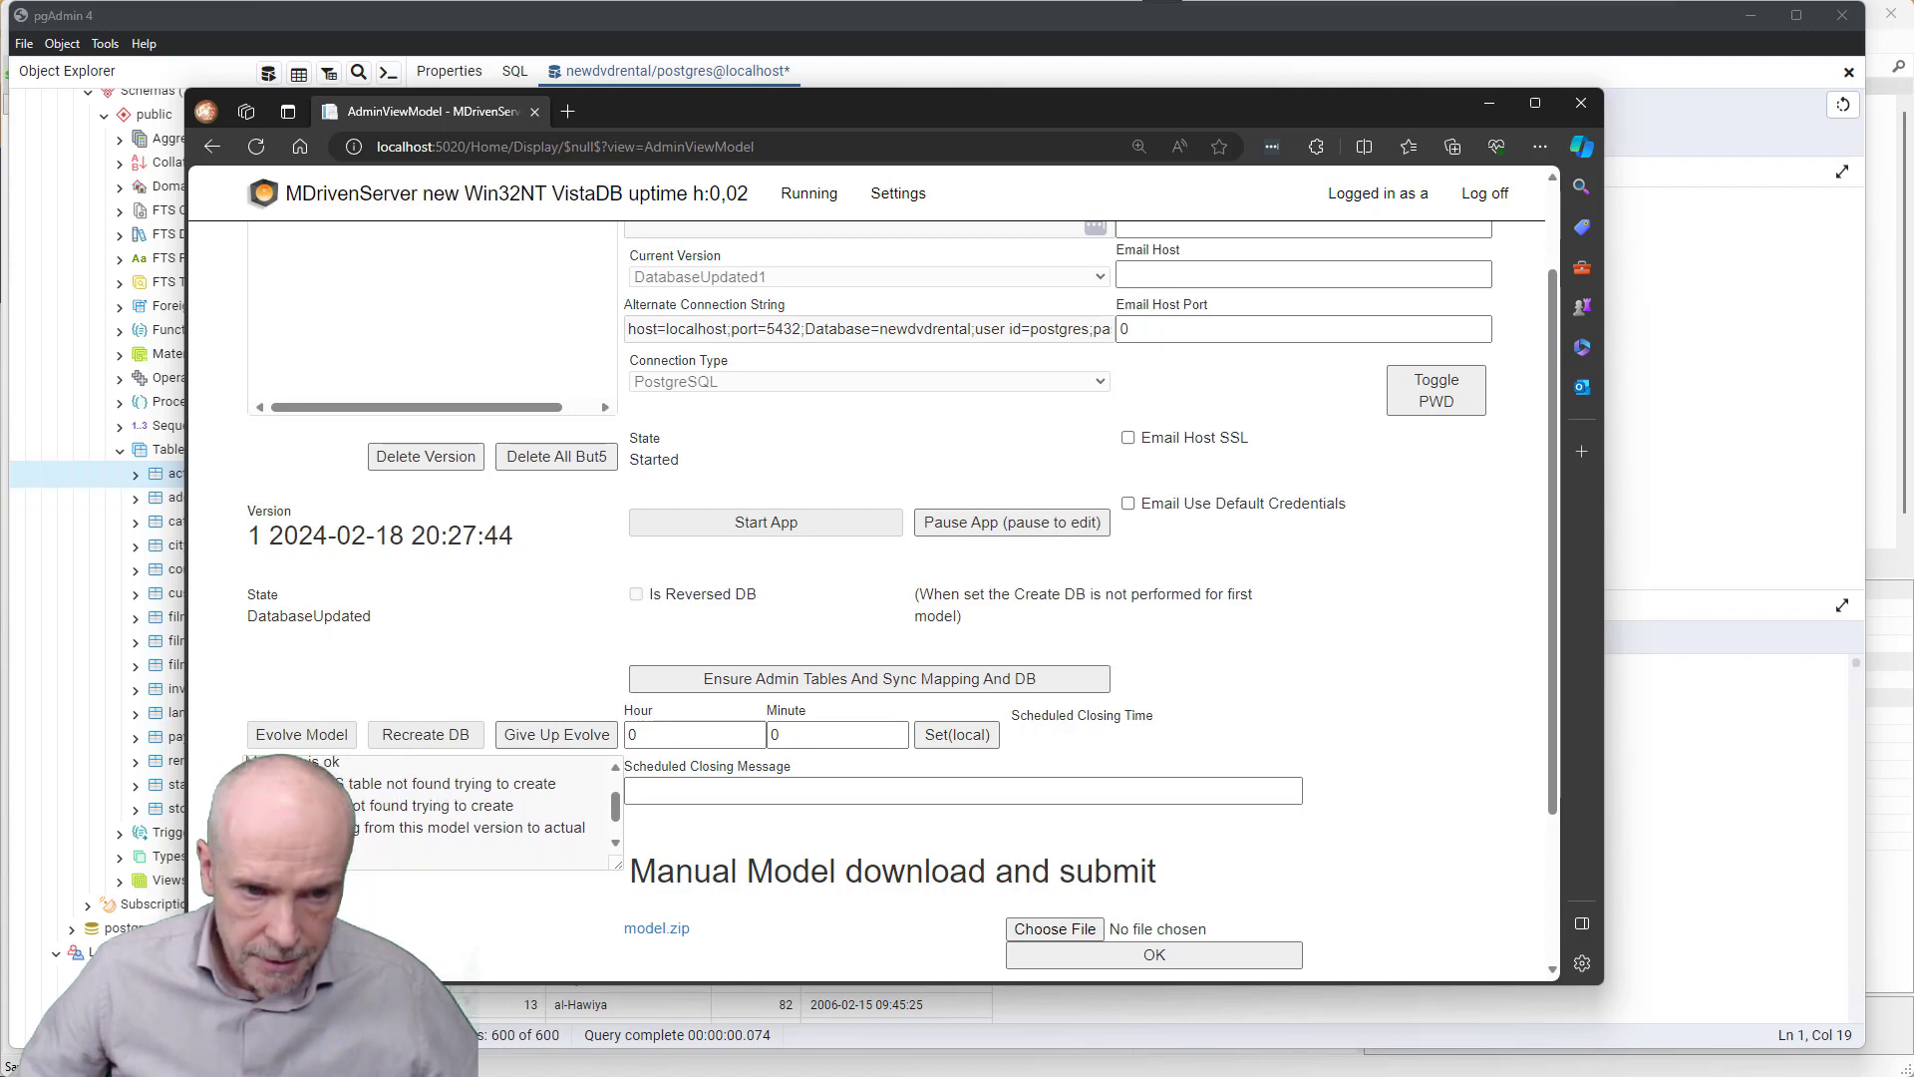
{"action": "scroll", "coordinate": [365, 819], "scroll_direction": "down", "scroll_amount": 1}
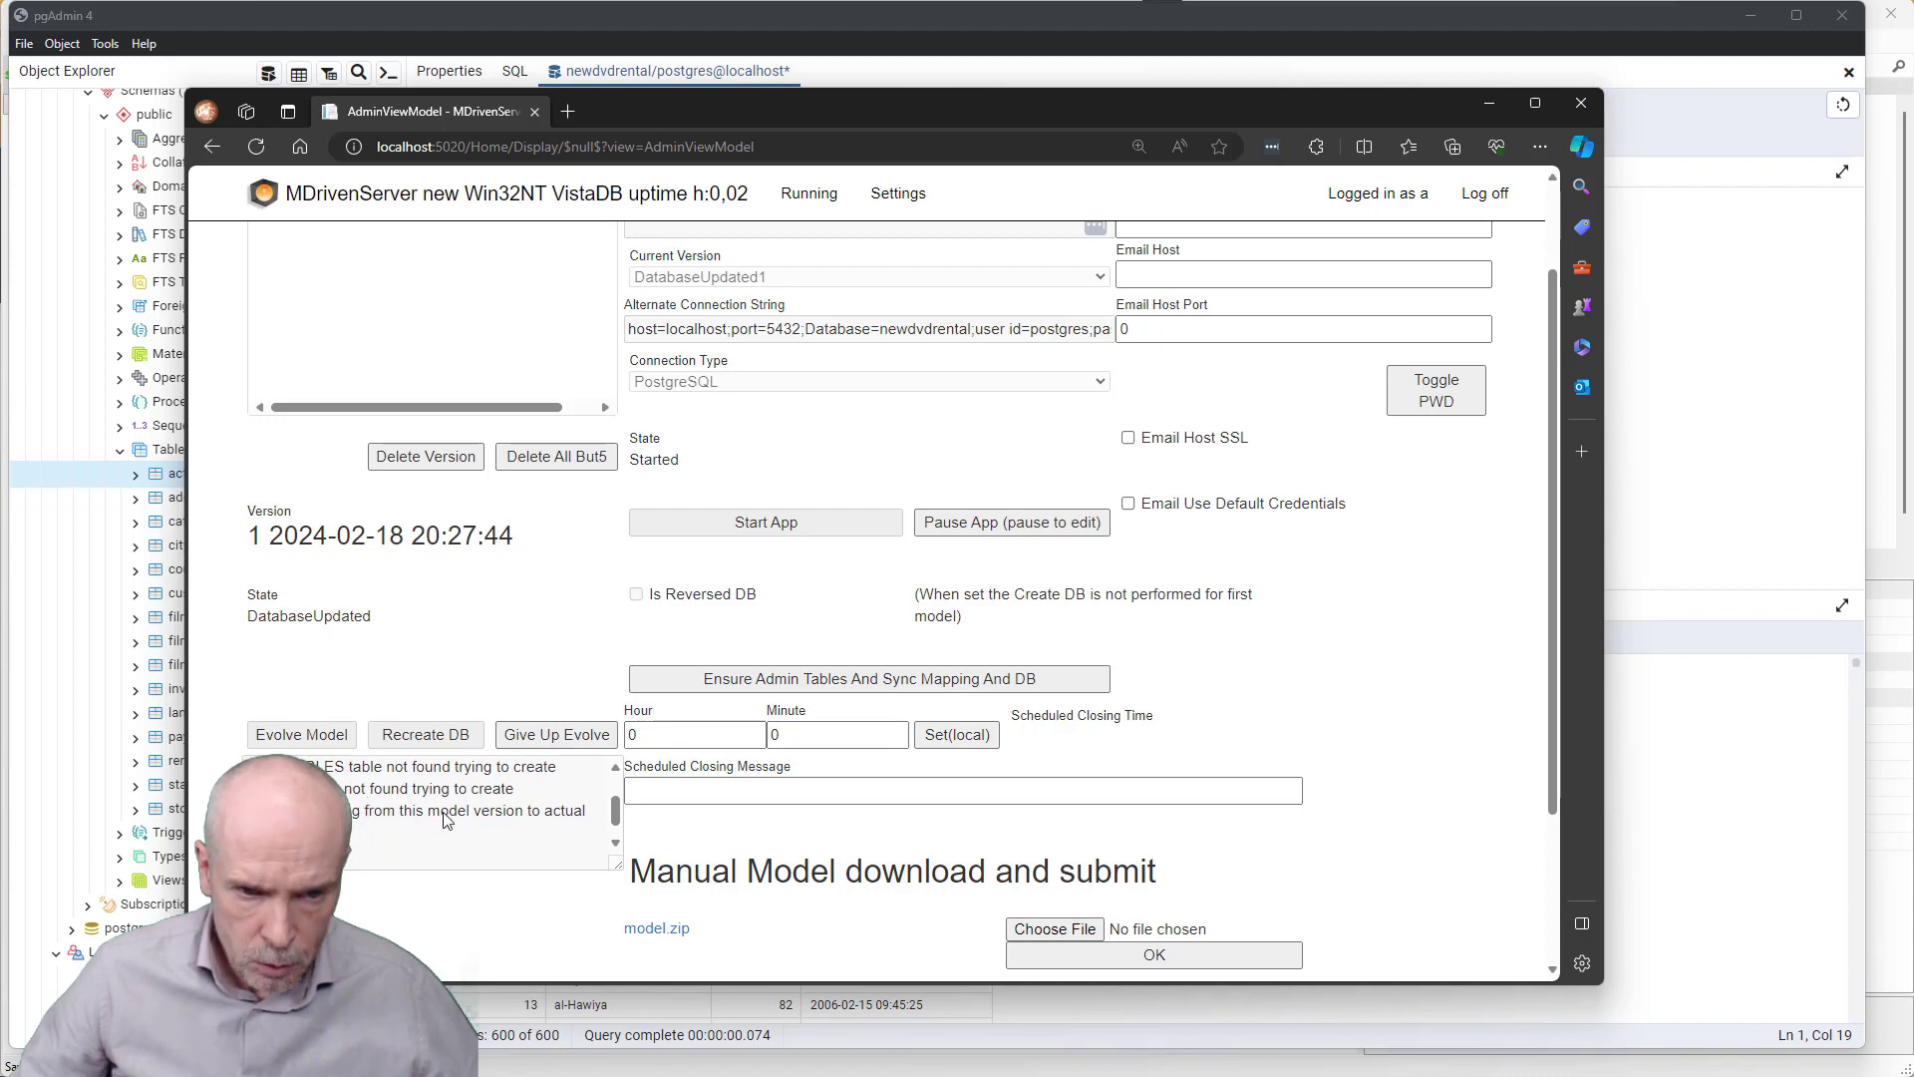
{"action": "scroll", "coordinate": [574, 821], "scroll_direction": "down", "scroll_amount": 1}
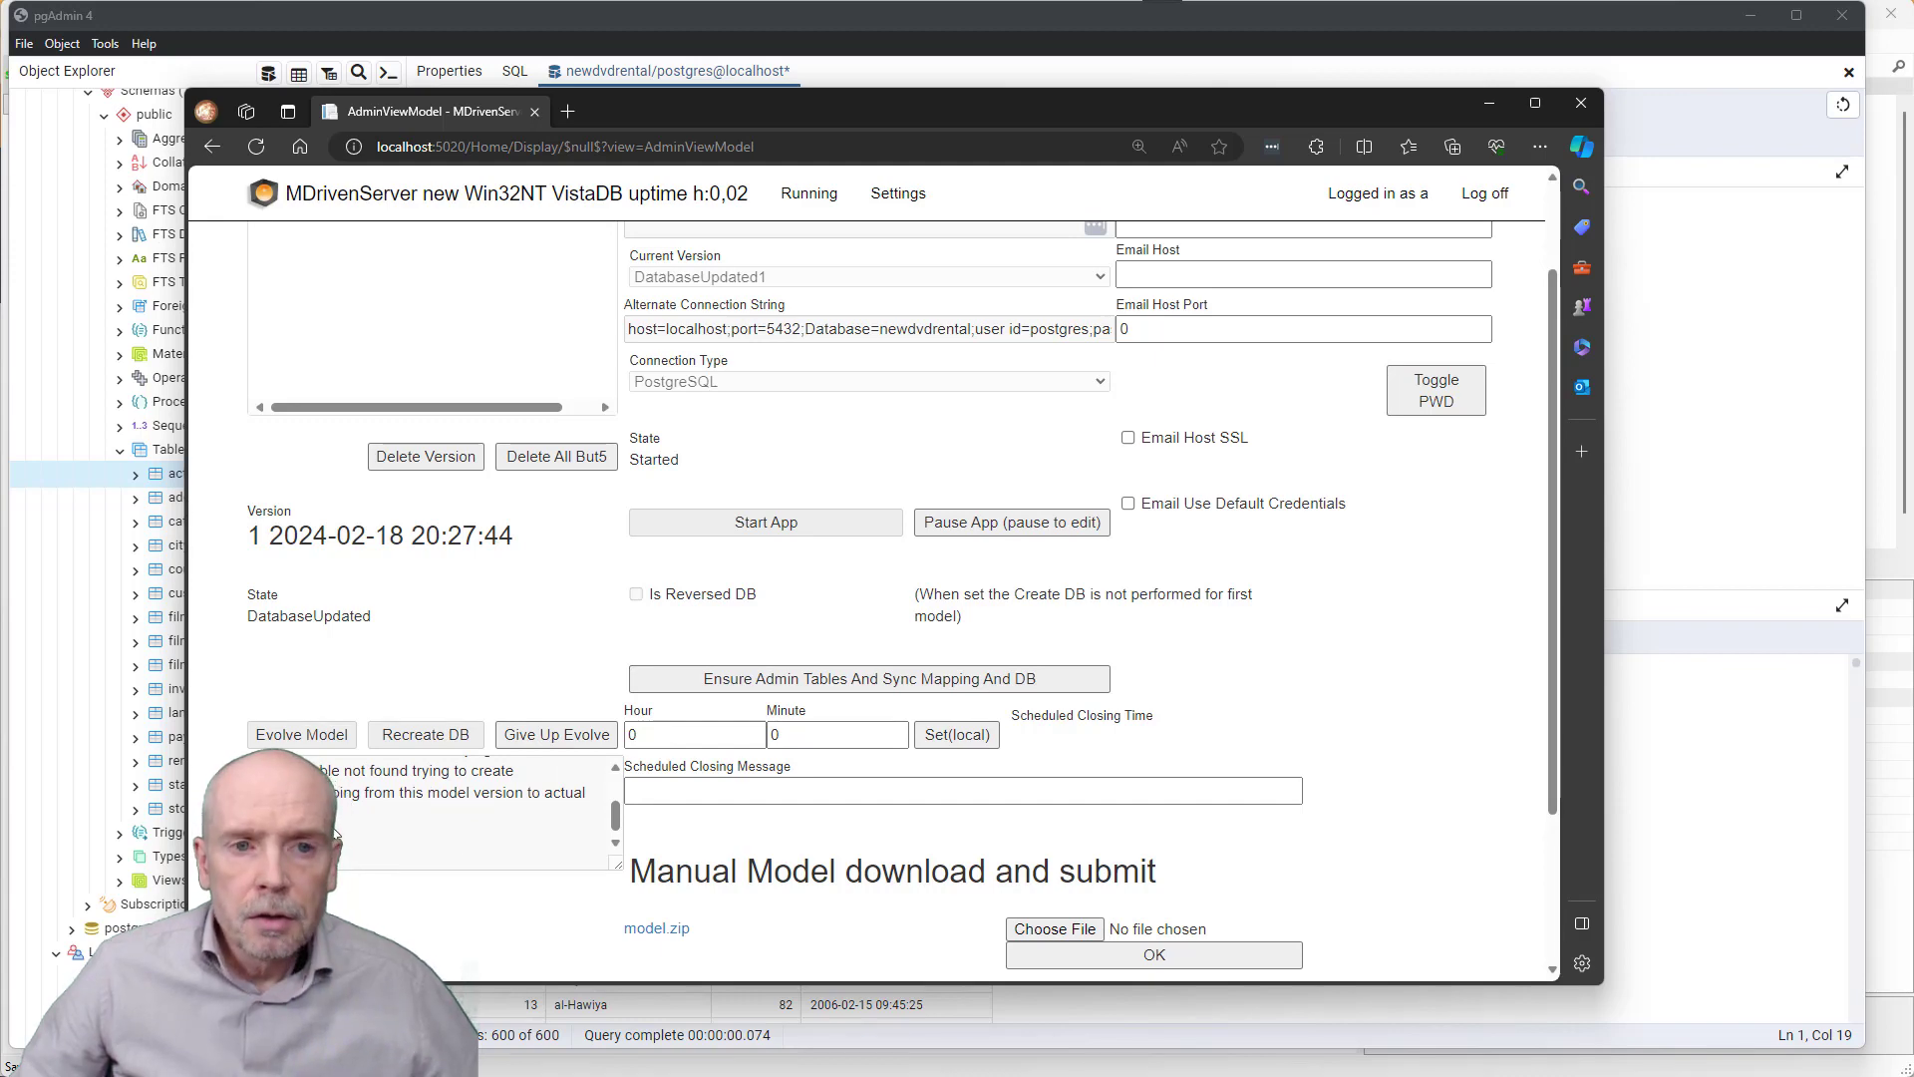
{"action": "key", "text": "alt+Tab"}
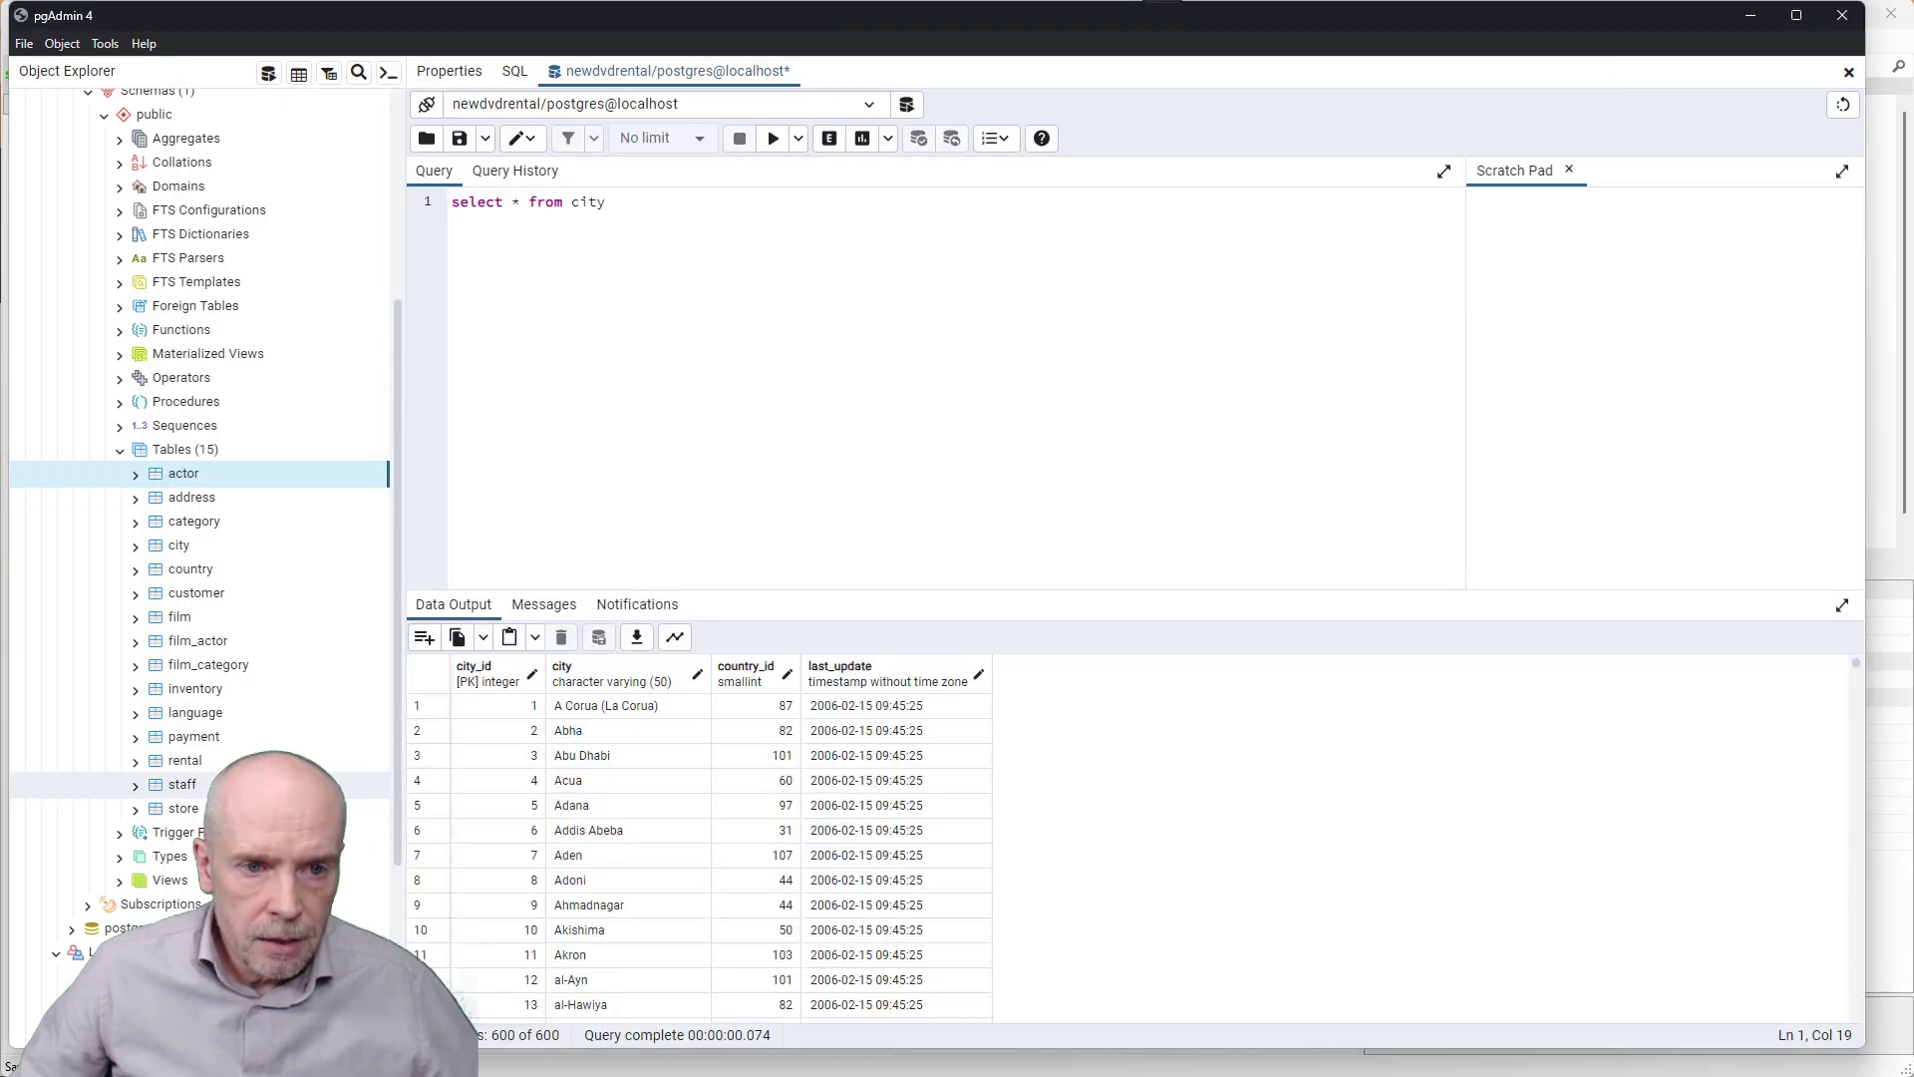
- Refresh the newdvdrental Tables group to reveal the new eco tables
{"action": "left_click", "coordinate": [184, 449]}
{"action": "right_click", "coordinate": [181, 452]}
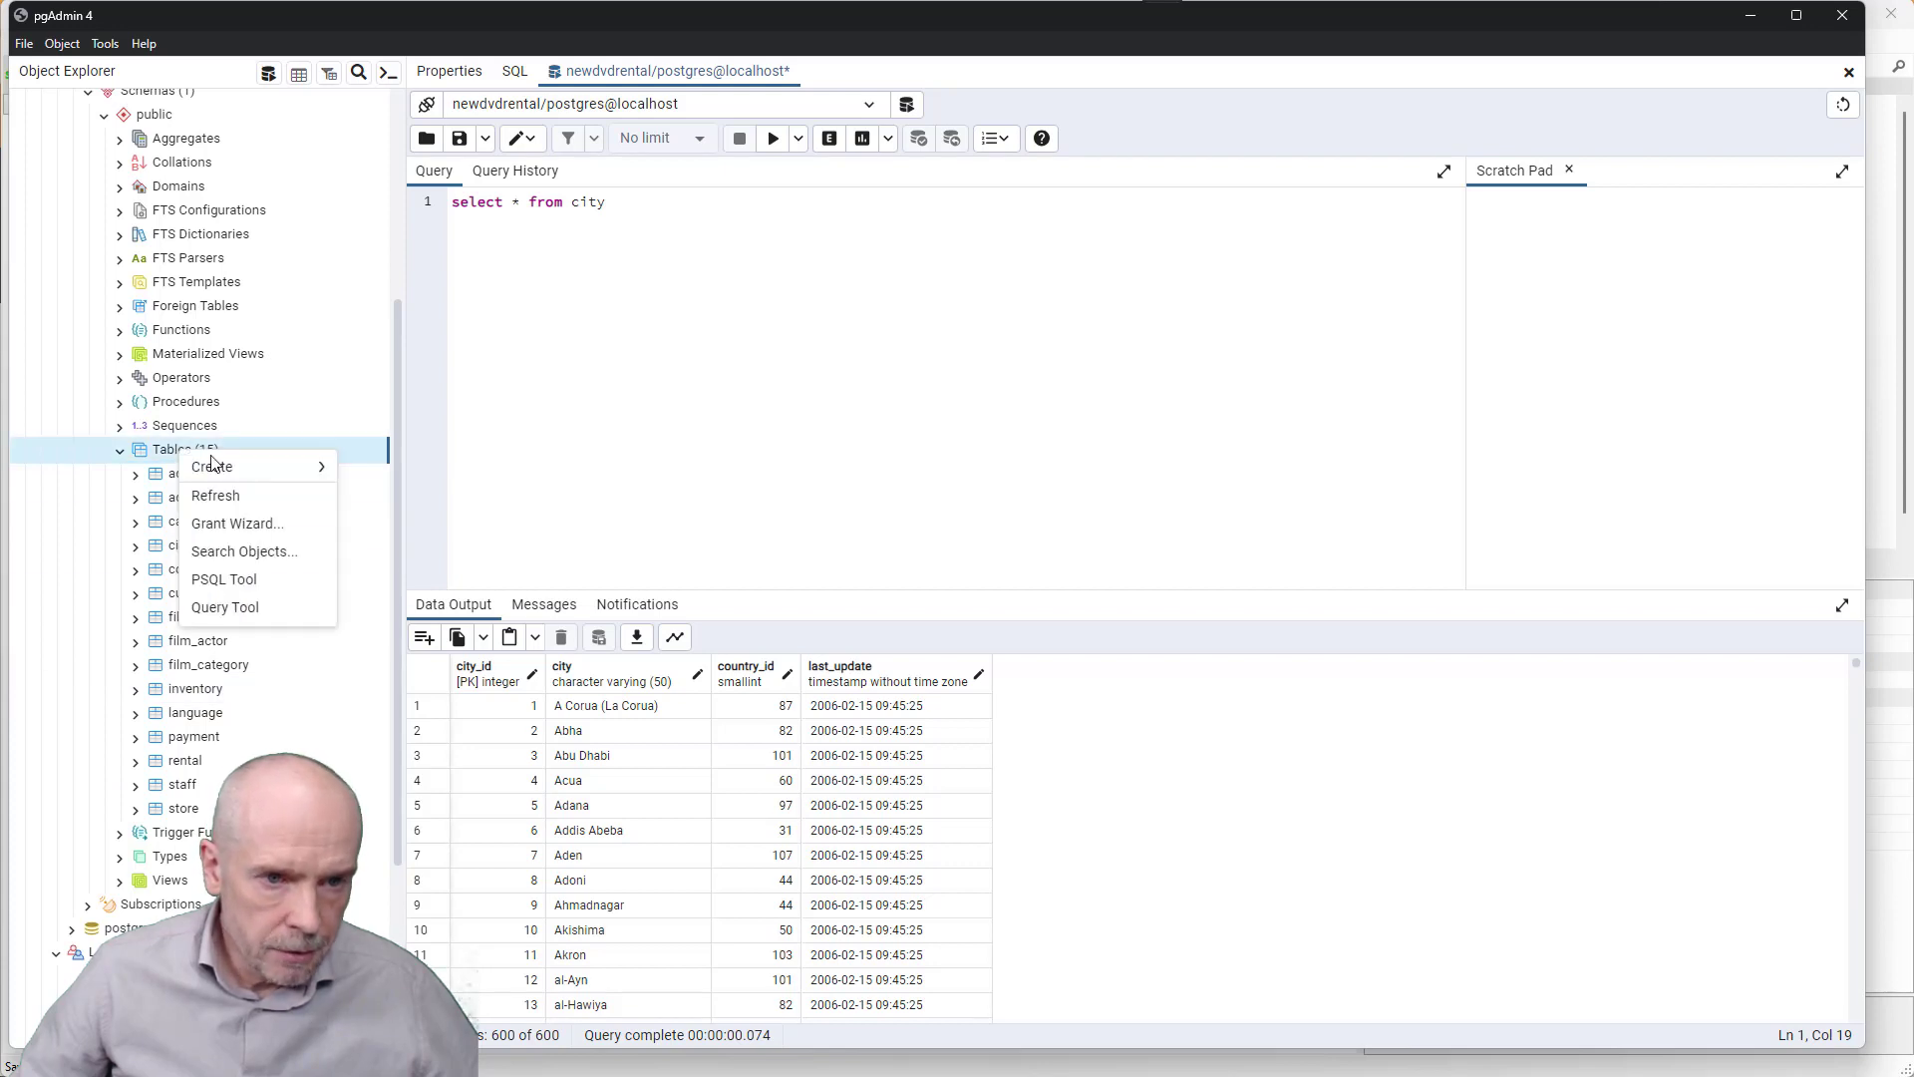
{"action": "left_click", "coordinate": [215, 495]}
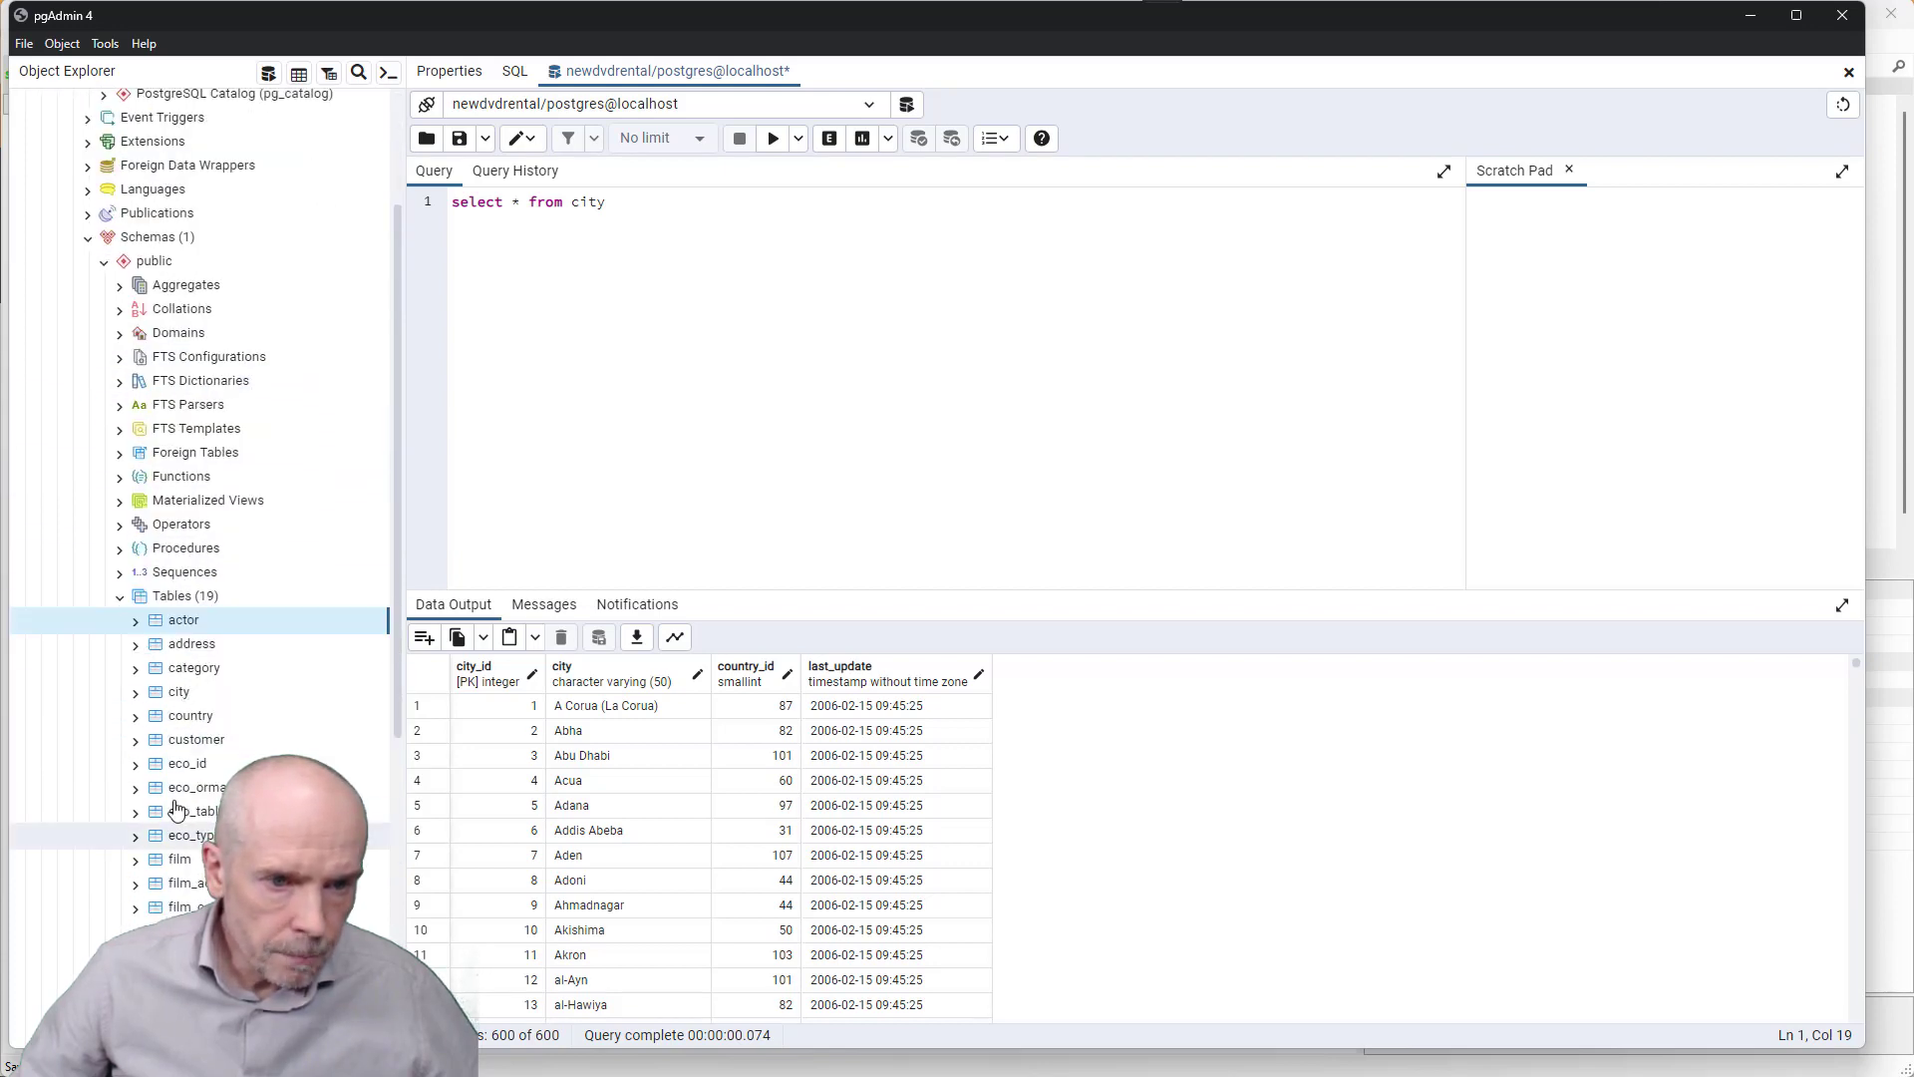
- Inspect eco_id's pk and bold_id columns, then expand eco_ormapping
{"action": "left_click", "coordinate": [190, 765]}
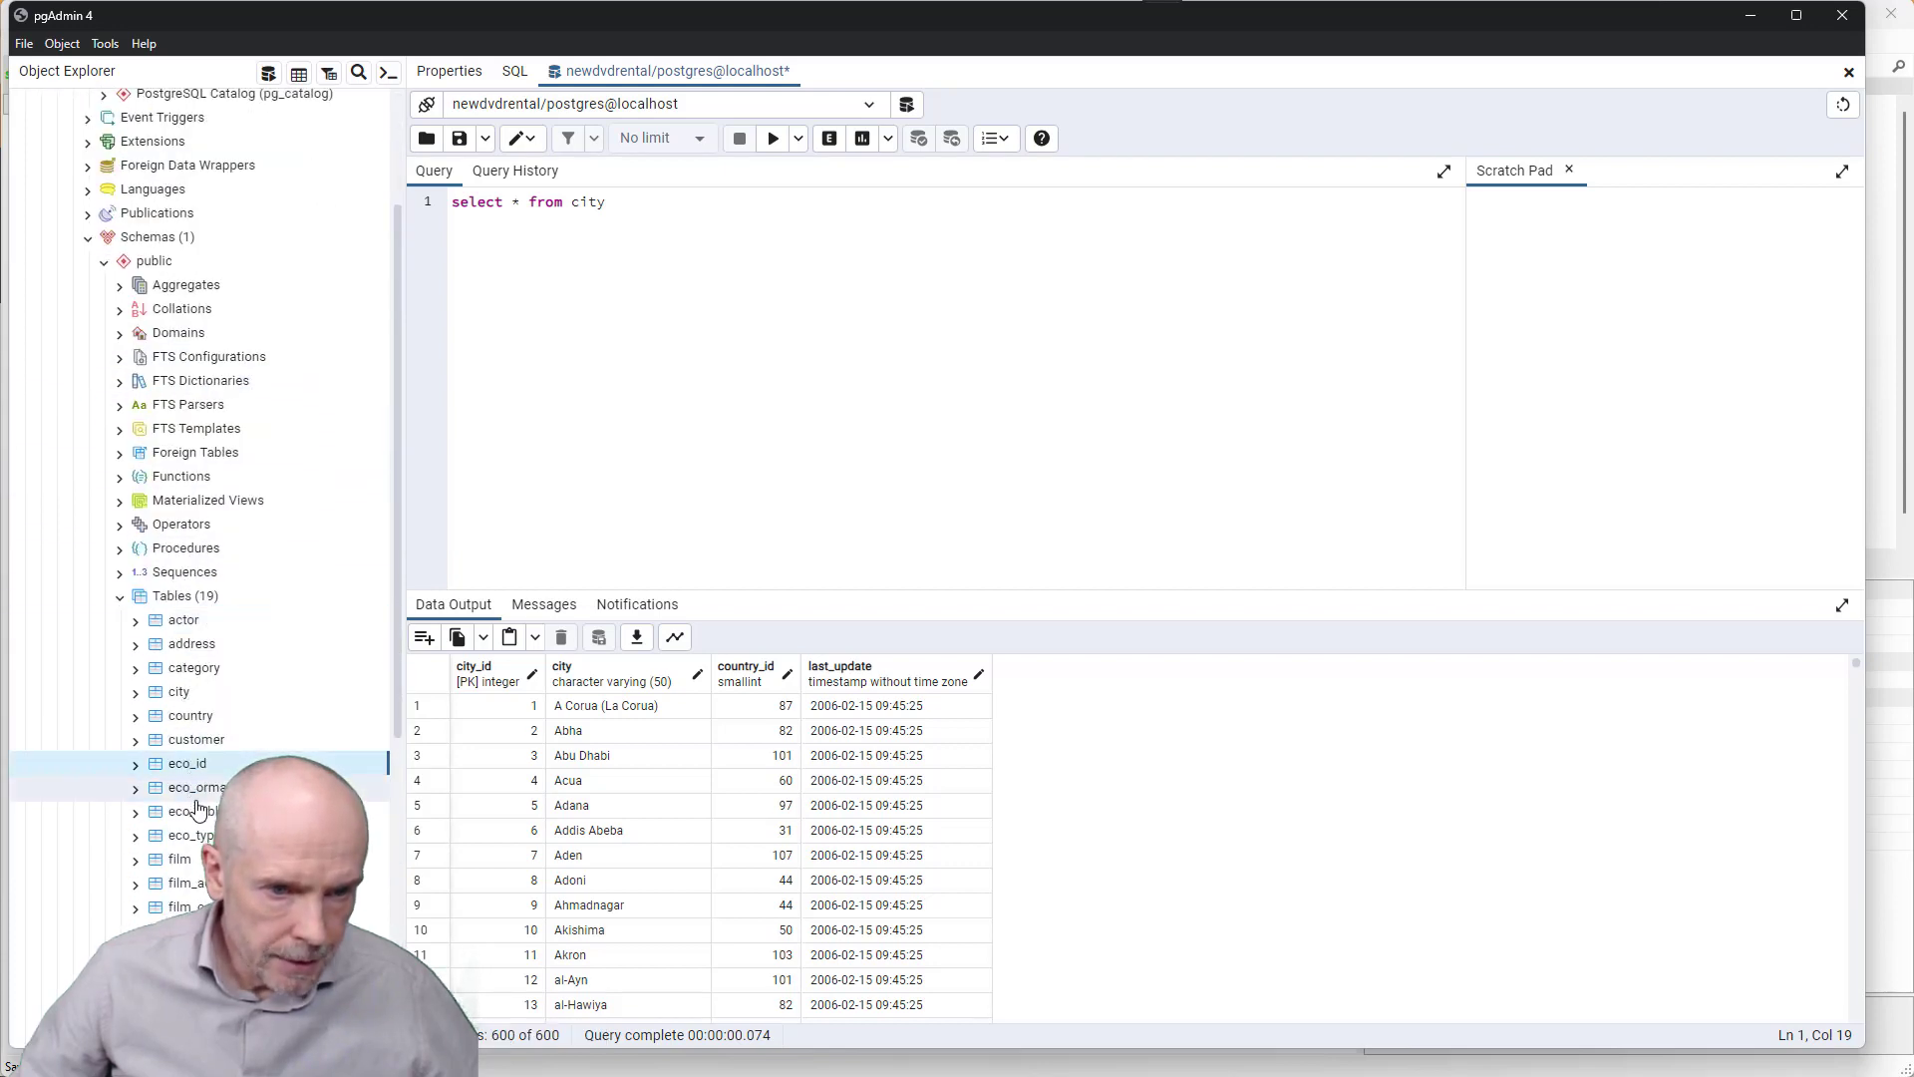
{"action": "left_click", "coordinate": [138, 768]}
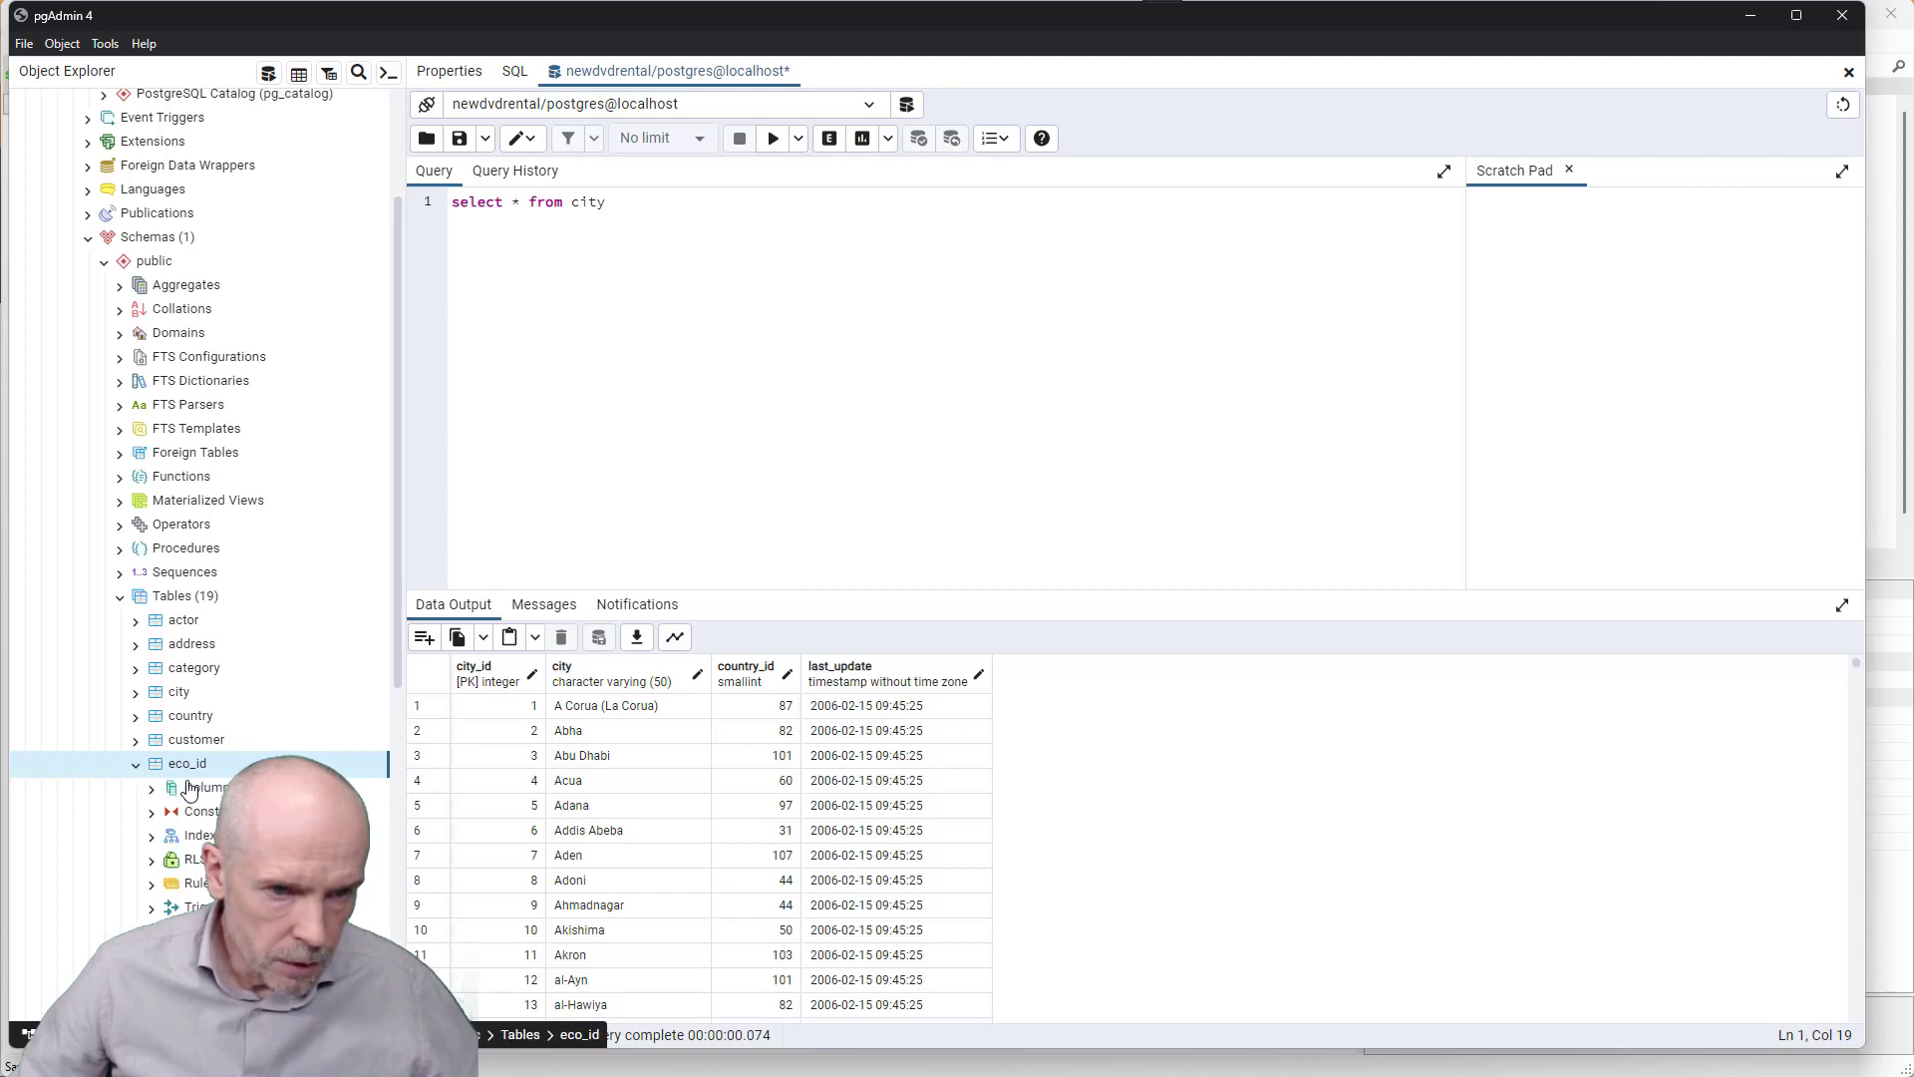
{"action": "double_click", "coordinate": [190, 790]}
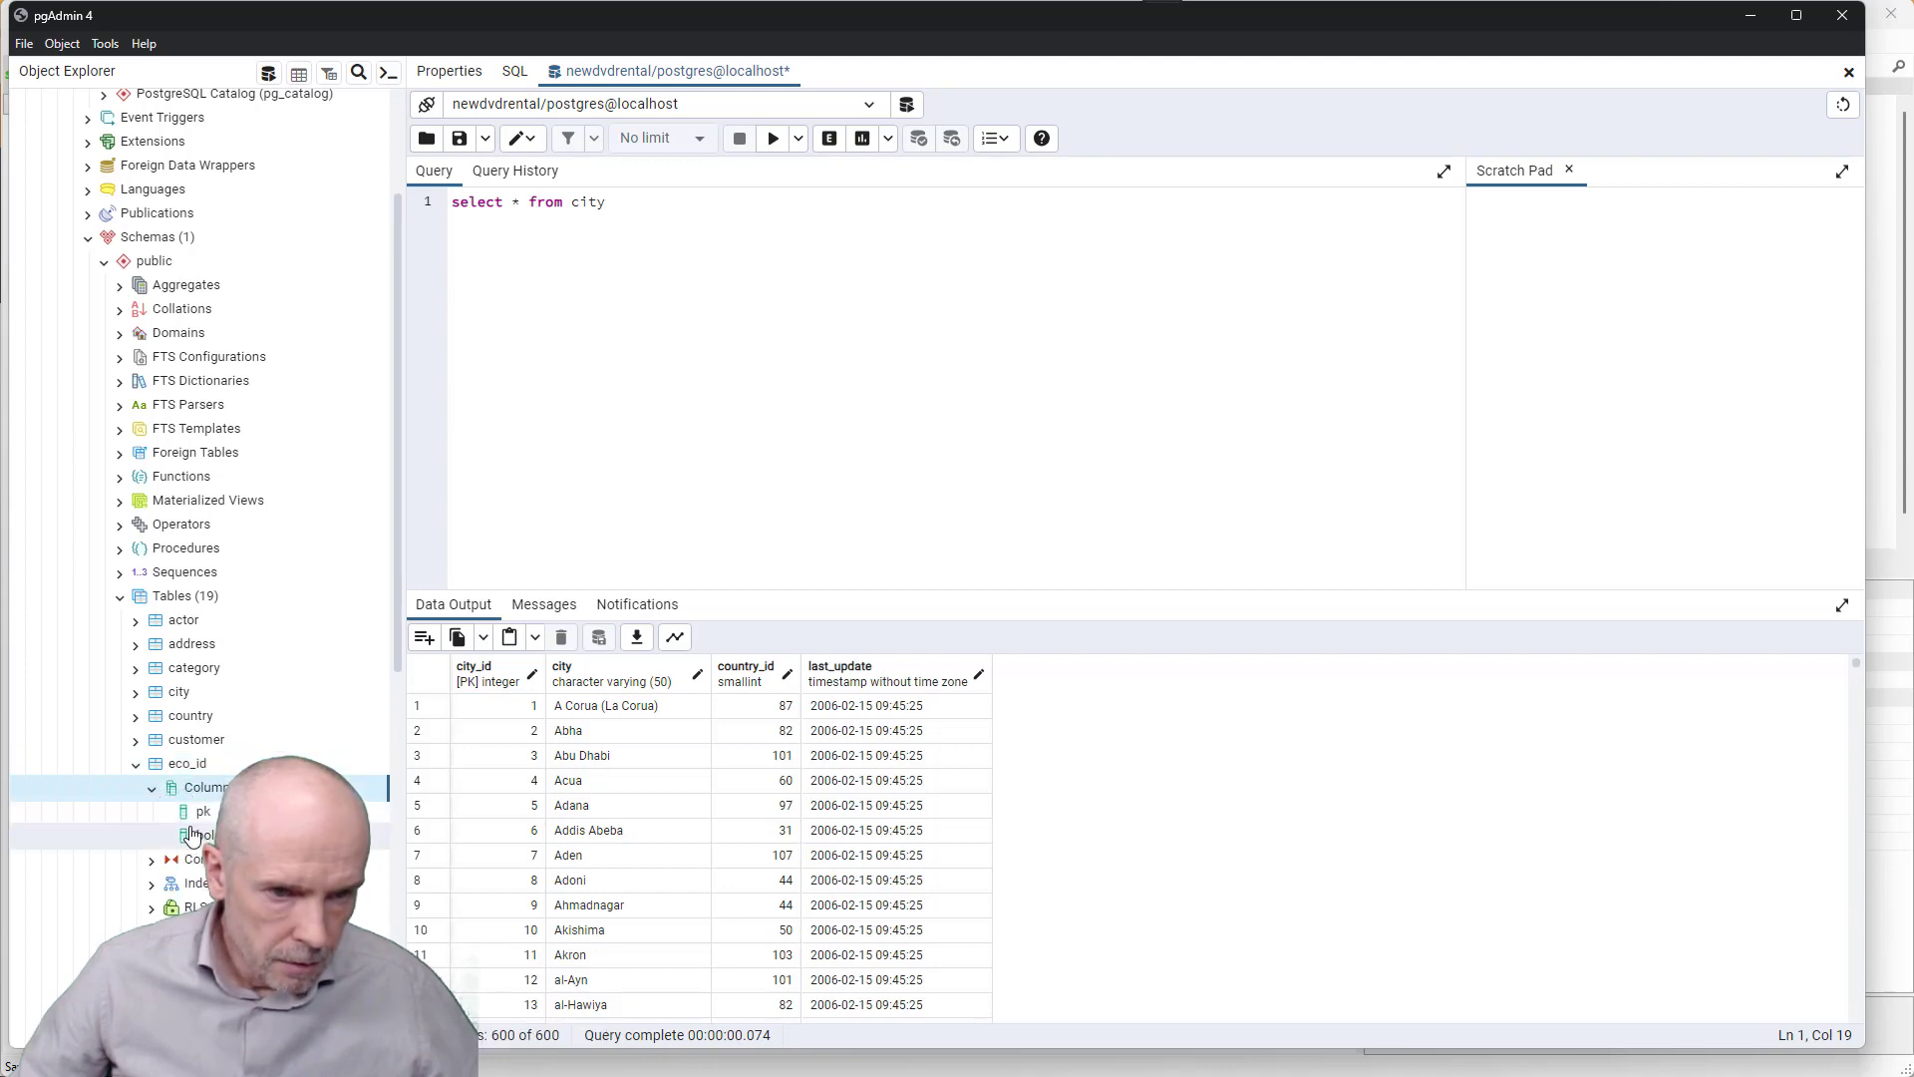
{"action": "scroll", "coordinate": [189, 767], "scroll_direction": "down", "scroll_amount": 2}
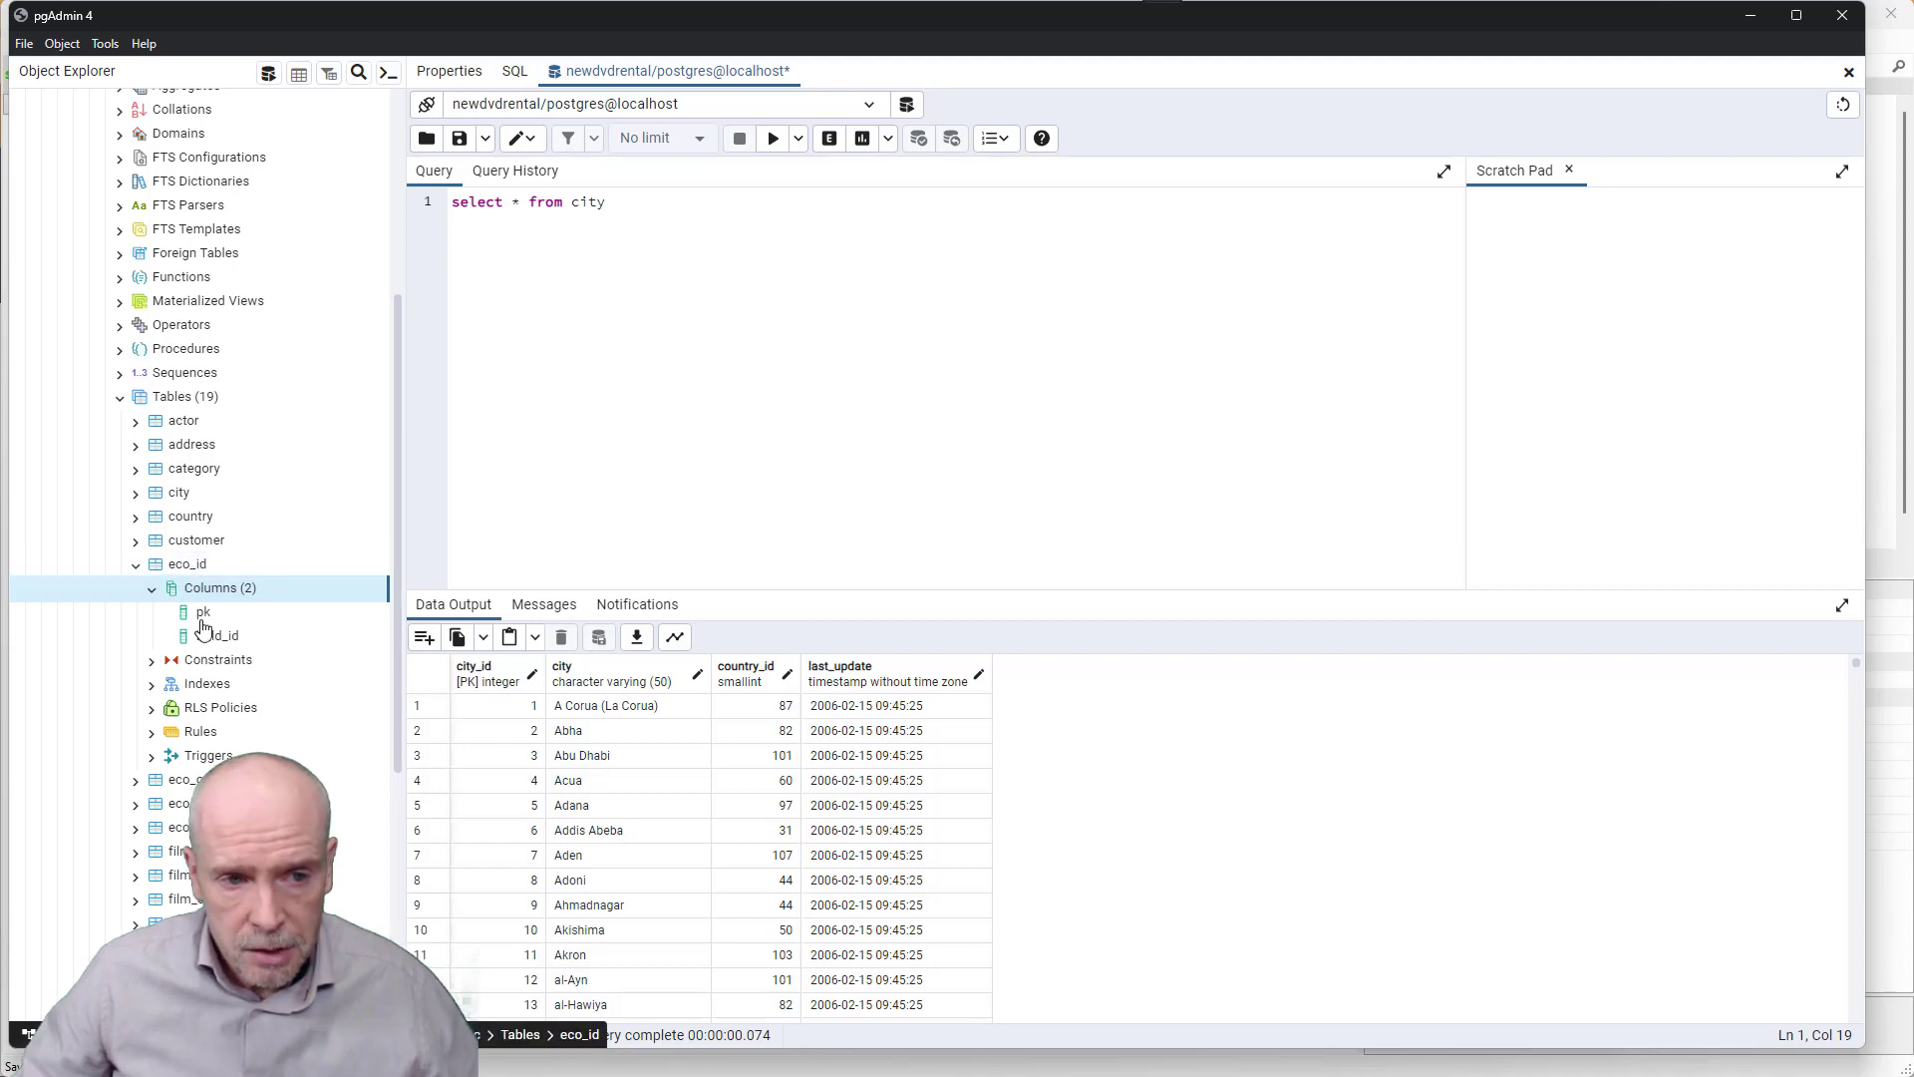
{"action": "left_click", "coordinate": [153, 589]}
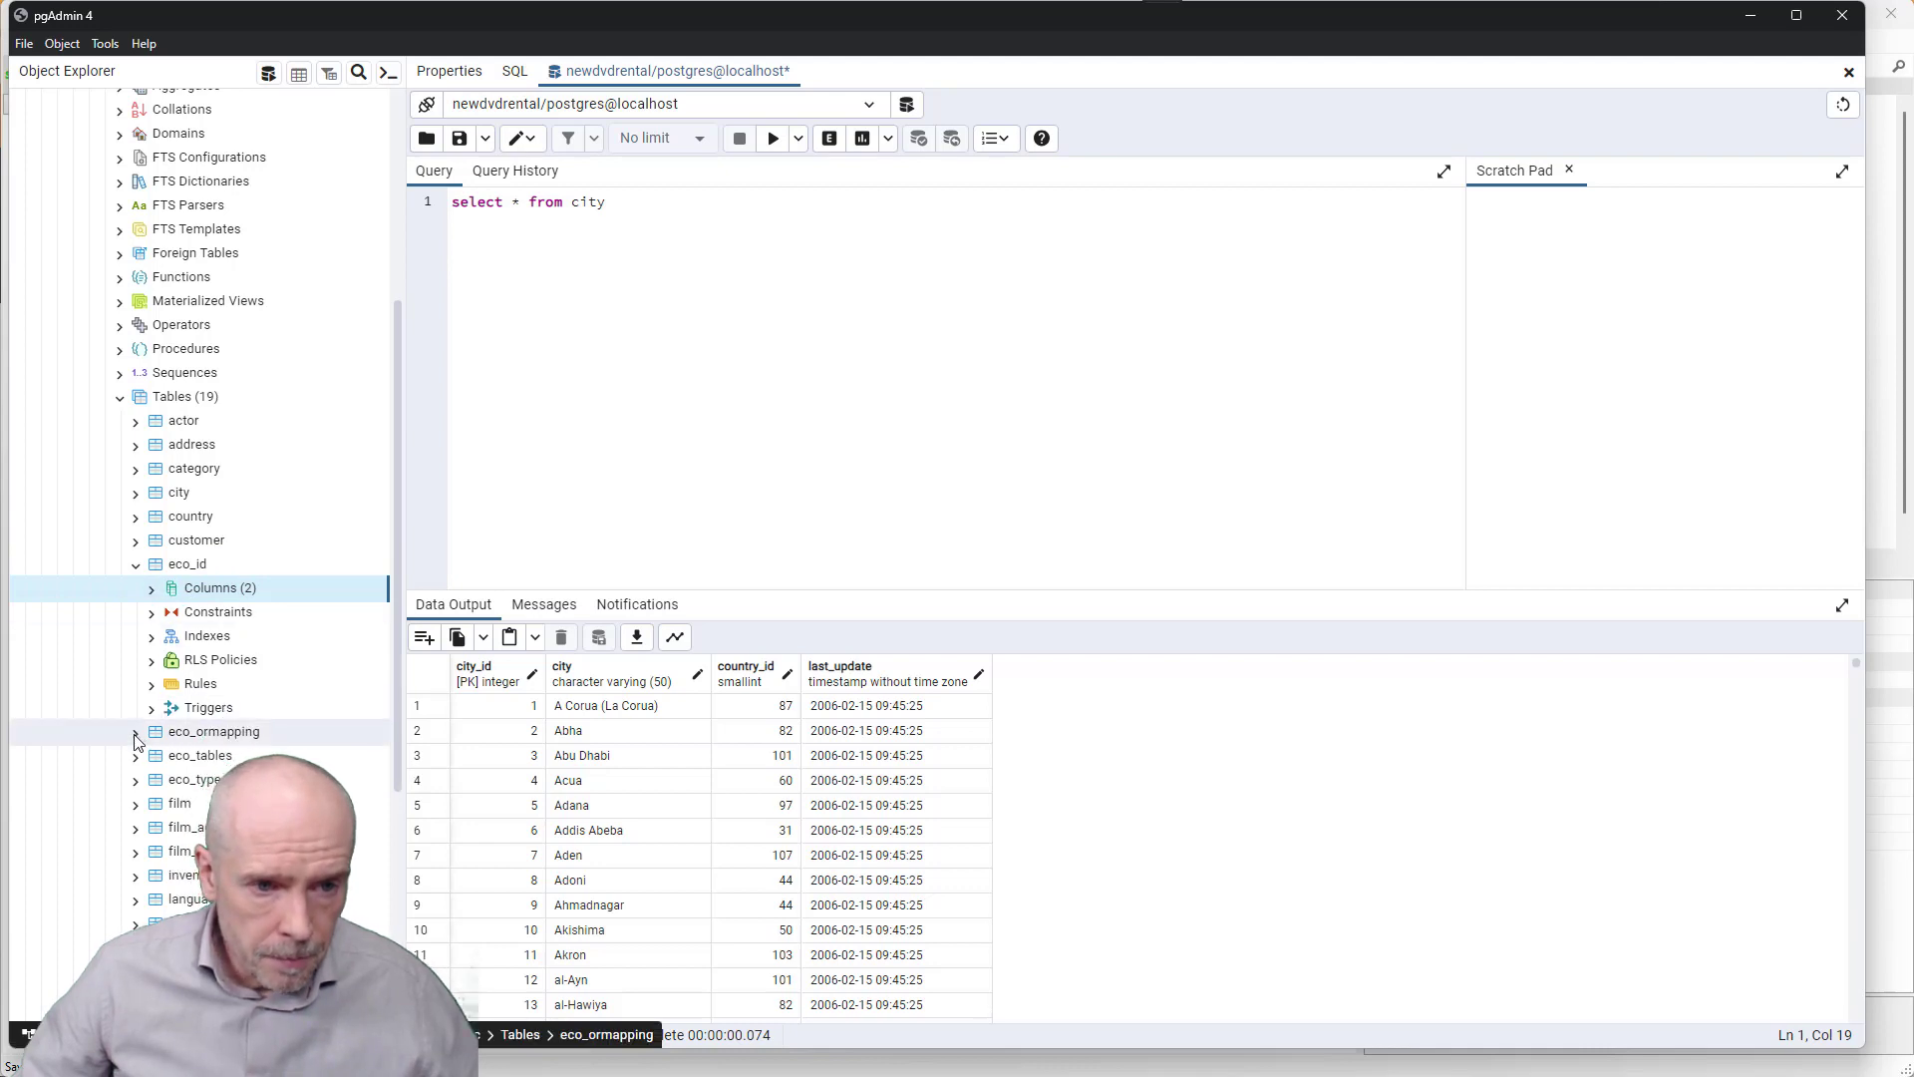
{"action": "double_click", "coordinate": [192, 736]}
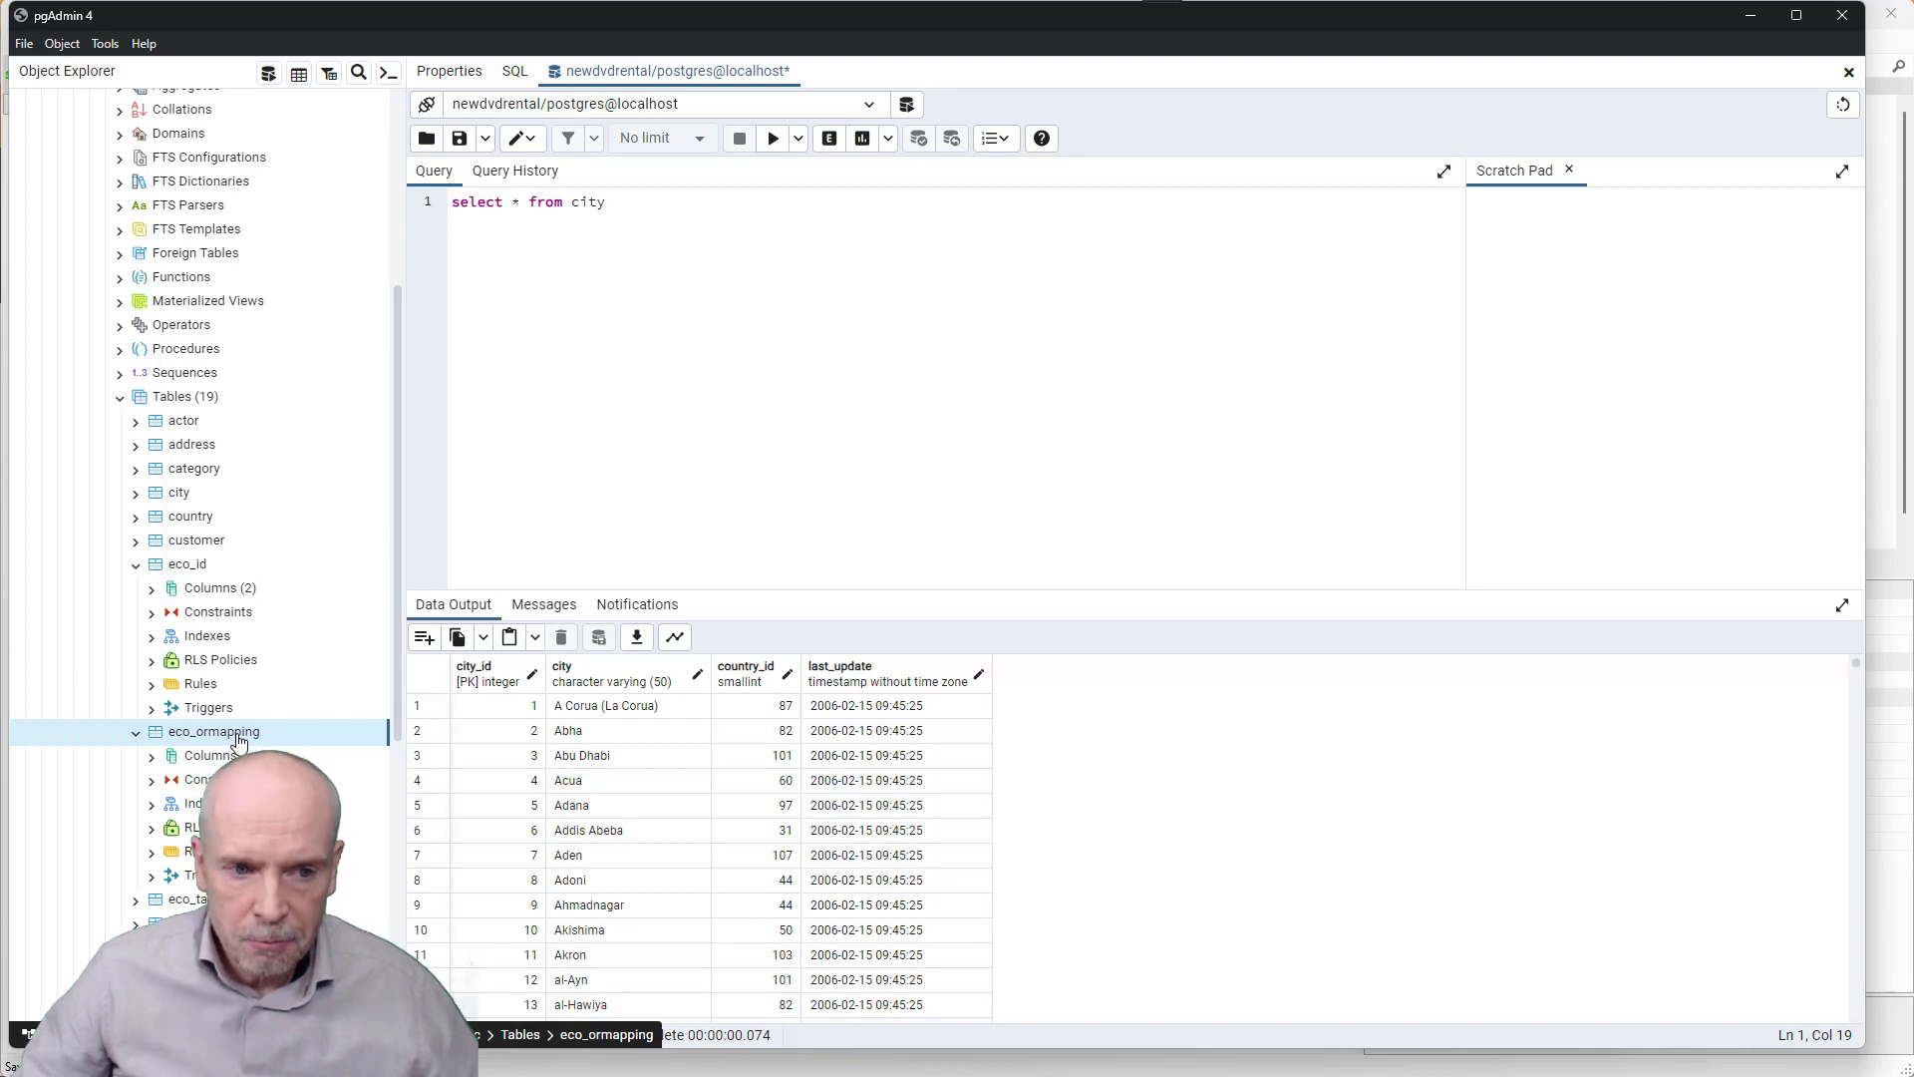
- Expand the eco_tables table to look over its contents
{"action": "scroll", "coordinate": [227, 712], "scroll_direction": "down", "scroll_amount": 2}
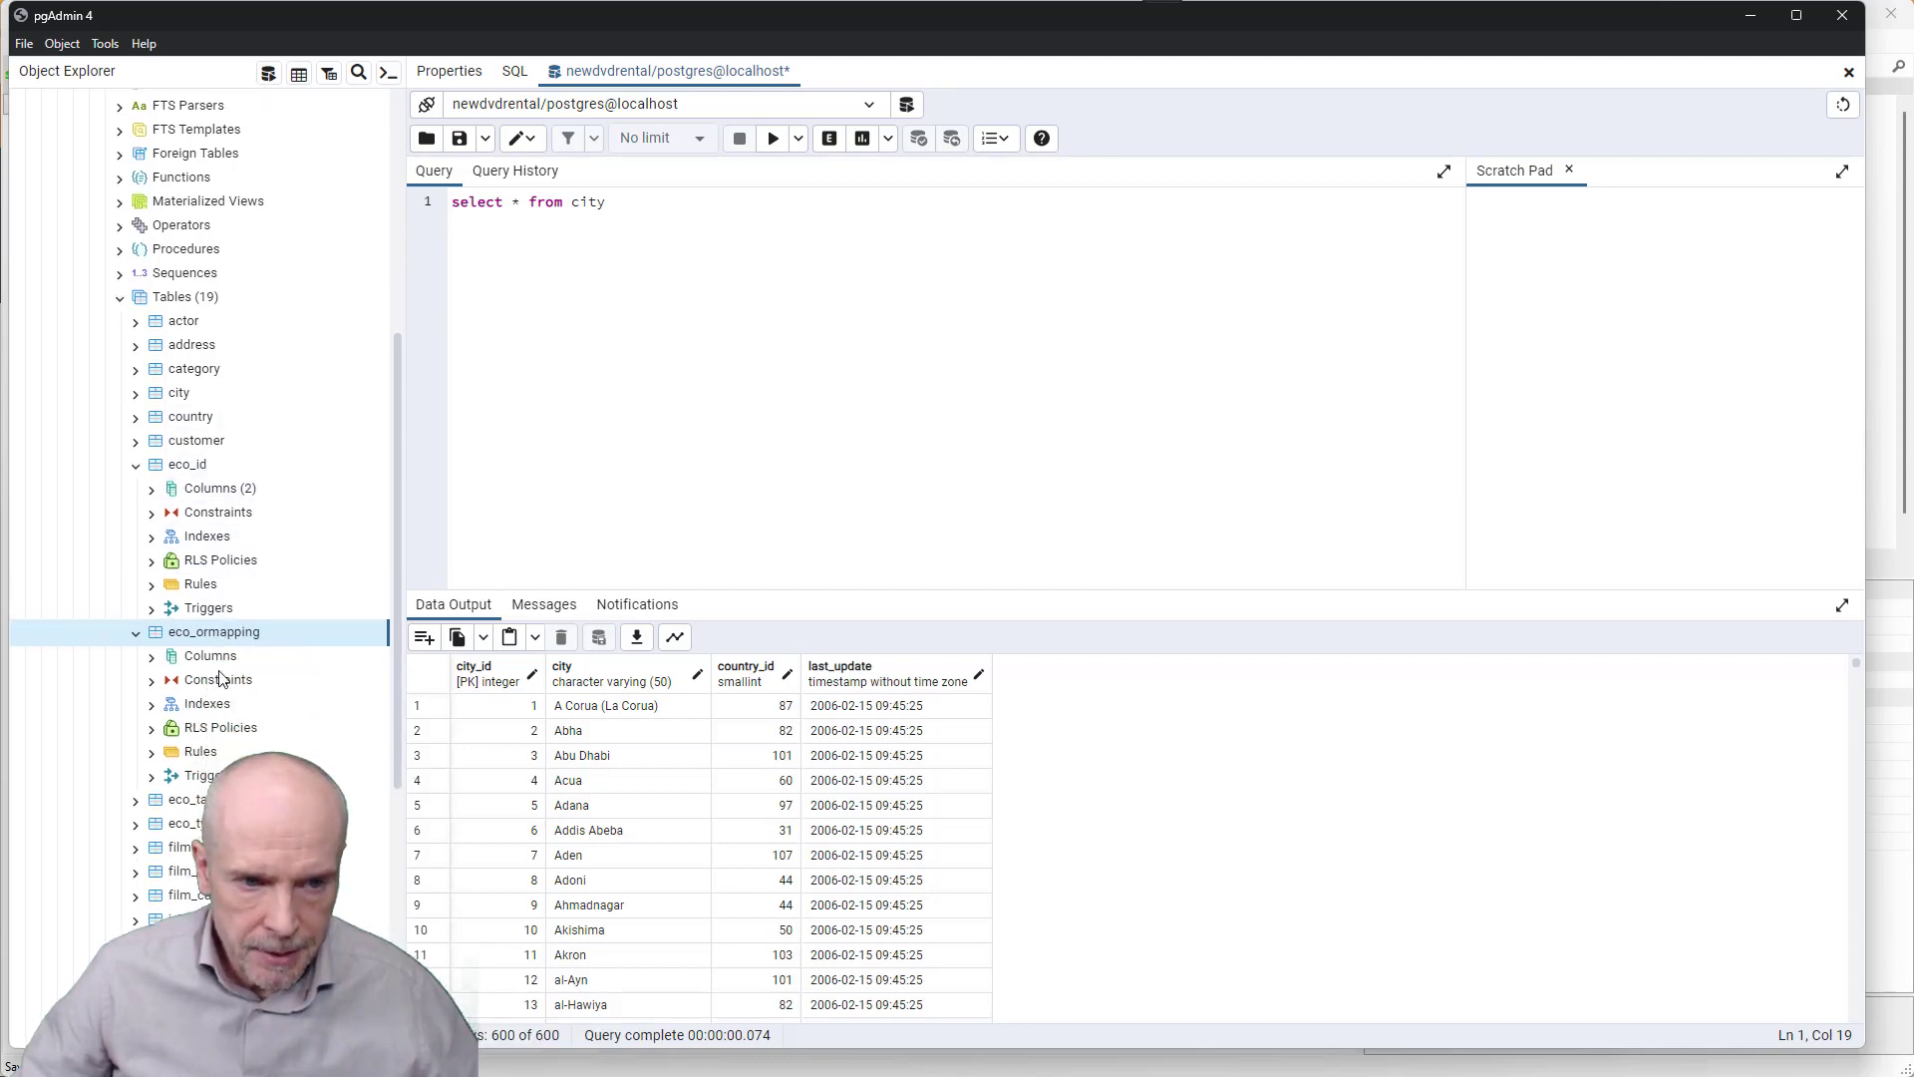
{"action": "scroll", "coordinate": [236, 731], "scroll_direction": "down", "scroll_amount": 4}
{"action": "left_click", "coordinate": [141, 605]}
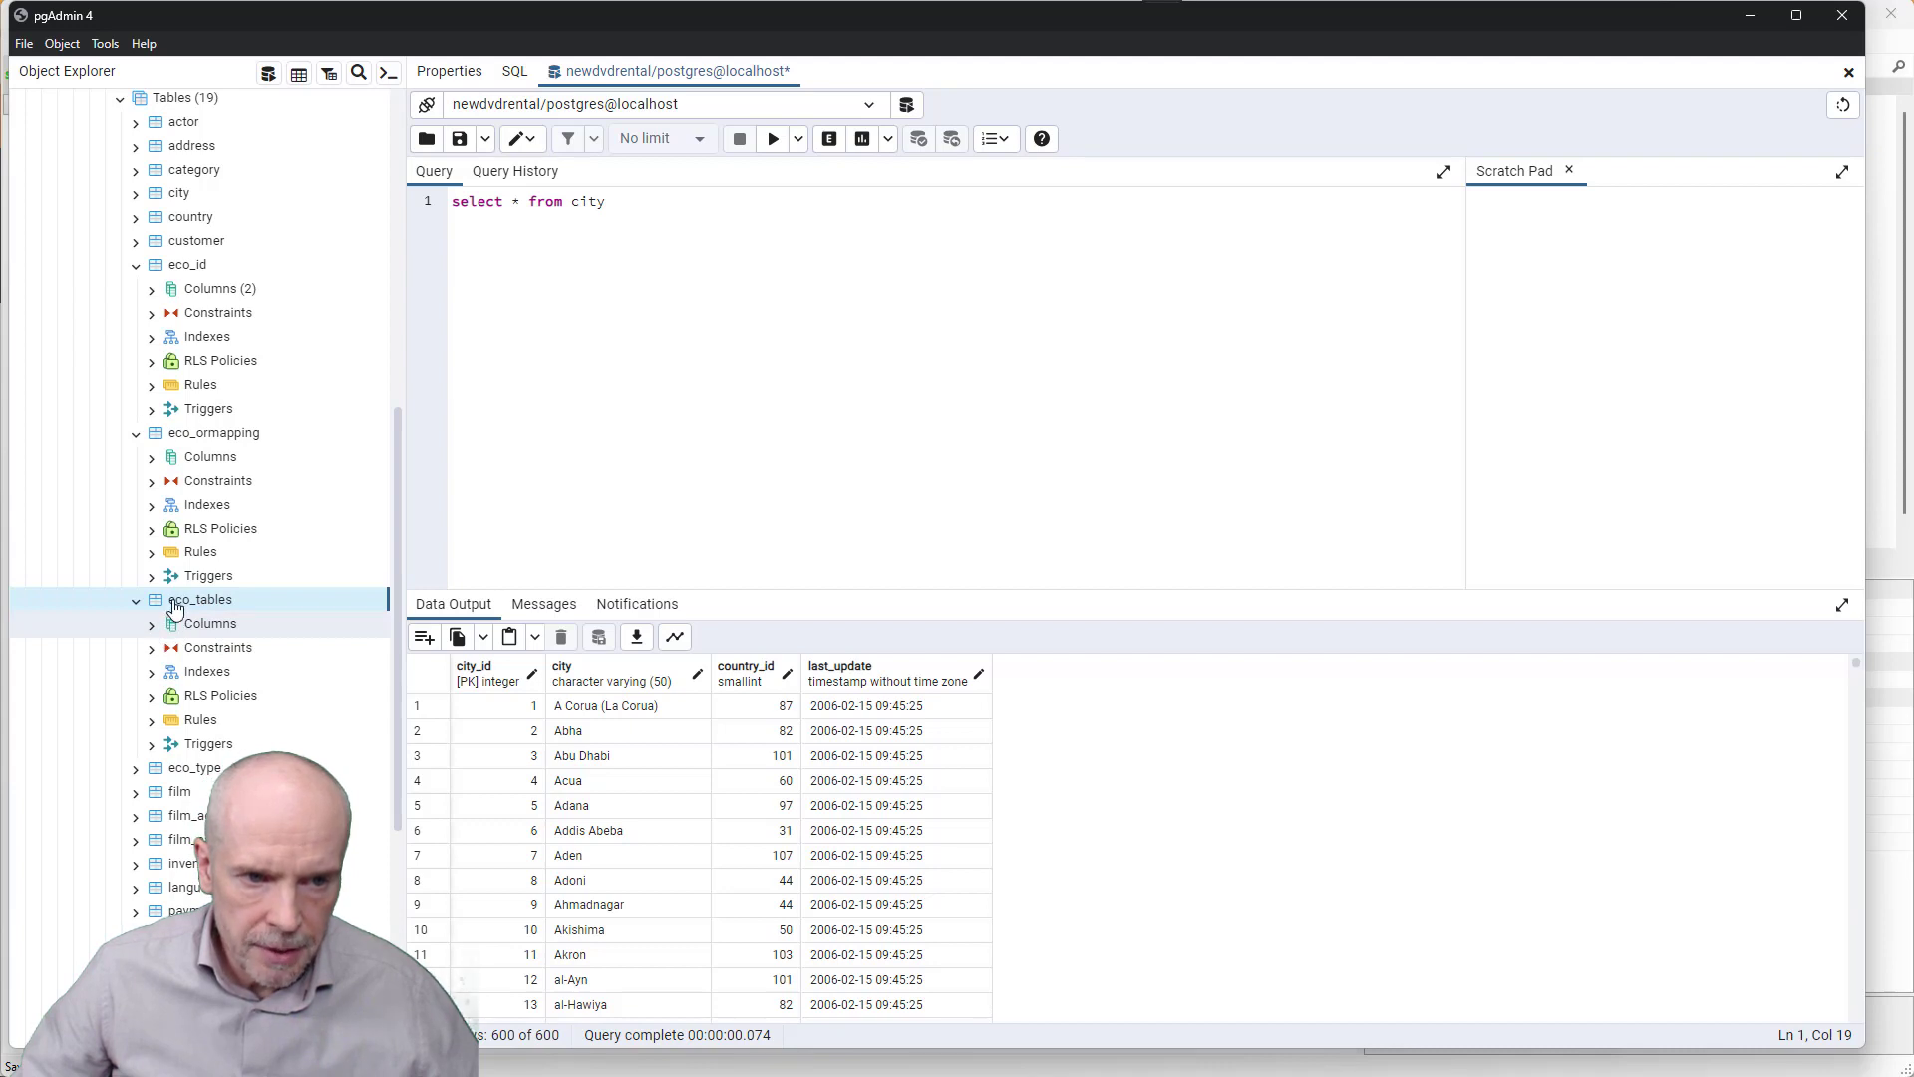
{"action": "scroll", "coordinate": [190, 638], "scroll_direction": "down", "scroll_amount": 2}
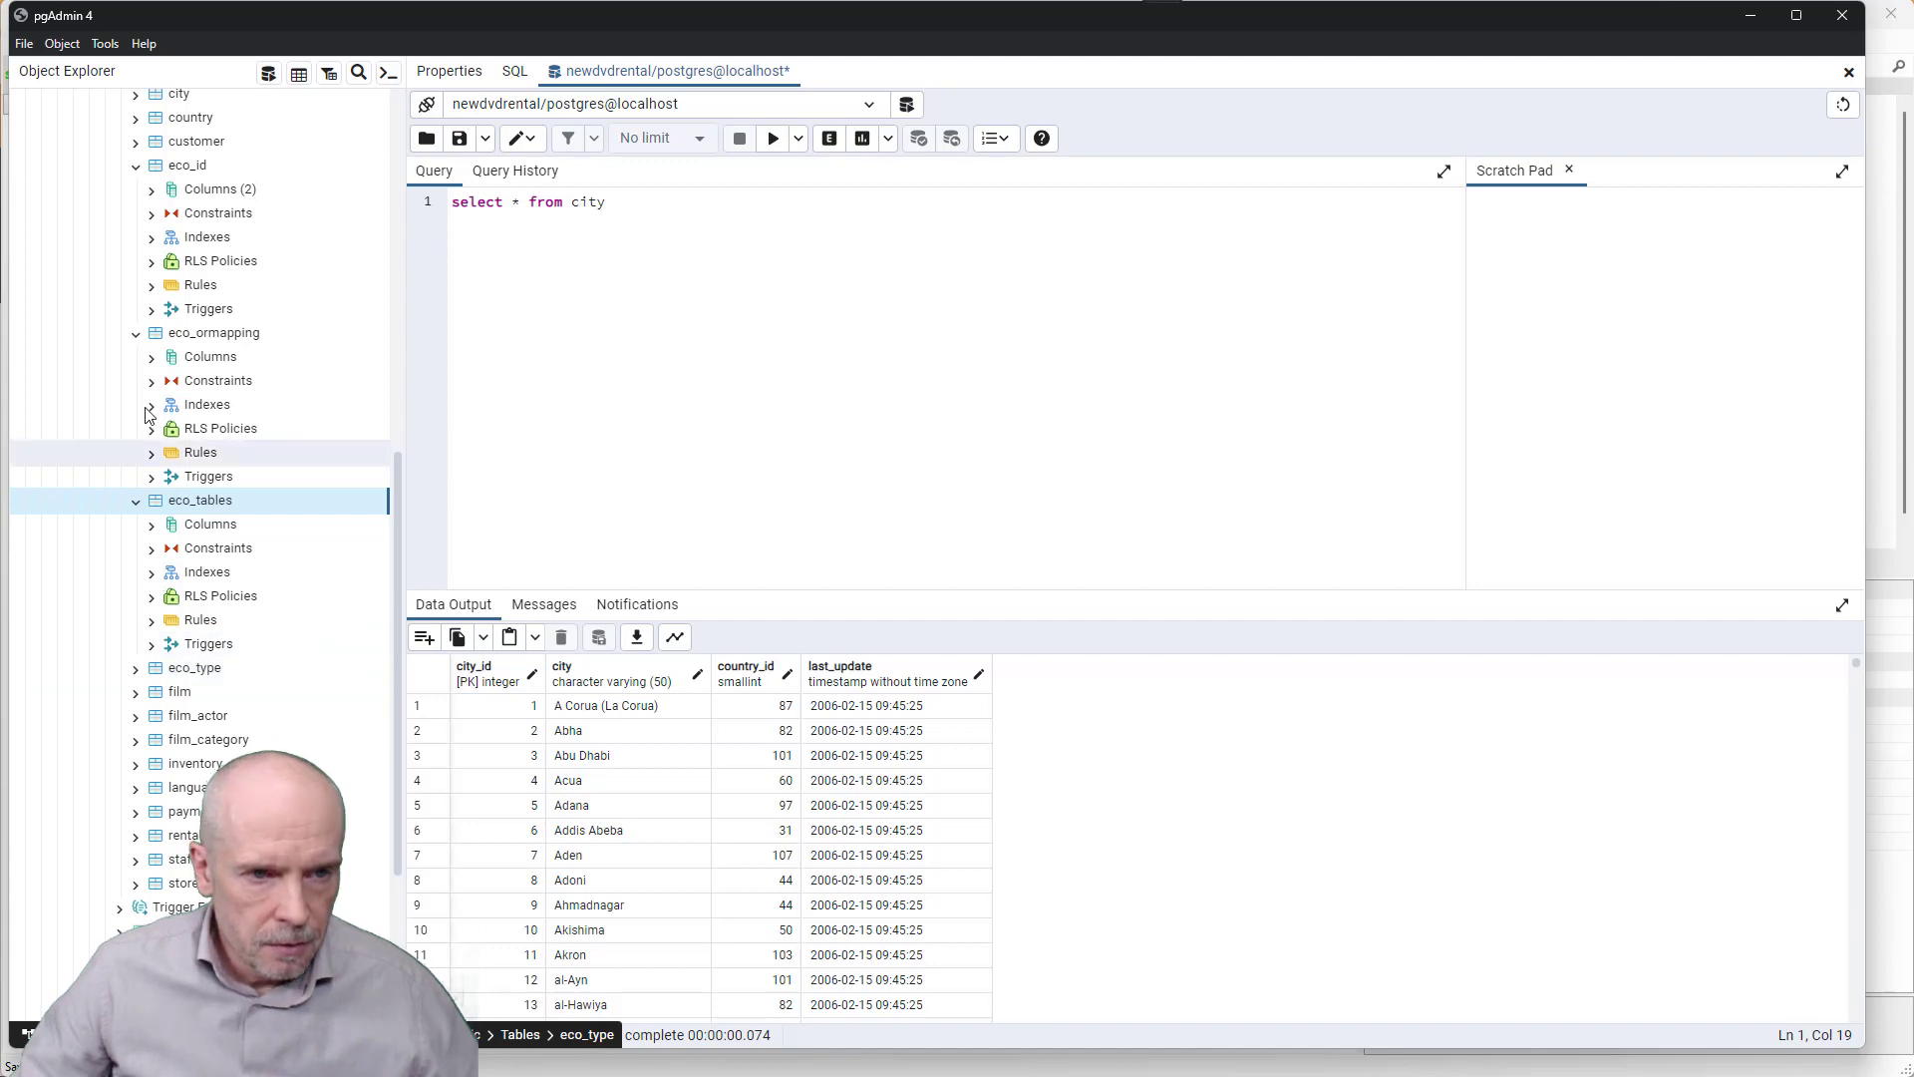
- Collapse eco_ormapping, eco_id and eco_tables, then return to the MDrivenServer admin page
{"action": "left_click", "coordinate": [136, 333]}
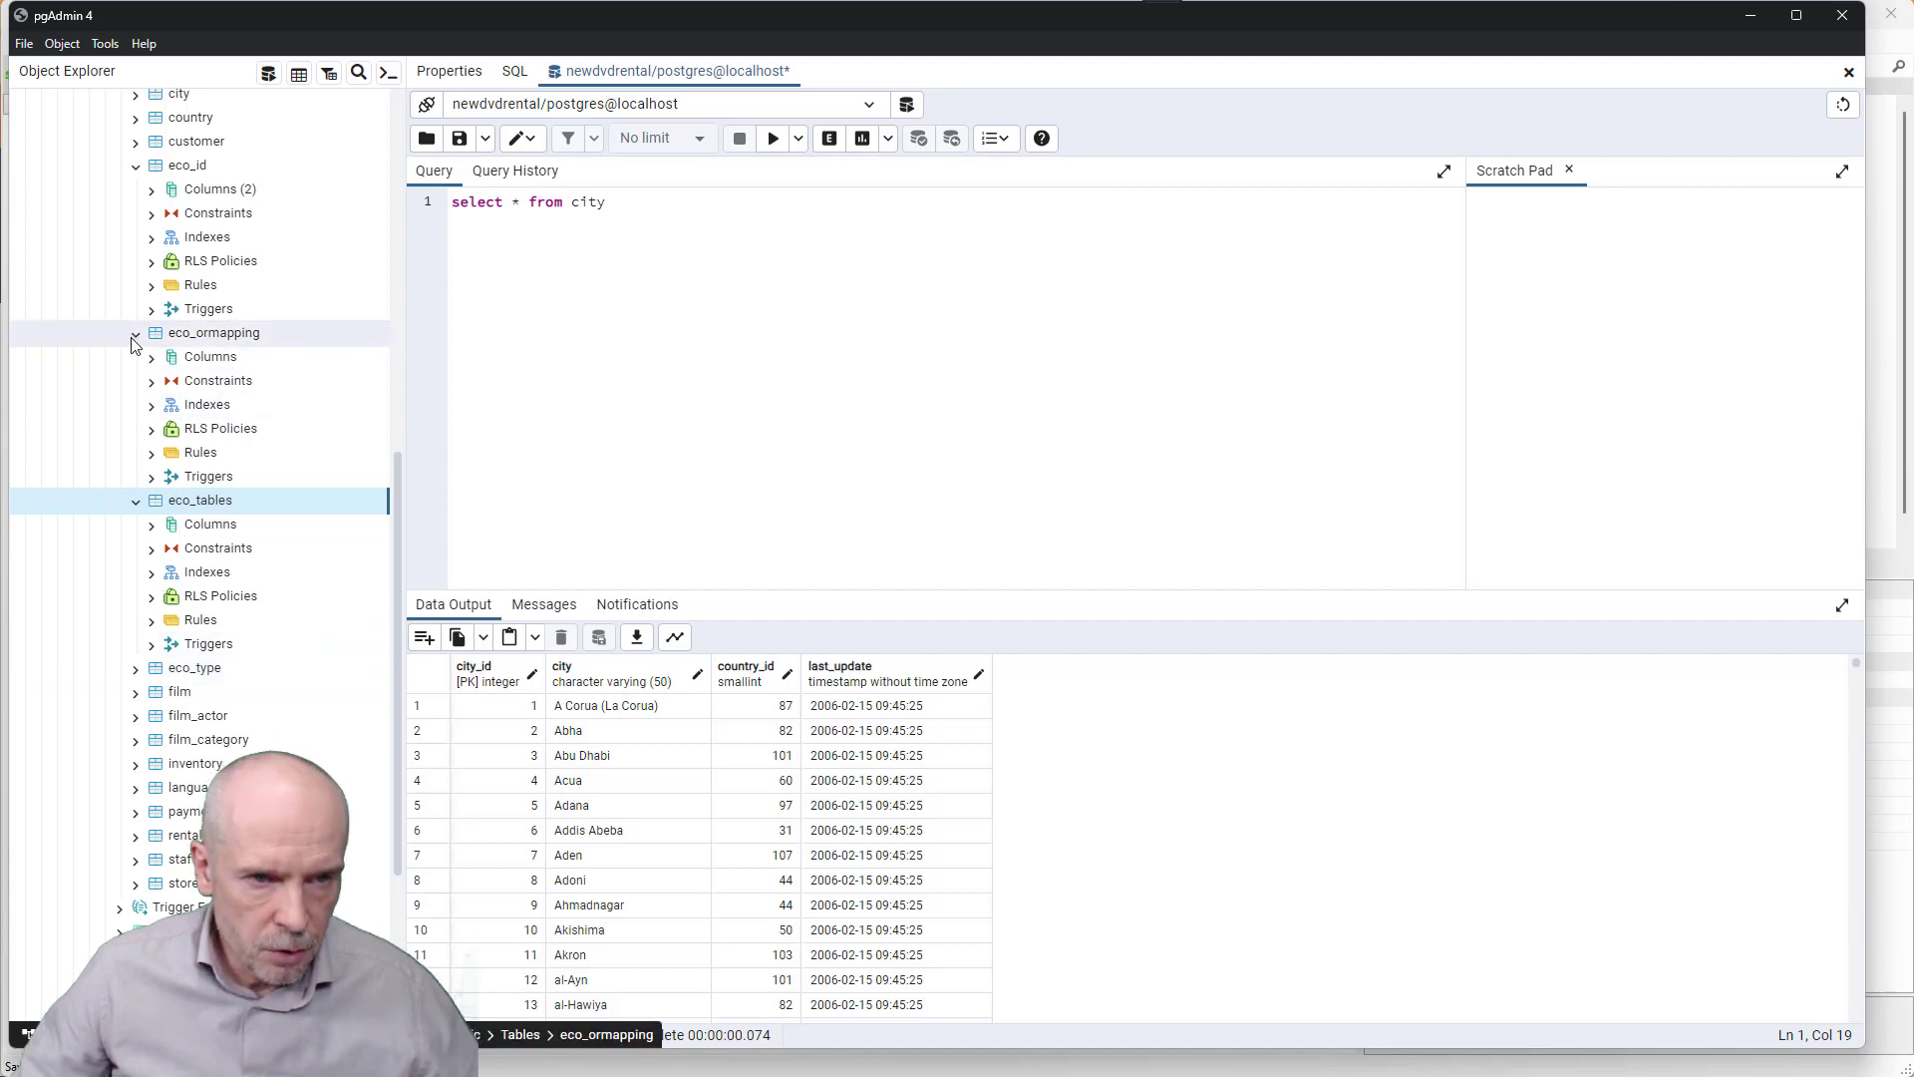
{"action": "left_click", "coordinate": [136, 166]}
{"action": "left_click", "coordinate": [136, 215]}
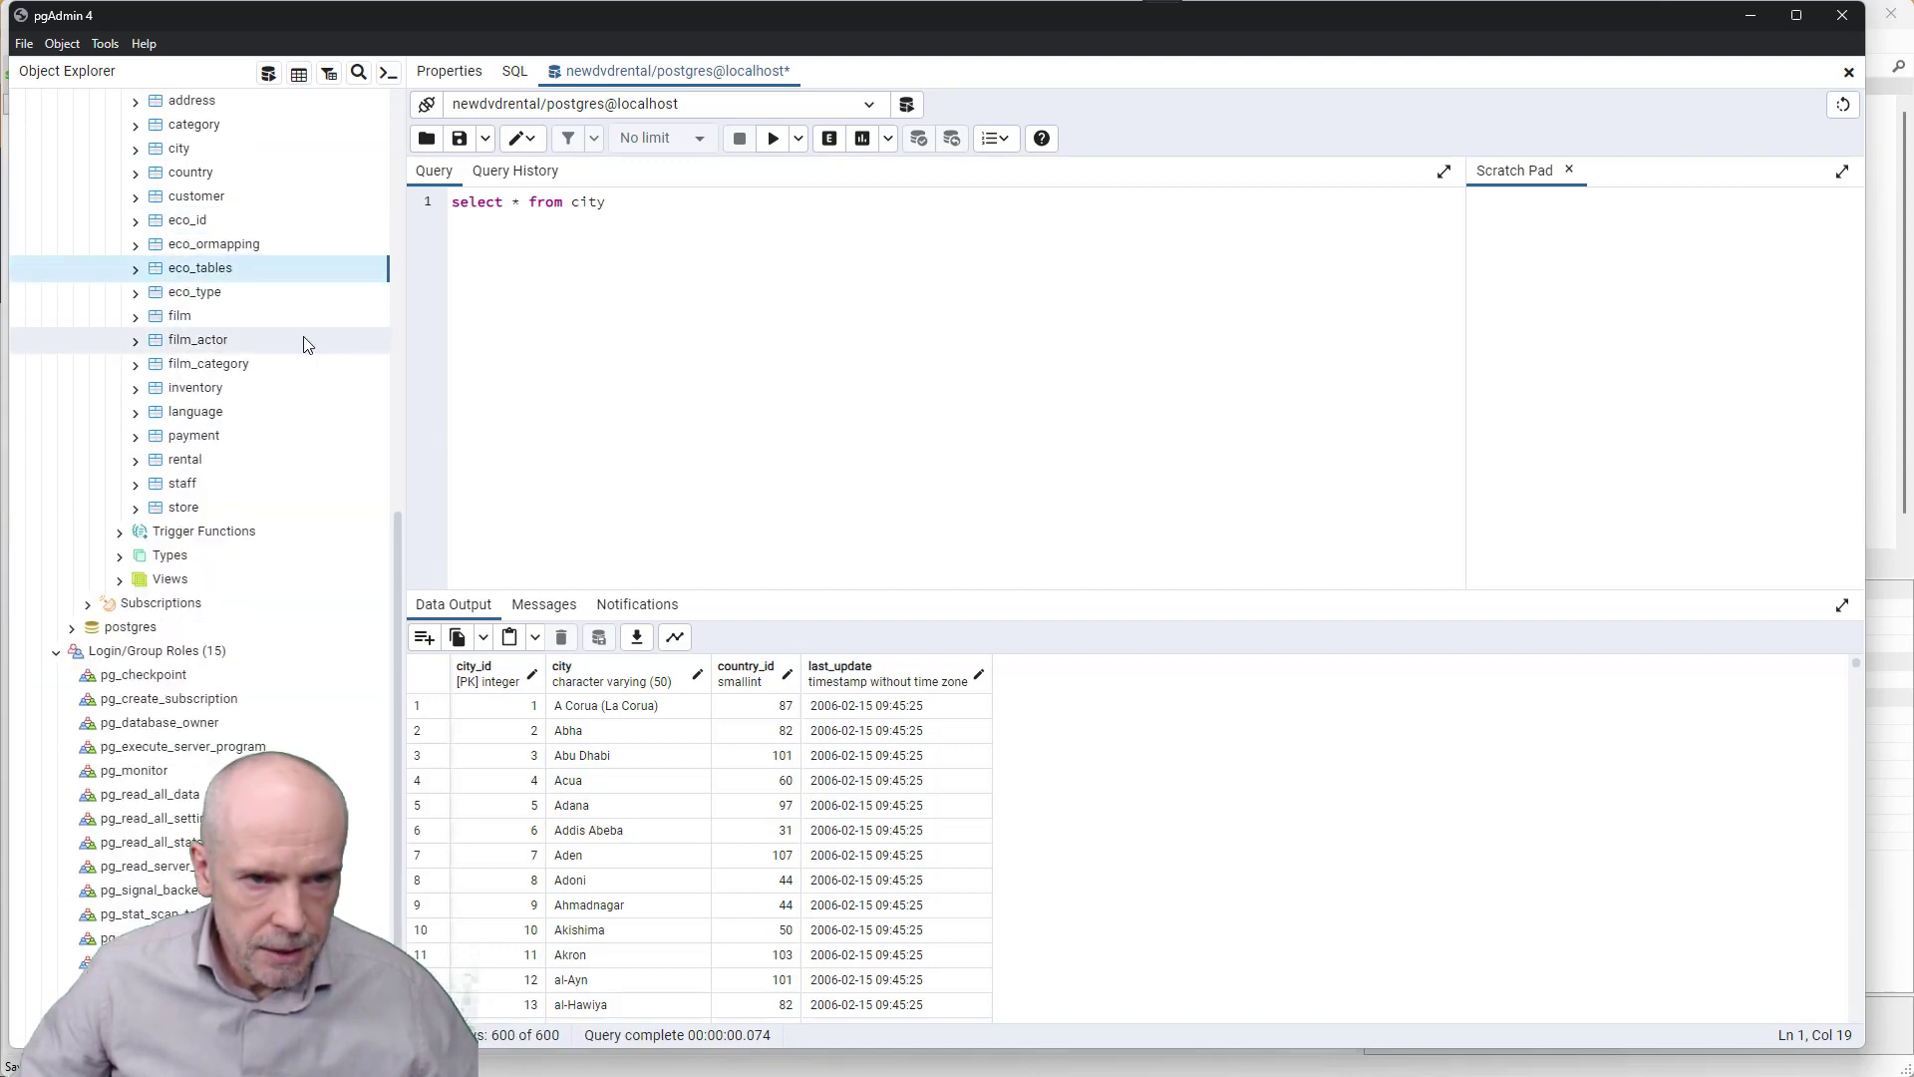
{"action": "key", "text": "alt+Tab"}
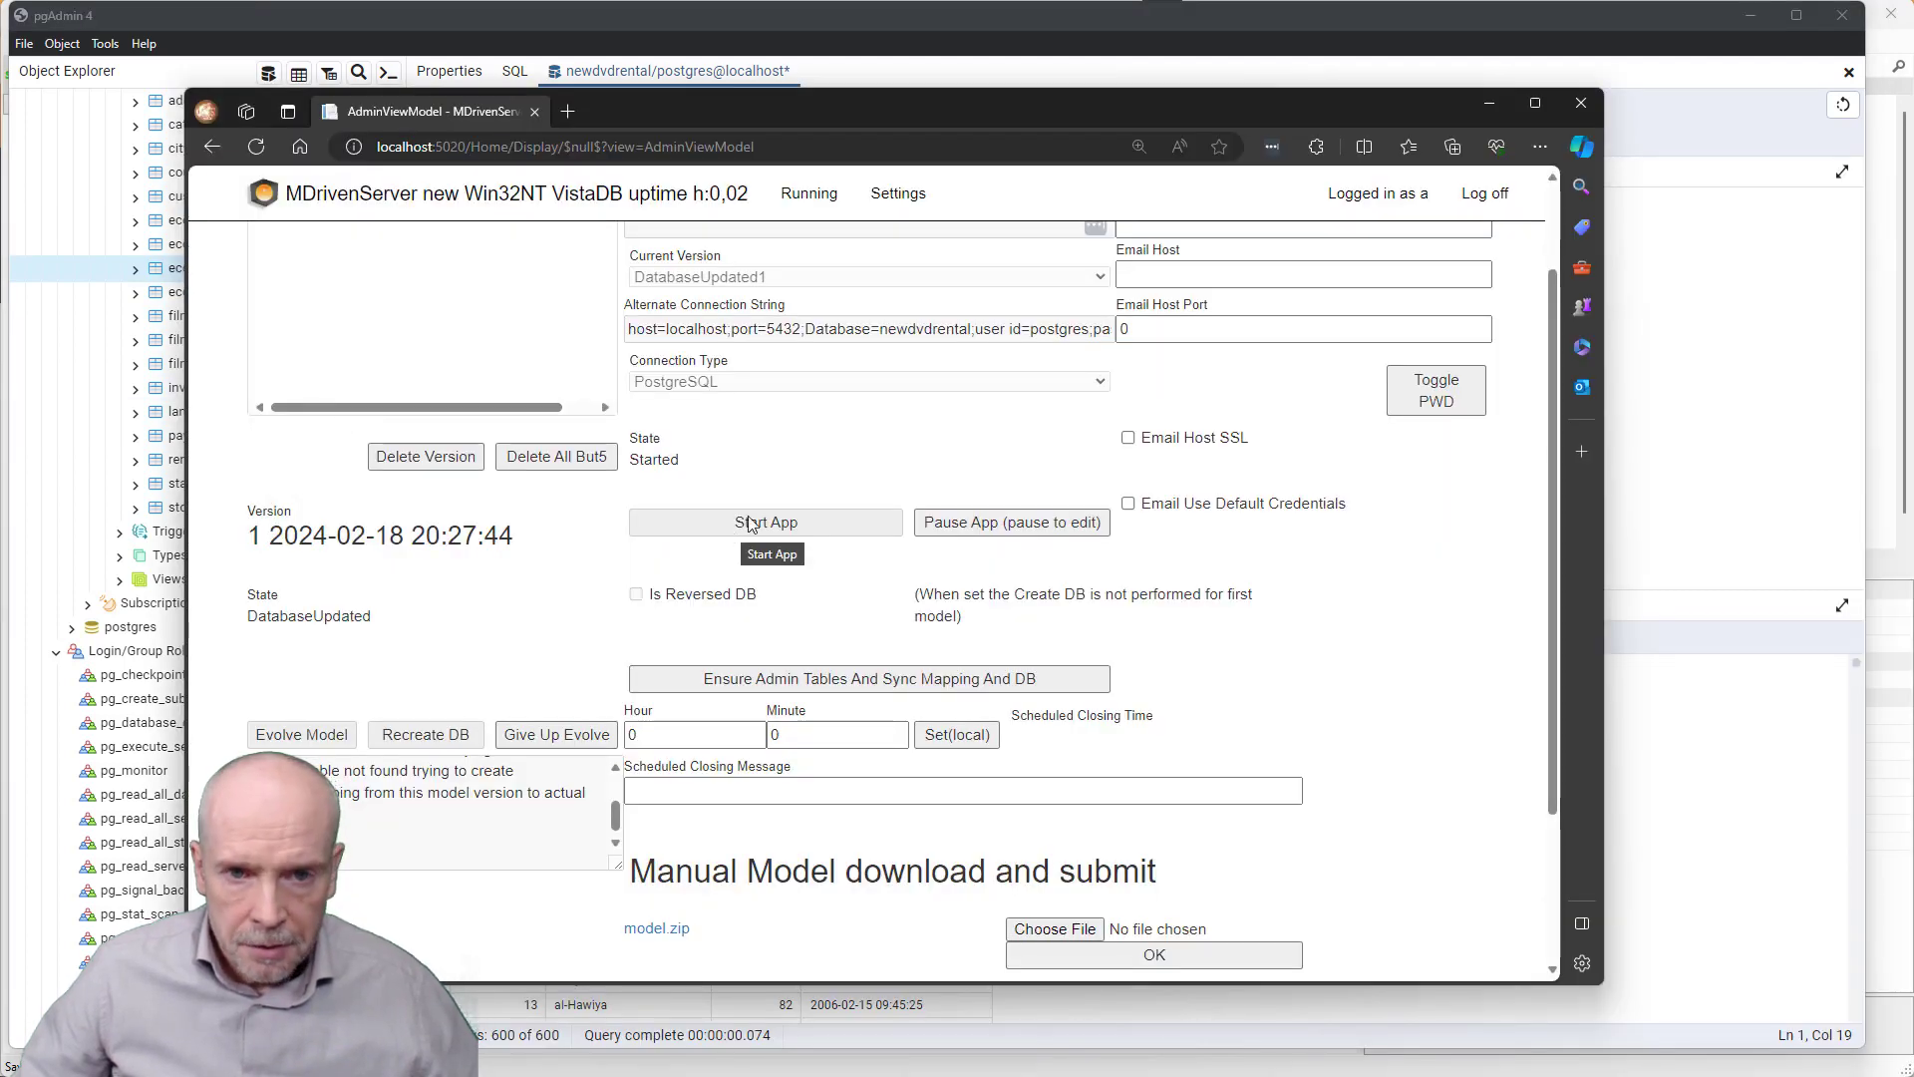
- Go to Running > Data in A0 to list seekers for the 14 reversed classes, actor to store
{"action": "scroll", "coordinate": [809, 480], "scroll_direction": "up", "scroll_amount": 1}
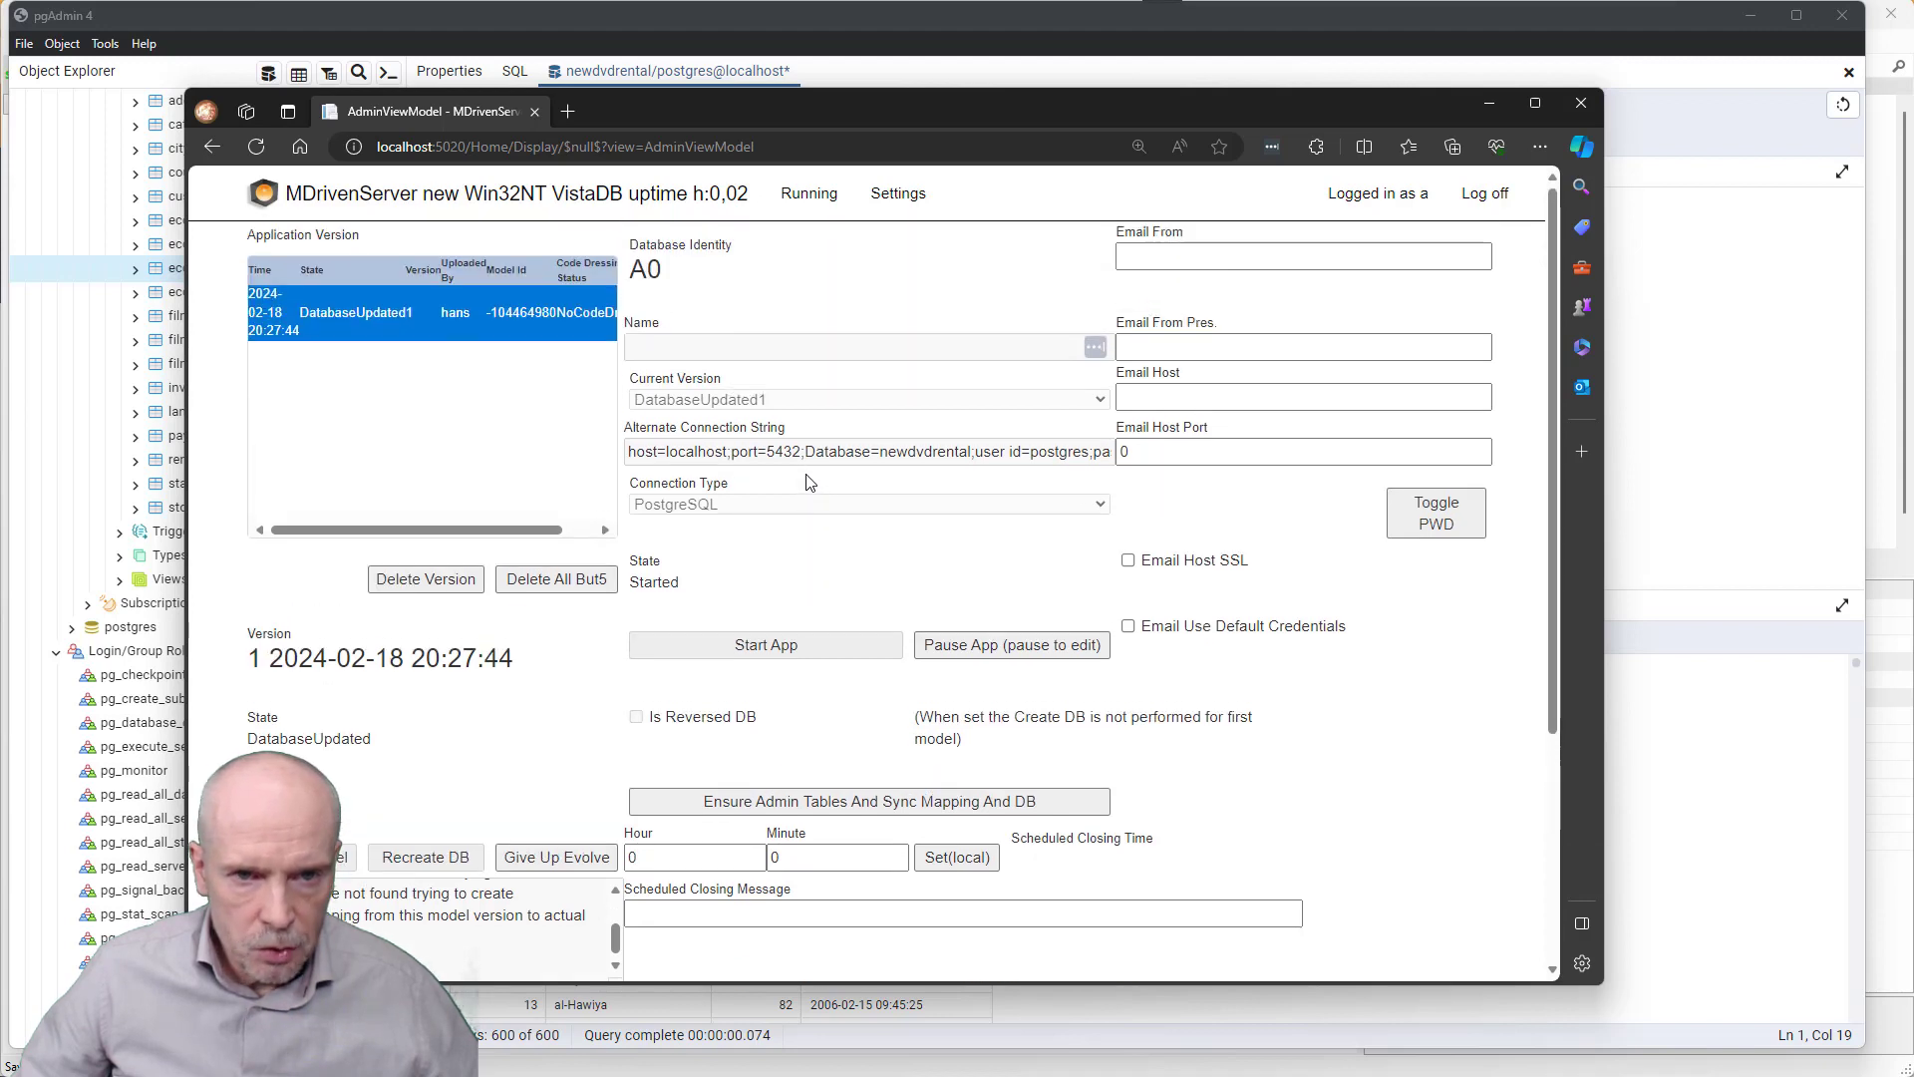
{"action": "left_click", "coordinate": [820, 204]}
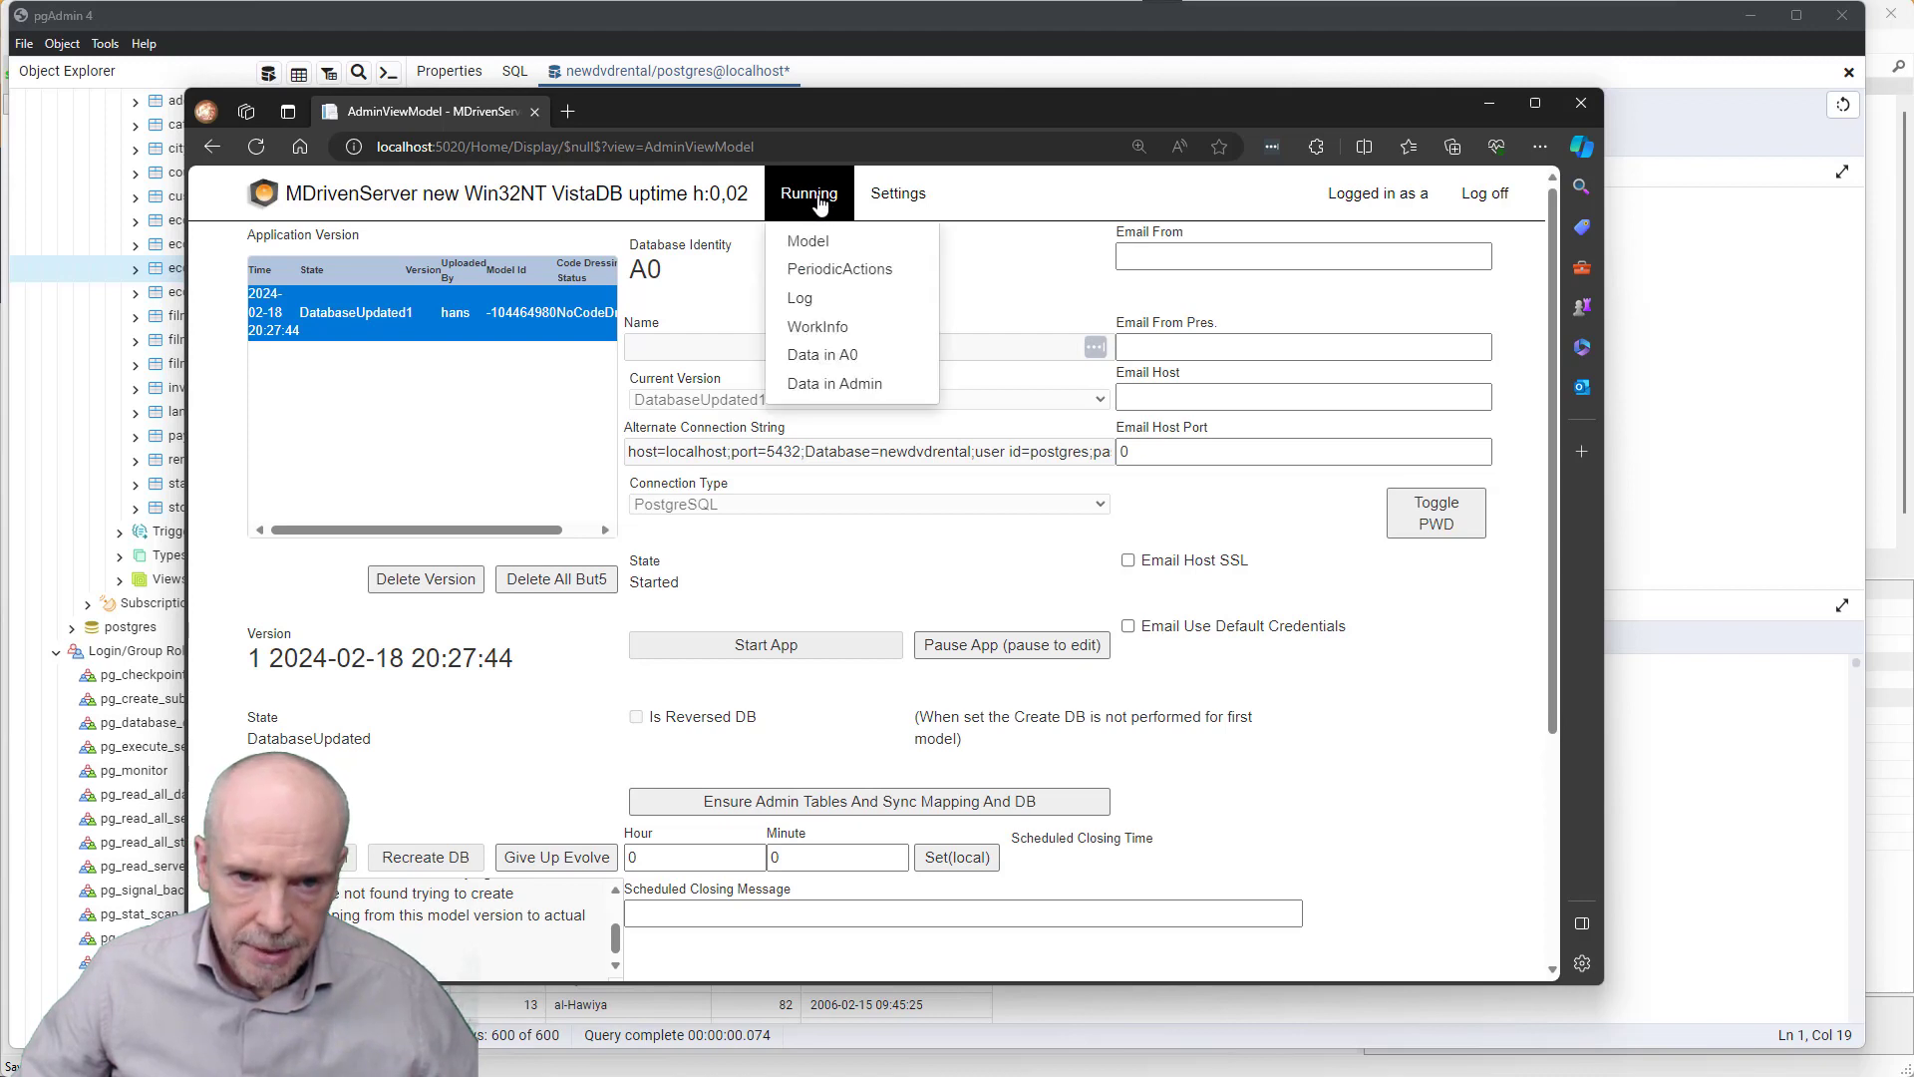
{"action": "left_click", "coordinate": [824, 359]}
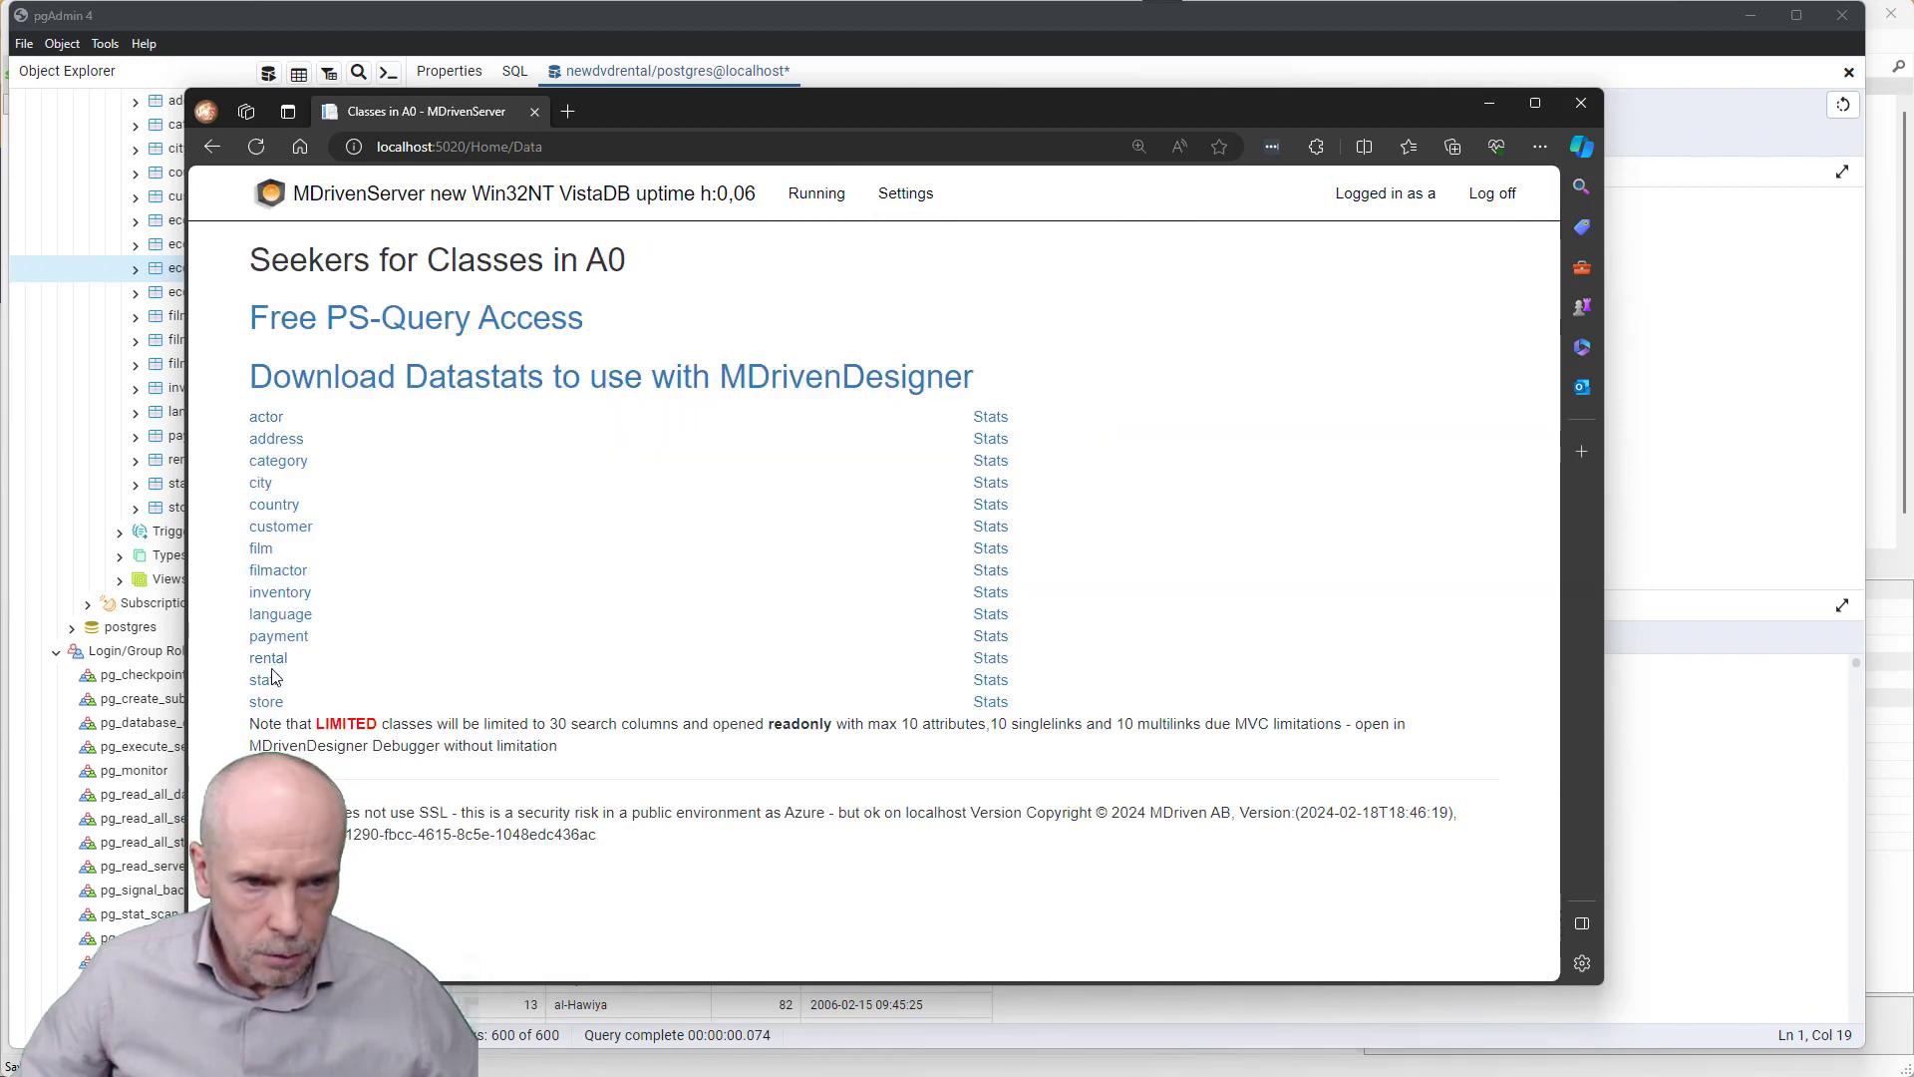
- Search all cities and open Adana's record (cityid 5, country Turkey)
{"action": "left_click", "coordinate": [260, 484]}
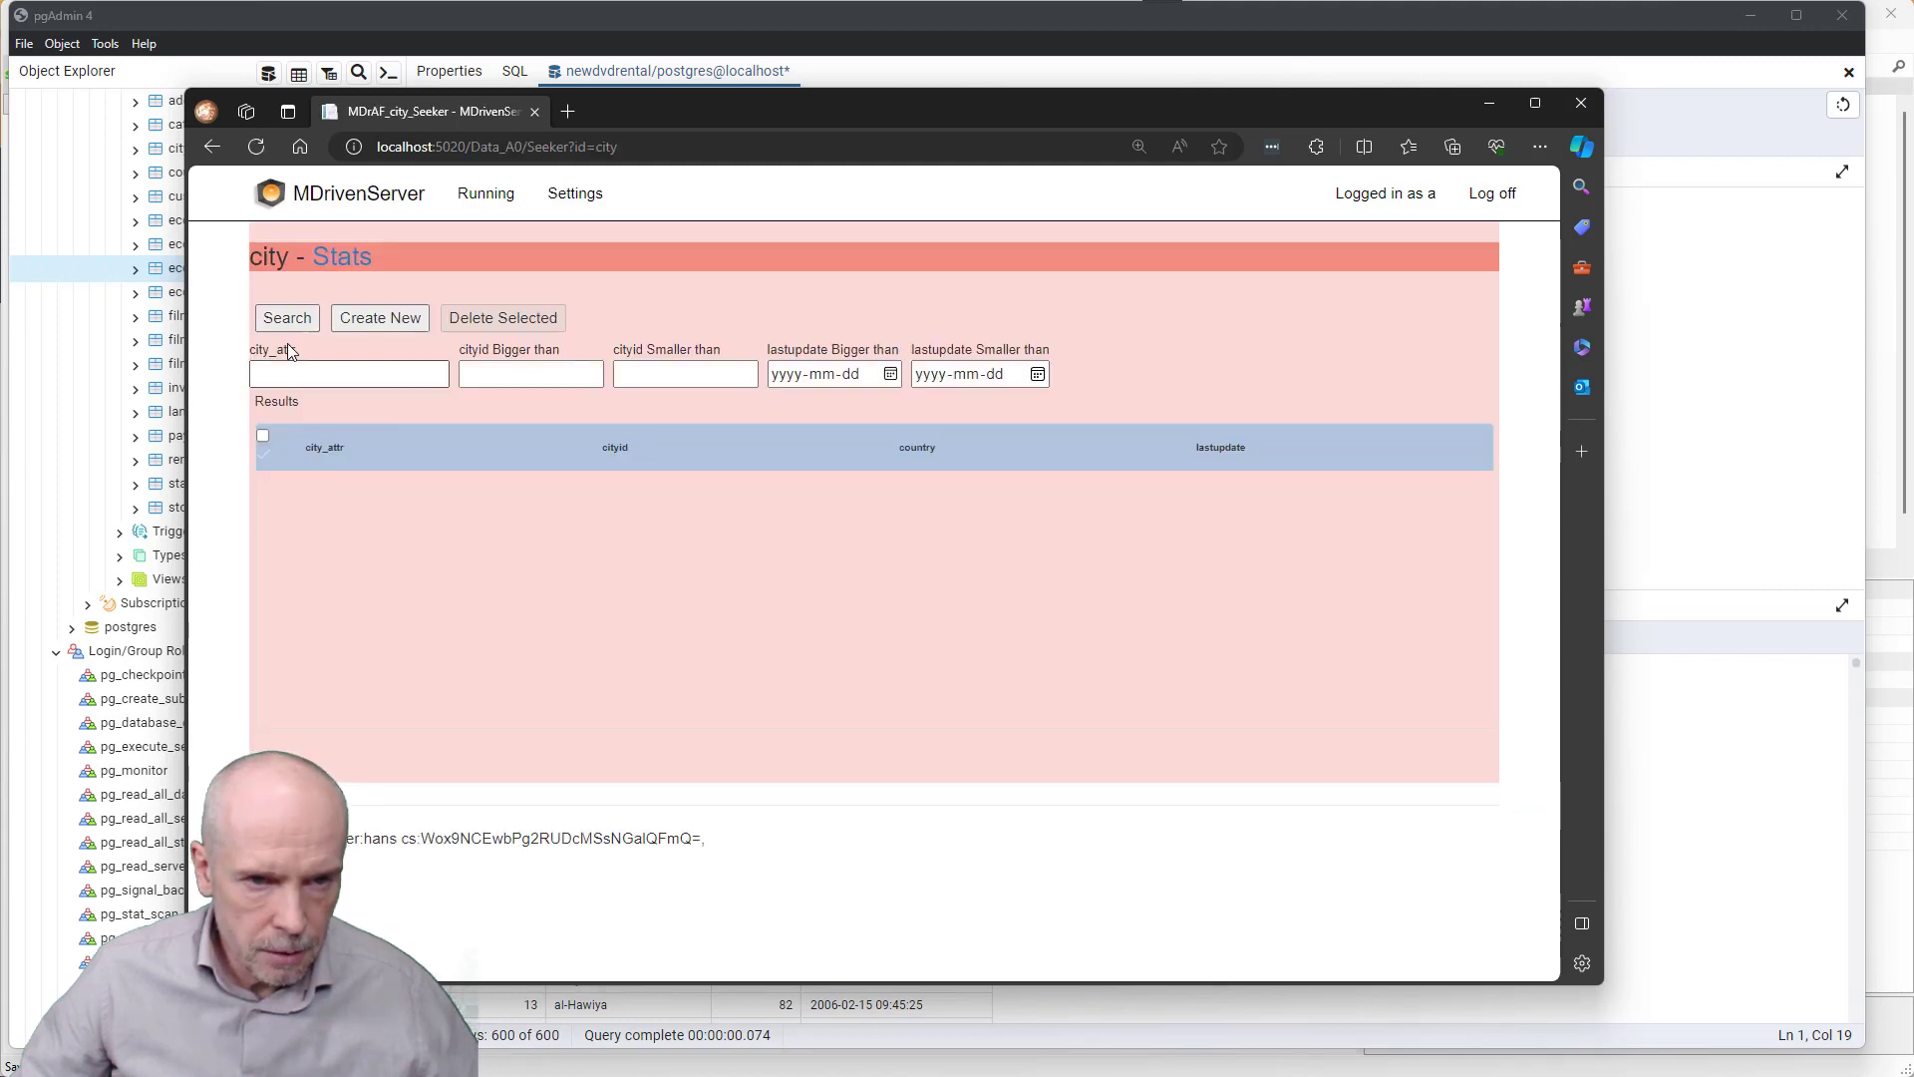
{"action": "left_click", "coordinate": [287, 317]}
{"action": "scroll", "coordinate": [349, 506], "scroll_direction": "down", "scroll_amount": 3}
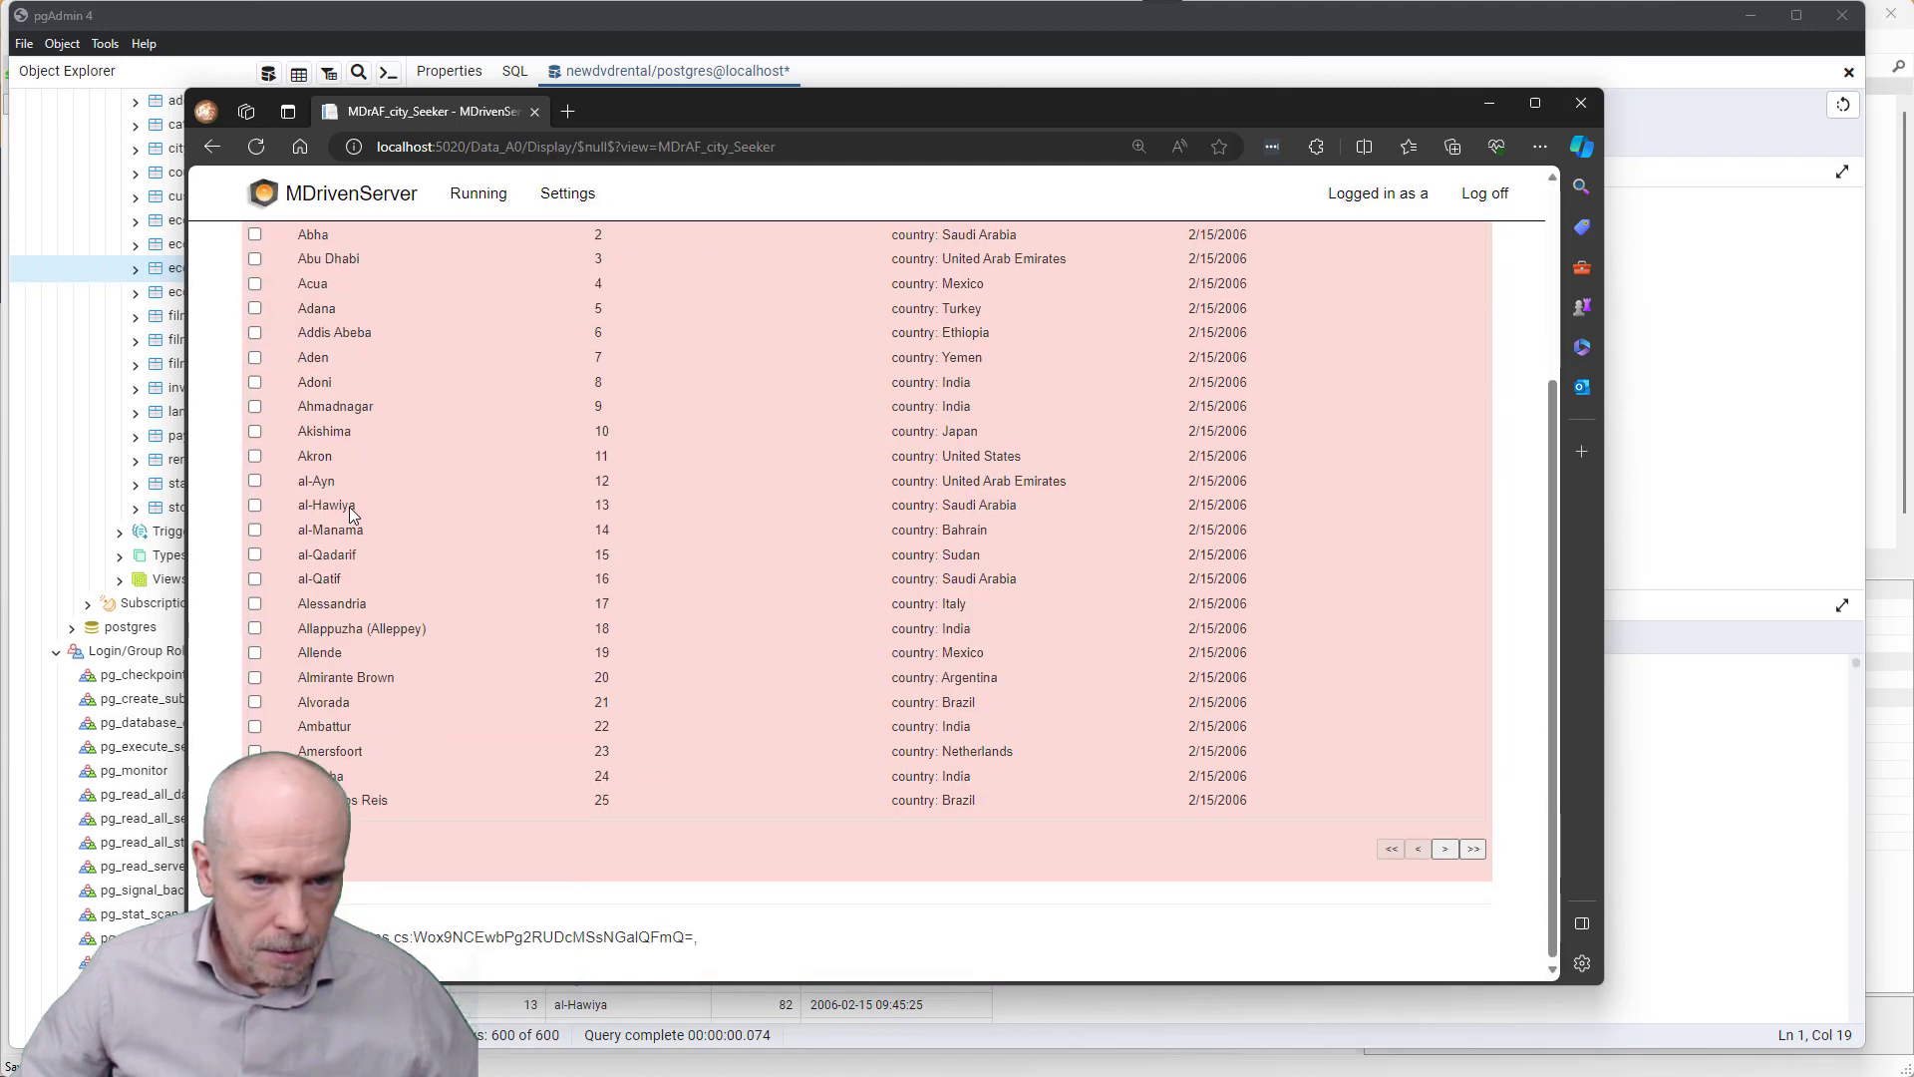
{"action": "scroll", "coordinate": [349, 507], "scroll_direction": "up", "scroll_amount": 3}
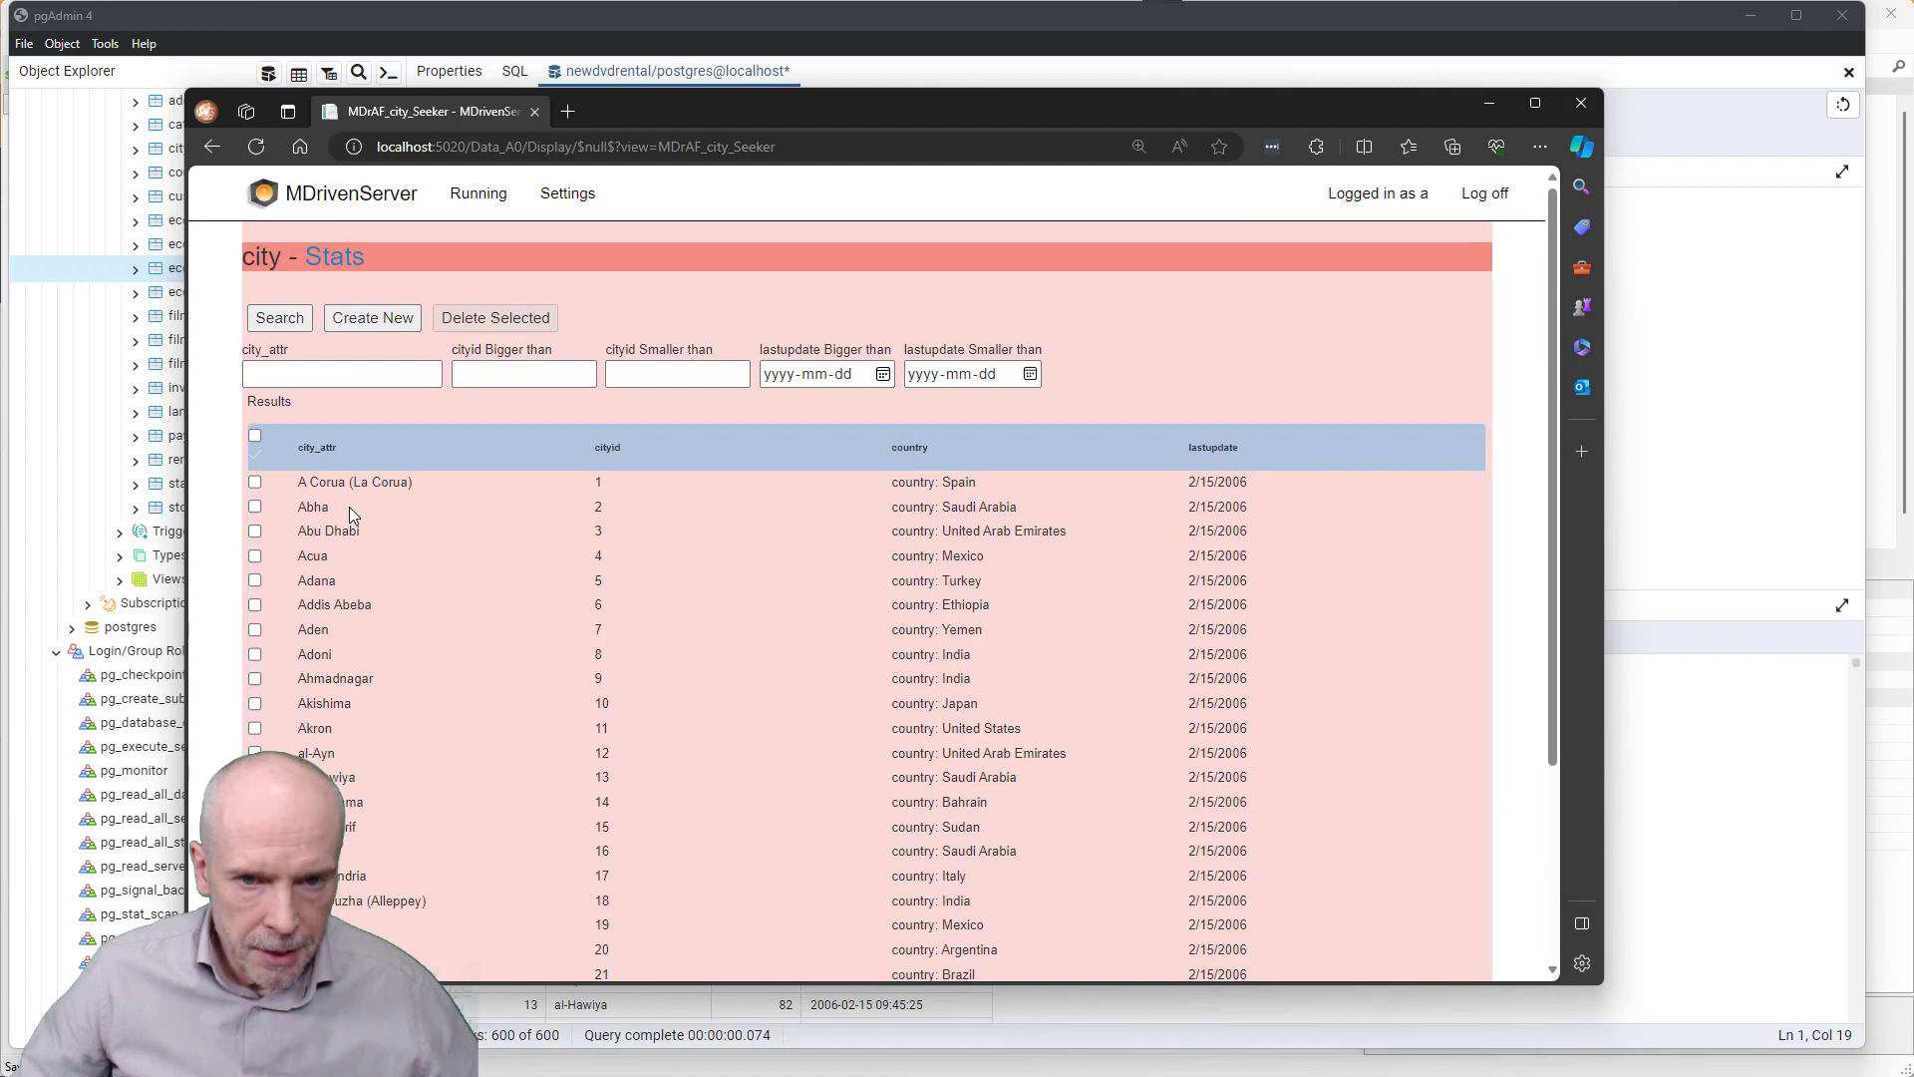
{"action": "double_click", "coordinate": [320, 582]}
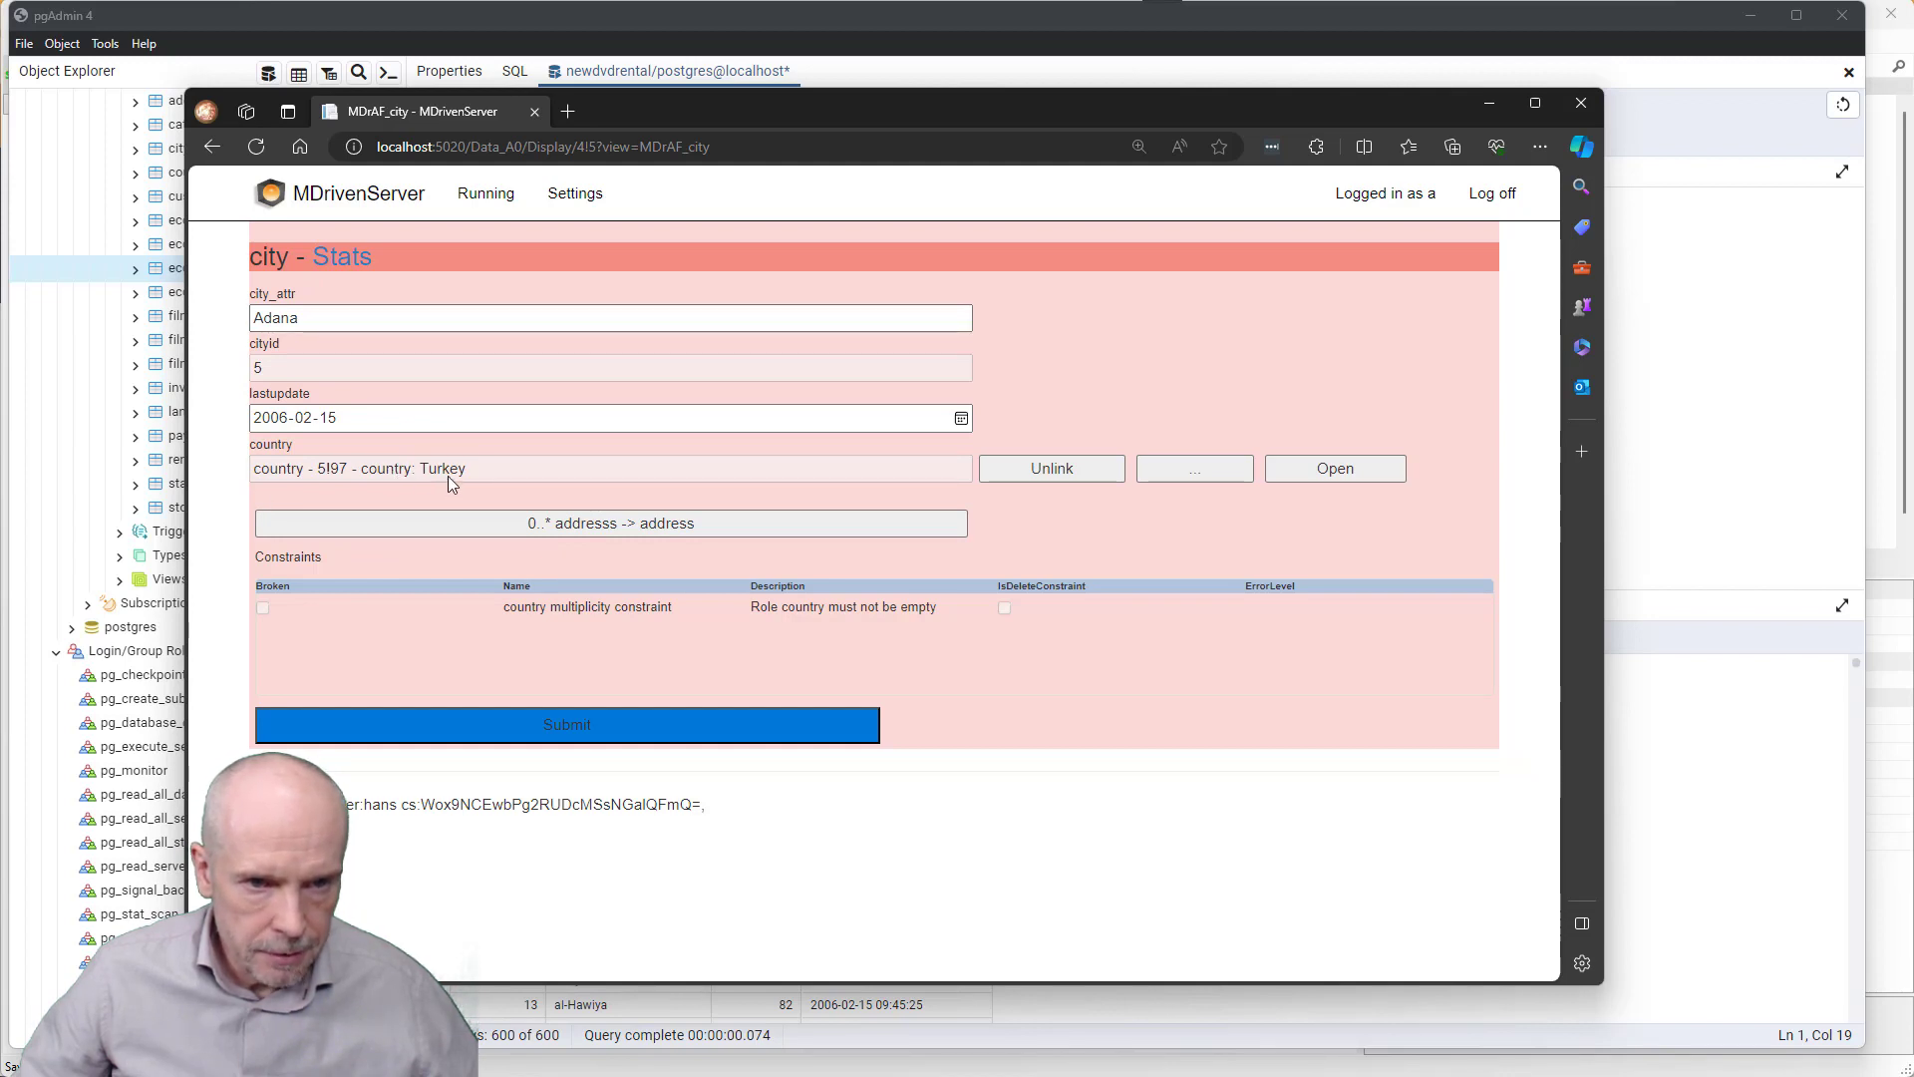
- Open Adana's country Turkey and list its cities via '0..* citys -> city'
{"action": "left_click", "coordinate": [1319, 477]}
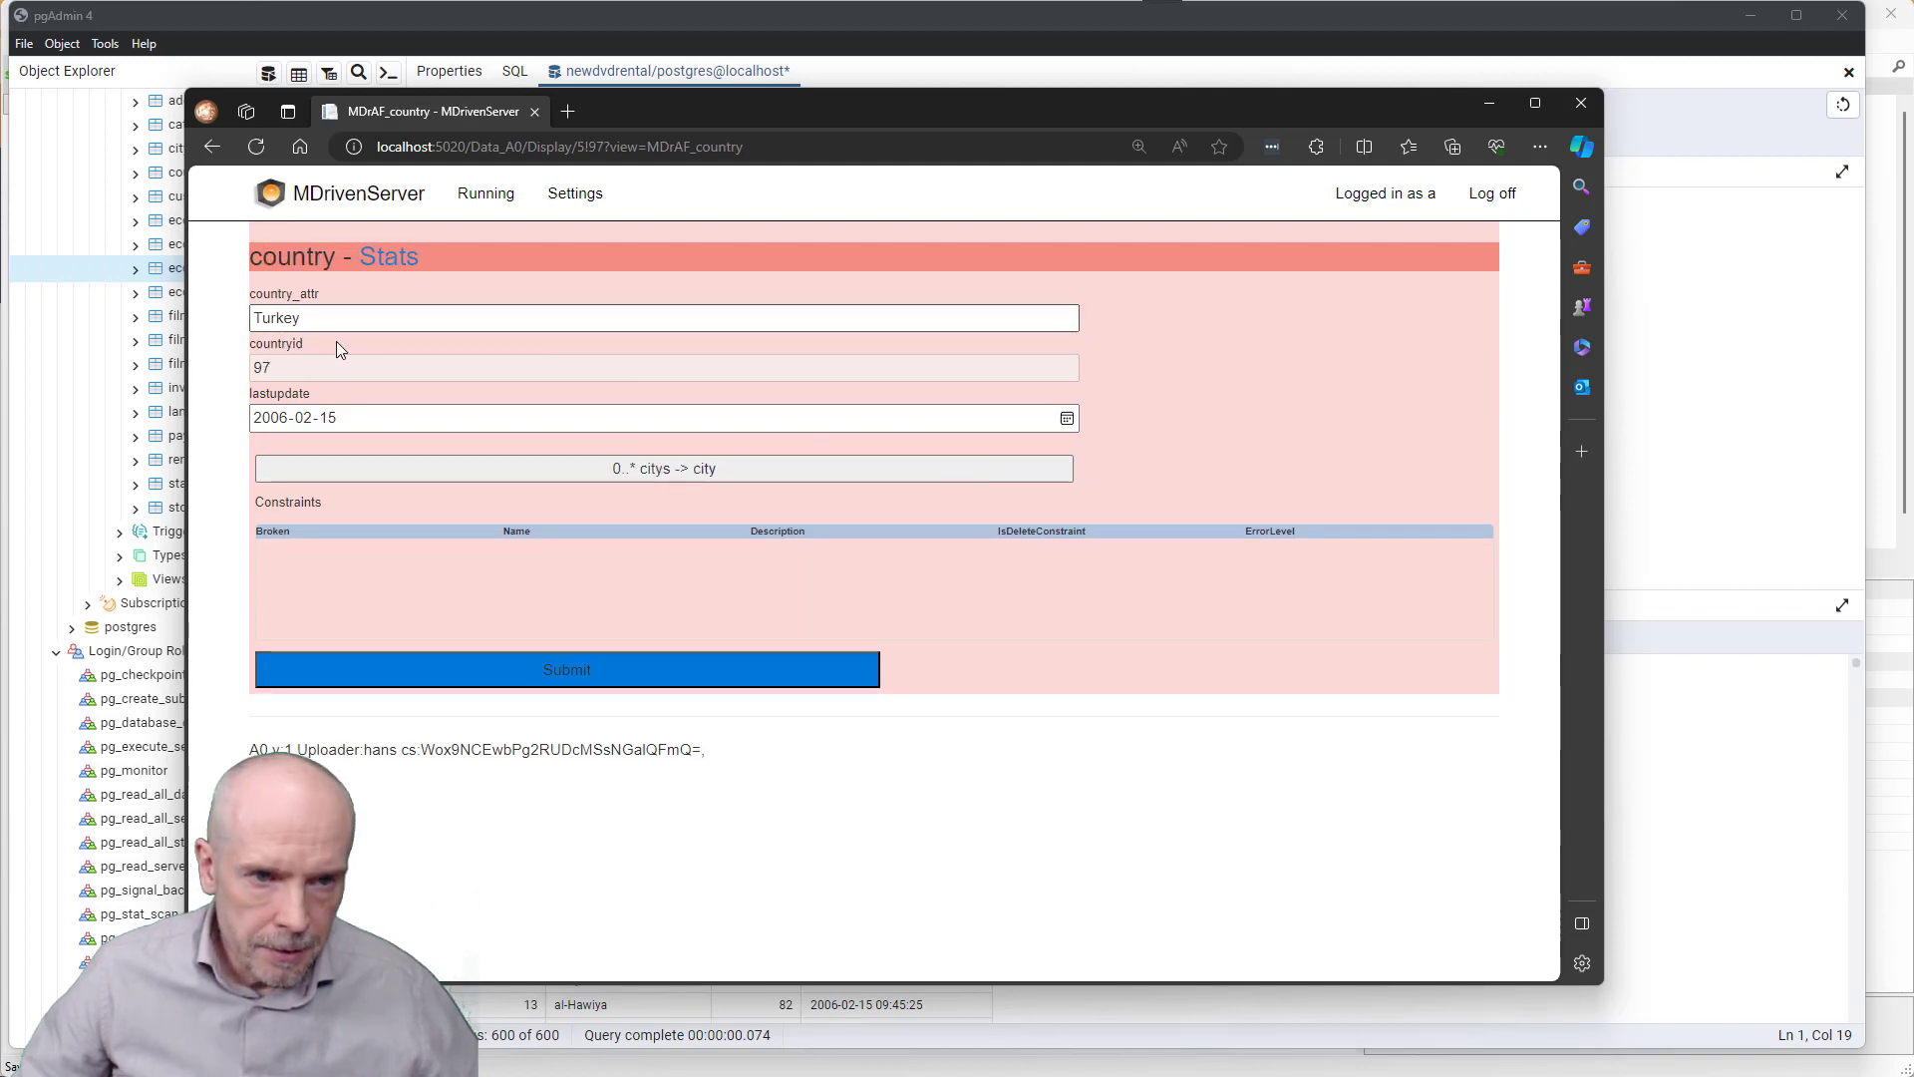
{"action": "left_click_drag", "start_coordinate": [311, 319], "coordinate": [219, 344]}
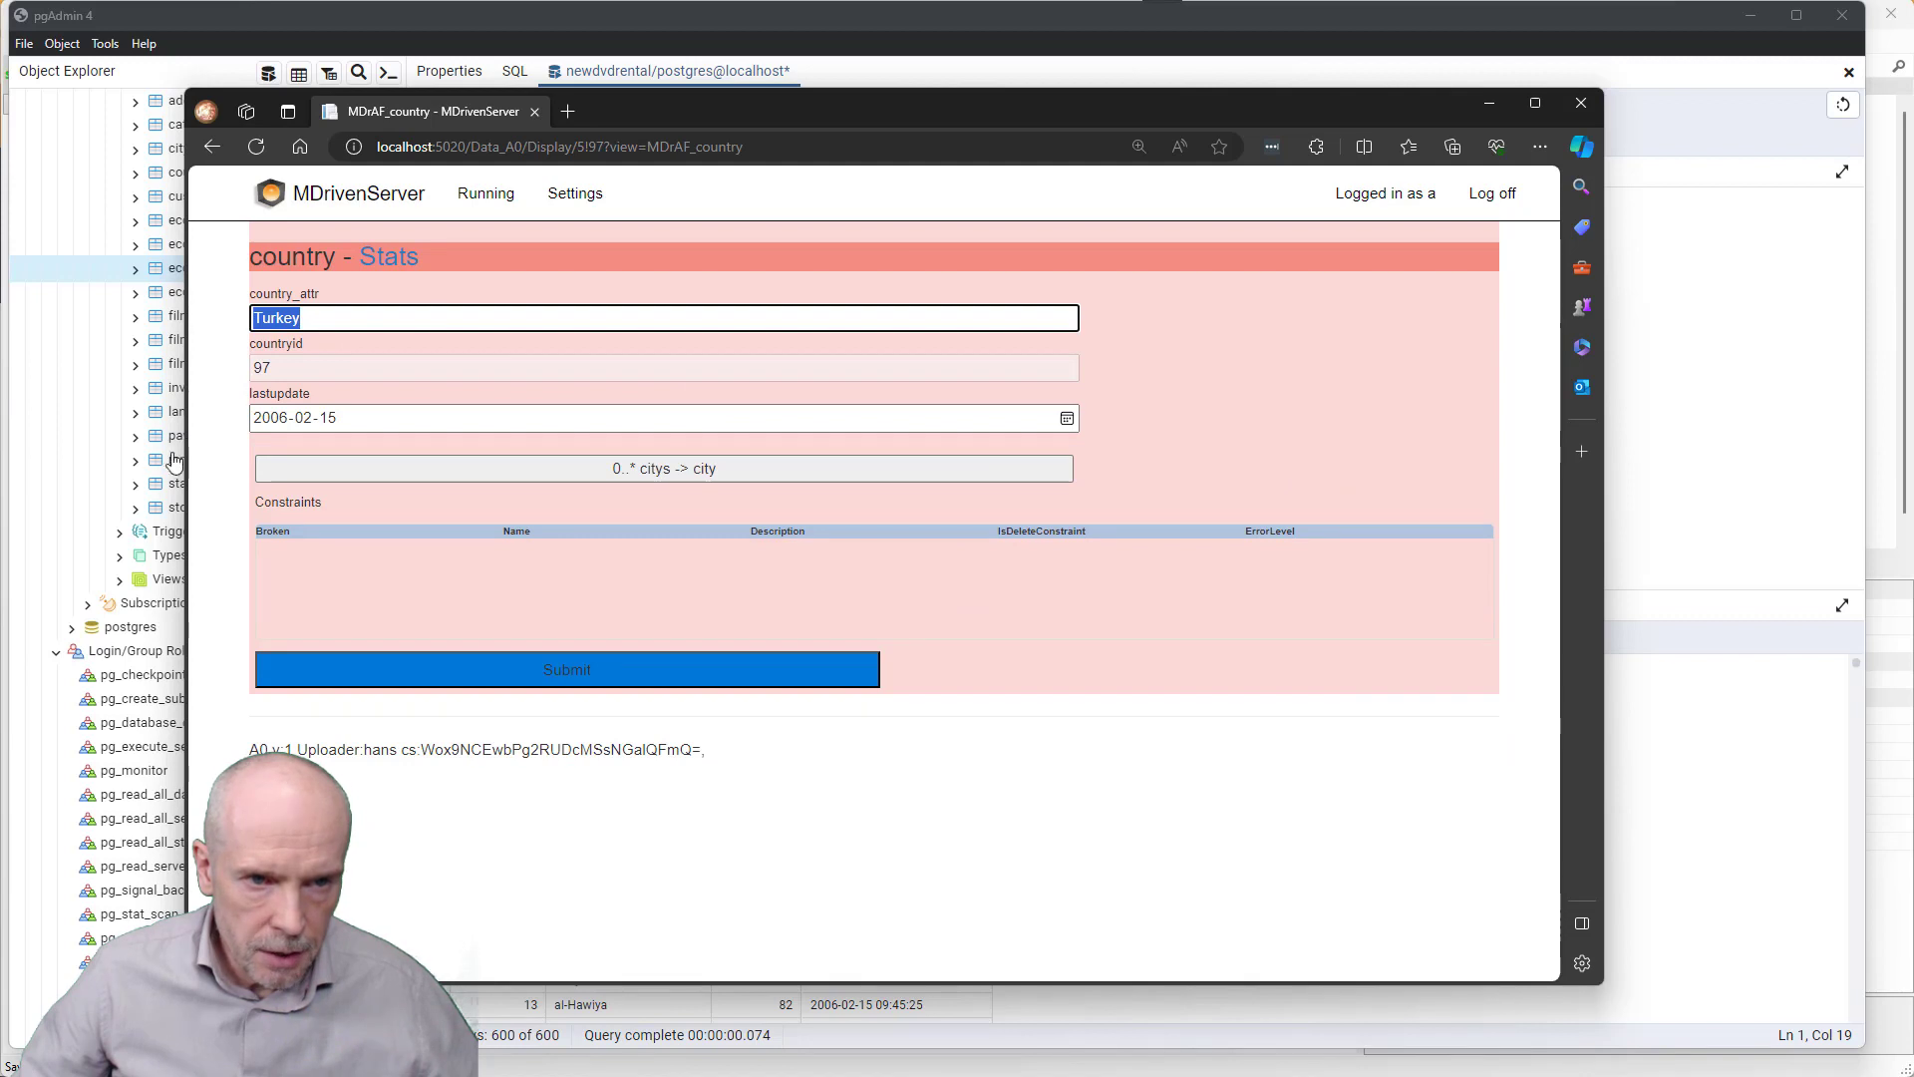
{"action": "left_click", "coordinate": [667, 473]}
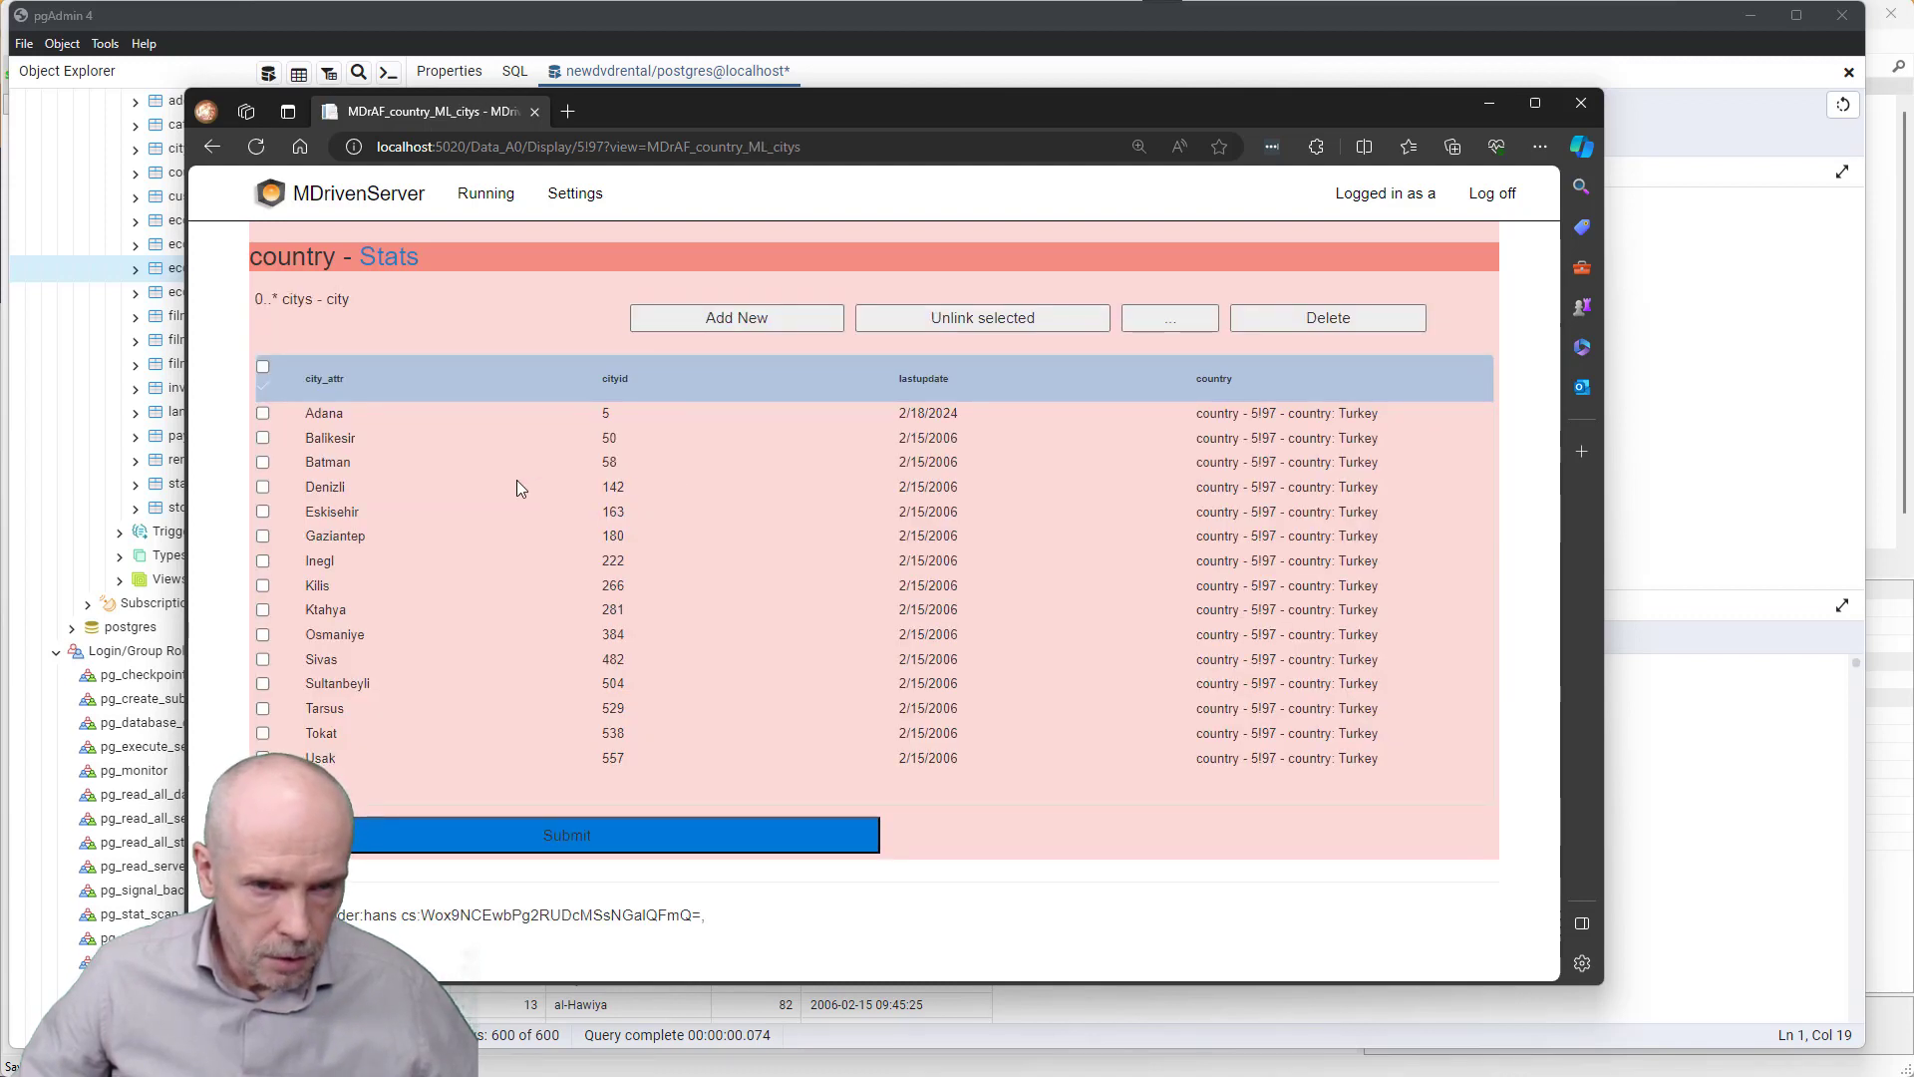
- Return to the Data in A0 seekers page and open the film seeker
{"action": "left_click", "coordinate": [486, 195]}
{"action": "left_click", "coordinate": [502, 356]}
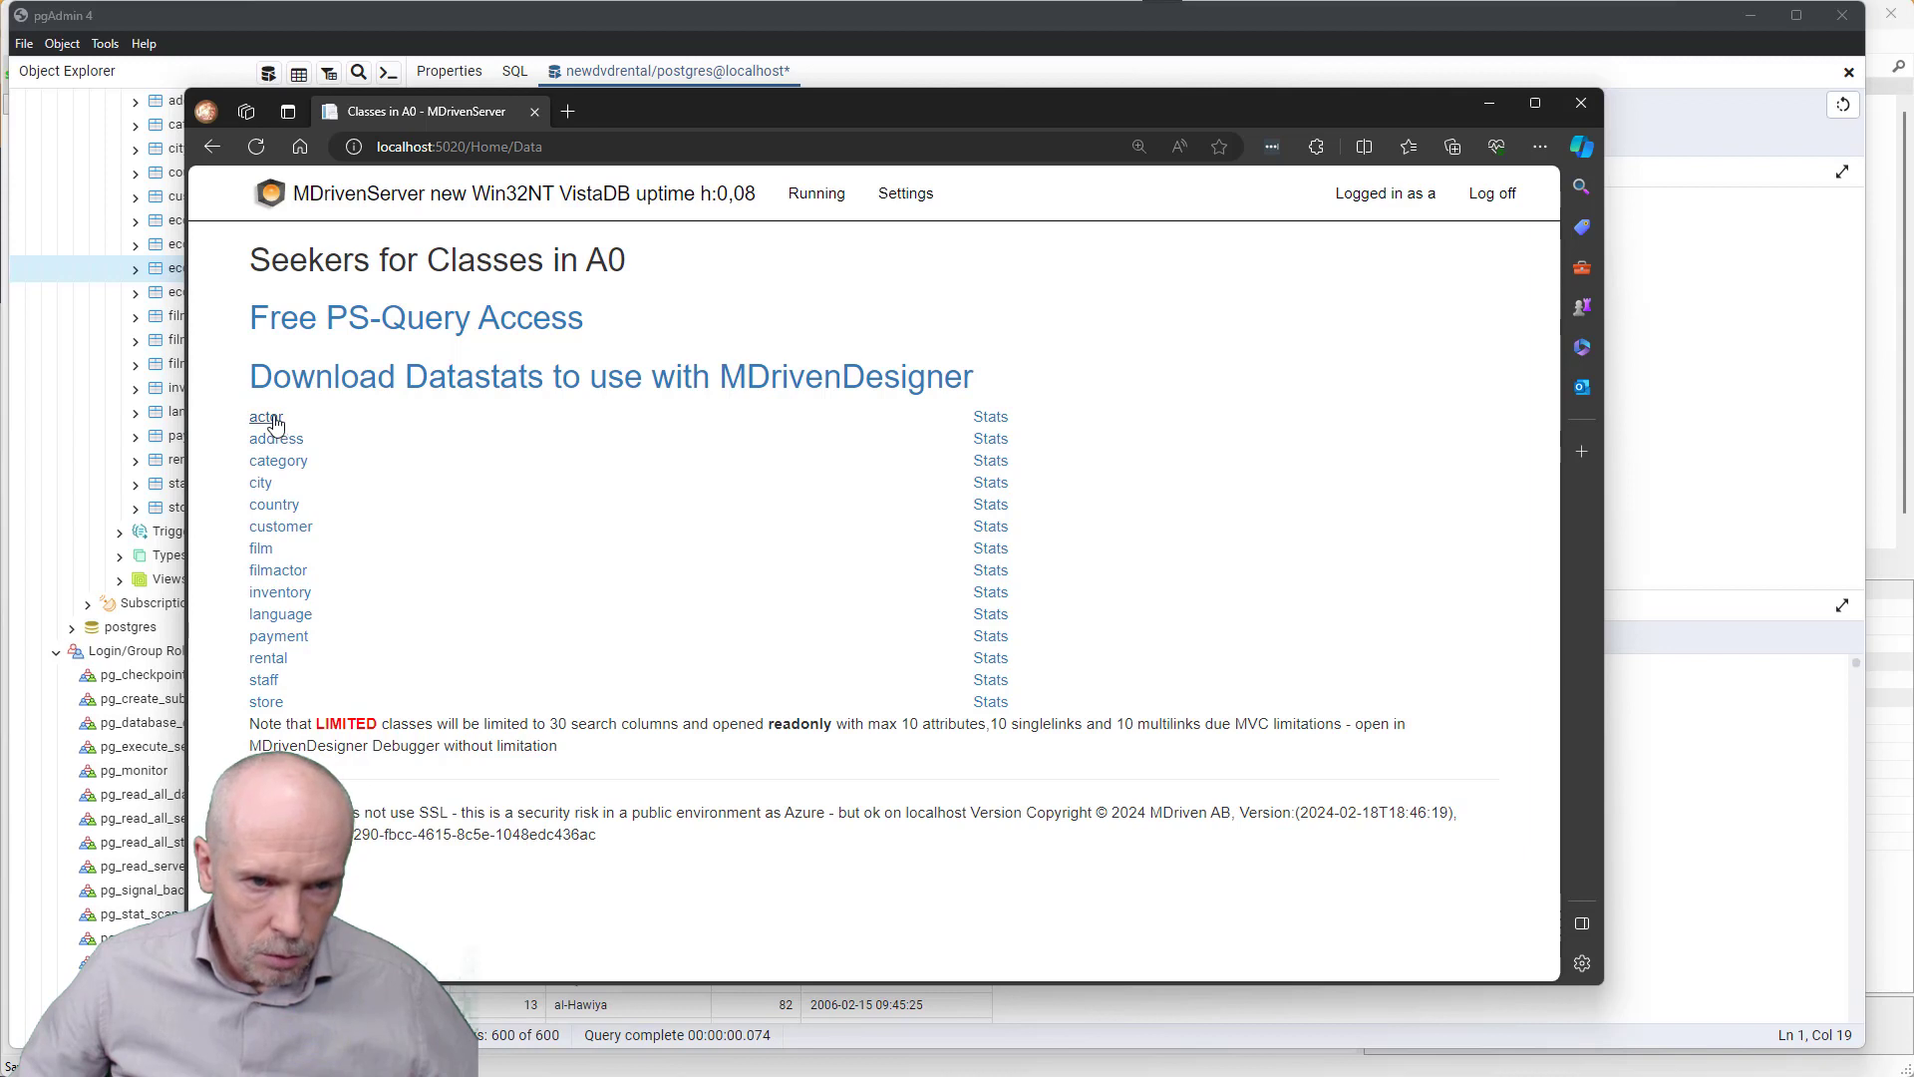
{"action": "left_click", "coordinate": [260, 550]}
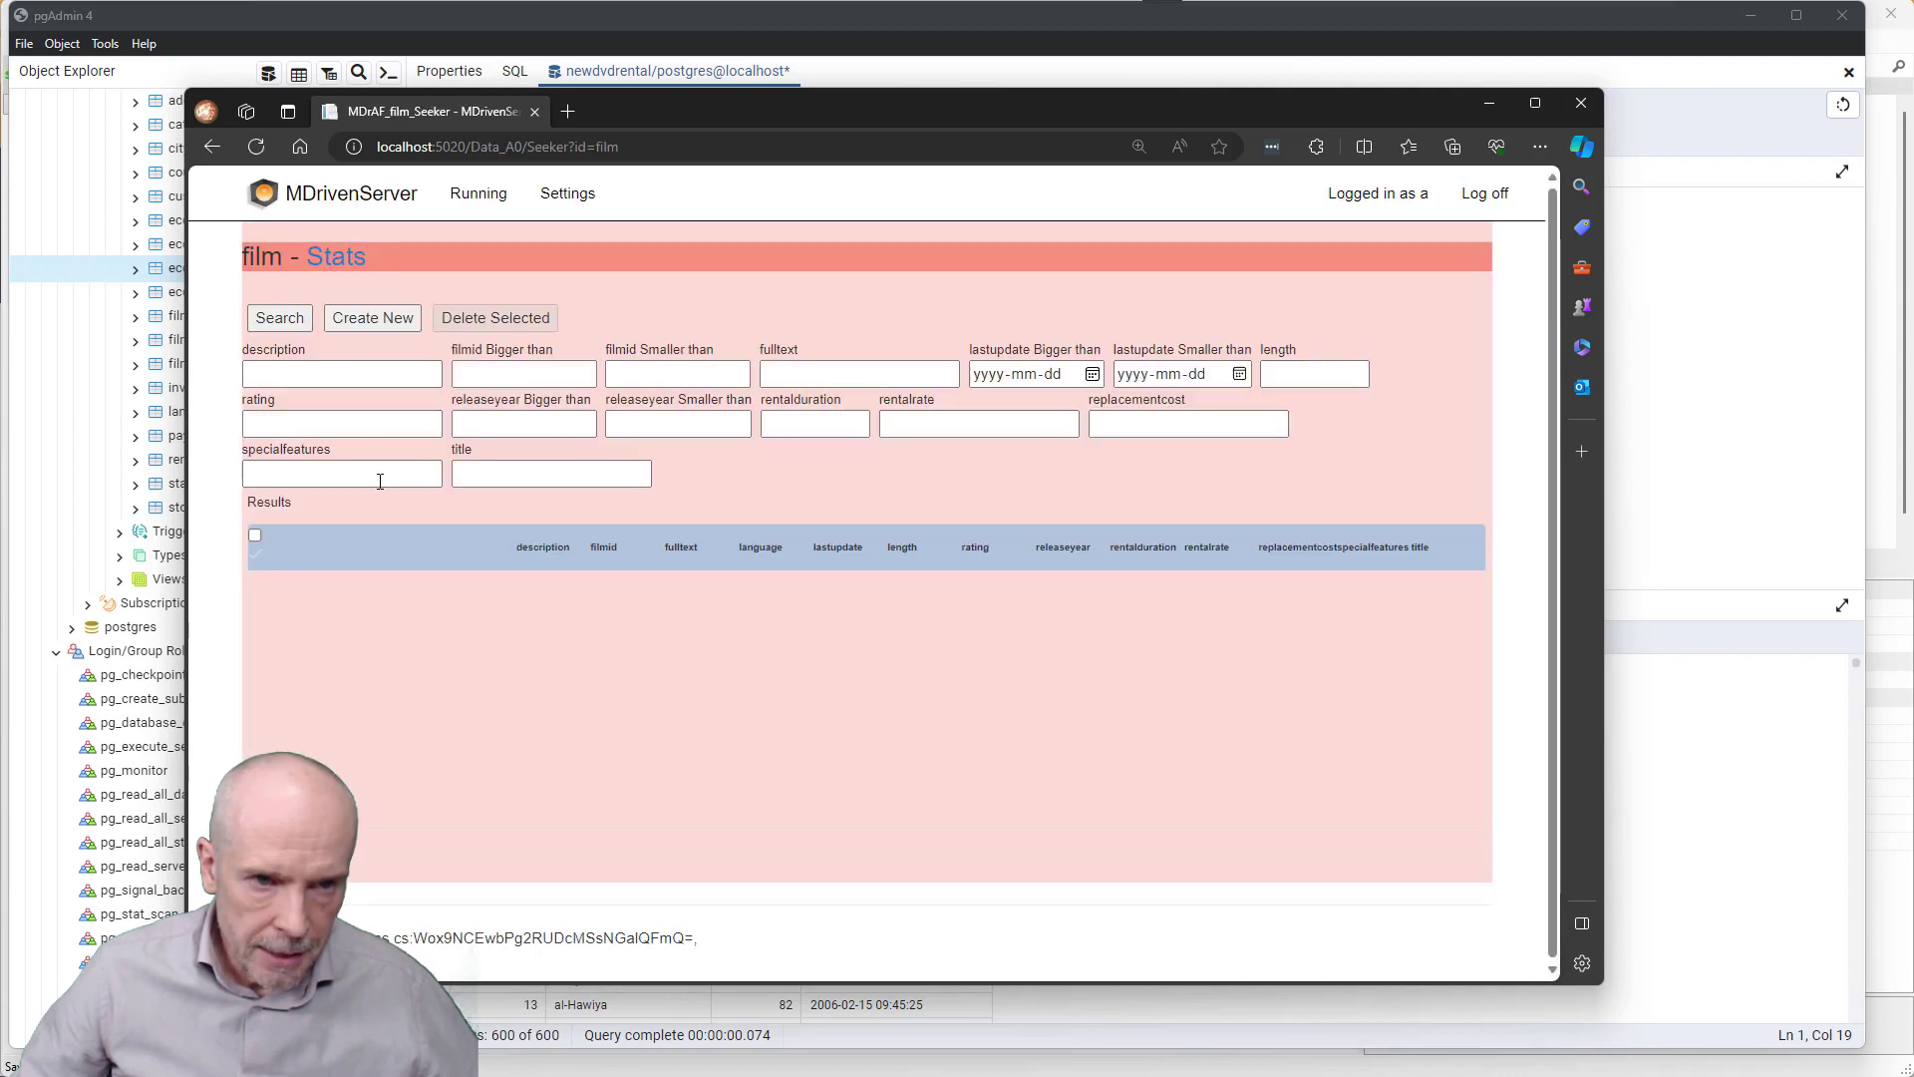
- Search all films, note the exception-log error, then return to the localhost:5020 home page
{"action": "left_click", "coordinate": [288, 325]}
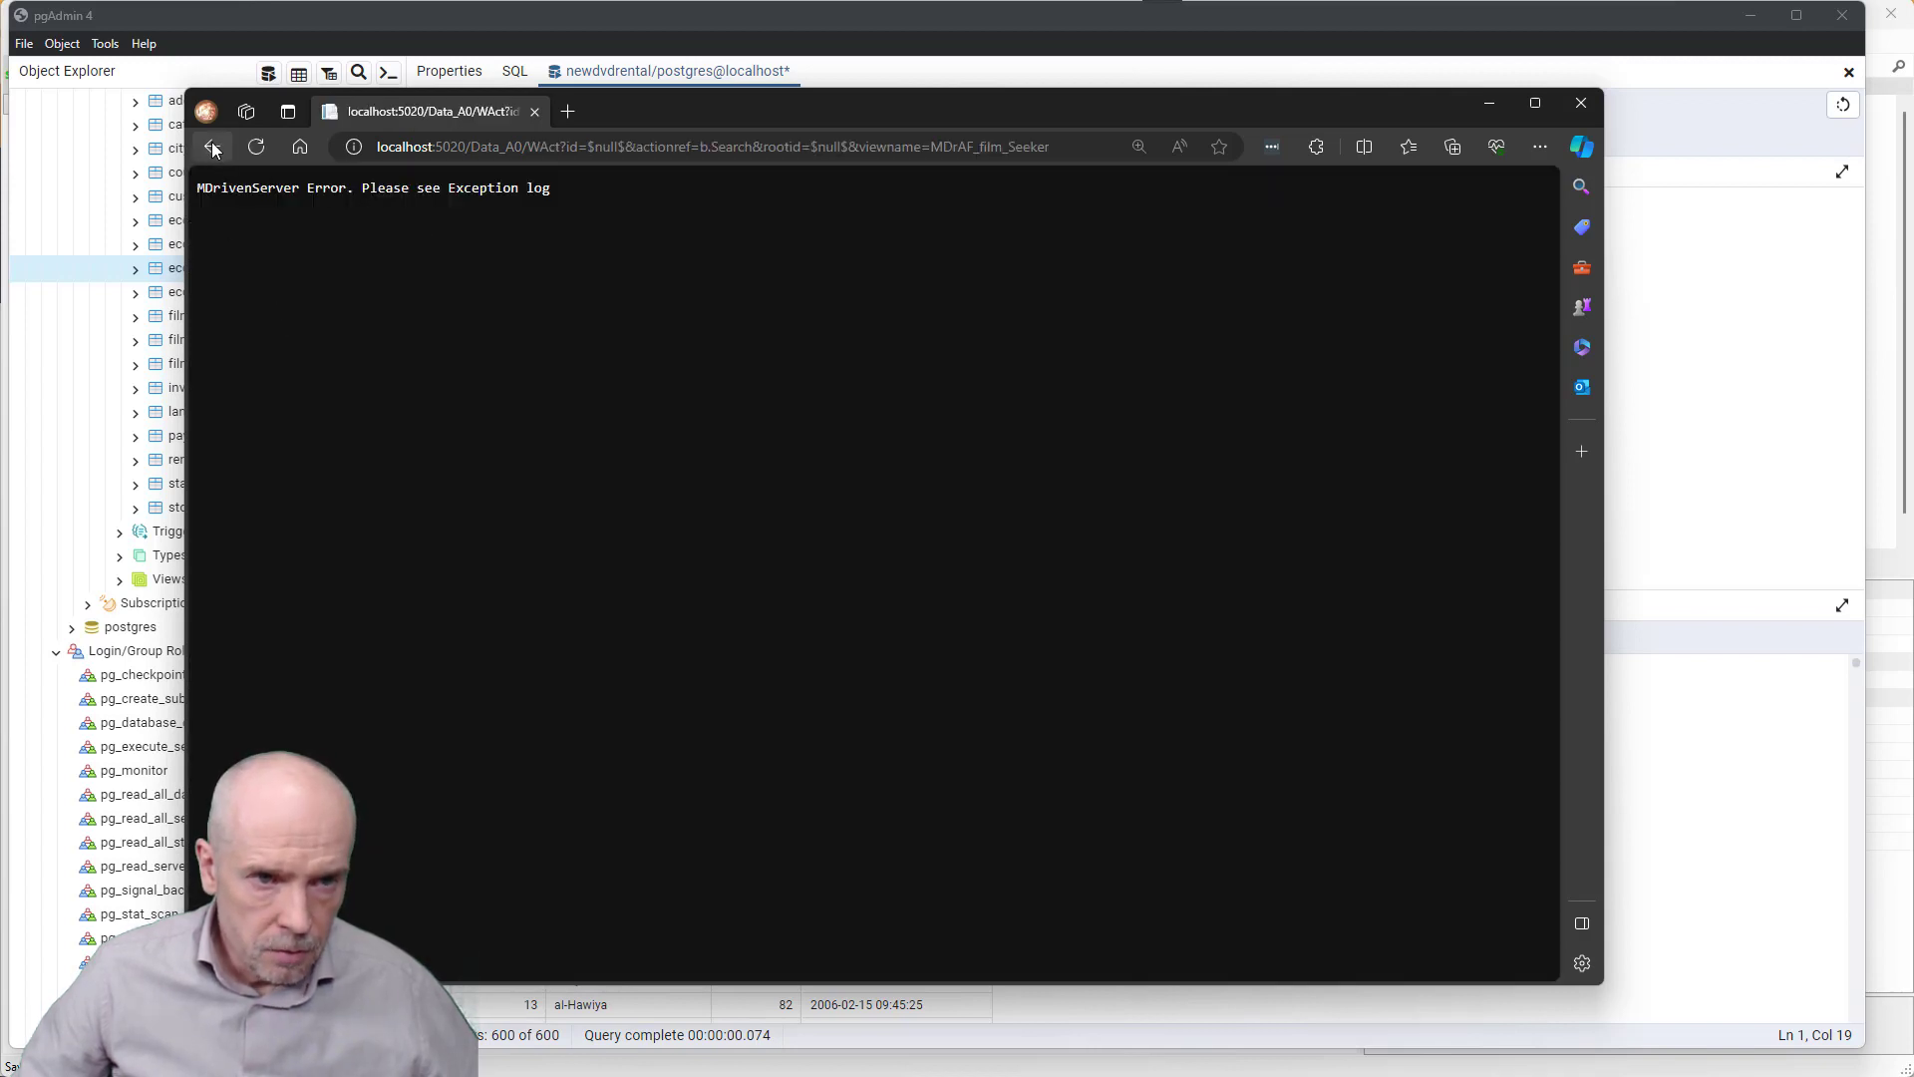
{"action": "left_click_drag", "start_coordinate": [432, 188], "coordinate": [548, 192]}
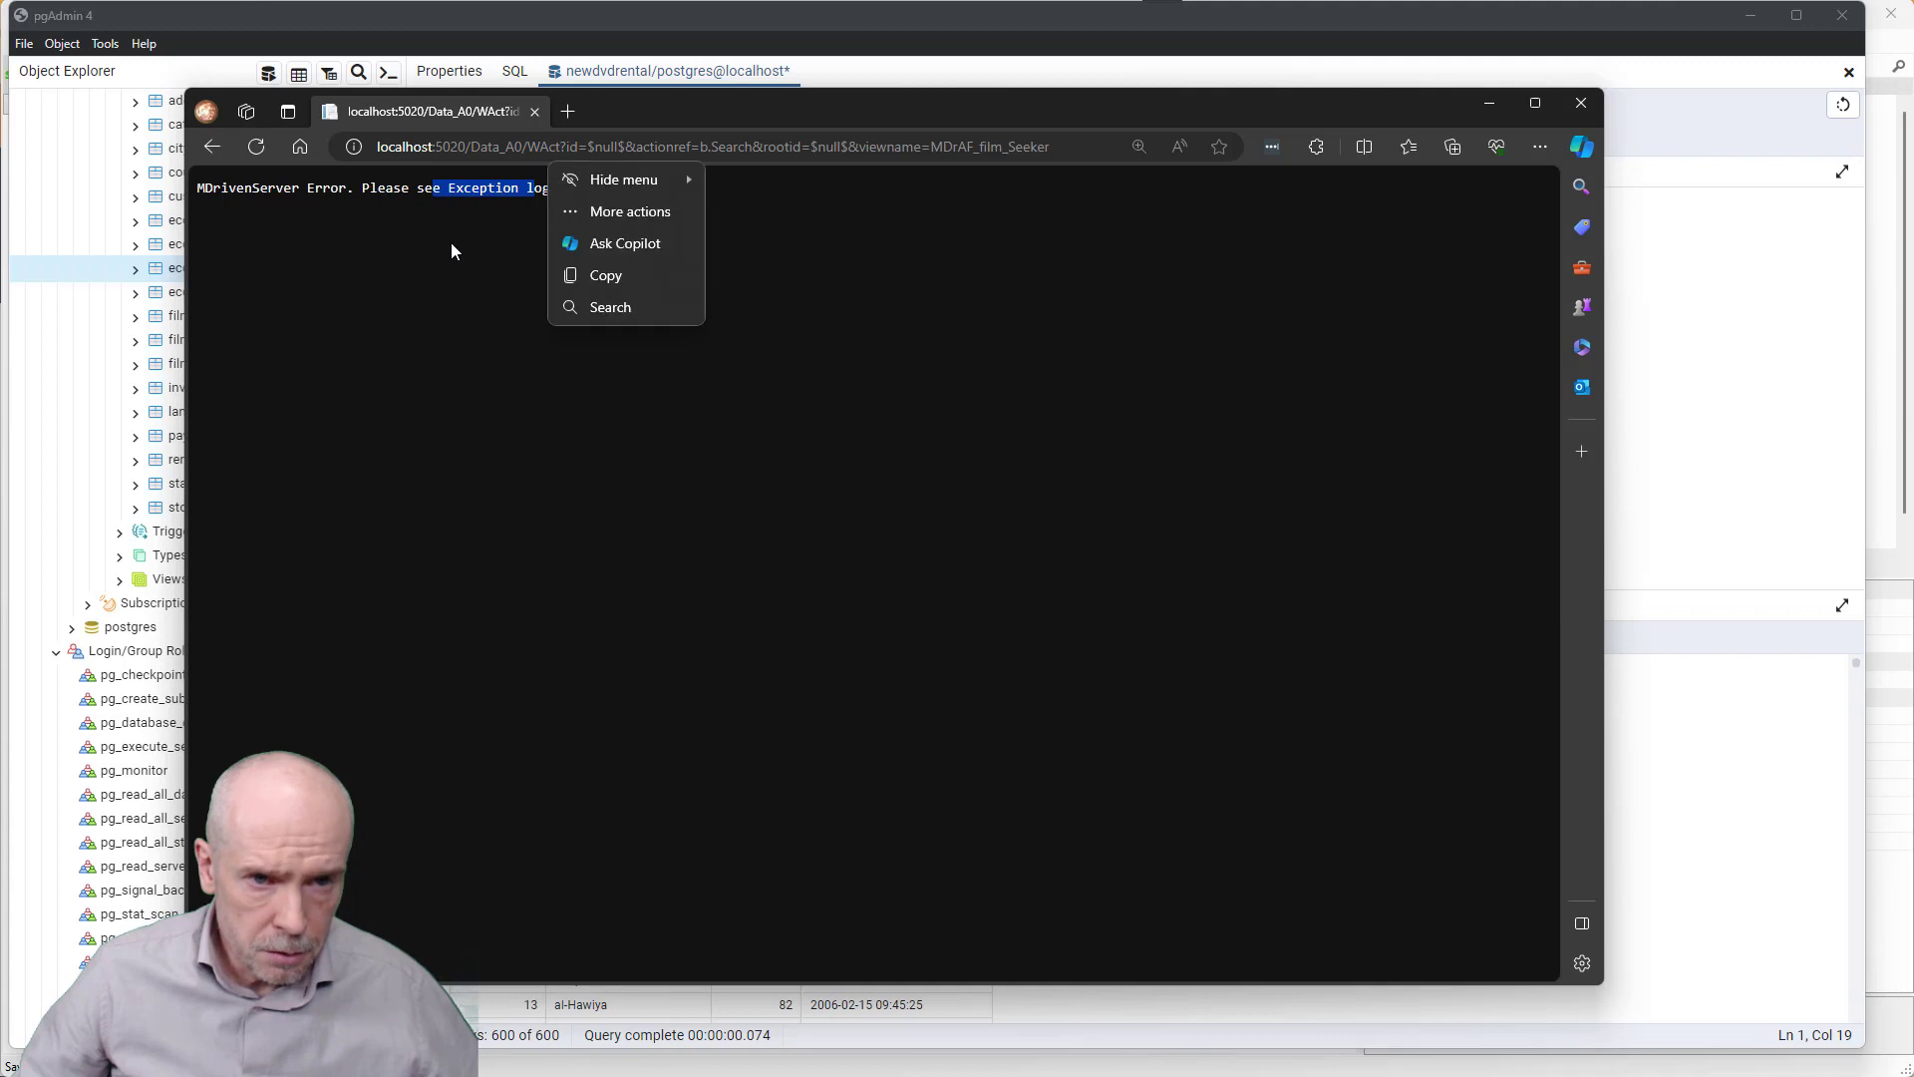
{"action": "left_click", "coordinate": [478, 147]}
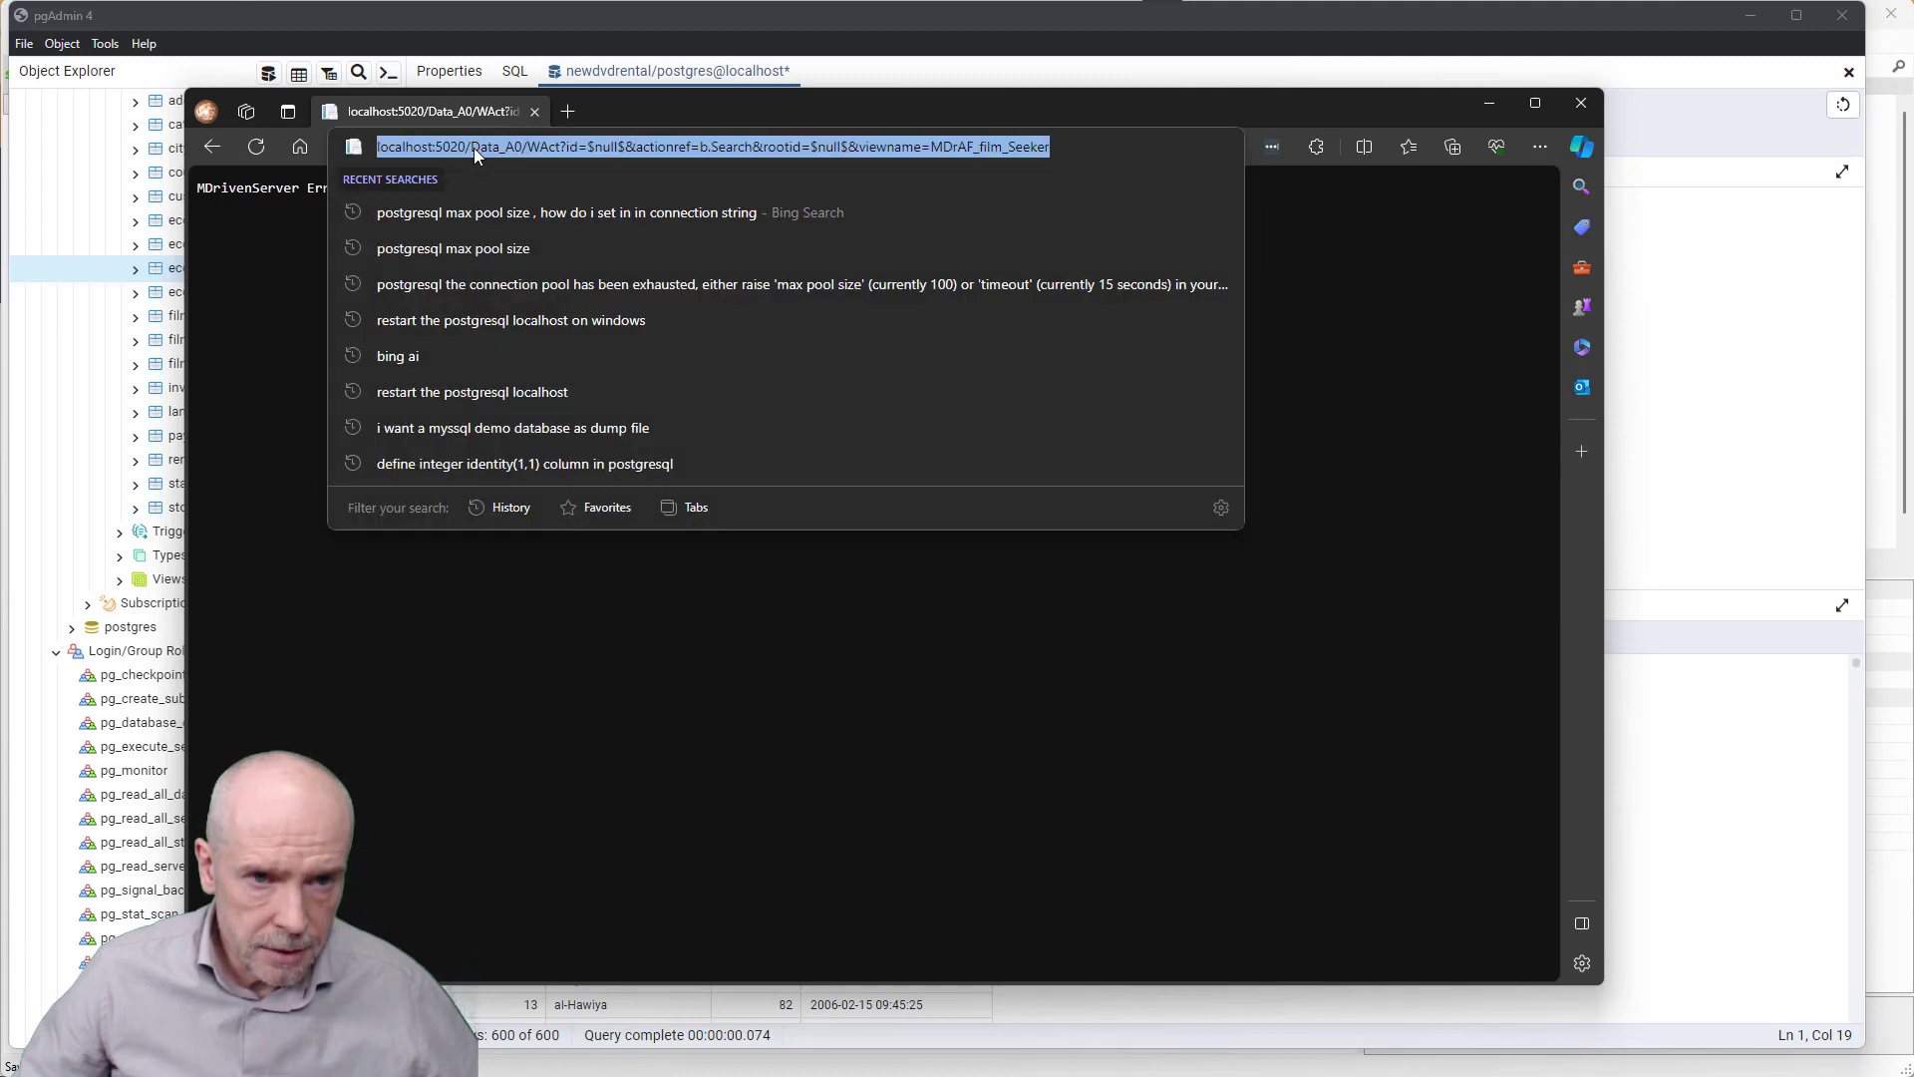
{"action": "left_click", "coordinate": [475, 148]}
{"action": "left_click_drag", "start_coordinate": [474, 146], "coordinate": [1207, 192]}
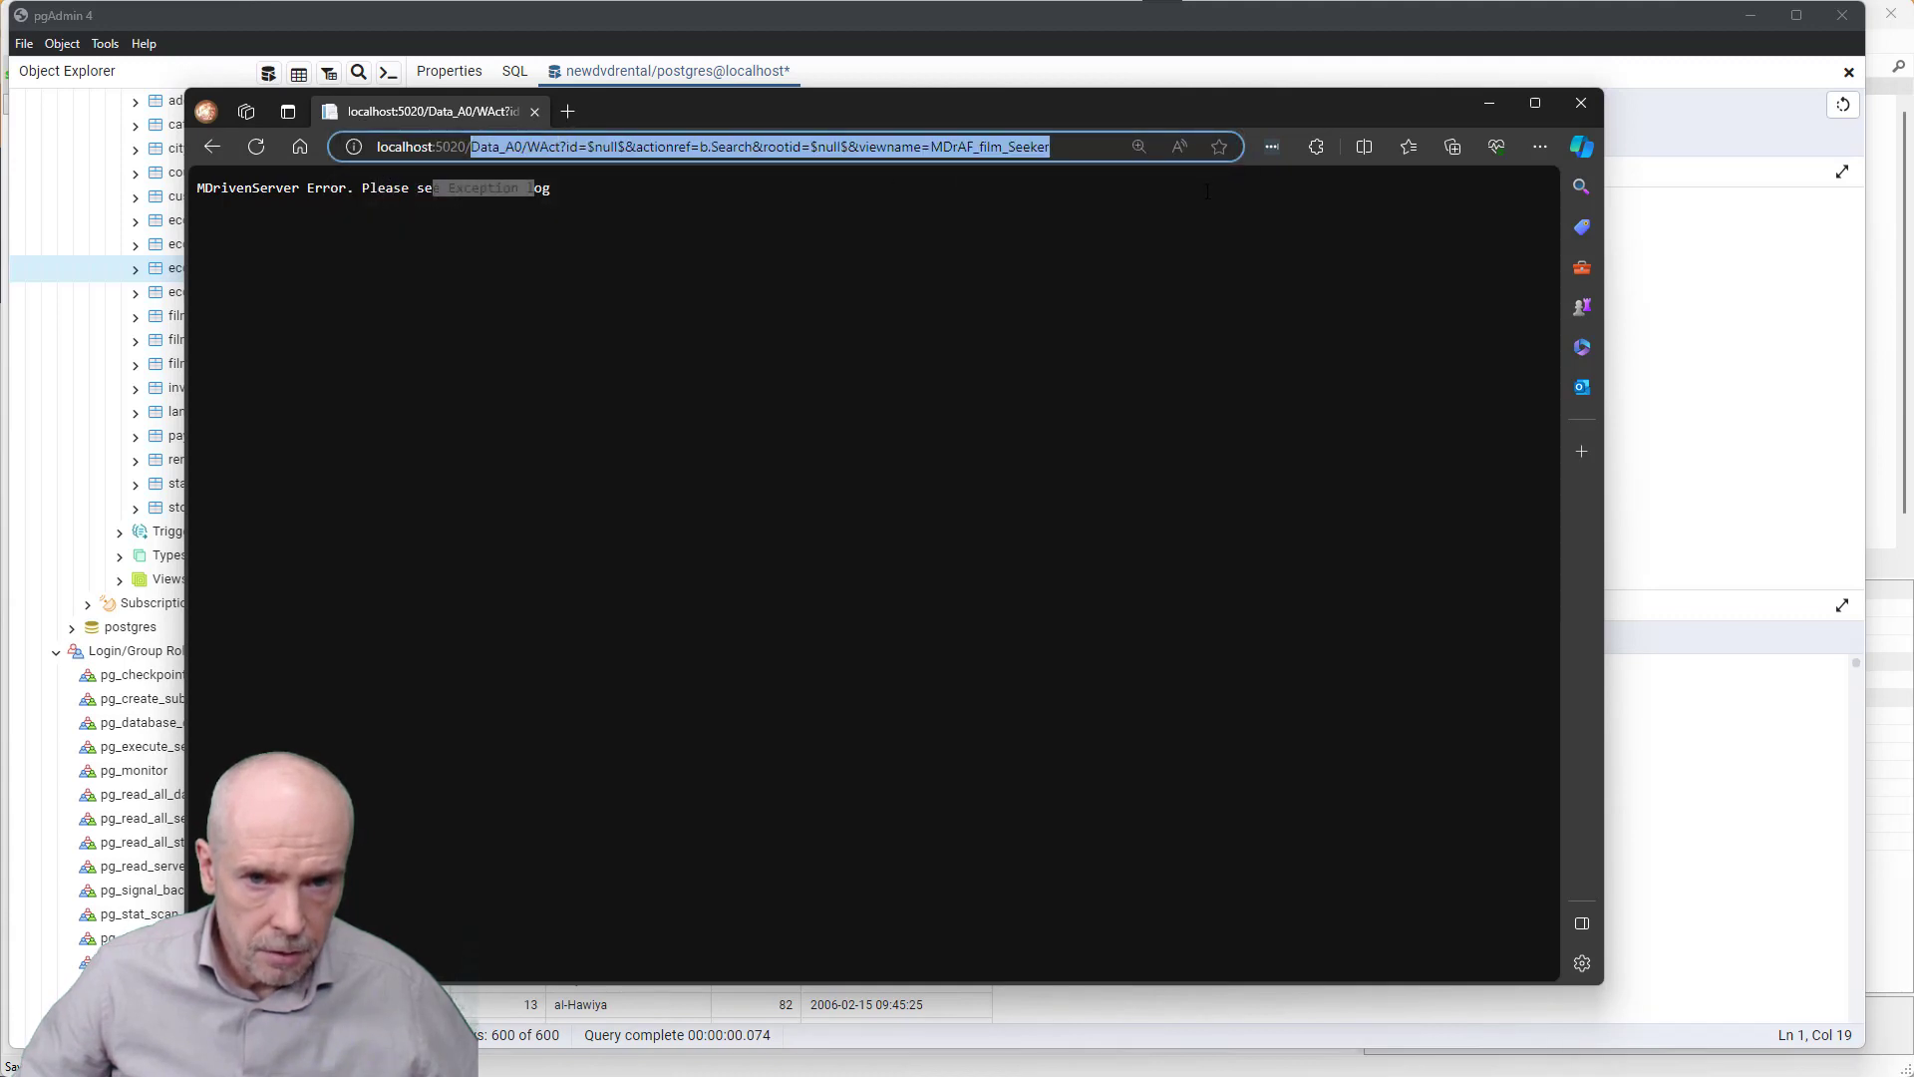
{"action": "key", "text": "BackSpace"}
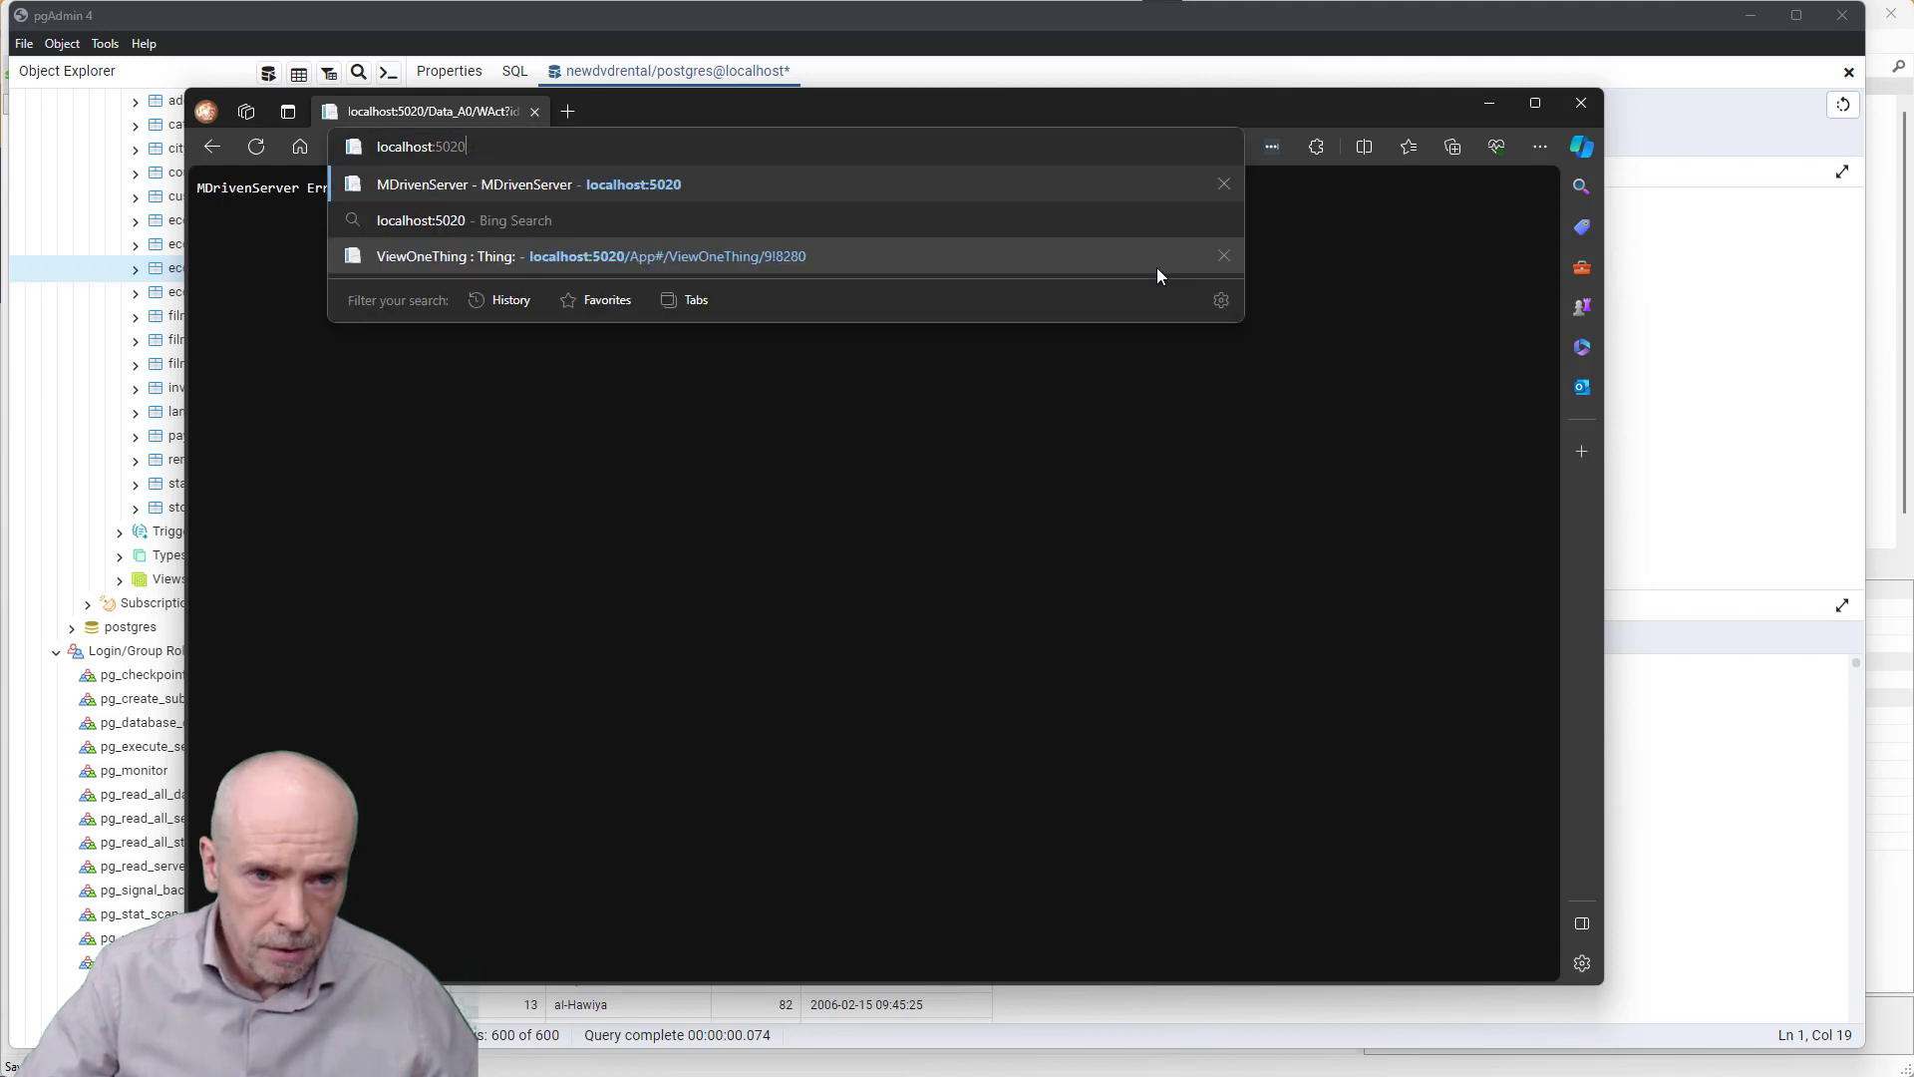
{"action": "key", "text": "Return"}
{"action": "left_click", "coordinate": [816, 193]}
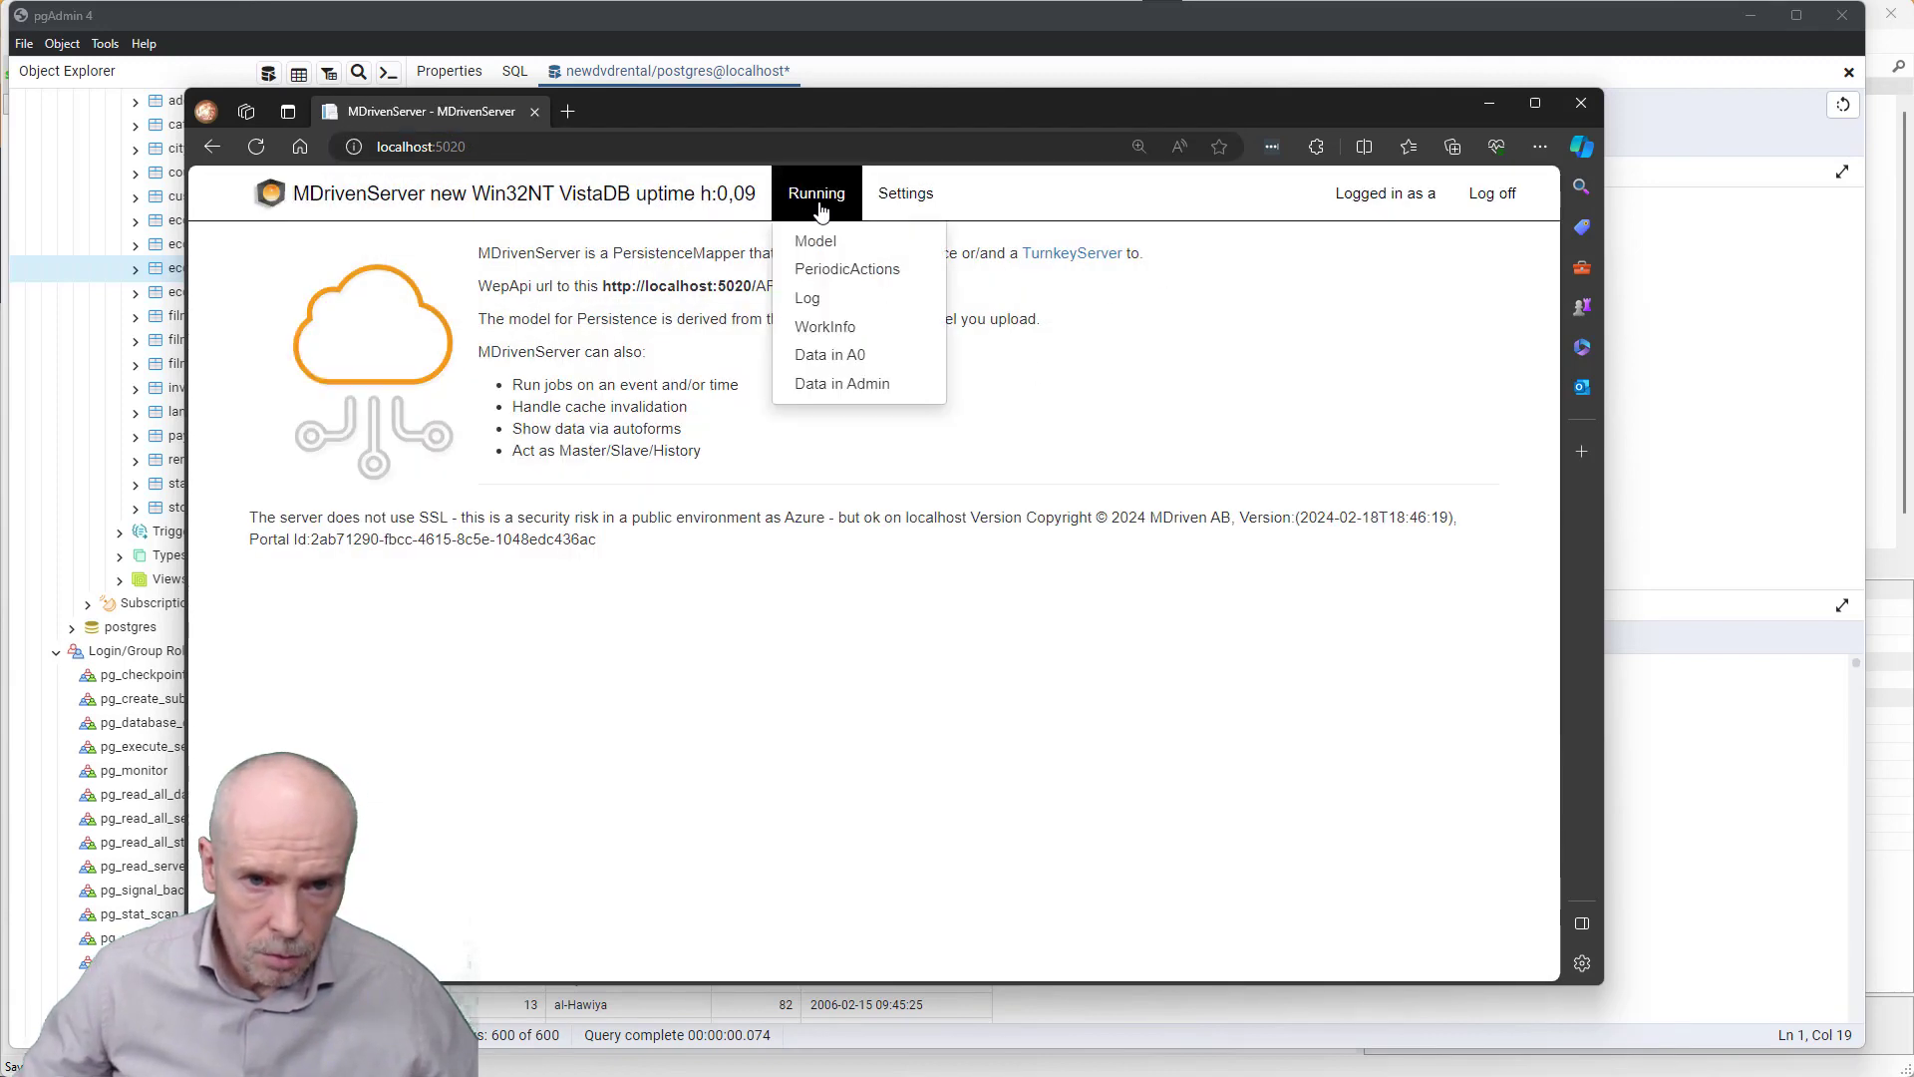
- Show the Running > Log page with Exceptions ticked and updated
{"action": "left_click", "coordinate": [812, 302]}
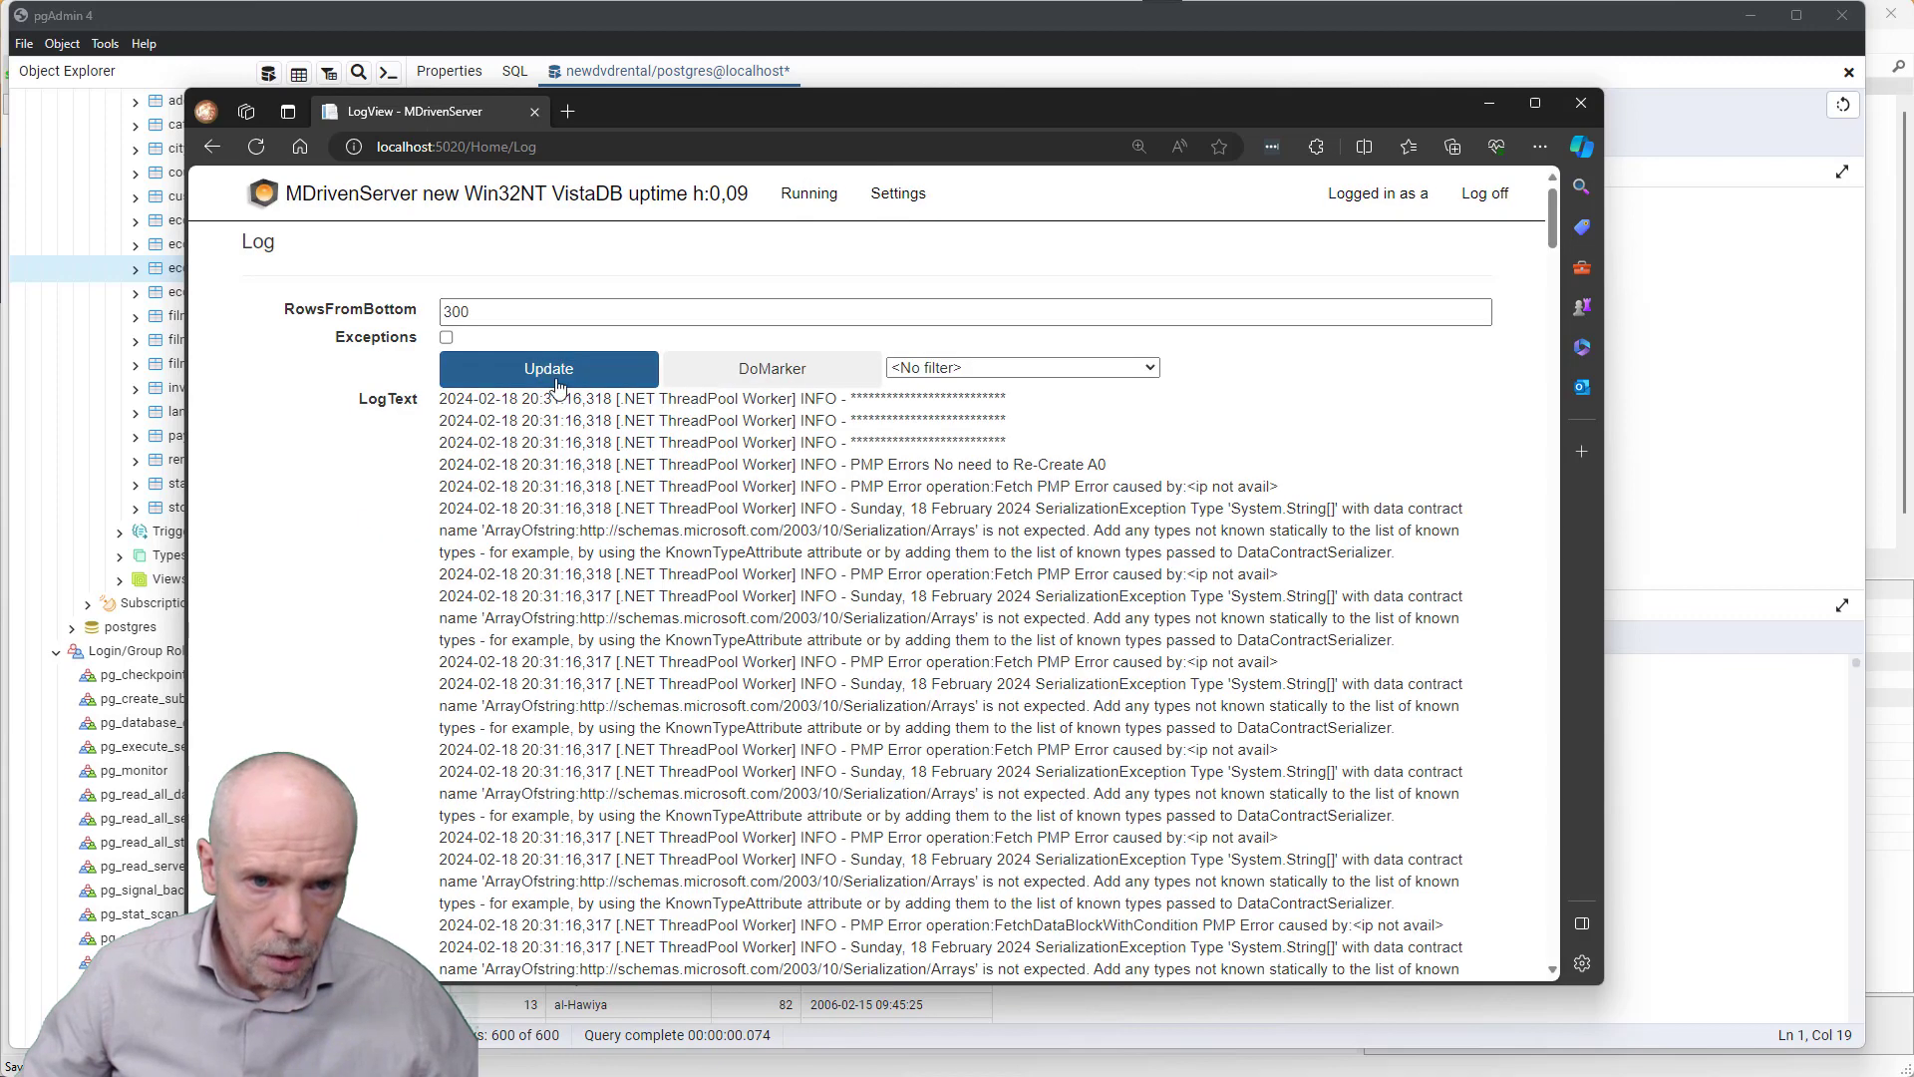
{"action": "left_click", "coordinate": [447, 338]}
{"action": "left_click", "coordinate": [528, 368]}
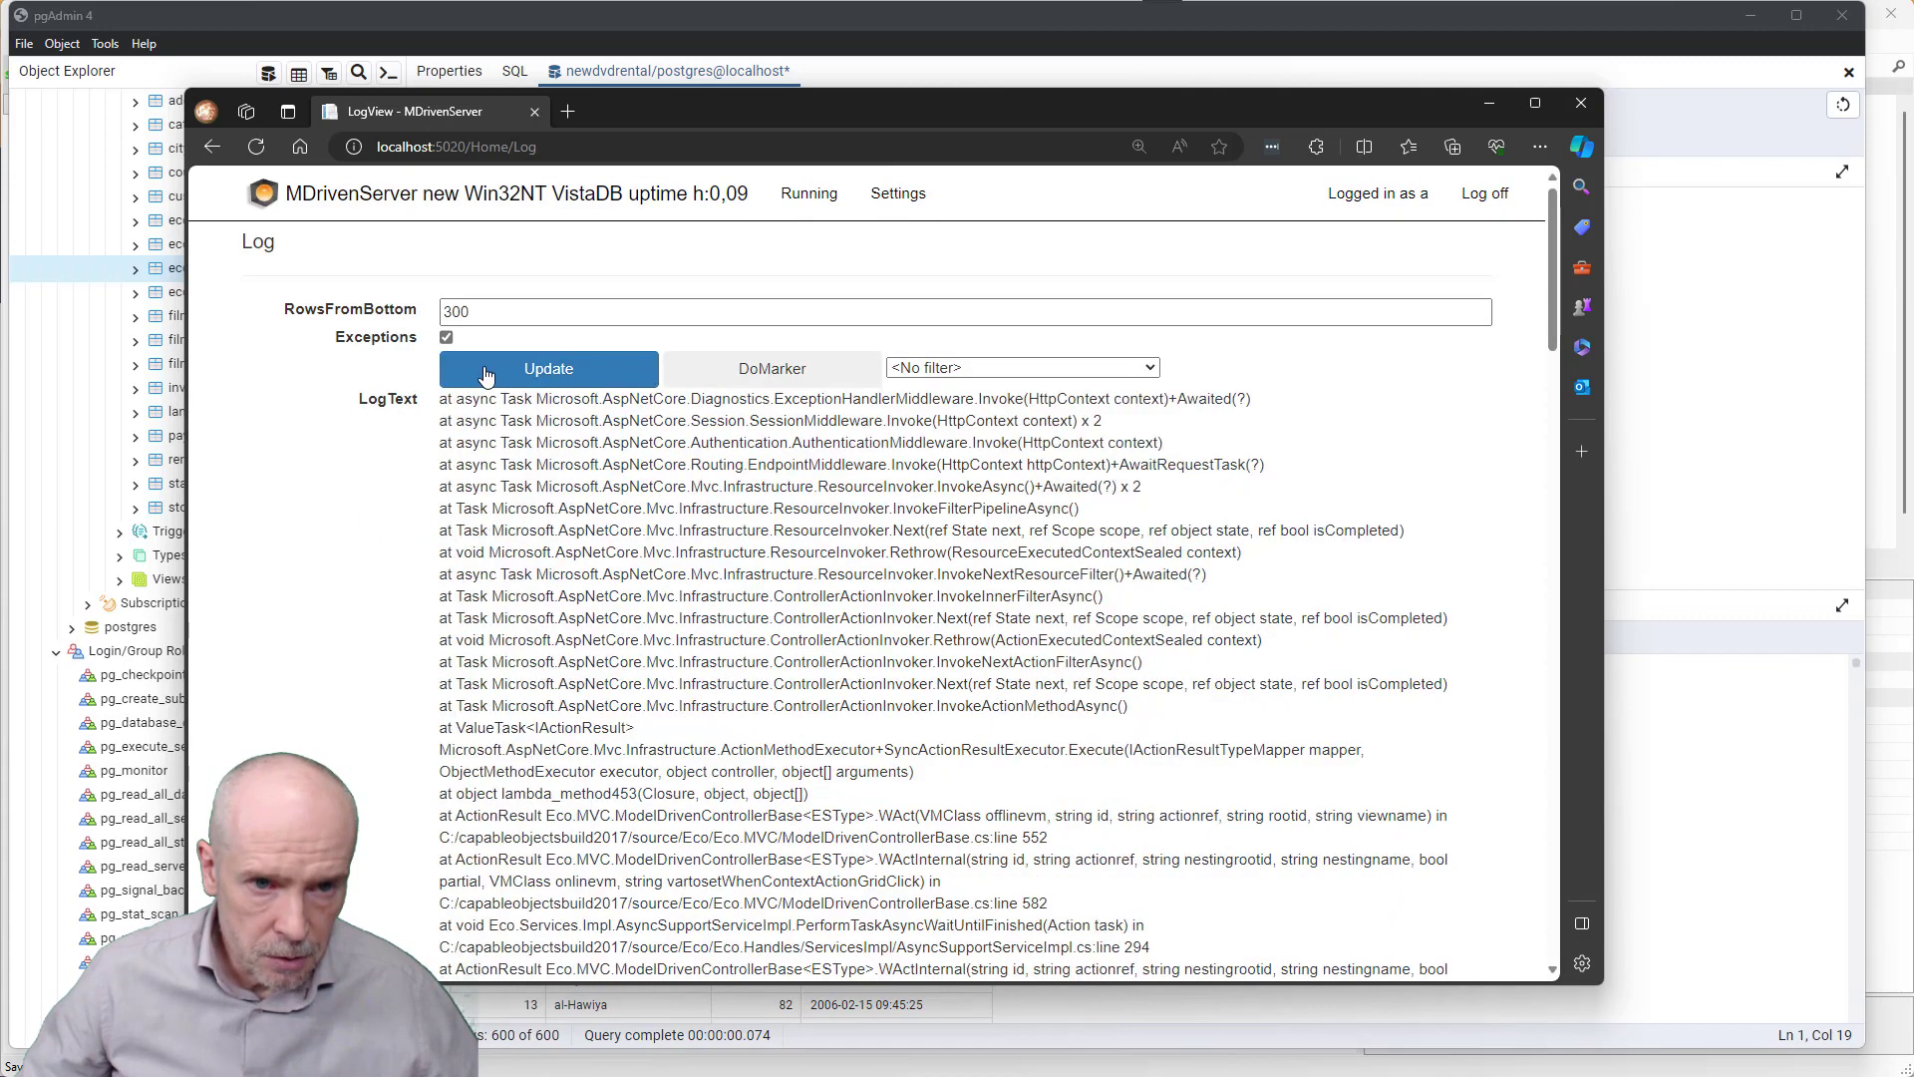
- Scroll to the GenericSend error and highlight 'String[' in the serialization message
{"action": "scroll", "coordinate": [762, 473], "scroll_direction": "down", "scroll_amount": 2}
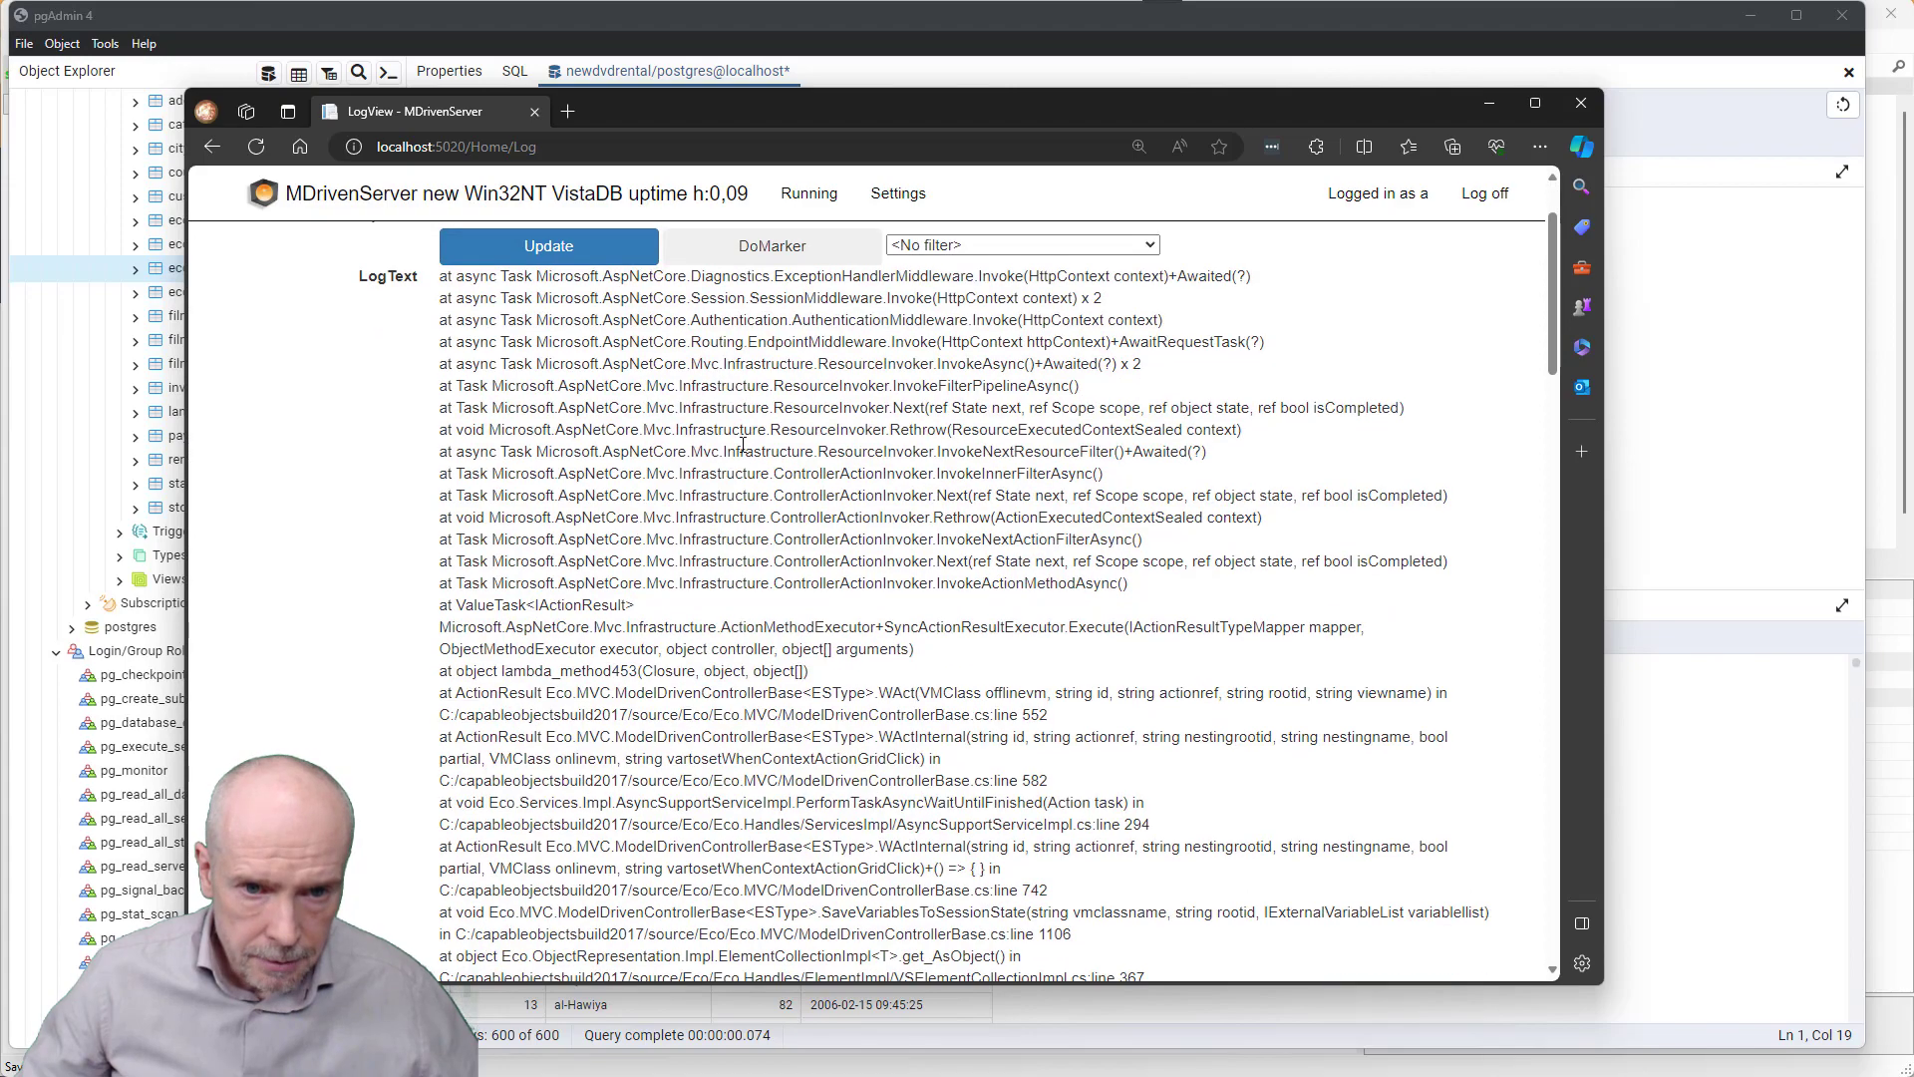
{"action": "scroll", "coordinate": [805, 499], "scroll_direction": "down", "scroll_amount": 6}
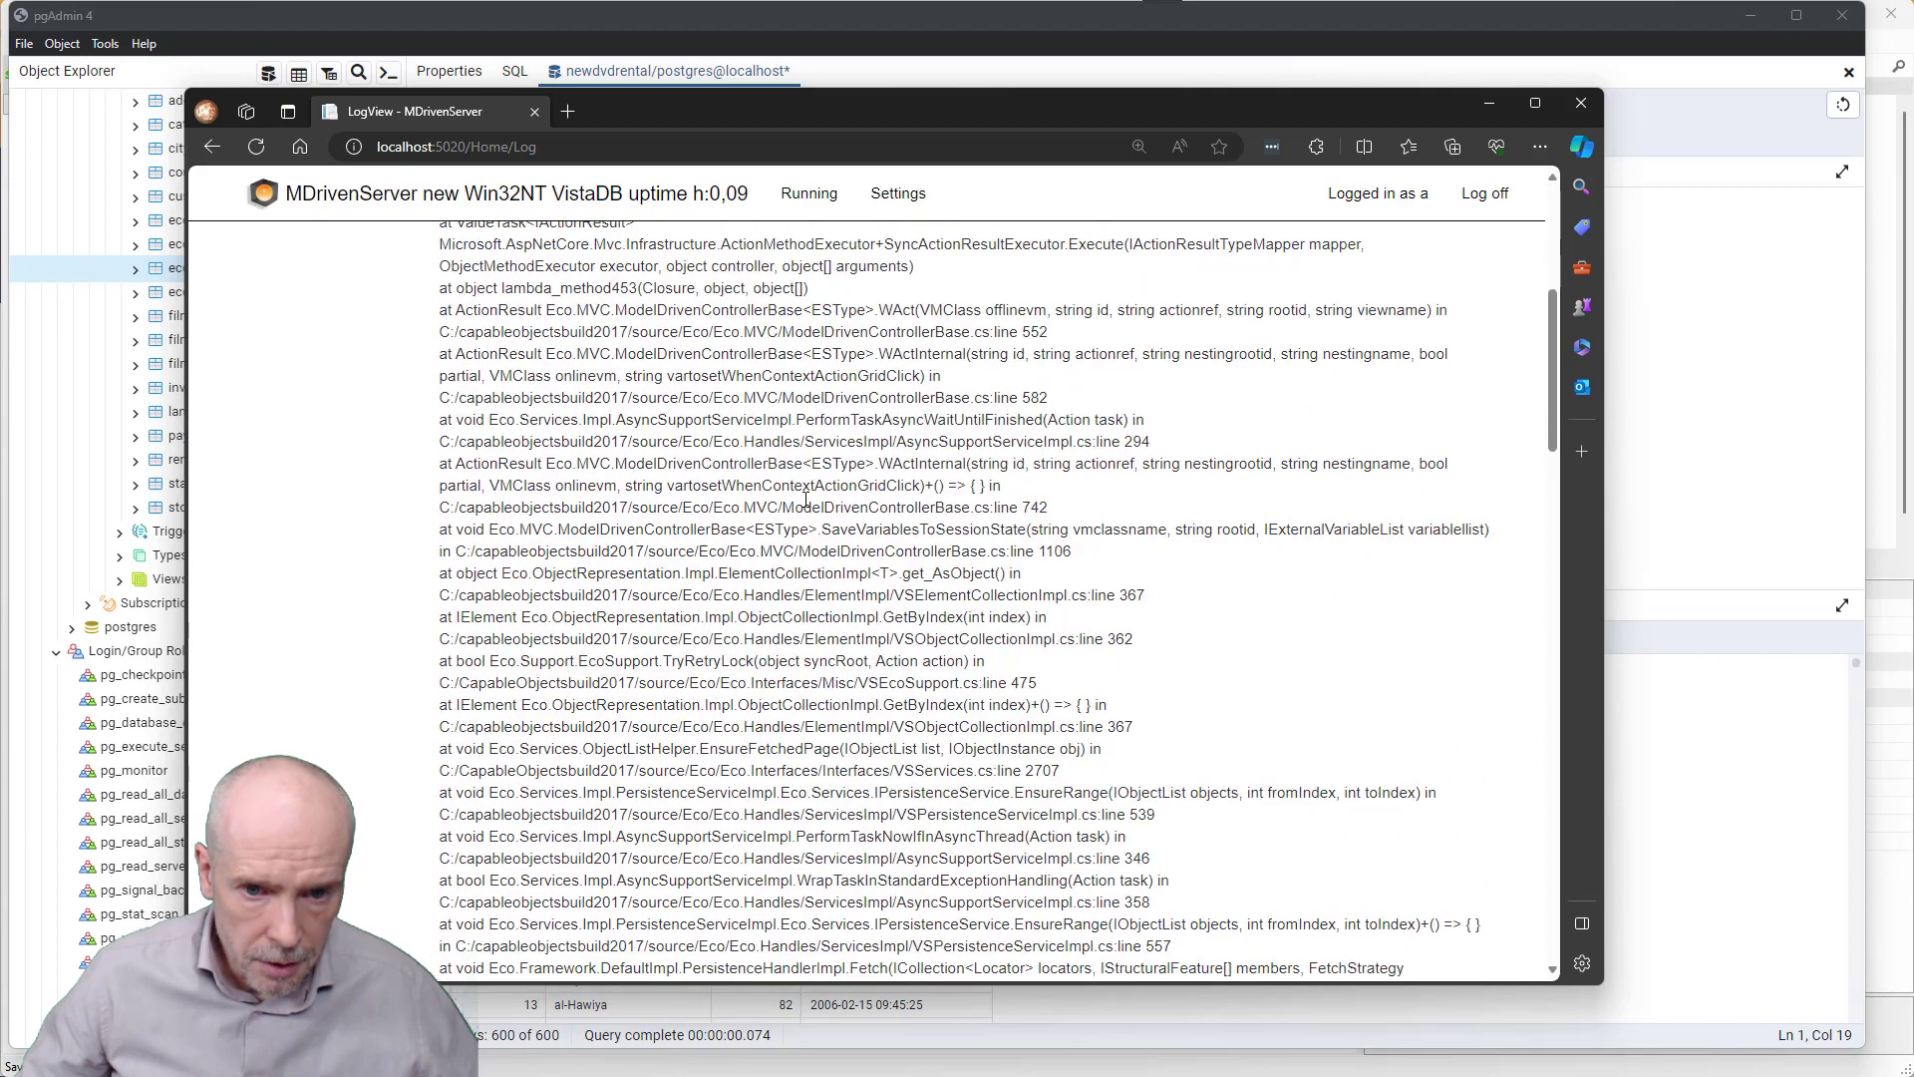
{"action": "scroll", "coordinate": [806, 504], "scroll_direction": "down", "scroll_amount": 2}
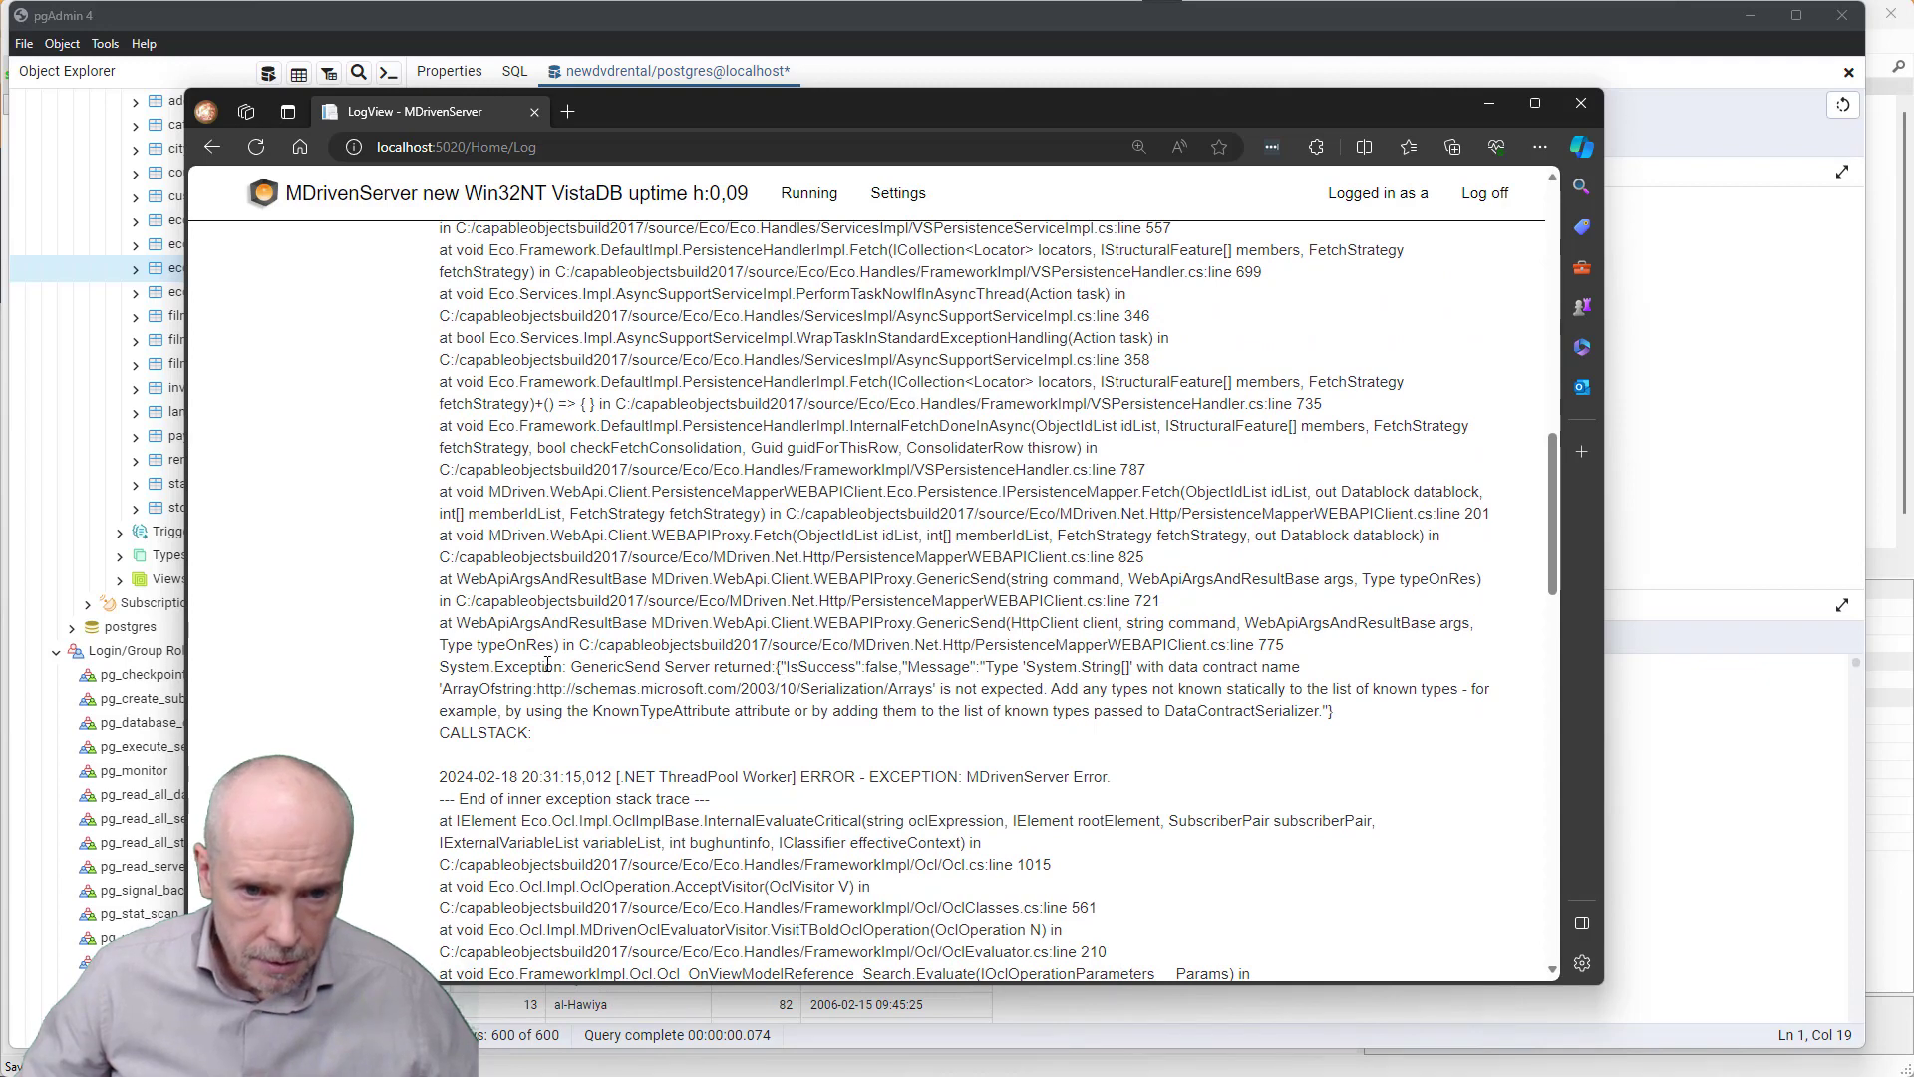
{"action": "left_click_drag", "start_coordinate": [653, 667], "coordinate": [907, 697]}
{"action": "left_click", "coordinate": [908, 681]}
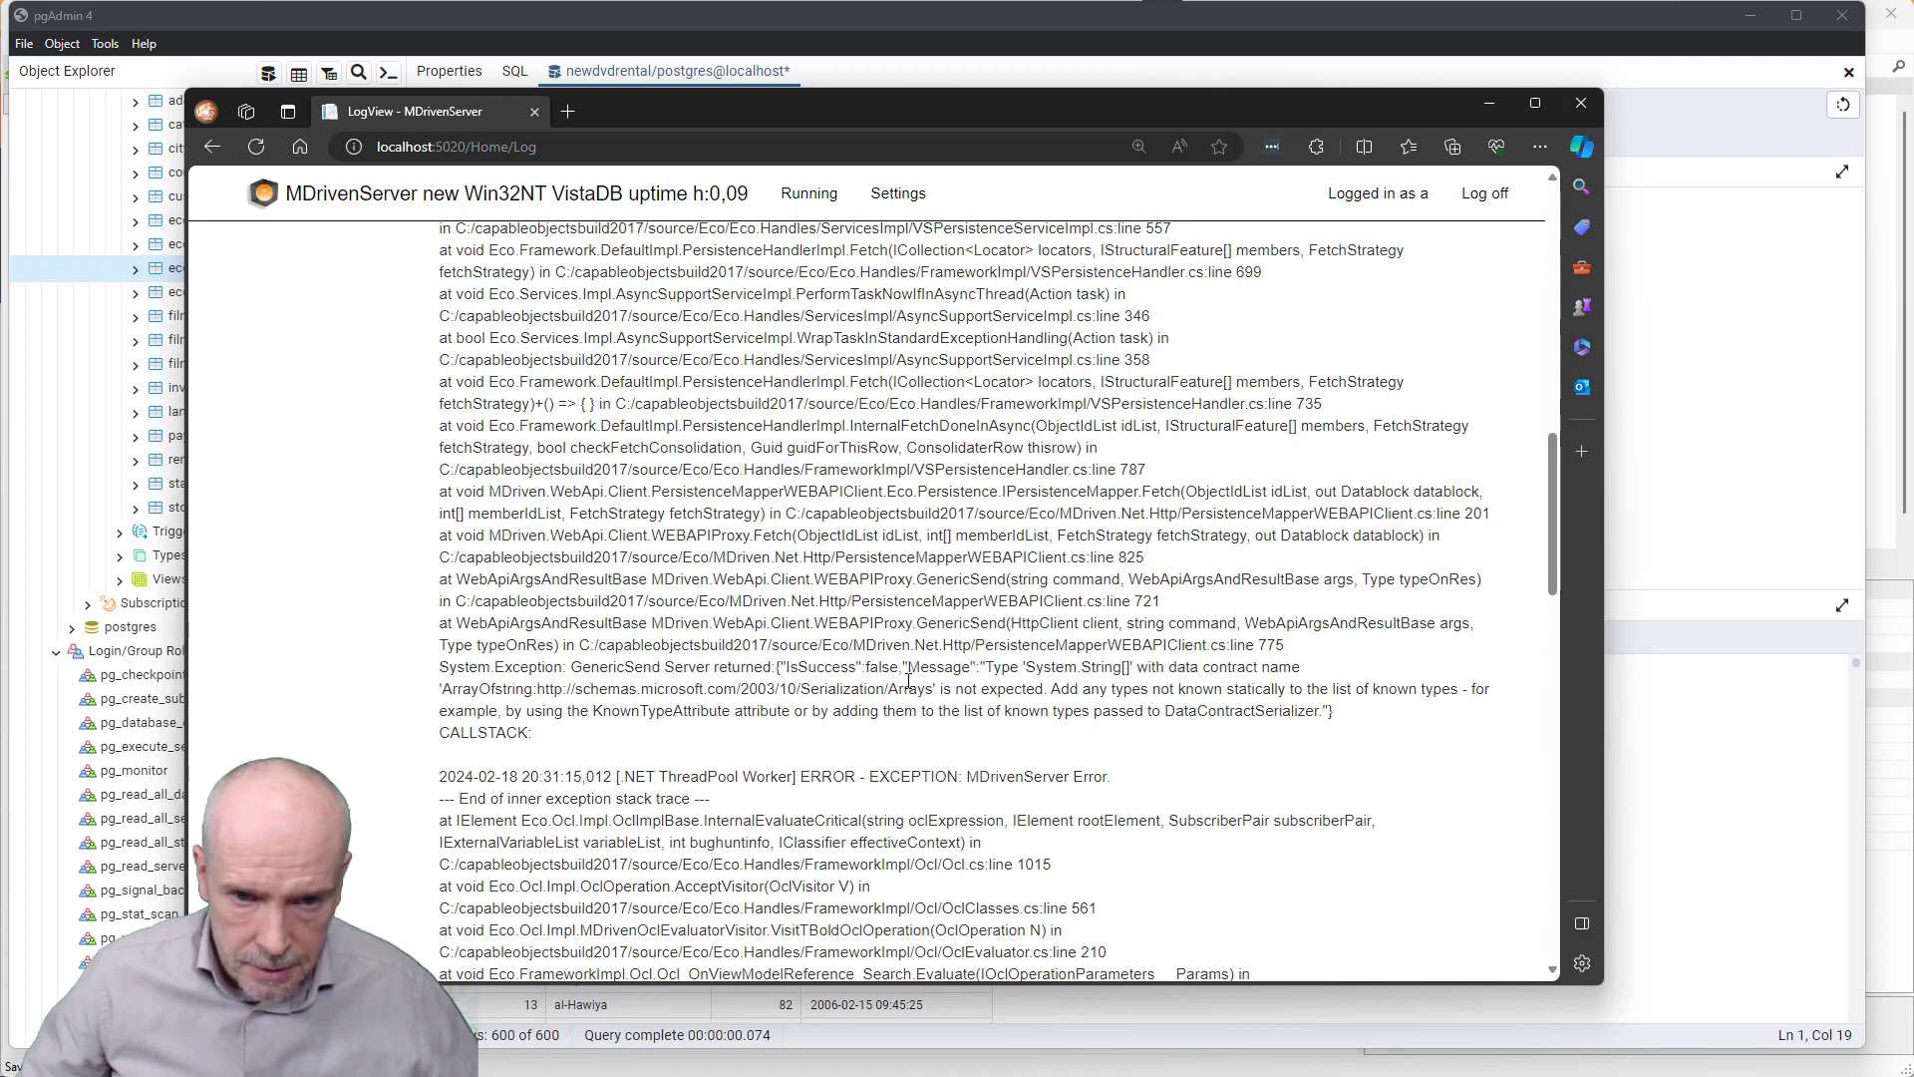
{"action": "left_click_drag", "start_coordinate": [661, 668], "coordinate": [856, 668]}
{"action": "left_click", "coordinate": [884, 670]}
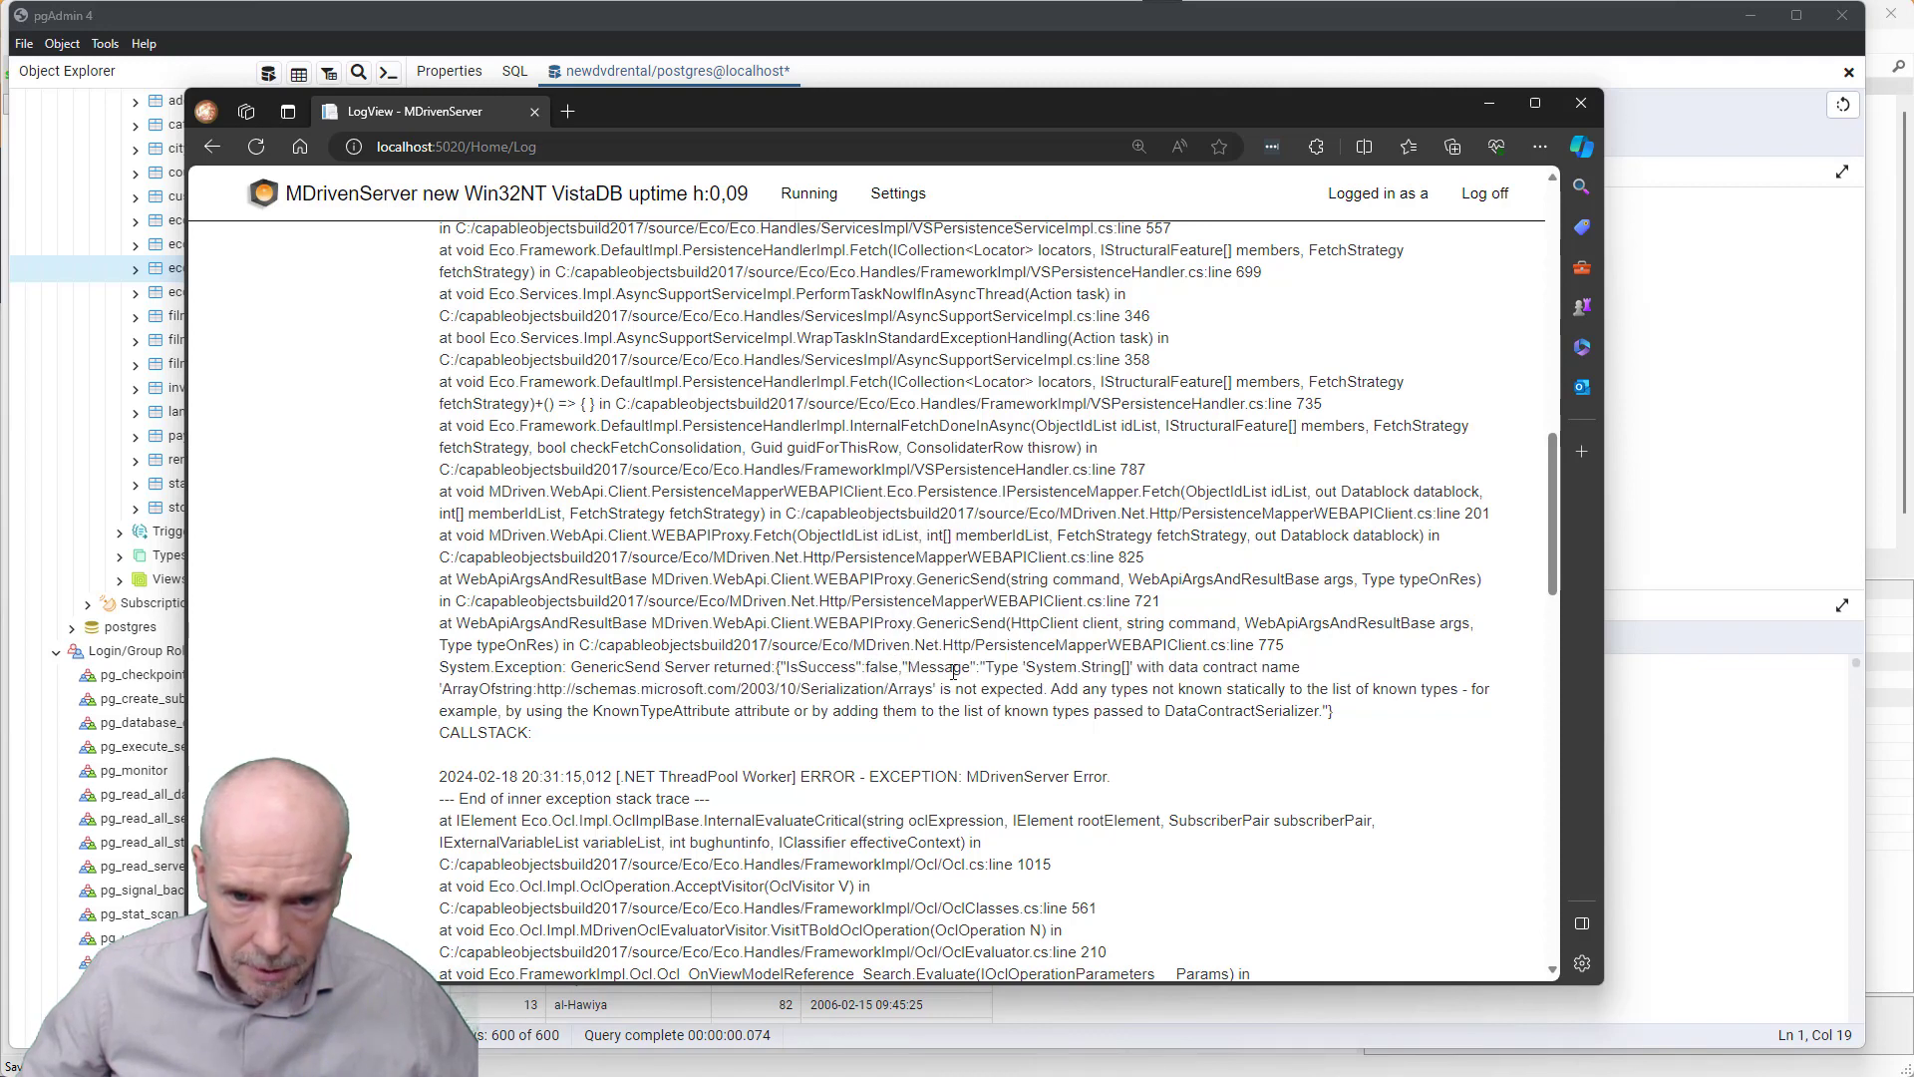
{"action": "left_click", "coordinate": [1065, 668]}
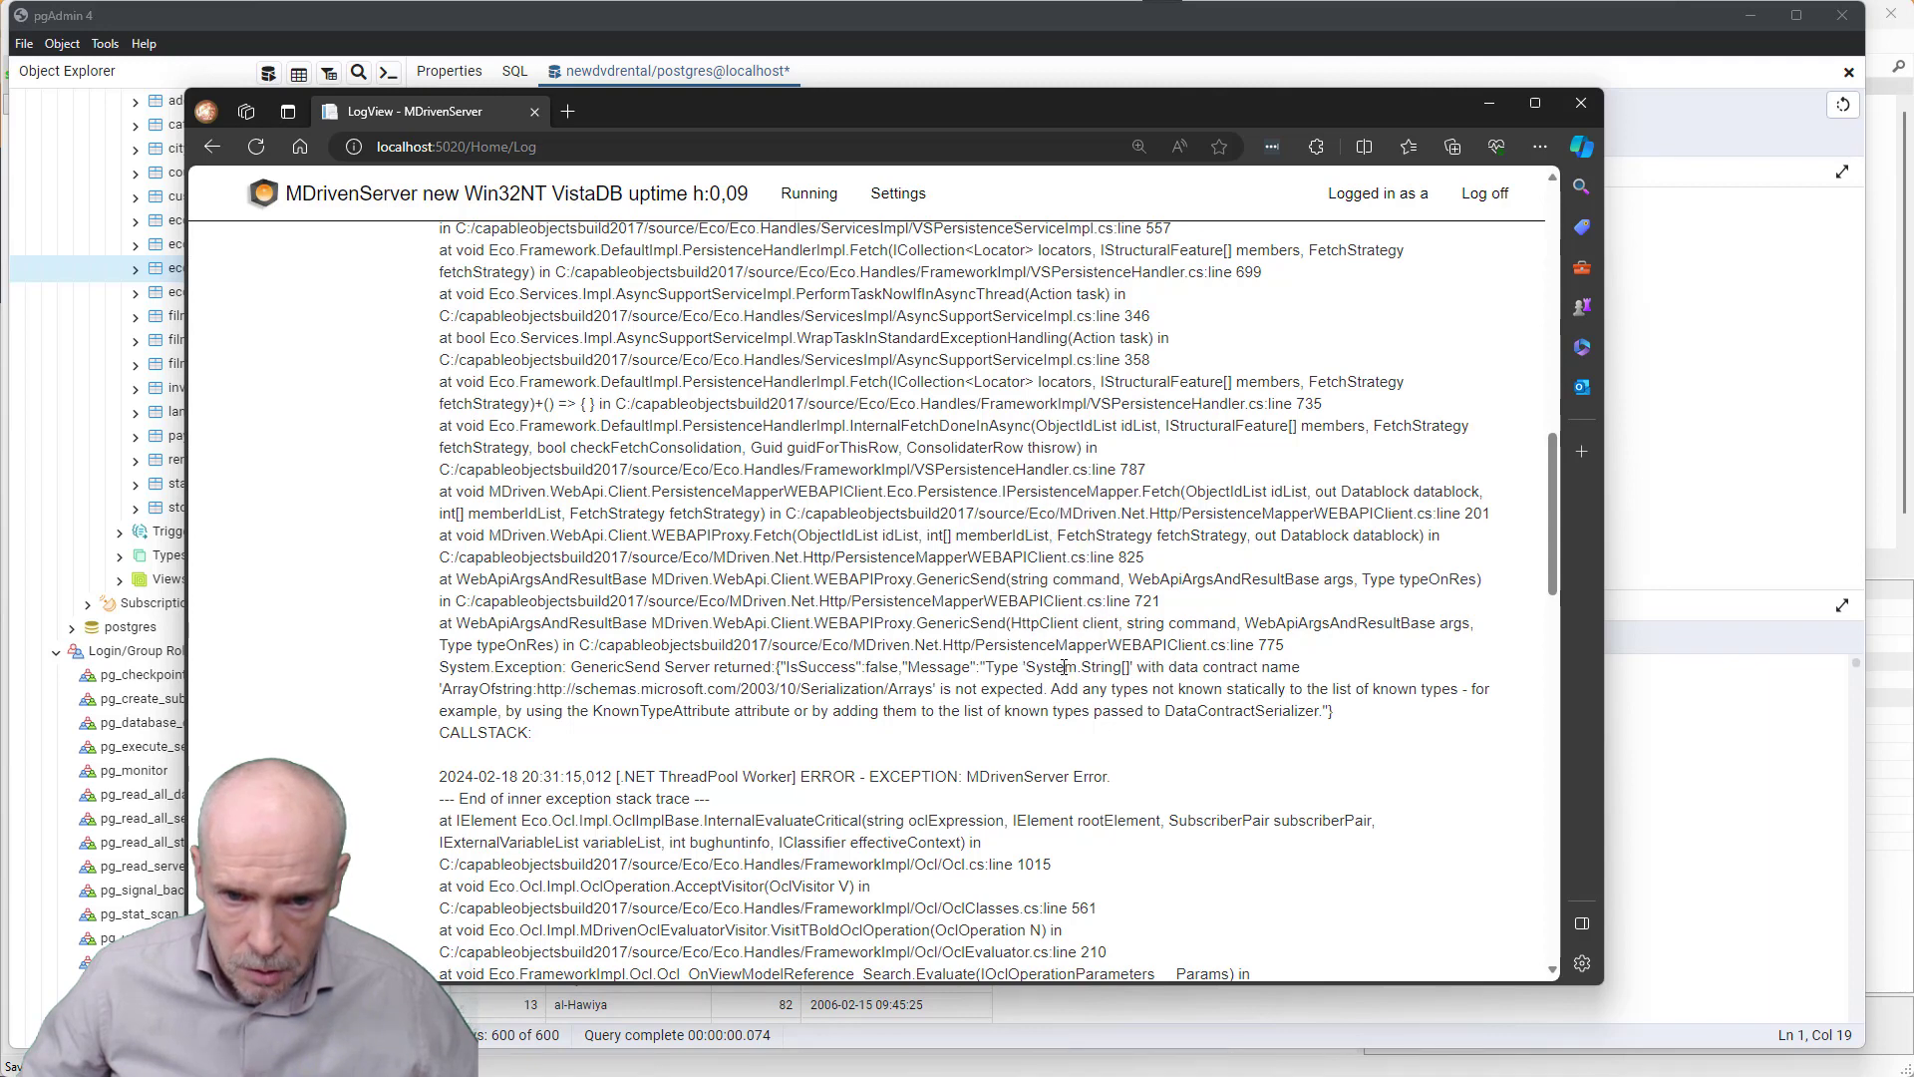
{"action": "left_click_drag", "start_coordinate": [1078, 668], "coordinate": [1132, 670]}
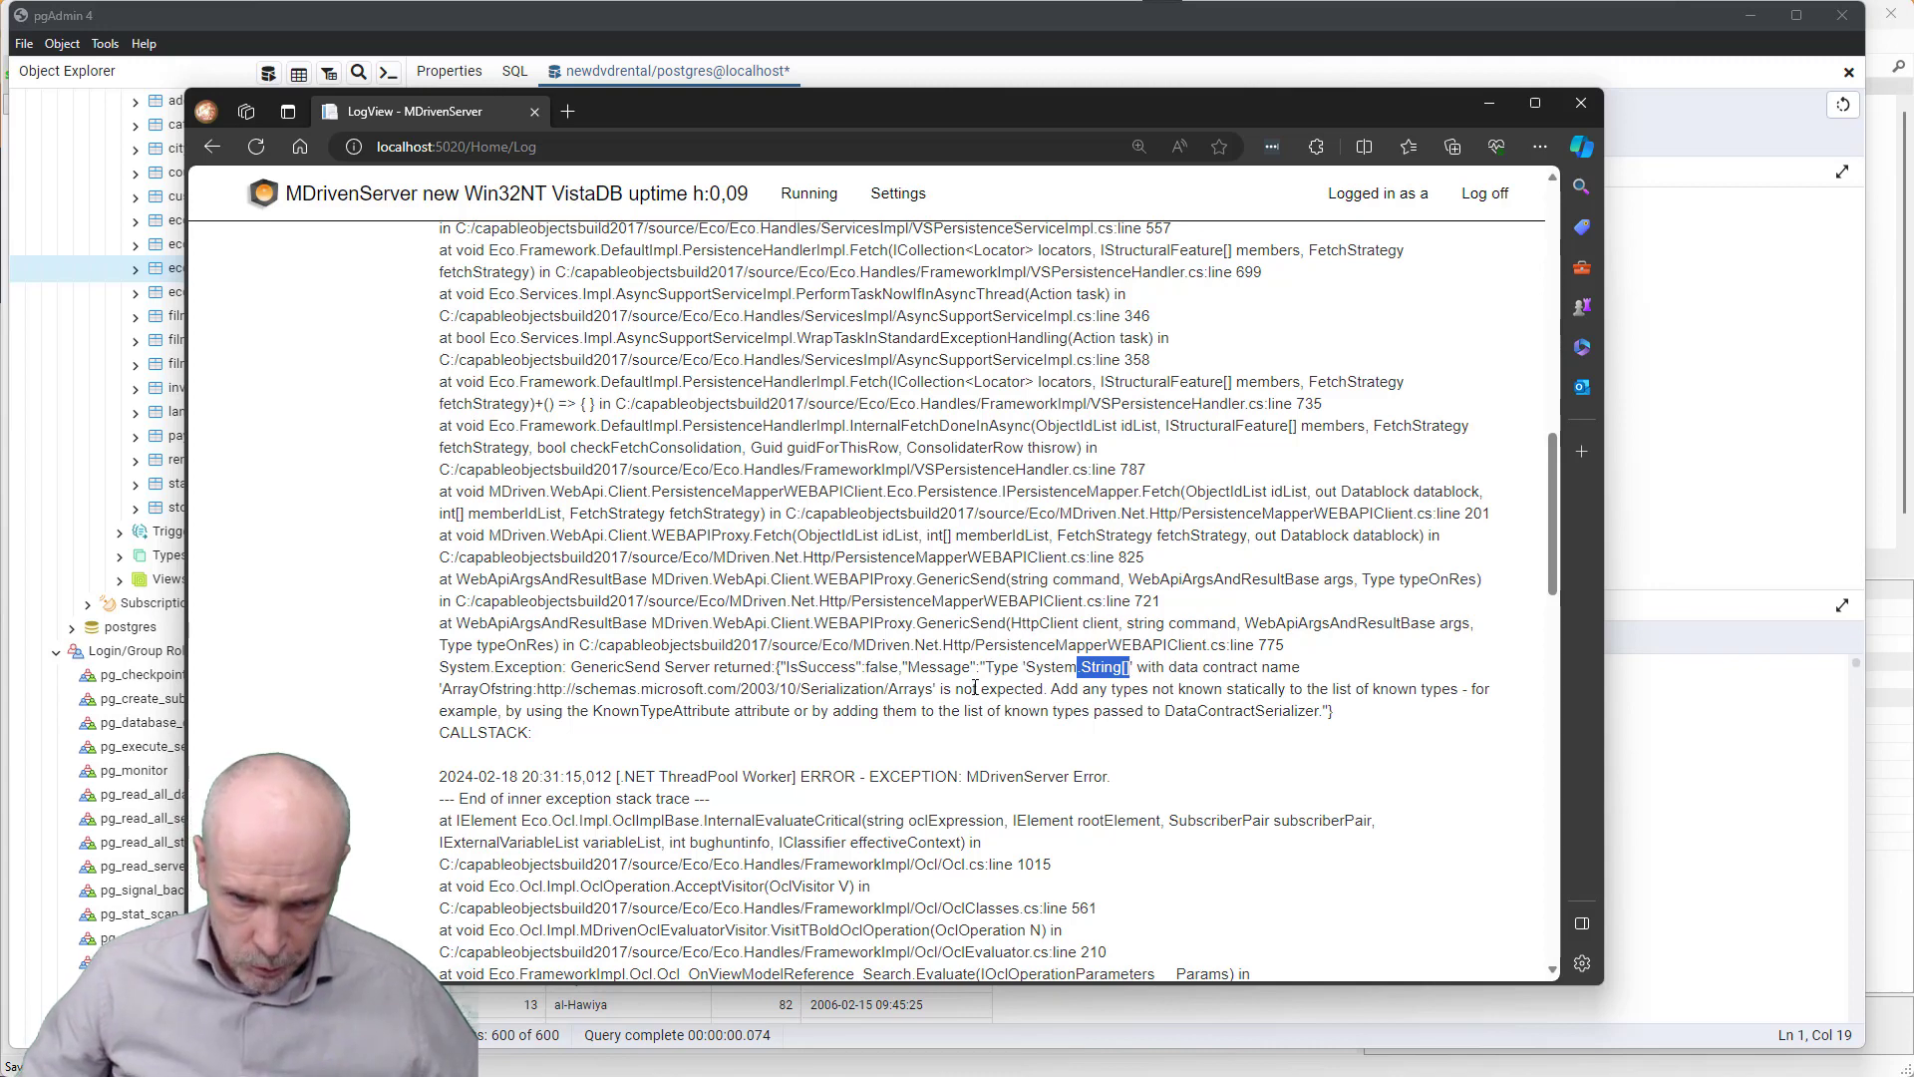
- Switch to MDriven Designer, show Diagram1 and select film's specialfeatures attribute
{"action": "key", "text": "alt+Tab"}
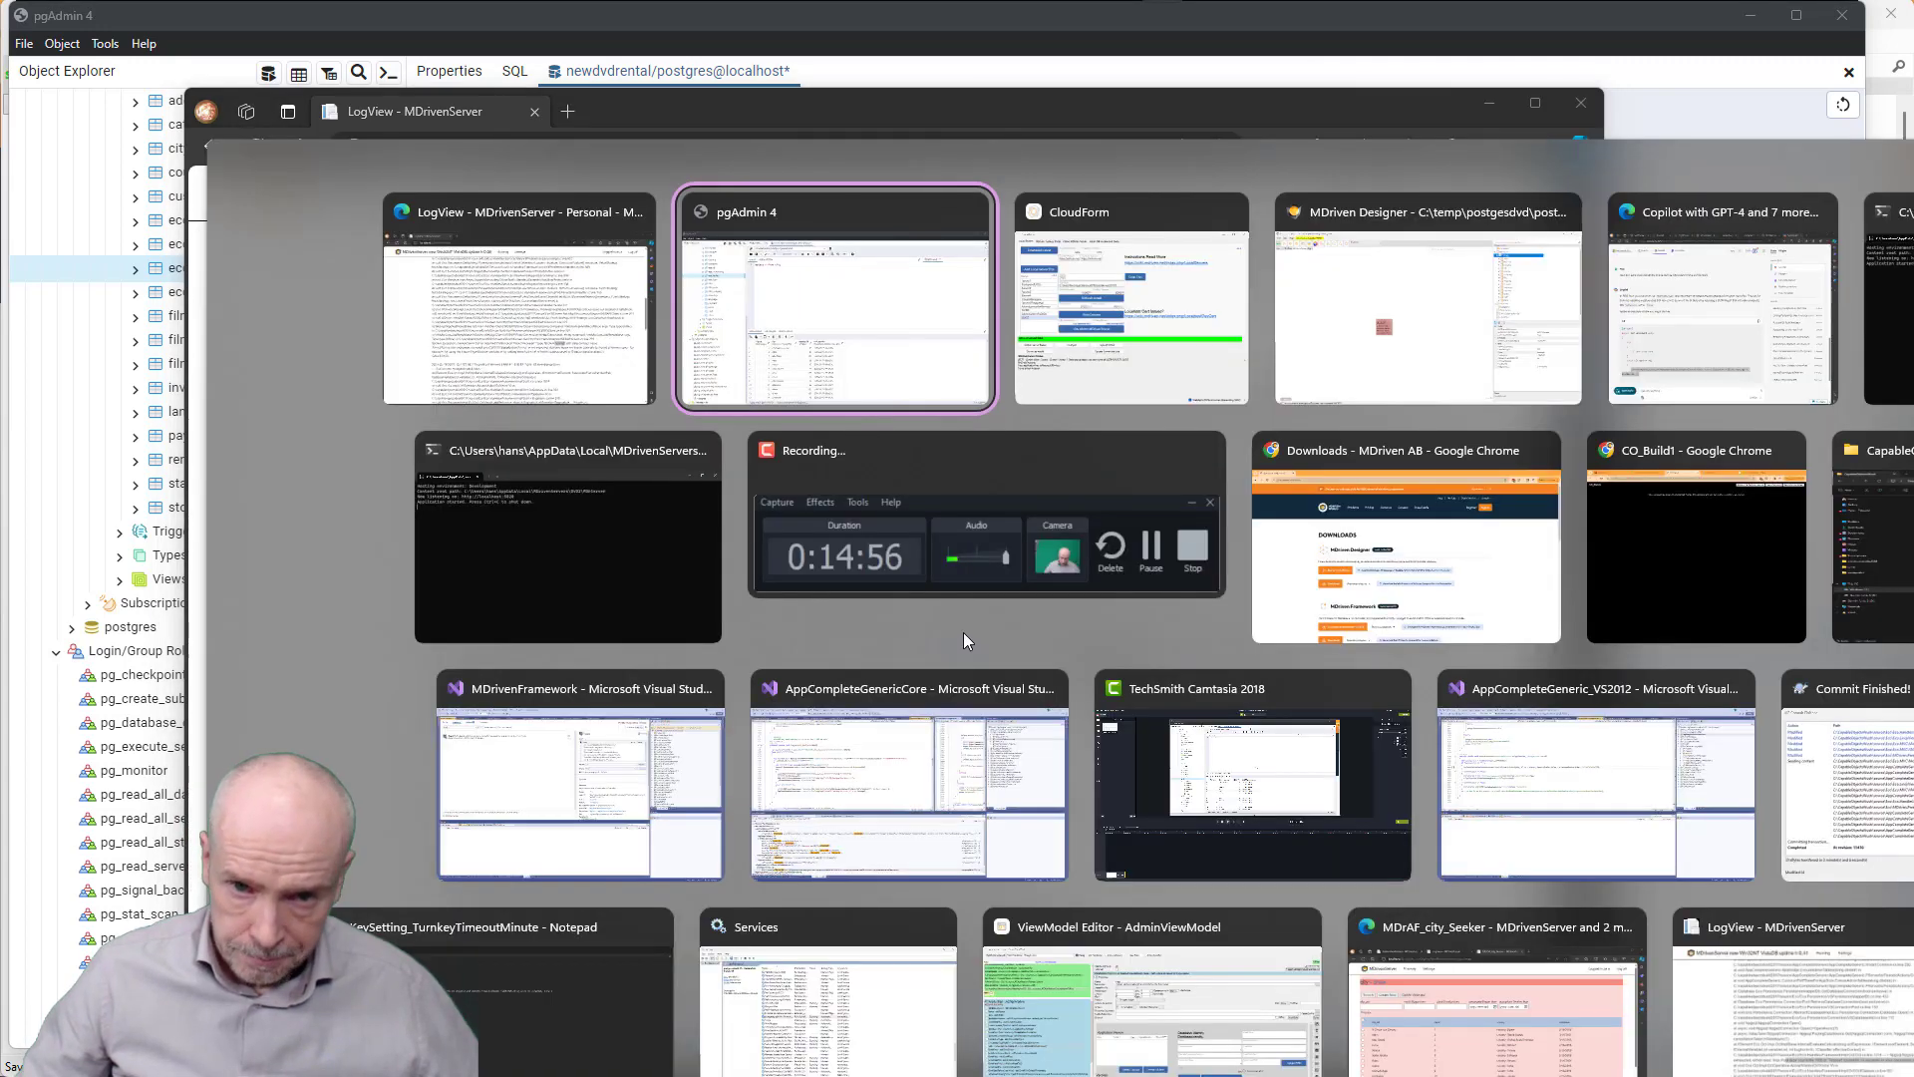
{"action": "key", "text": "Tab"}
{"action": "key", "text": "Tab"}
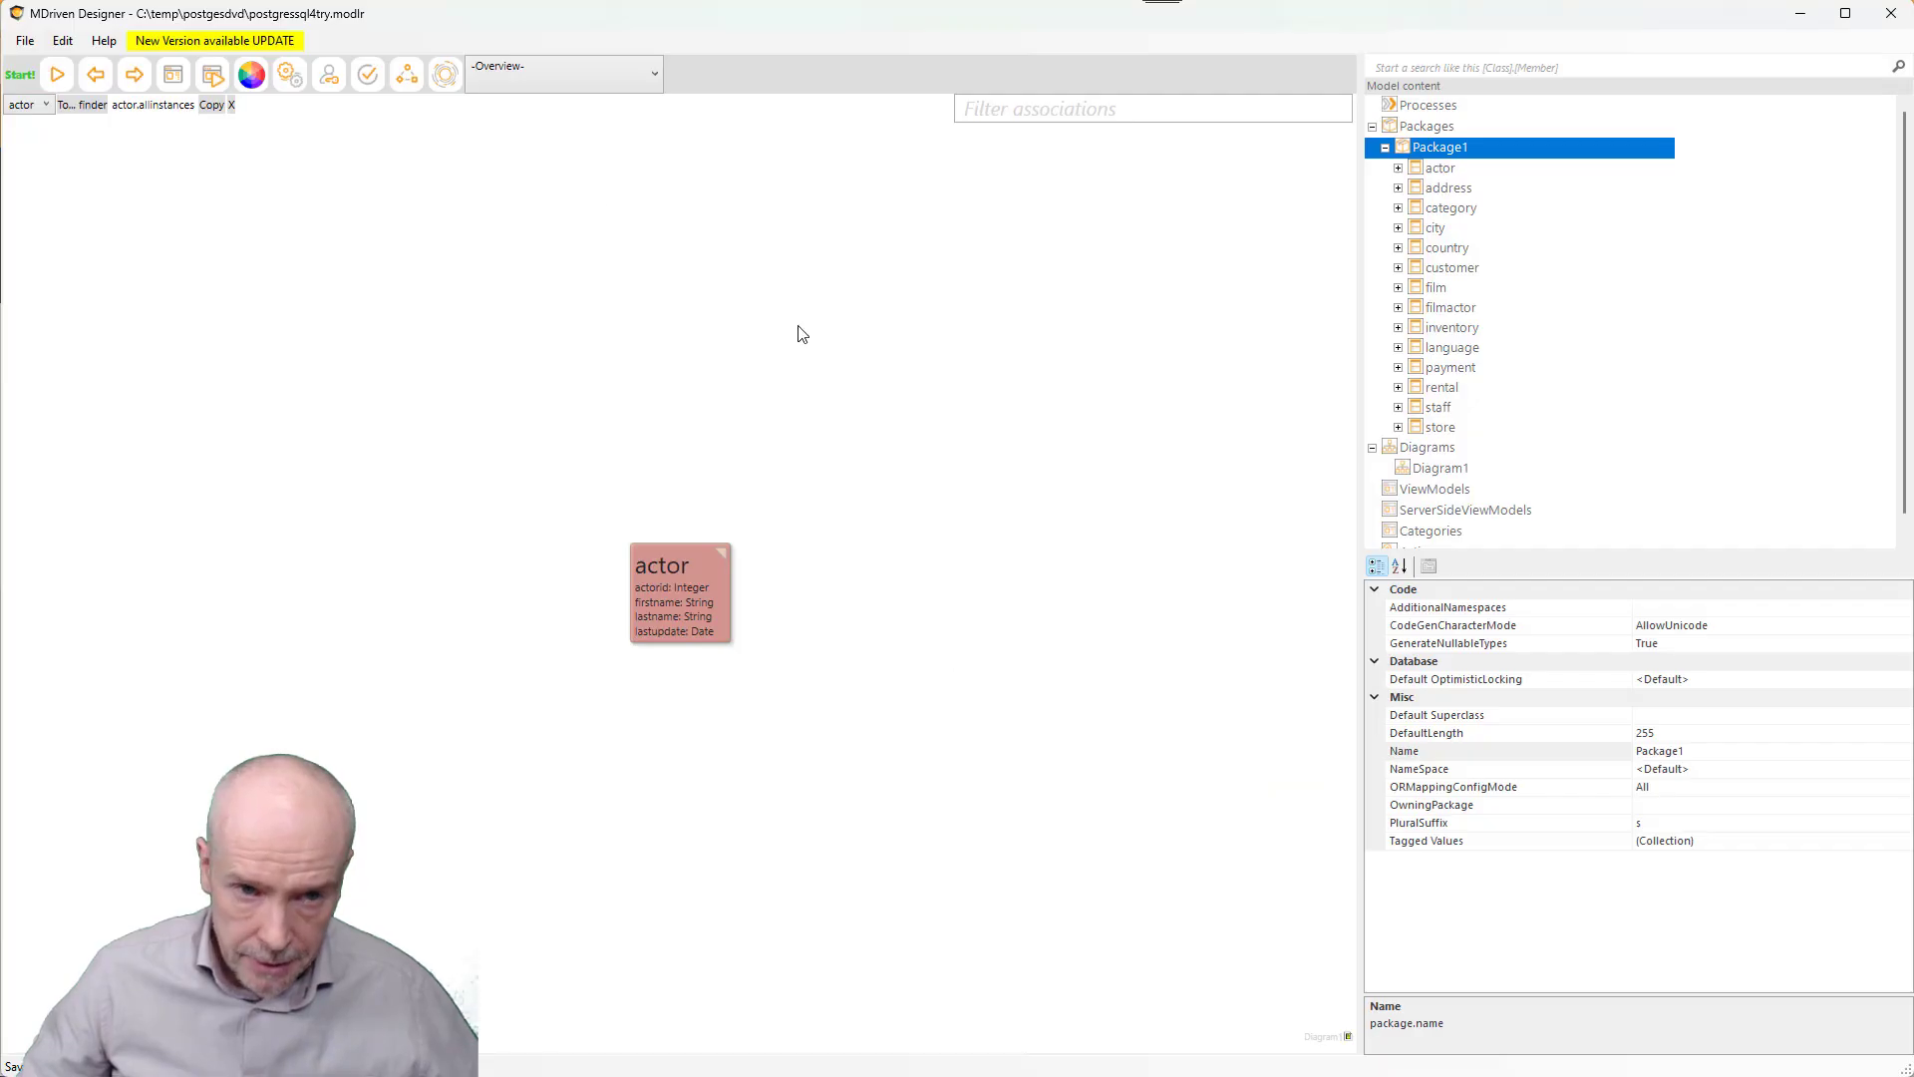
{"action": "left_click", "coordinate": [516, 80]}
{"action": "left_click", "coordinate": [503, 123]}
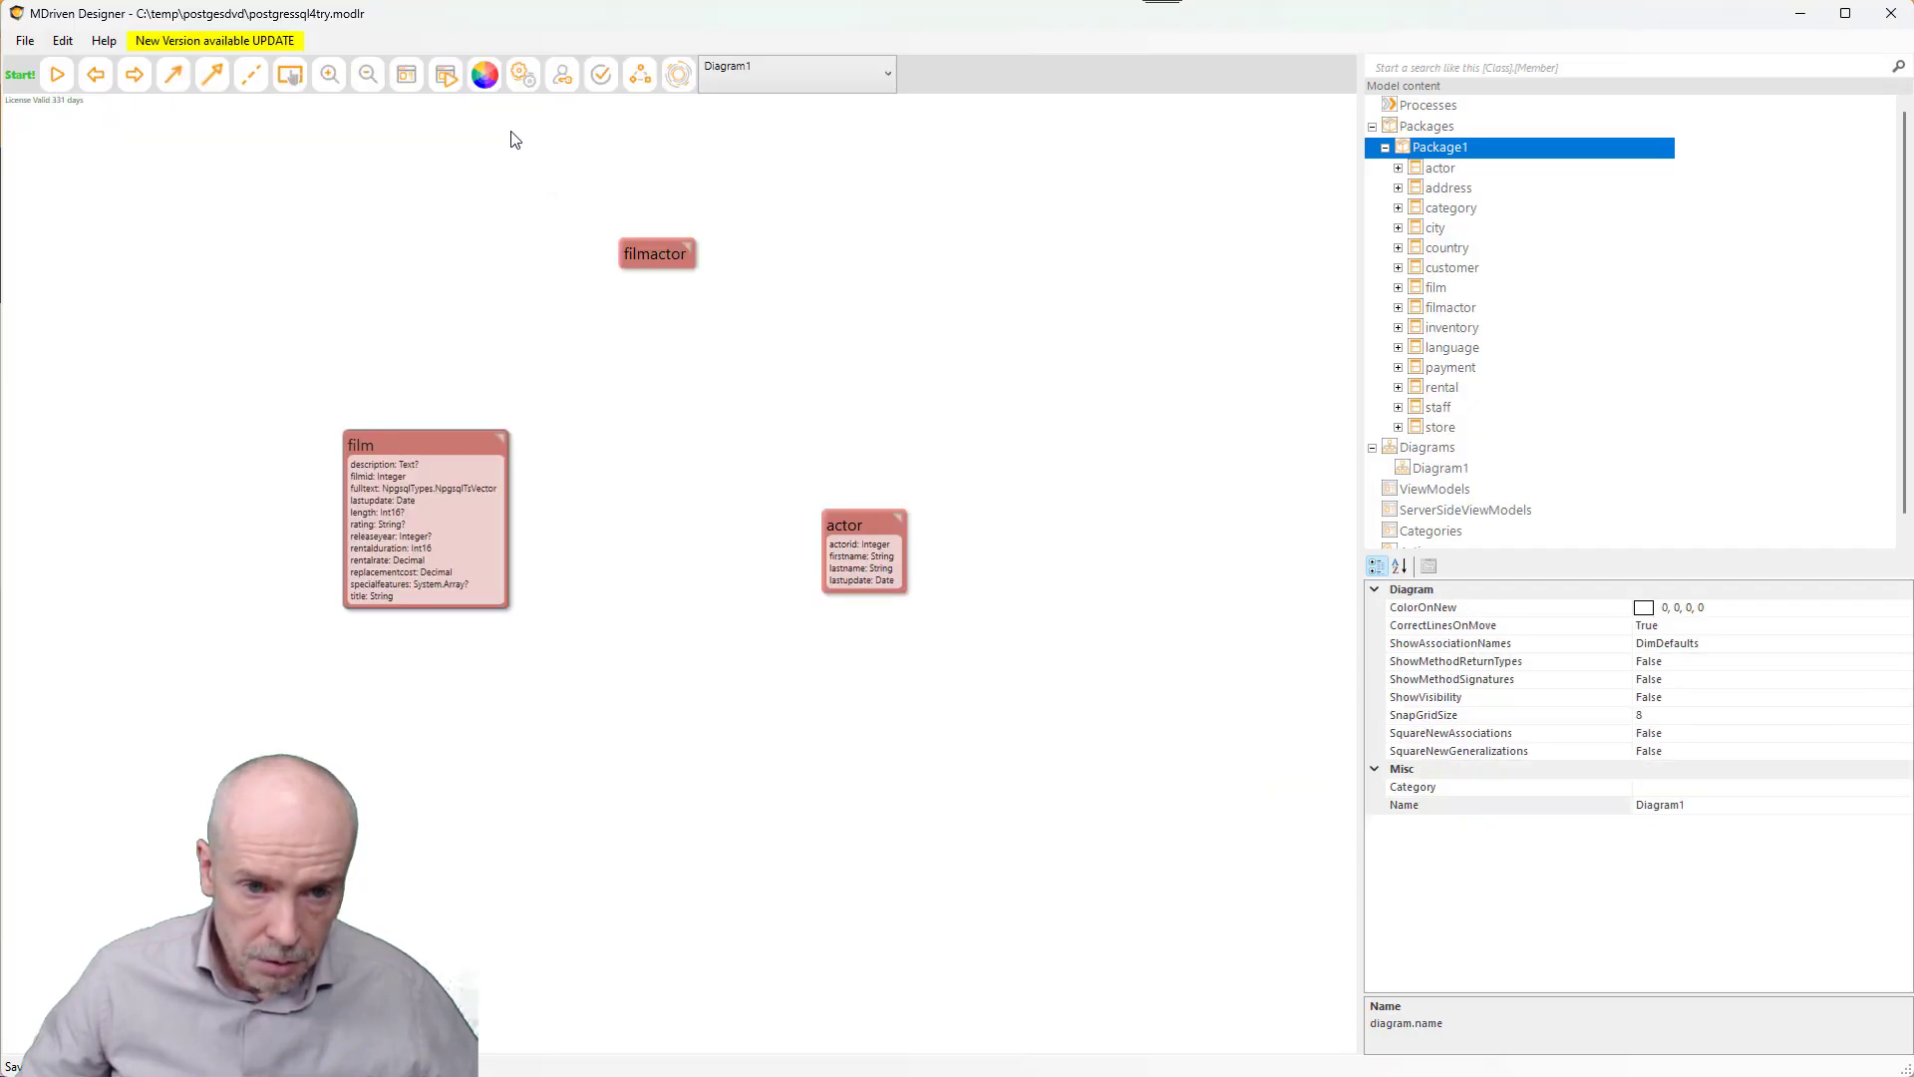
{"action": "scroll", "coordinate": [408, 514], "scroll_direction": "up", "scroll_amount": 3}
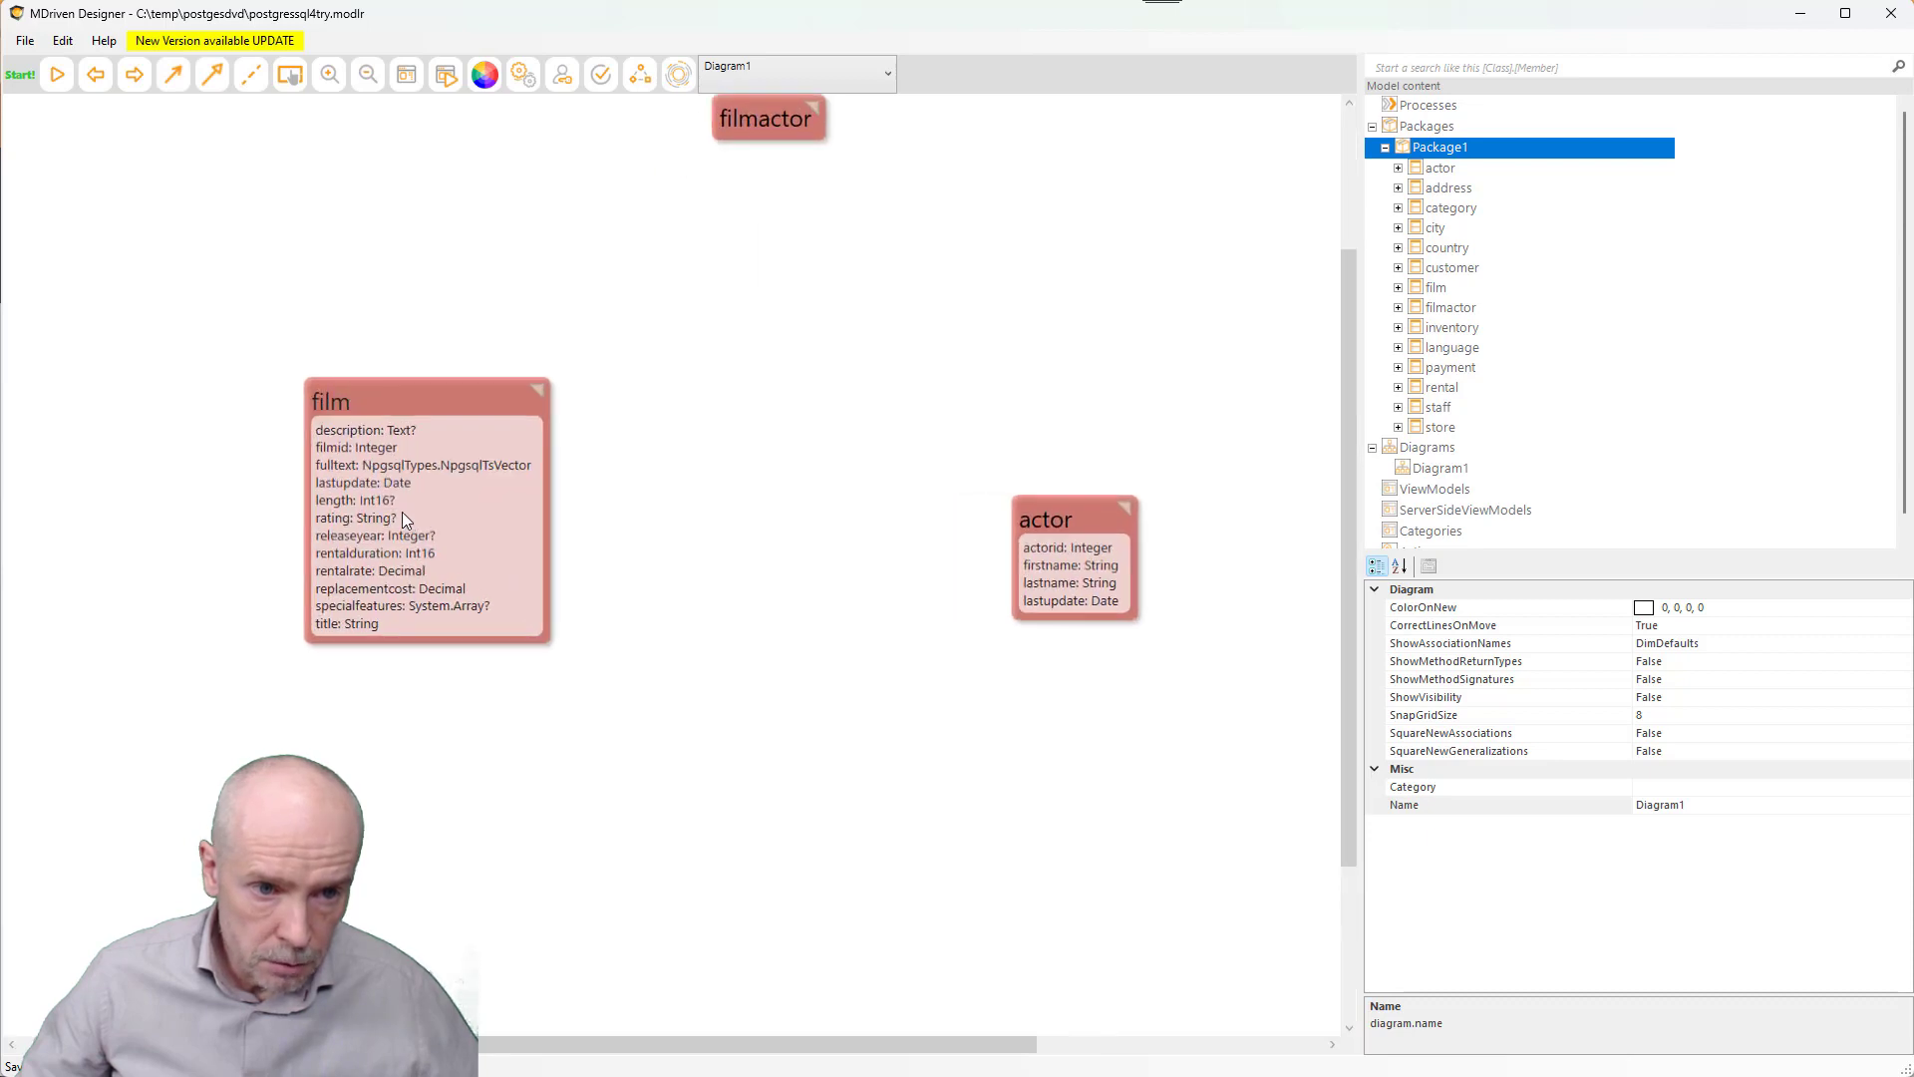
{"action": "left_click", "coordinate": [429, 660]}
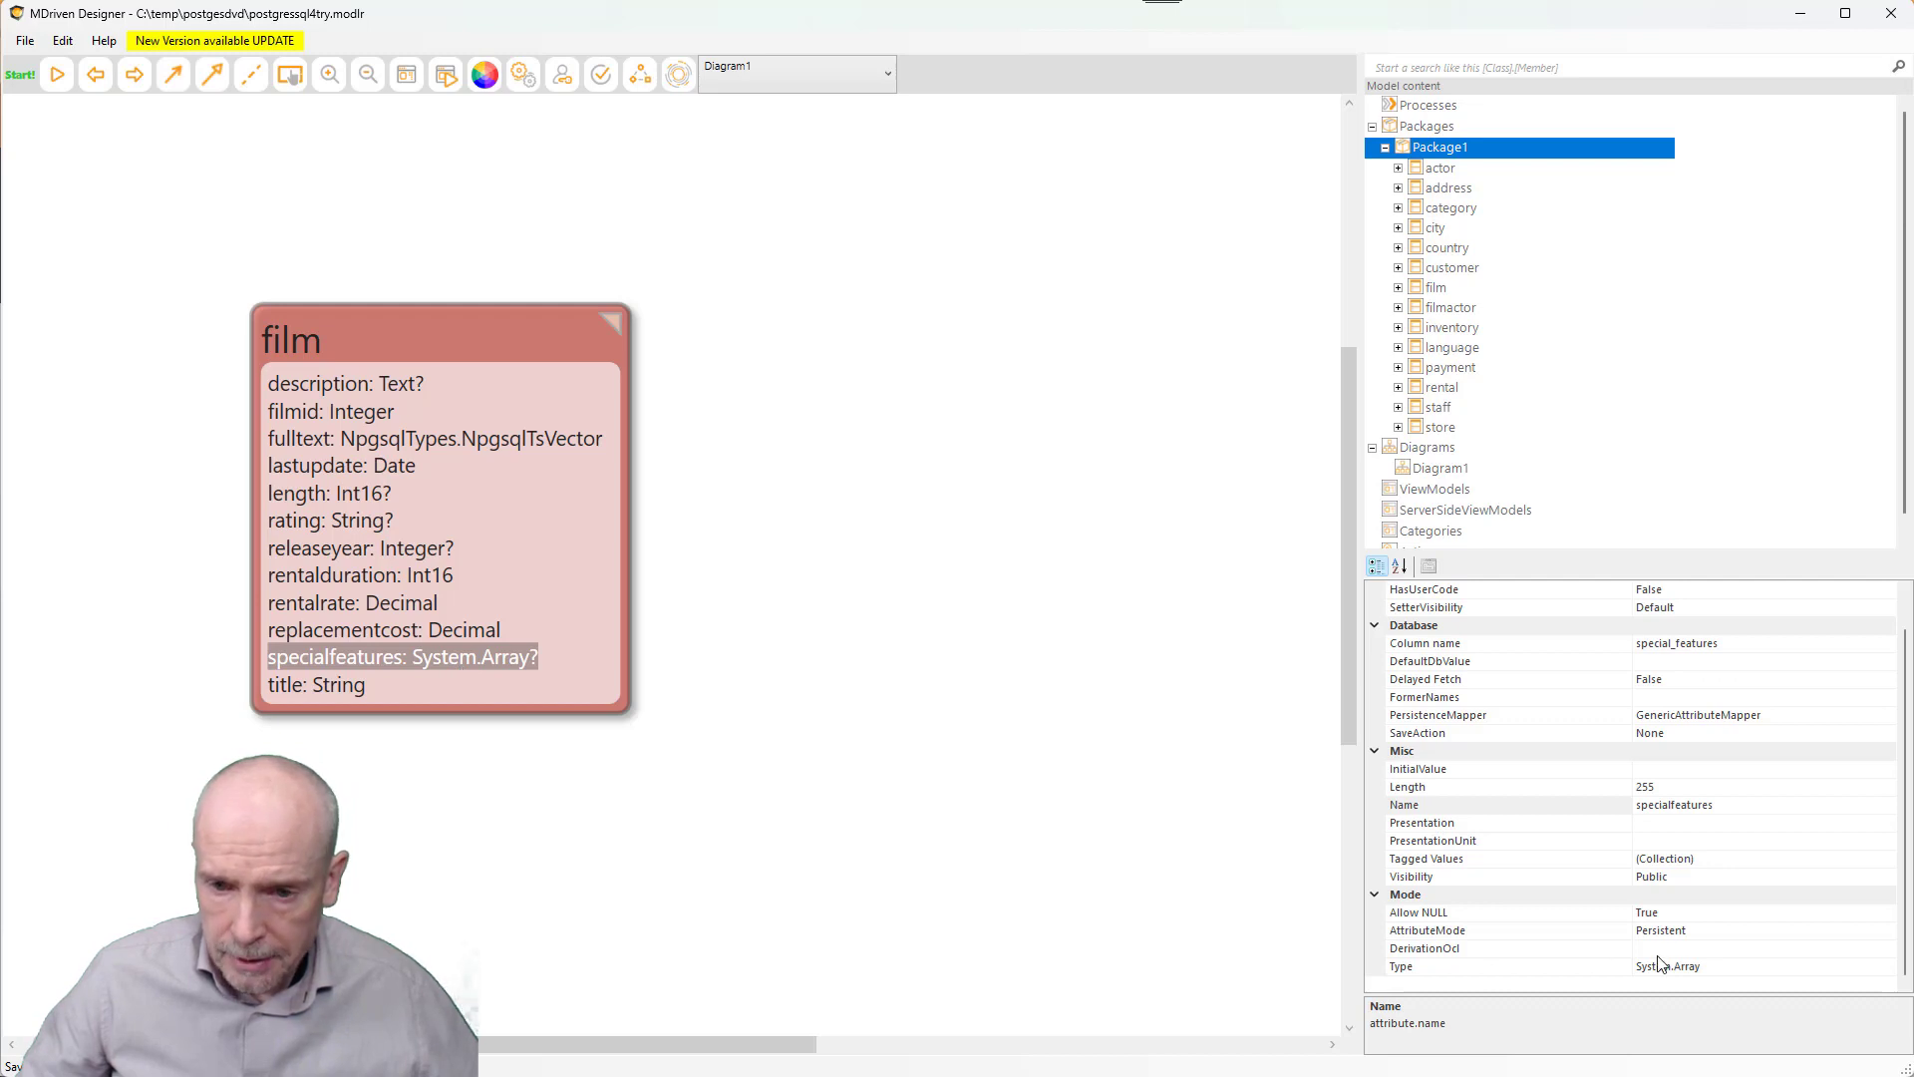
- Change specialfeatures' Type from System.Array to String
{"action": "left_click", "coordinate": [1722, 969]}
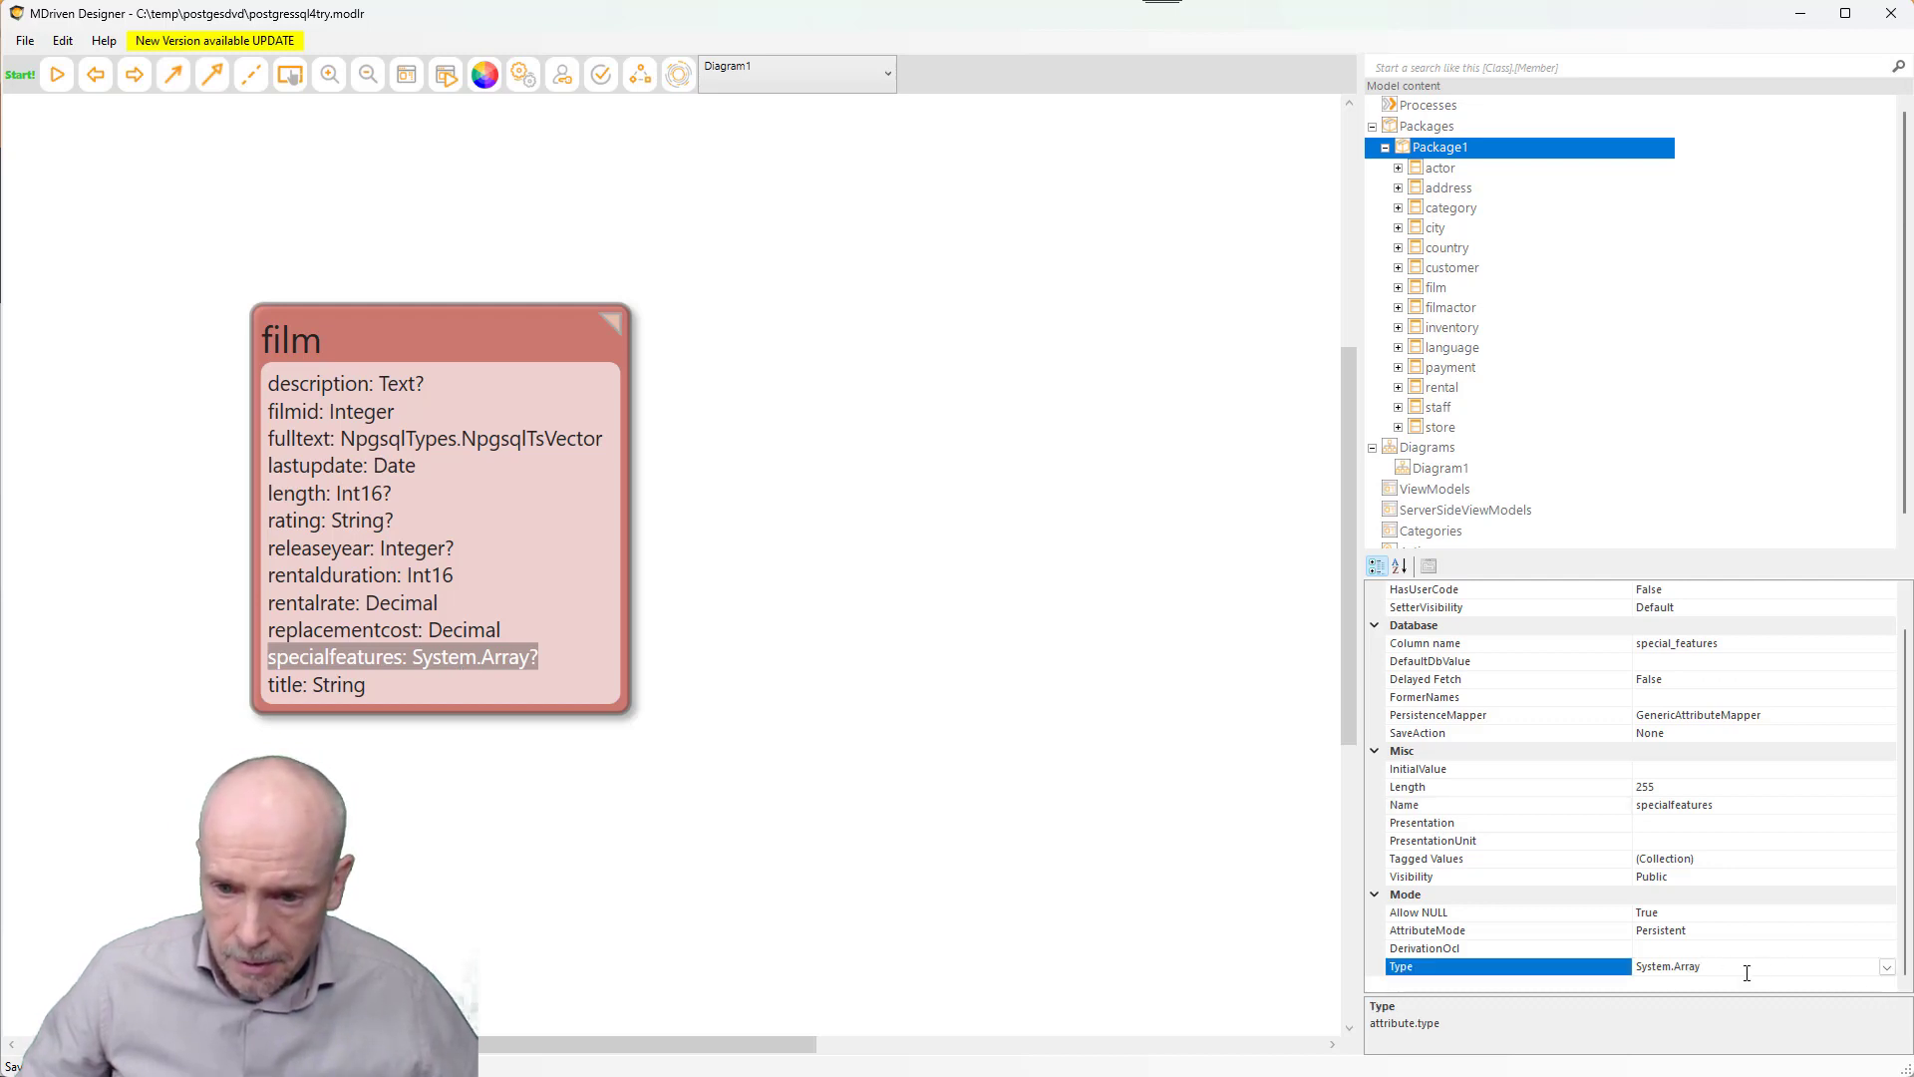
{"action": "left_click", "coordinate": [1887, 967]}
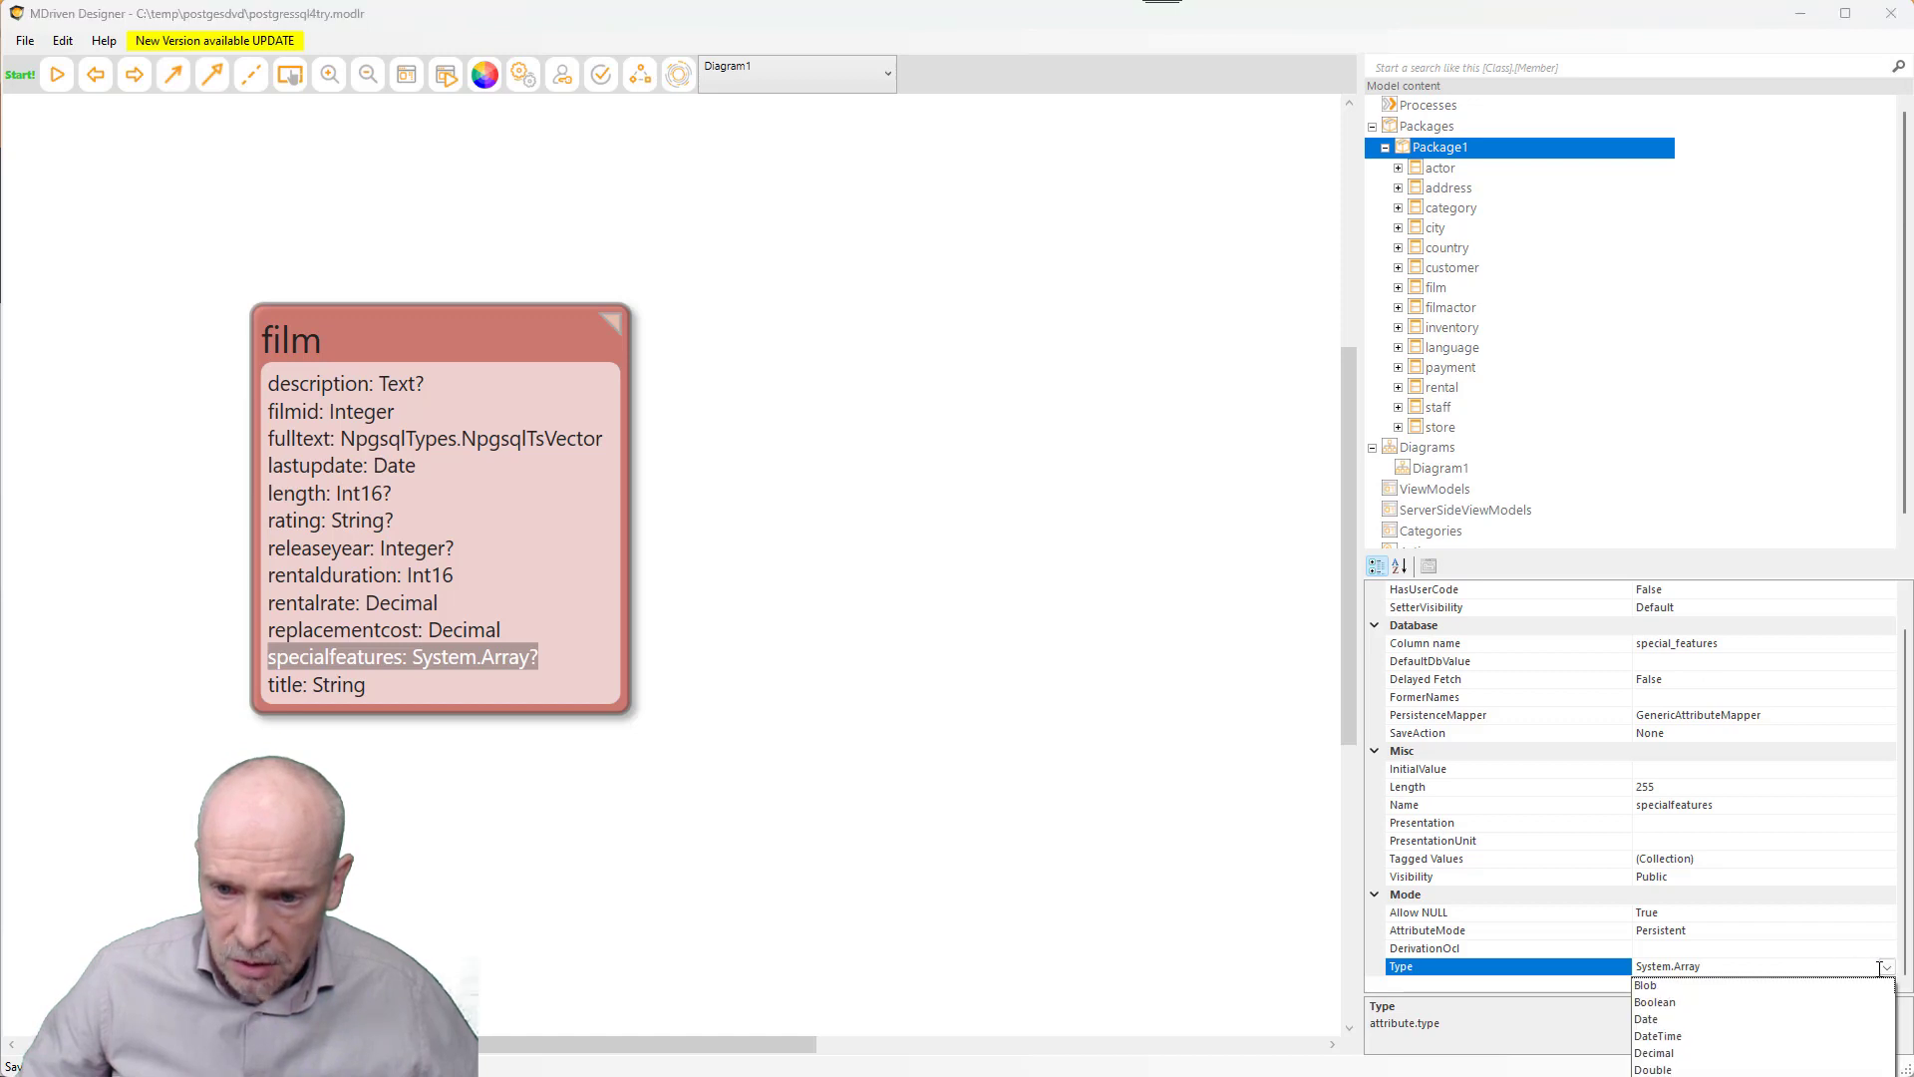
{"action": "left_click", "coordinate": [1687, 965]}
{"action": "left_click", "coordinate": [1888, 967]}
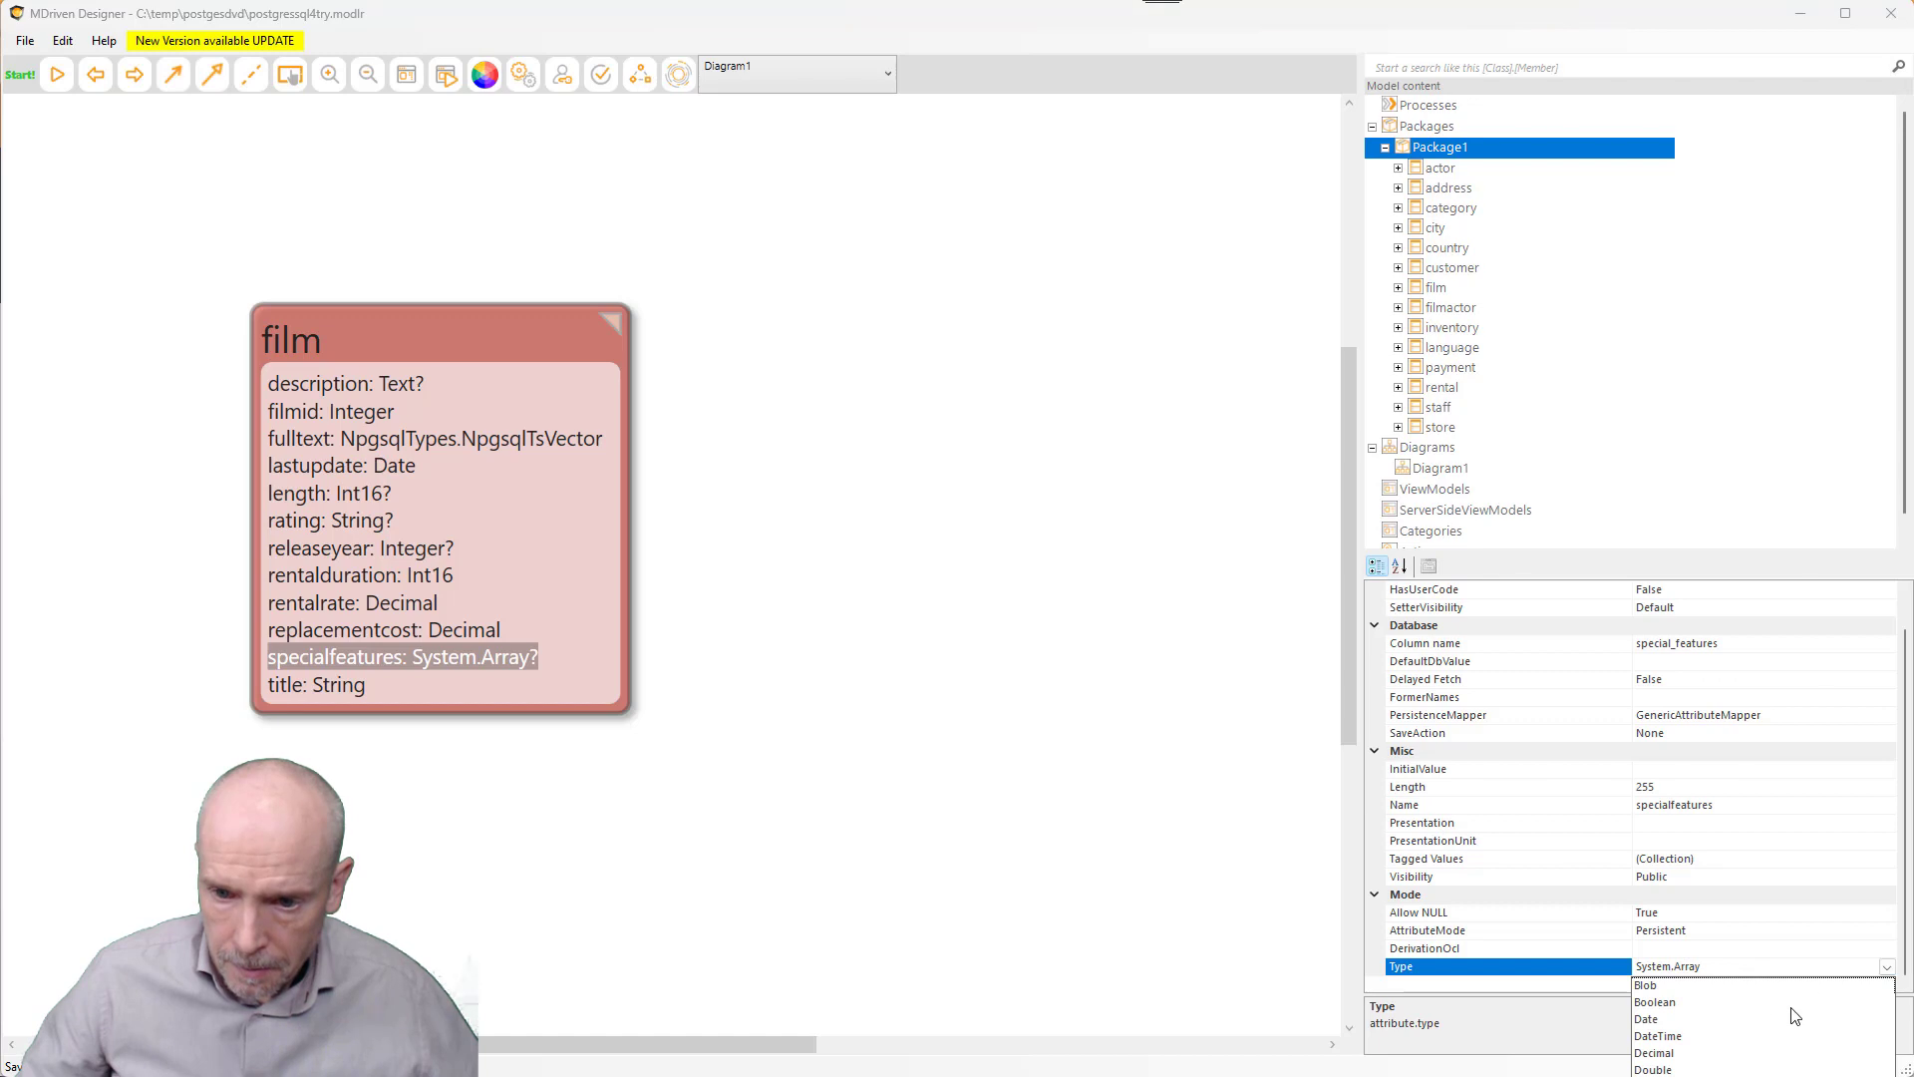
{"action": "key", "text": "Escape"}
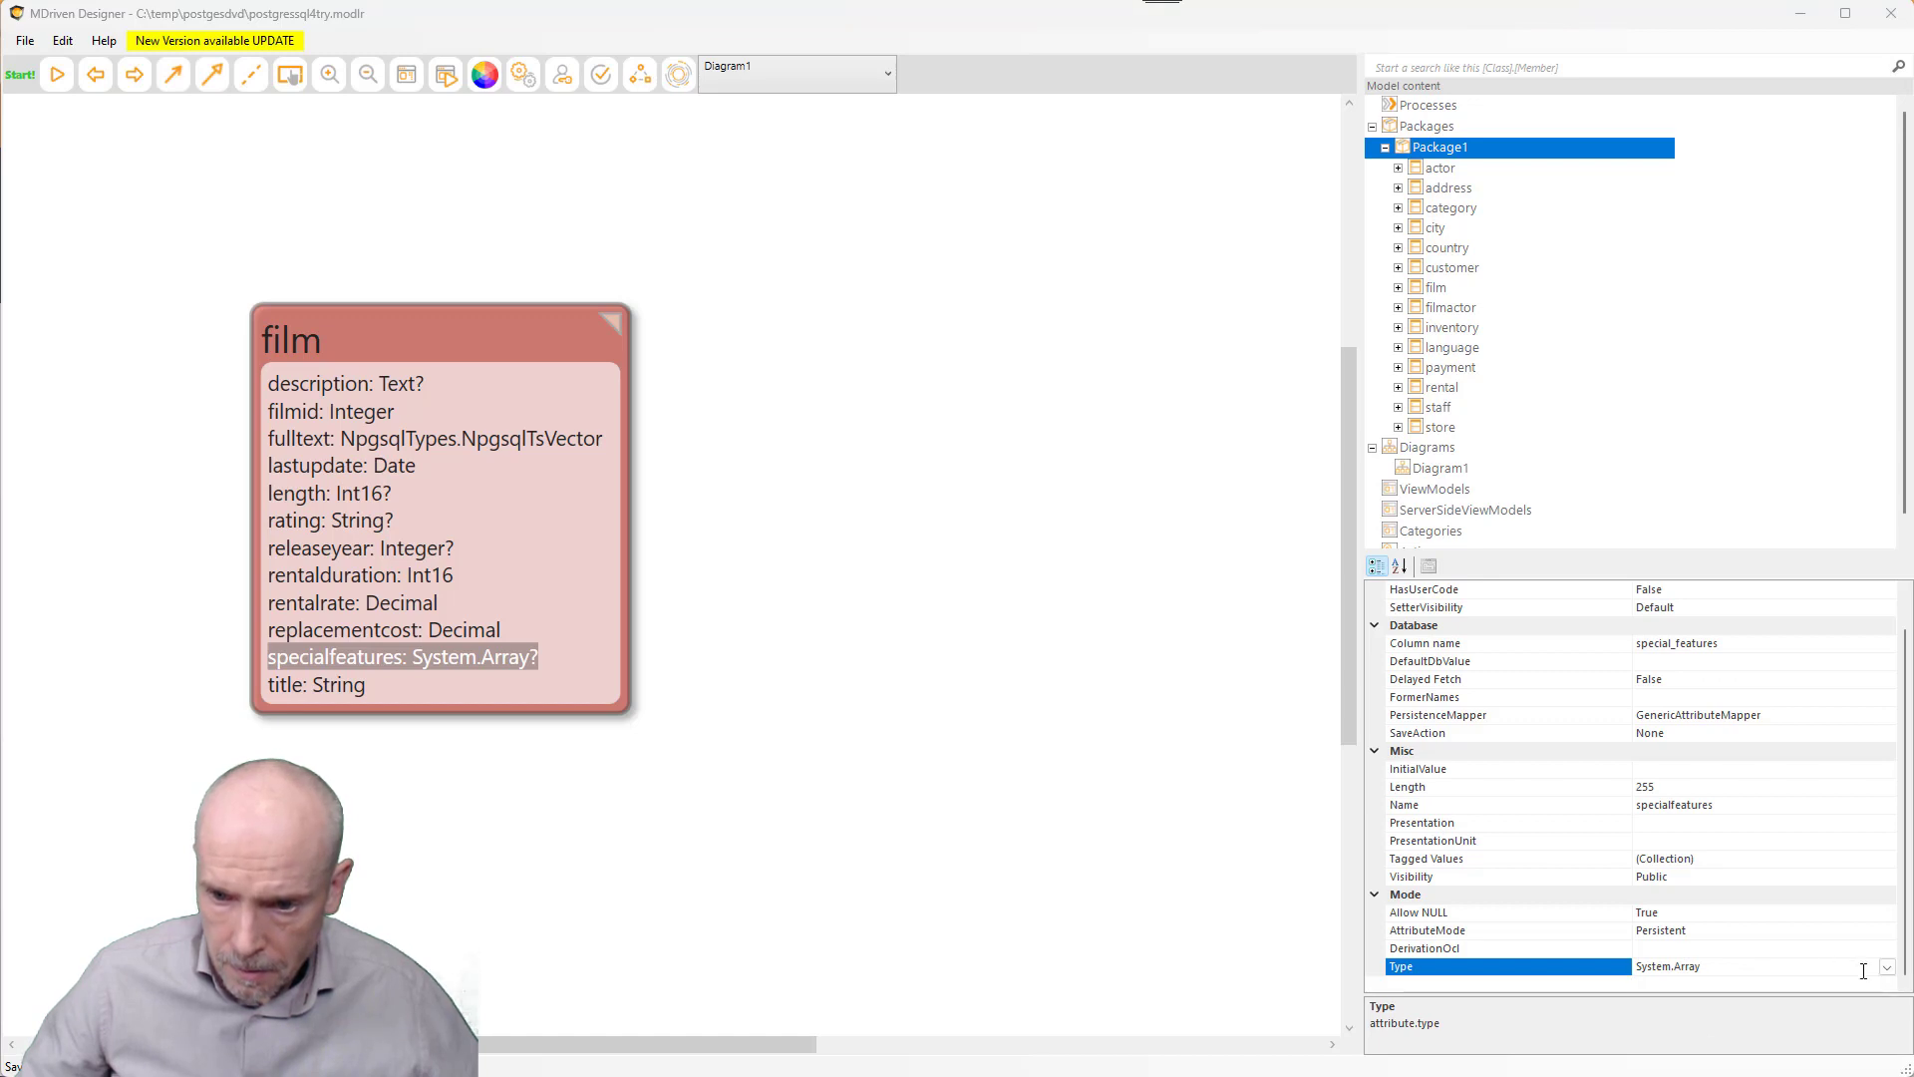
{"action": "left_click", "coordinate": [1887, 967]}
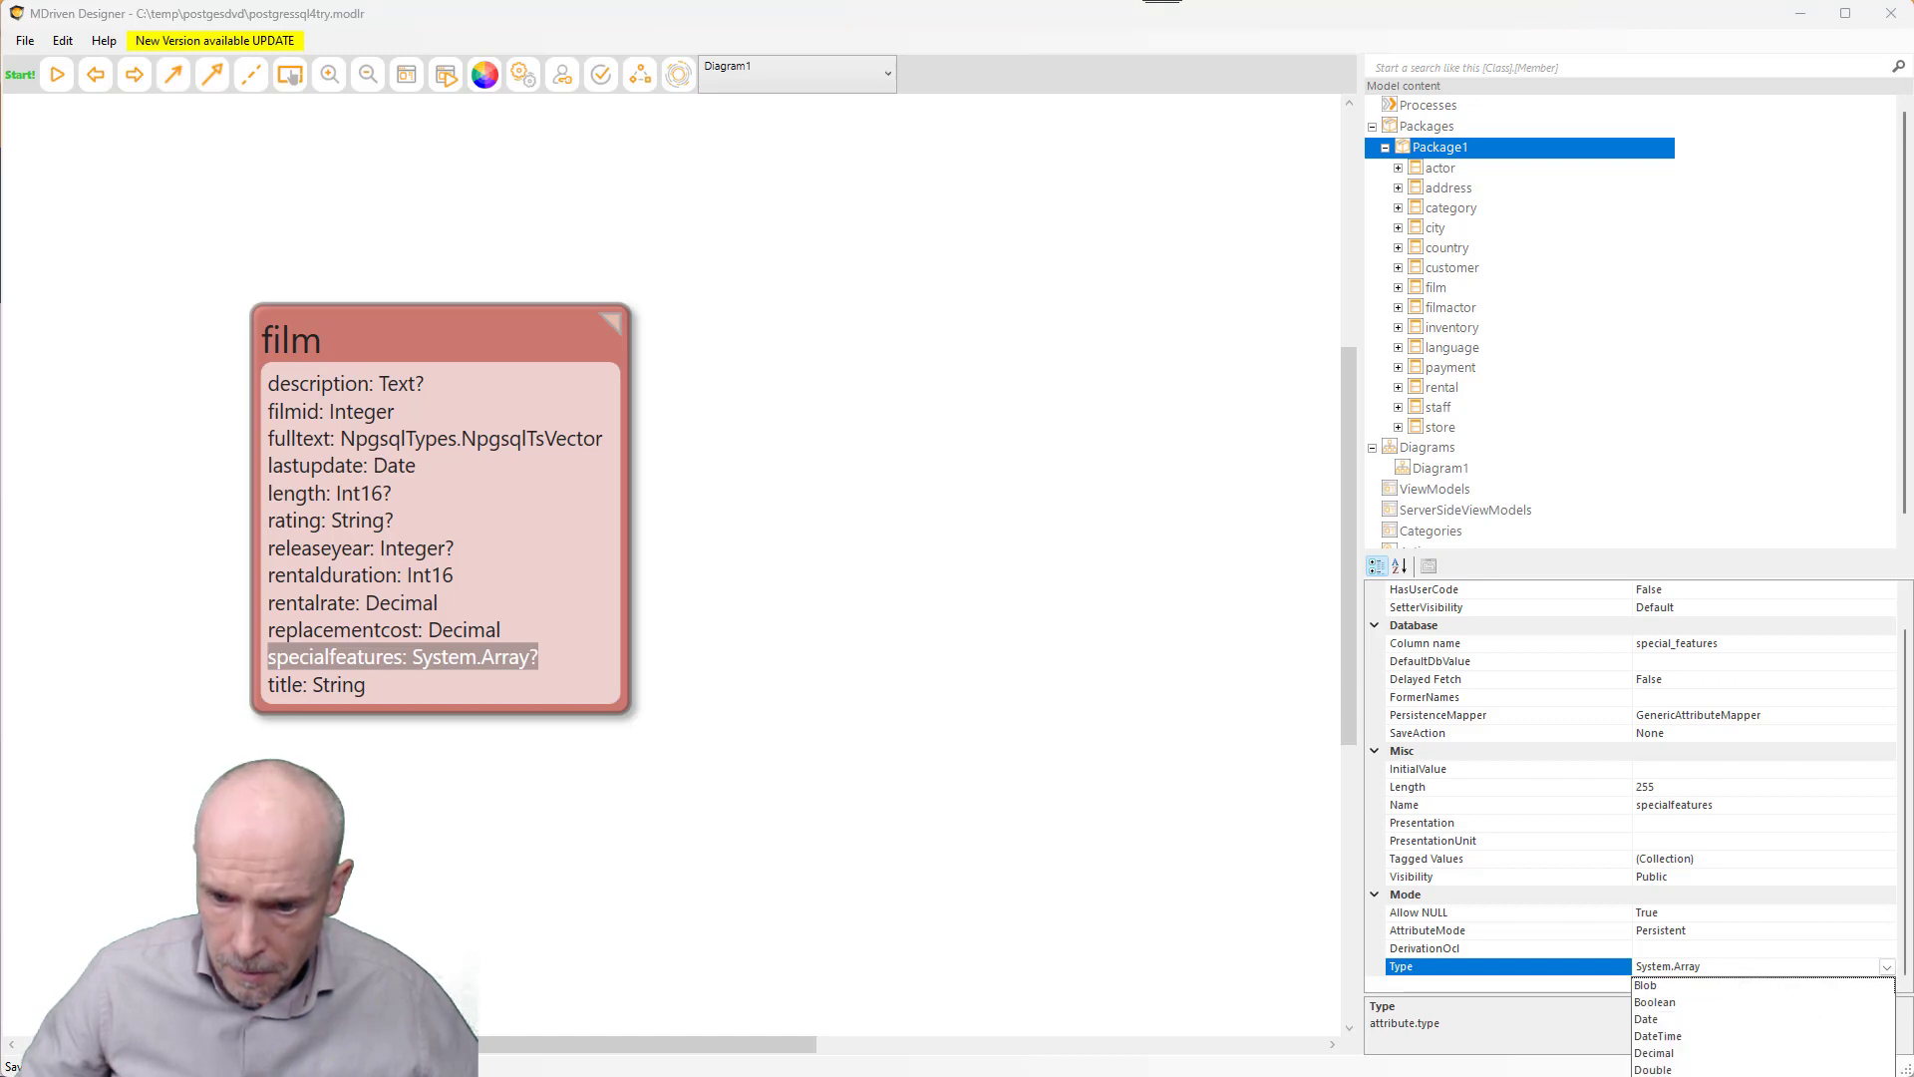
{"action": "left_click", "coordinate": [1725, 1076]}
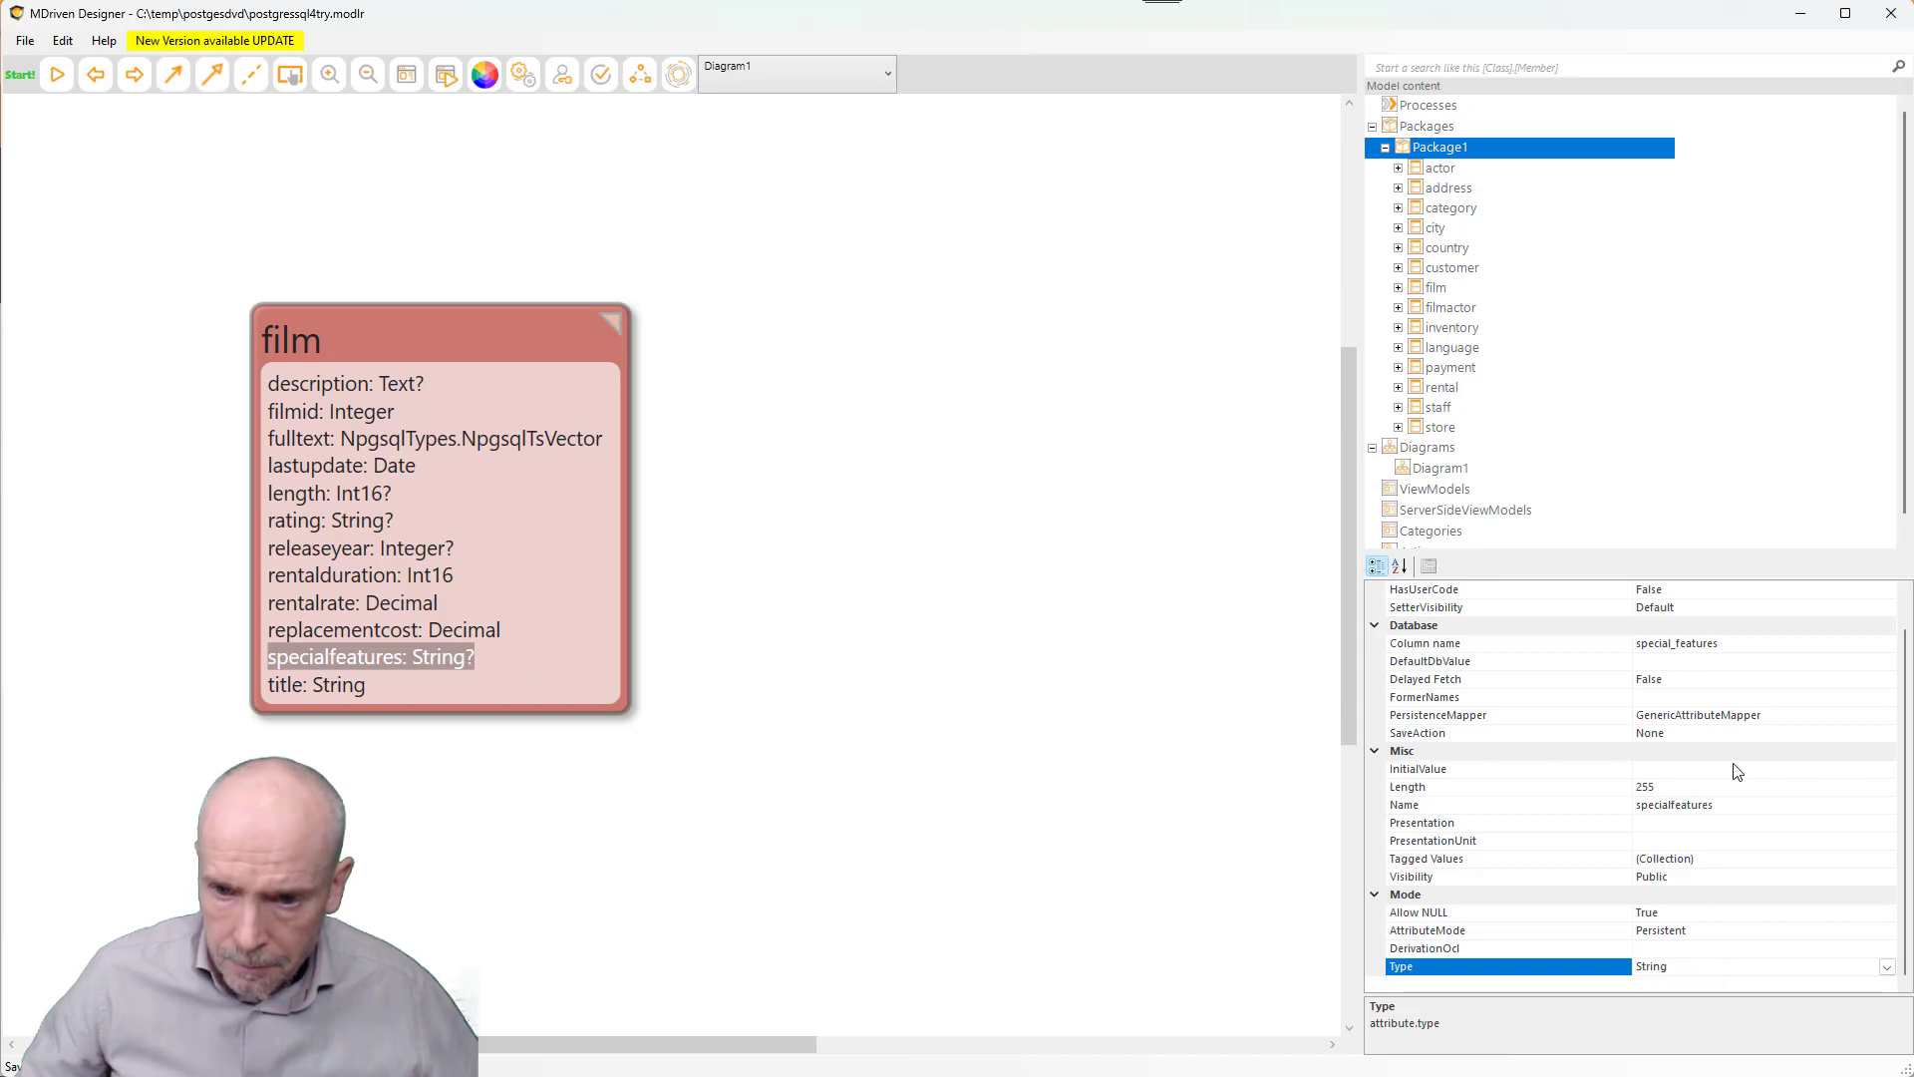
{"action": "left_click", "coordinate": [1688, 716]}
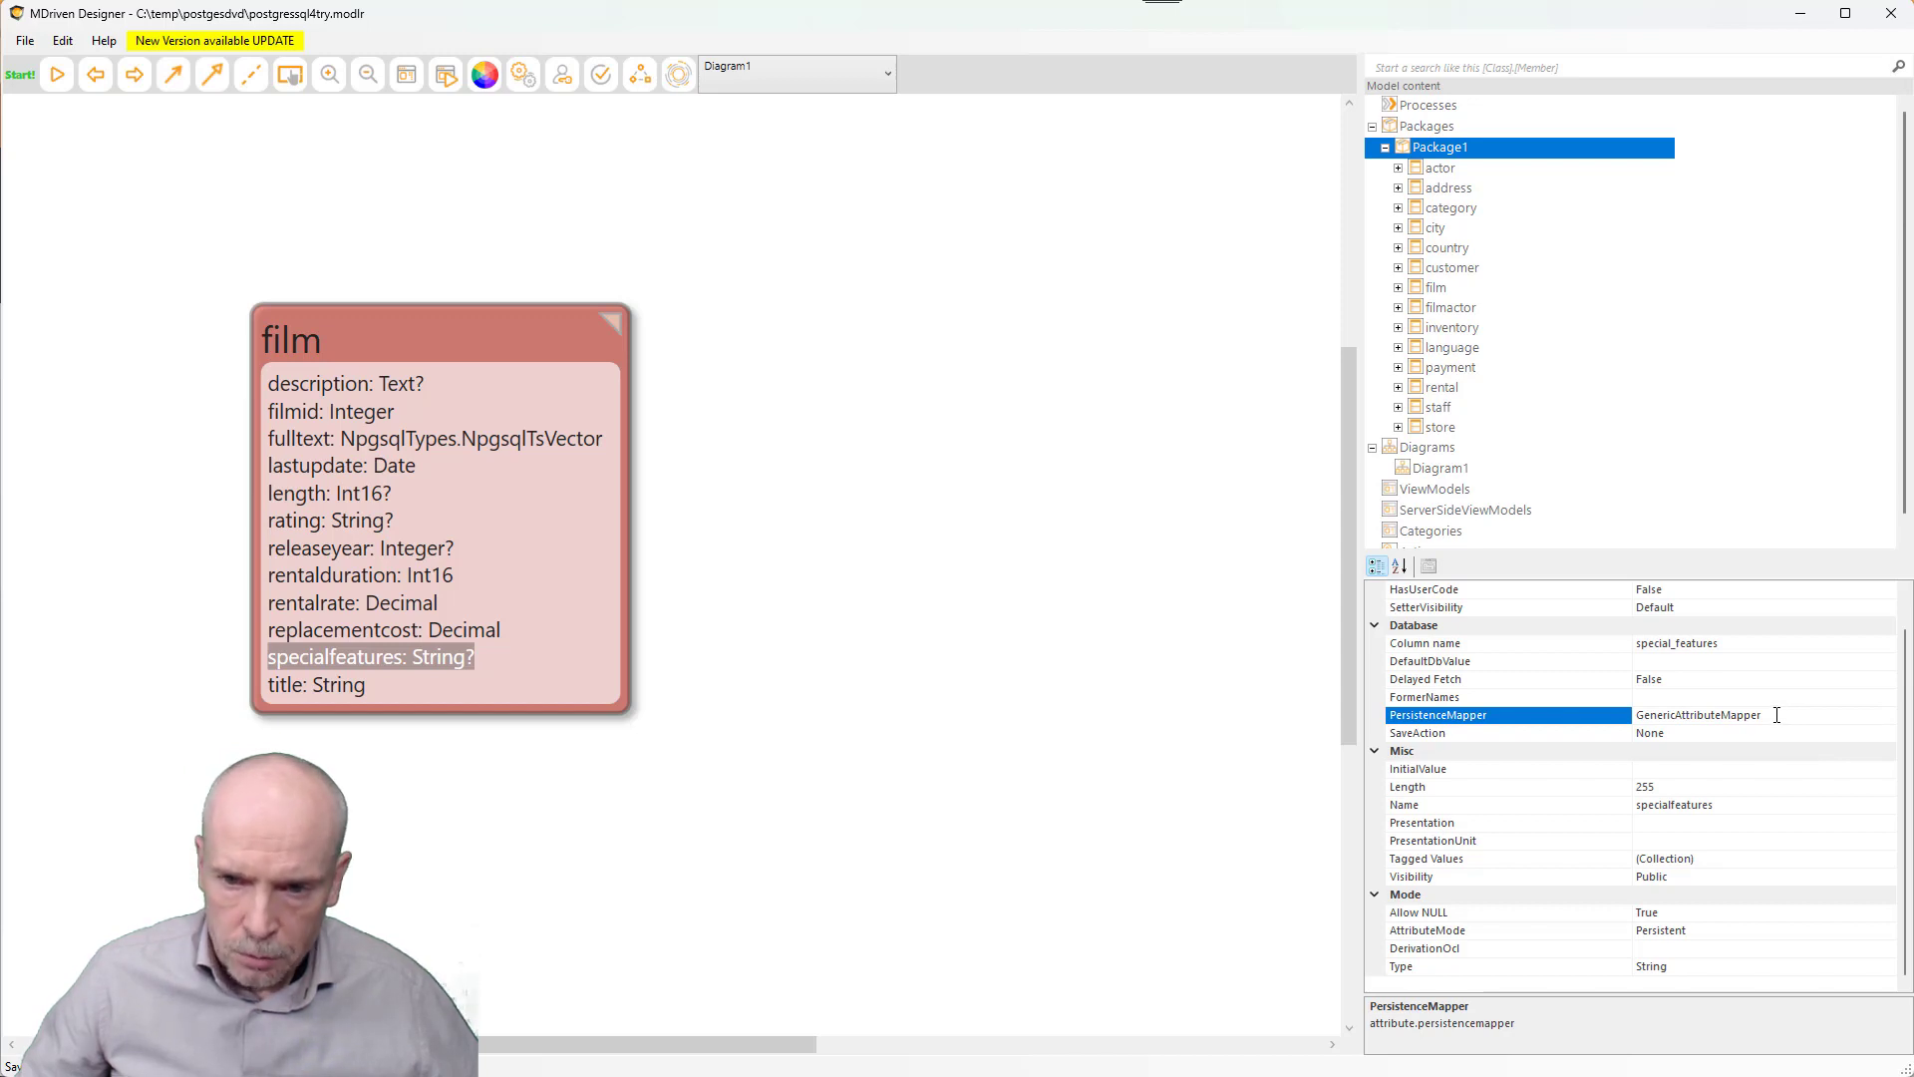
- Replace specialfeatures' GenericAttributeMapper with <Default> as its PersistenceMapper
{"action": "left_click_drag", "start_coordinate": [1776, 715], "coordinate": [1580, 704]}
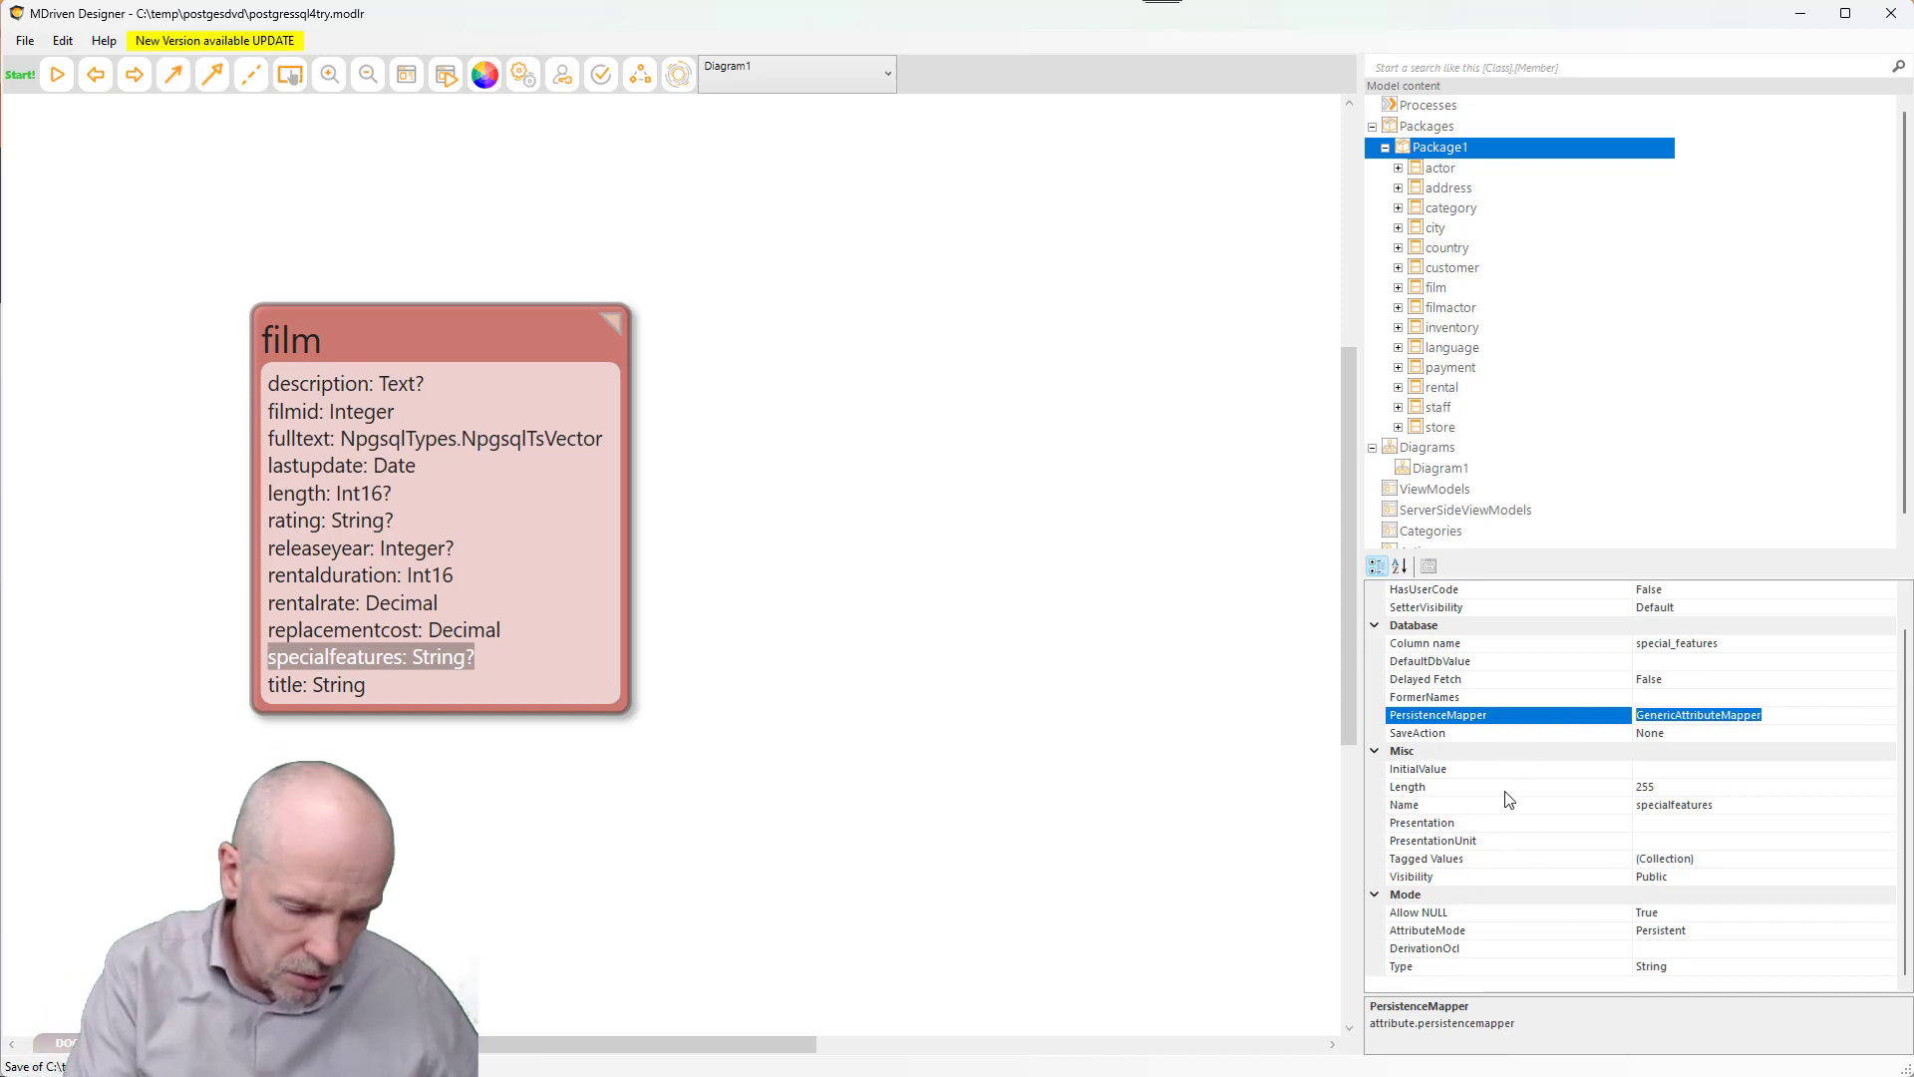
{"action": "type", "text": "<Defa"}
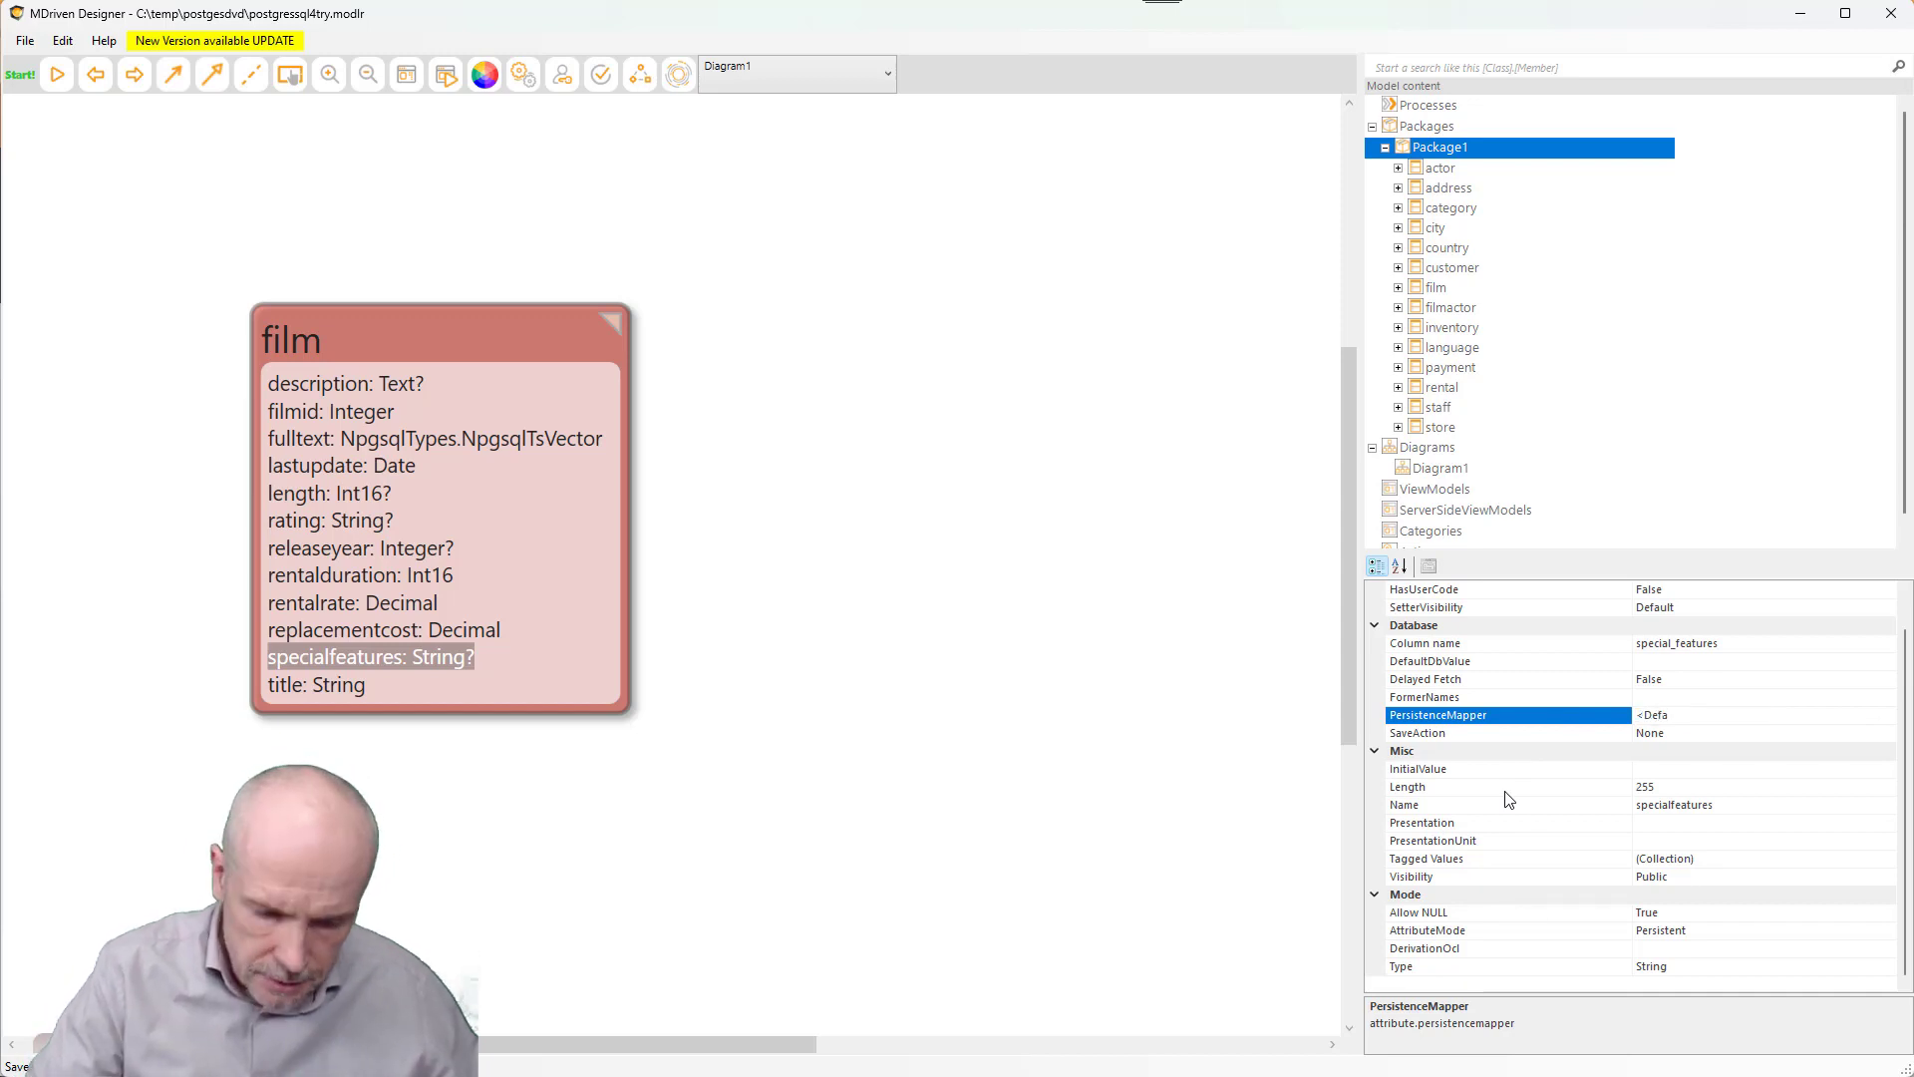
{"action": "type", "text": "u"}
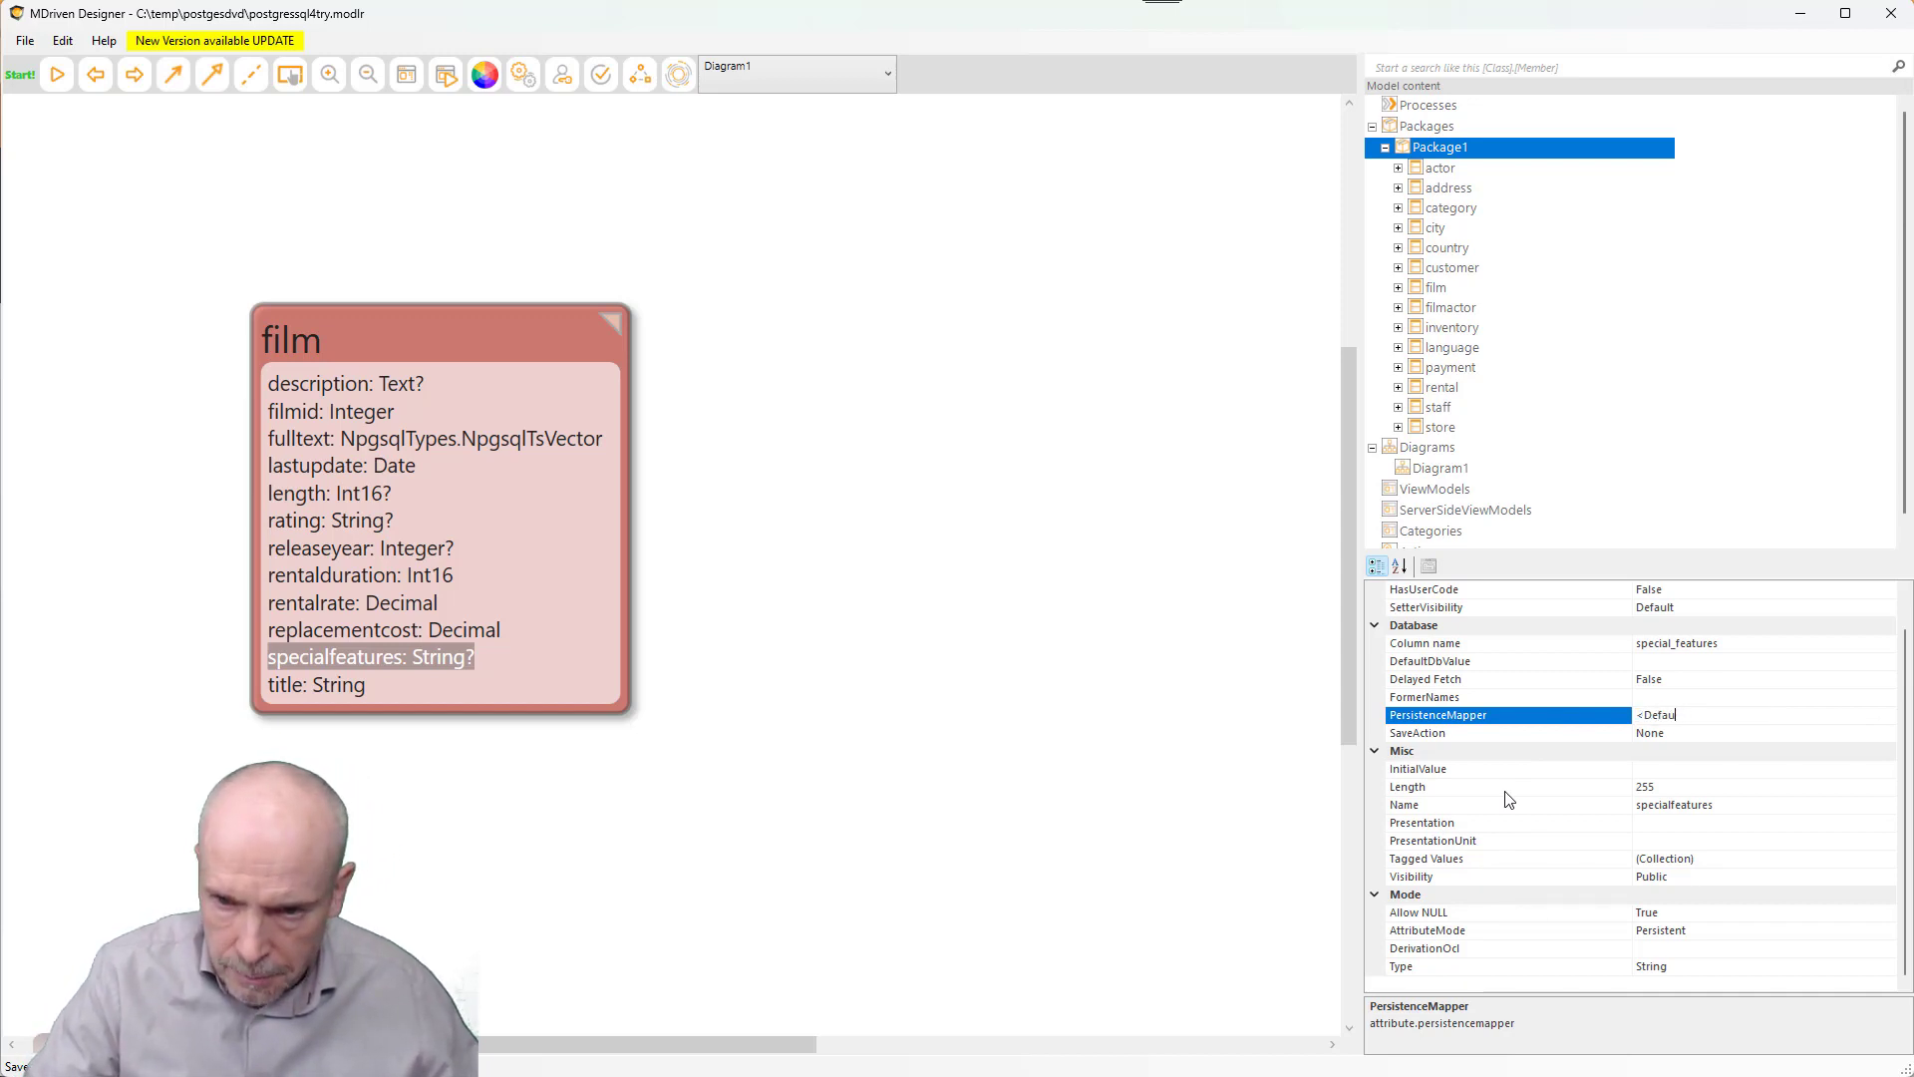
{"action": "type", "text": "lt>"}
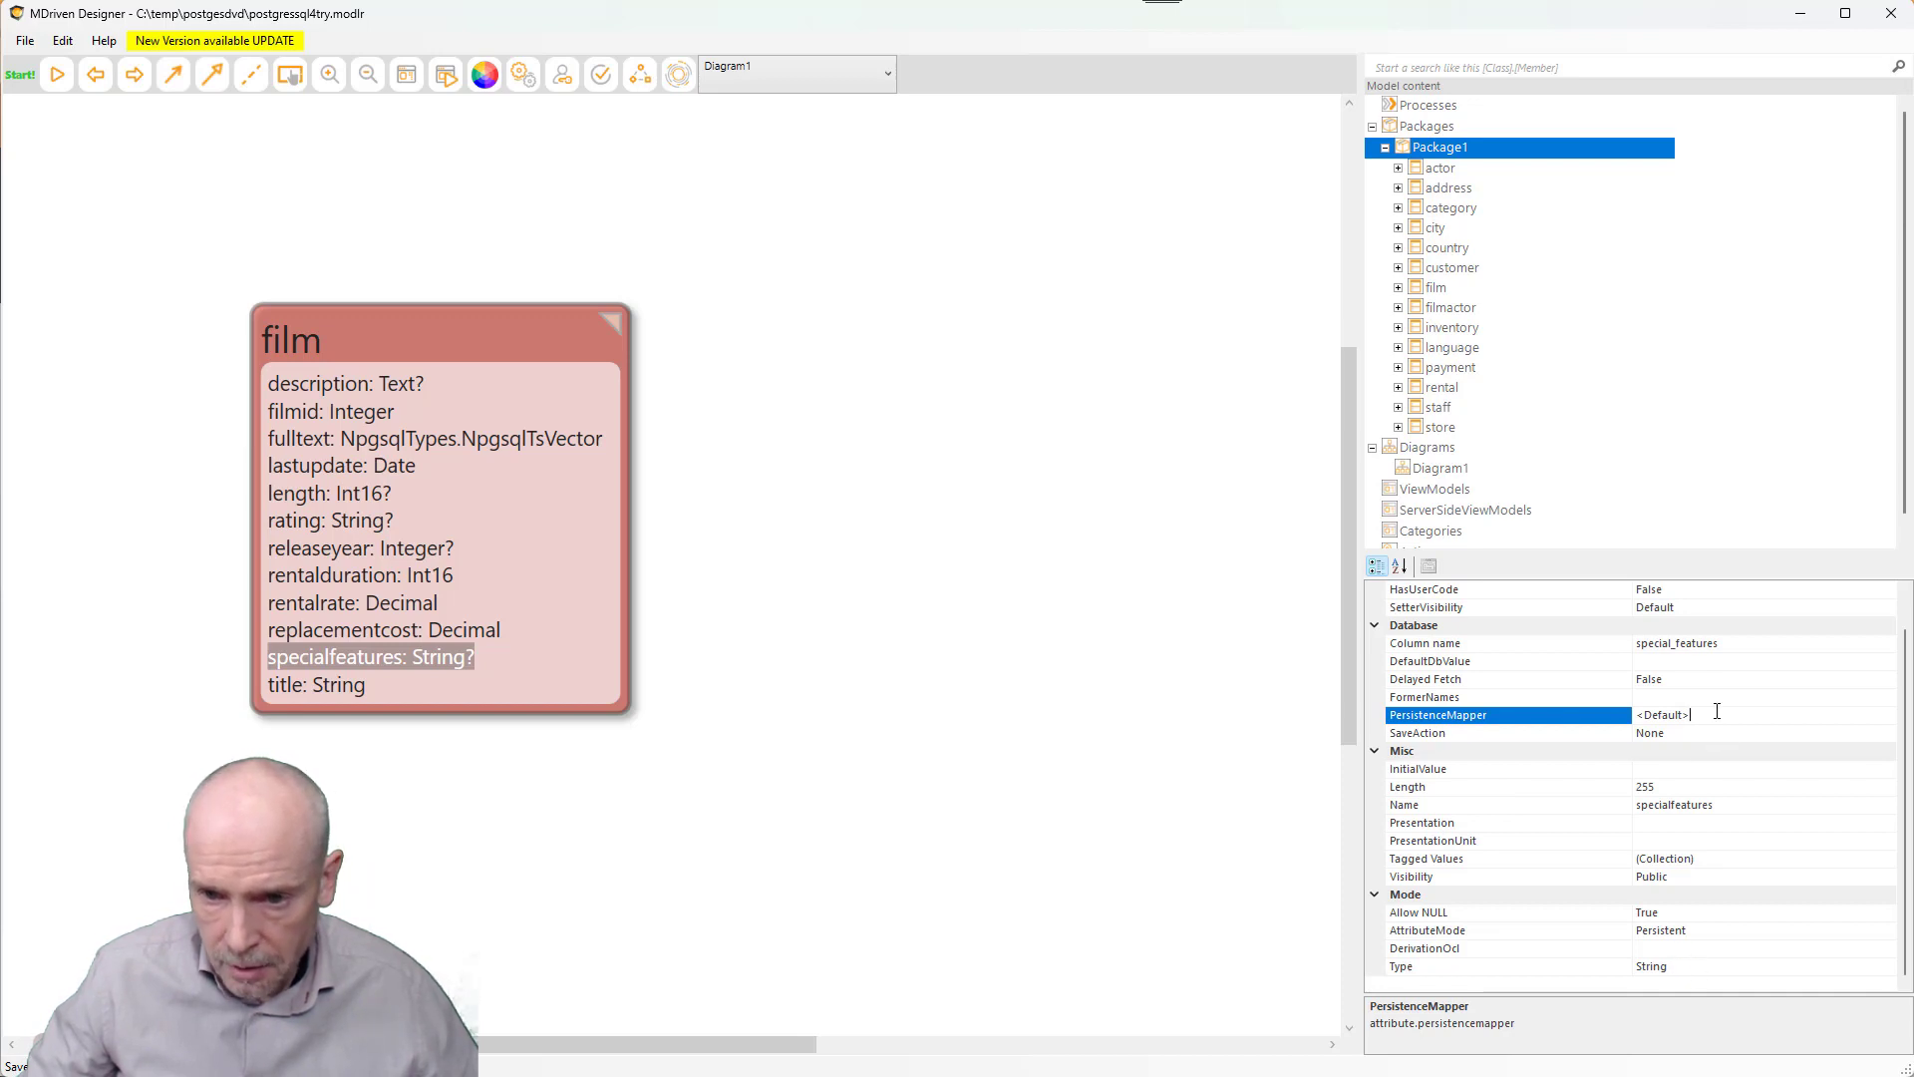
{"action": "left_click_drag", "start_coordinate": [1726, 712], "coordinate": [1530, 702]}
{"action": "key", "text": "Return"}
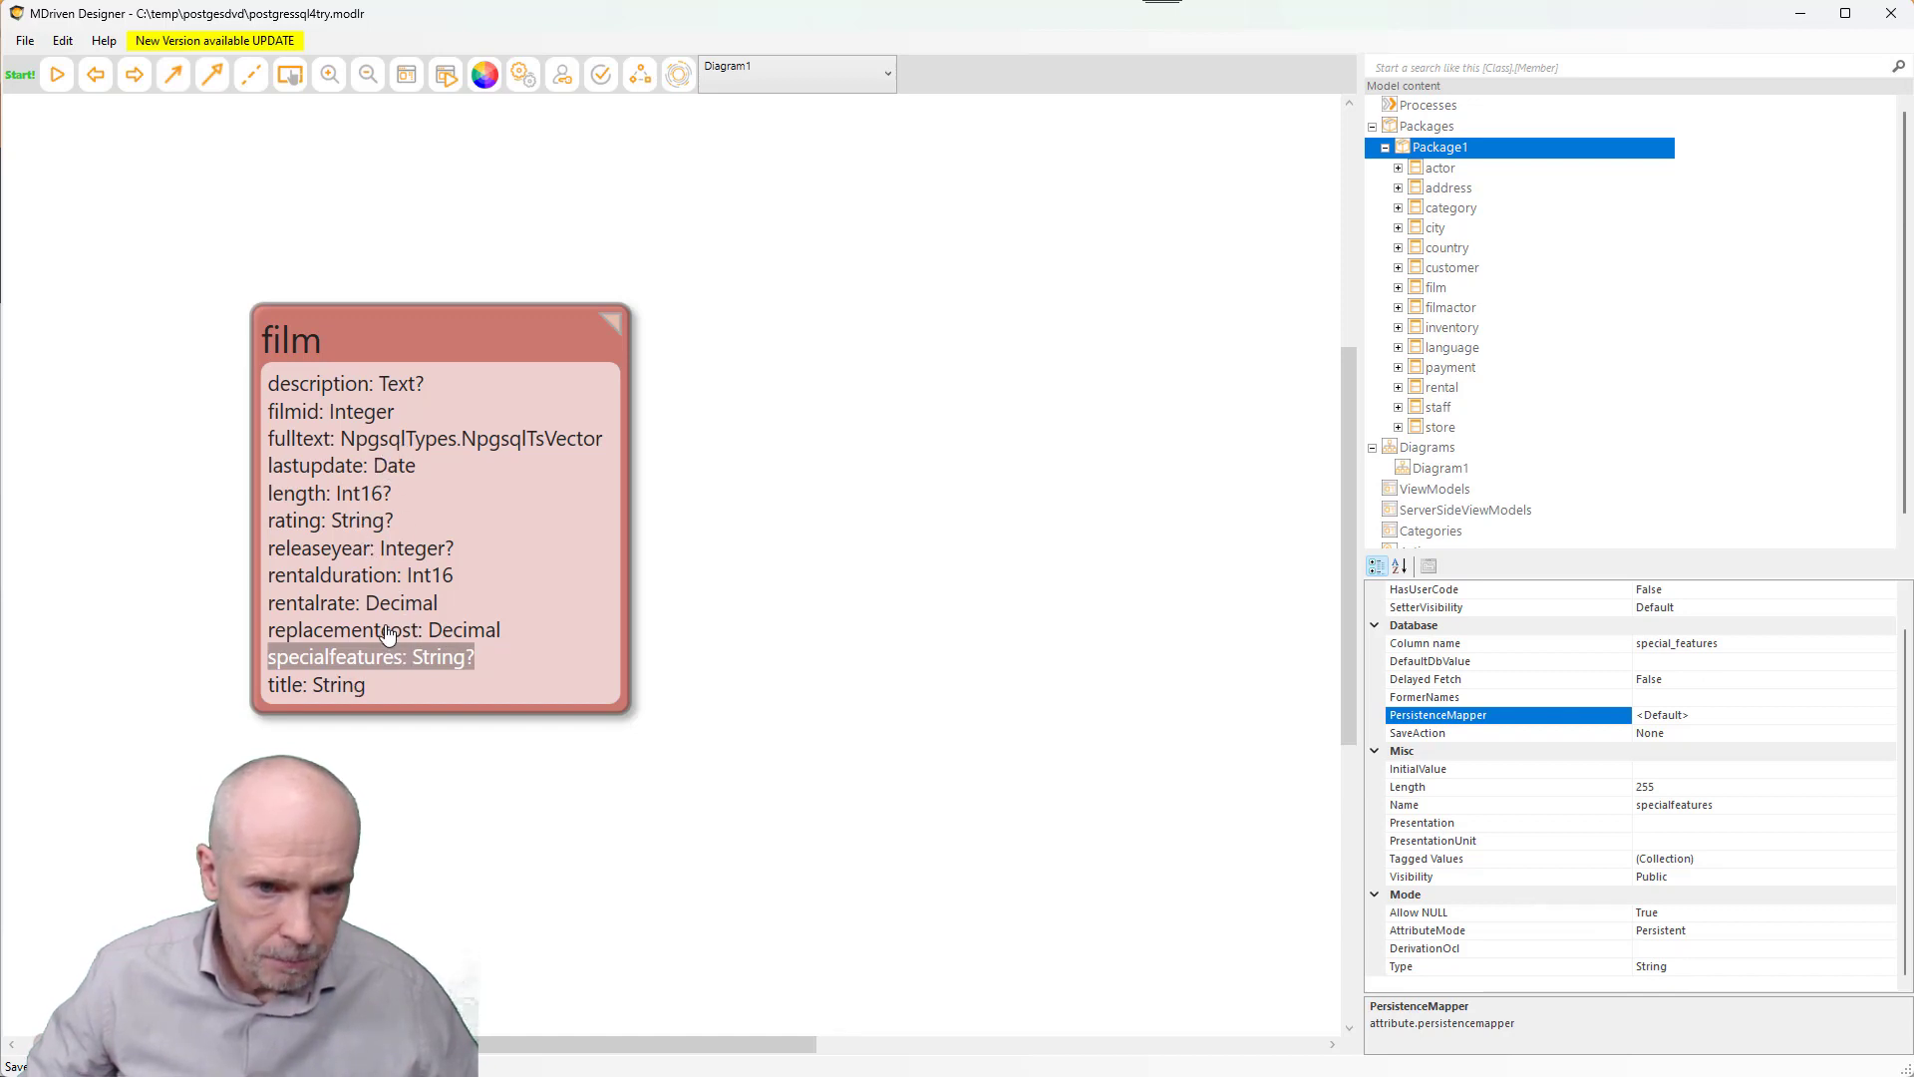
- Change film's fulltext attribute Type to String
{"action": "left_click", "coordinate": [481, 444]}
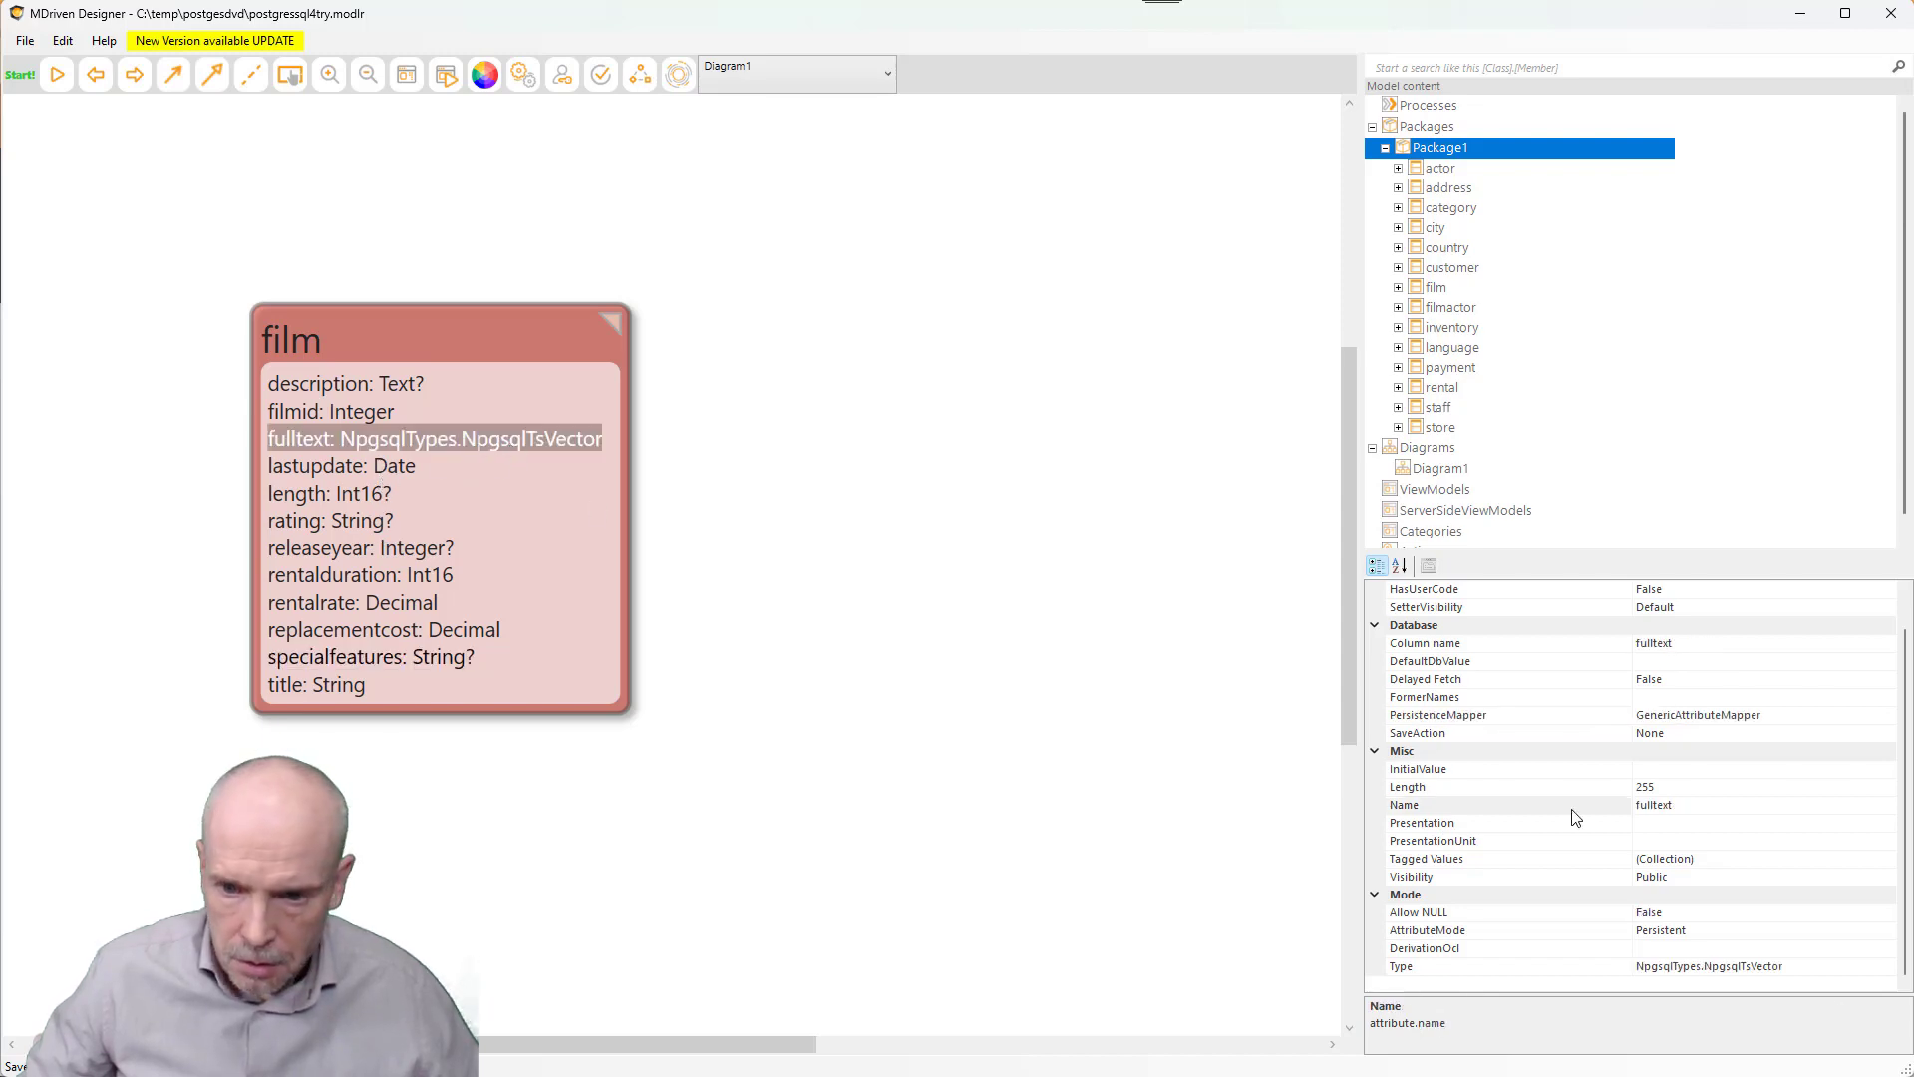
{"action": "left_click", "coordinate": [1840, 967]}
{"action": "left_click", "coordinate": [1886, 967]}
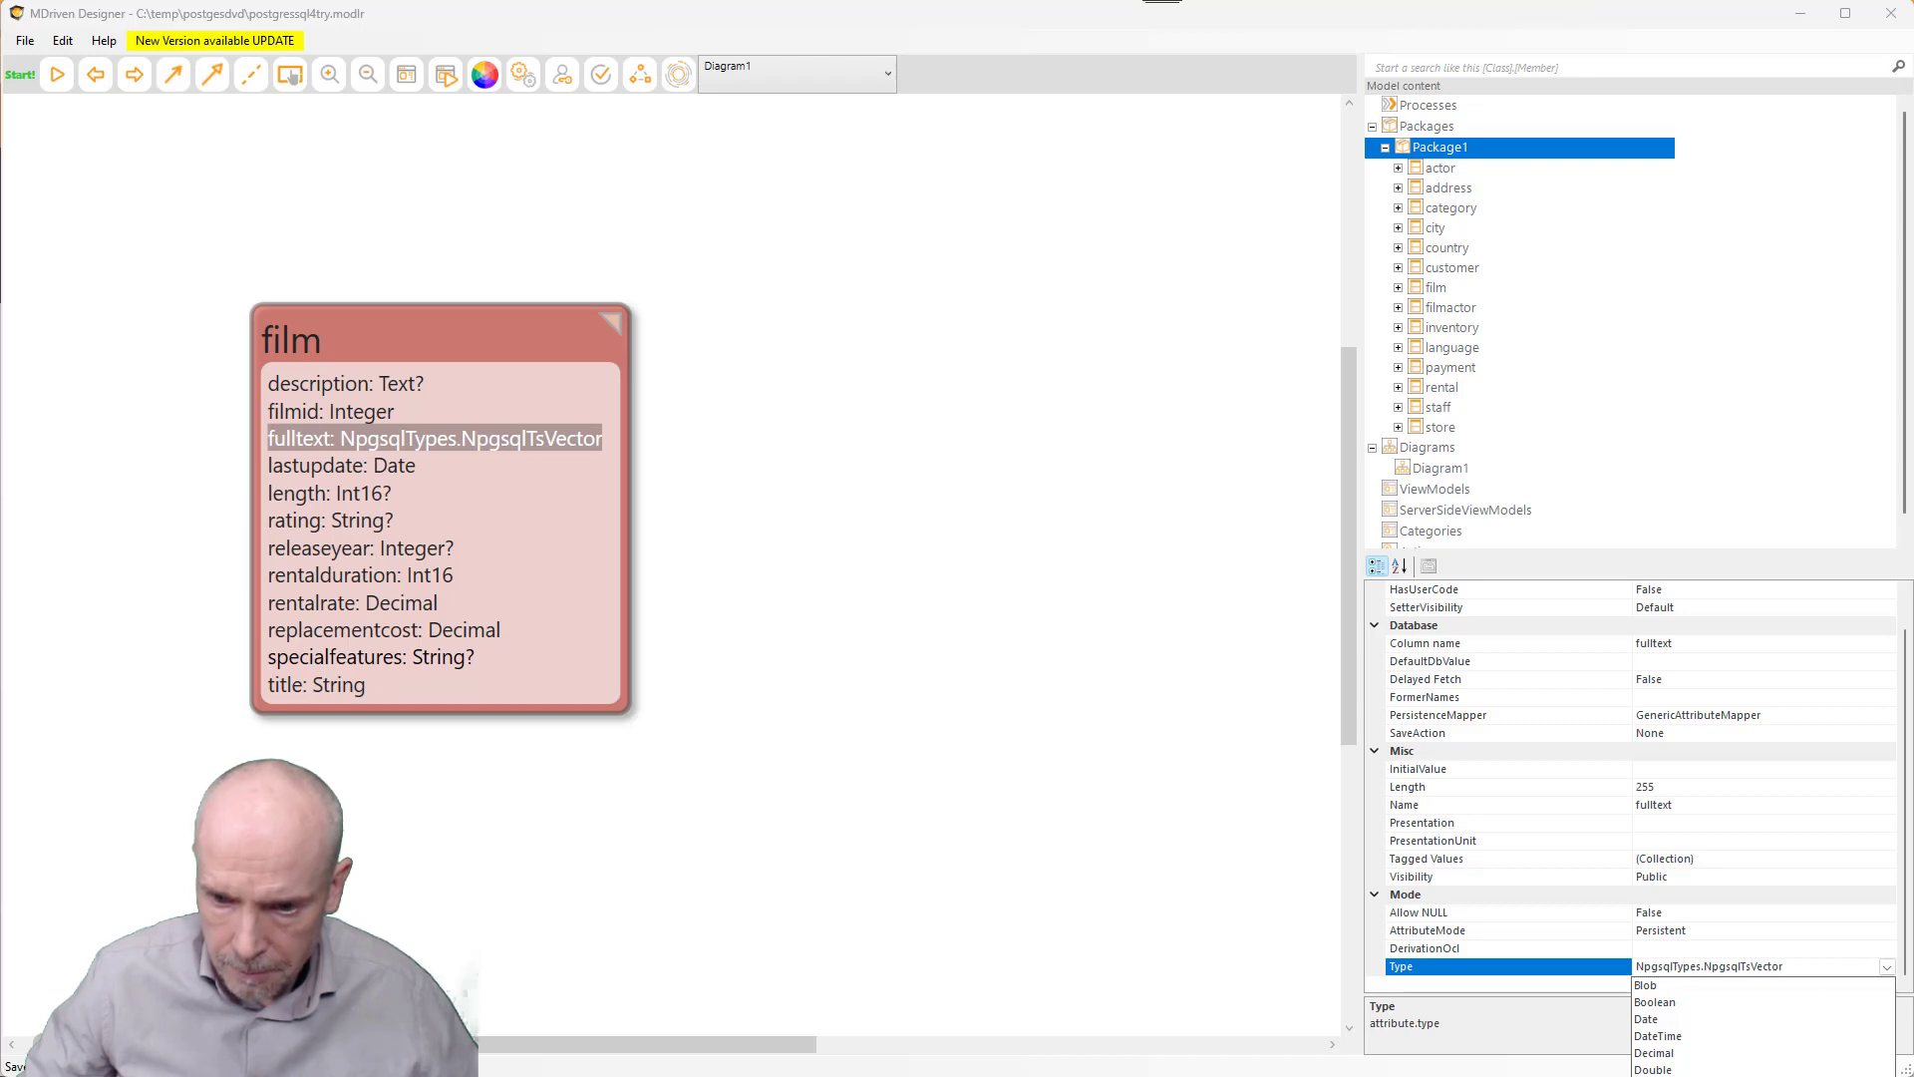
{"action": "left_click", "coordinate": [1729, 1075]}
- Reset fulltext's persistence mapper to <Default>, then view DVD2 in CloudForm's Local Servers
{"action": "left_click_drag", "start_coordinate": [1767, 716], "coordinate": [1453, 715]}
{"action": "key", "text": "Delete"}
{"action": "key", "text": "Return"}
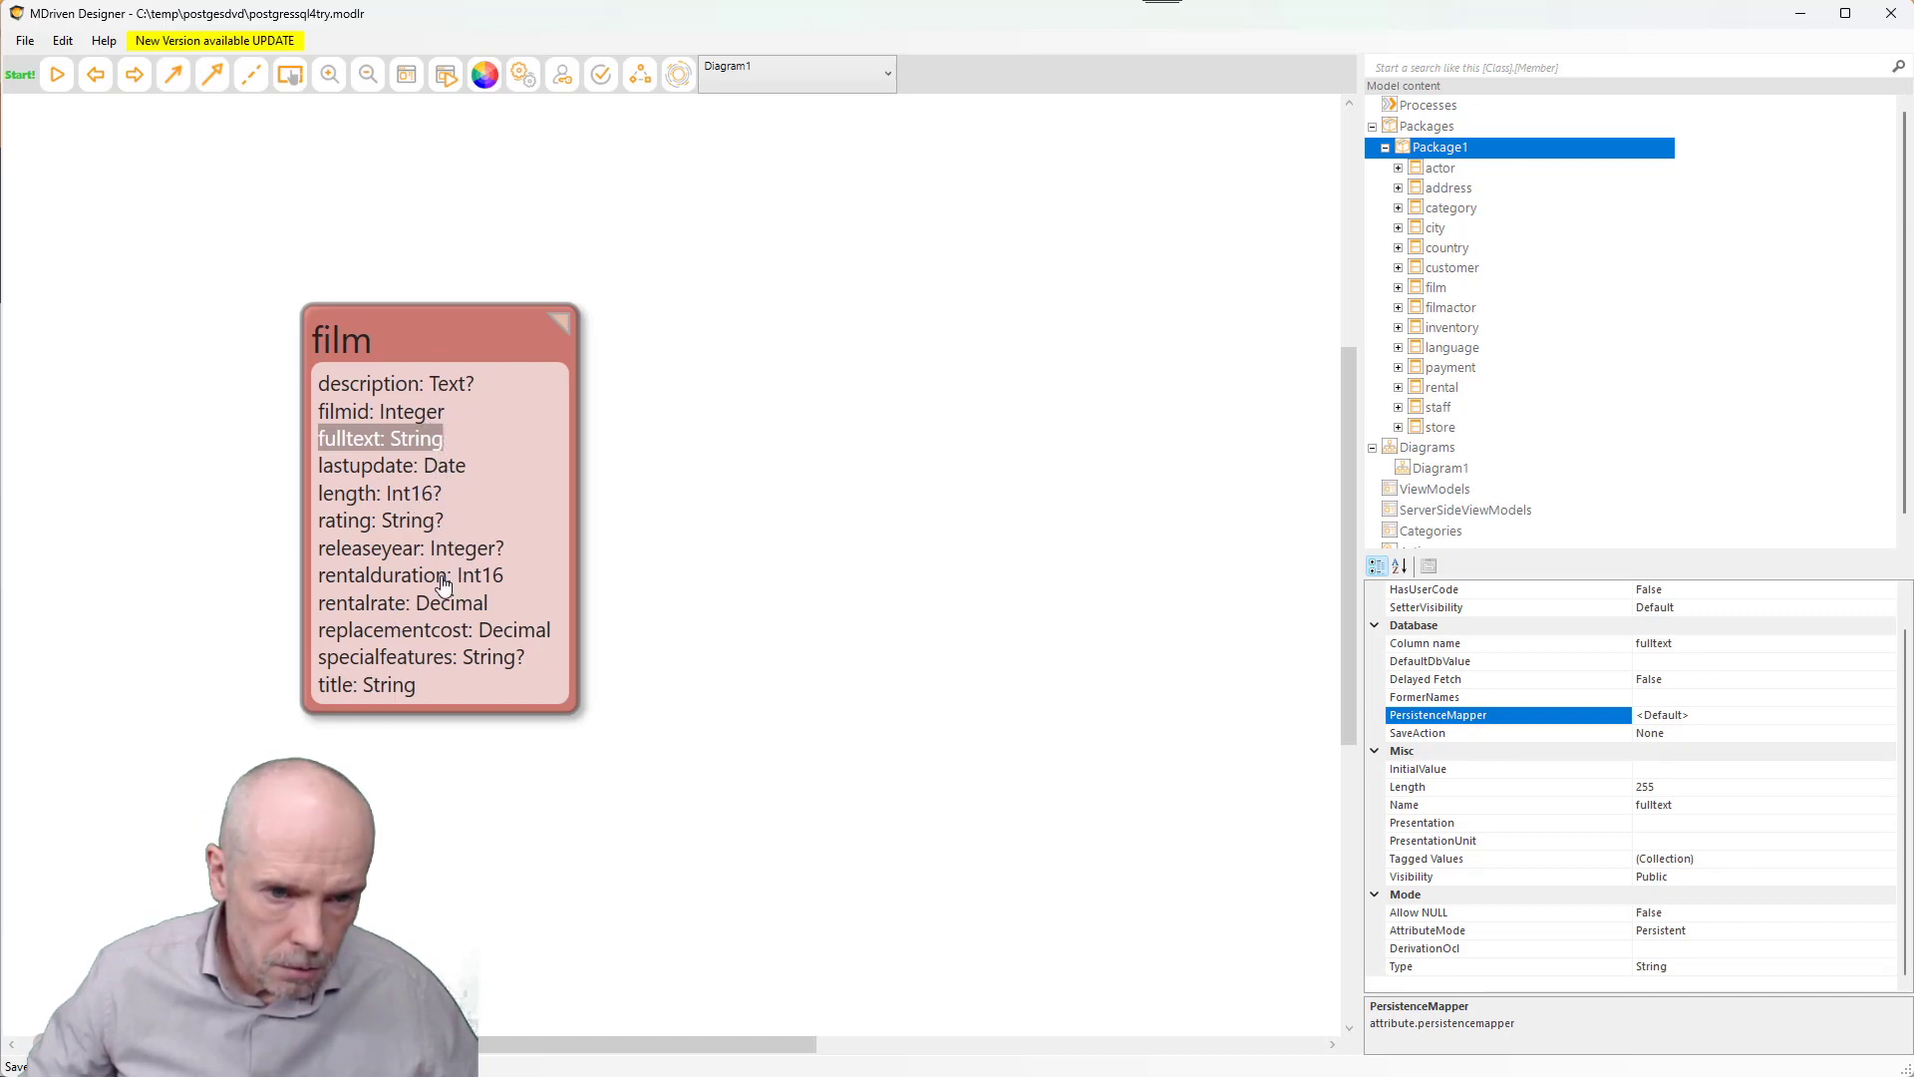
{"action": "left_click", "coordinate": [704, 641]}
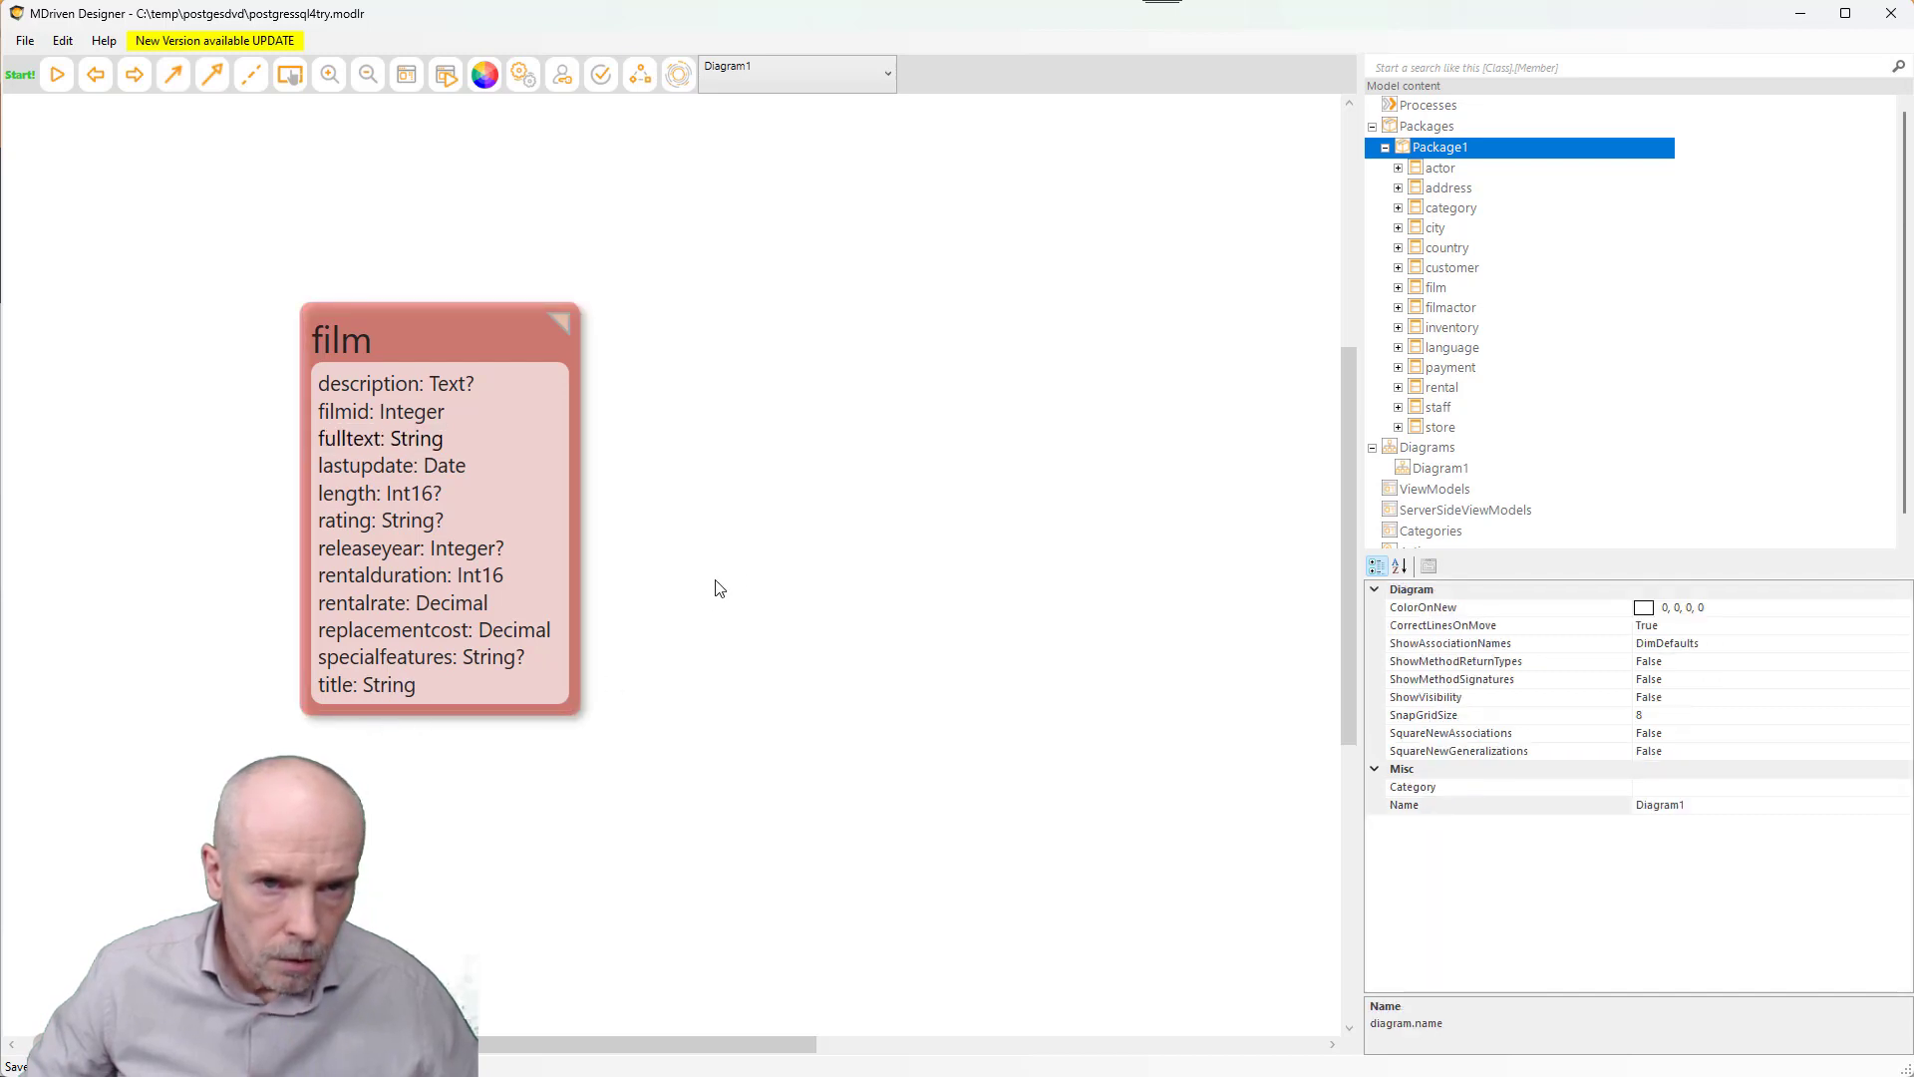
{"action": "left_click", "coordinate": [692, 84]}
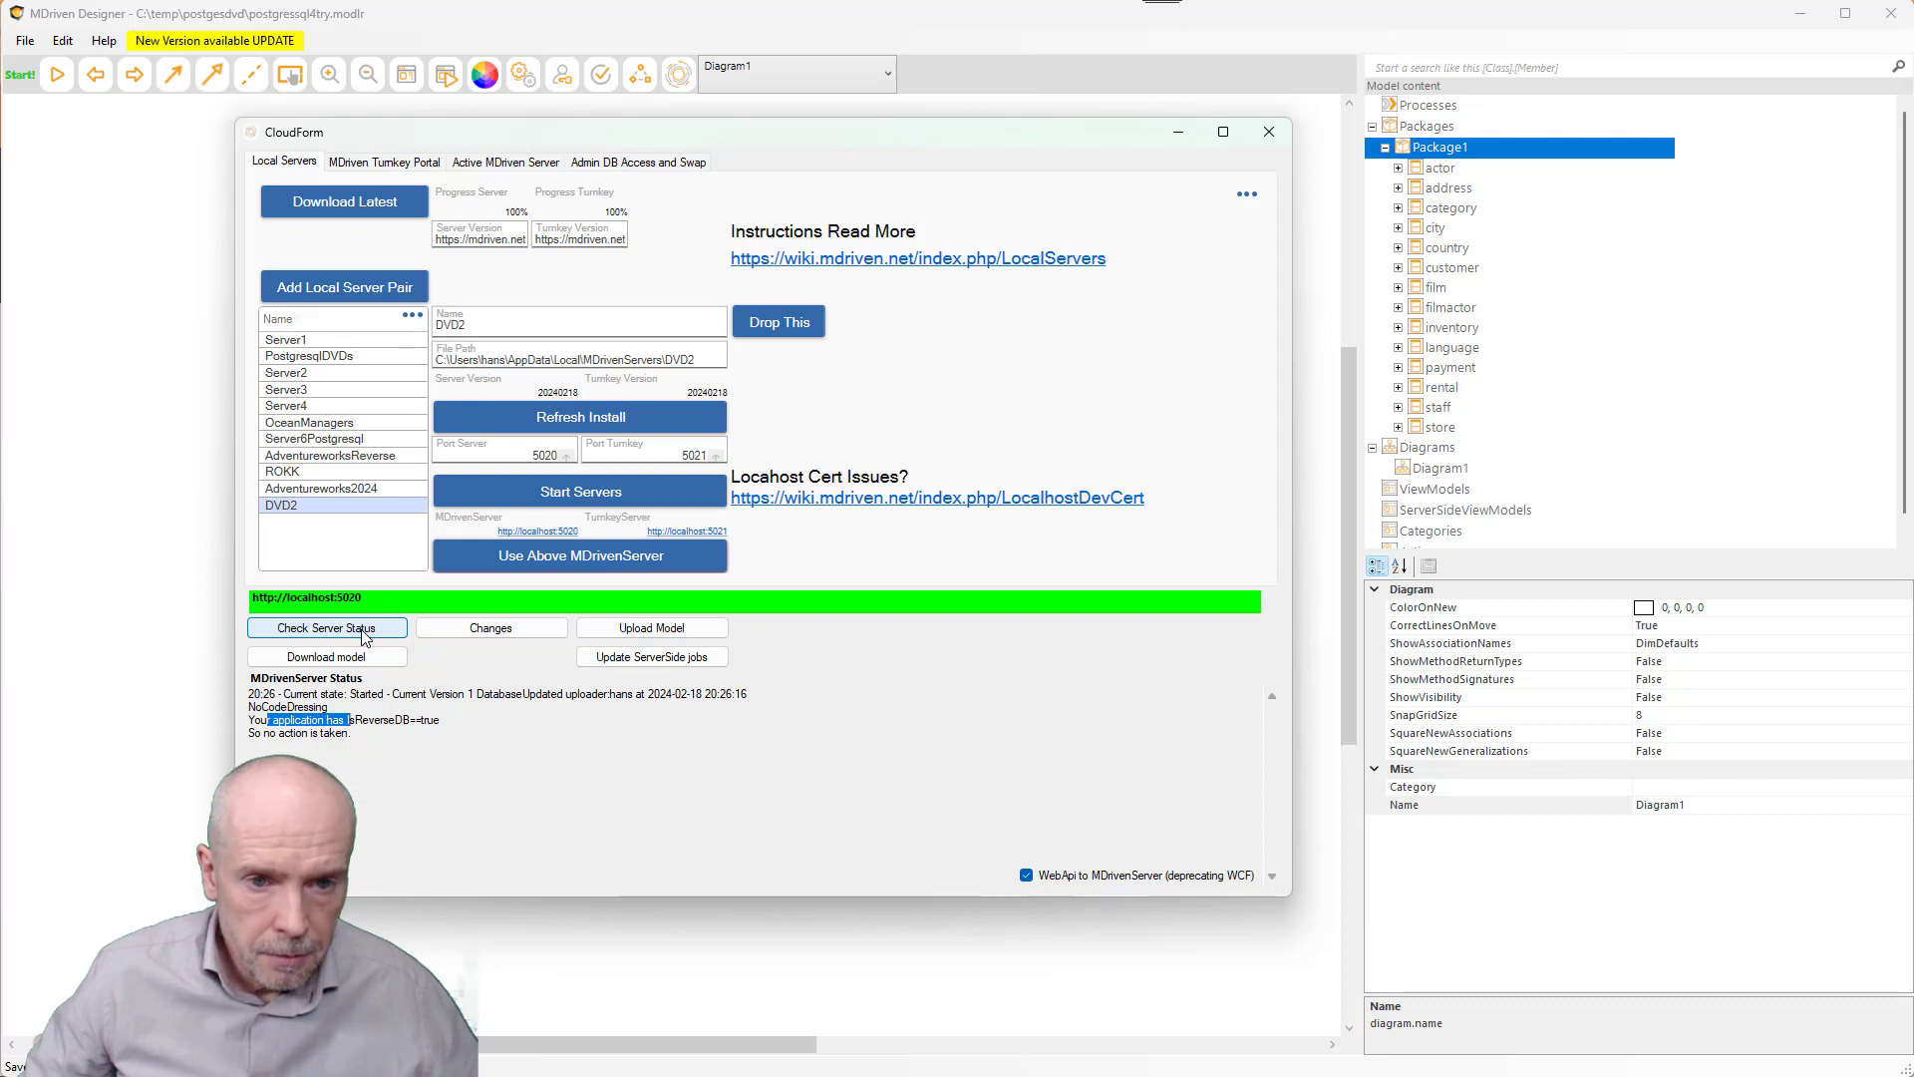
- Upload the model to DVD2 and check its status: Version 2, warnings on fulltext and special_features
{"action": "left_click", "coordinate": [695, 630]}
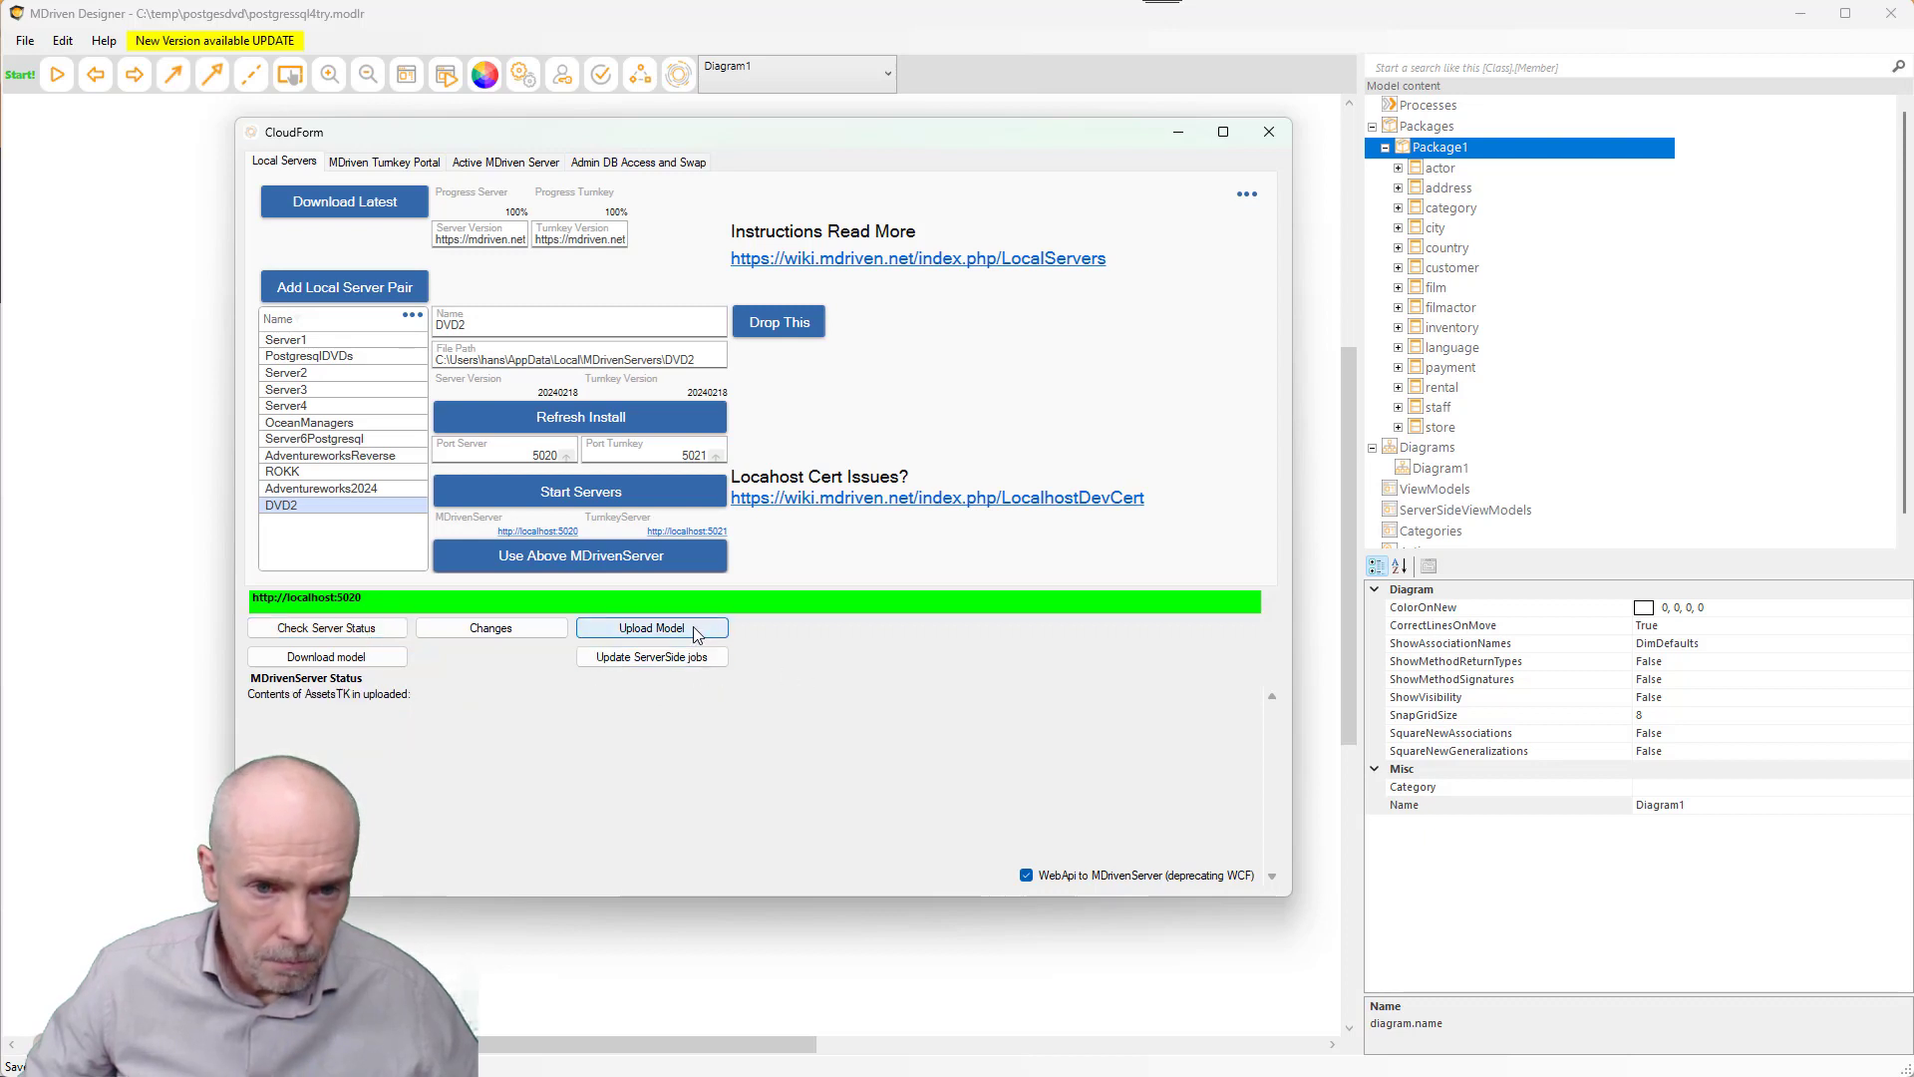
{"action": "left_click", "coordinate": [365, 630]}
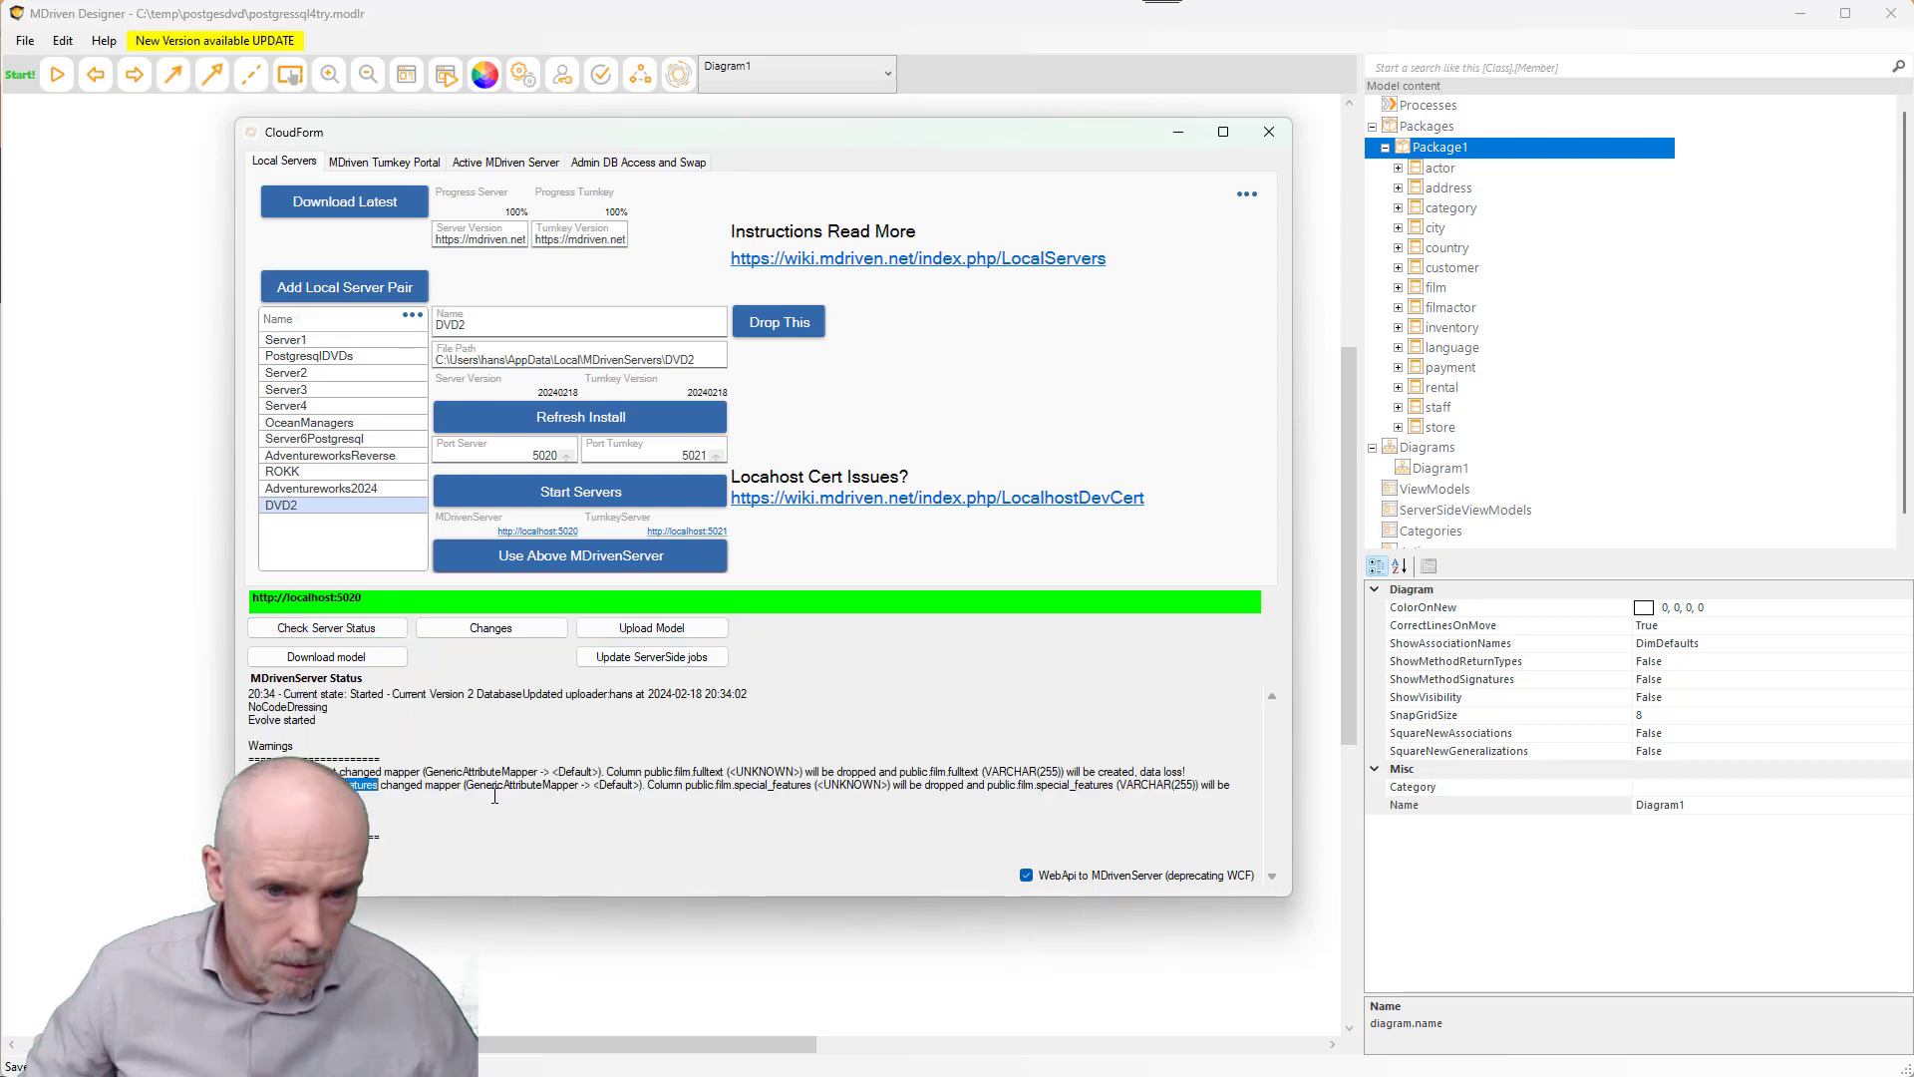
{"action": "triple_click", "coordinate": [640, 785]}
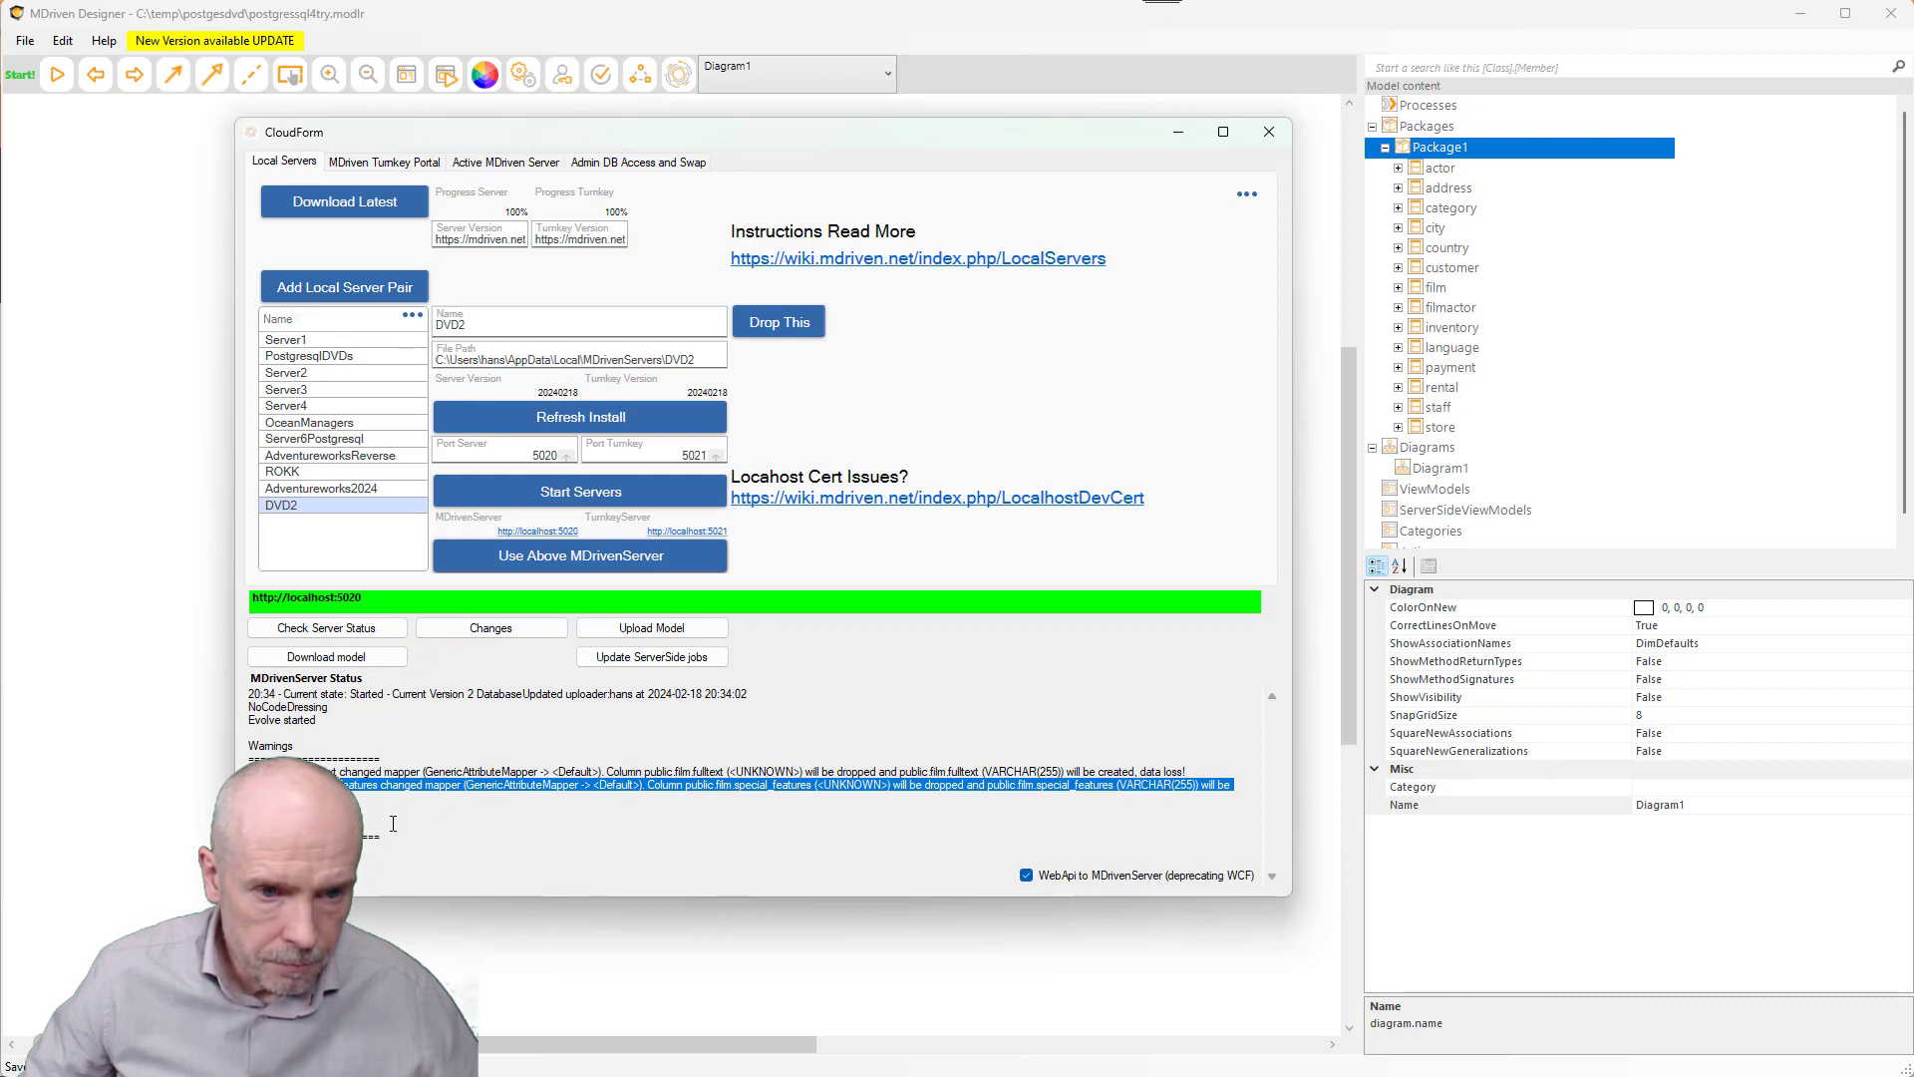
{"action": "left_click", "coordinate": [419, 773]}
{"action": "left_click_drag", "start_coordinate": [438, 774], "coordinate": [638, 771]}
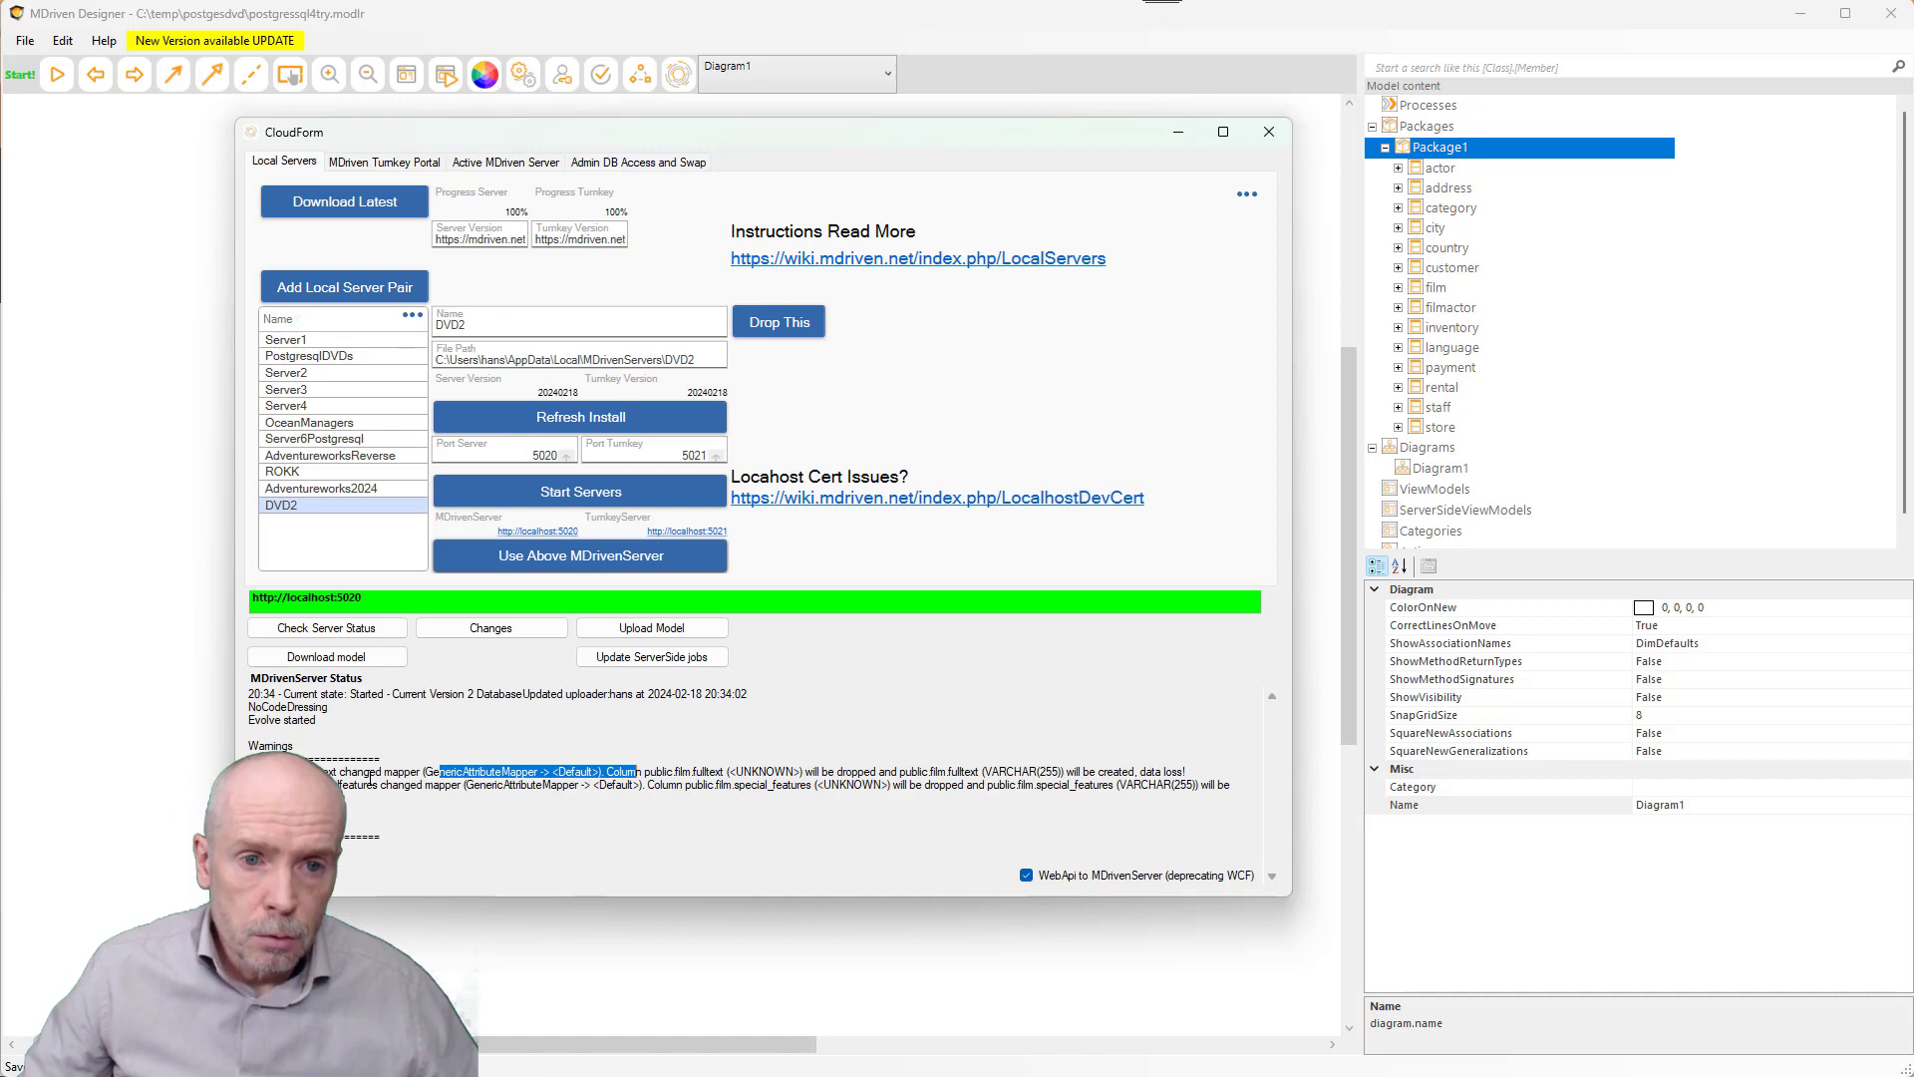
{"action": "key", "text": "alt+Tab"}
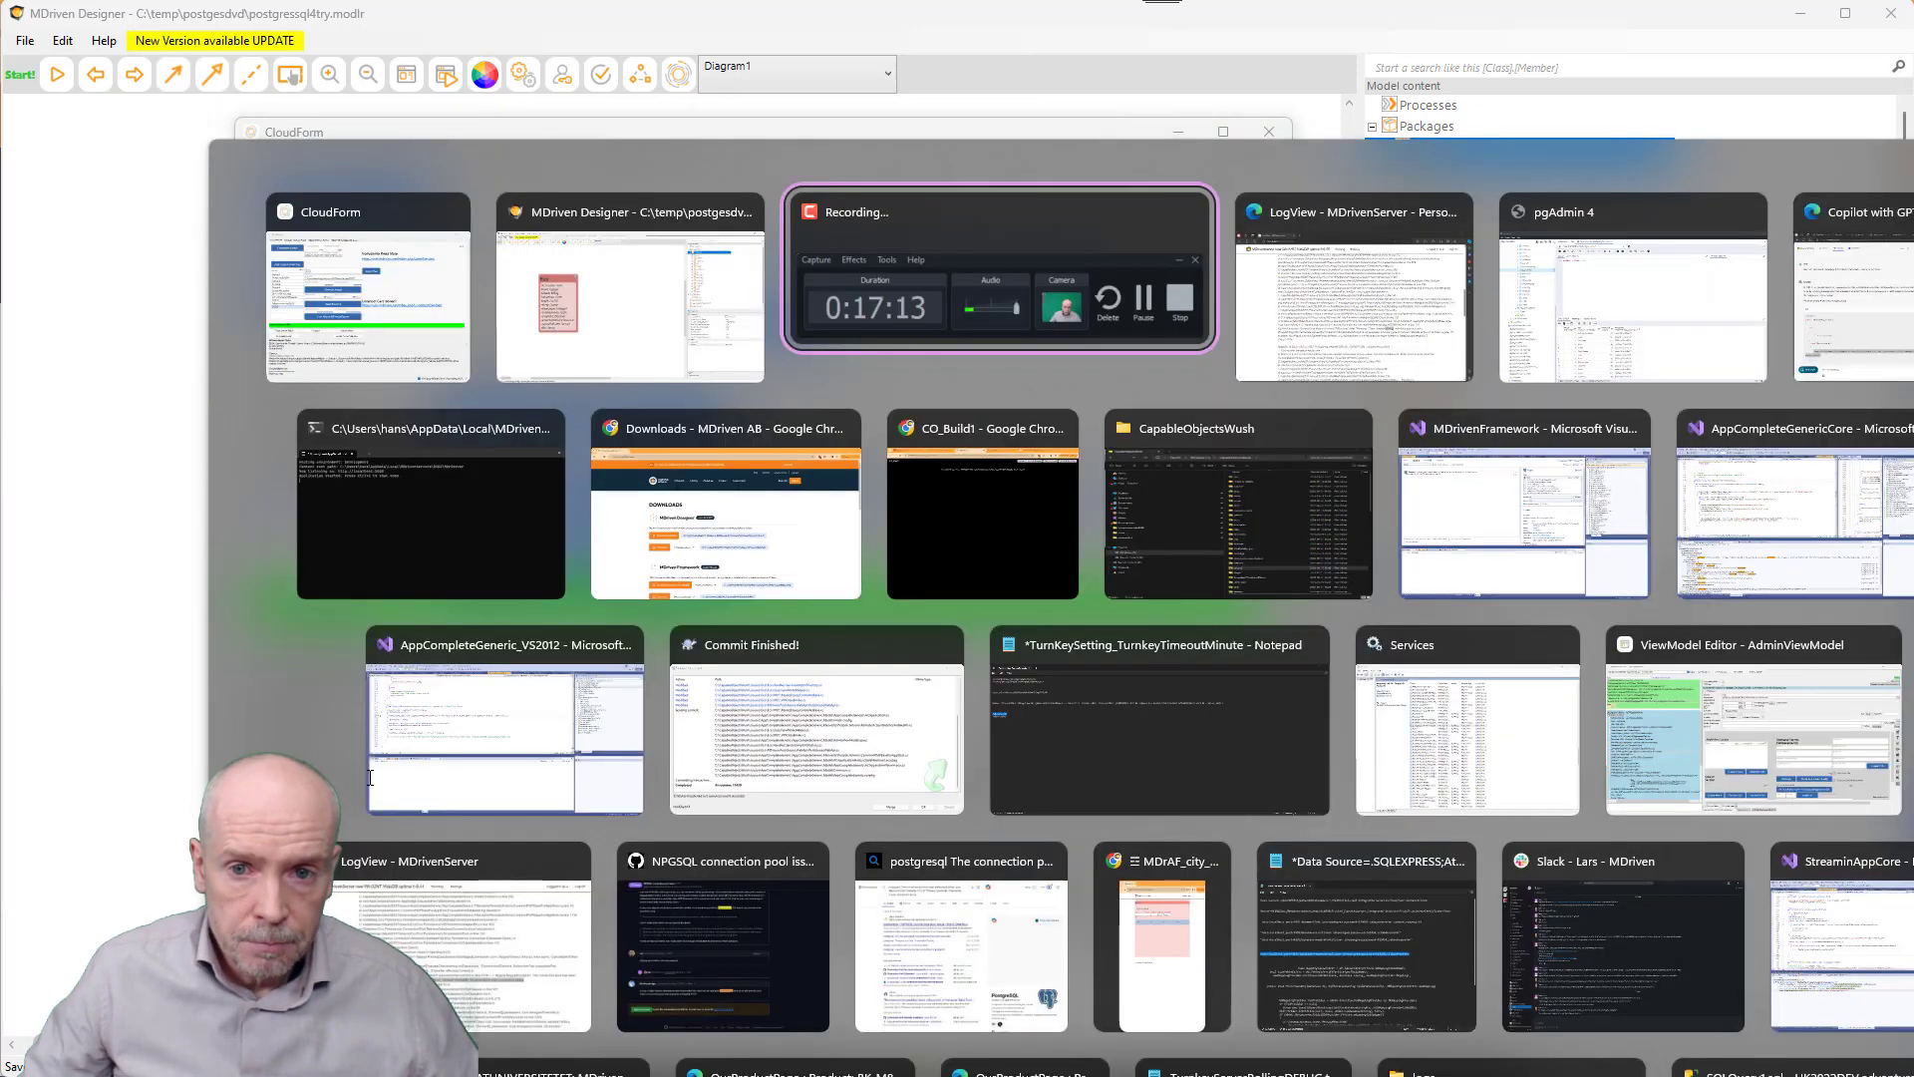
- Back in MDrivenServer, open Running > Admin and show the DatabaseUpdated2 version details
{"action": "key", "text": "alt+Tab"}
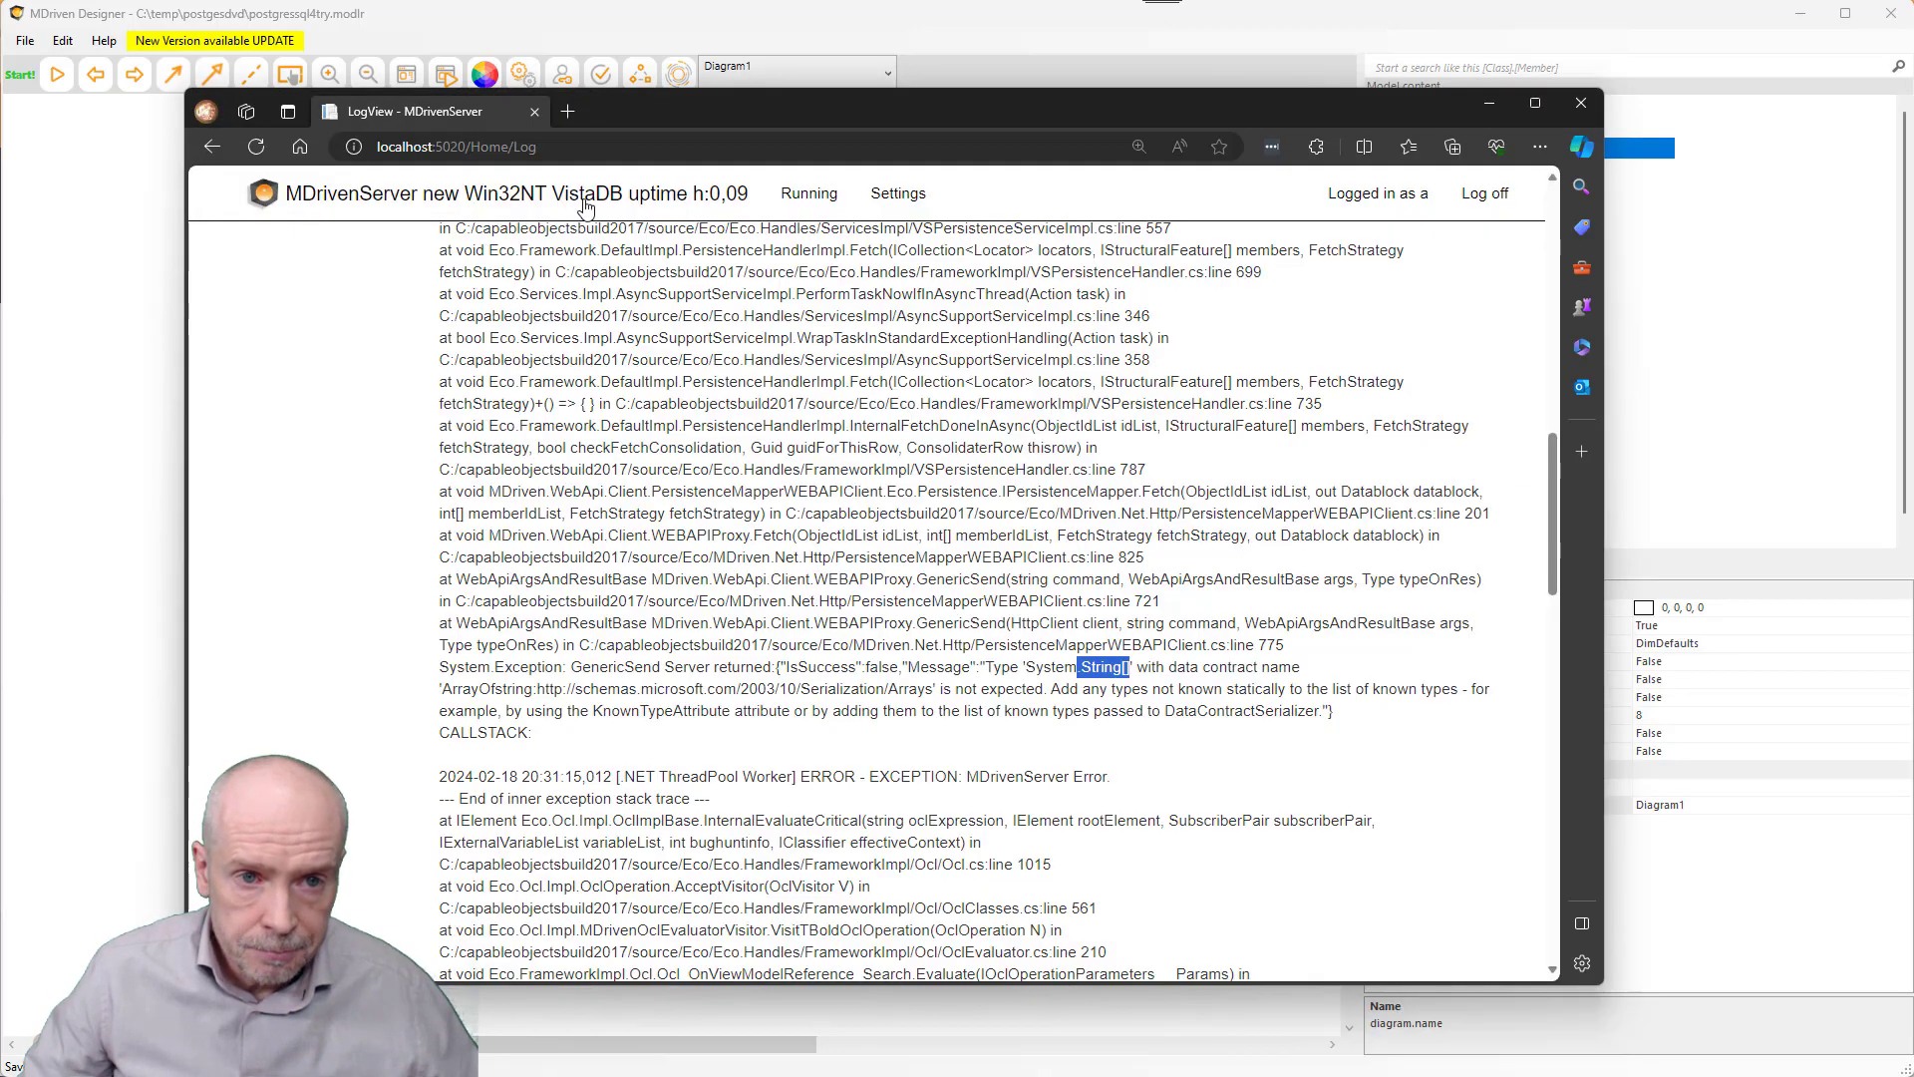
{"action": "left_click", "coordinate": [586, 207]}
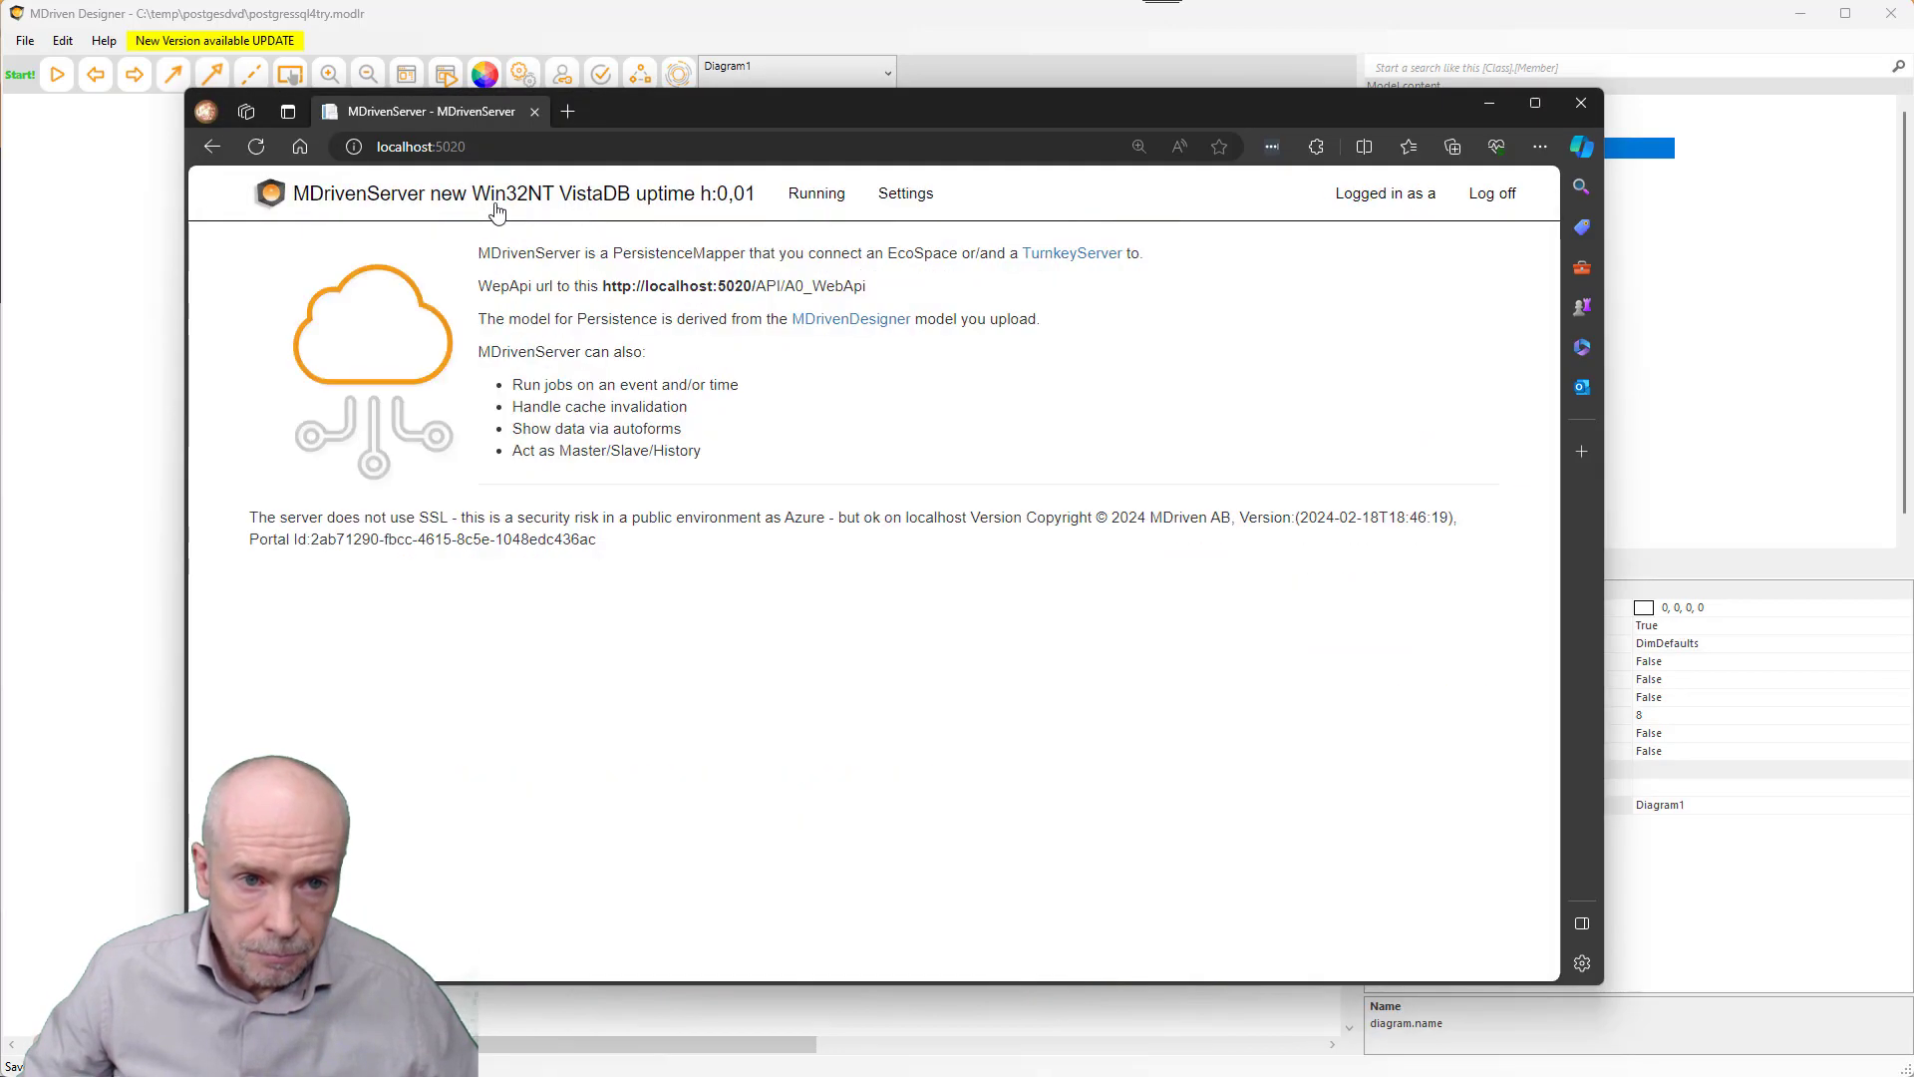
{"action": "left_click", "coordinate": [803, 212]}
{"action": "left_click", "coordinate": [803, 237]}
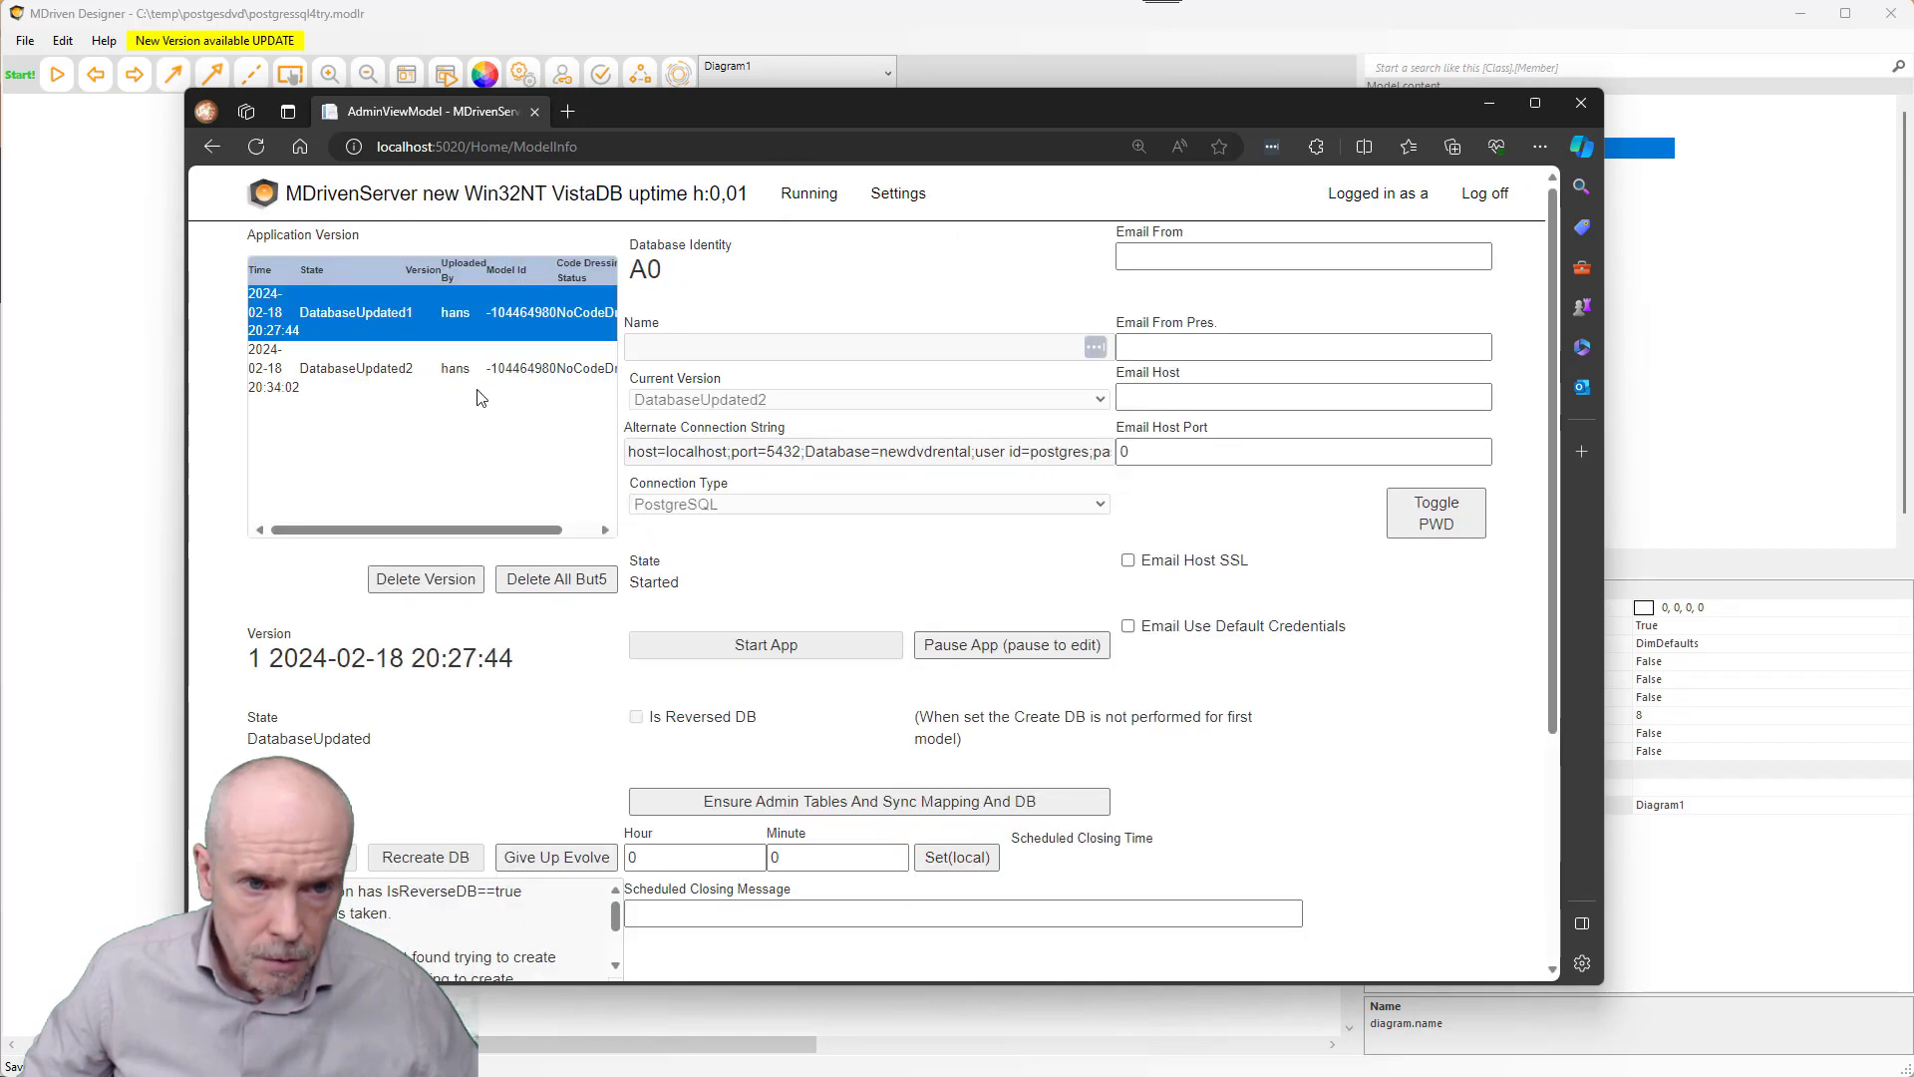
{"action": "left_click", "coordinate": [350, 369]}
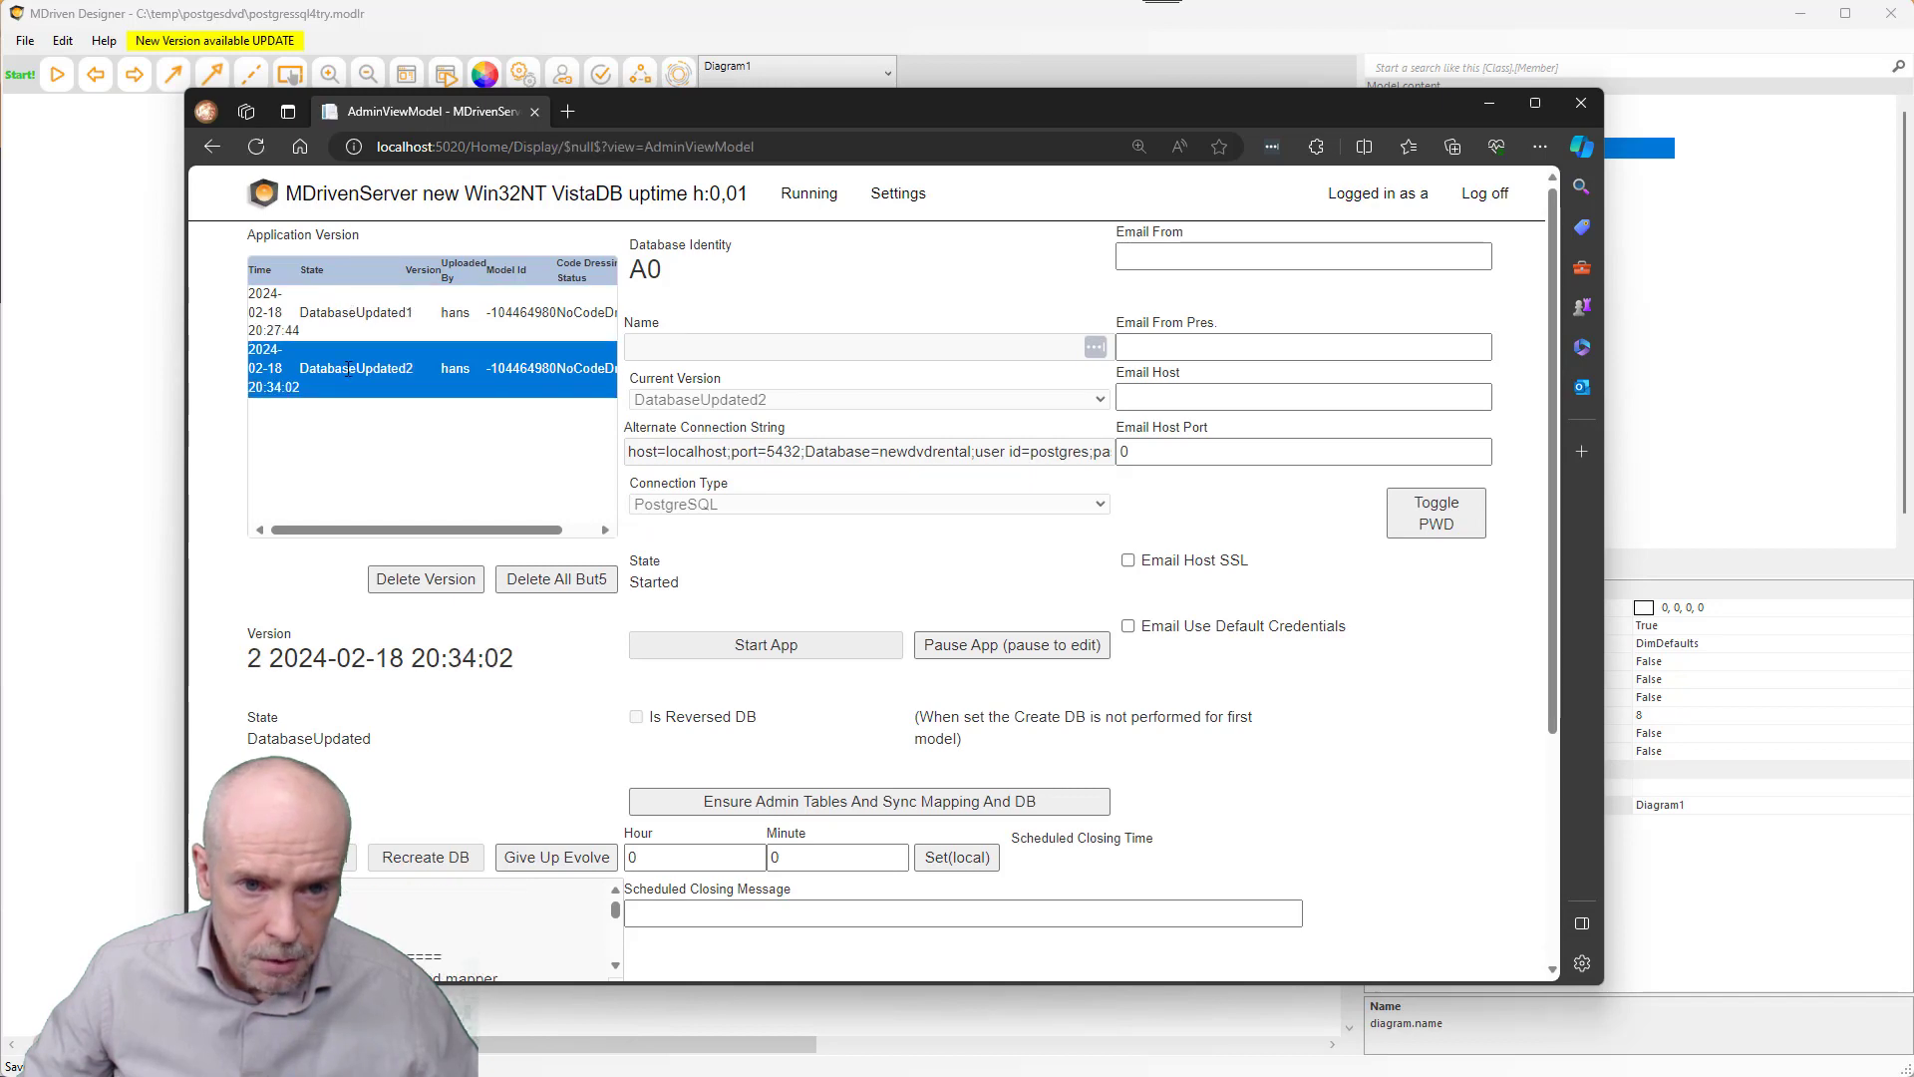
{"action": "scroll", "coordinate": [354, 722], "scroll_direction": "down", "scroll_amount": 3}
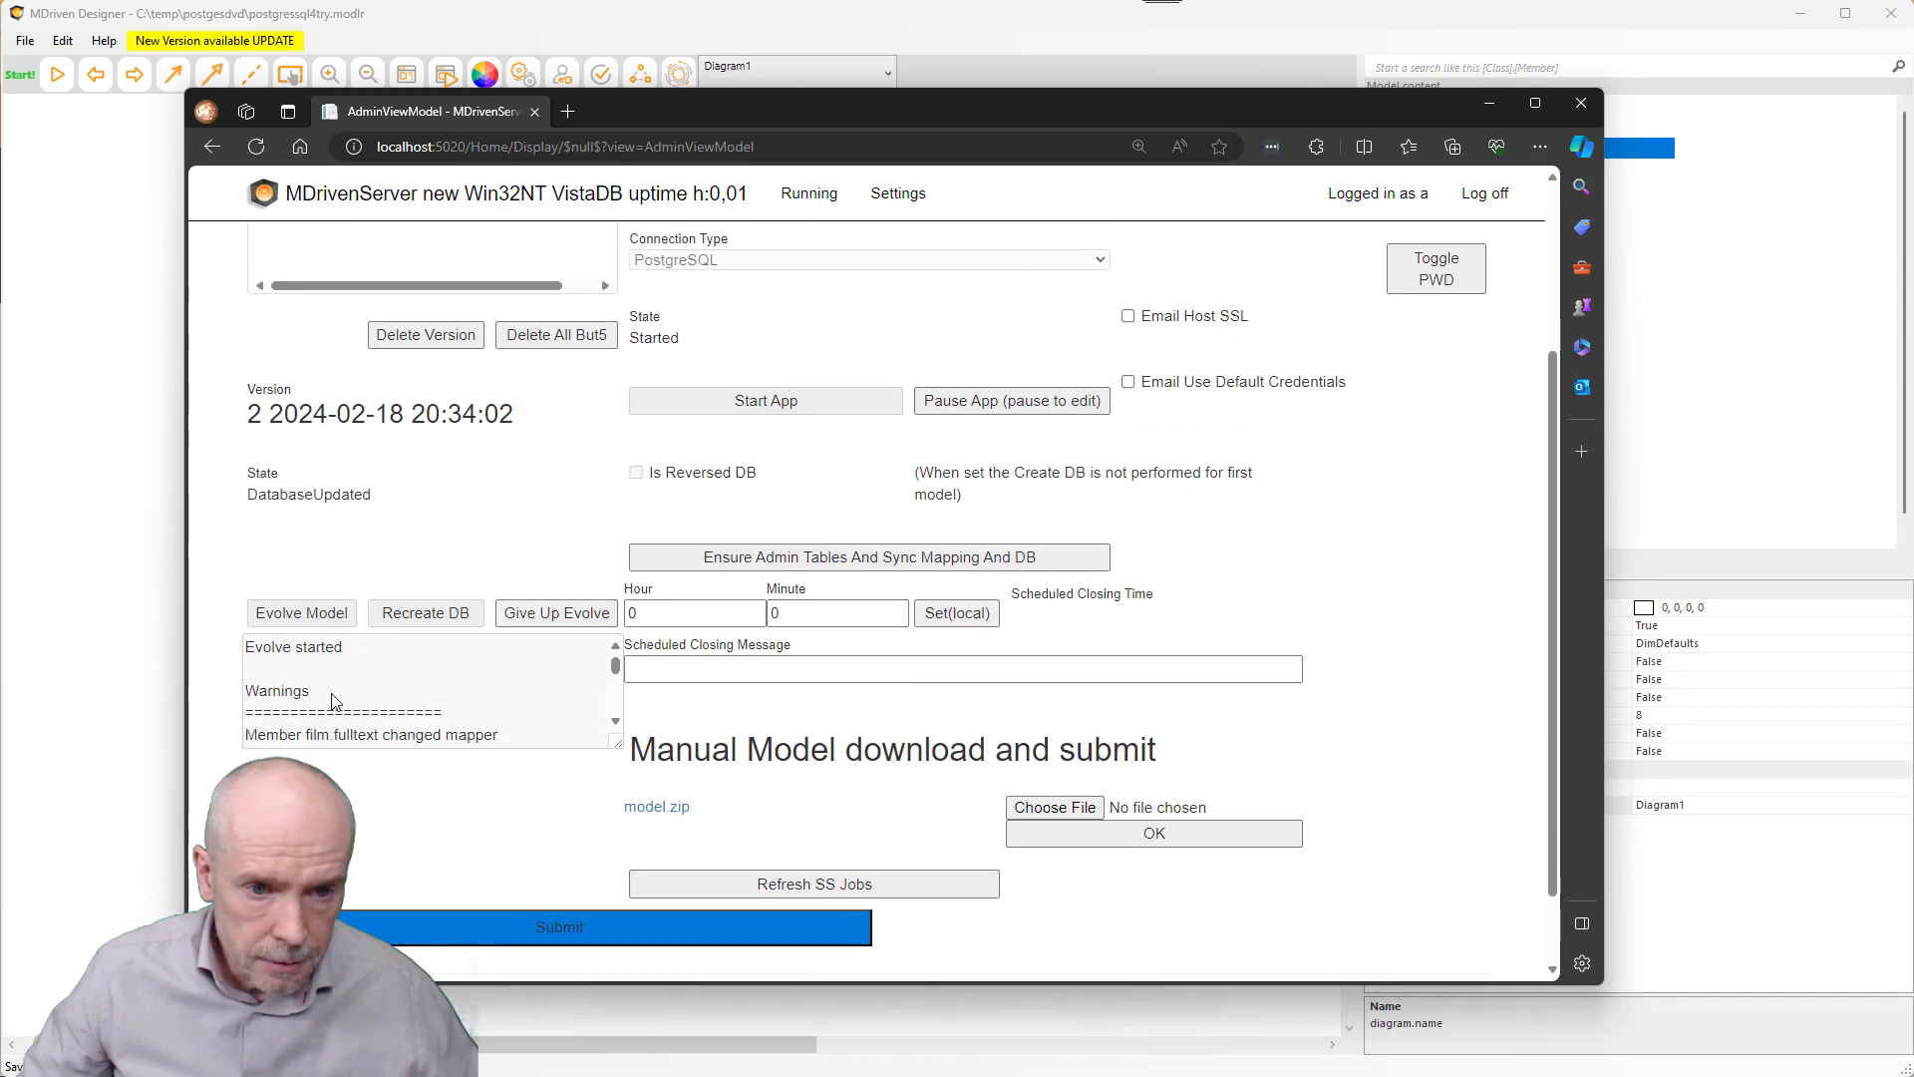
- Confirm the Evolve success log entry, then return to the Data in A0 seekers page
{"action": "left_click", "coordinate": [617, 695]}
{"action": "left_click", "coordinate": [617, 695]}
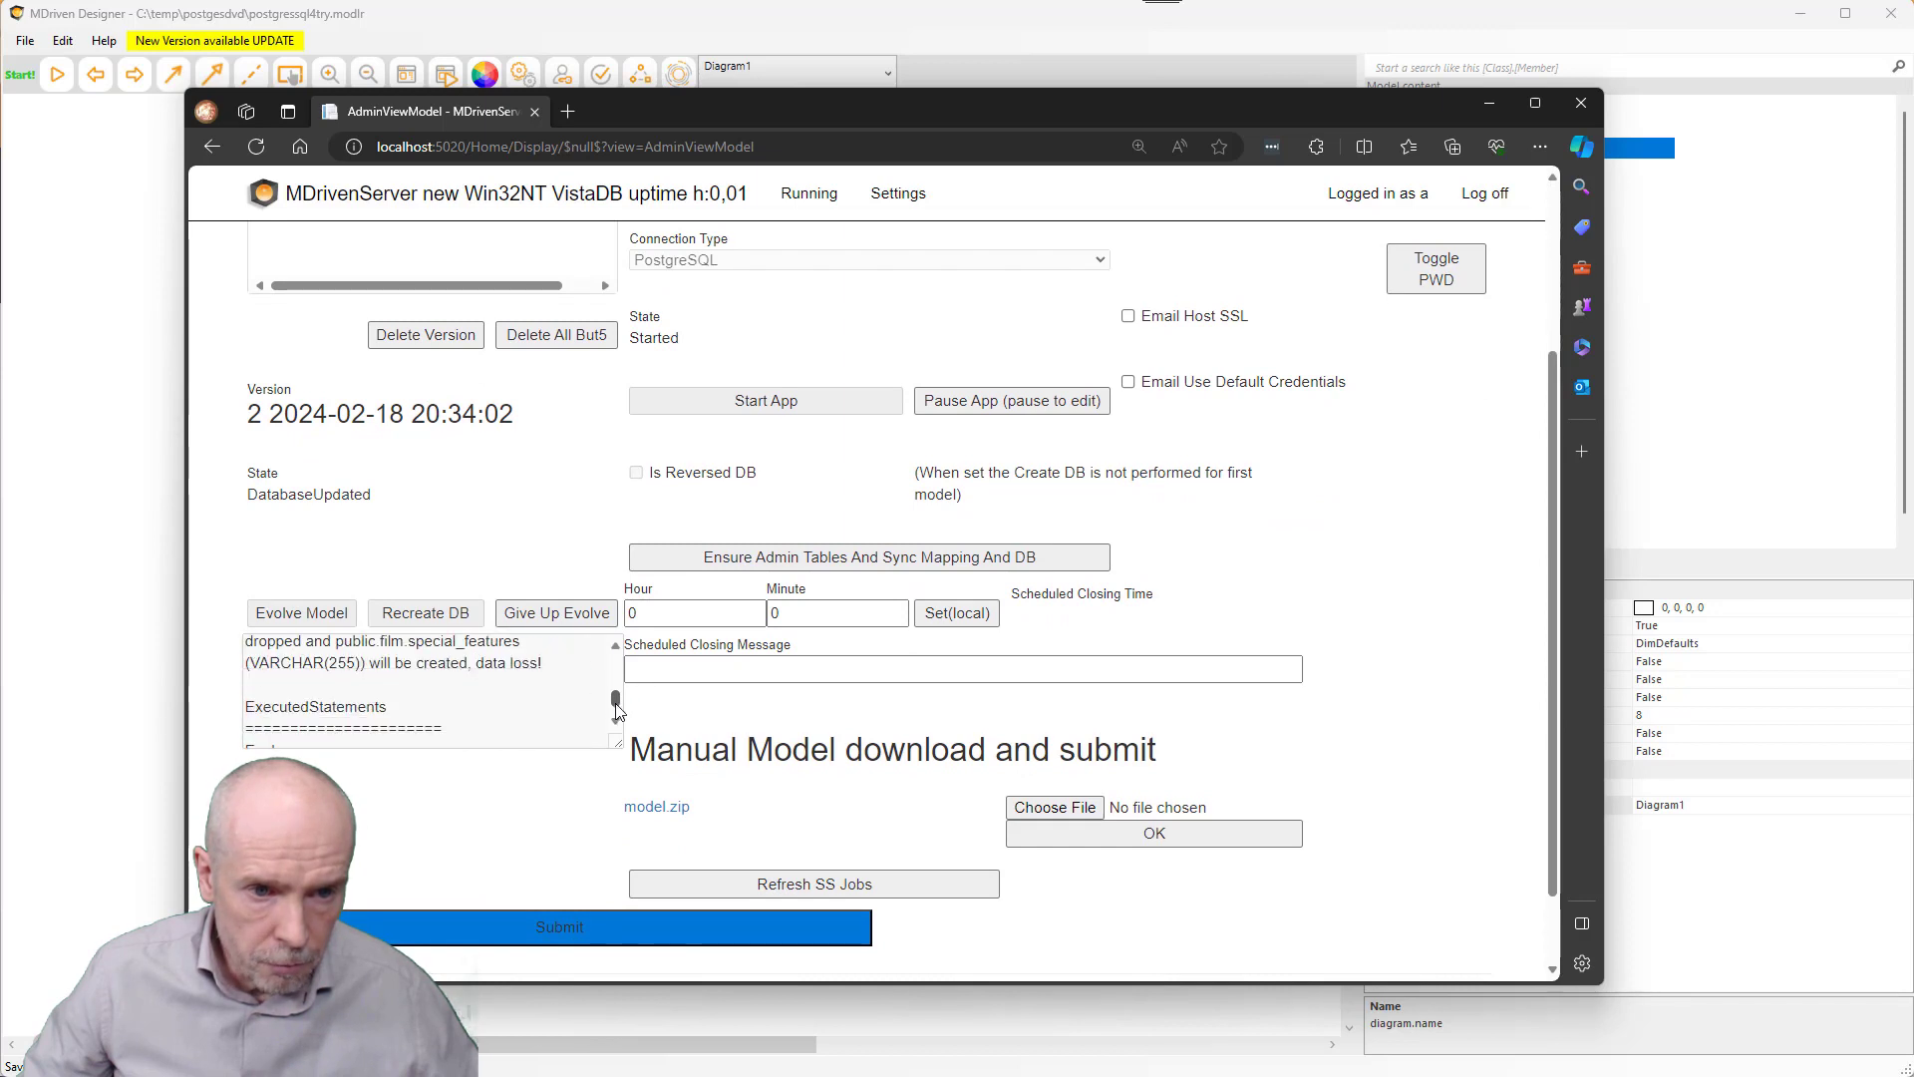
{"action": "left_click_drag", "start_coordinate": [617, 705], "coordinate": [626, 721]}
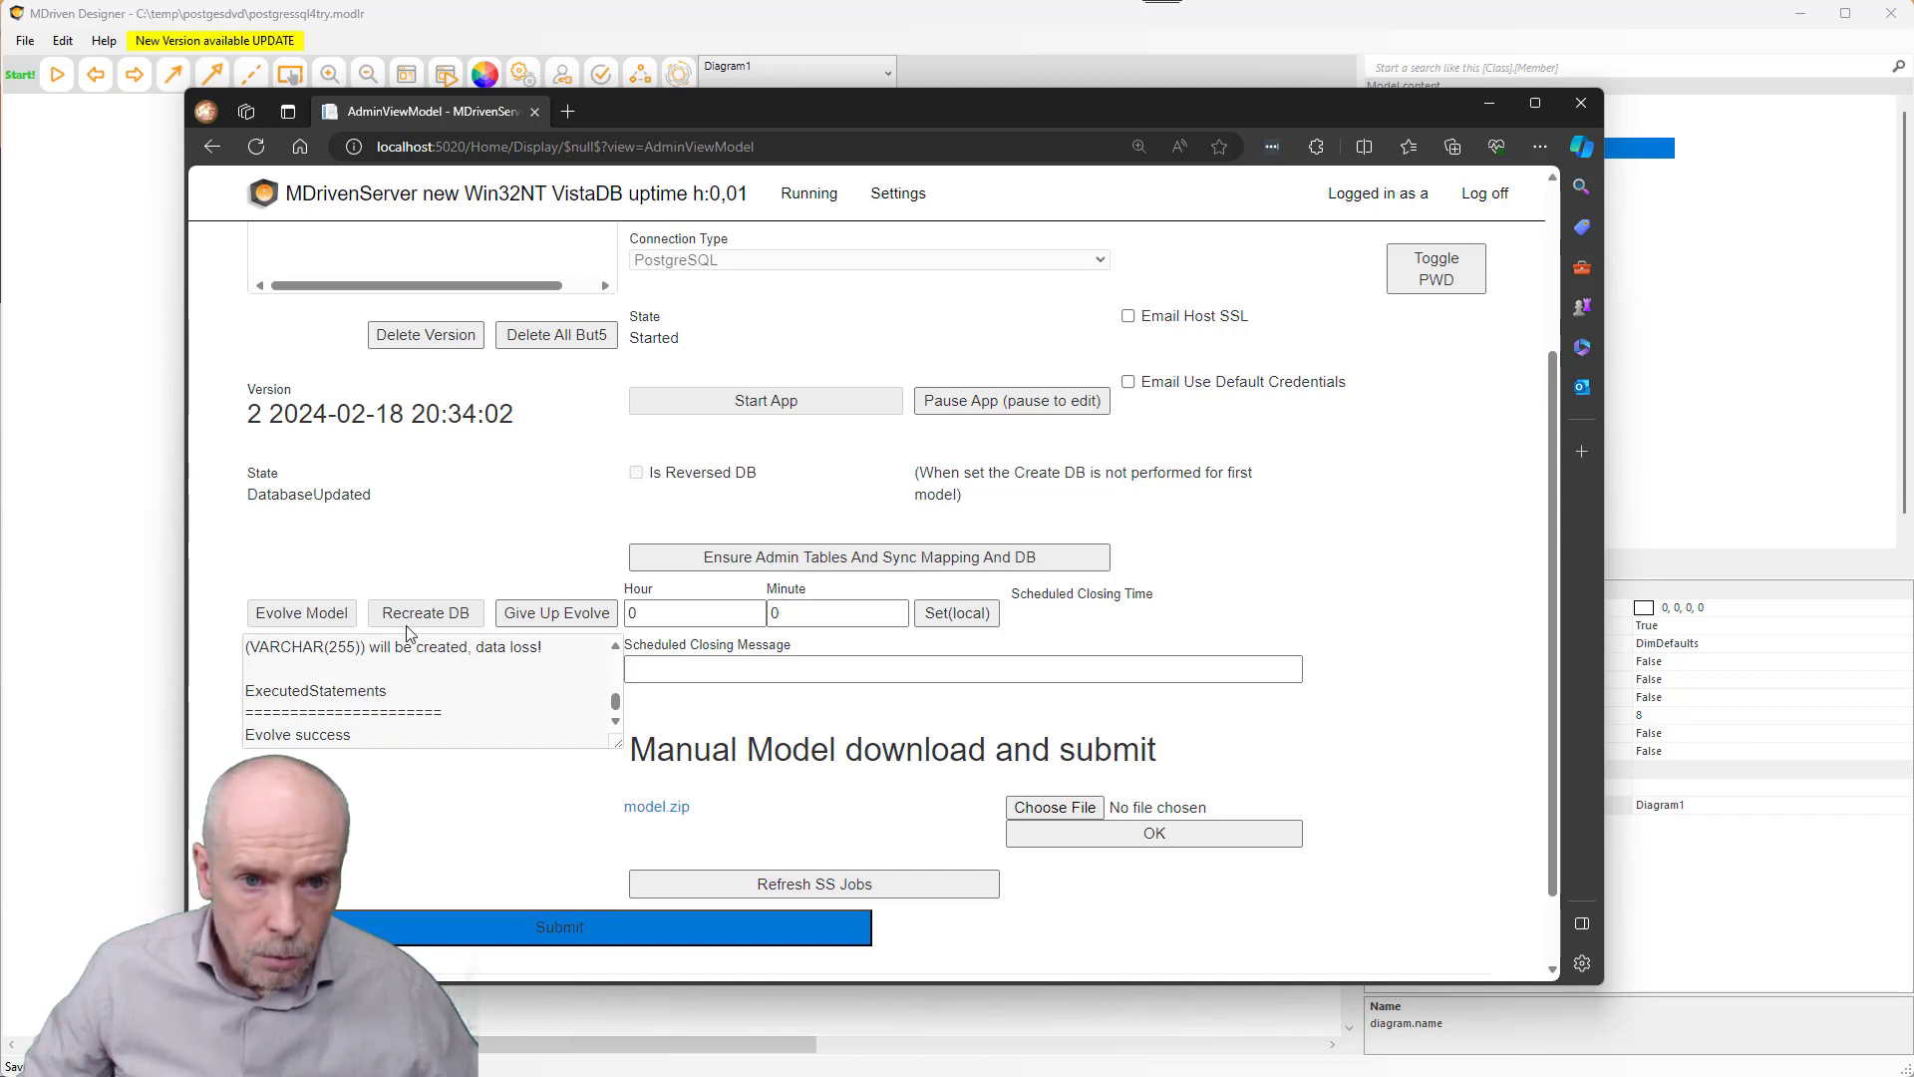
{"action": "scroll", "coordinate": [801, 324], "scroll_direction": "up", "scroll_amount": 3}
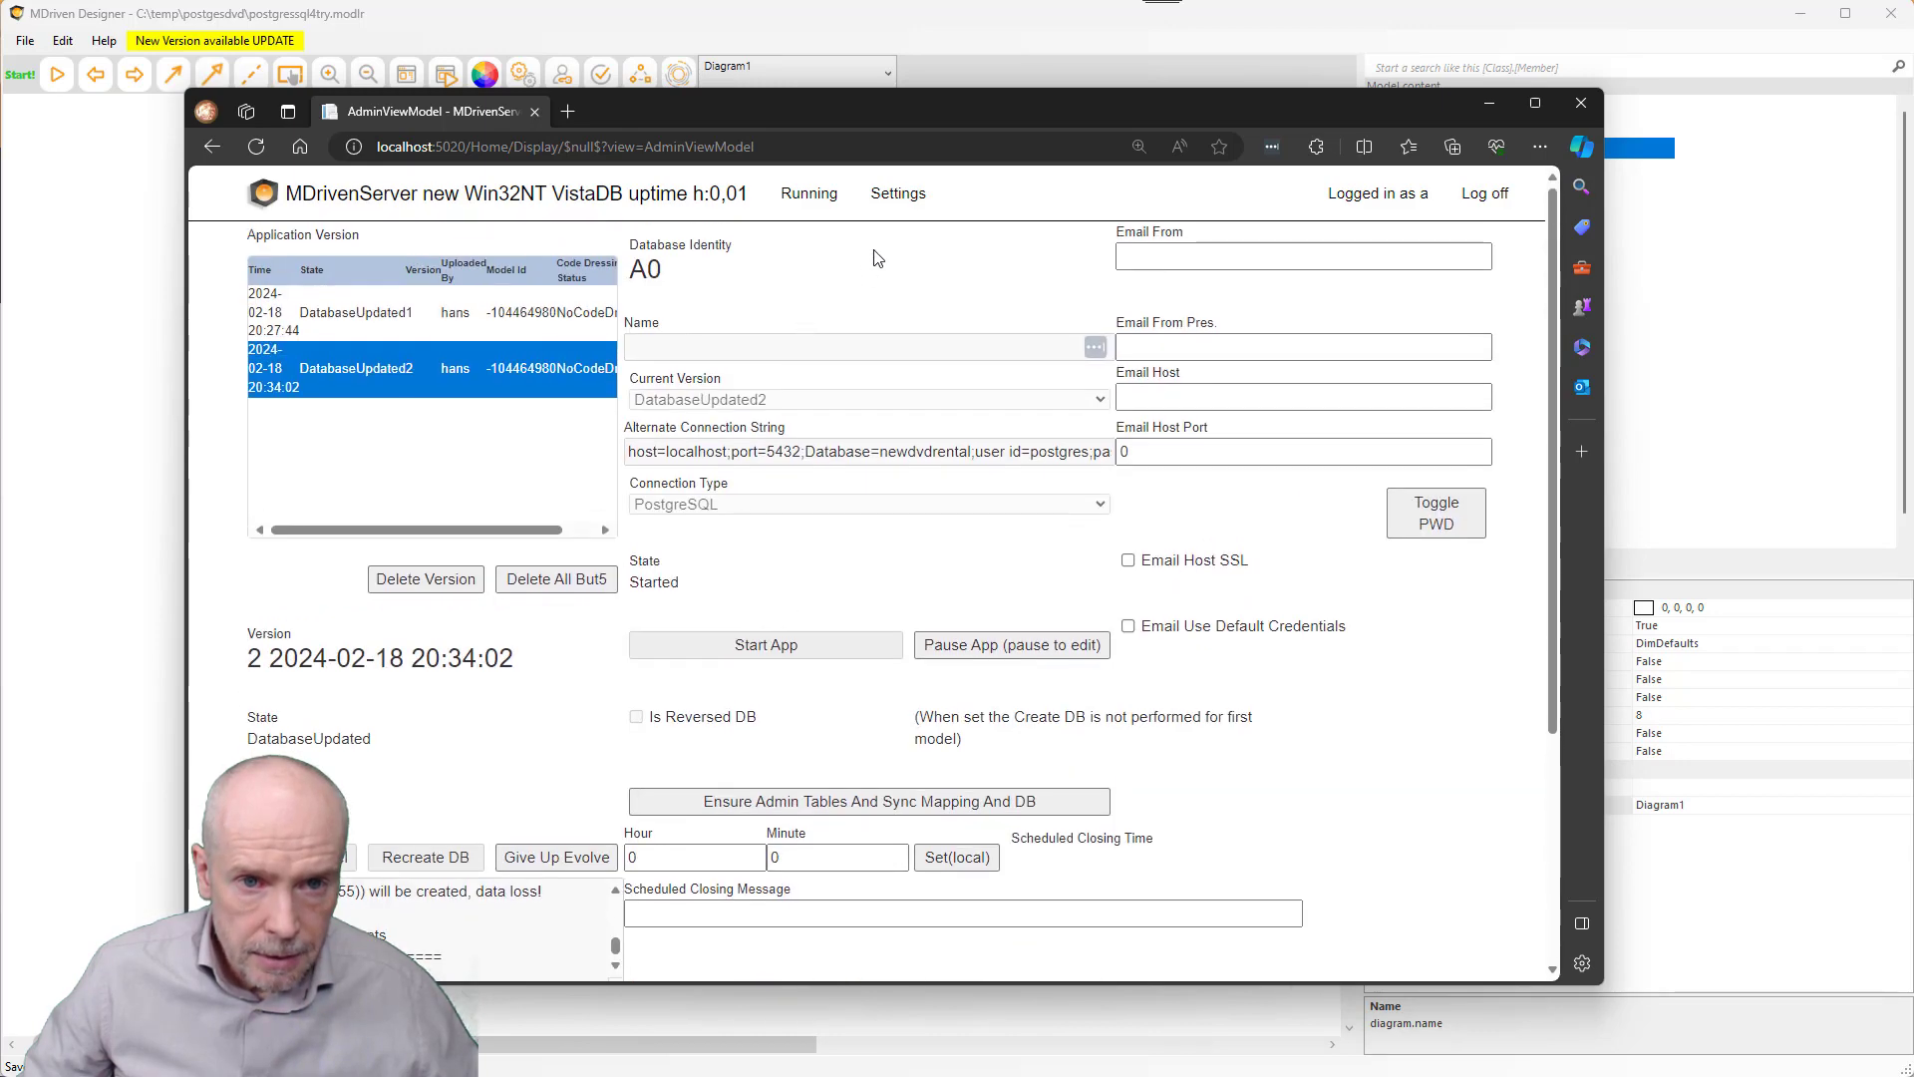
{"action": "left_click", "coordinate": [804, 203]}
{"action": "left_click", "coordinate": [811, 351]}
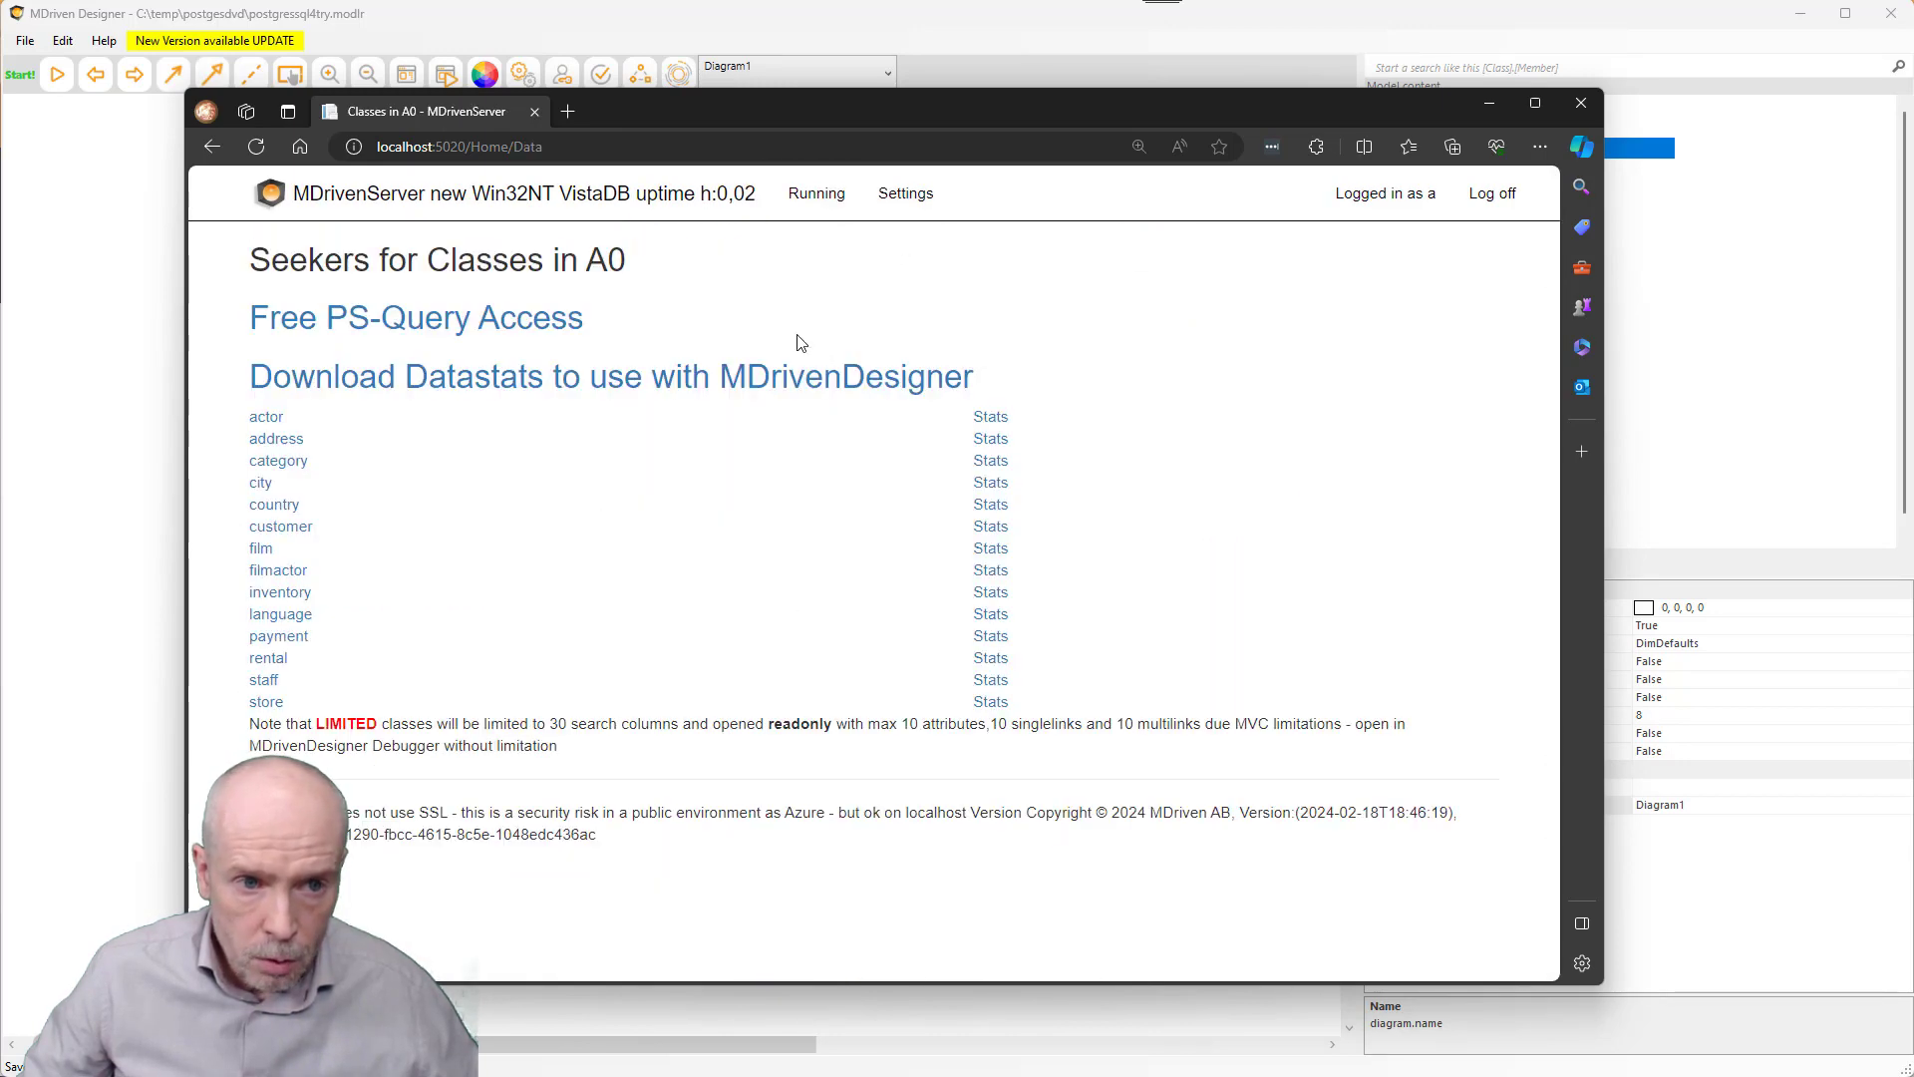
- Search all film records in MDrivenServer to confirm they load, then return to the class list
{"action": "left_click", "coordinate": [263, 552]}
{"action": "left_click", "coordinate": [303, 325]}
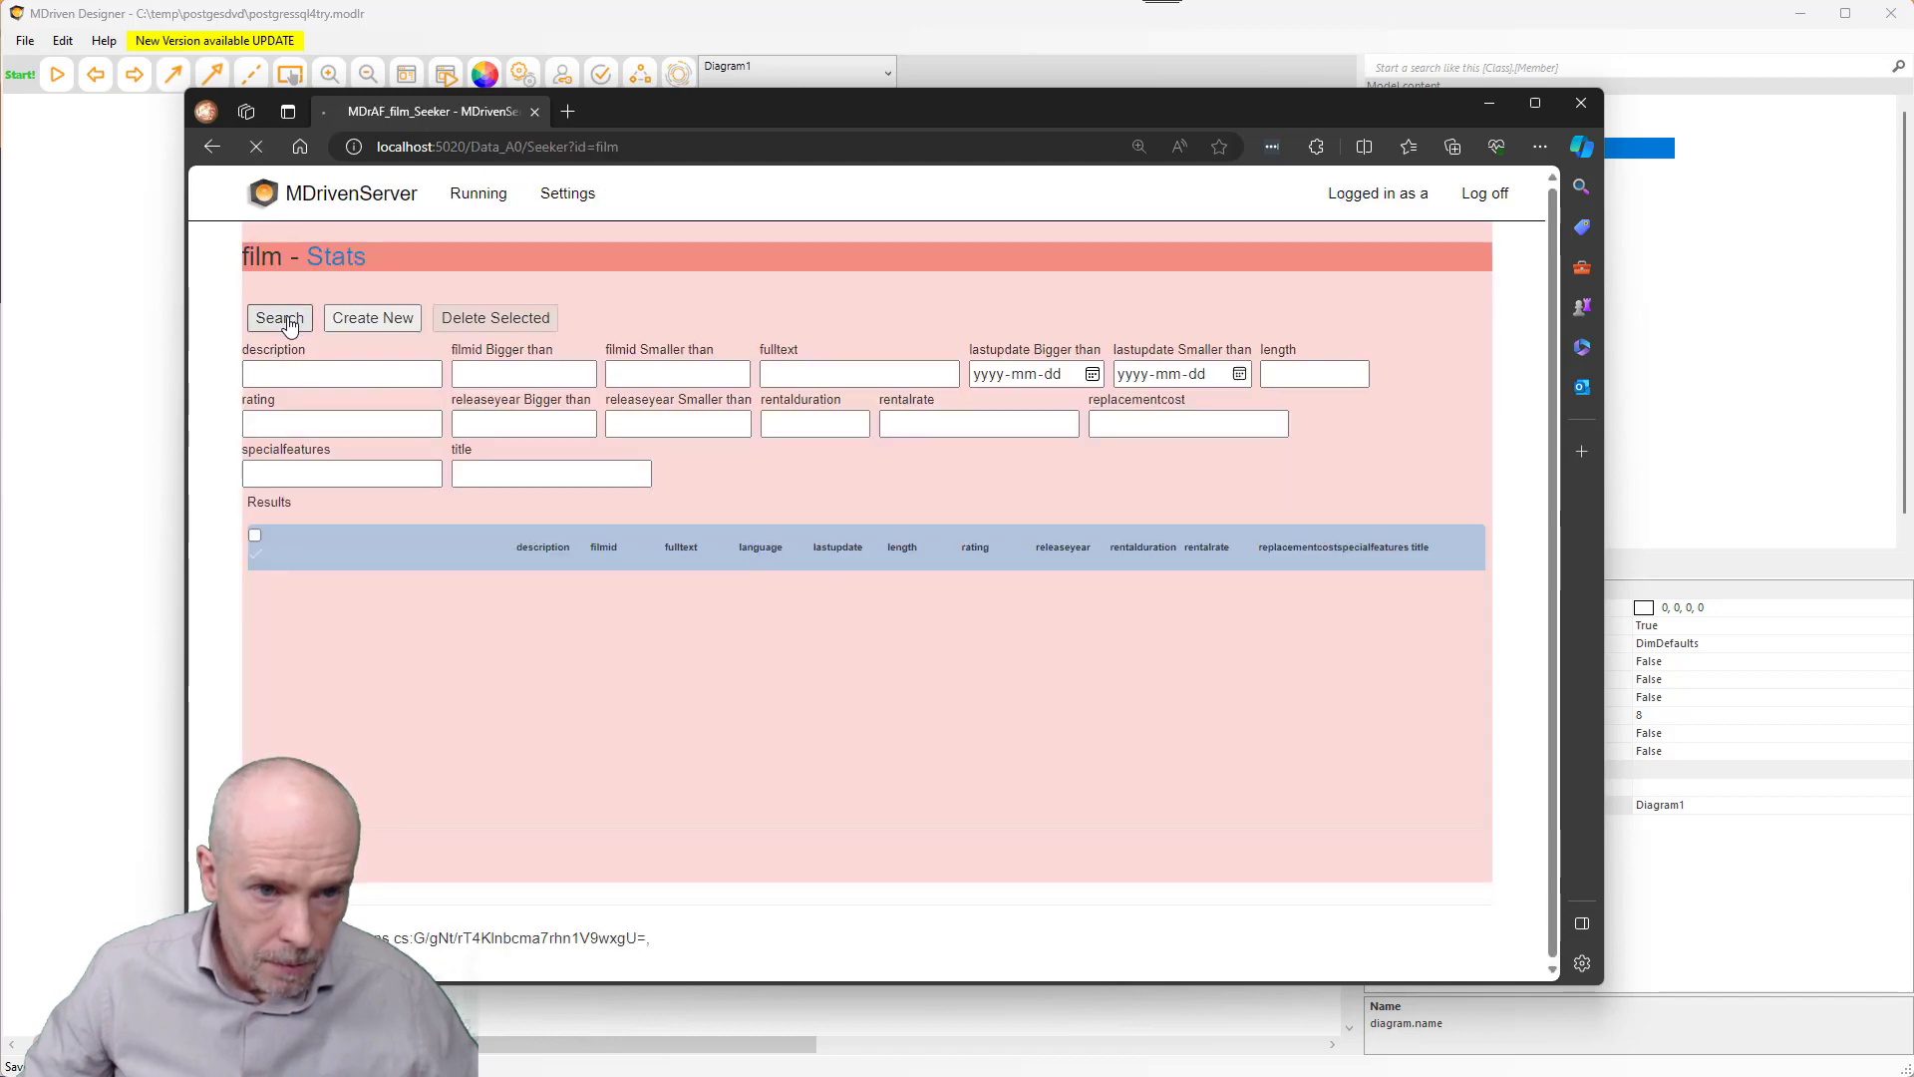
{"action": "scroll", "coordinate": [507, 690], "scroll_direction": "down", "scroll_amount": 5}
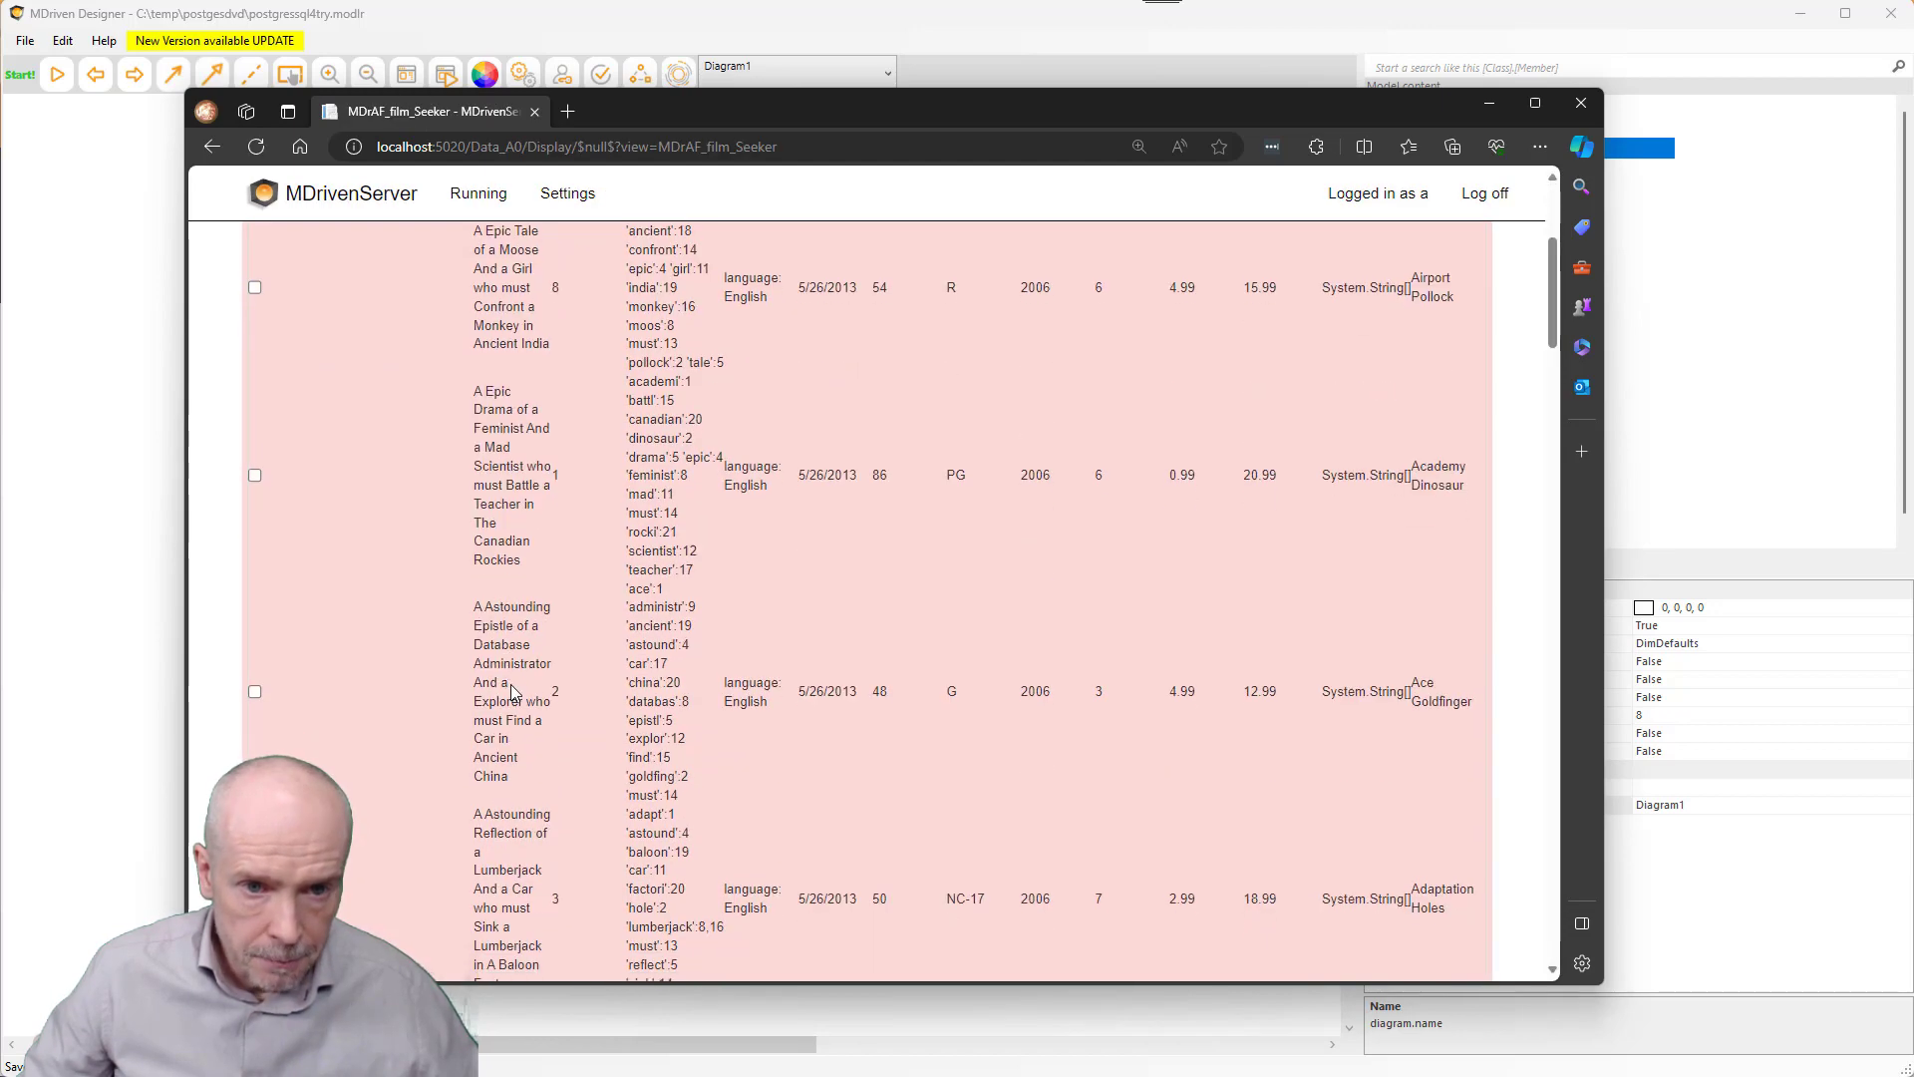
{"action": "scroll", "coordinate": [505, 658], "scroll_direction": "up", "scroll_amount": 5}
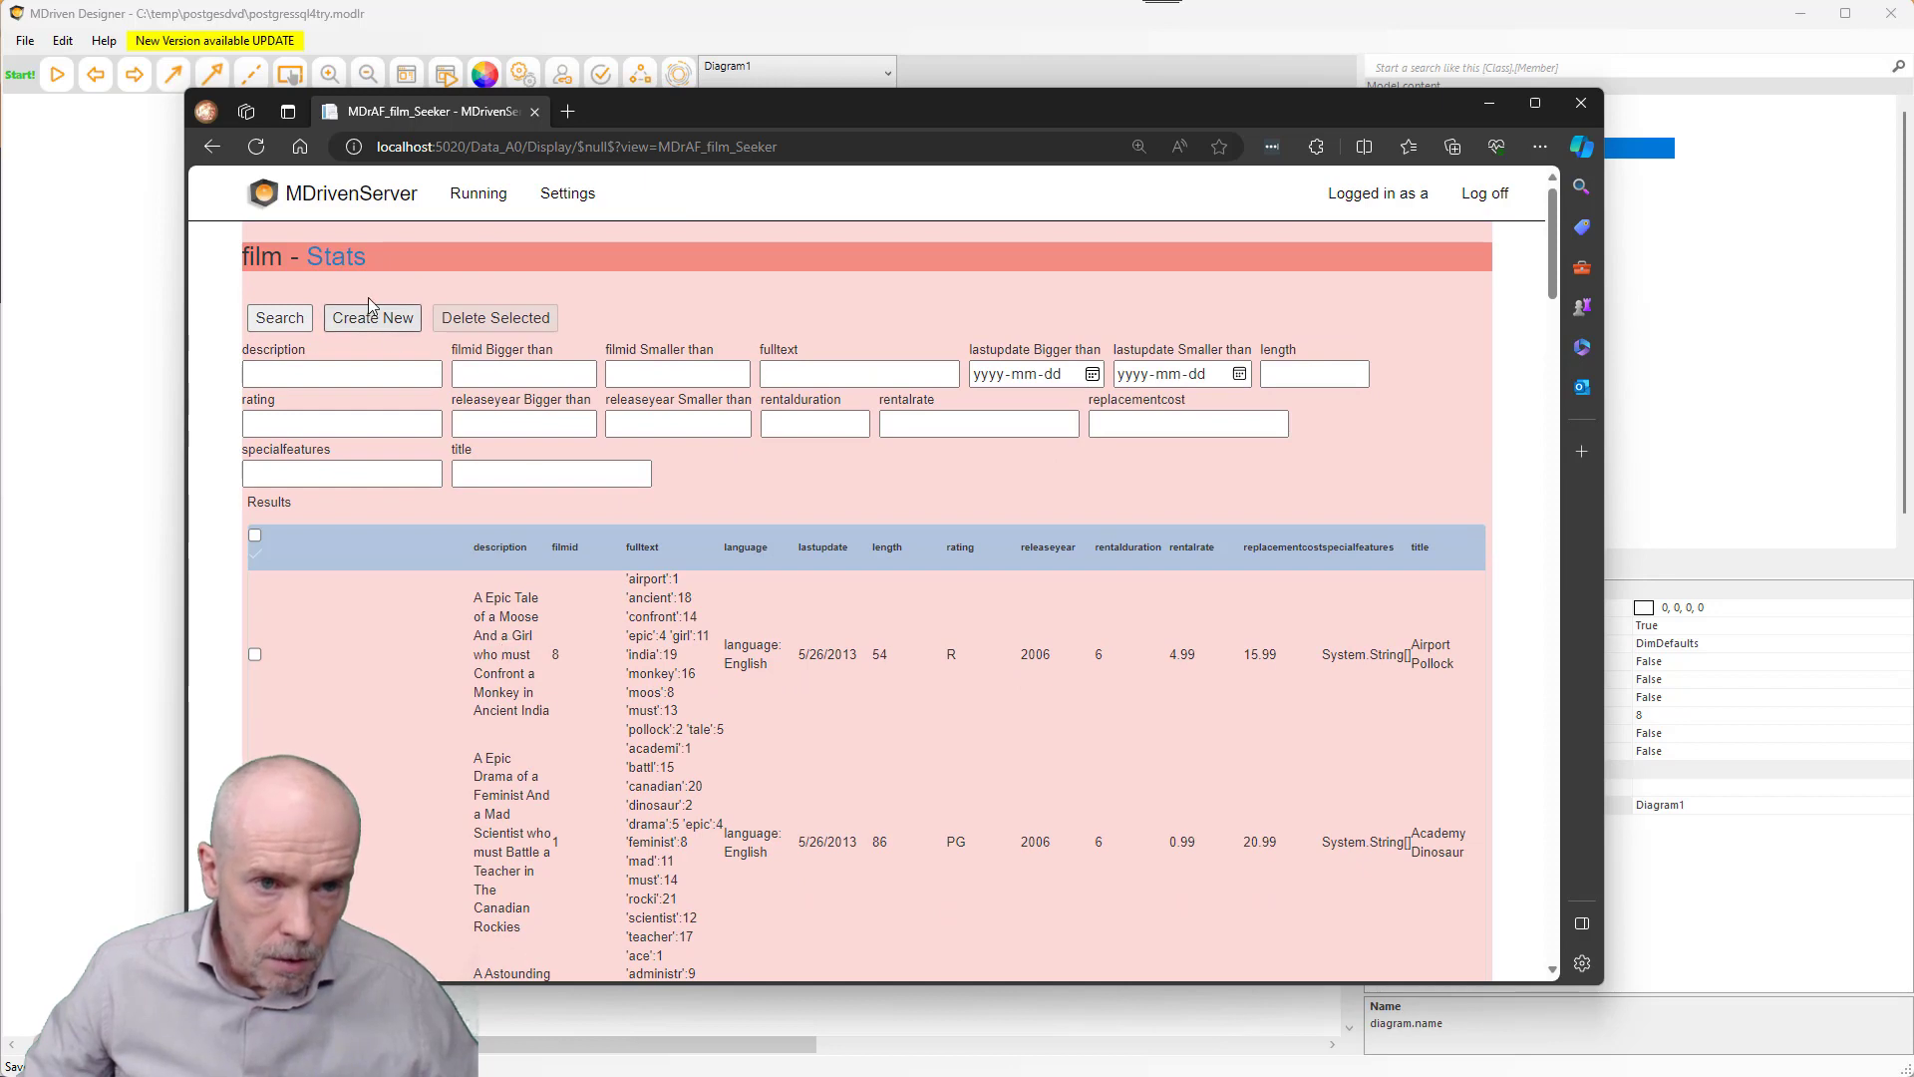
{"action": "left_click", "coordinate": [213, 148]}
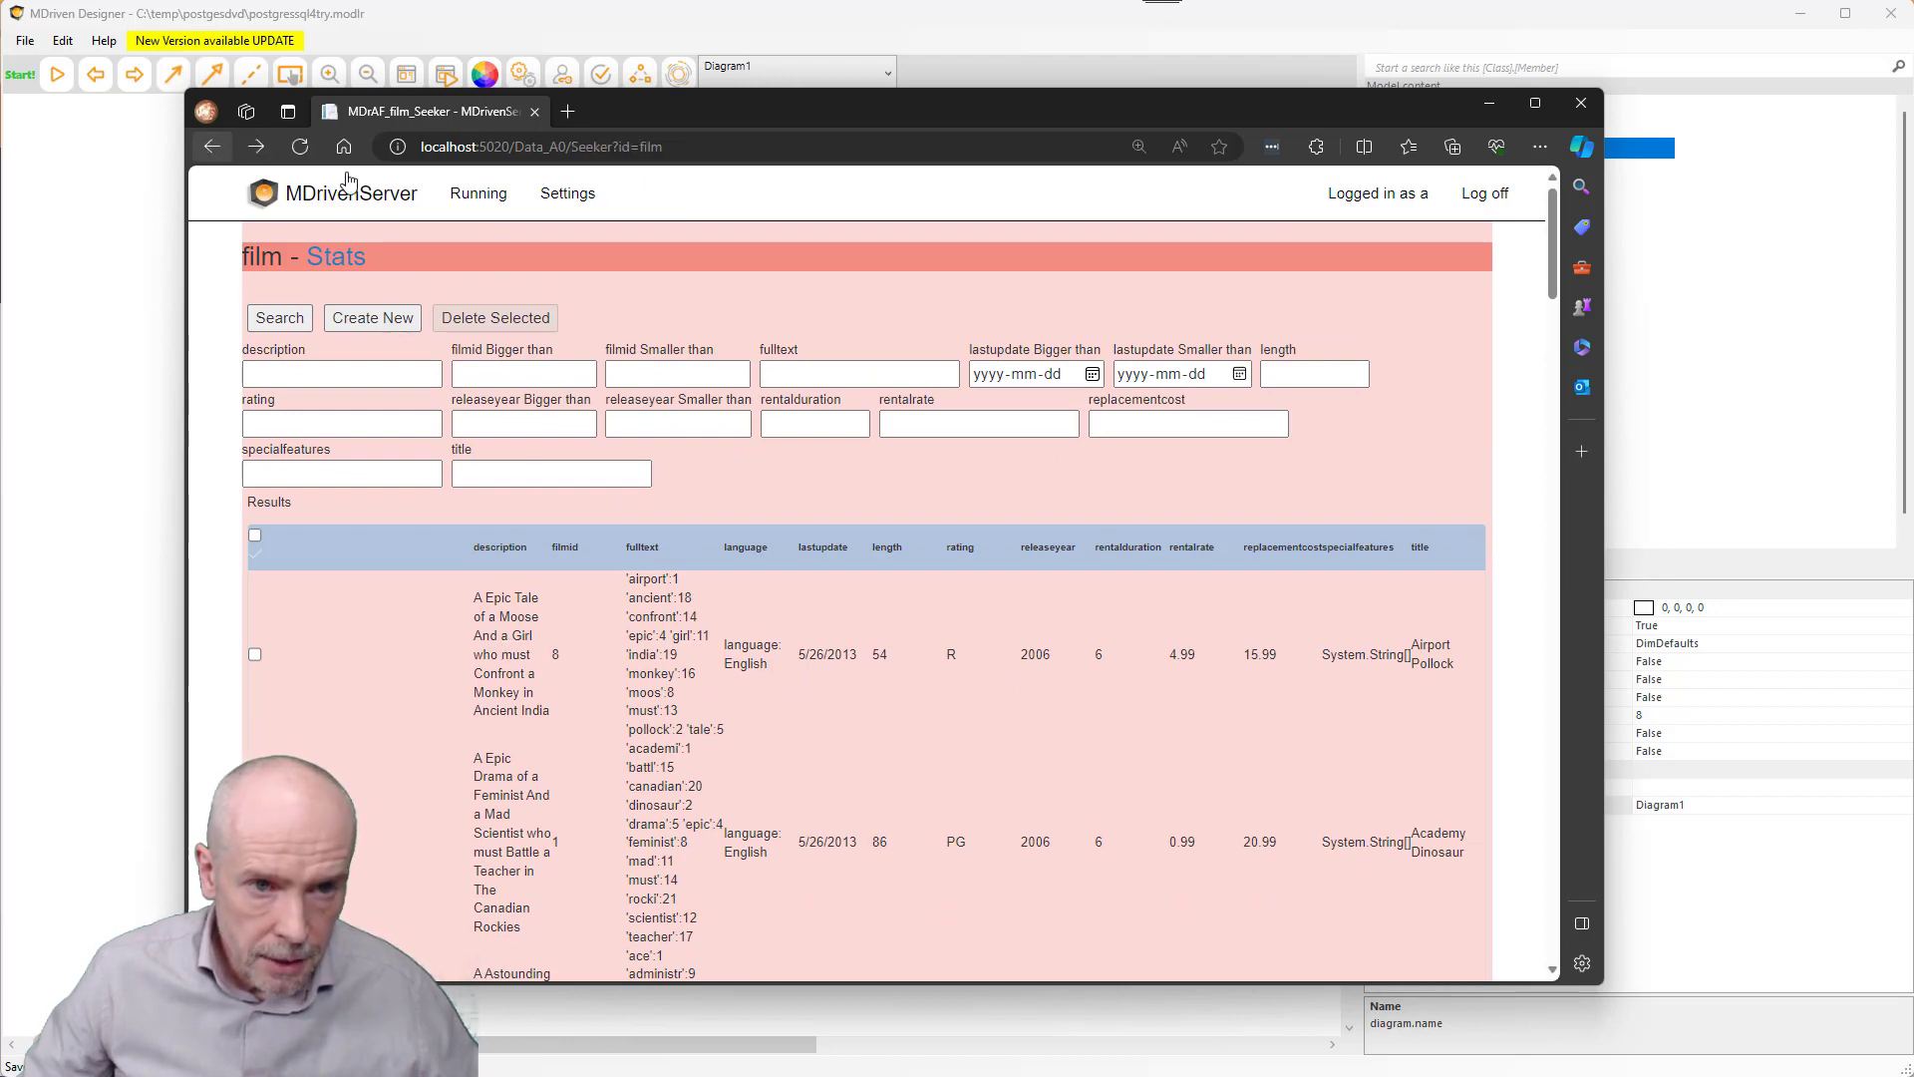
{"action": "left_click", "coordinate": [213, 150]}
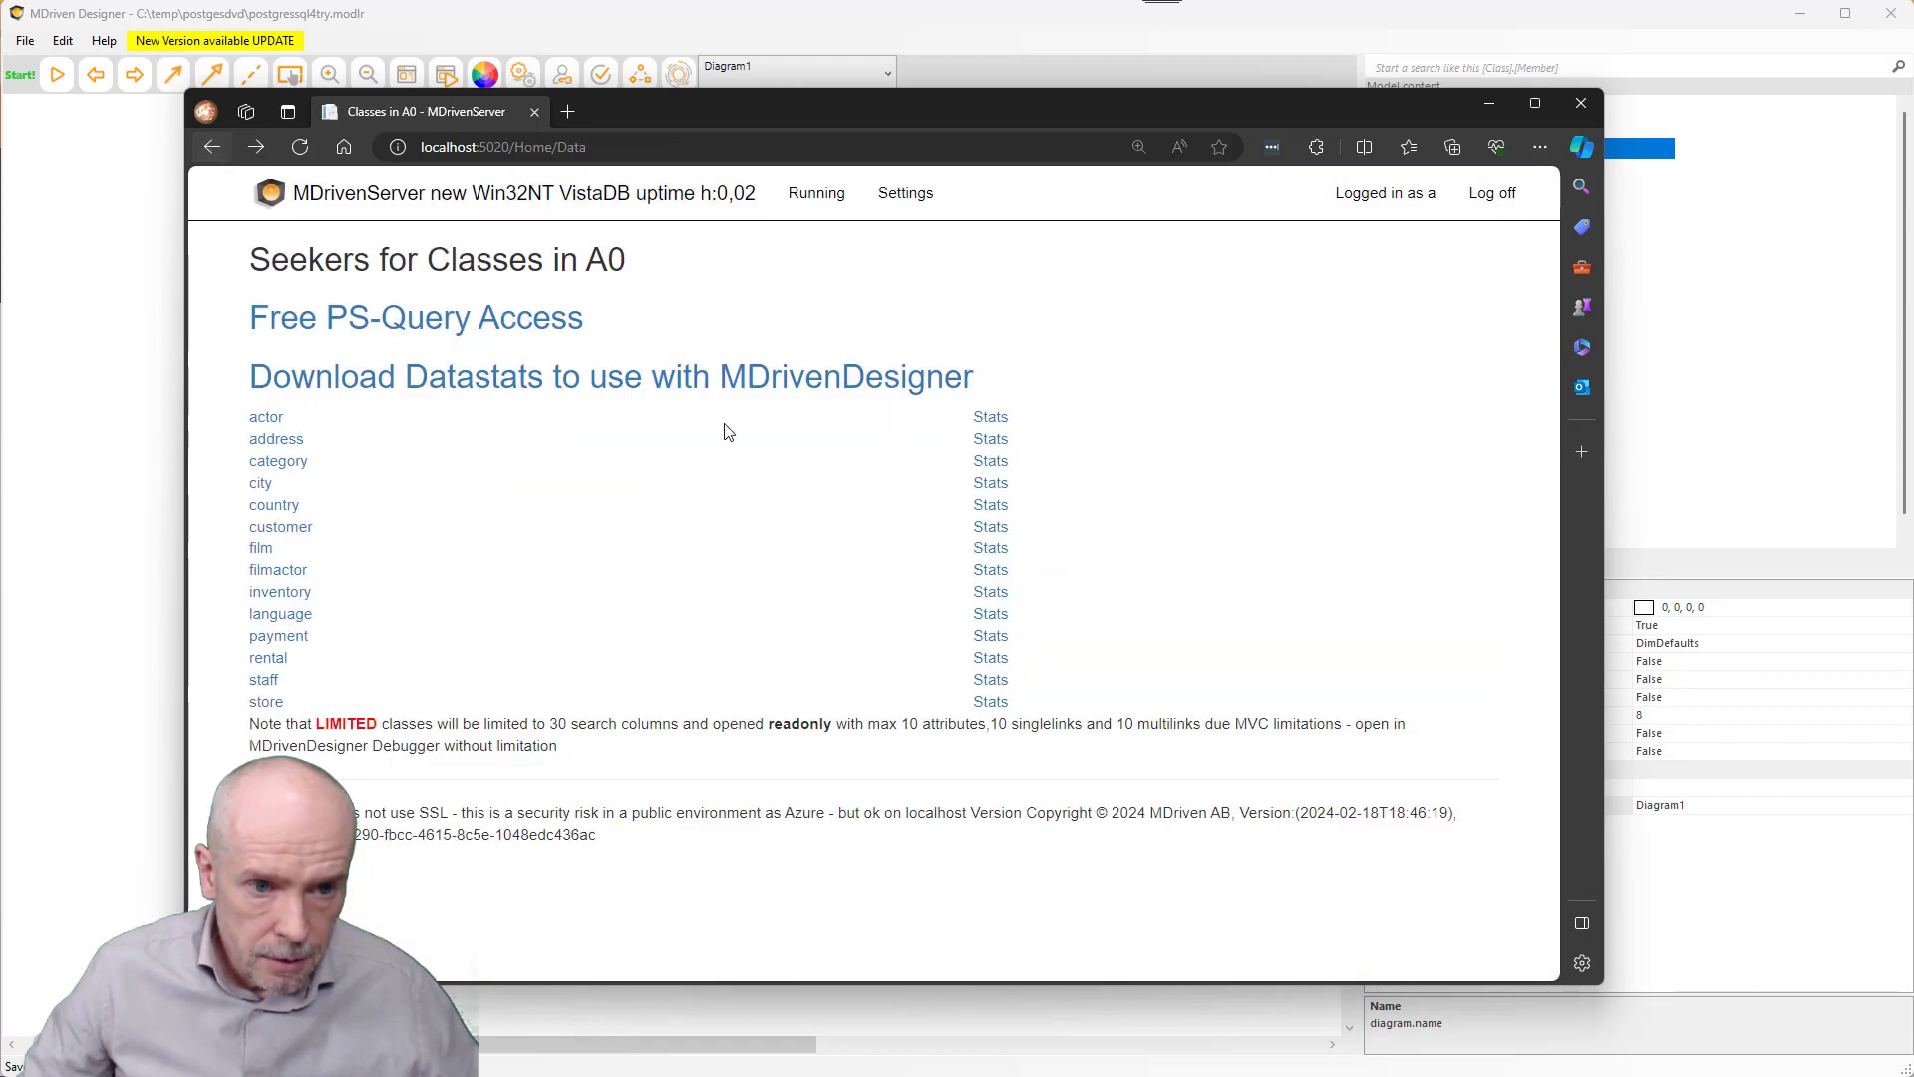
- Search all actor records, open actor id 10's detail, then return to MDriven Designer
{"action": "left_click", "coordinate": [278, 426]}
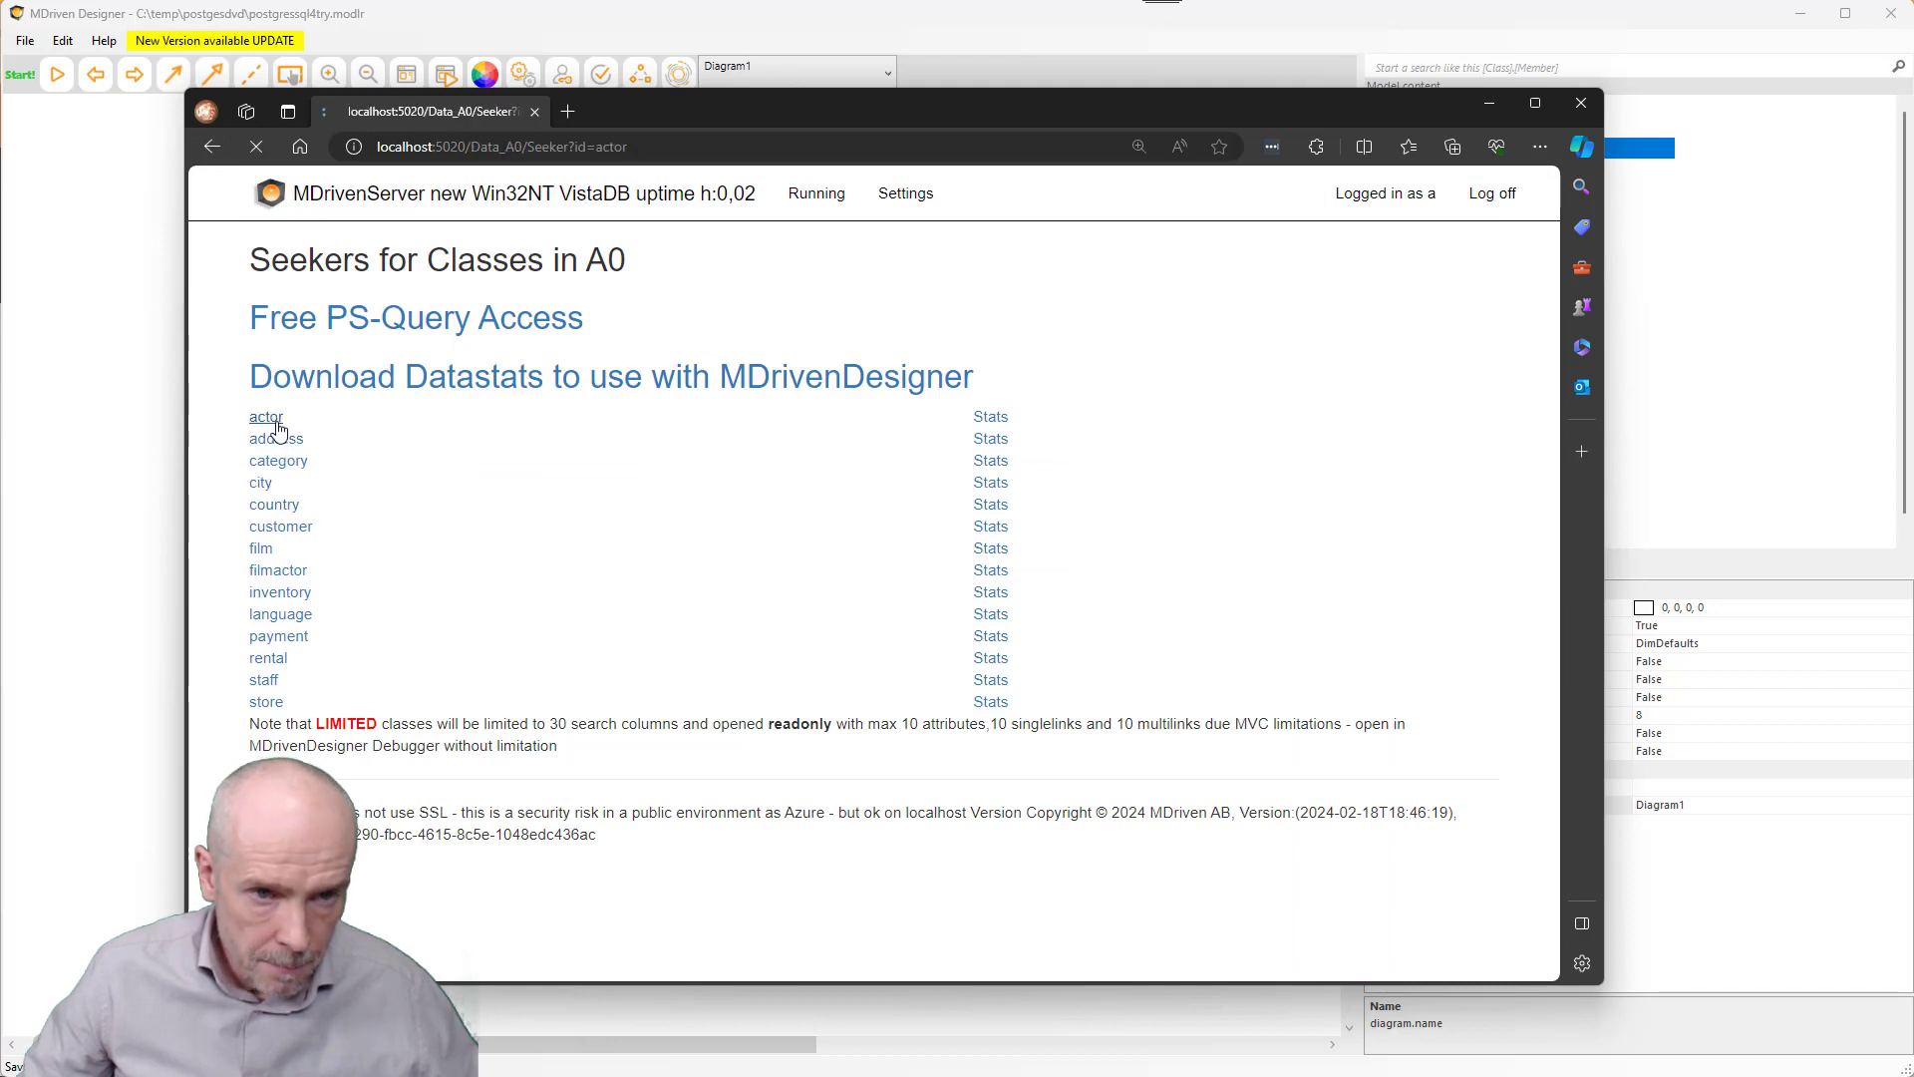
{"action": "left_click", "coordinate": [302, 319]}
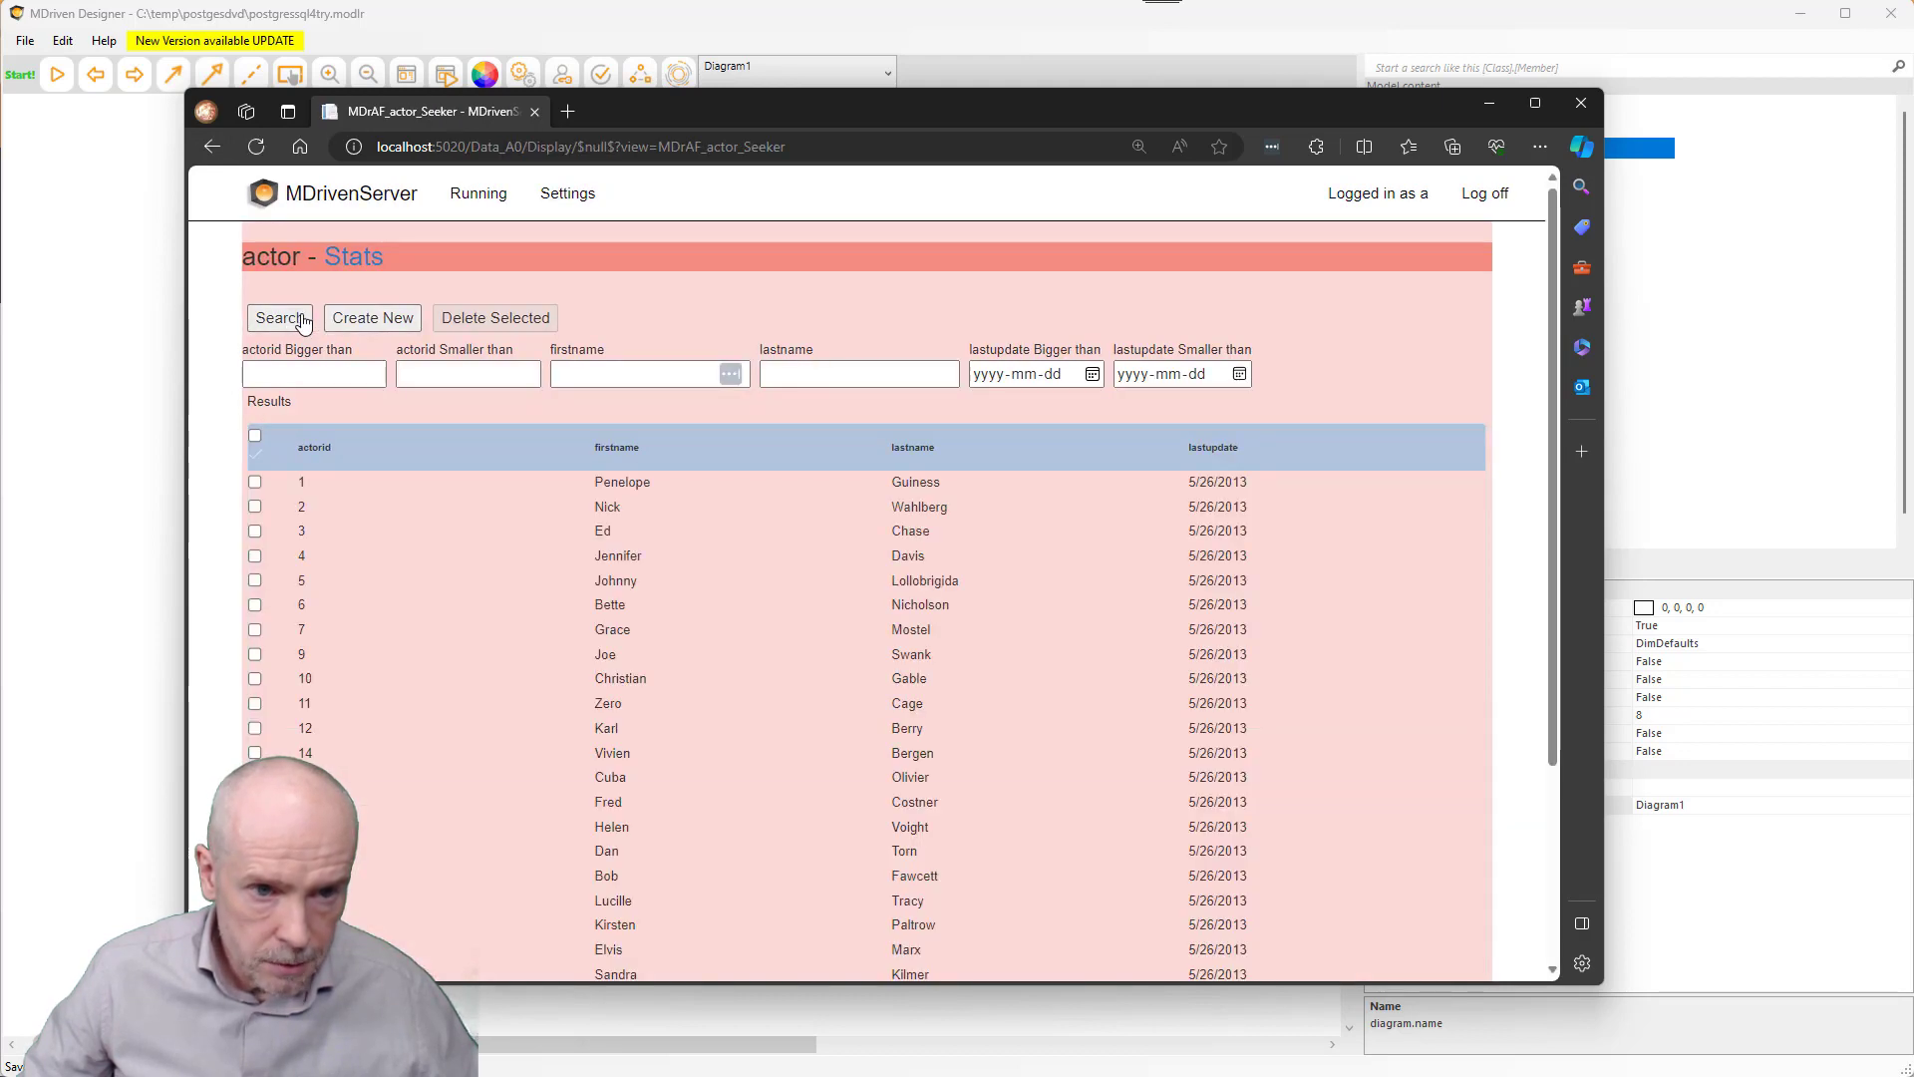
{"action": "scroll", "coordinate": [609, 610], "scroll_direction": "down", "scroll_amount": 3}
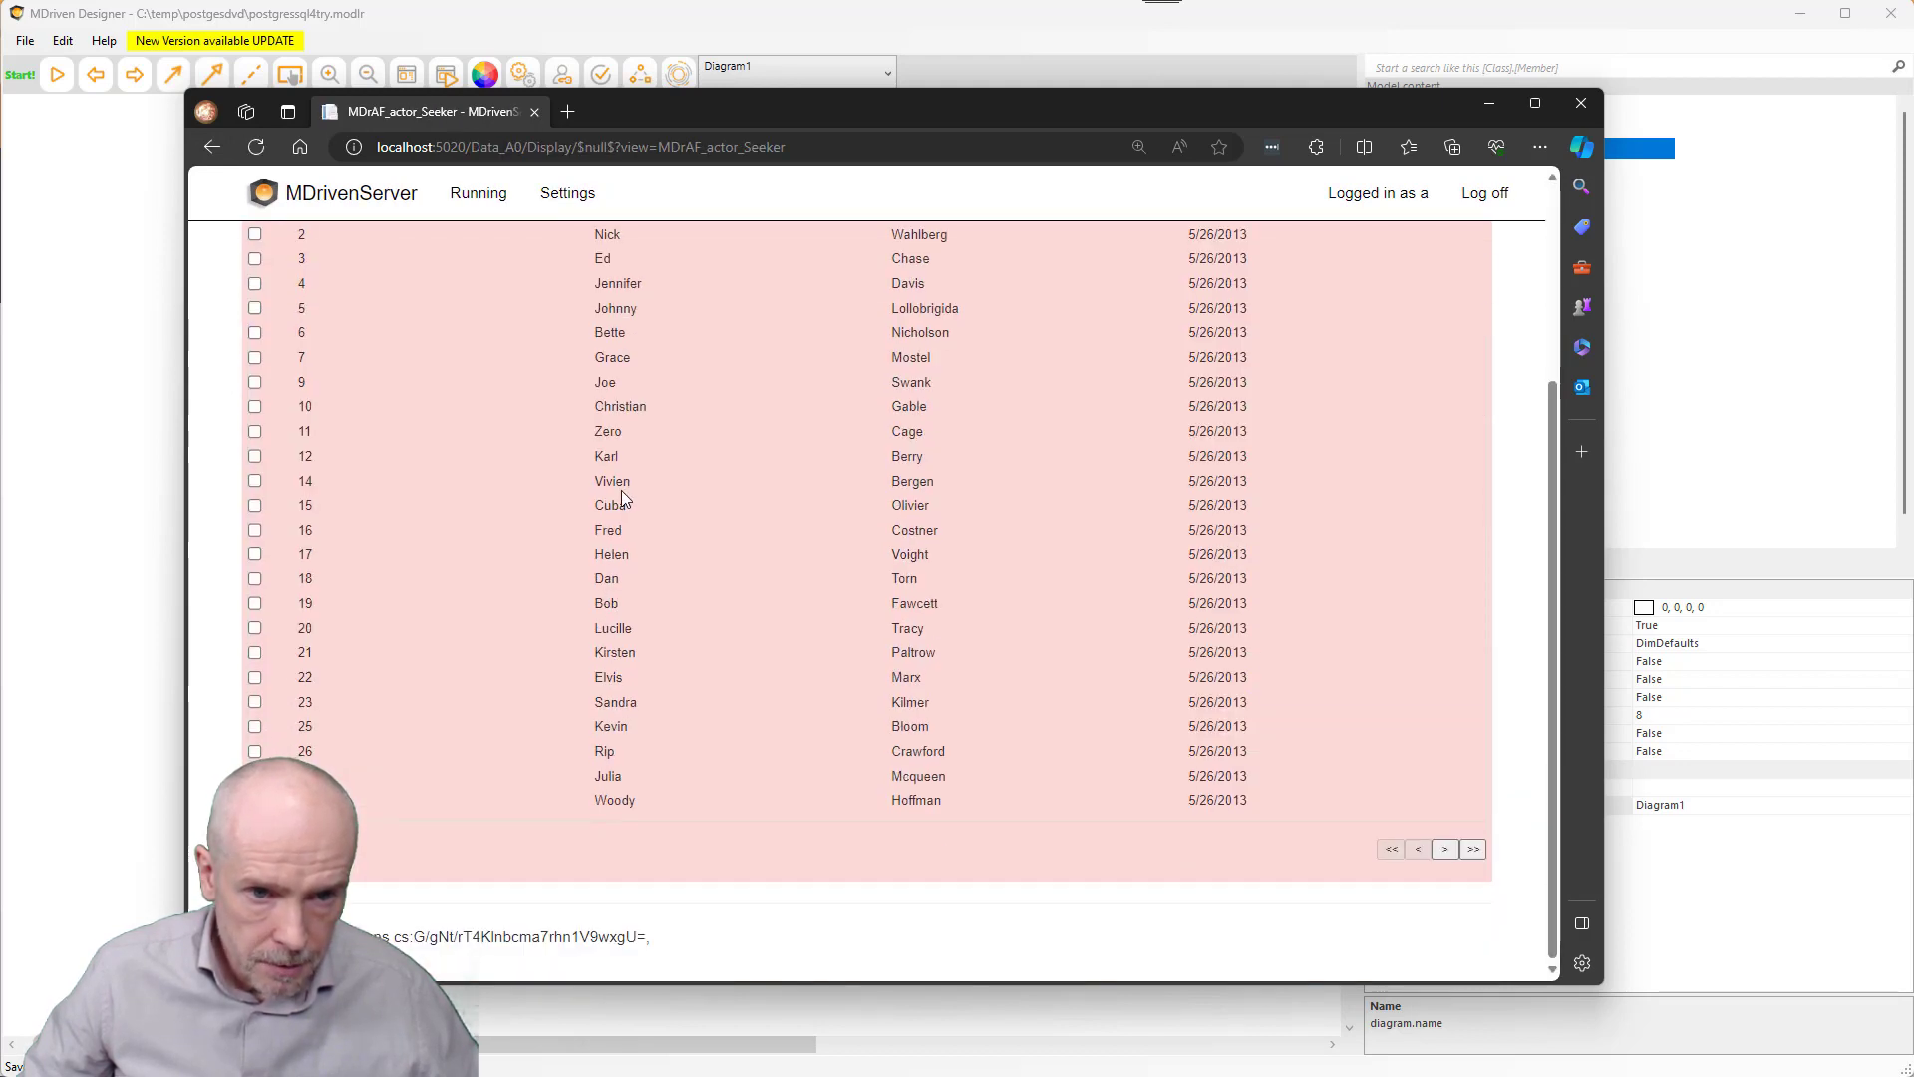
{"action": "double_click", "coordinate": [617, 407]}
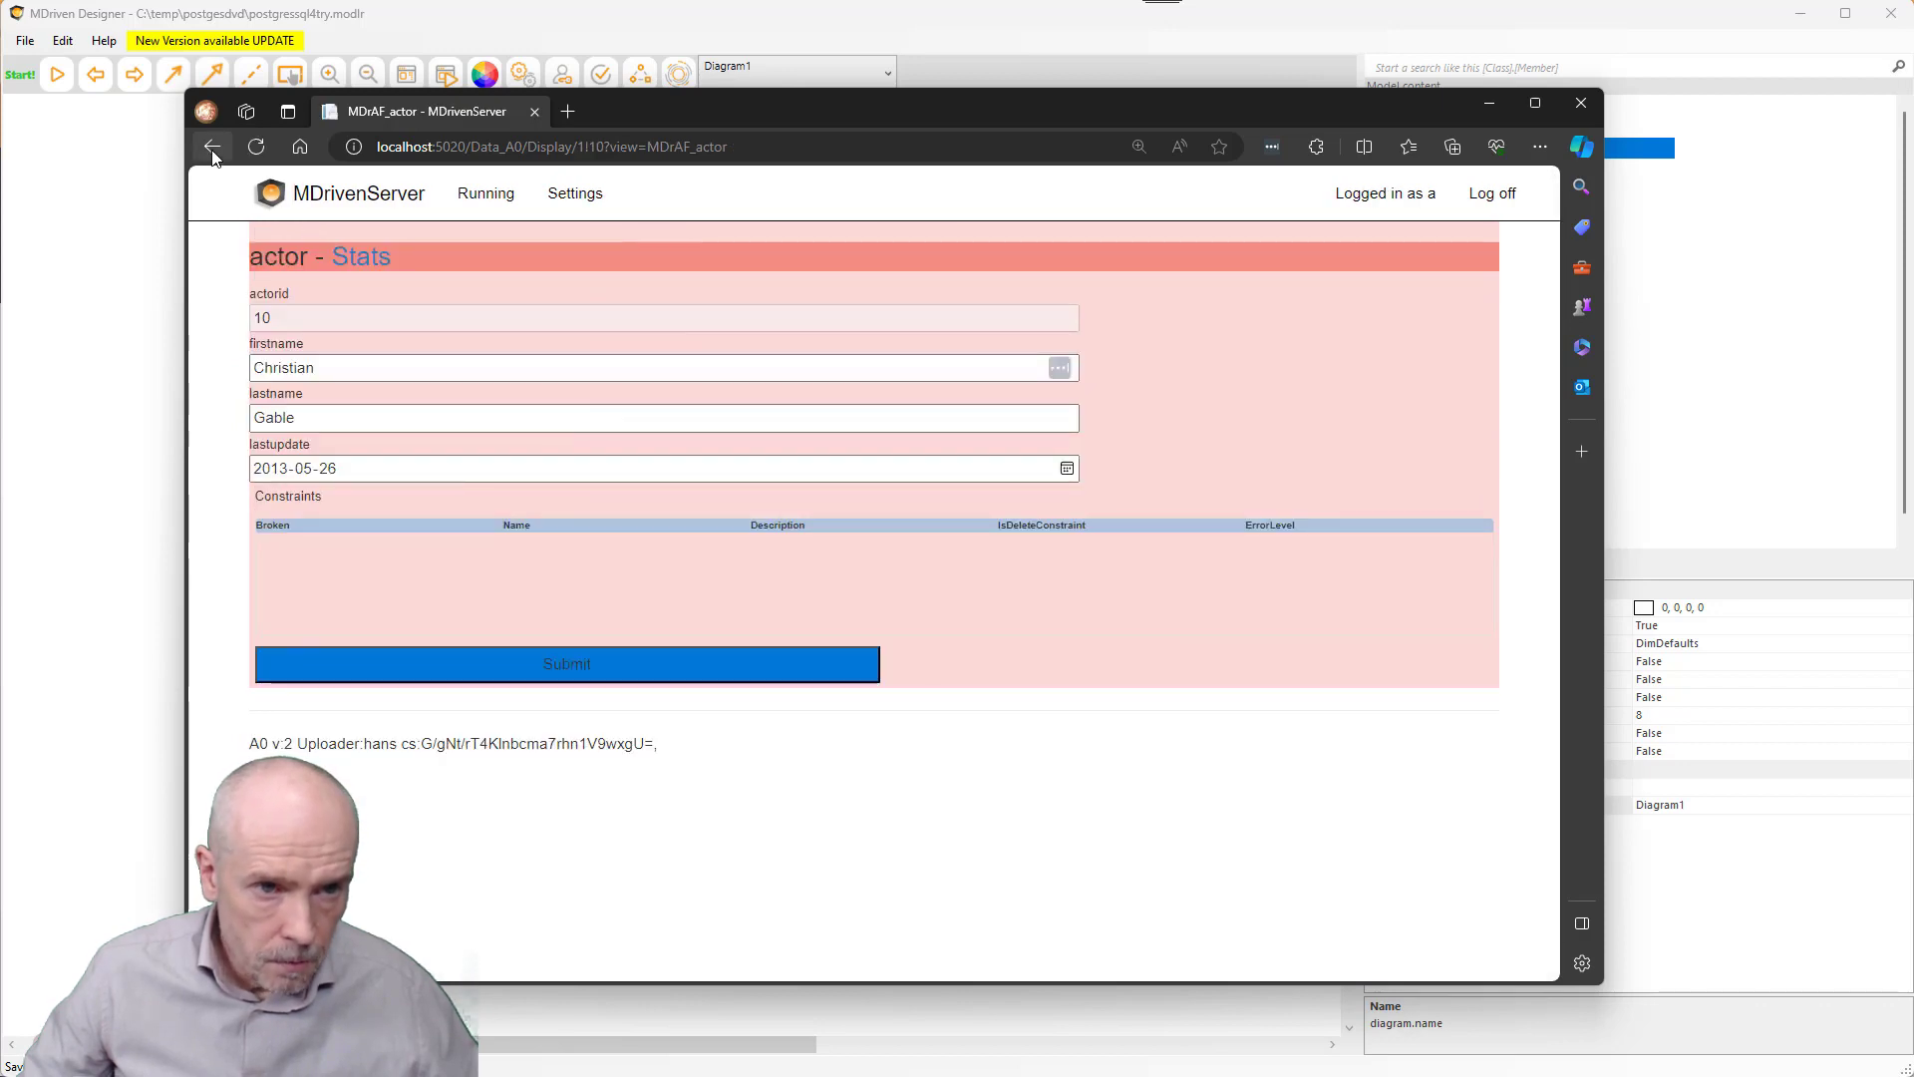
{"action": "left_click", "coordinate": [213, 147]}
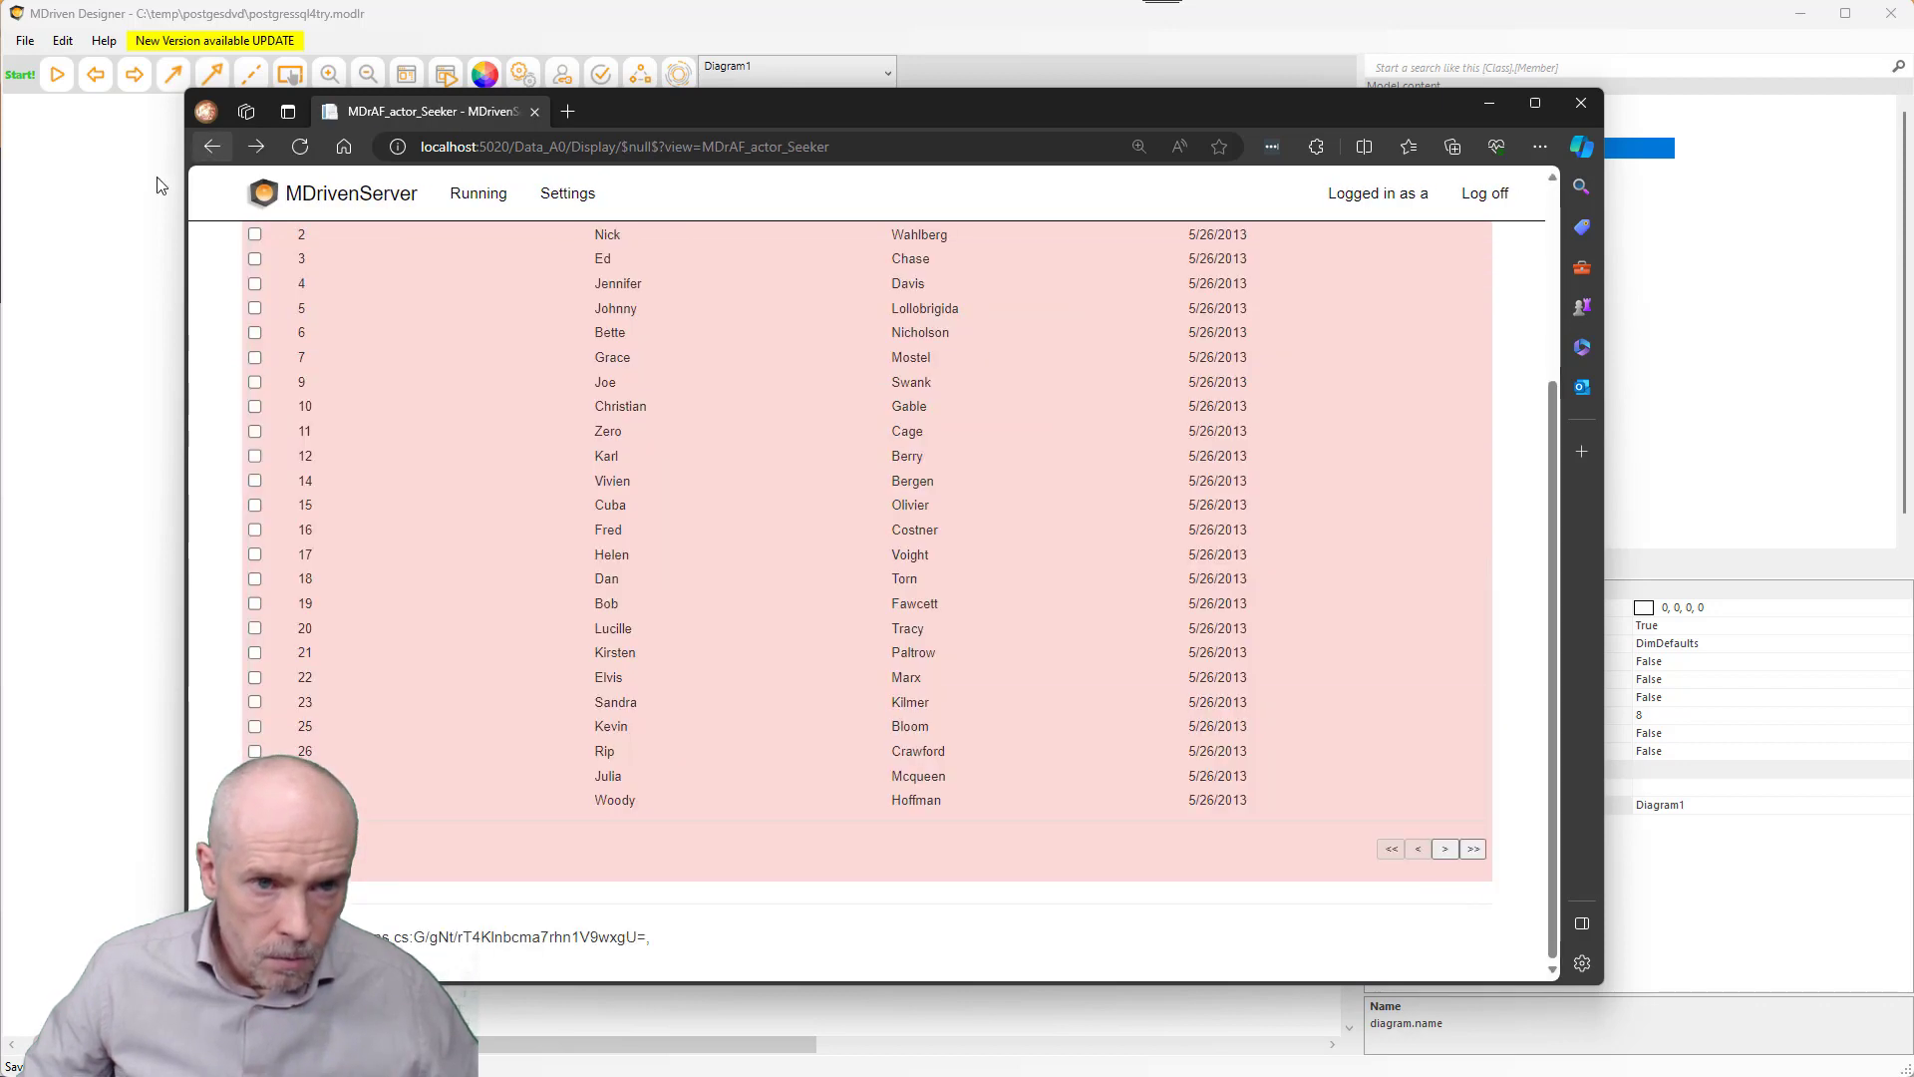
{"action": "left_click", "coordinate": [84, 291]}
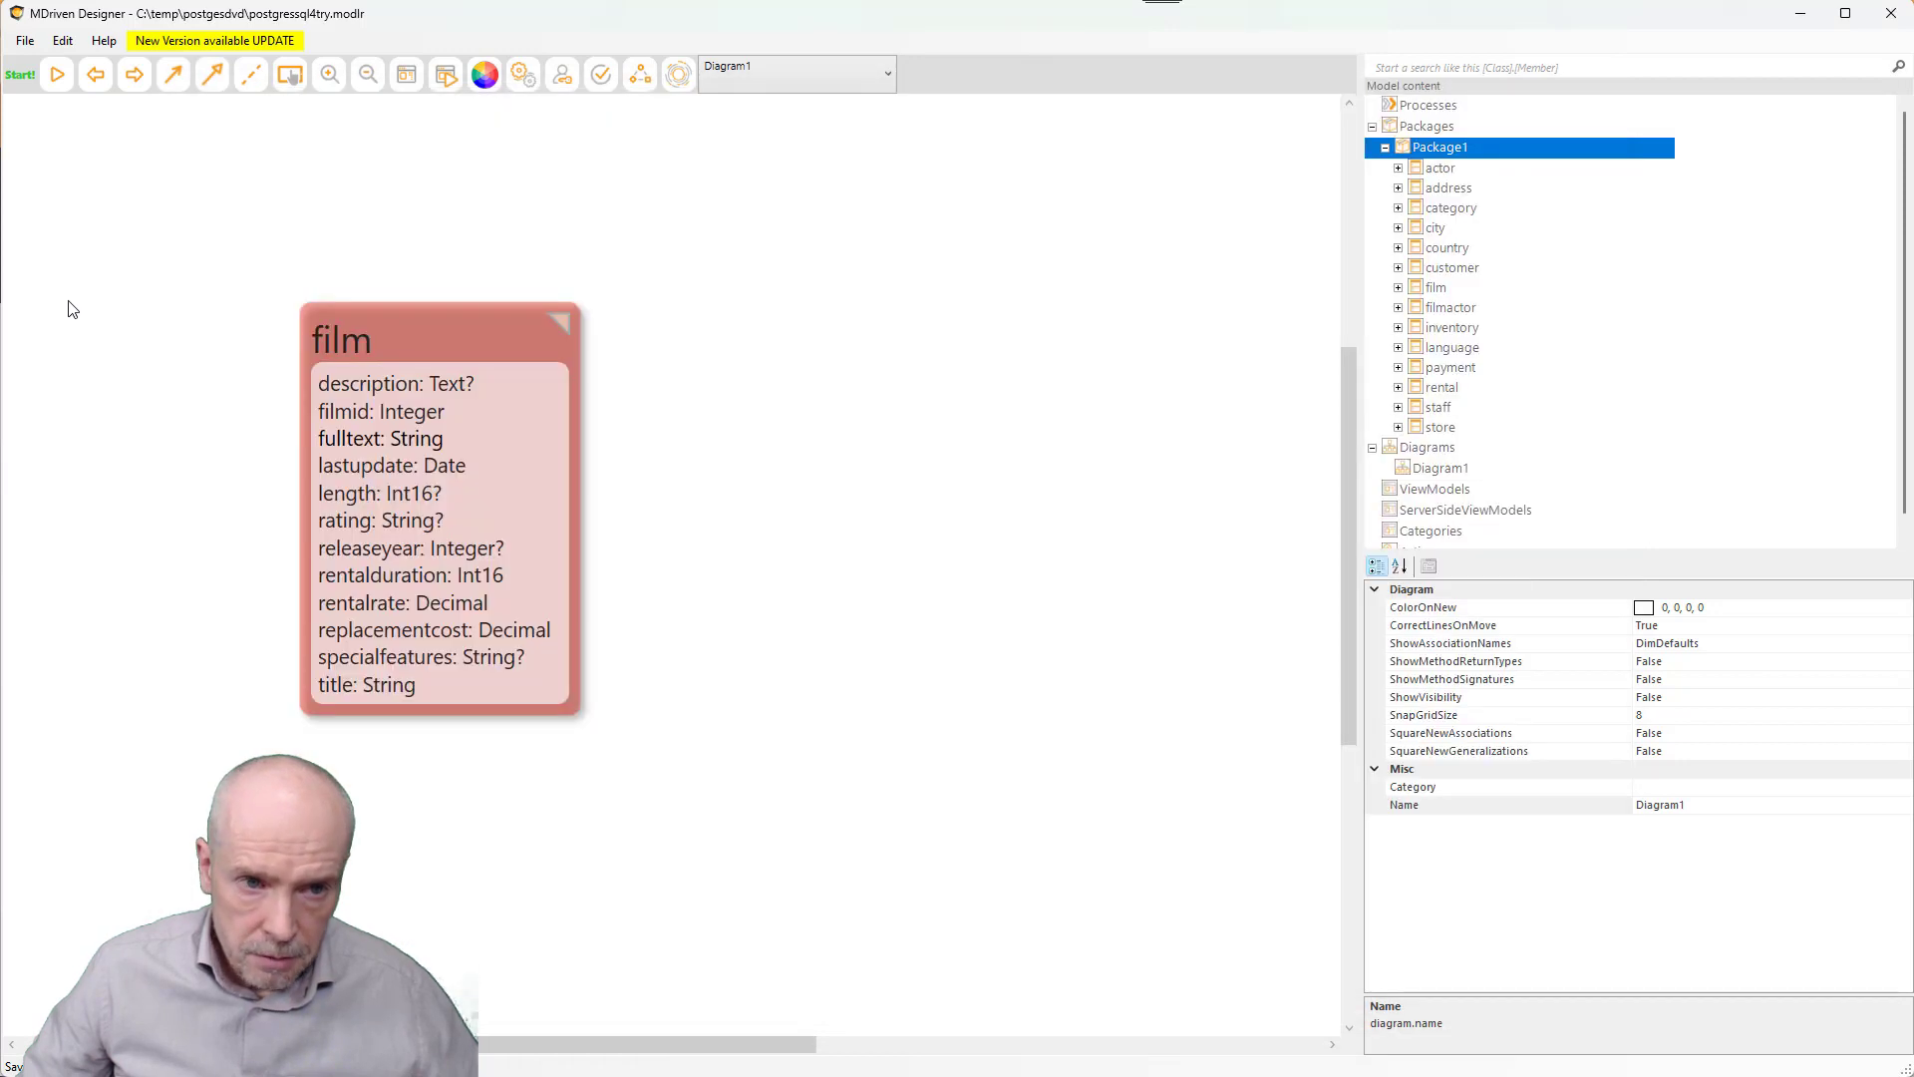
- Zoom out and place filmactor below and actor left, near the film class
{"action": "scroll", "coordinate": [420, 390], "scroll_direction": "down", "scroll_amount": 5}
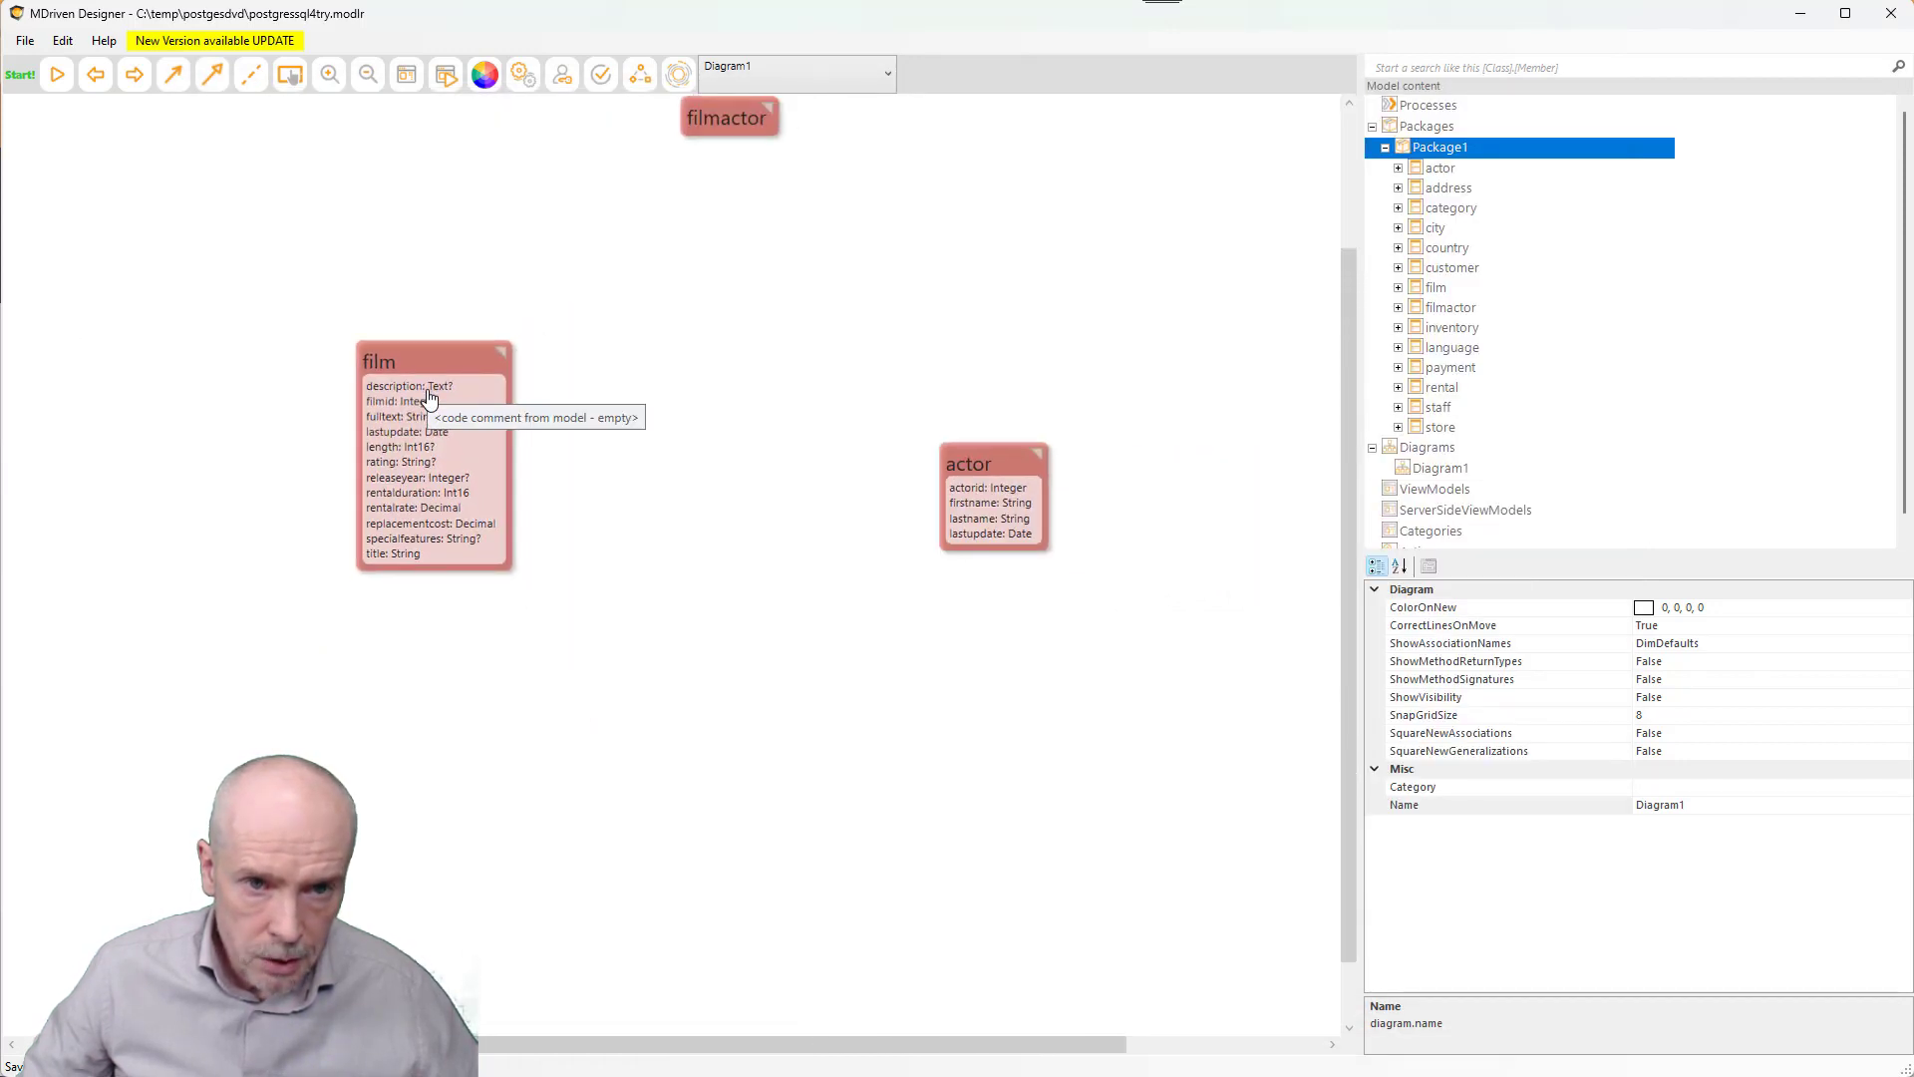
{"action": "left_click_drag", "start_coordinate": [745, 131], "coordinate": [751, 226]}
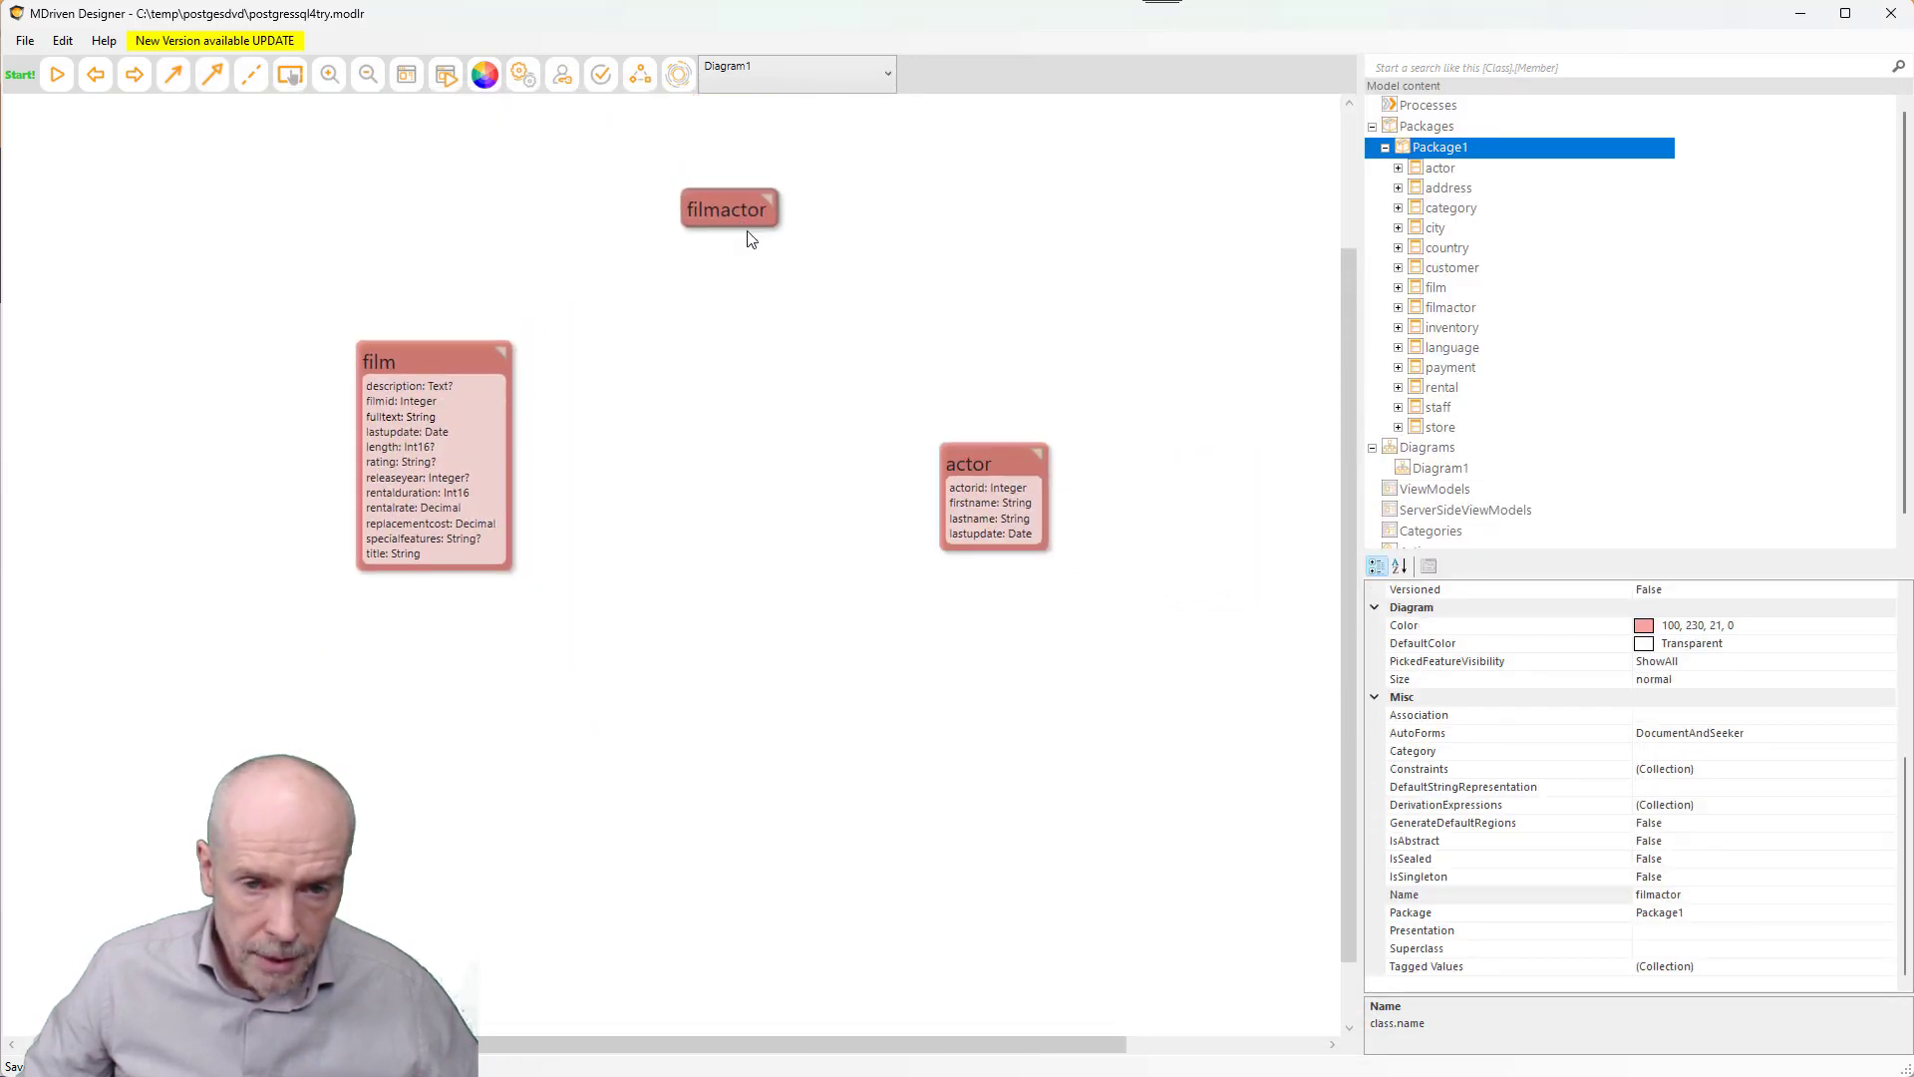
{"action": "left_click_drag", "start_coordinate": [985, 470], "coordinate": [922, 460]}
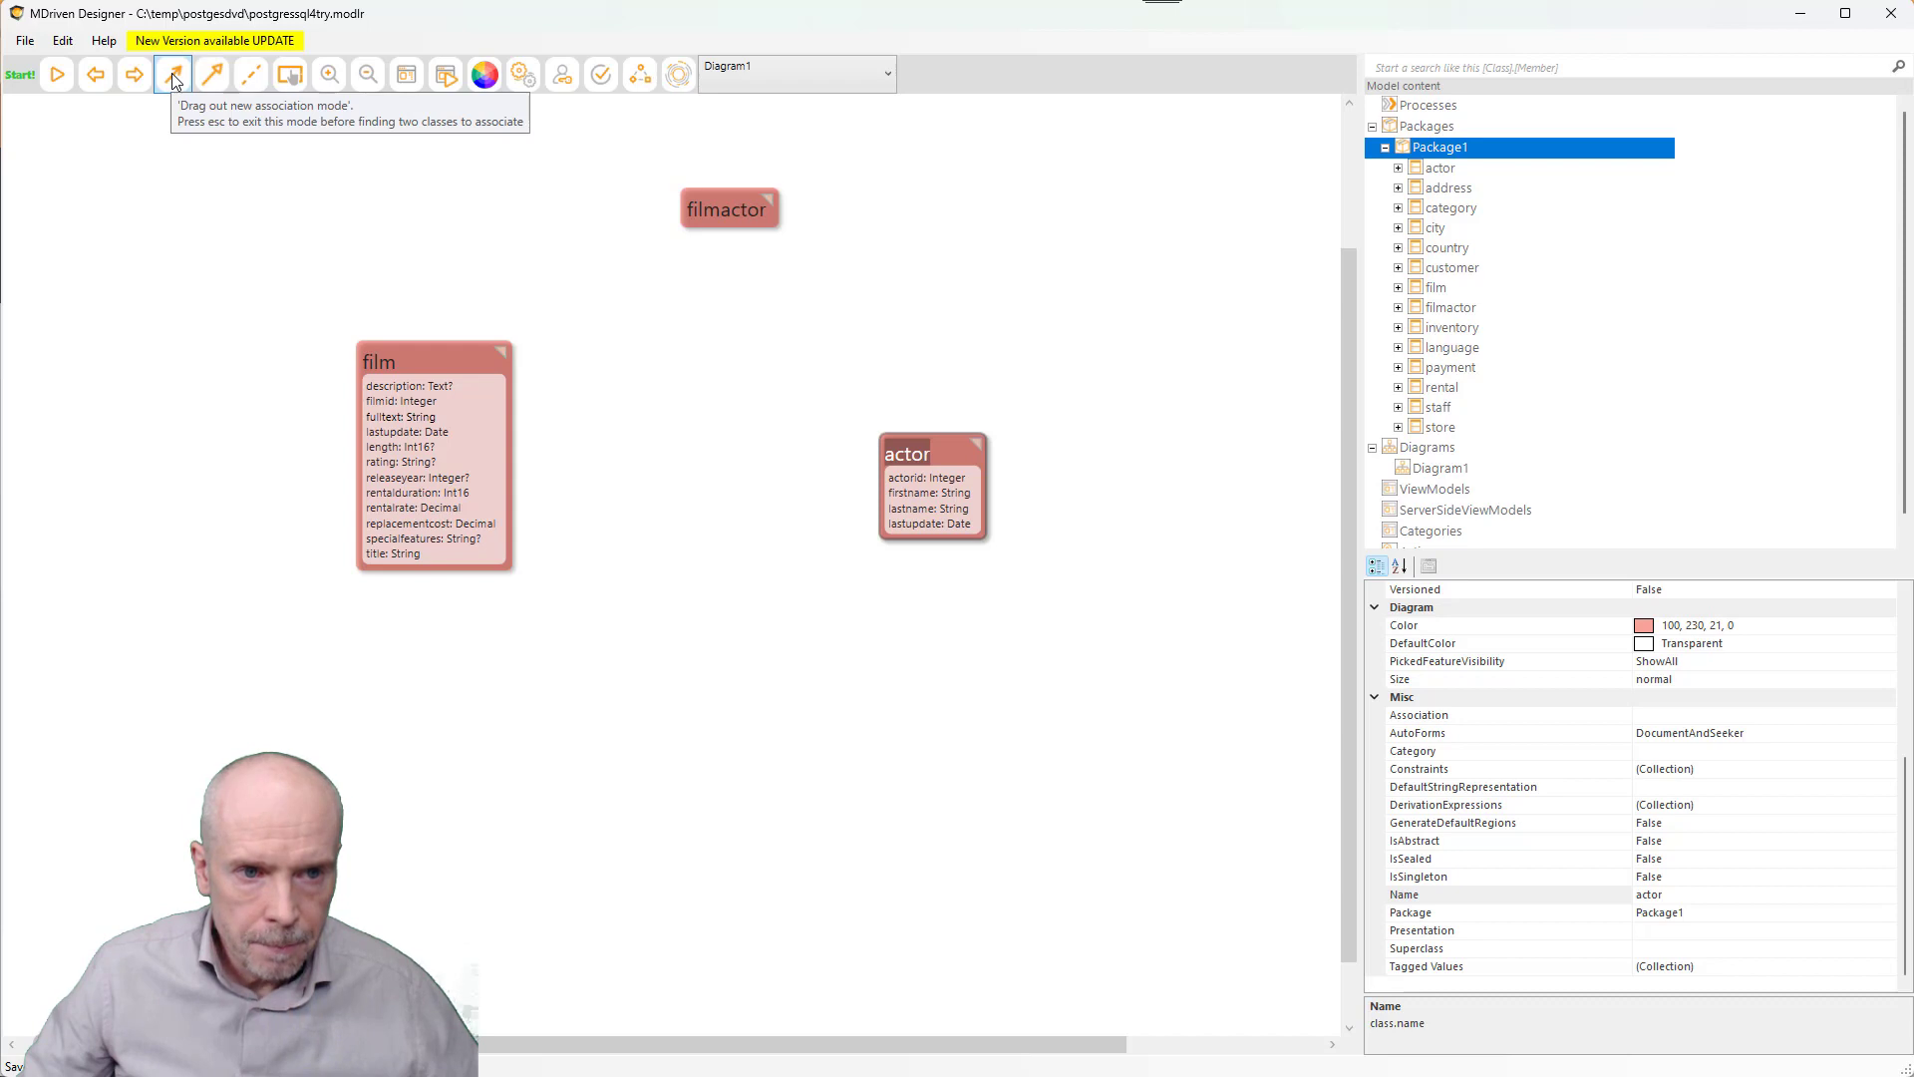
- Draw associations from film to filmactor and from actor to filmactor, then select filmactor
{"action": "left_click", "coordinate": [458, 363]}
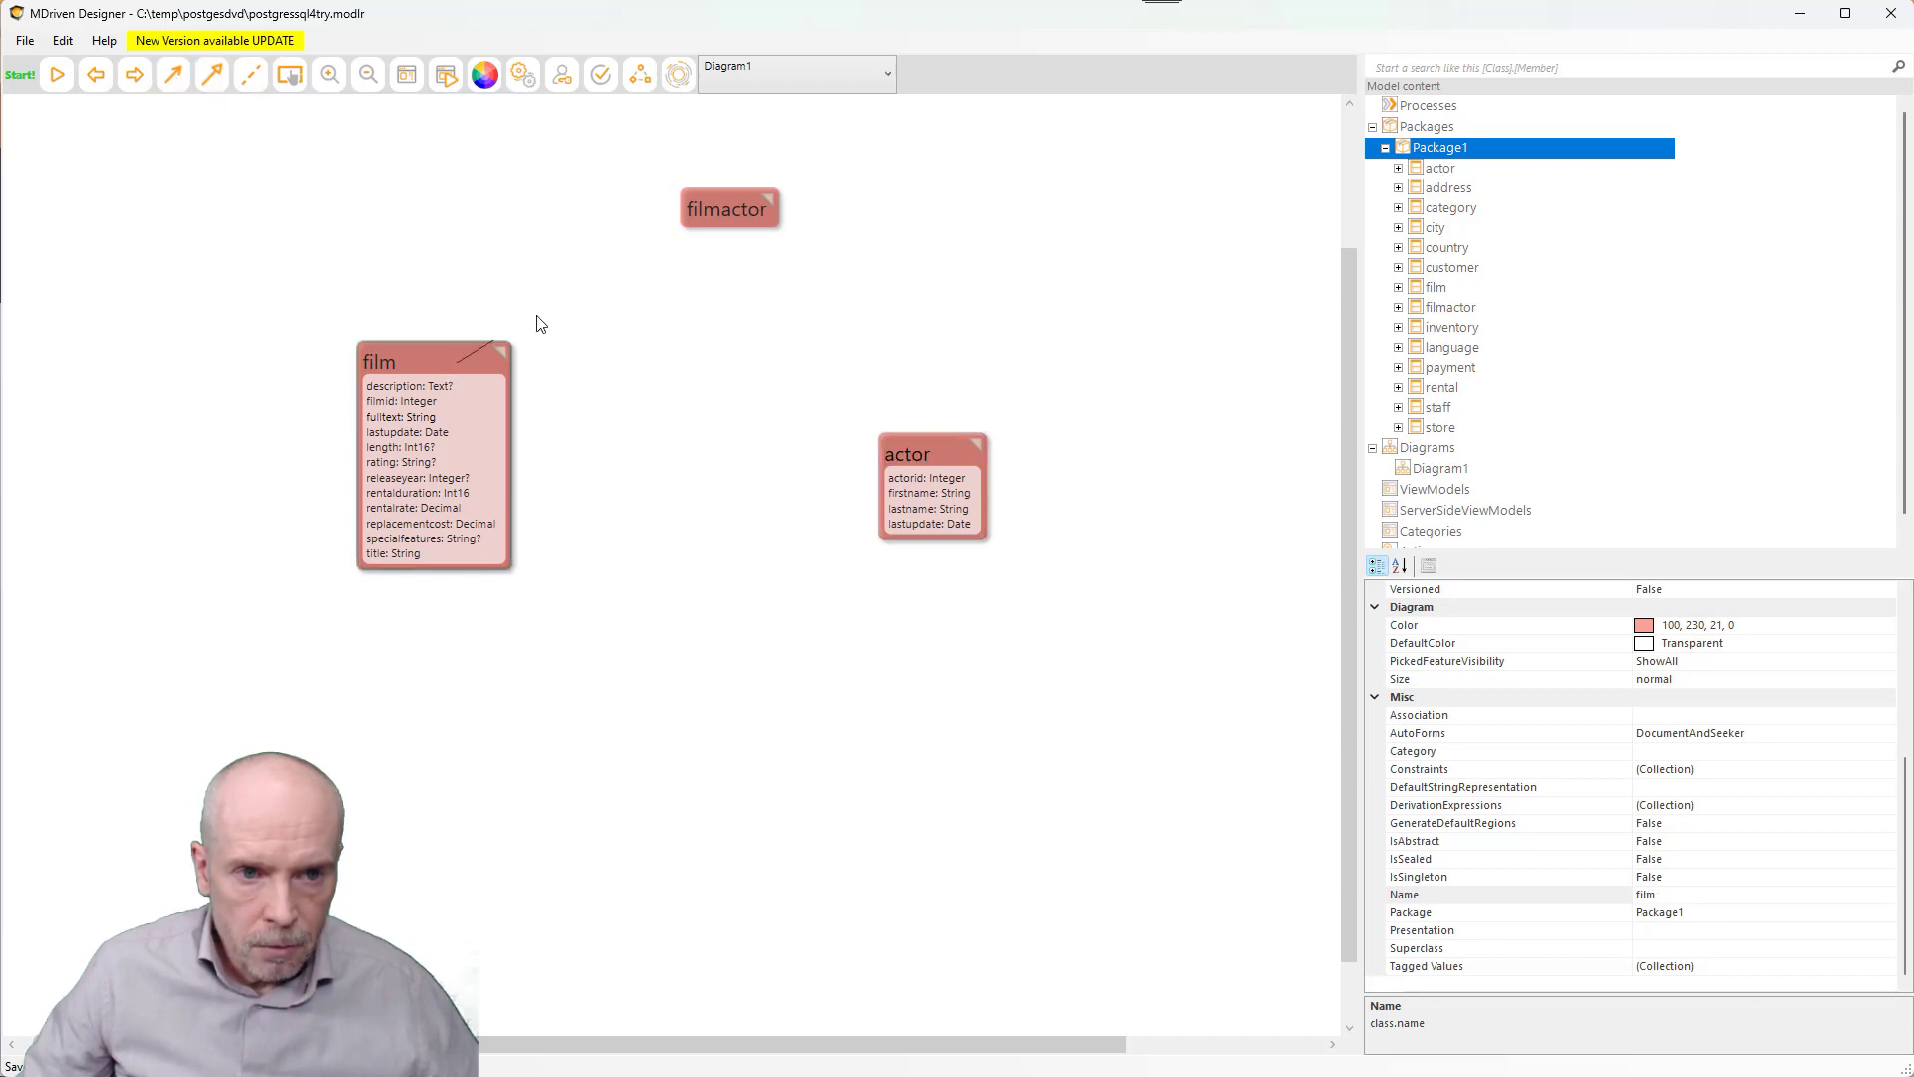
{"action": "left_click", "coordinate": [708, 211]}
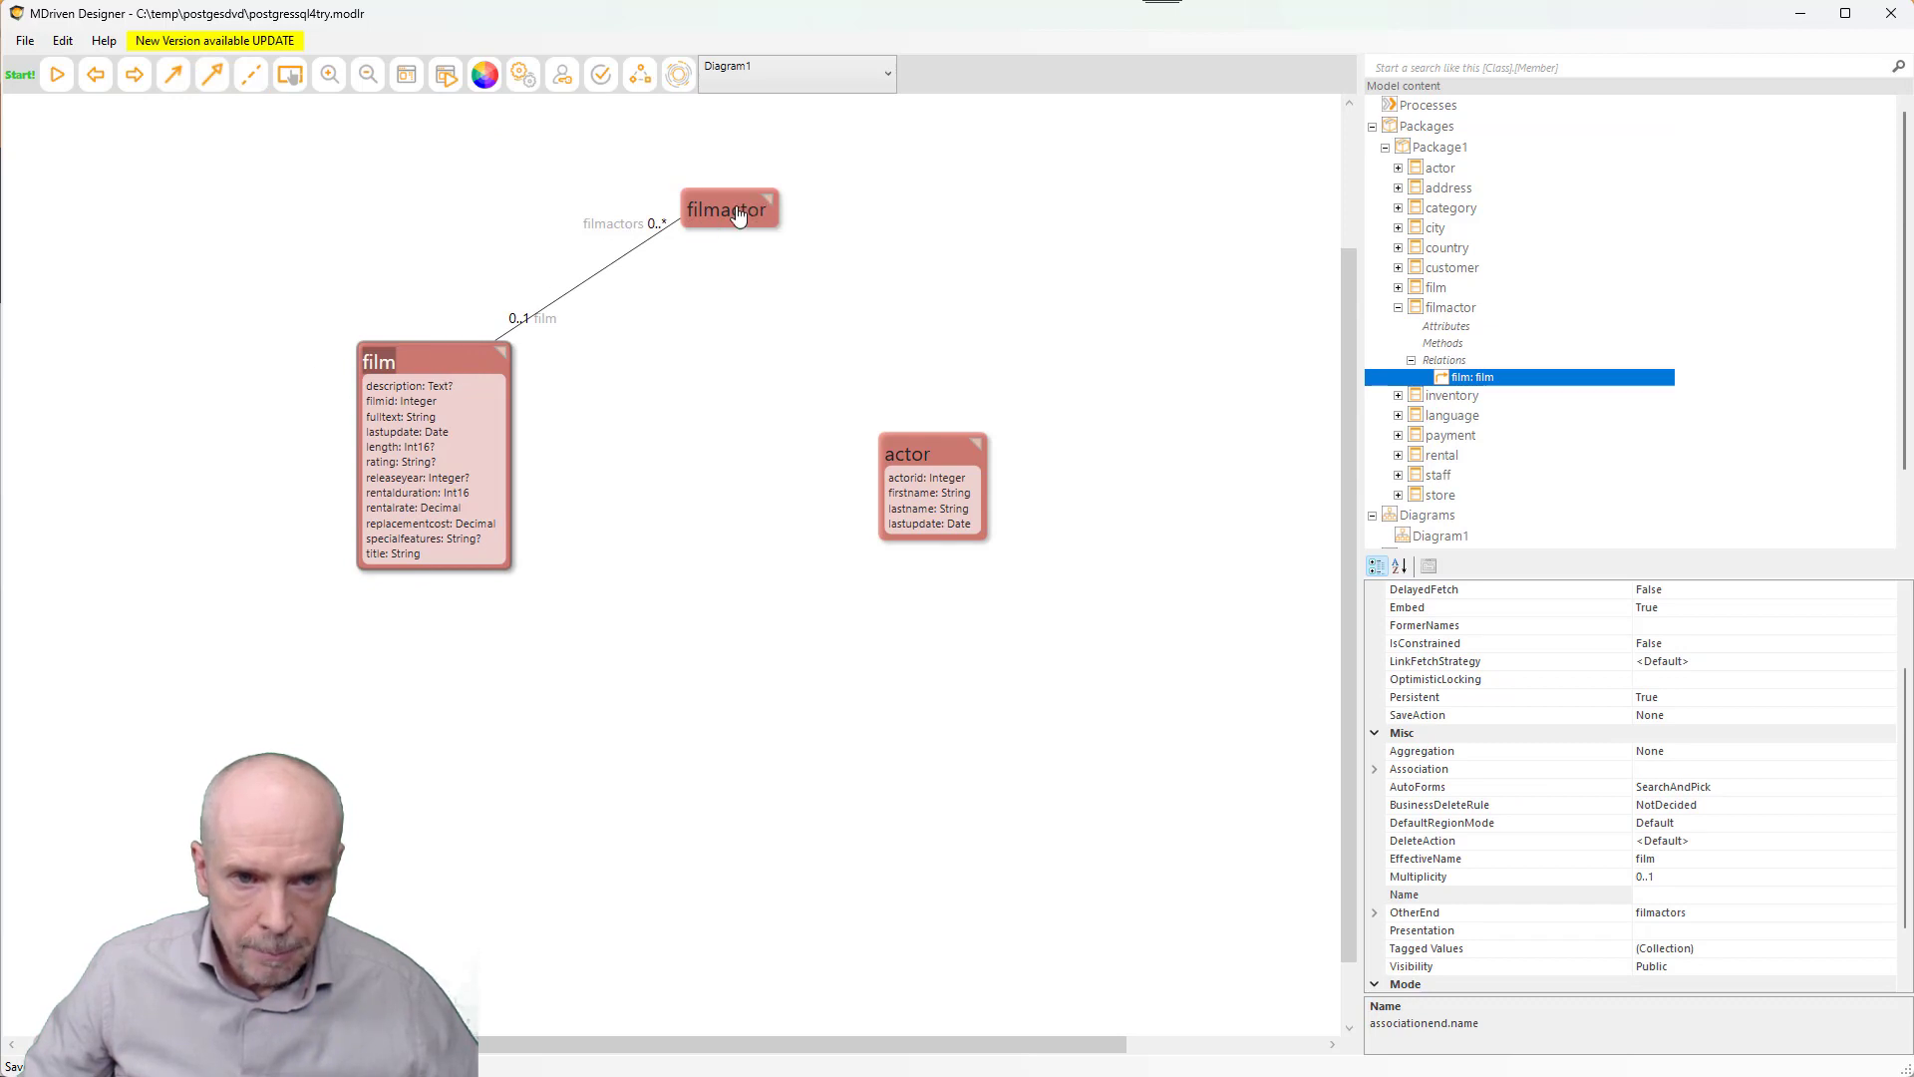
{"action": "left_click", "coordinate": [175, 88]}
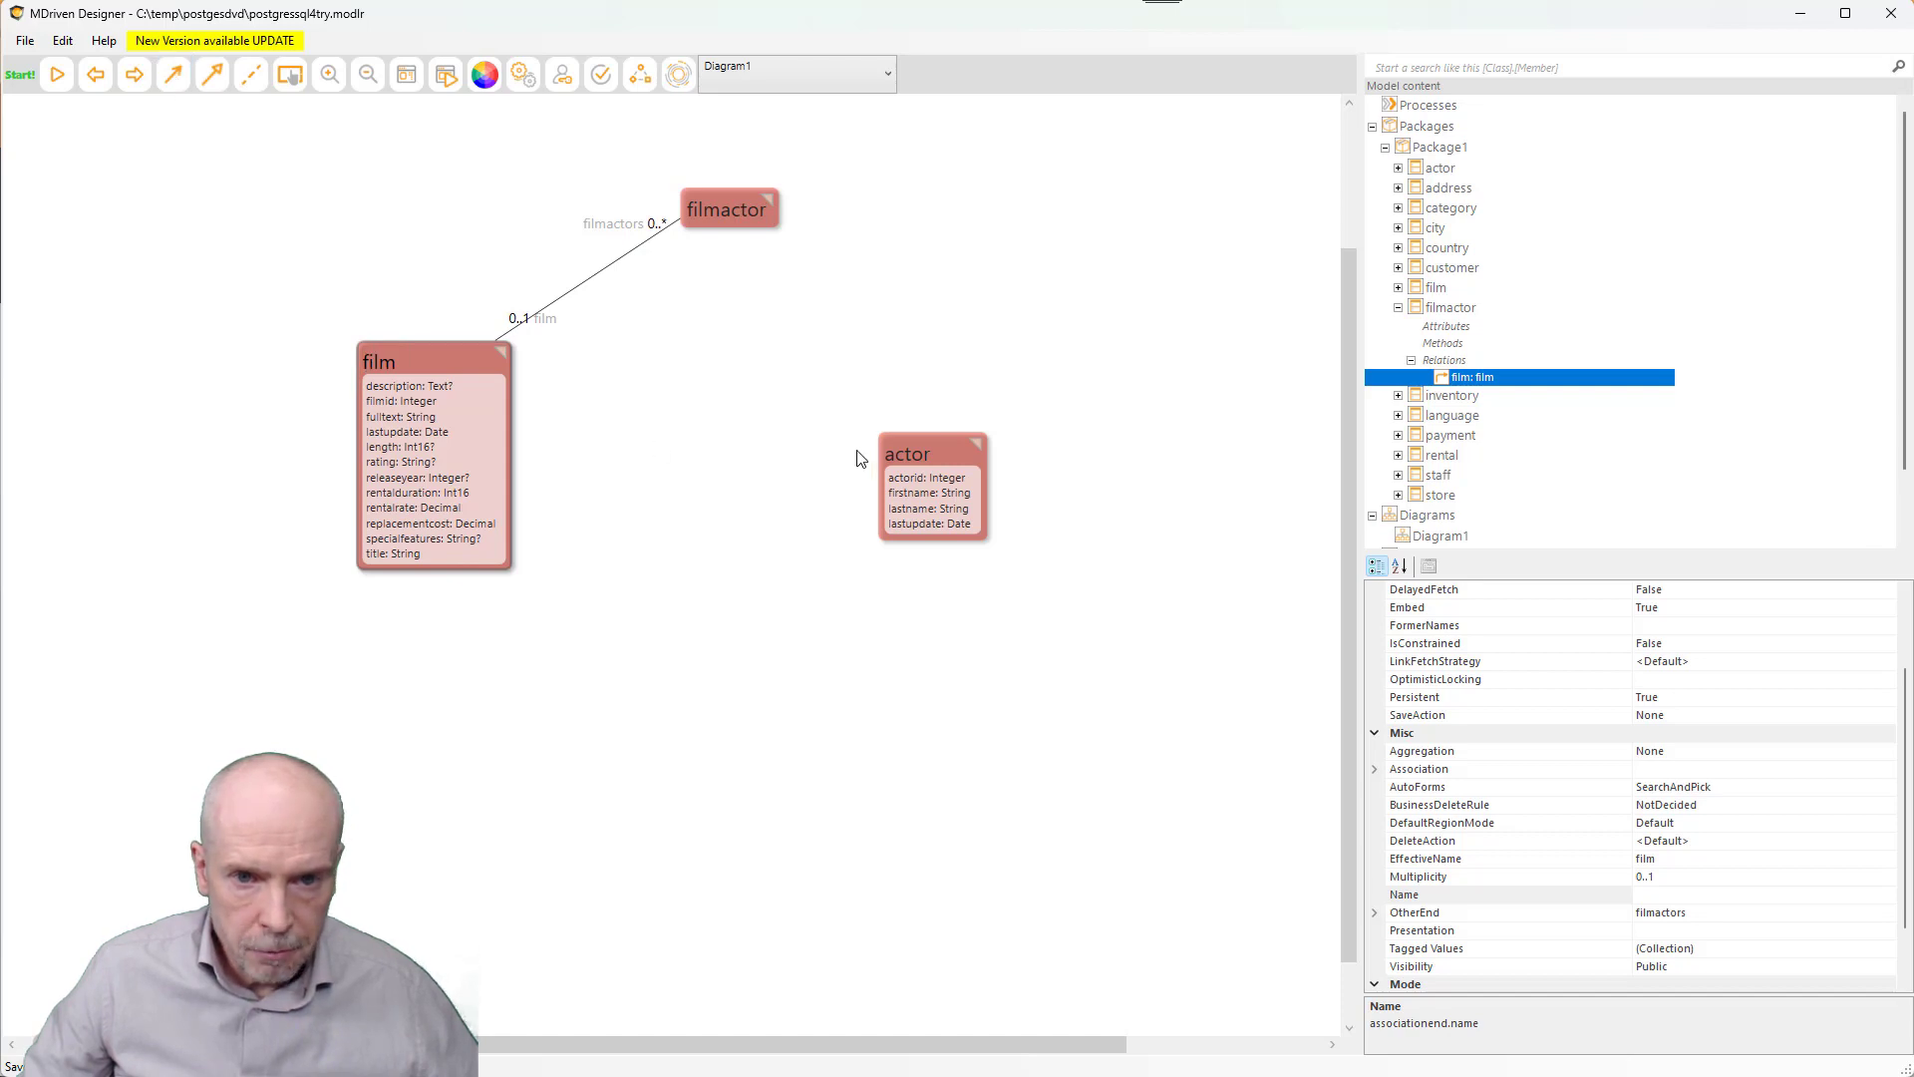
{"action": "left_click", "coordinate": [936, 453]}
{"action": "left_click", "coordinate": [742, 213]}
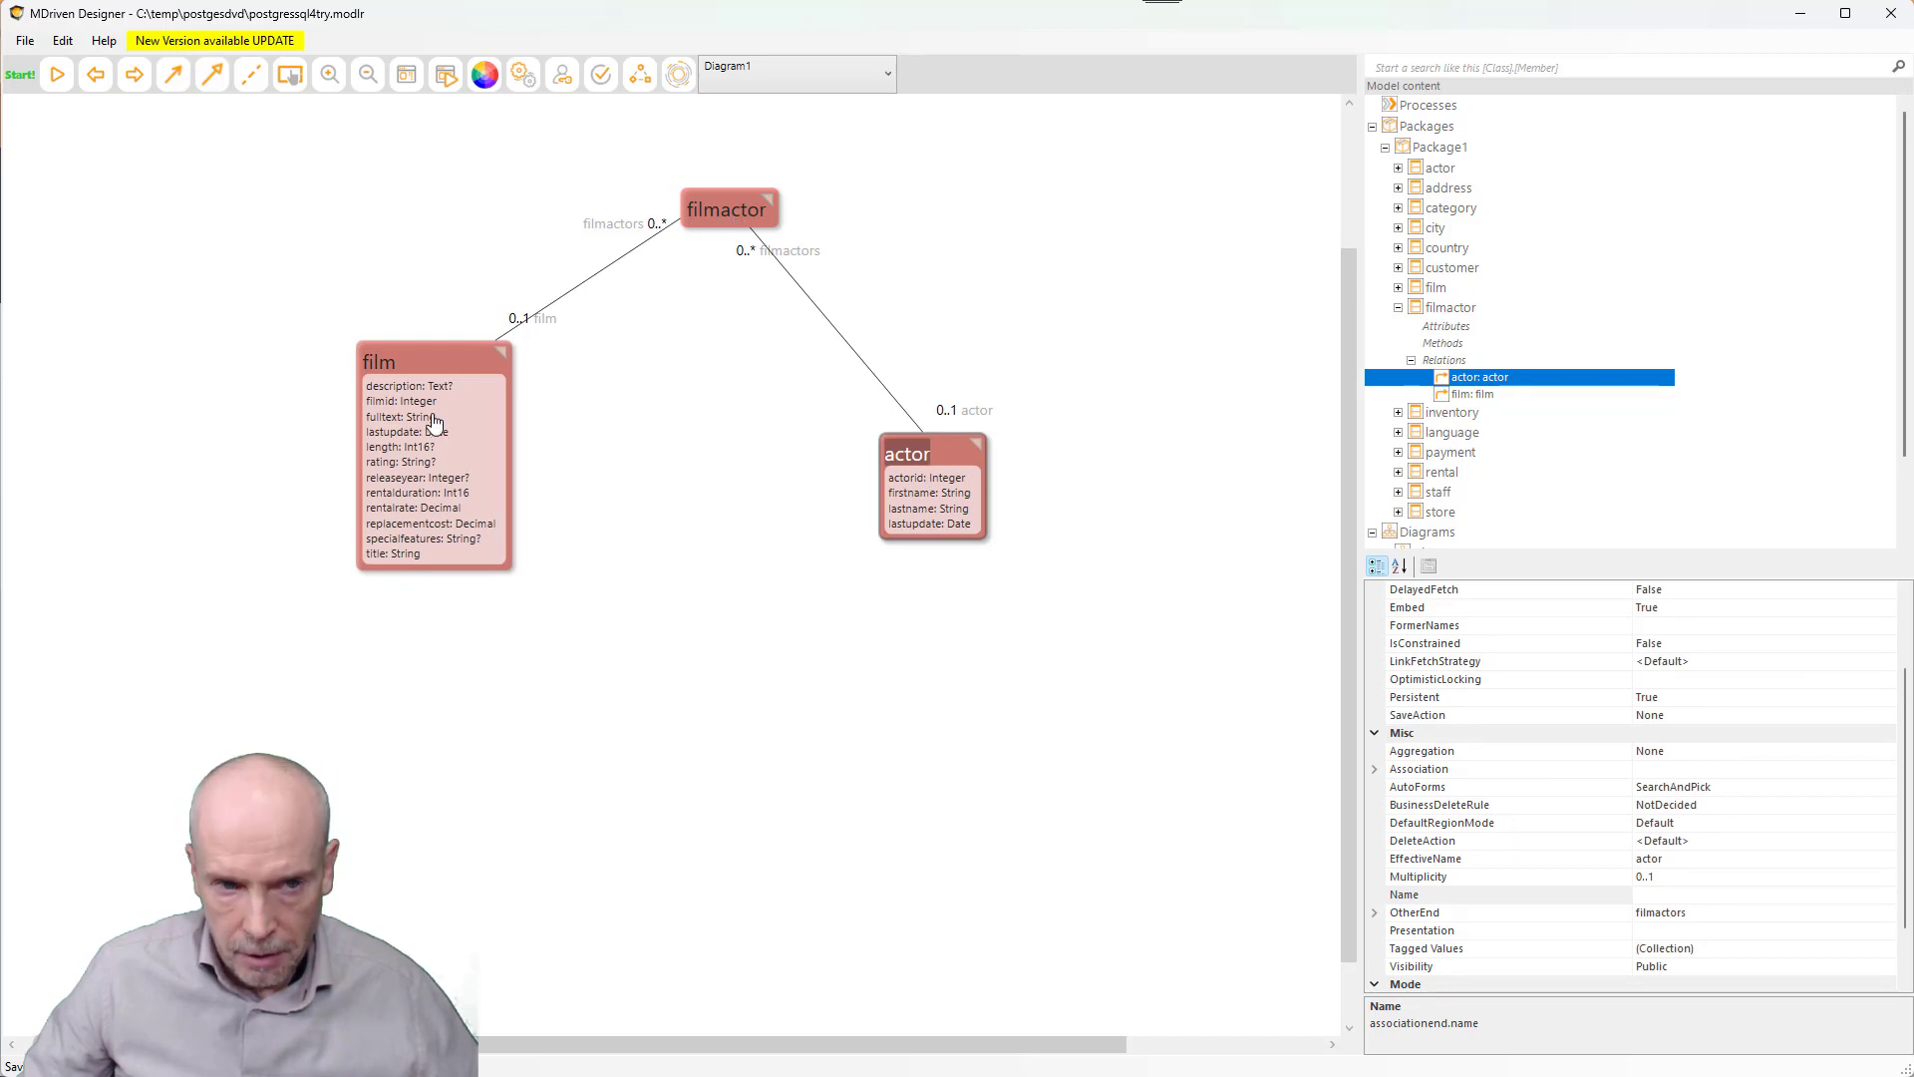
{"action": "left_click", "coordinate": [733, 202]}
{"action": "key", "text": "alt+Tab"}
{"action": "key", "text": "alt+Tab"}
{"action": "key", "text": "alt+Tab"}
{"action": "key", "text": "alt+Tab"}
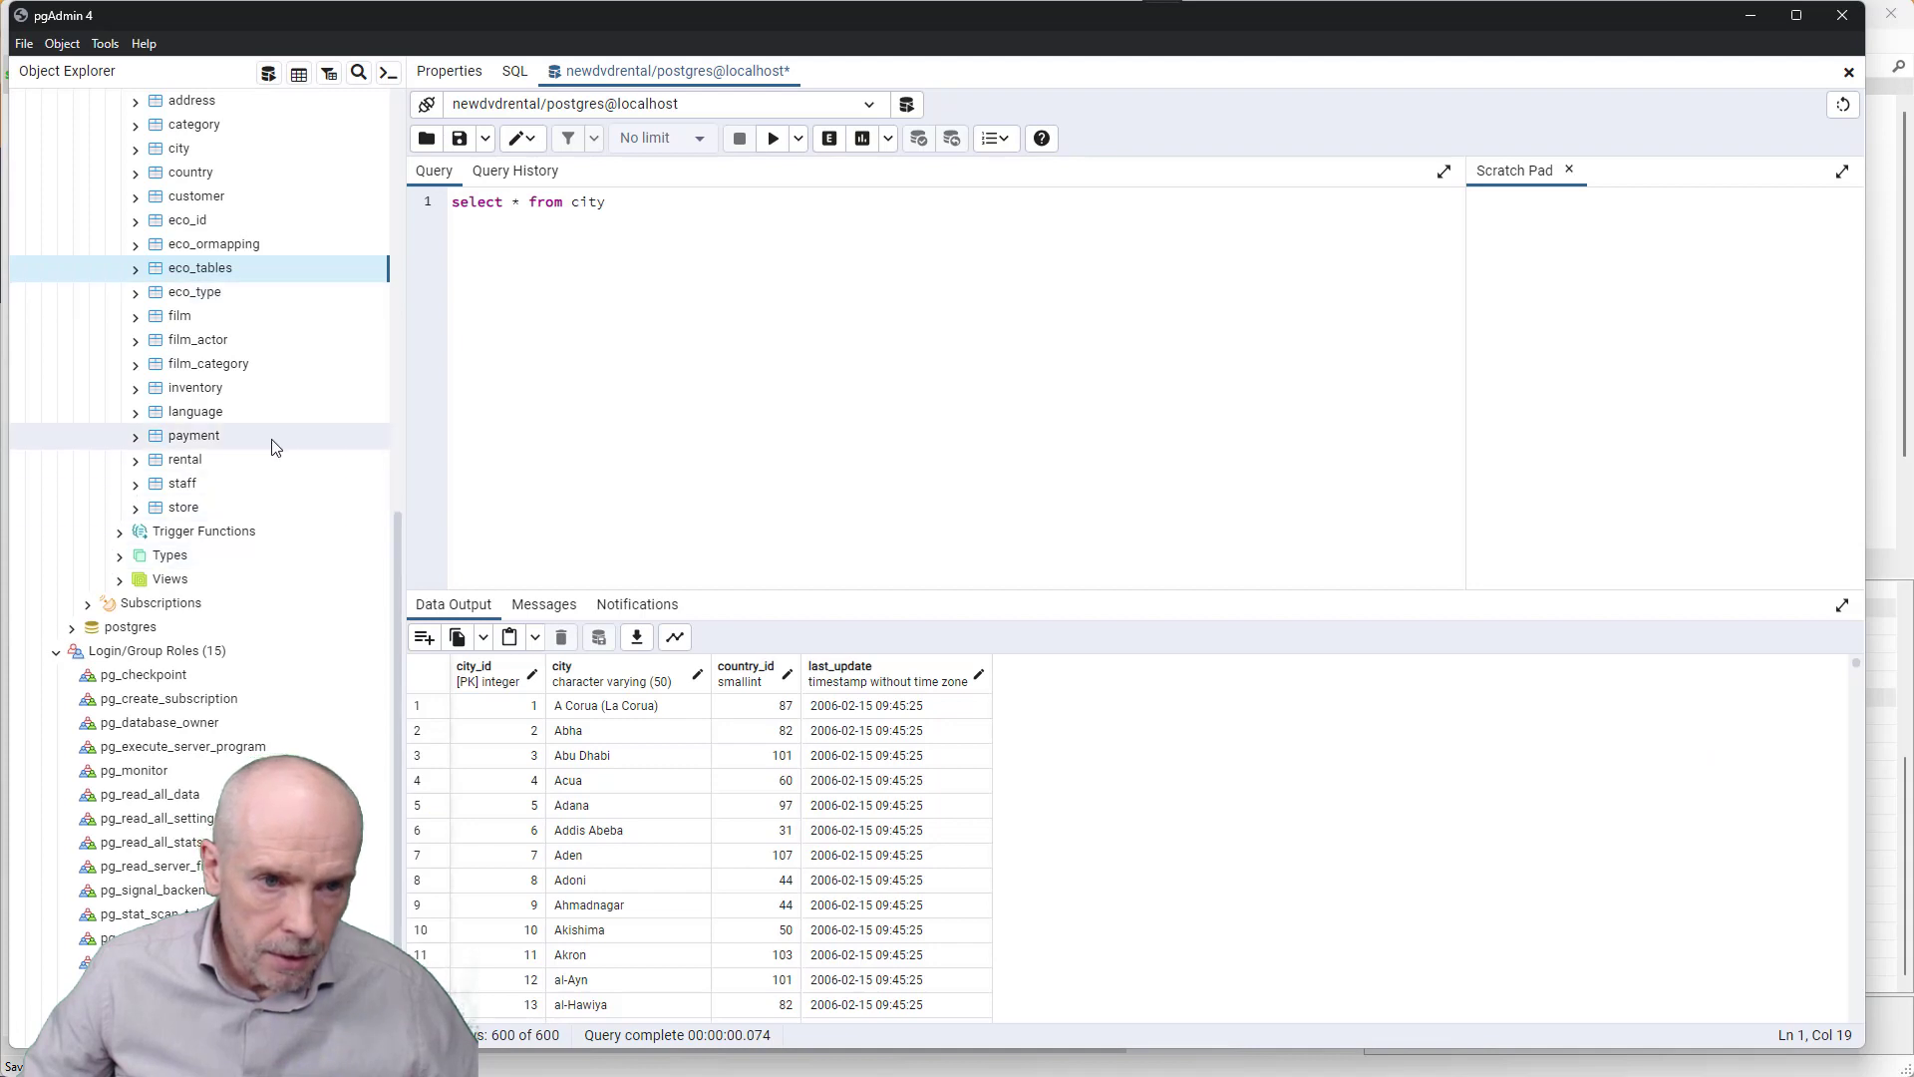
- Expand the film_actor table's columns in pgAdmin and inspect the actor_id column
{"action": "scroll", "coordinate": [273, 443], "scroll_direction": "up", "scroll_amount": 5}
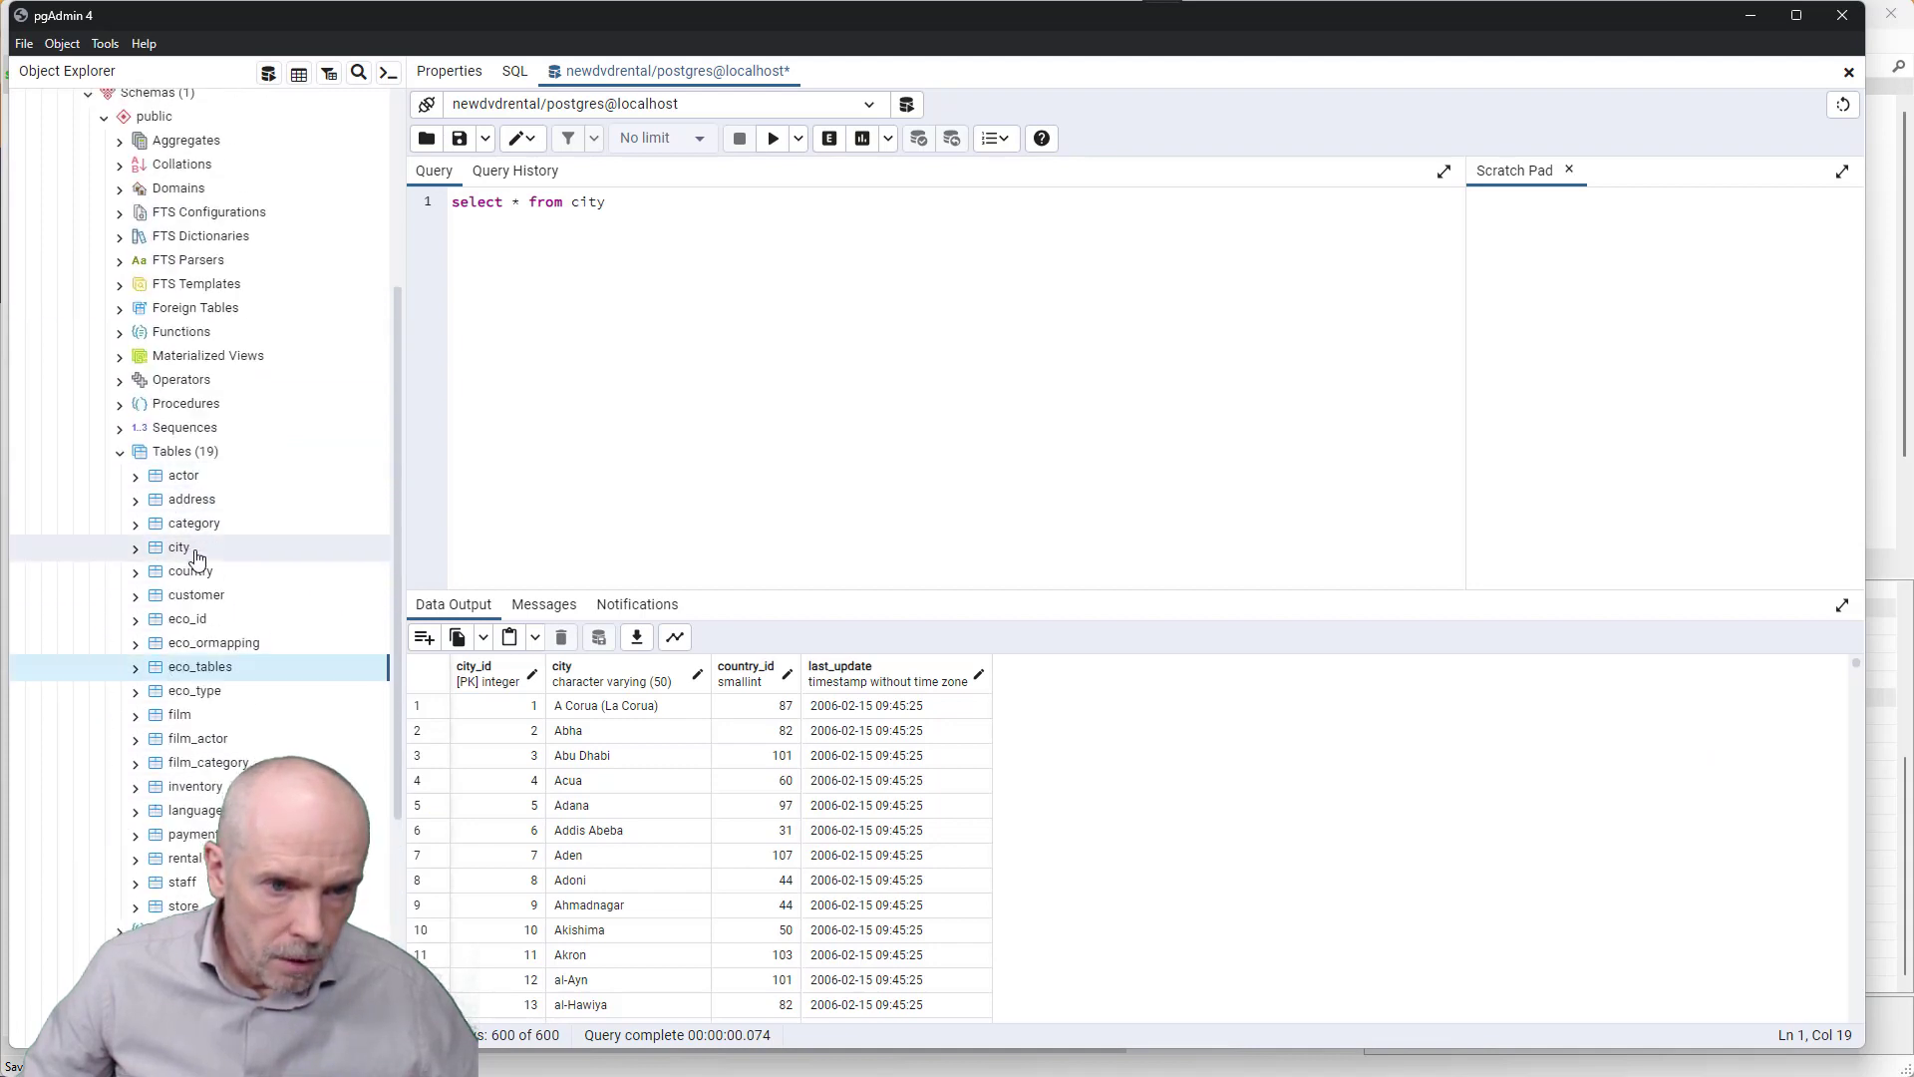
{"action": "left_click", "coordinate": [204, 743]}
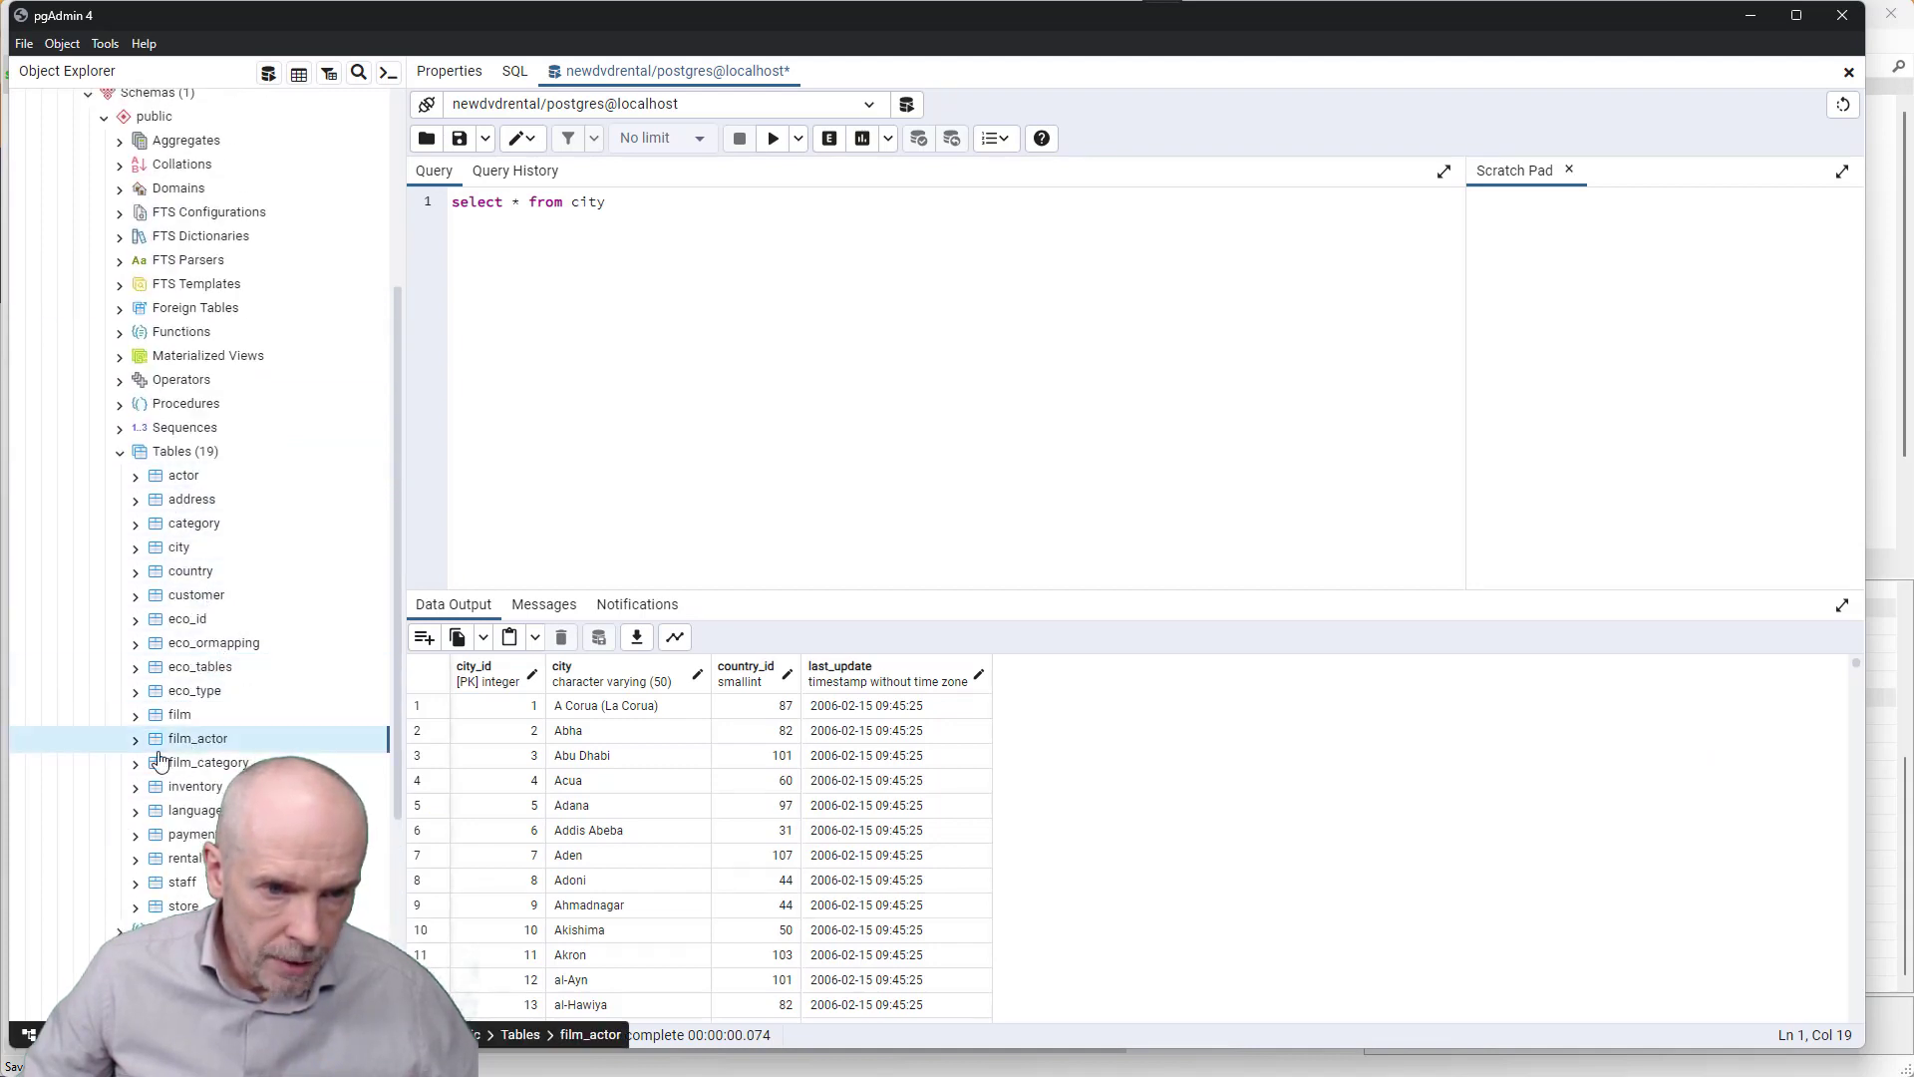
{"action": "left_click", "coordinate": [155, 765]}
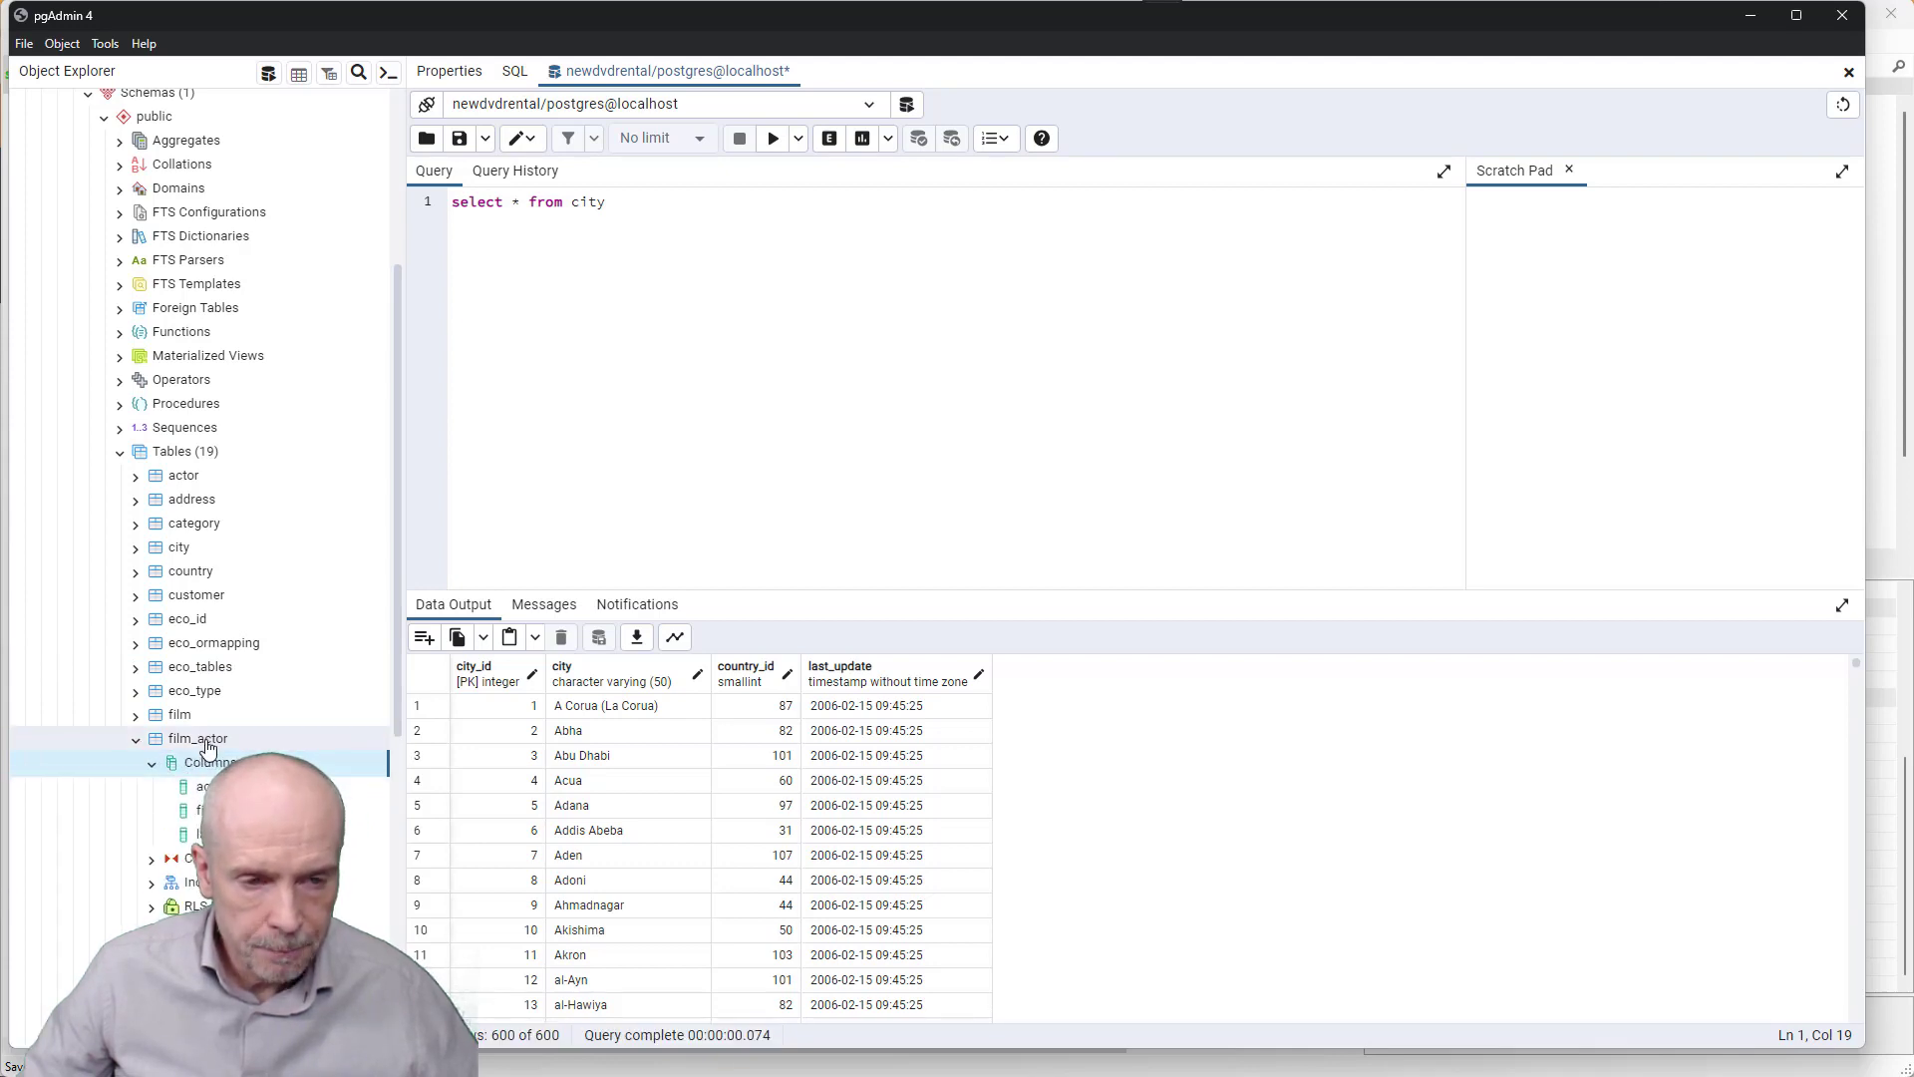
{"action": "left_click", "coordinate": [204, 787]}
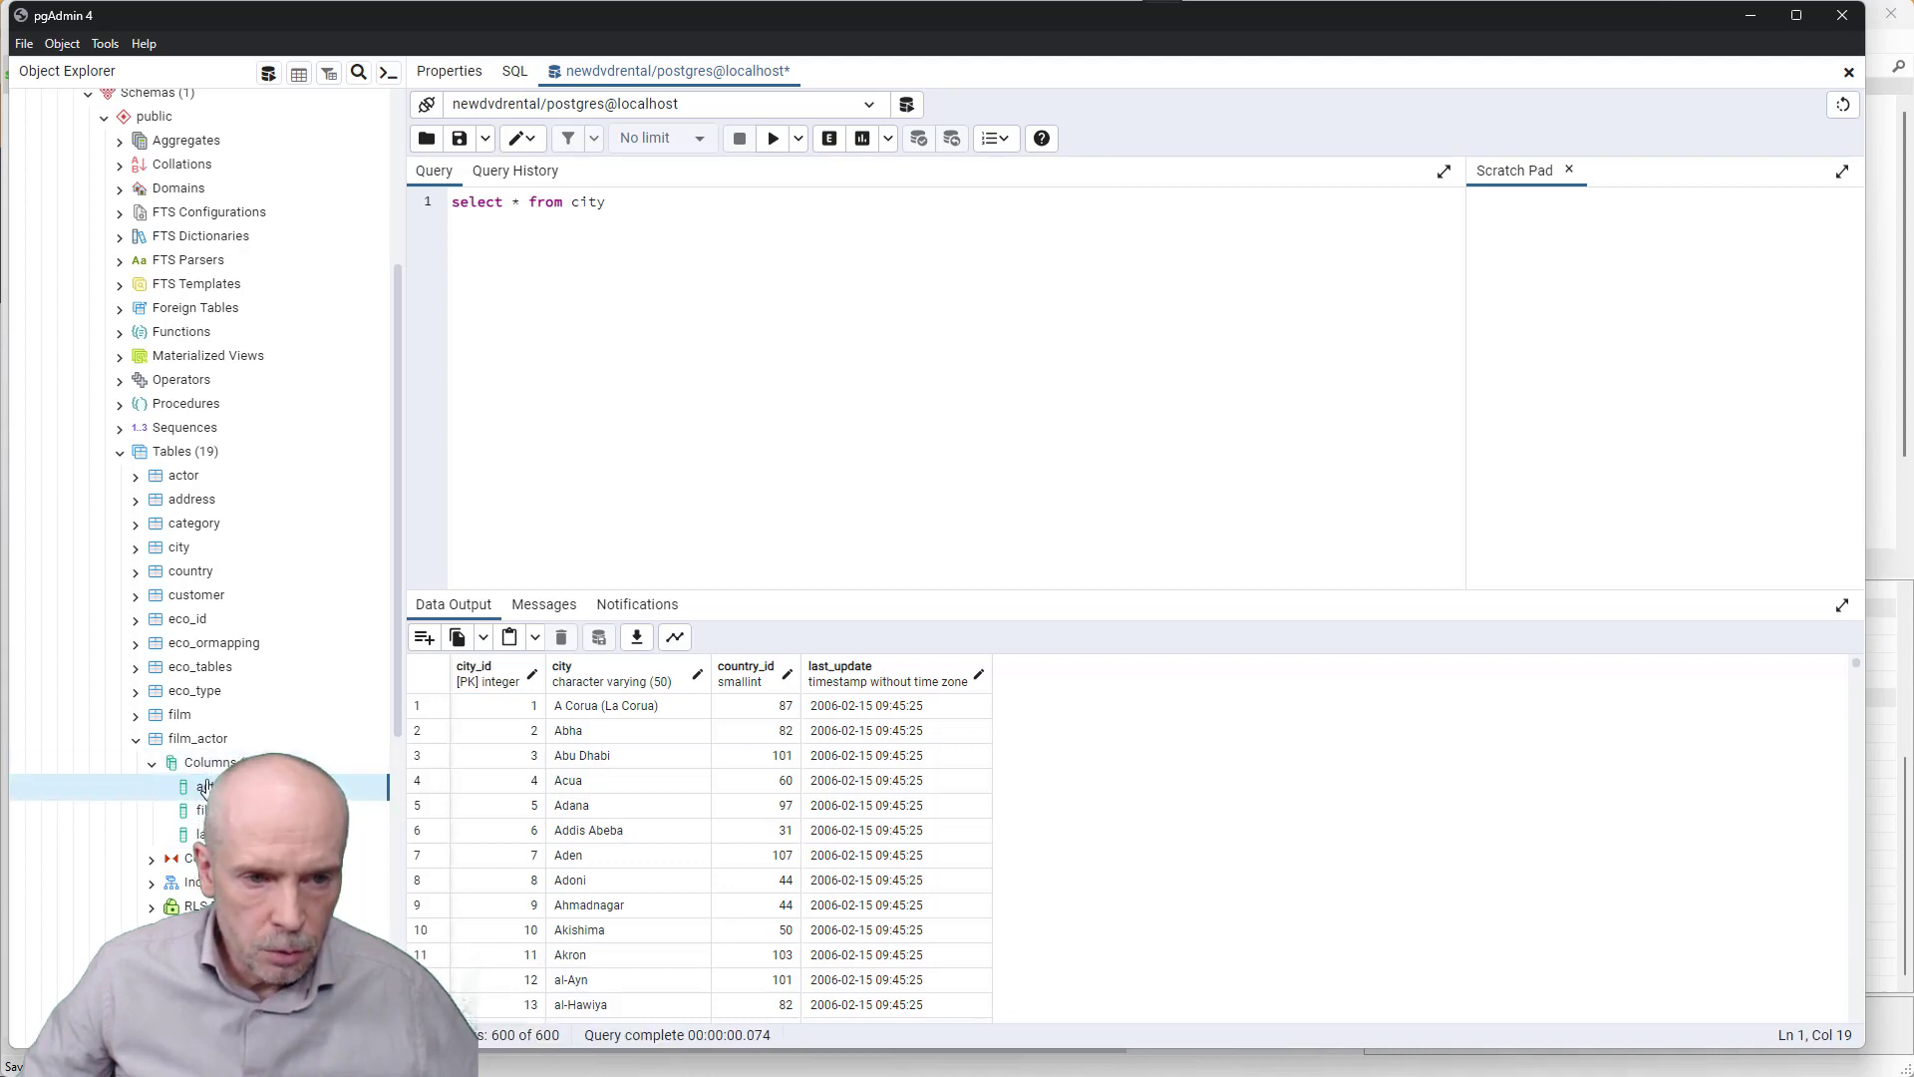
- Run 'select * from film_actor' in a new Query Tool and review the 5462 rows
{"action": "right_click", "coordinate": [196, 746]}
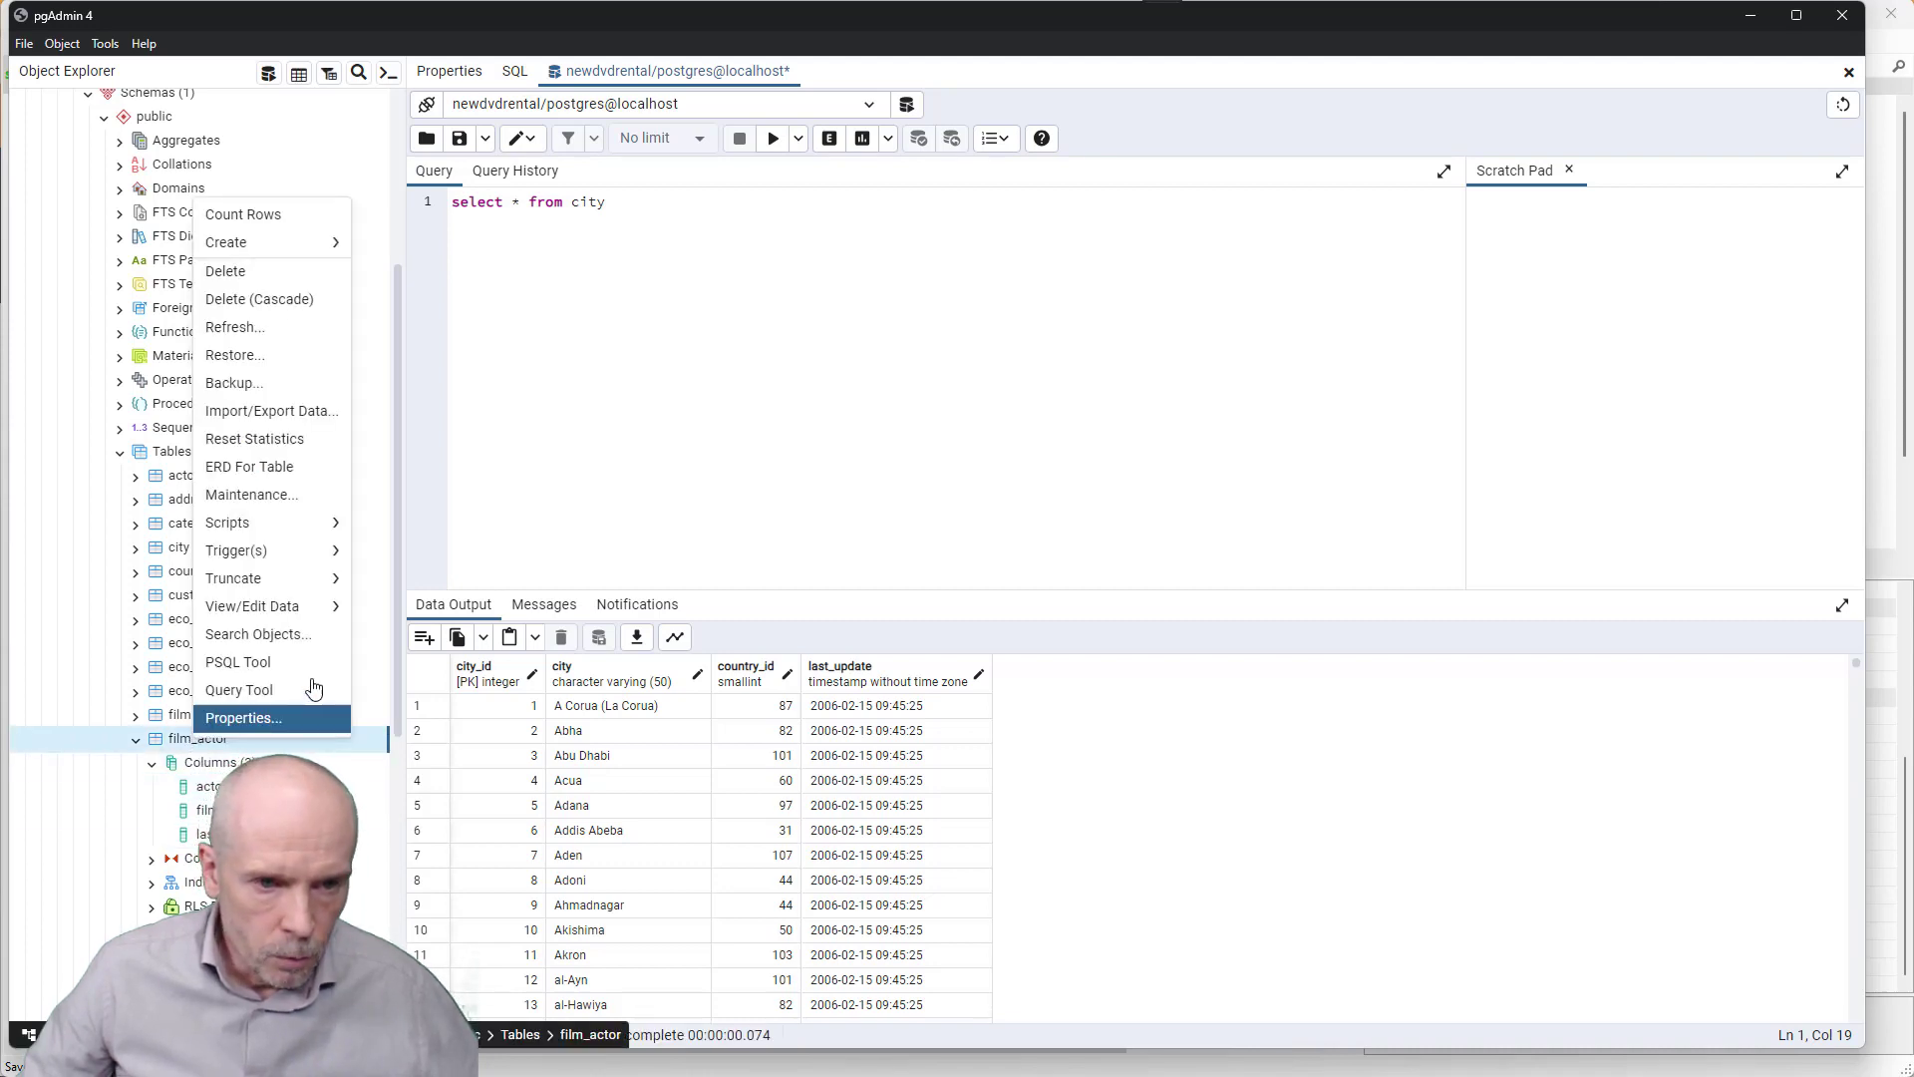
{"action": "left_click", "coordinate": [260, 702]}
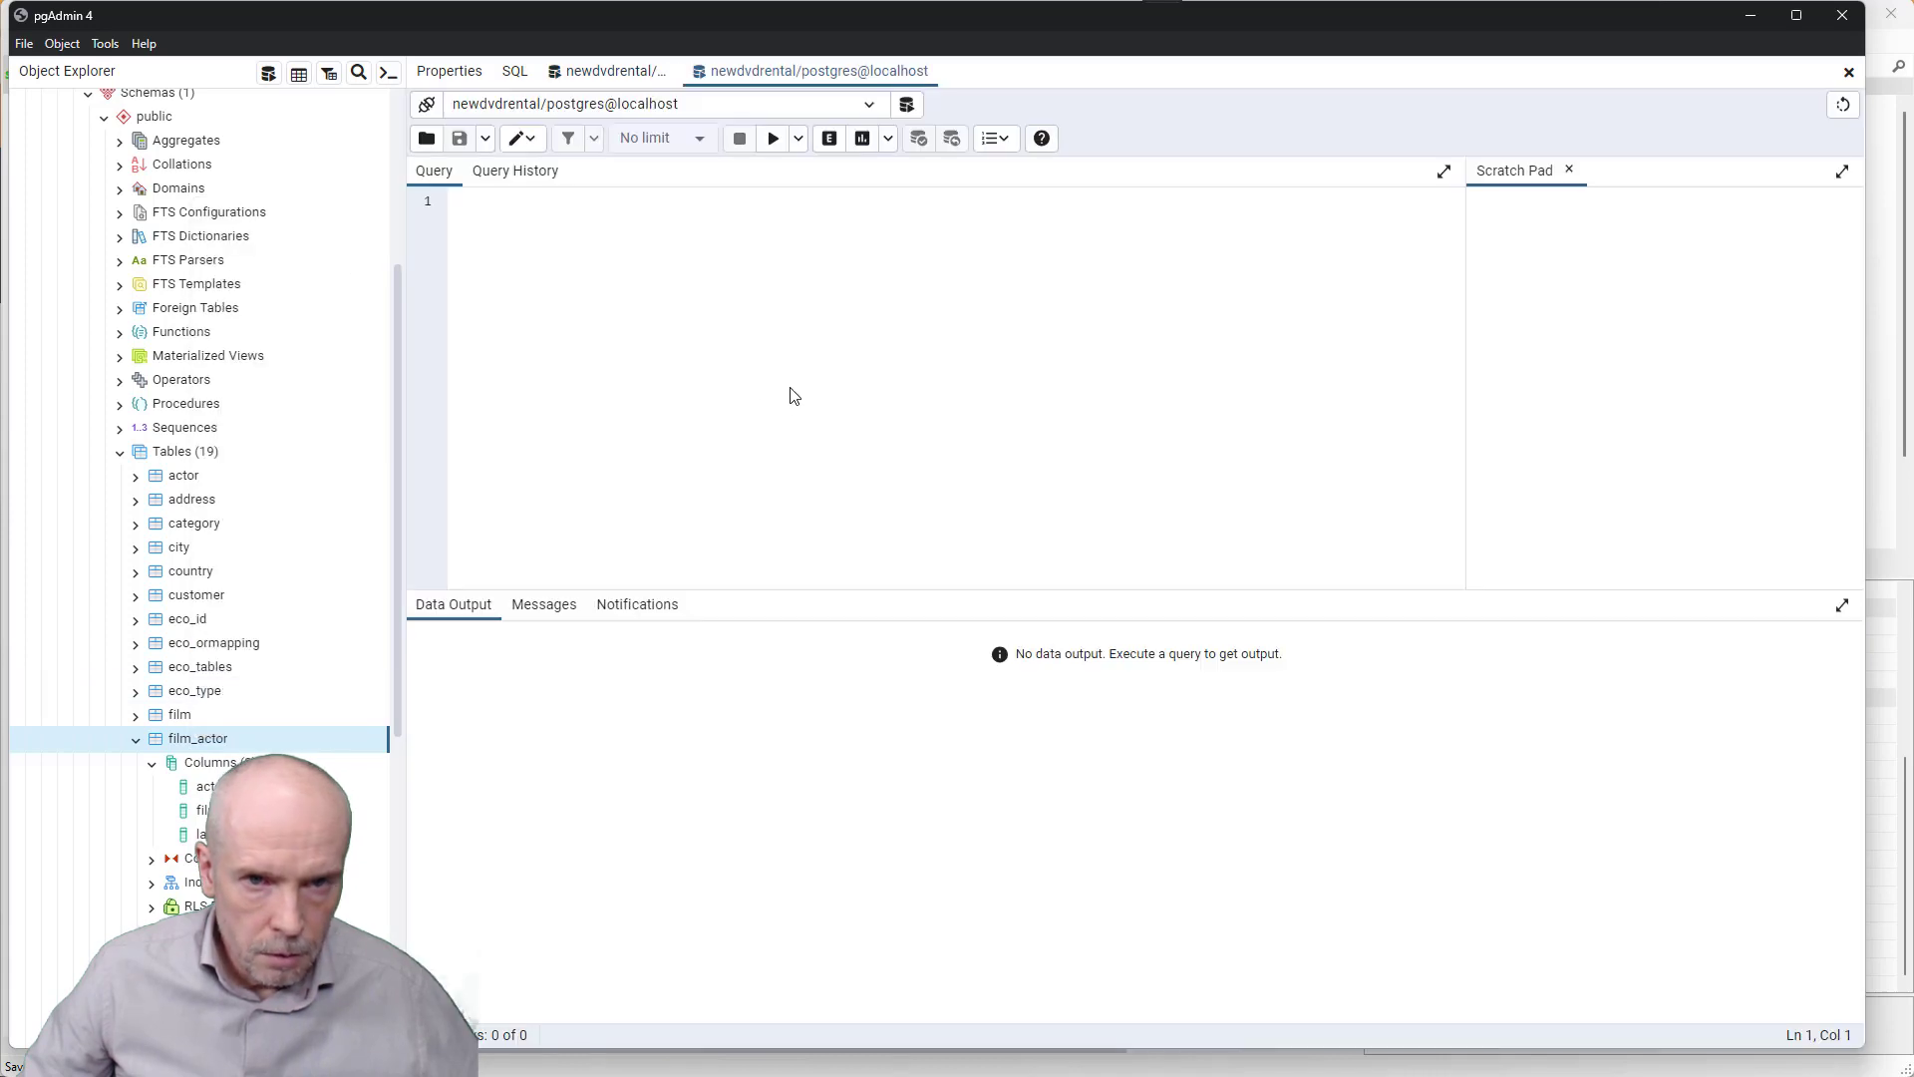
{"action": "type", "text": "sel"}
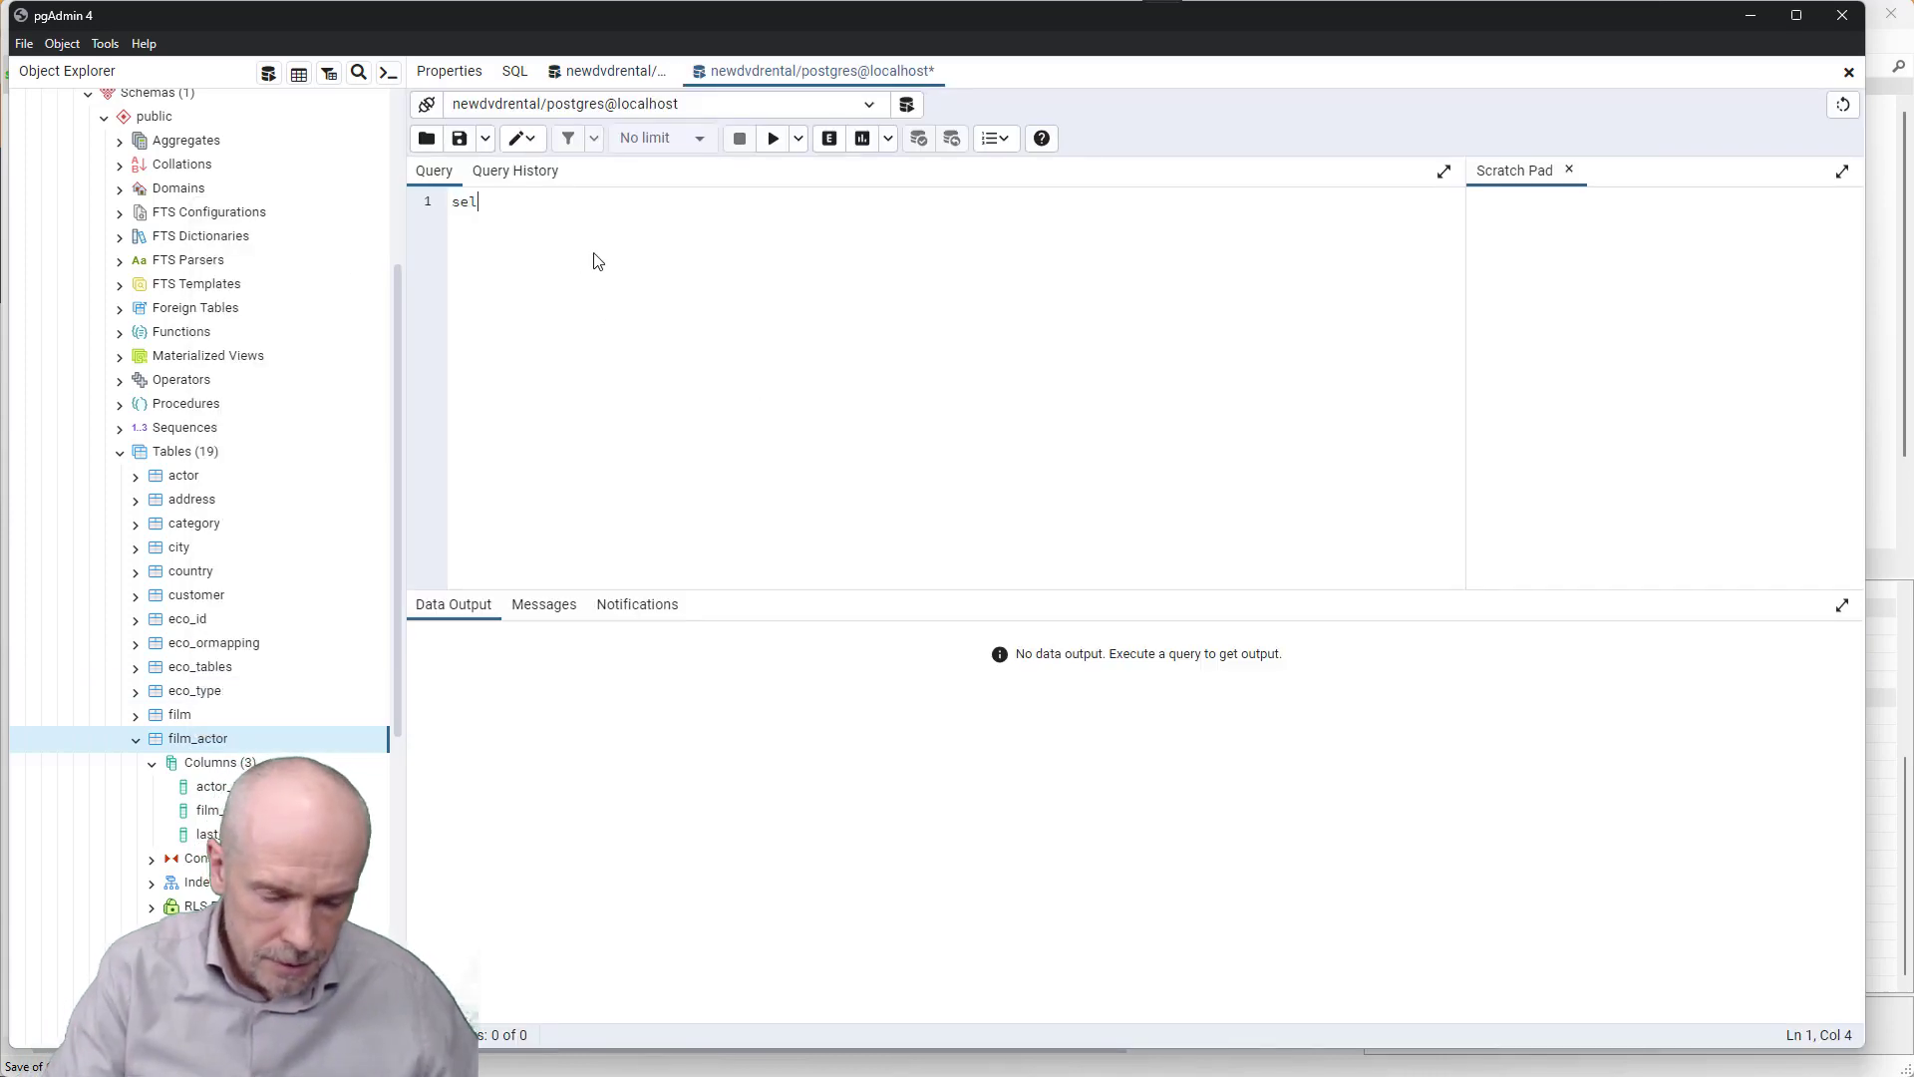
{"action": "type", "text": "ect * from "}
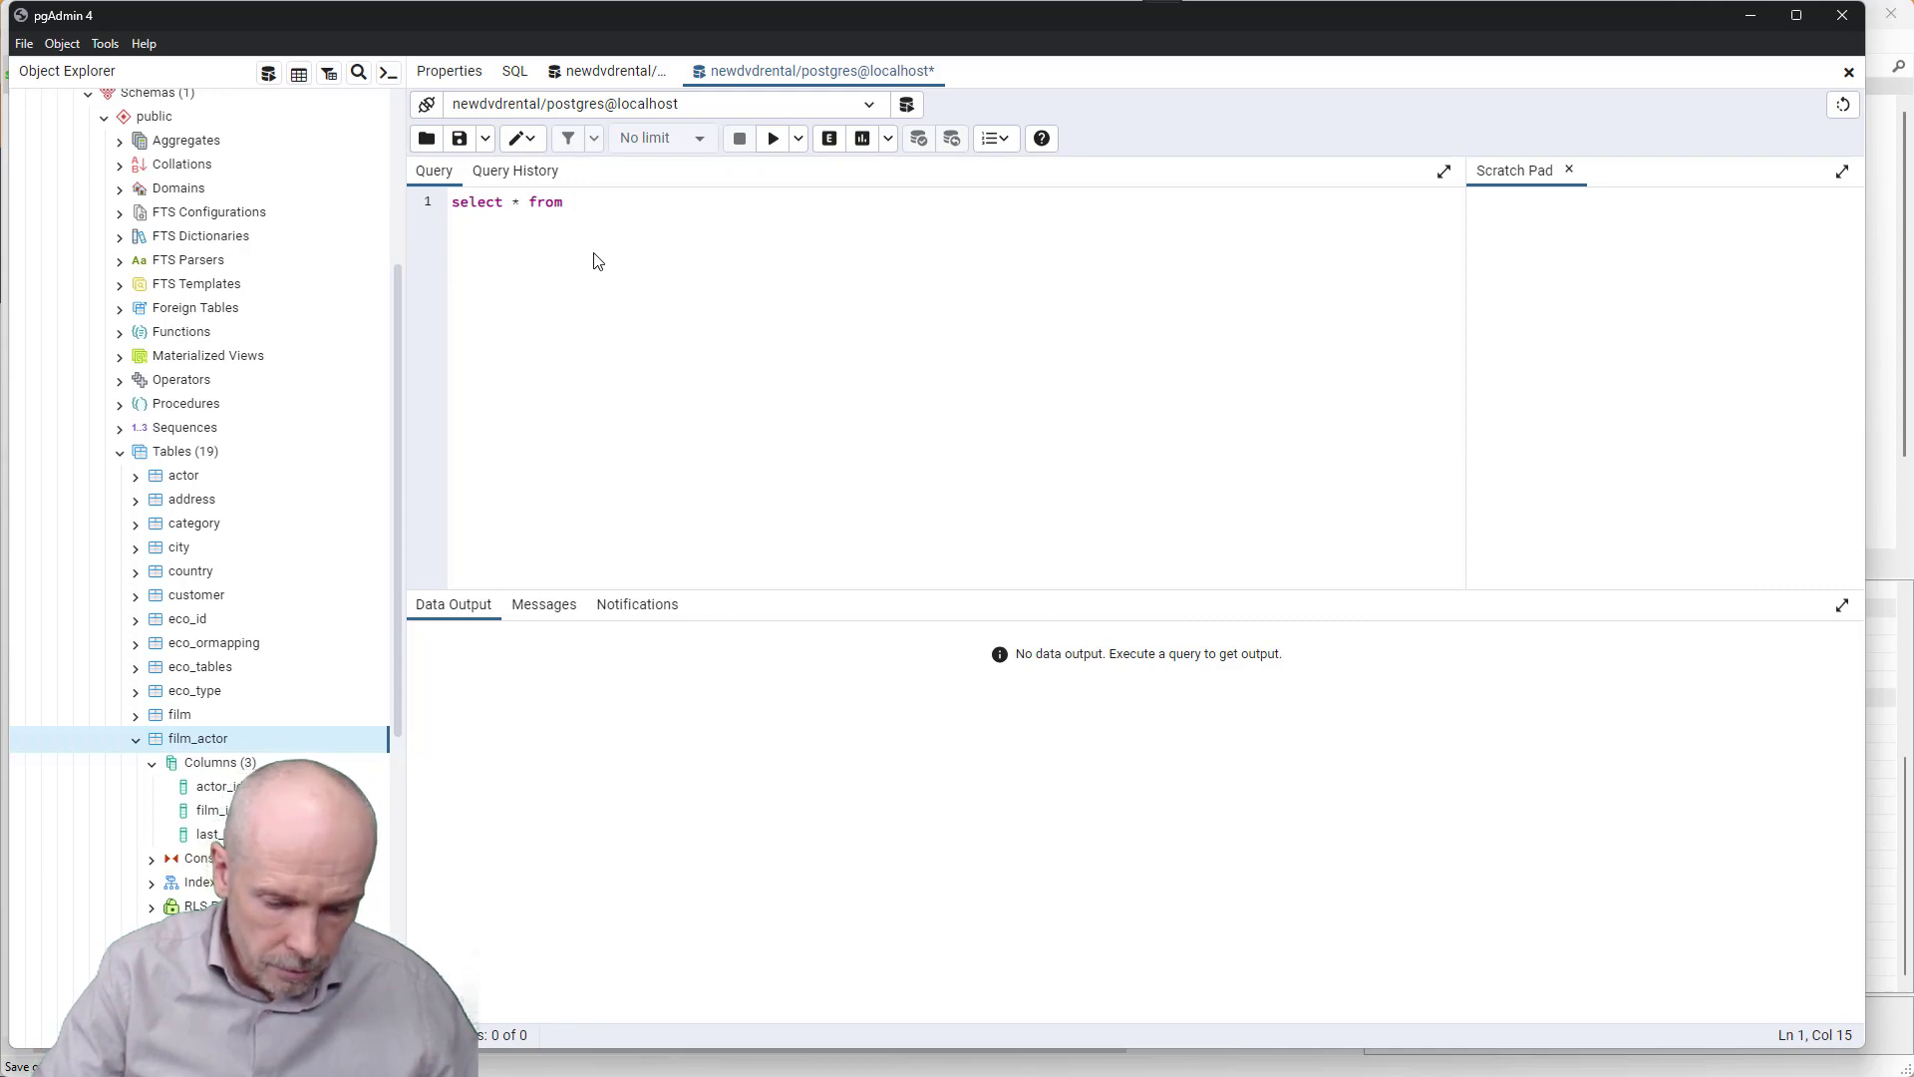
{"action": "type", "text": "film_"}
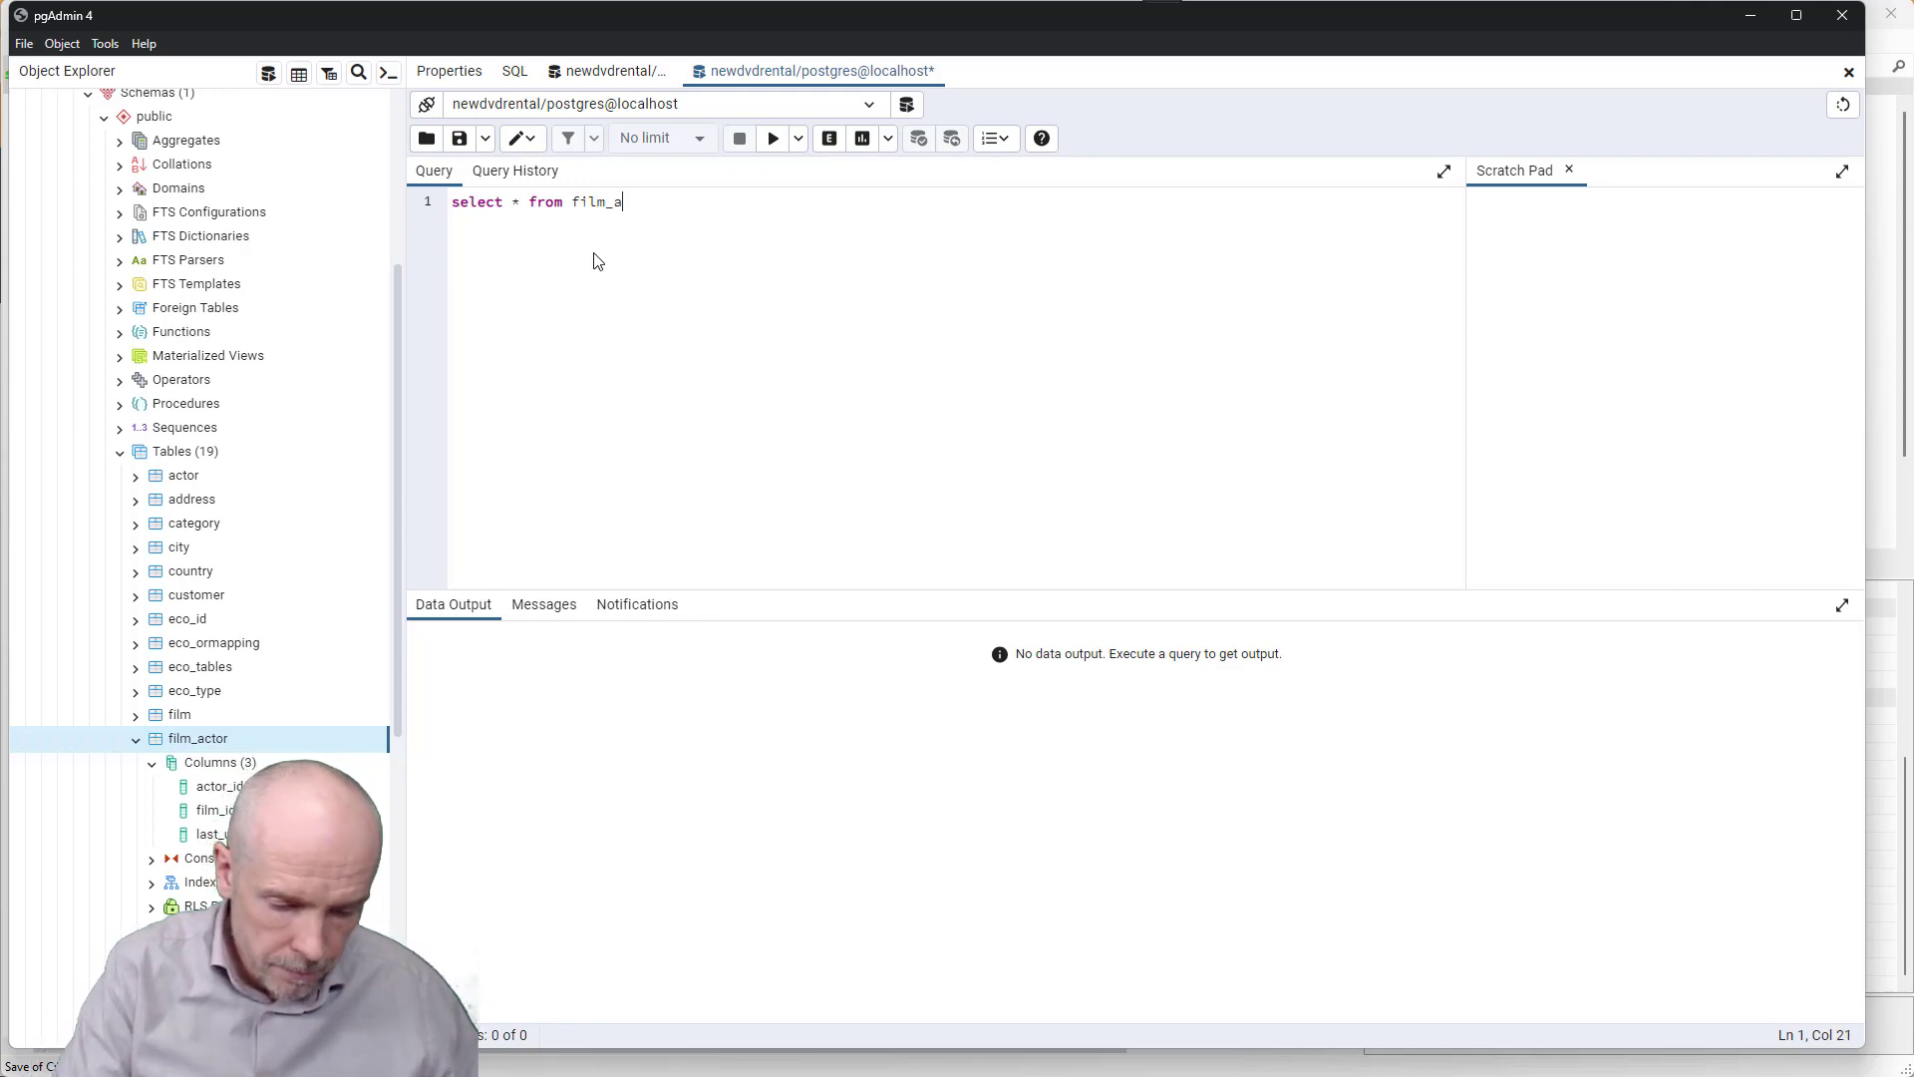
{"action": "type", "text": "actor"}
{"action": "key", "text": "F5"}
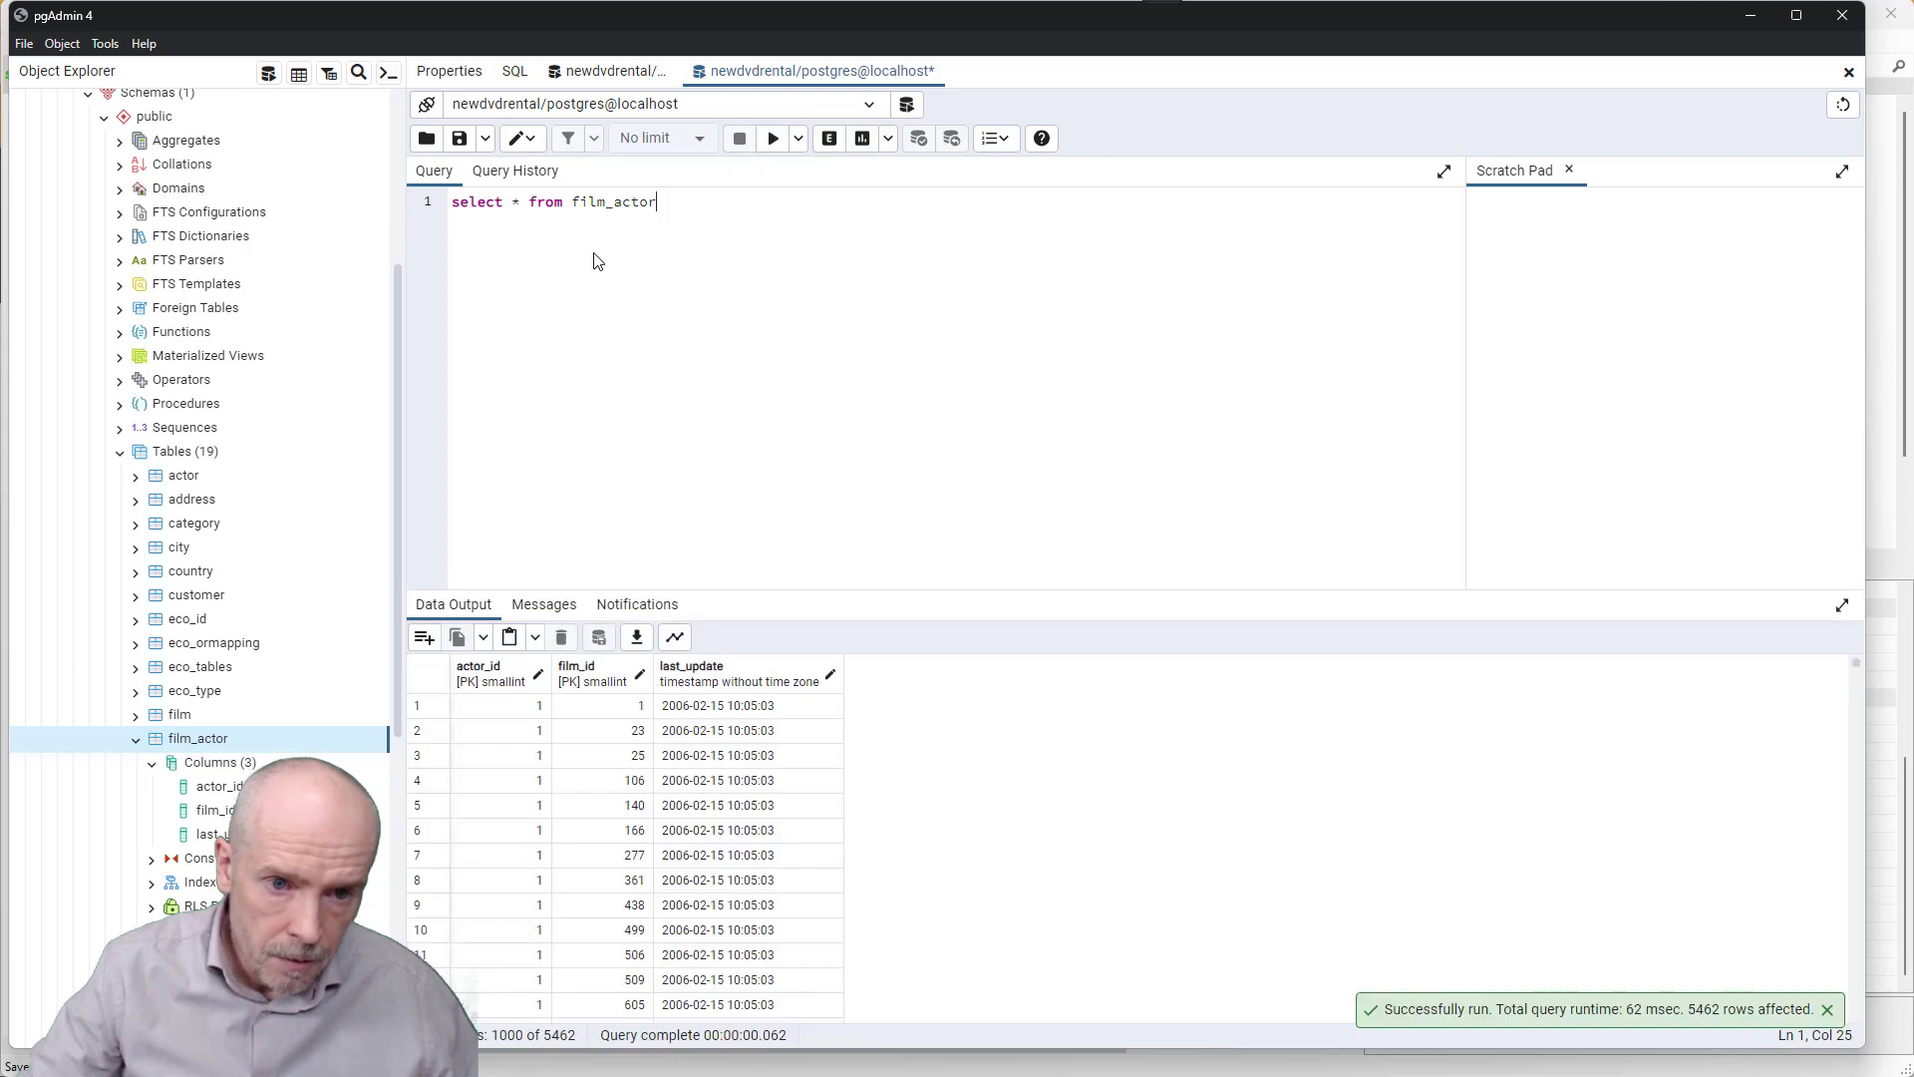
{"action": "left_click", "coordinate": [533, 733]}
{"action": "scroll", "coordinate": [539, 757], "scroll_direction": "down", "scroll_amount": 9}
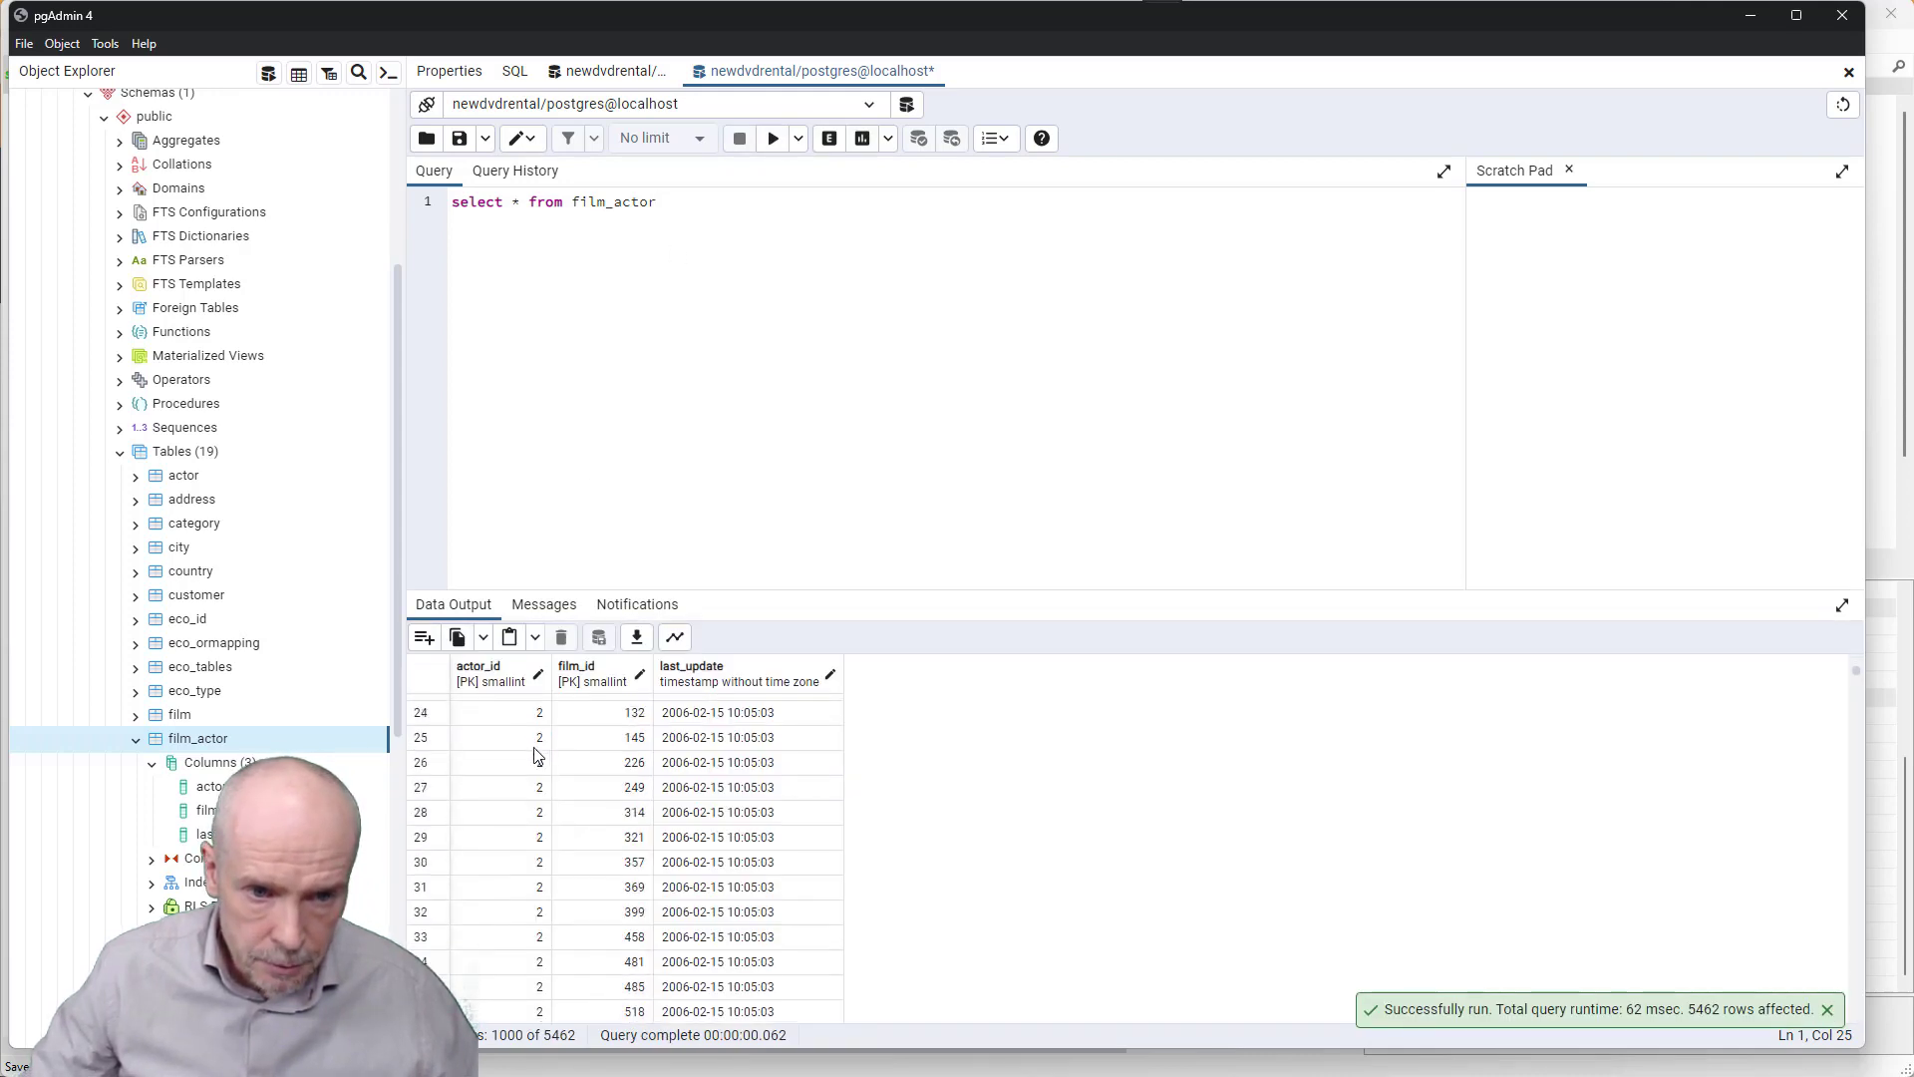
{"action": "scroll", "coordinate": [544, 788], "scroll_direction": "up", "scroll_amount": 2}
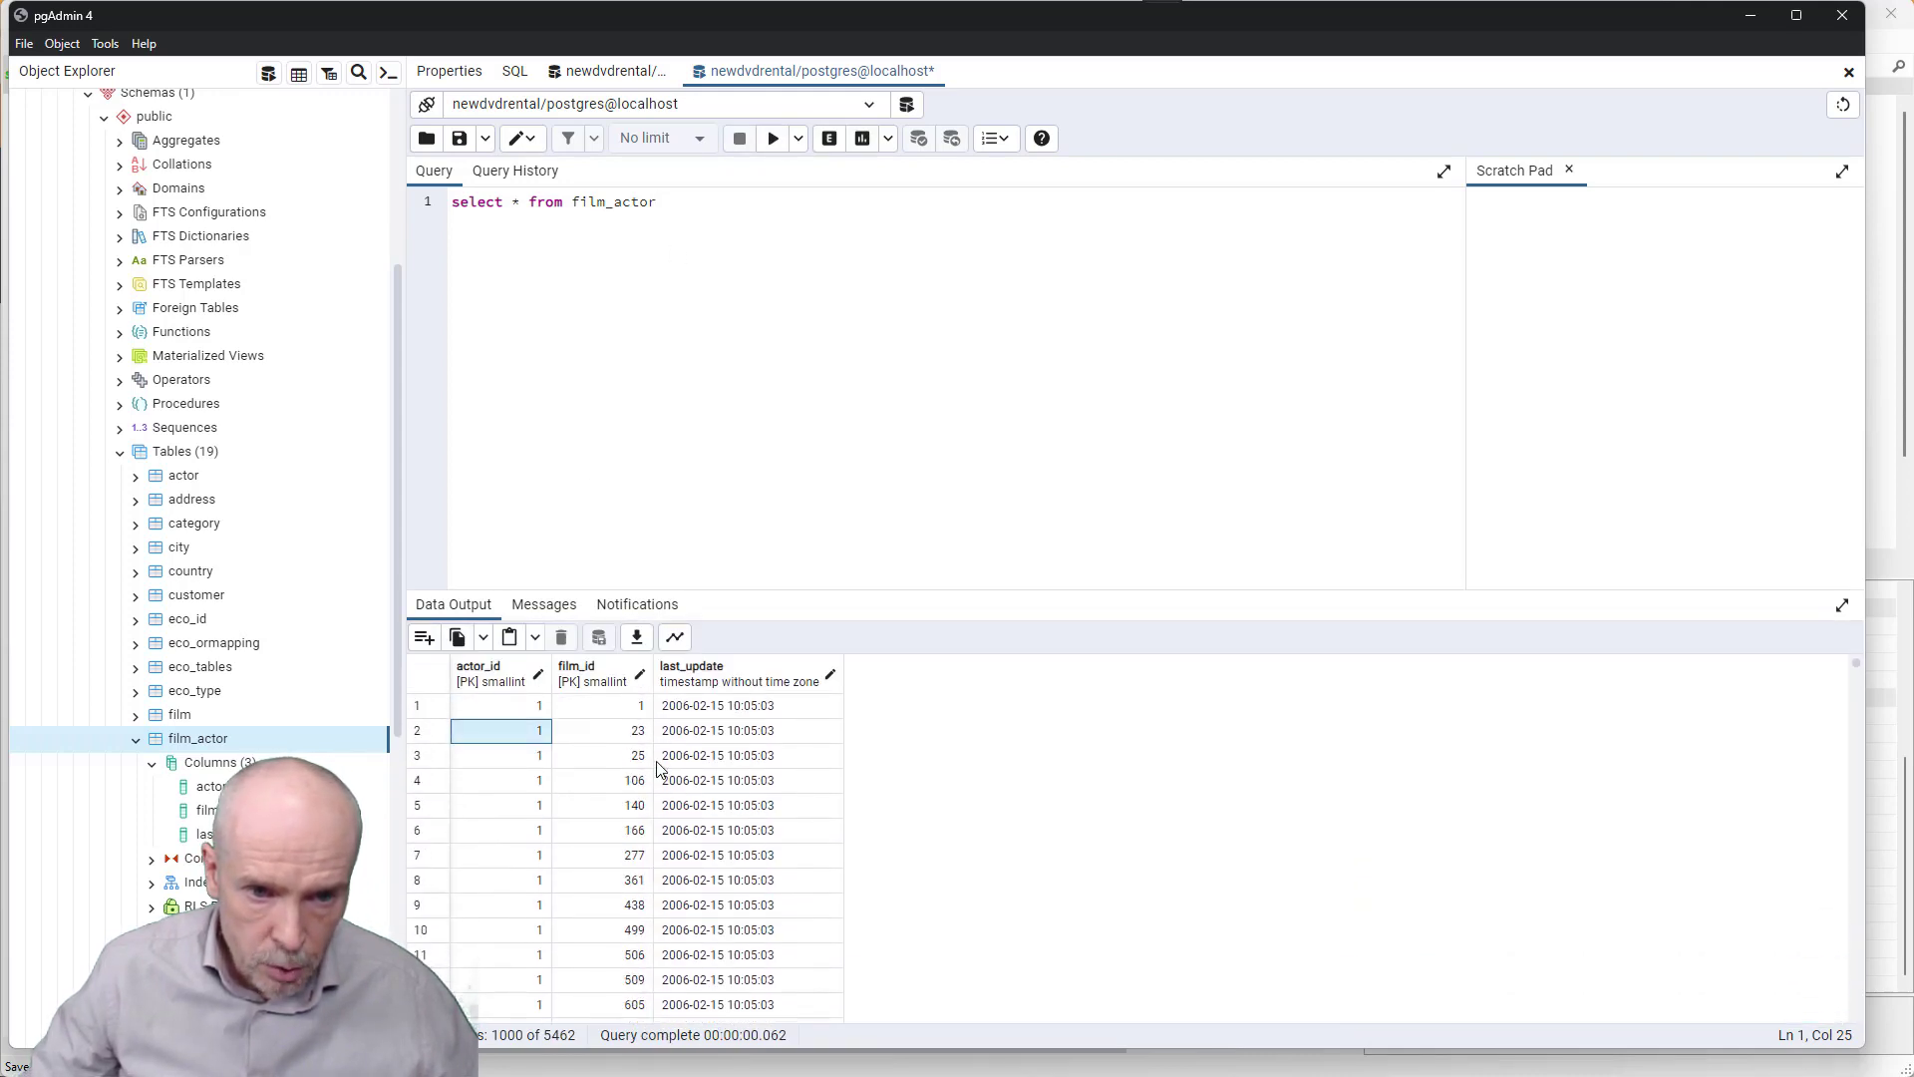
{"action": "scroll", "coordinate": [635, 761], "scroll_direction": "down", "scroll_amount": 20}
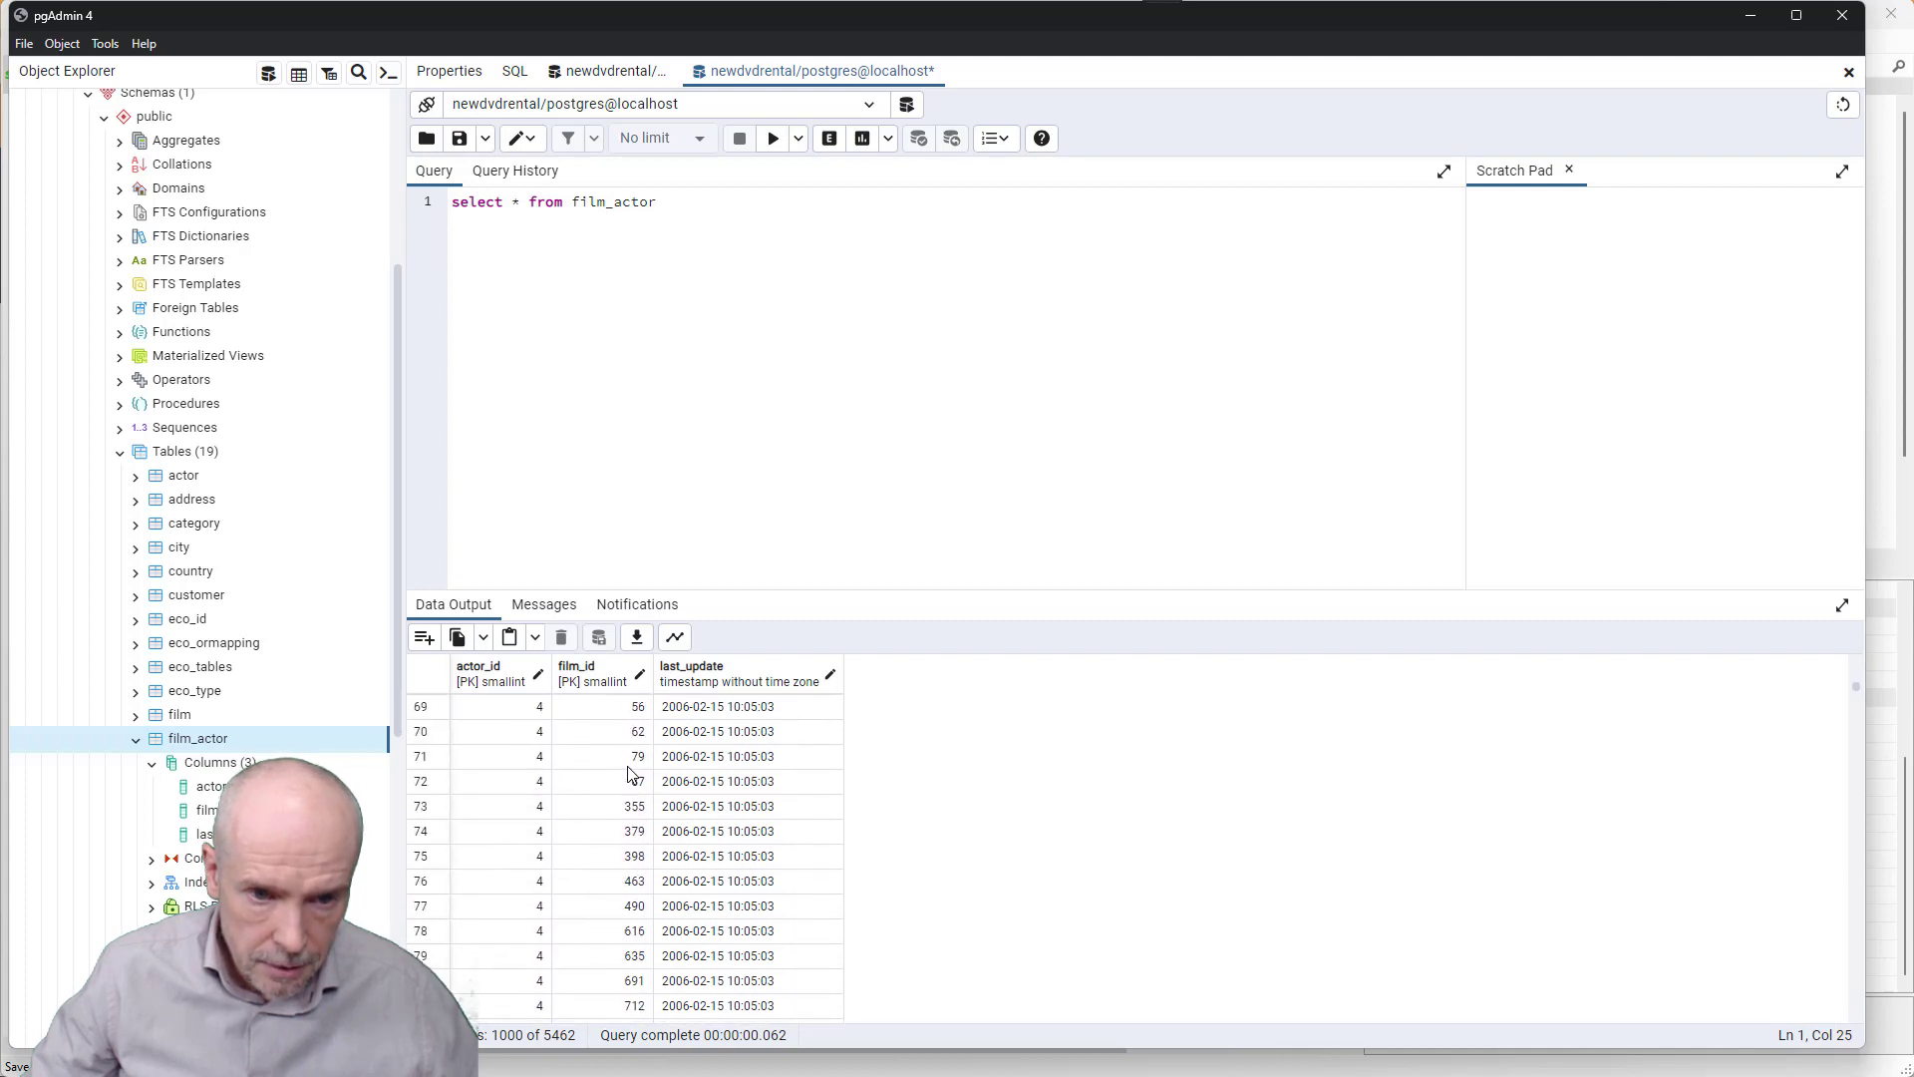
{"action": "scroll", "coordinate": [584, 792], "scroll_direction": "up", "scroll_amount": 13}
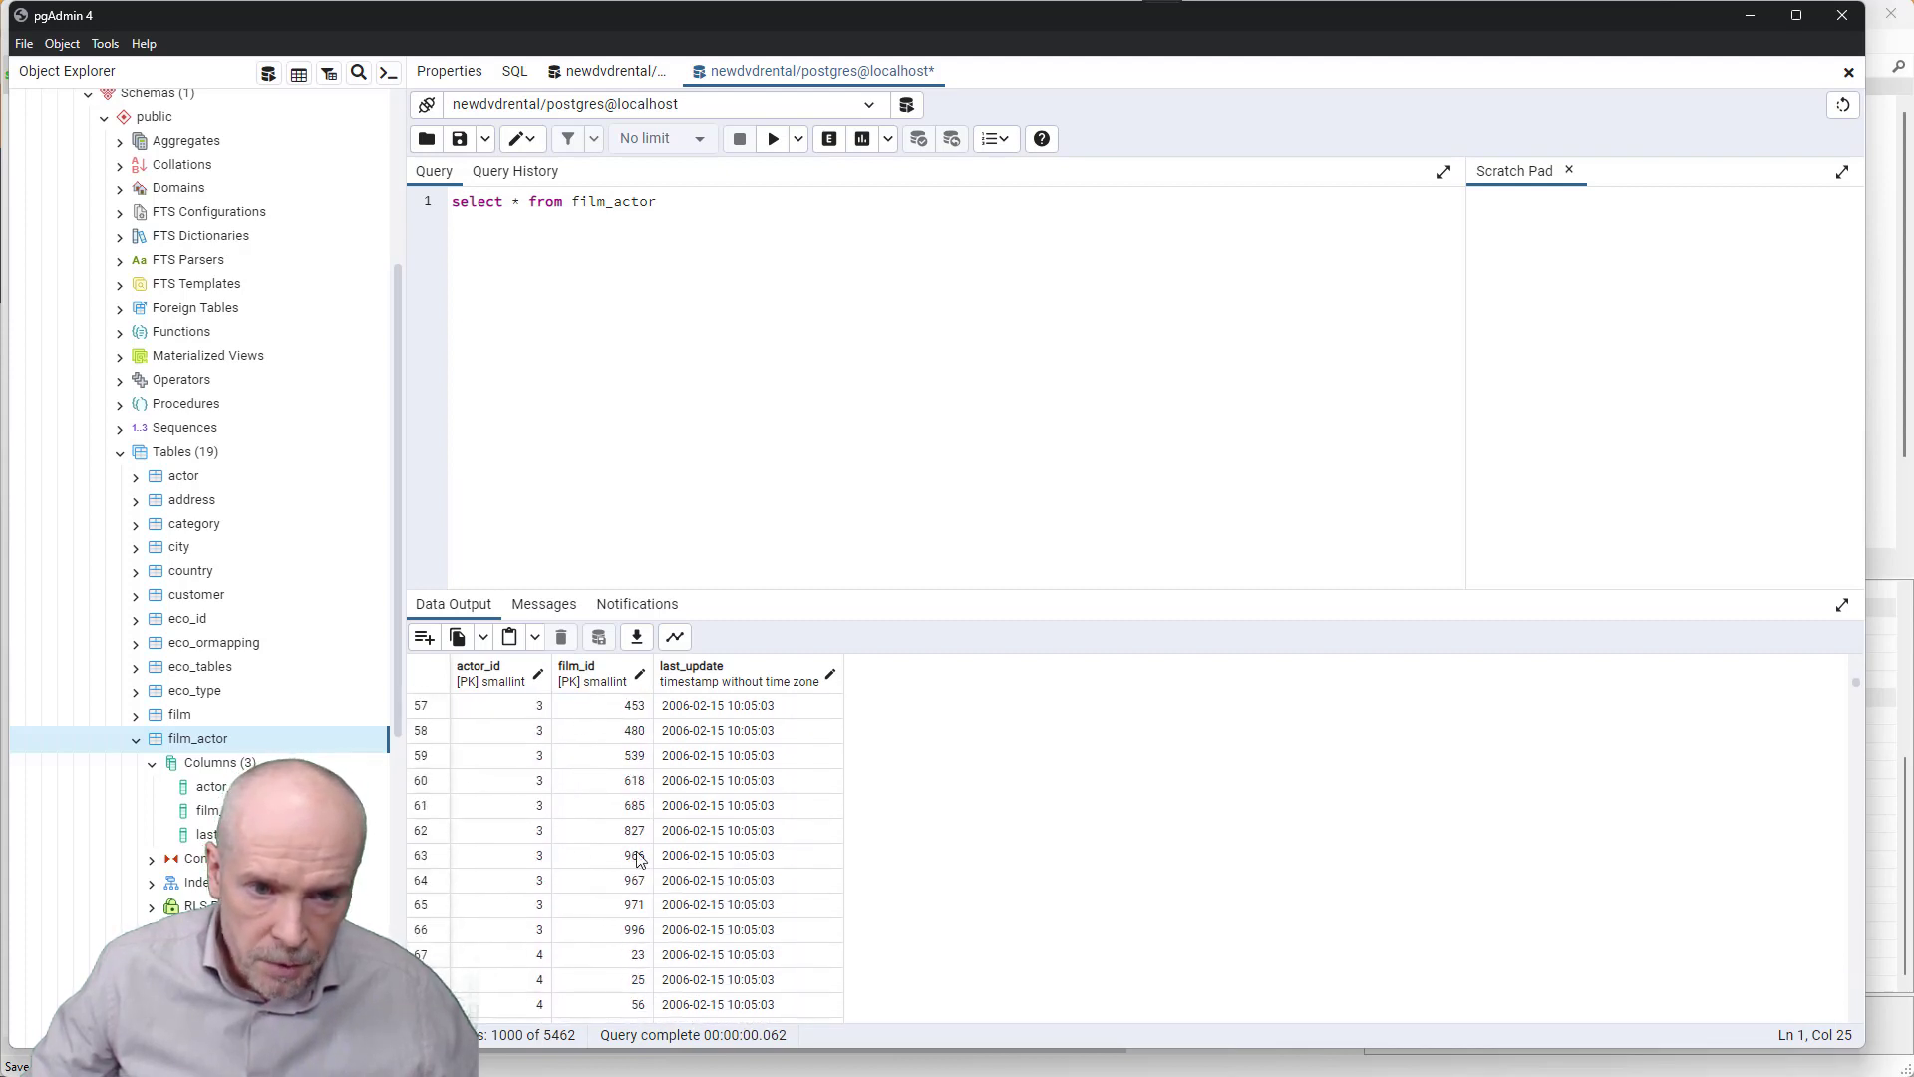
{"action": "scroll", "coordinate": [605, 837], "scroll_direction": "up", "scroll_amount": 19}
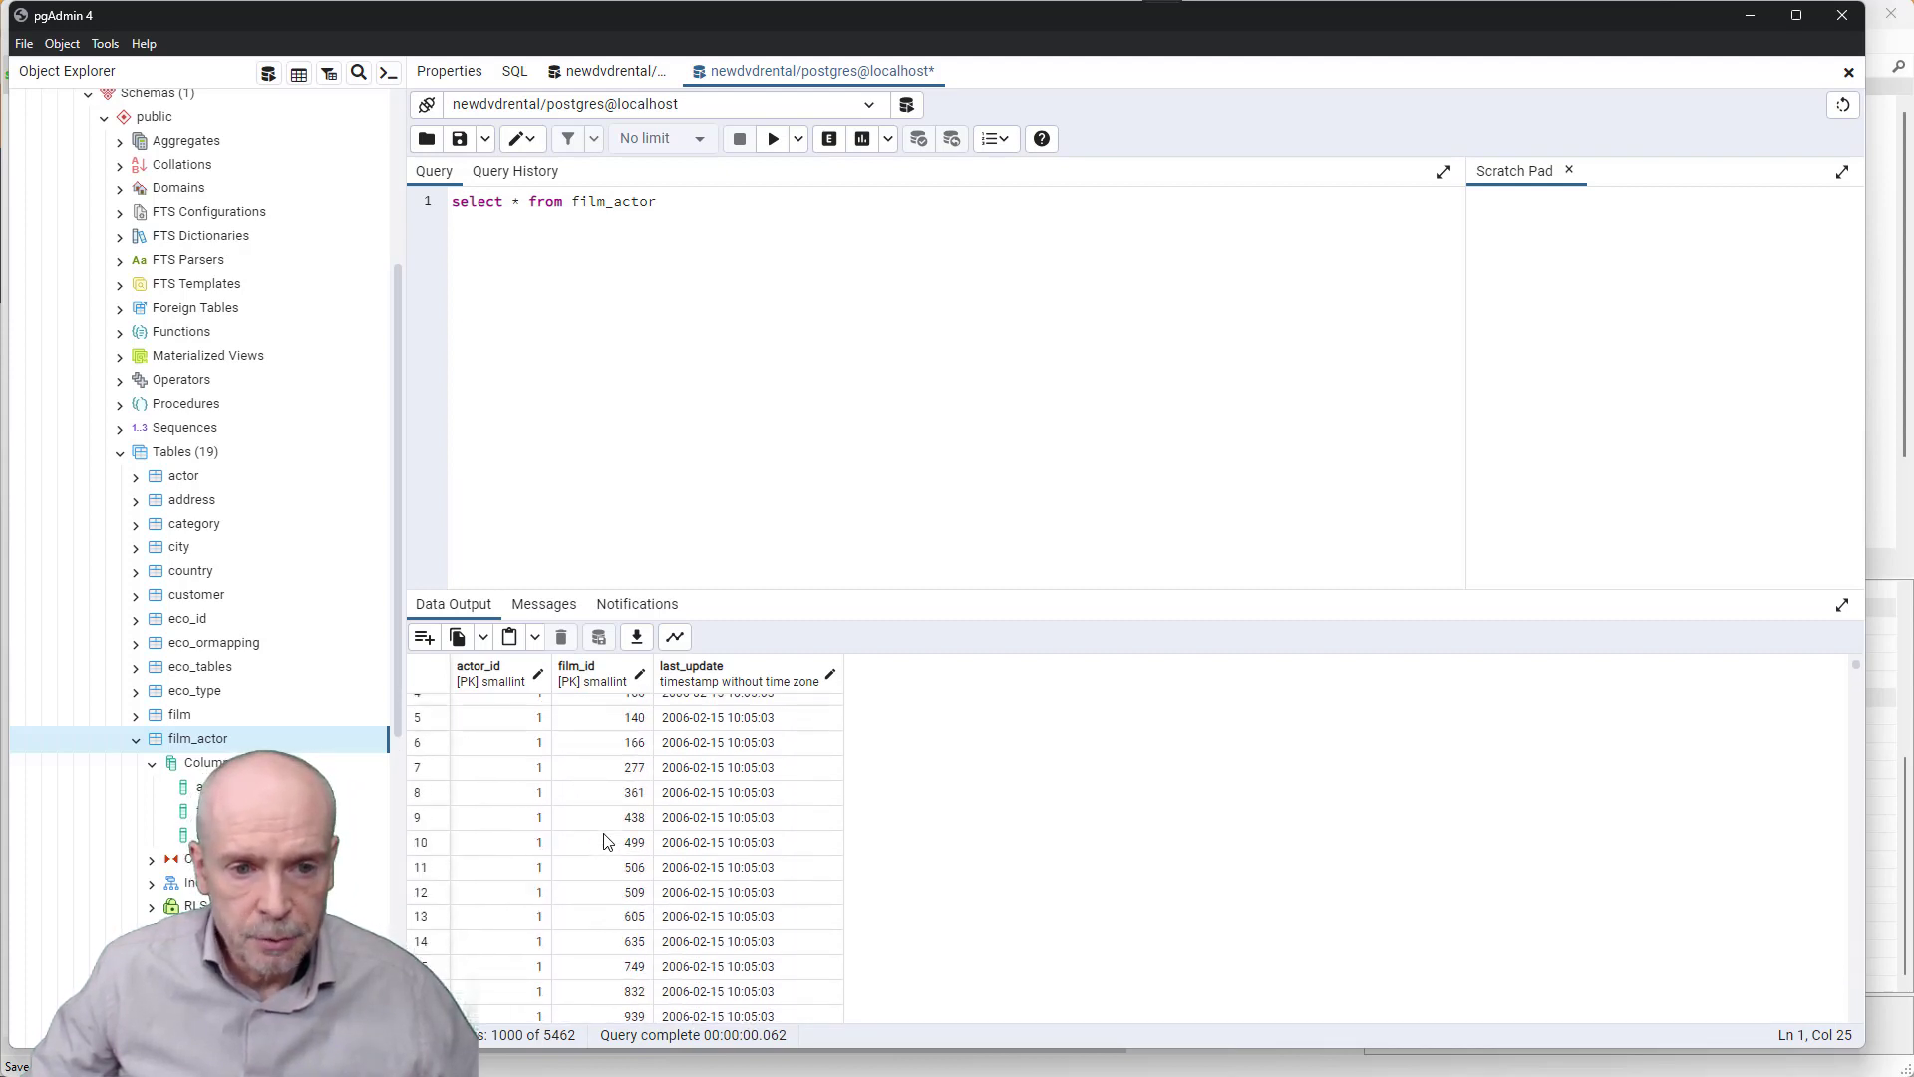
{"action": "key", "text": "alt+Tab"}
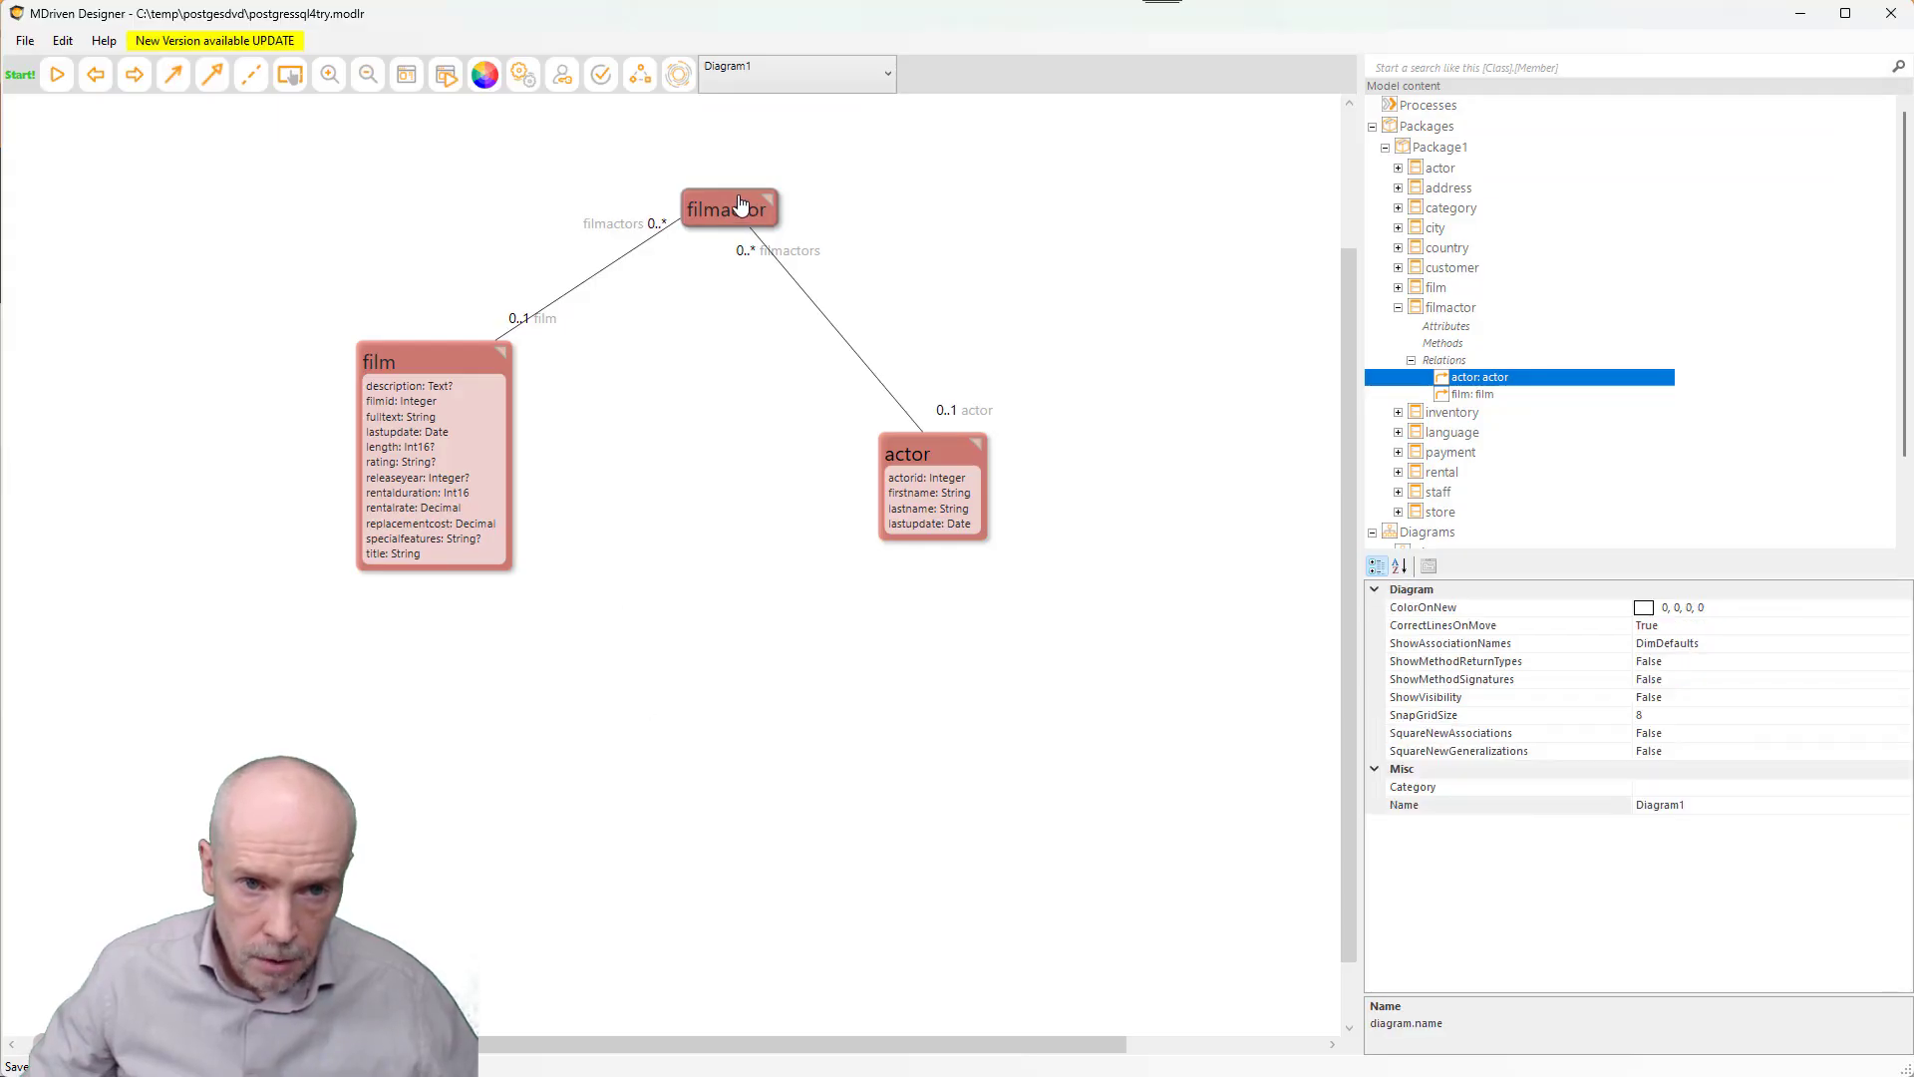
- Check that filmactor's PrimaryKey property is still empty
{"action": "left_click", "coordinate": [740, 199]}
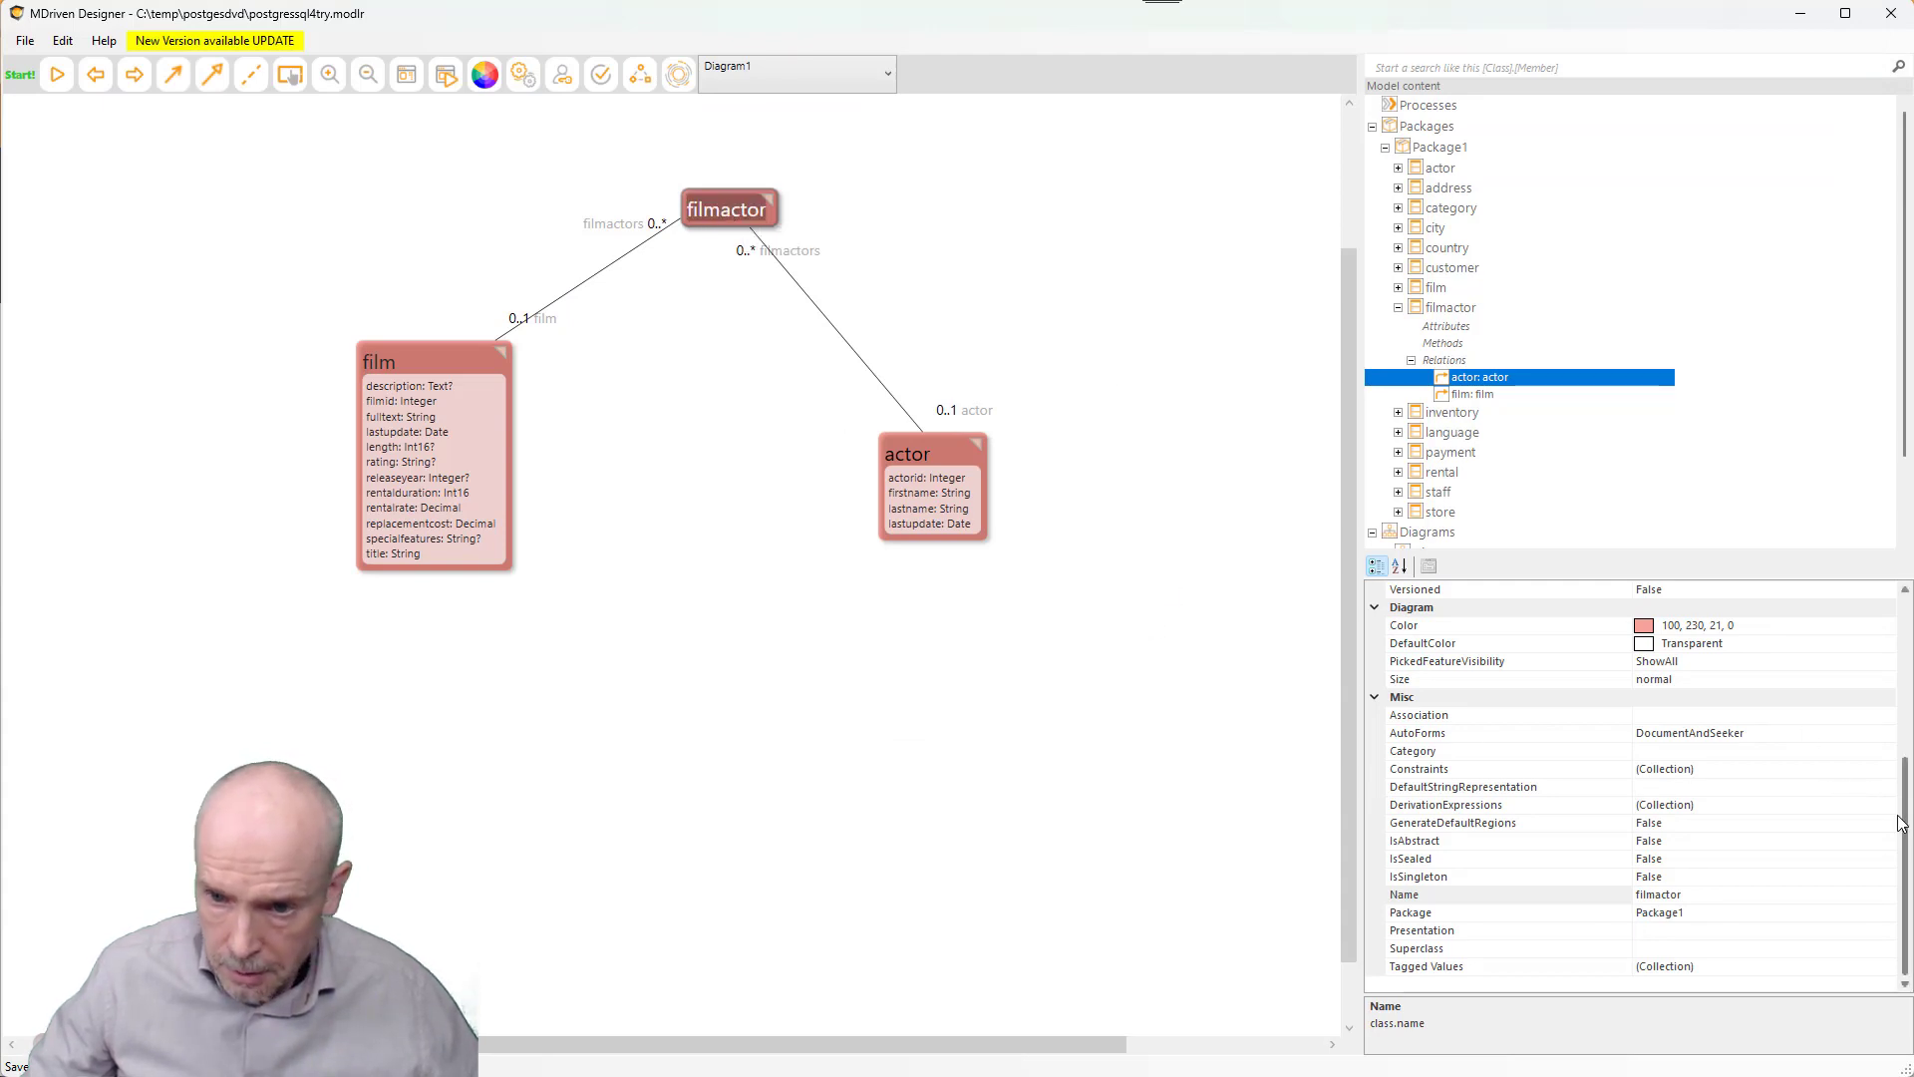
{"action": "left_click_drag", "start_coordinate": [1906, 788], "coordinate": [1908, 633]}
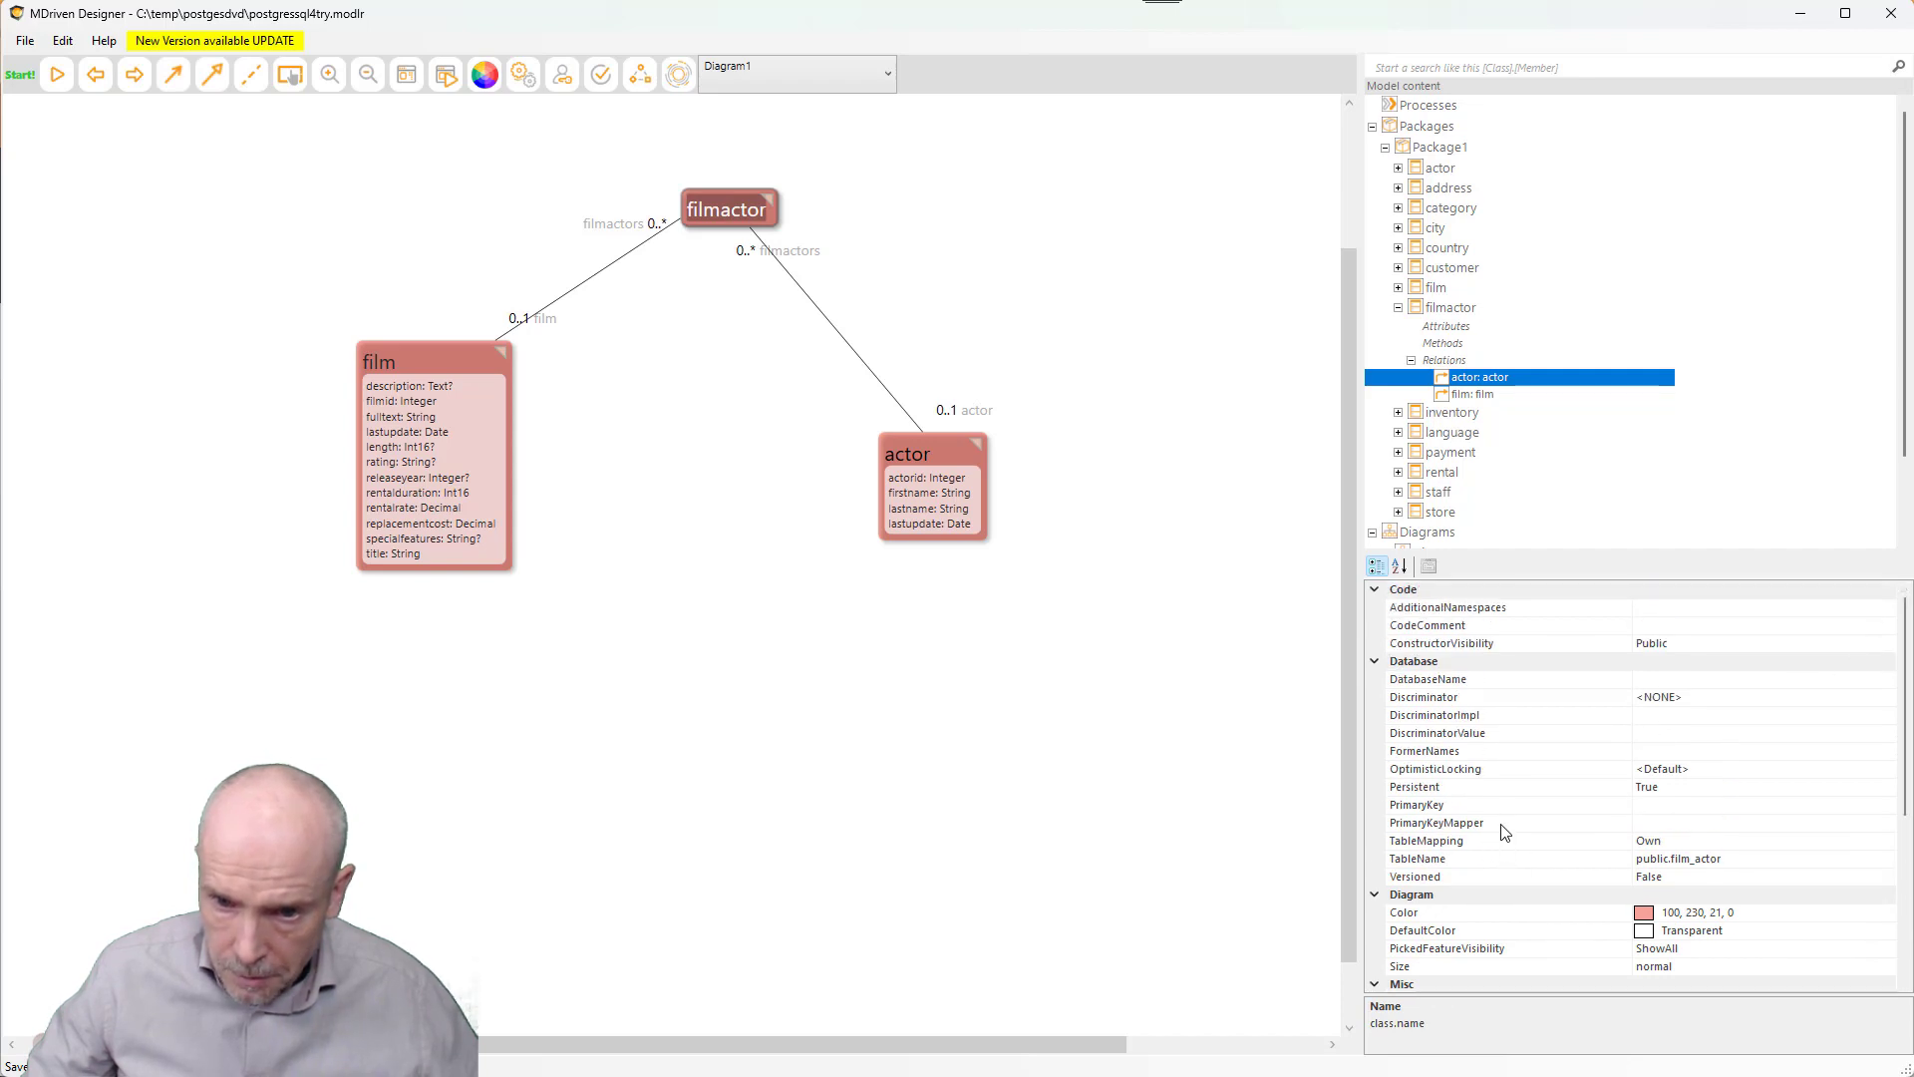
{"action": "left_click", "coordinate": [1661, 805]}
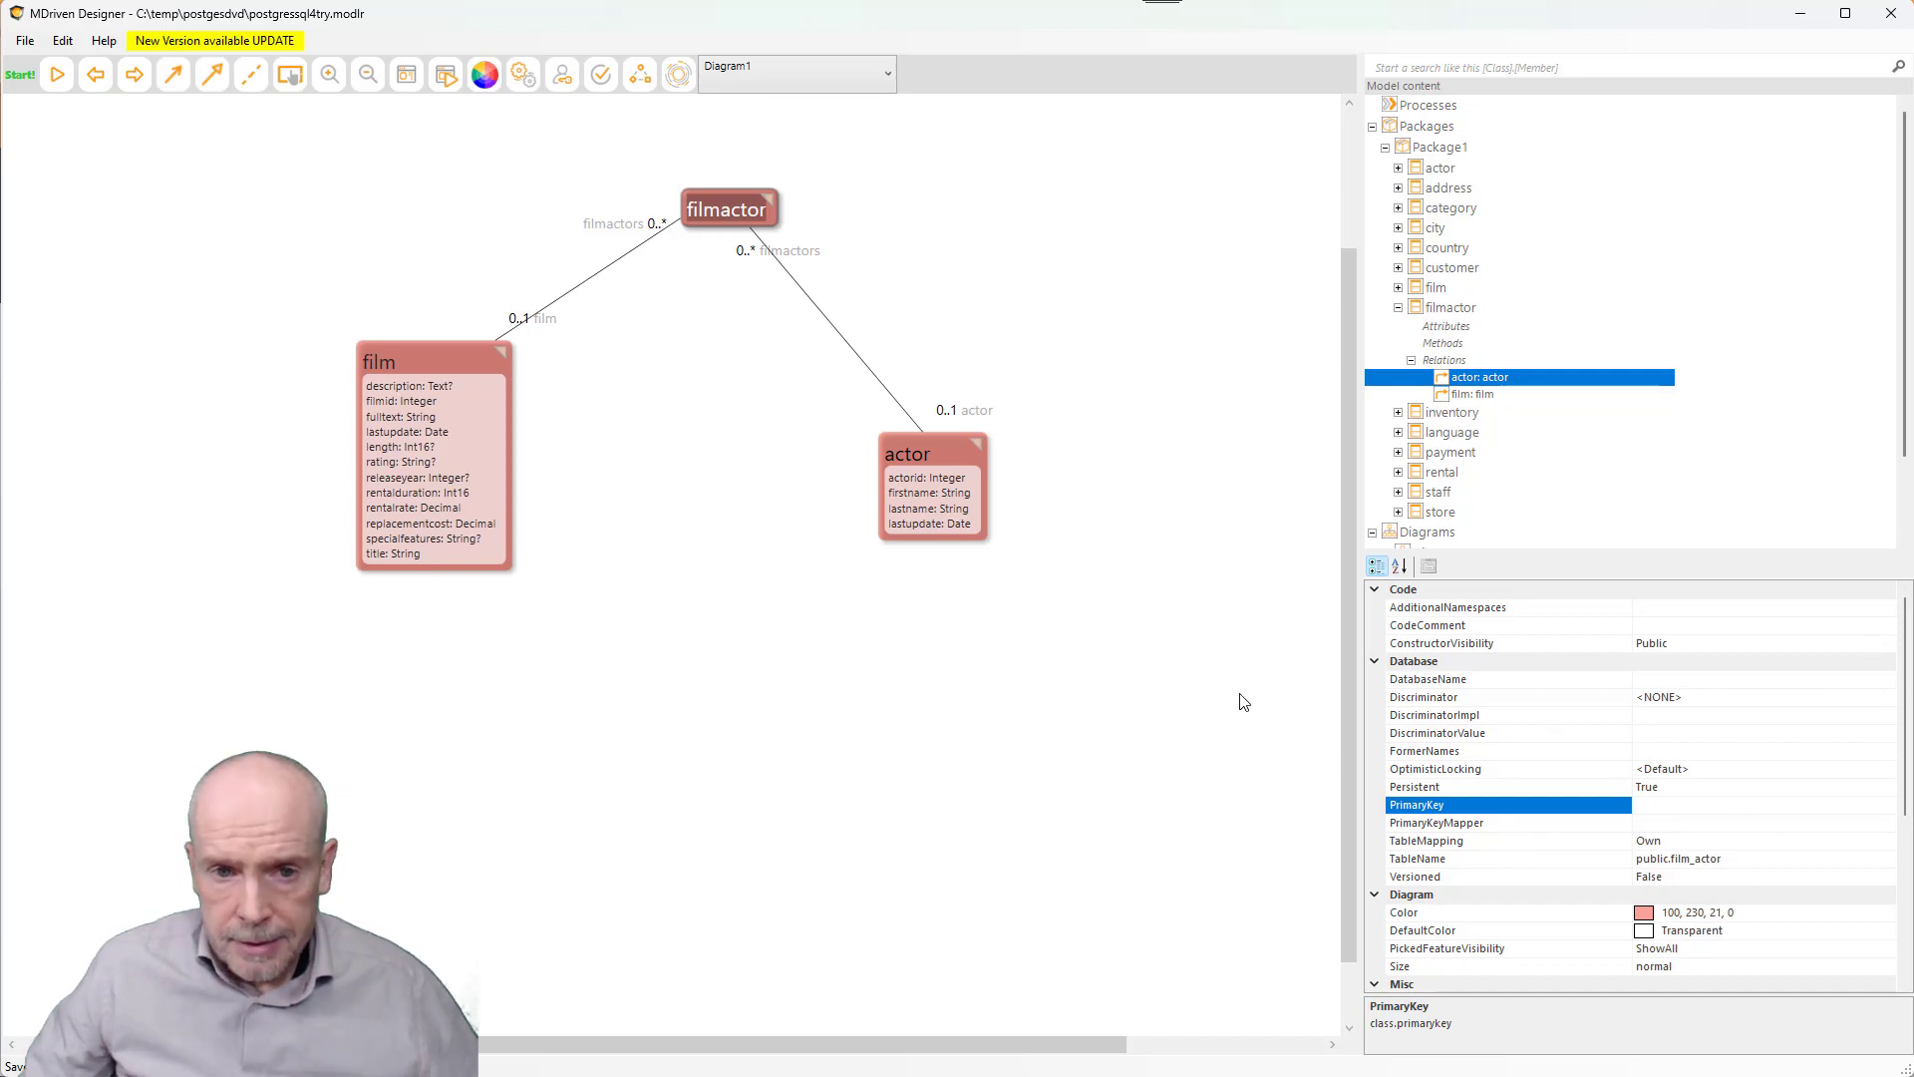
- Confirm actor's PrimaryKey is actor_id, then return to edit filmactor's PrimaryKey field
{"action": "left_click", "coordinate": [918, 462]}
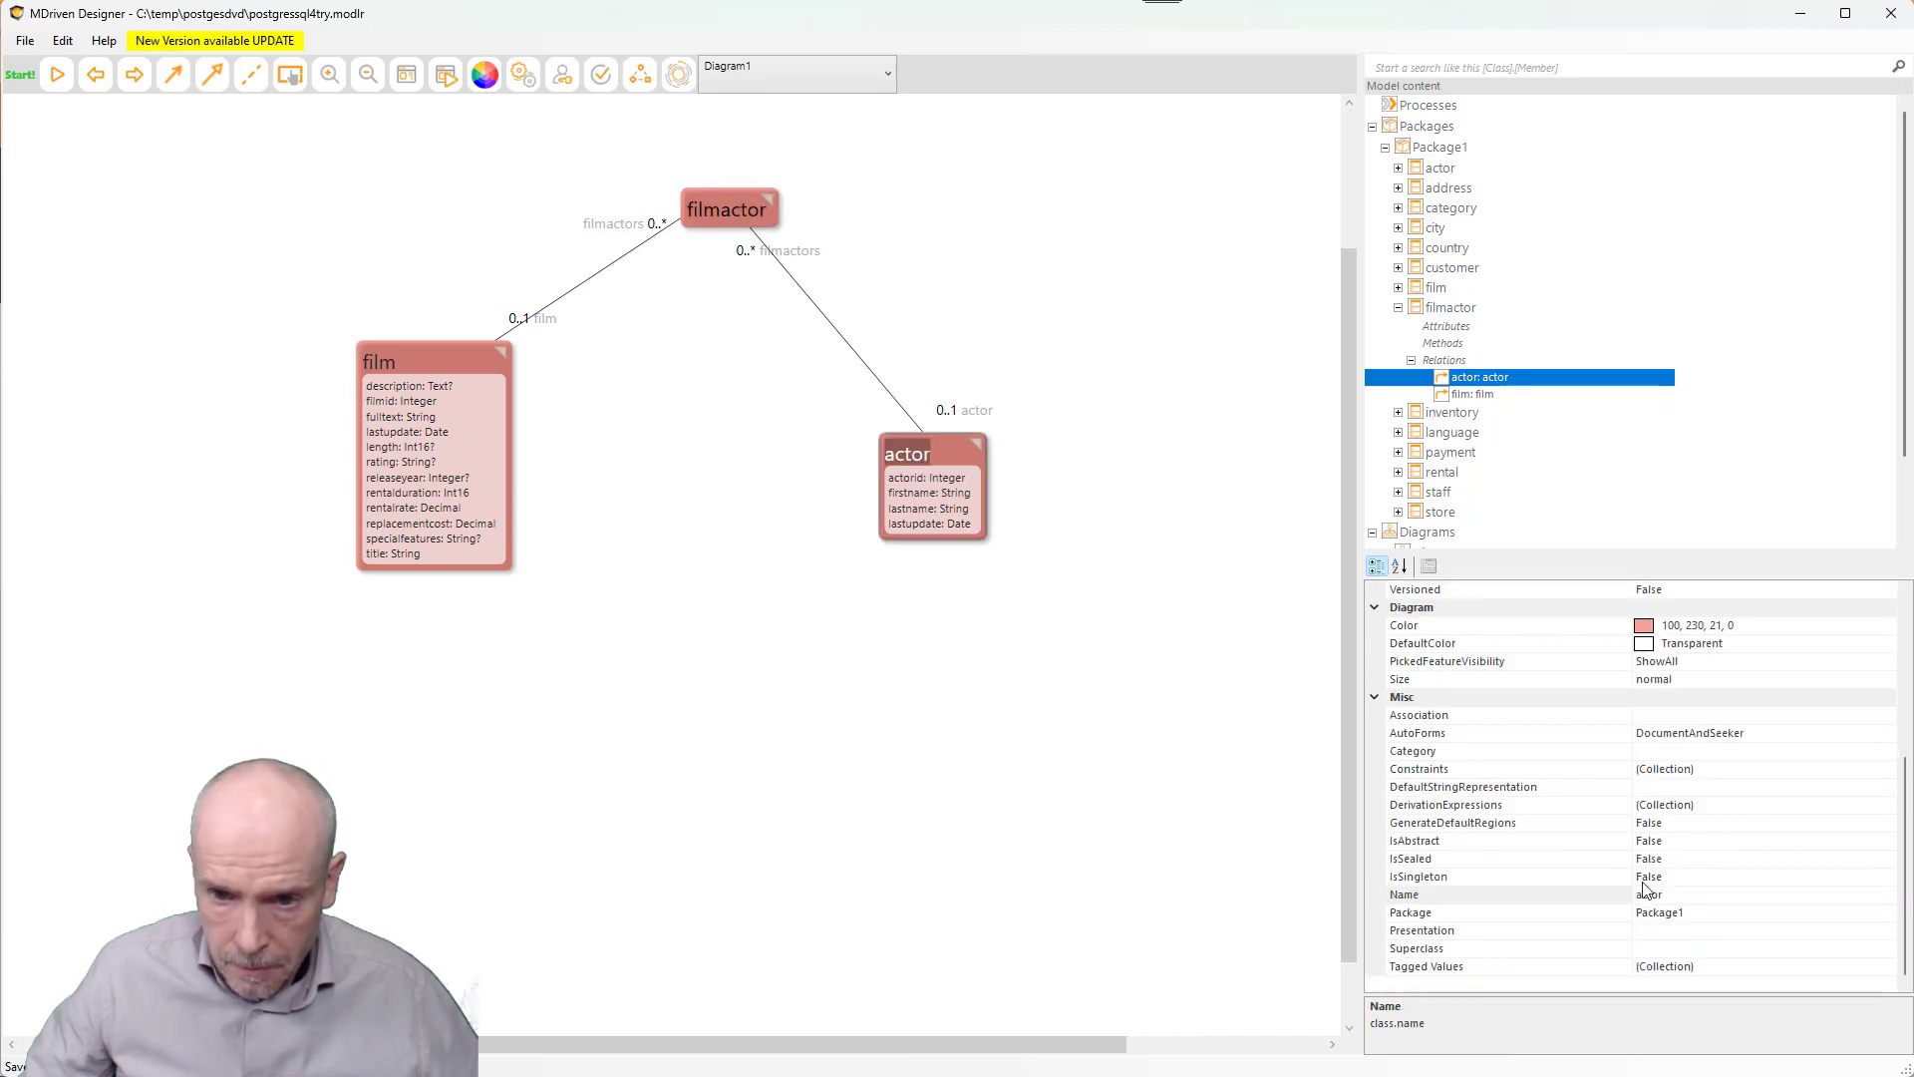
{"action": "scroll", "coordinate": [1645, 882], "scroll_direction": "up", "scroll_amount": 4}
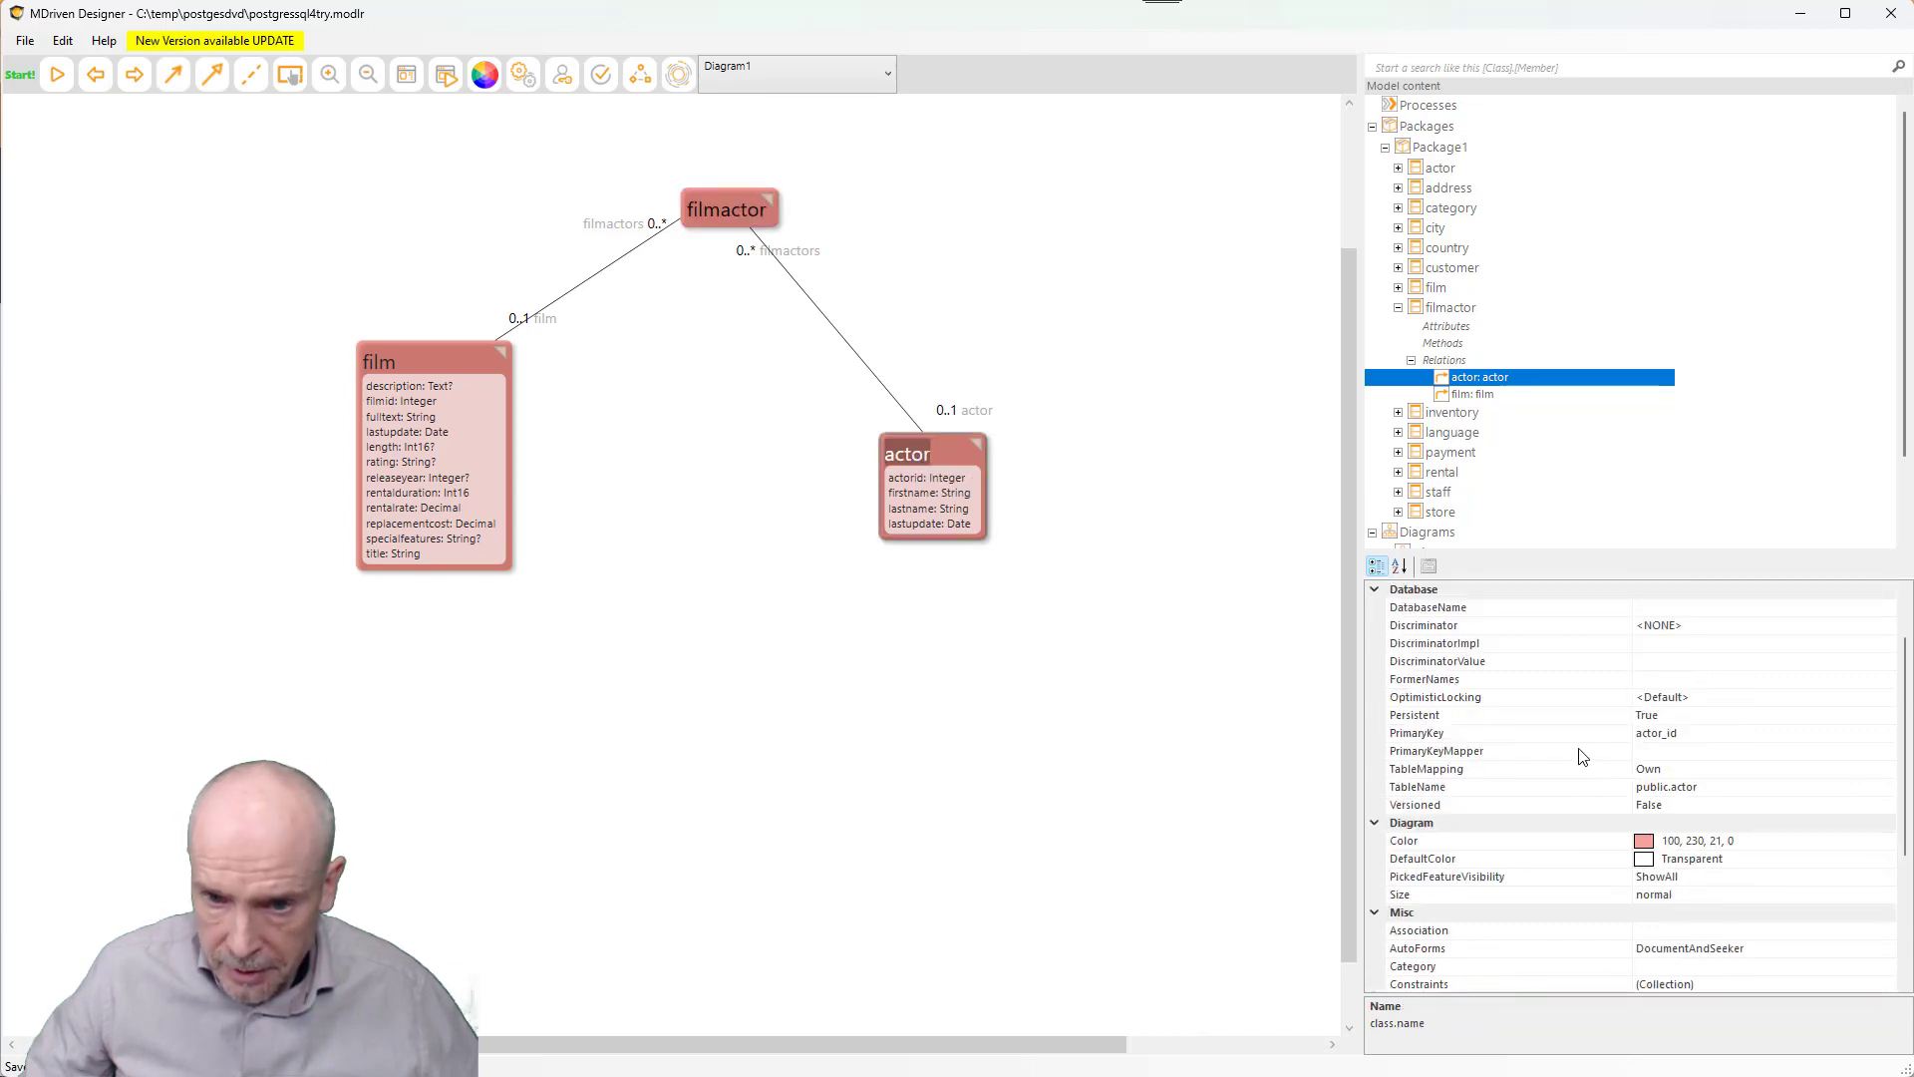
{"action": "left_click", "coordinate": [1692, 733]}
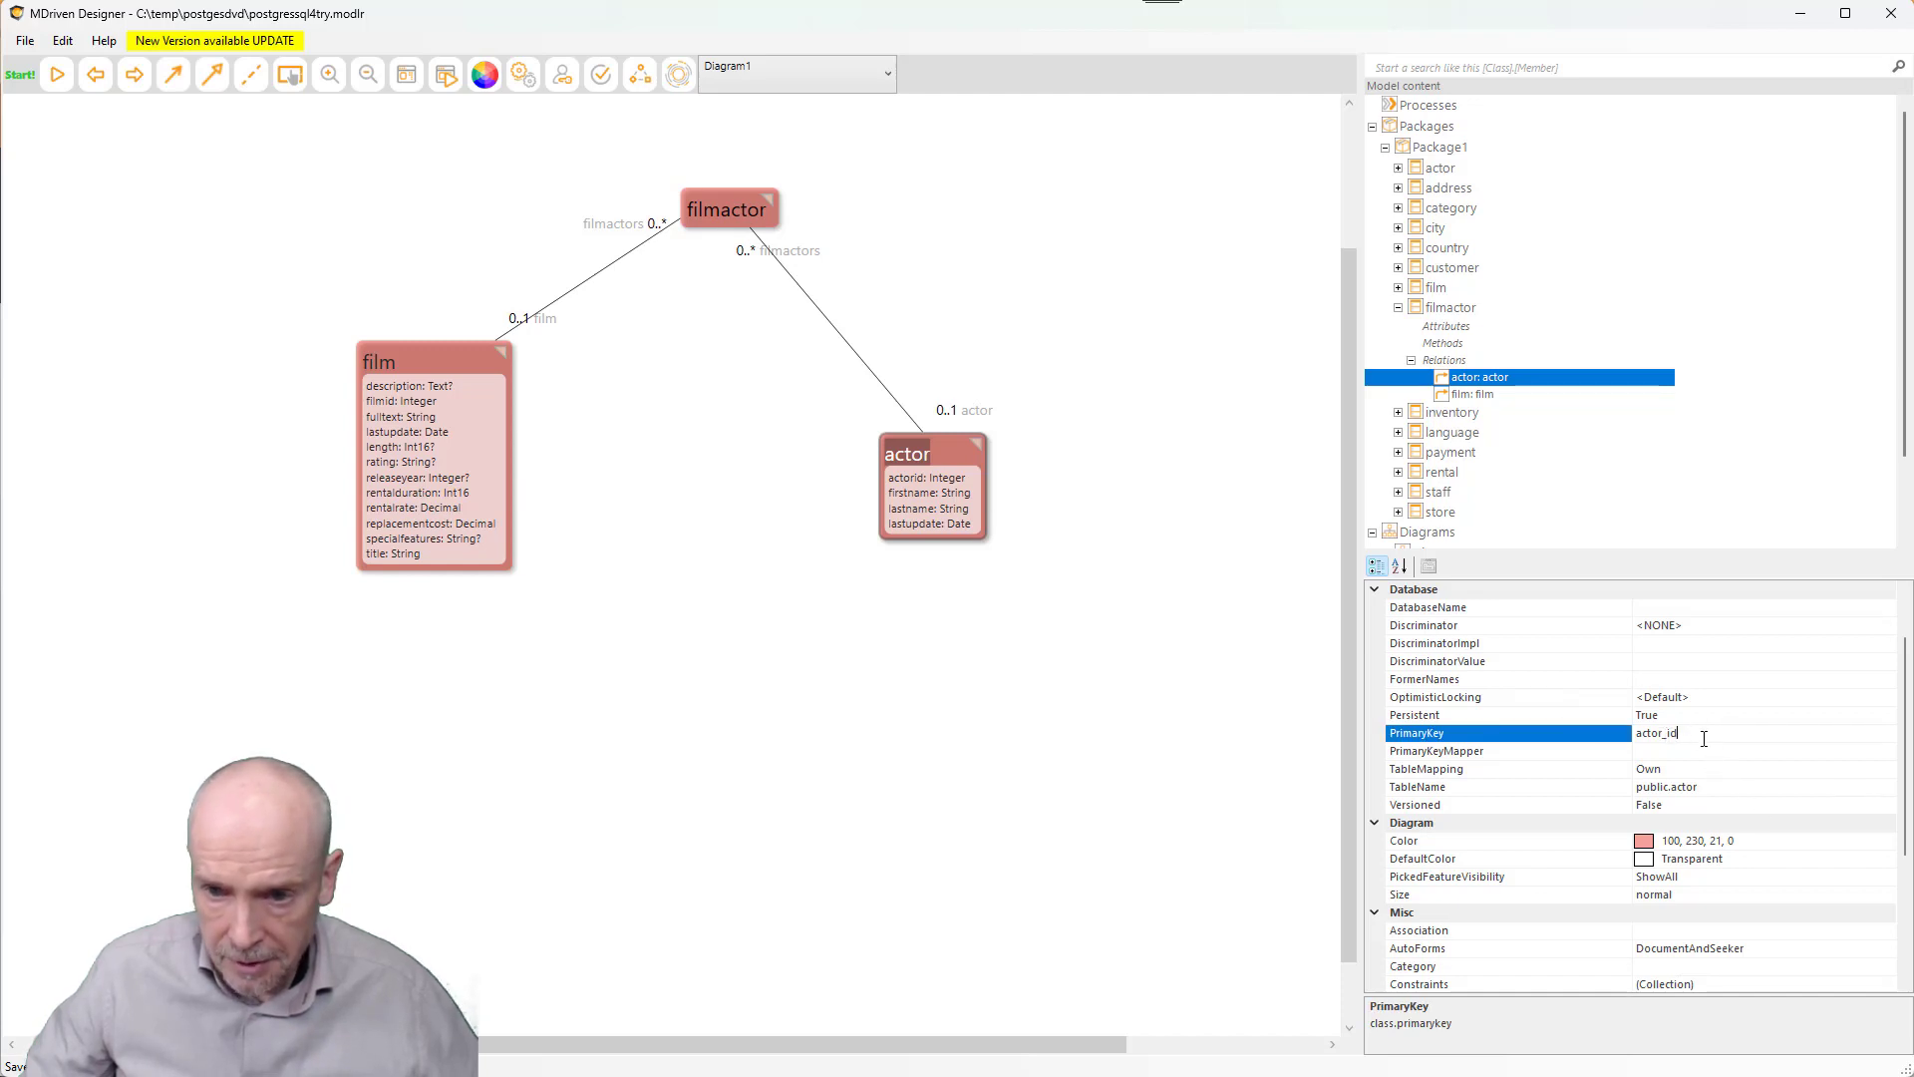
{"action": "left_click", "coordinate": [732, 215]}
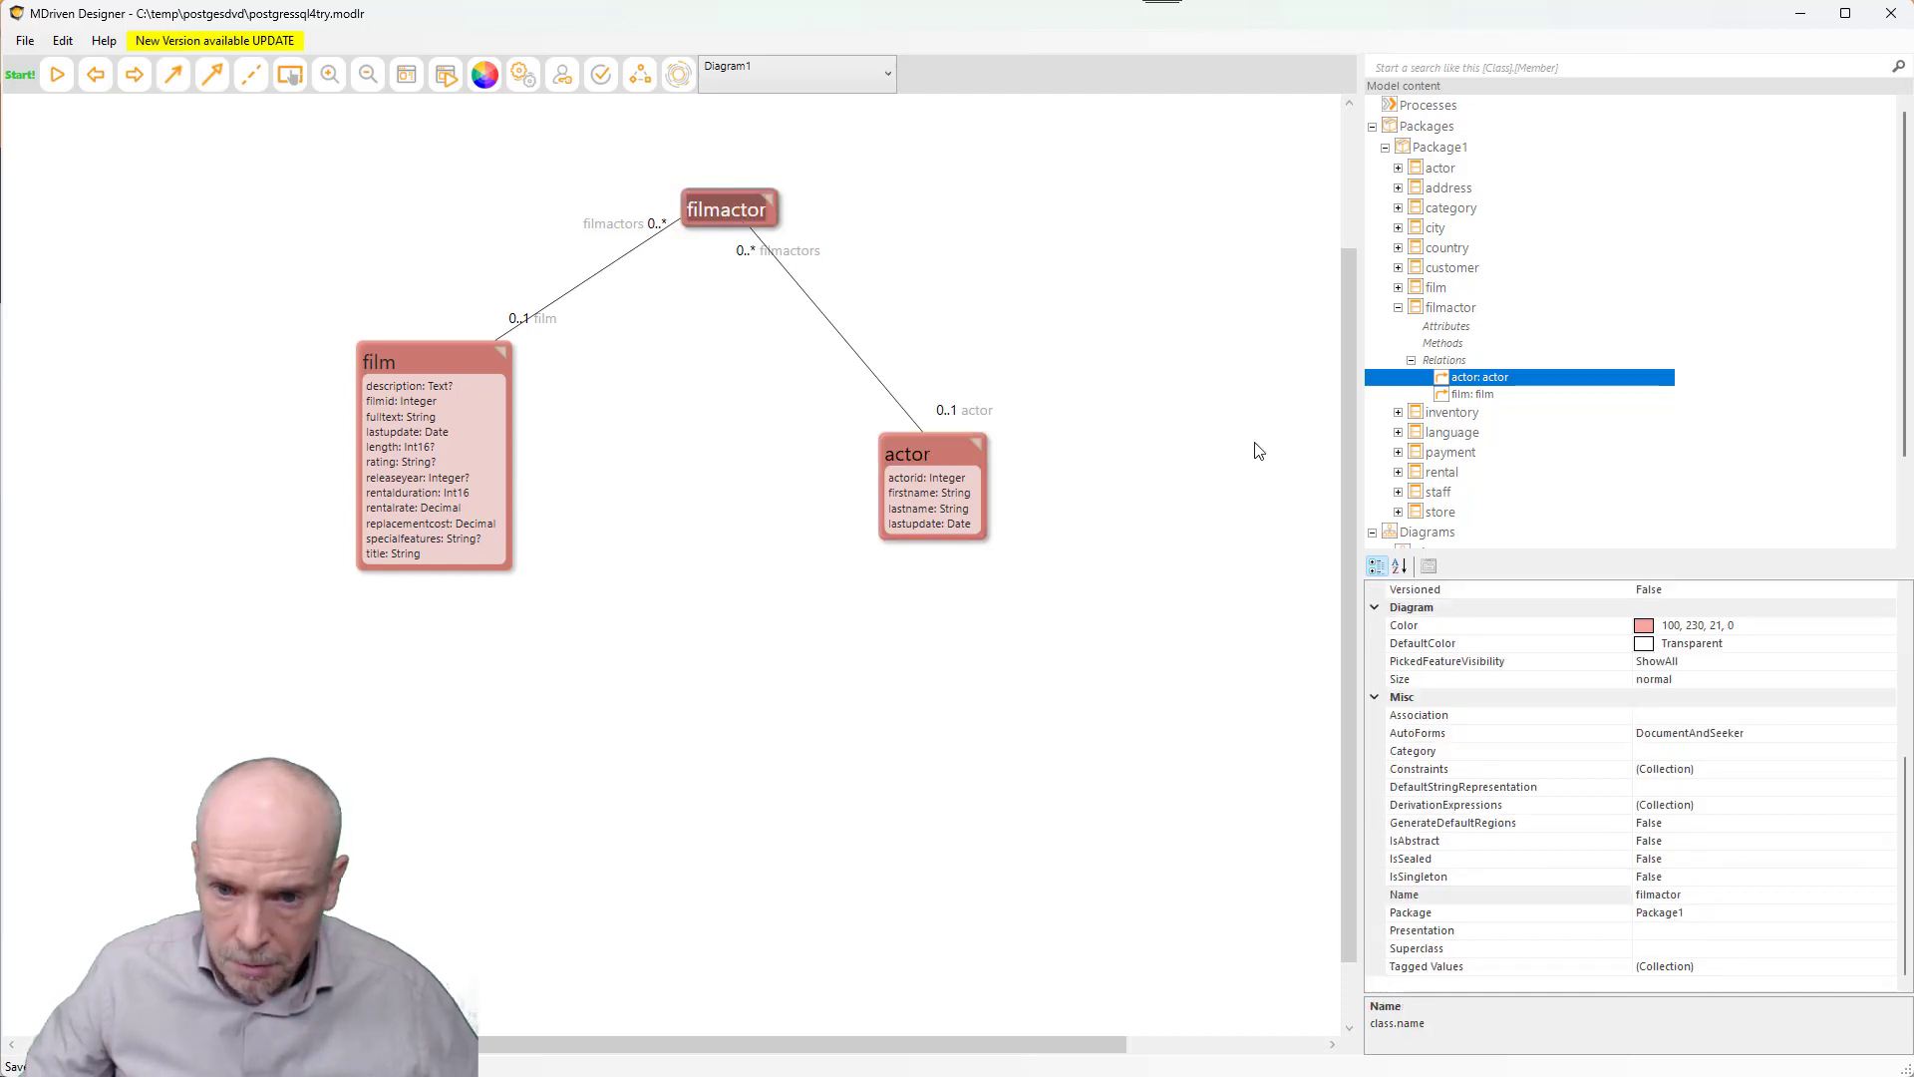
{"action": "scroll", "coordinate": [1732, 788], "scroll_direction": "up", "scroll_amount": 5}
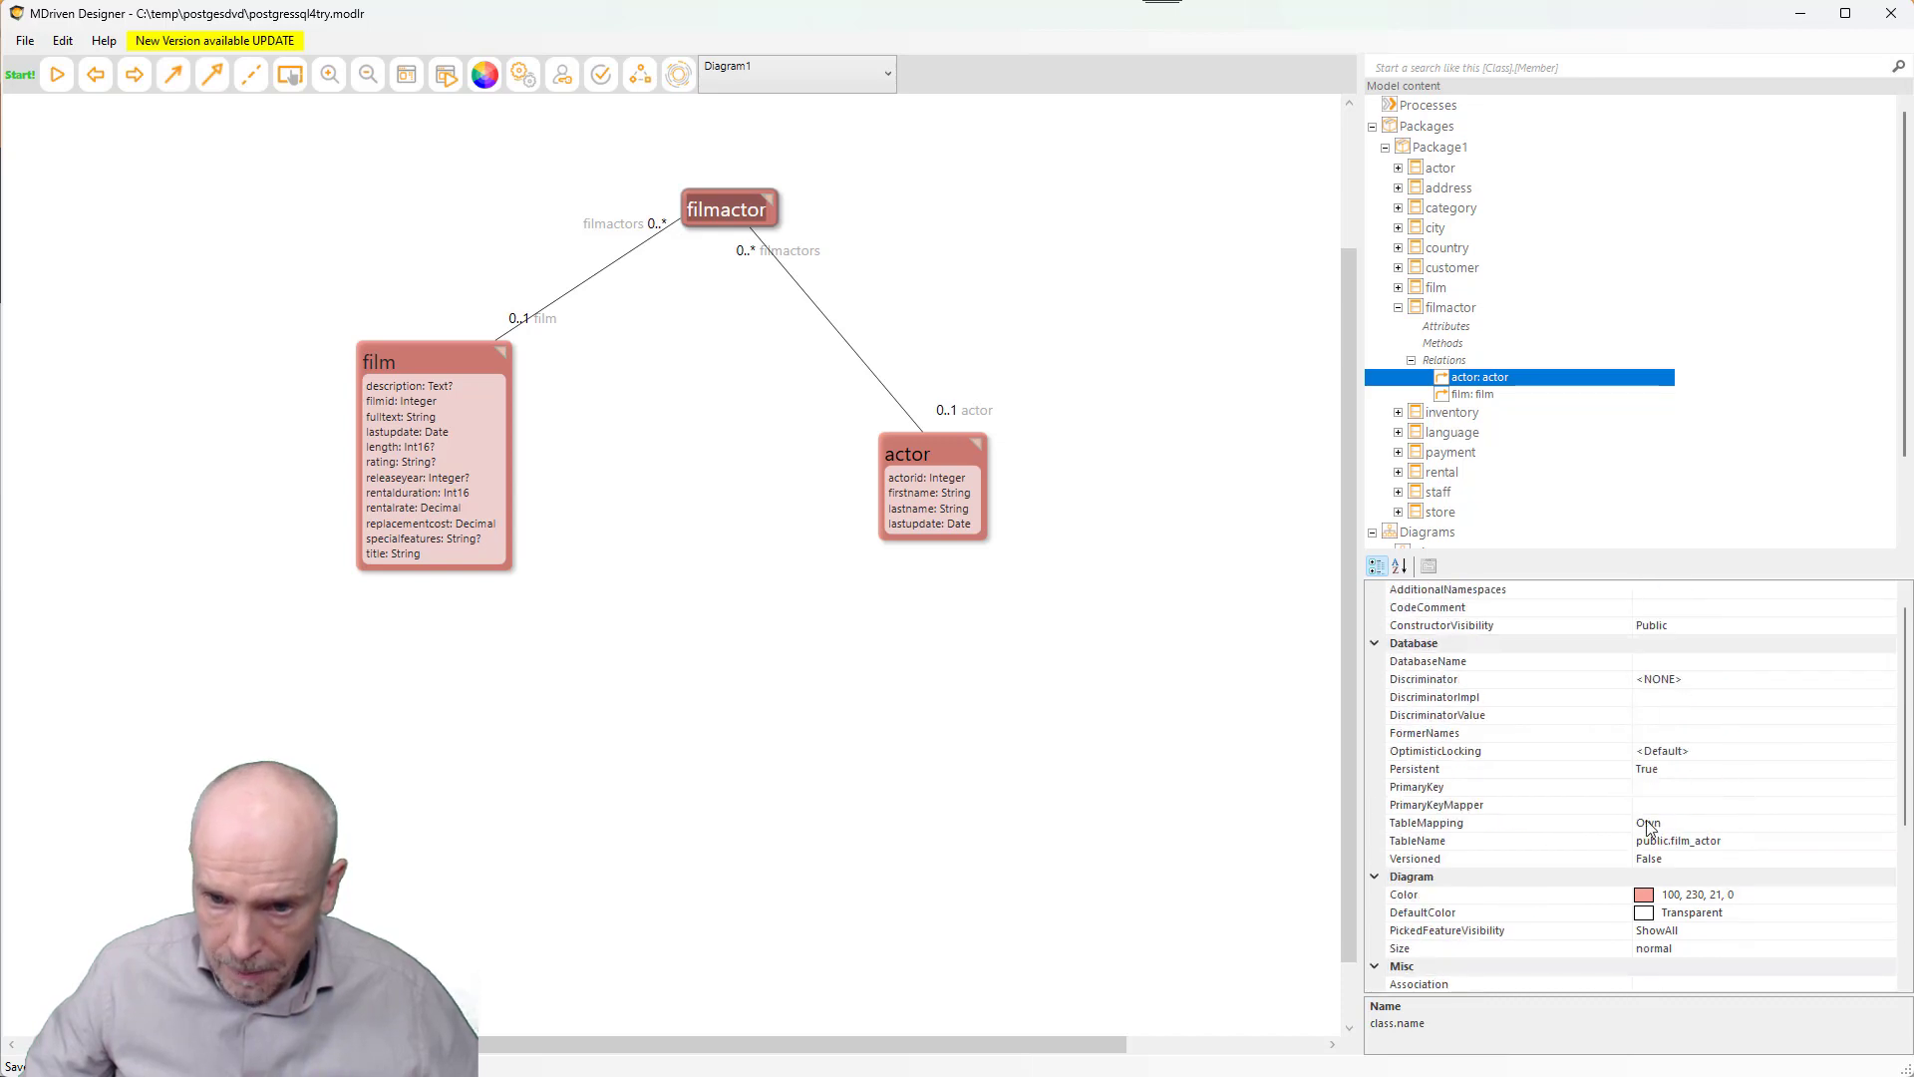
{"action": "left_click", "coordinate": [1669, 793]}
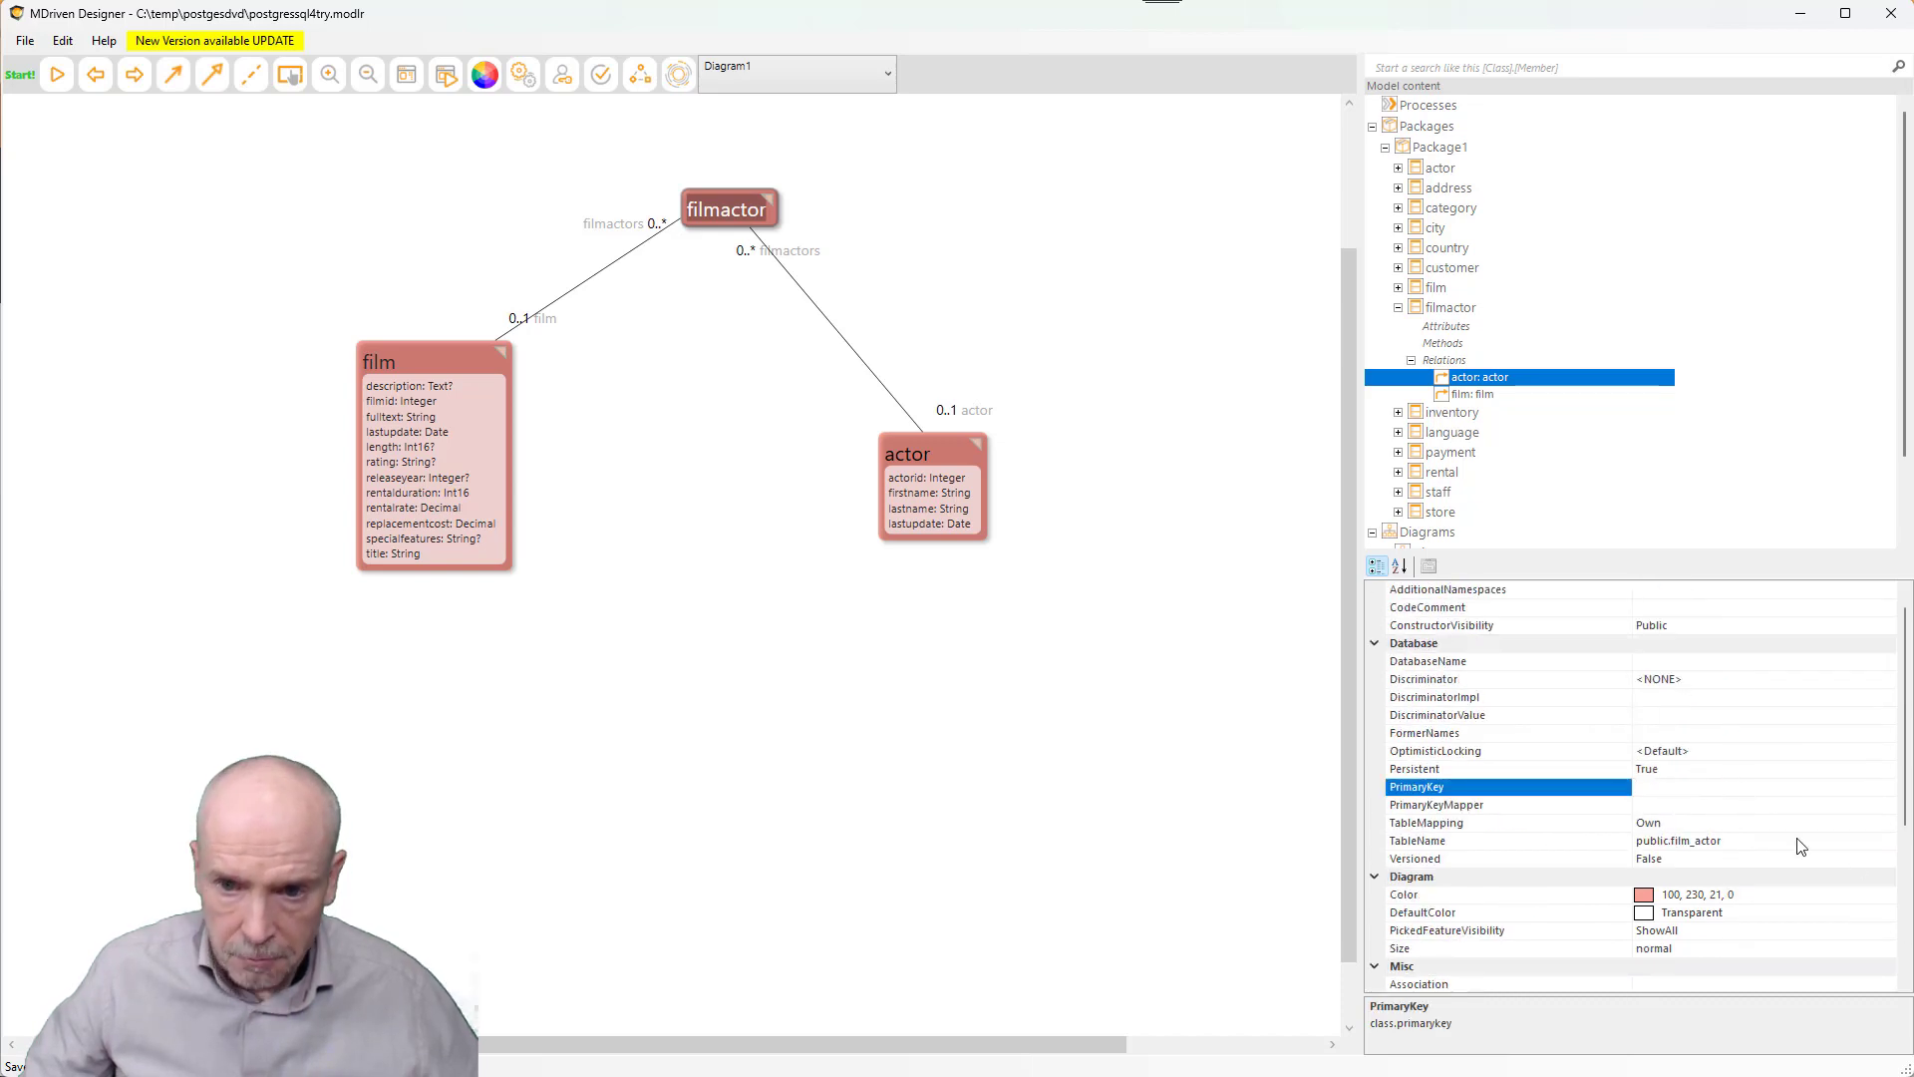
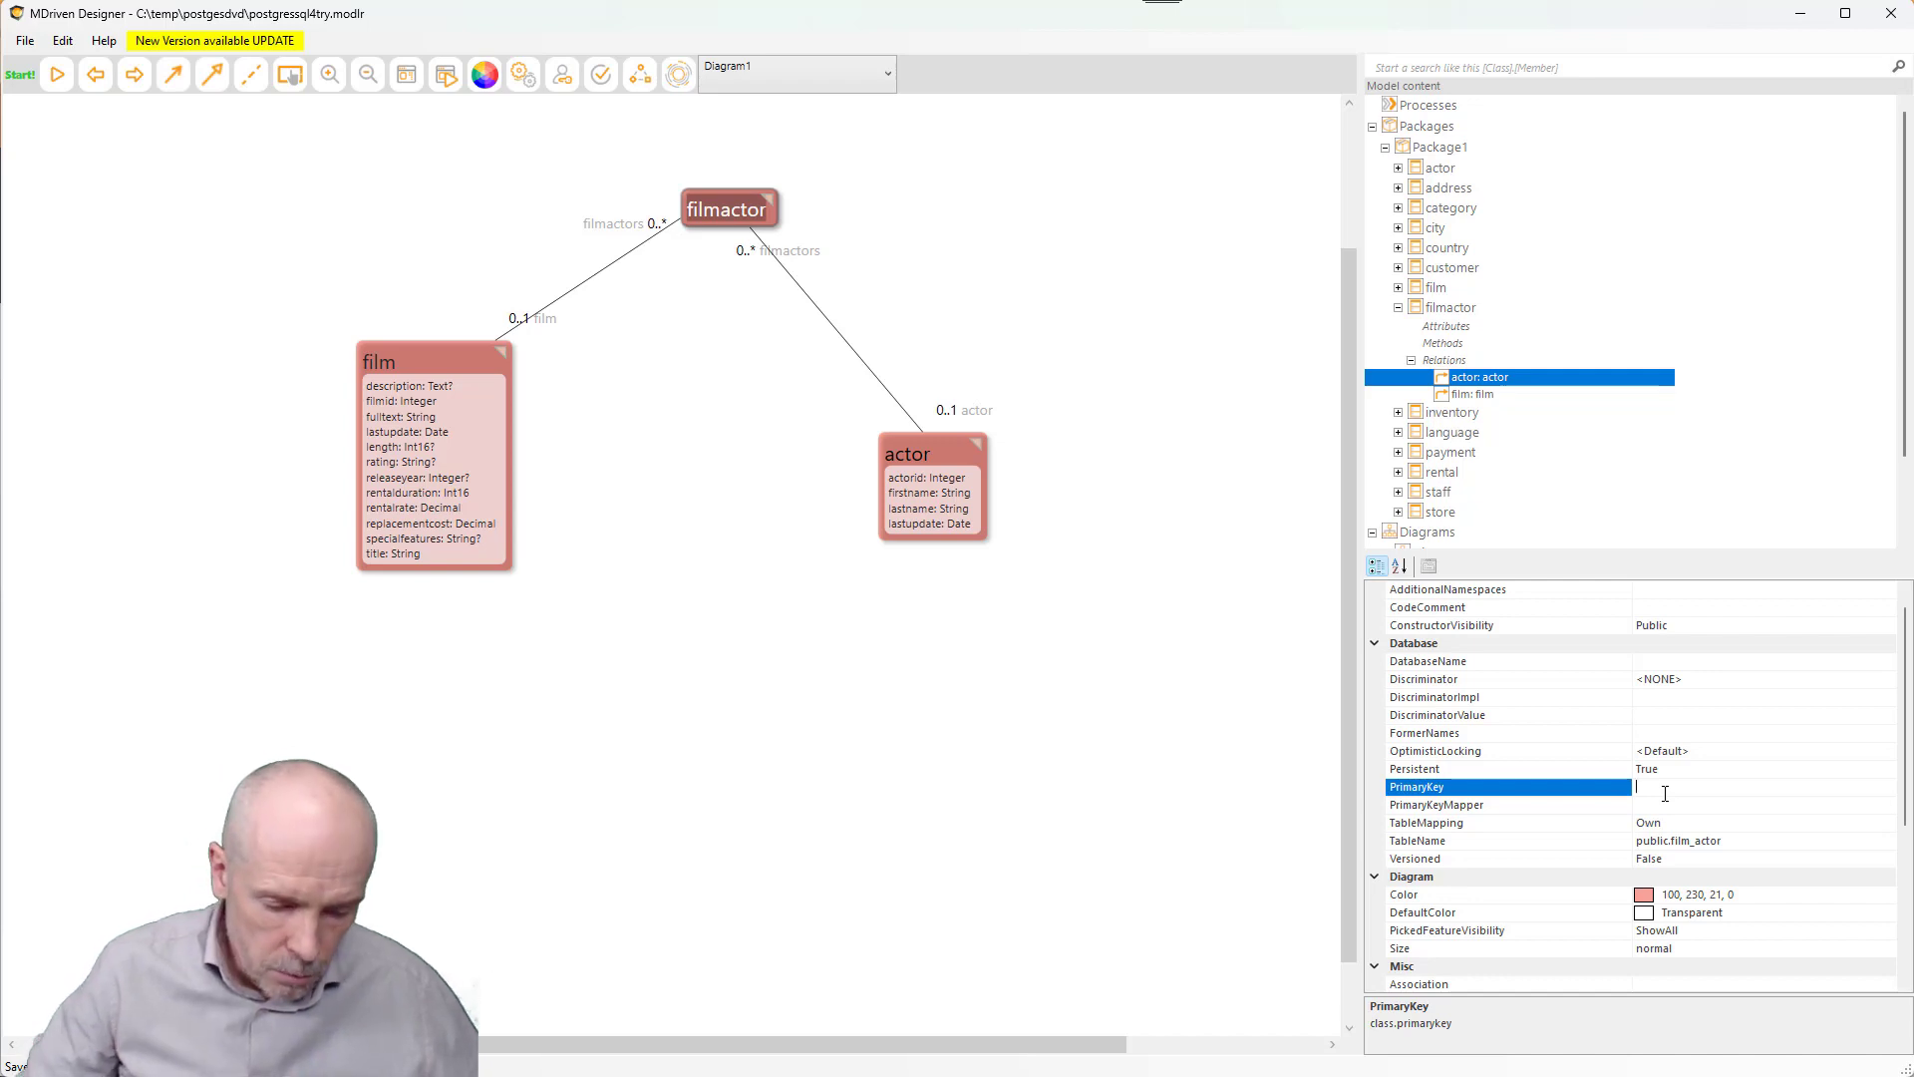
- Set filmactor's PrimaryKey to film_id,actor_id and nudge the class box slightly up
{"action": "type", "text": "film"}
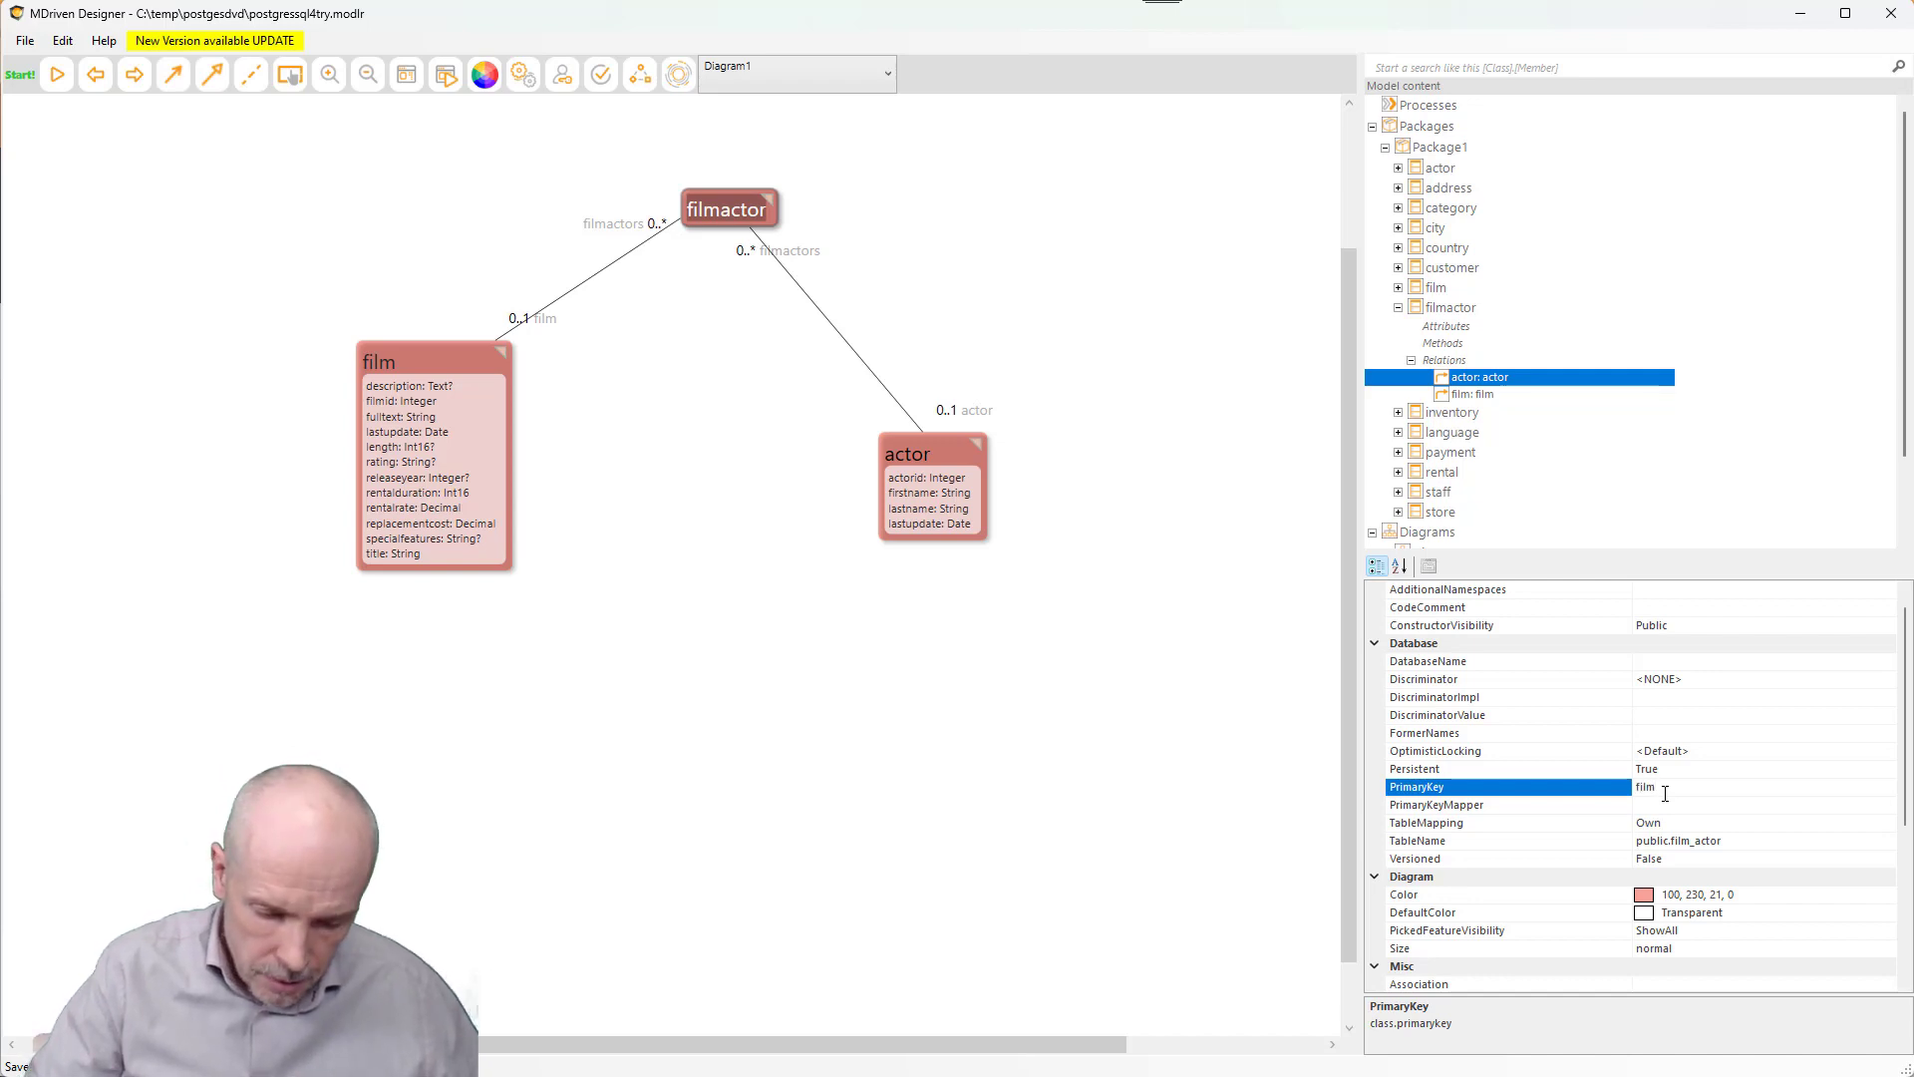
{"action": "type", "text": "_id"}
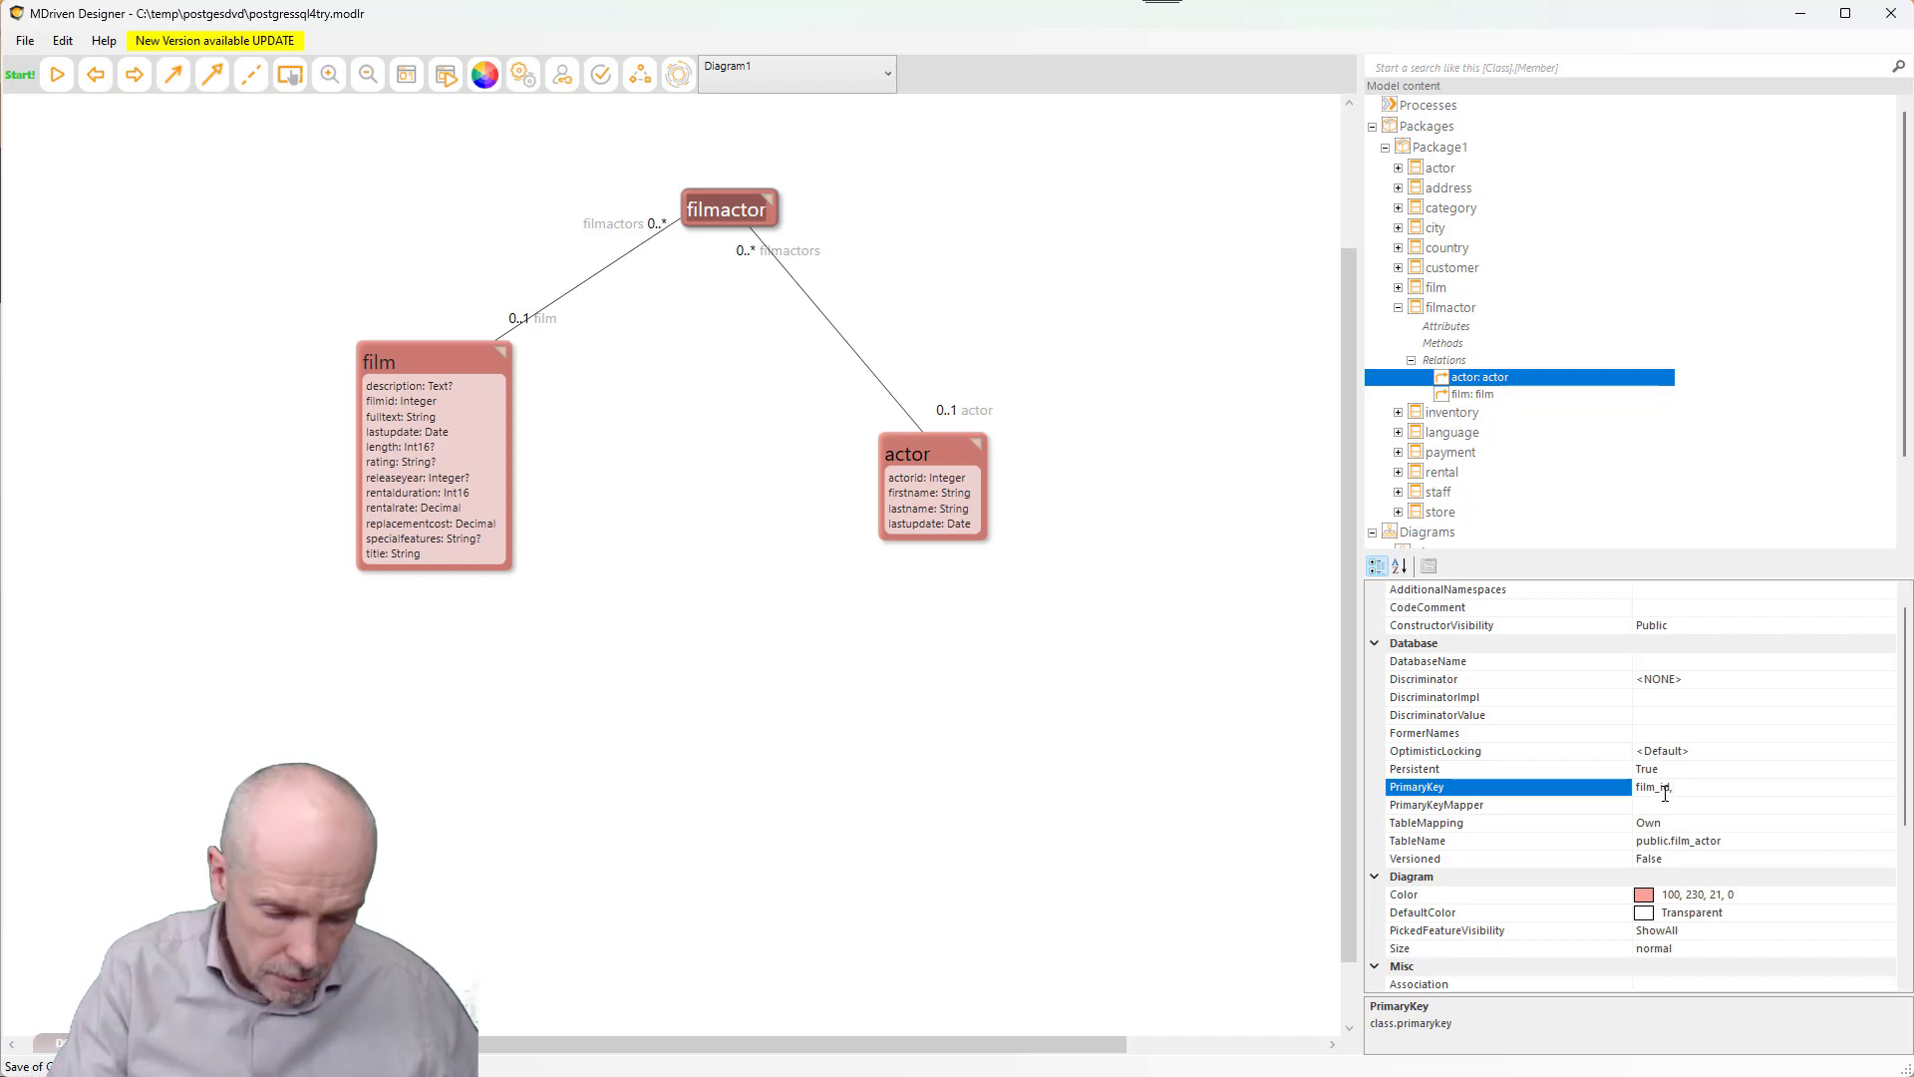
{"action": "type", "text": ",actor_"}
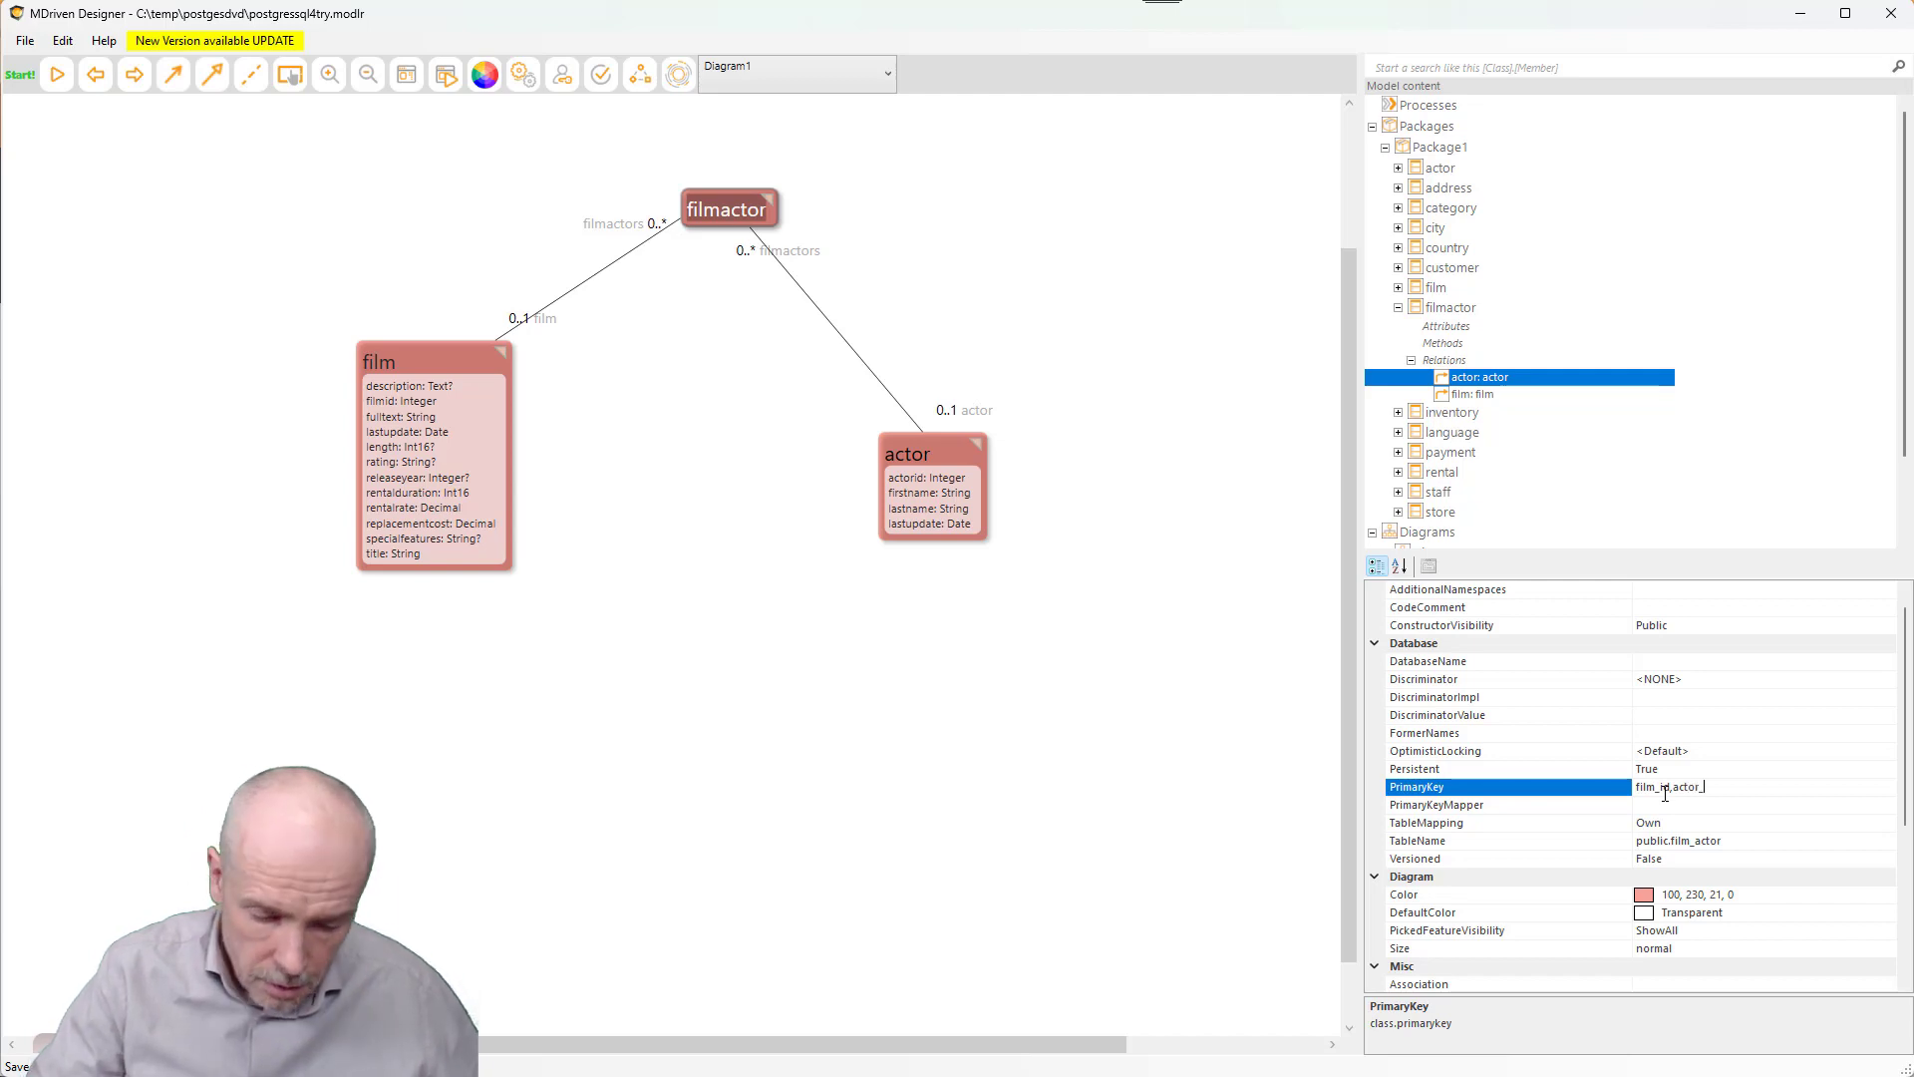
{"action": "type", "text": "id"}
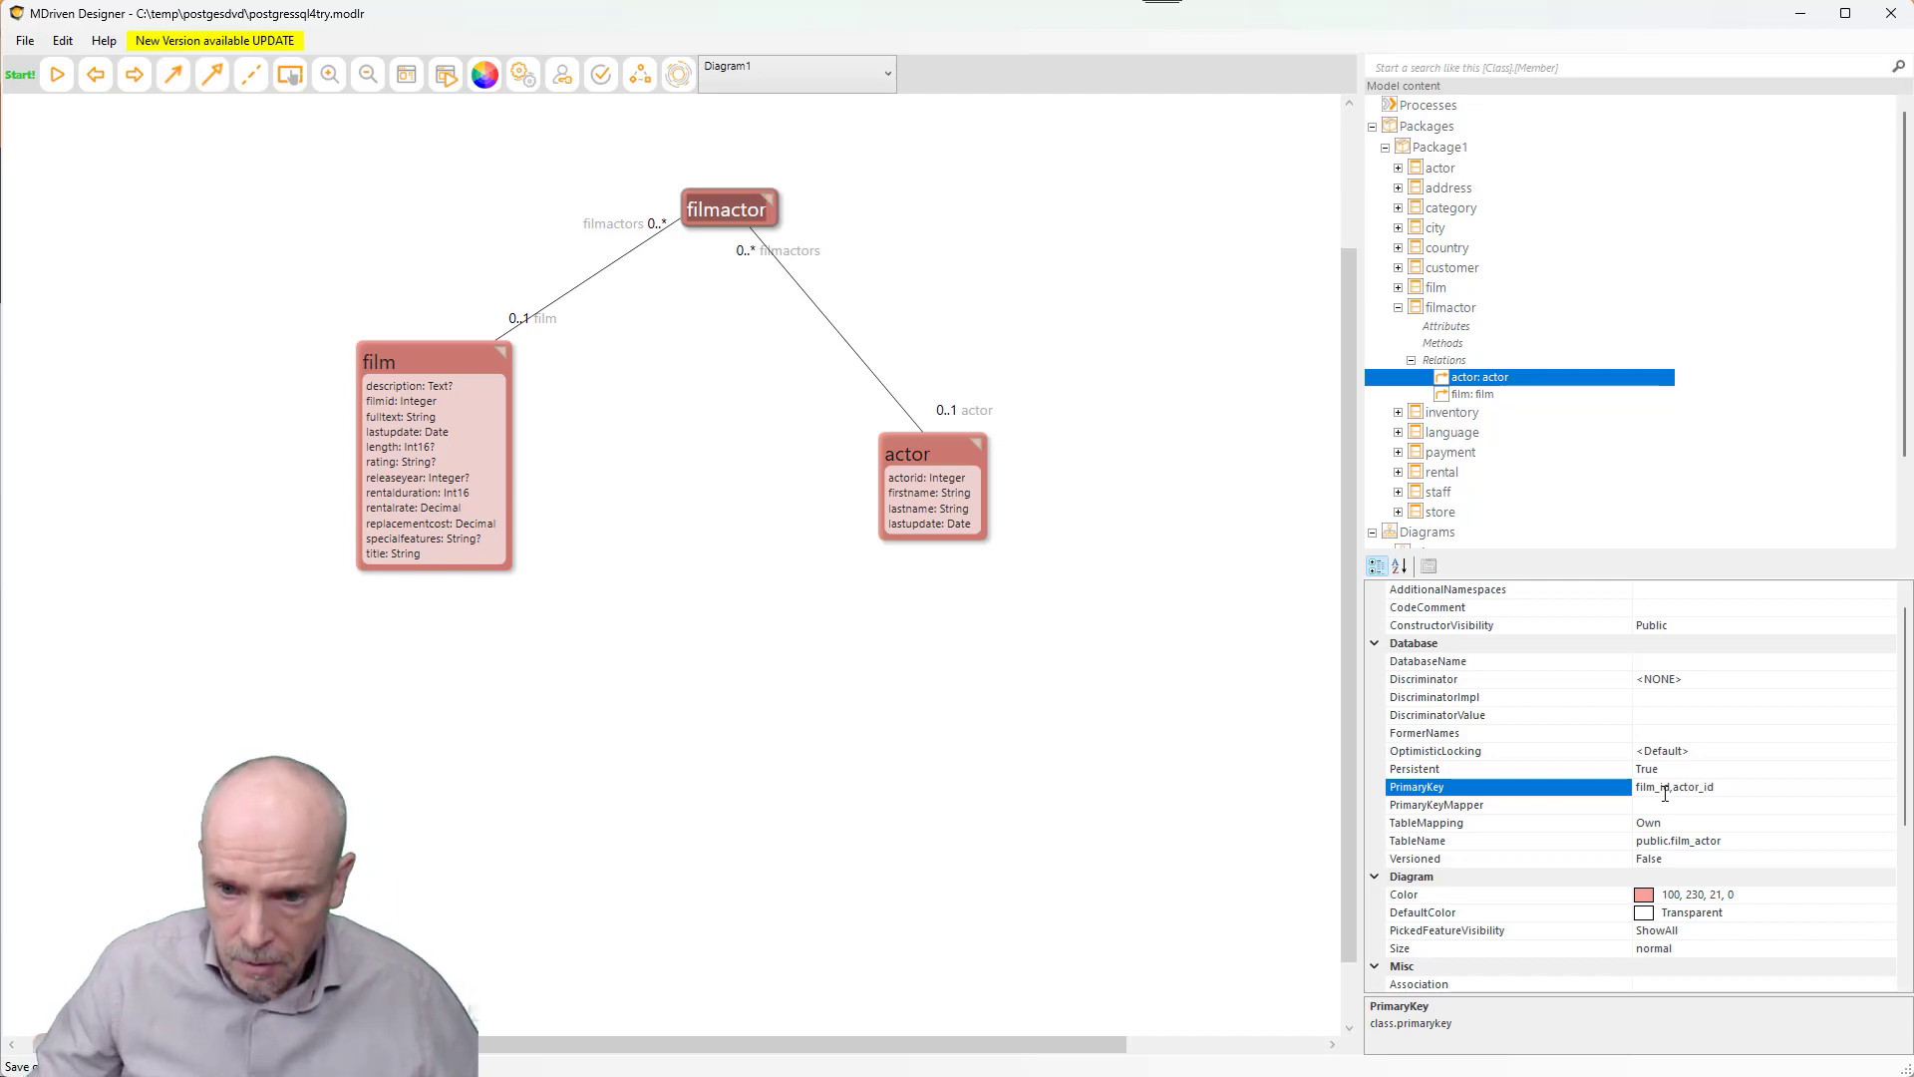
{"action": "key", "text": "Tab"}
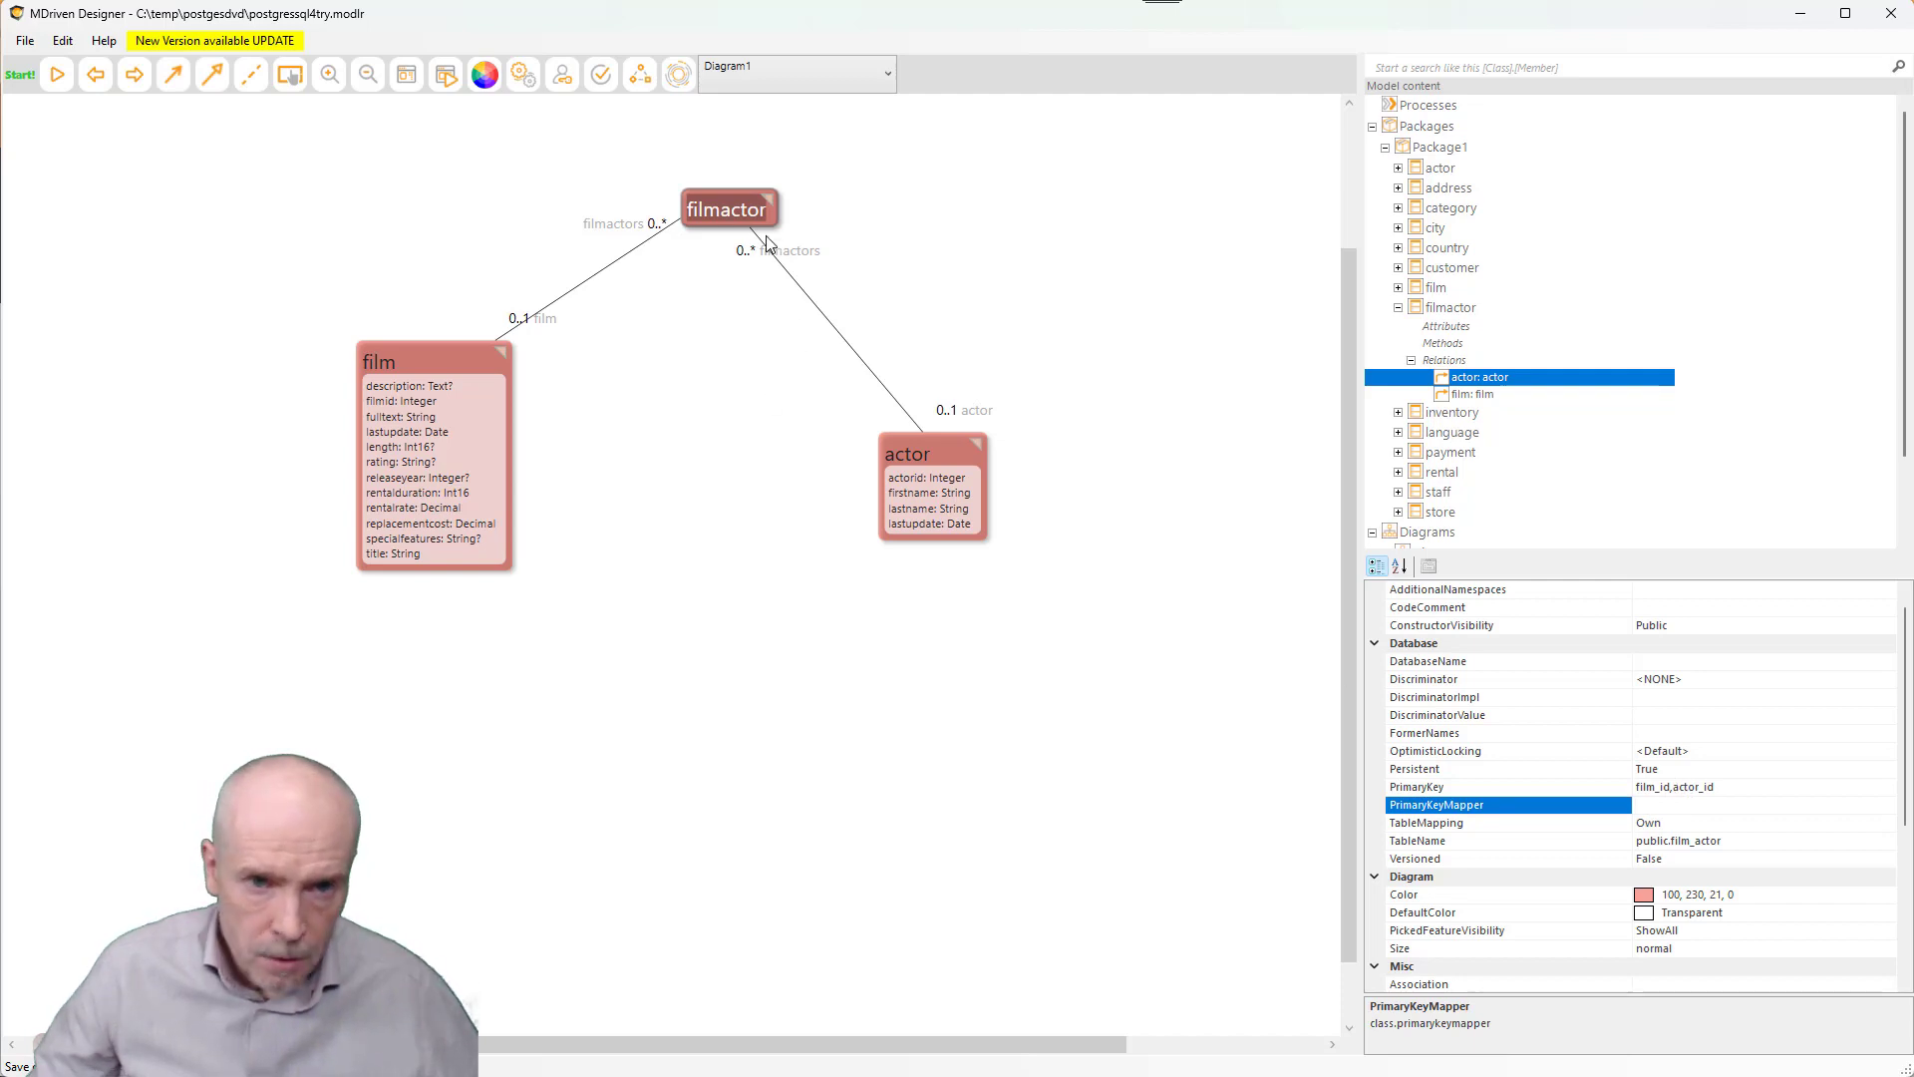
{"action": "left_click_drag", "start_coordinate": [733, 208], "coordinate": [780, 203]}
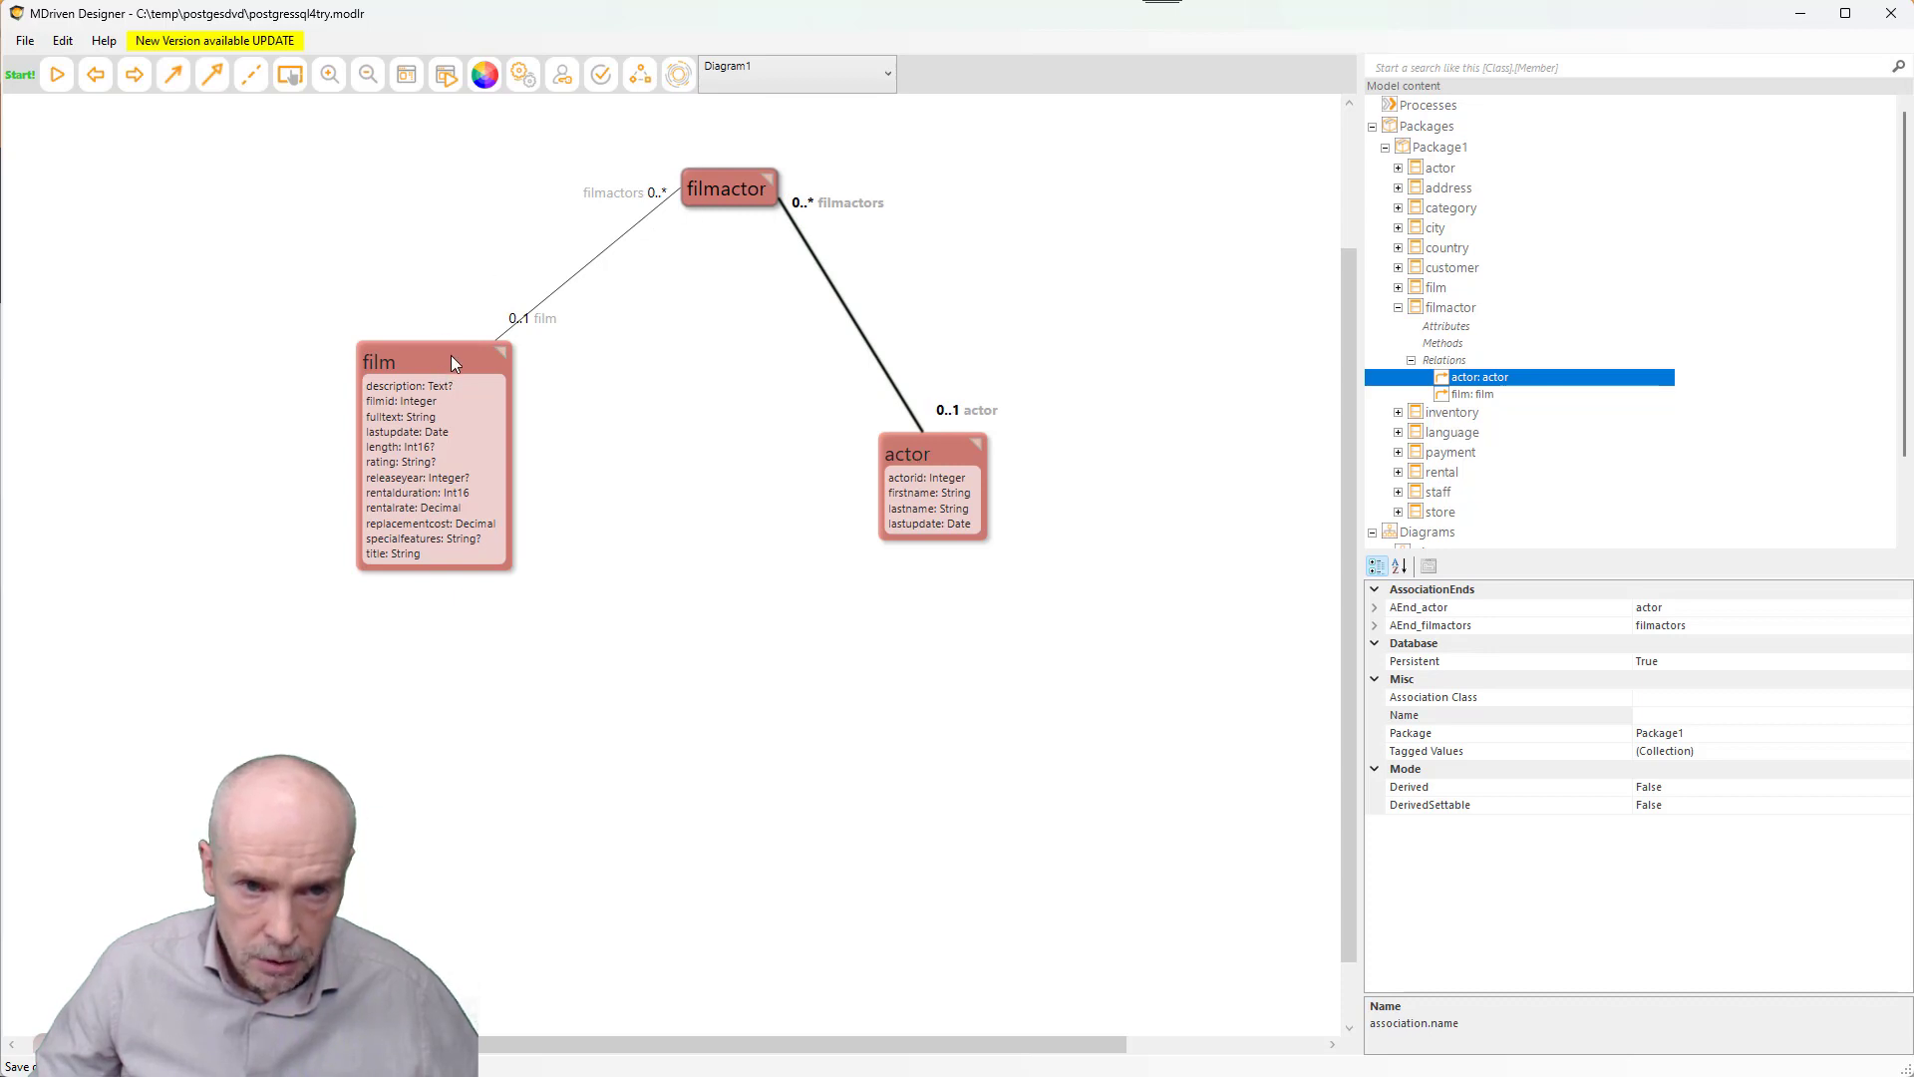
- Change the film association end's ColumnName from <Name> to film_id
{"action": "left_click", "coordinate": [548, 321]}
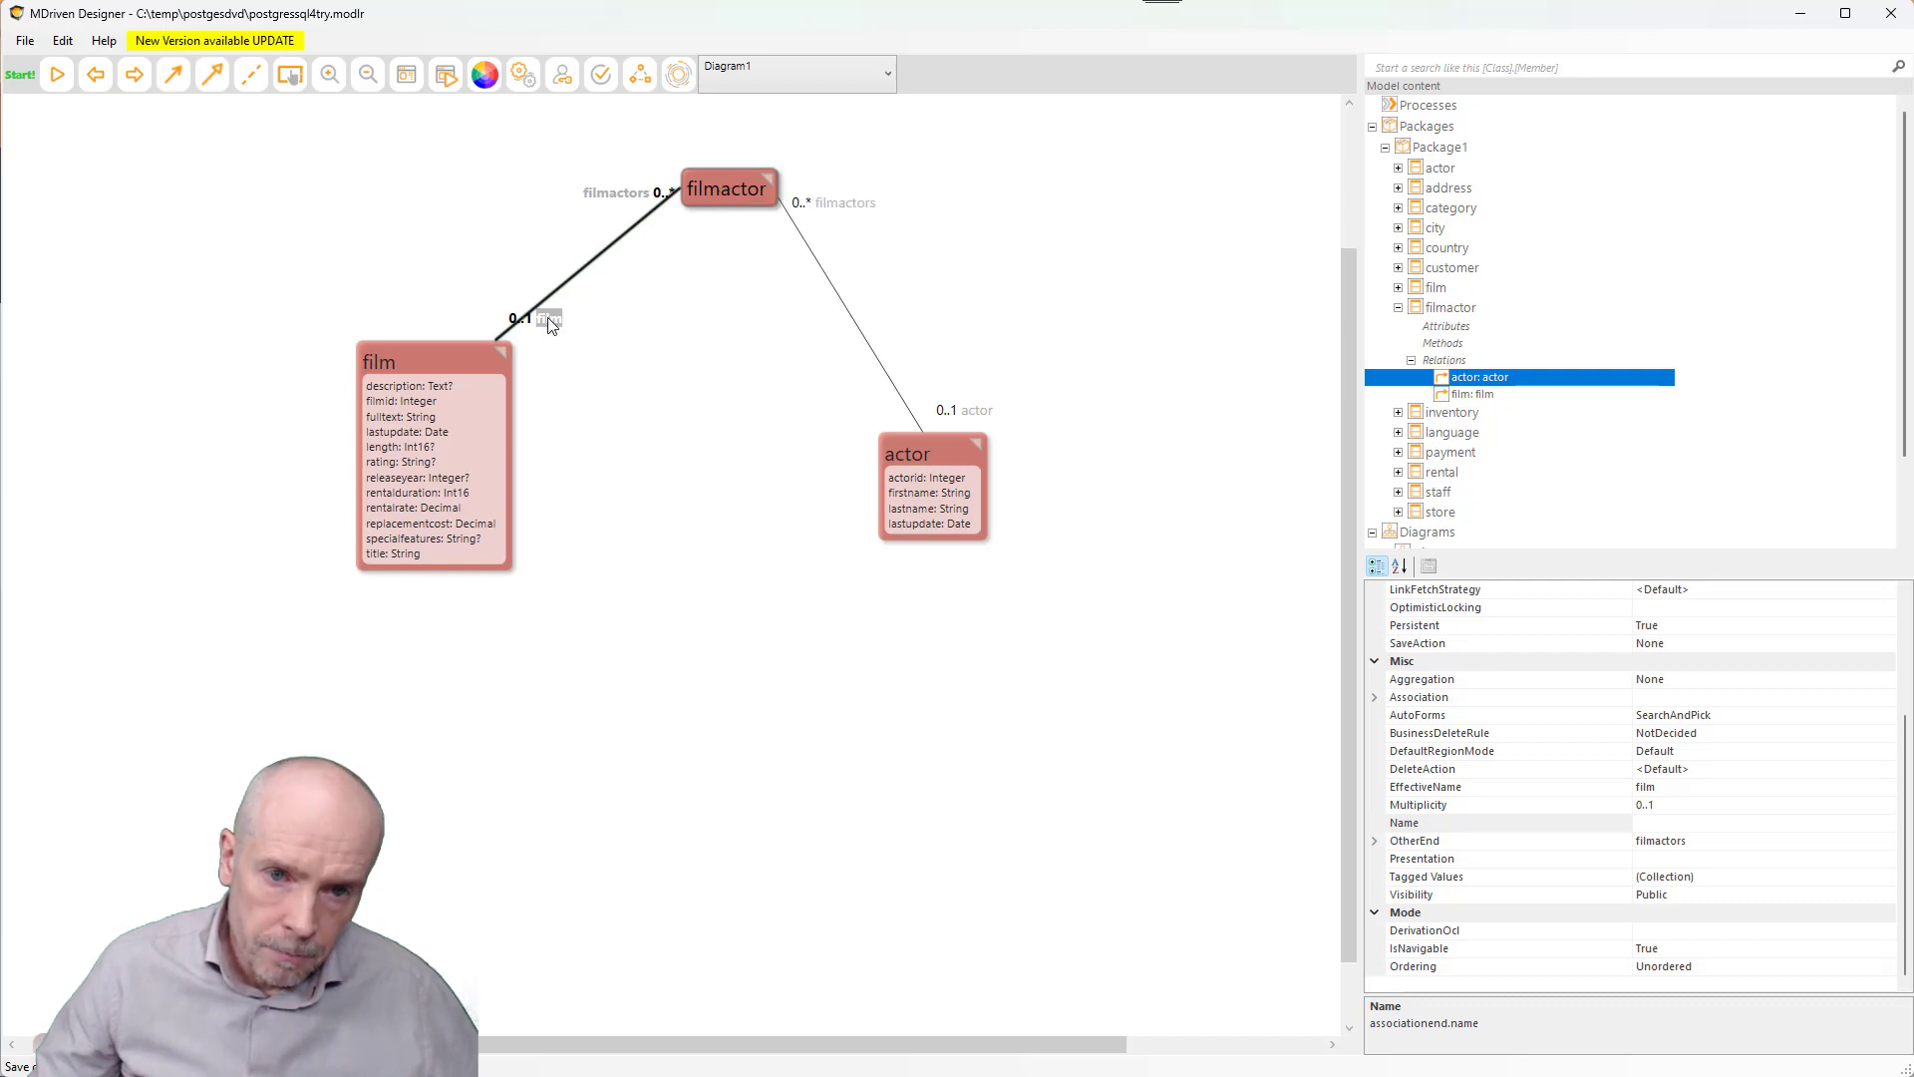
{"action": "left_click", "coordinate": [977, 414]}
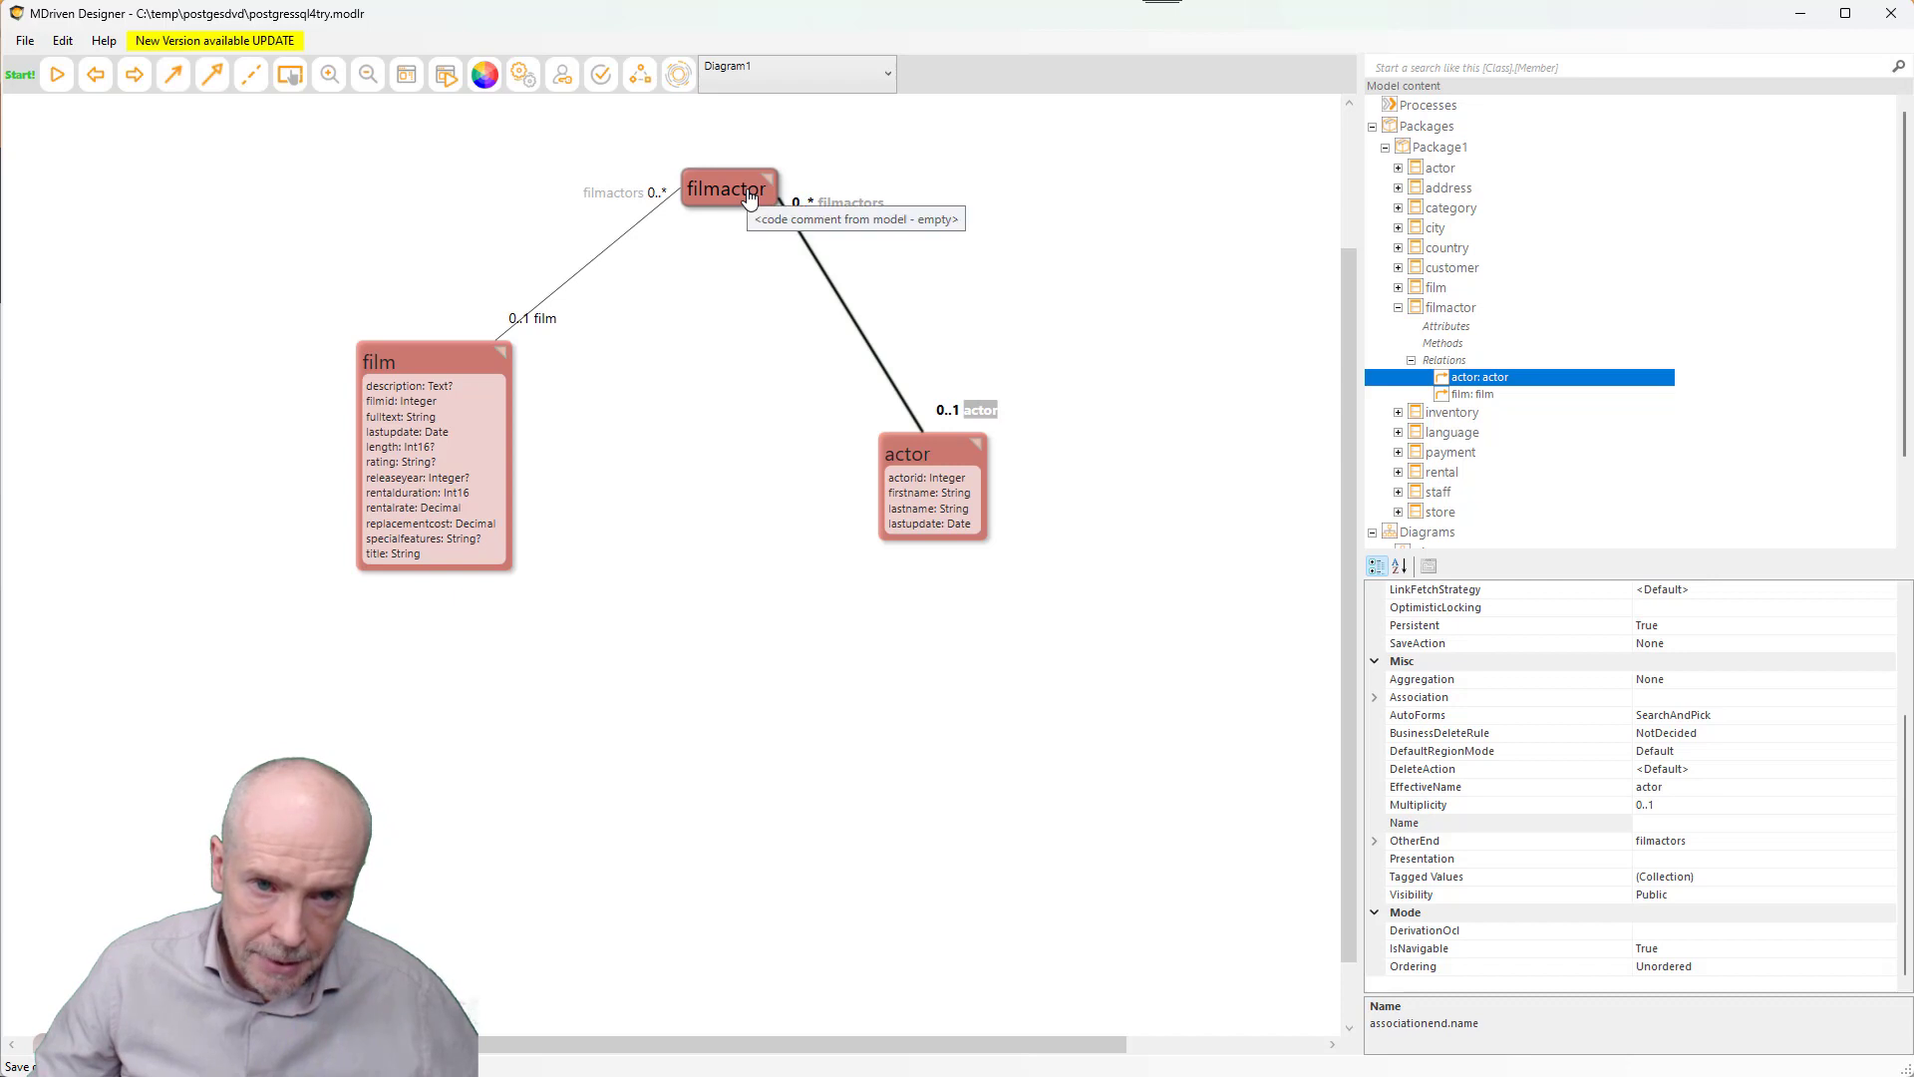
{"action": "left_click", "coordinate": [550, 319]}
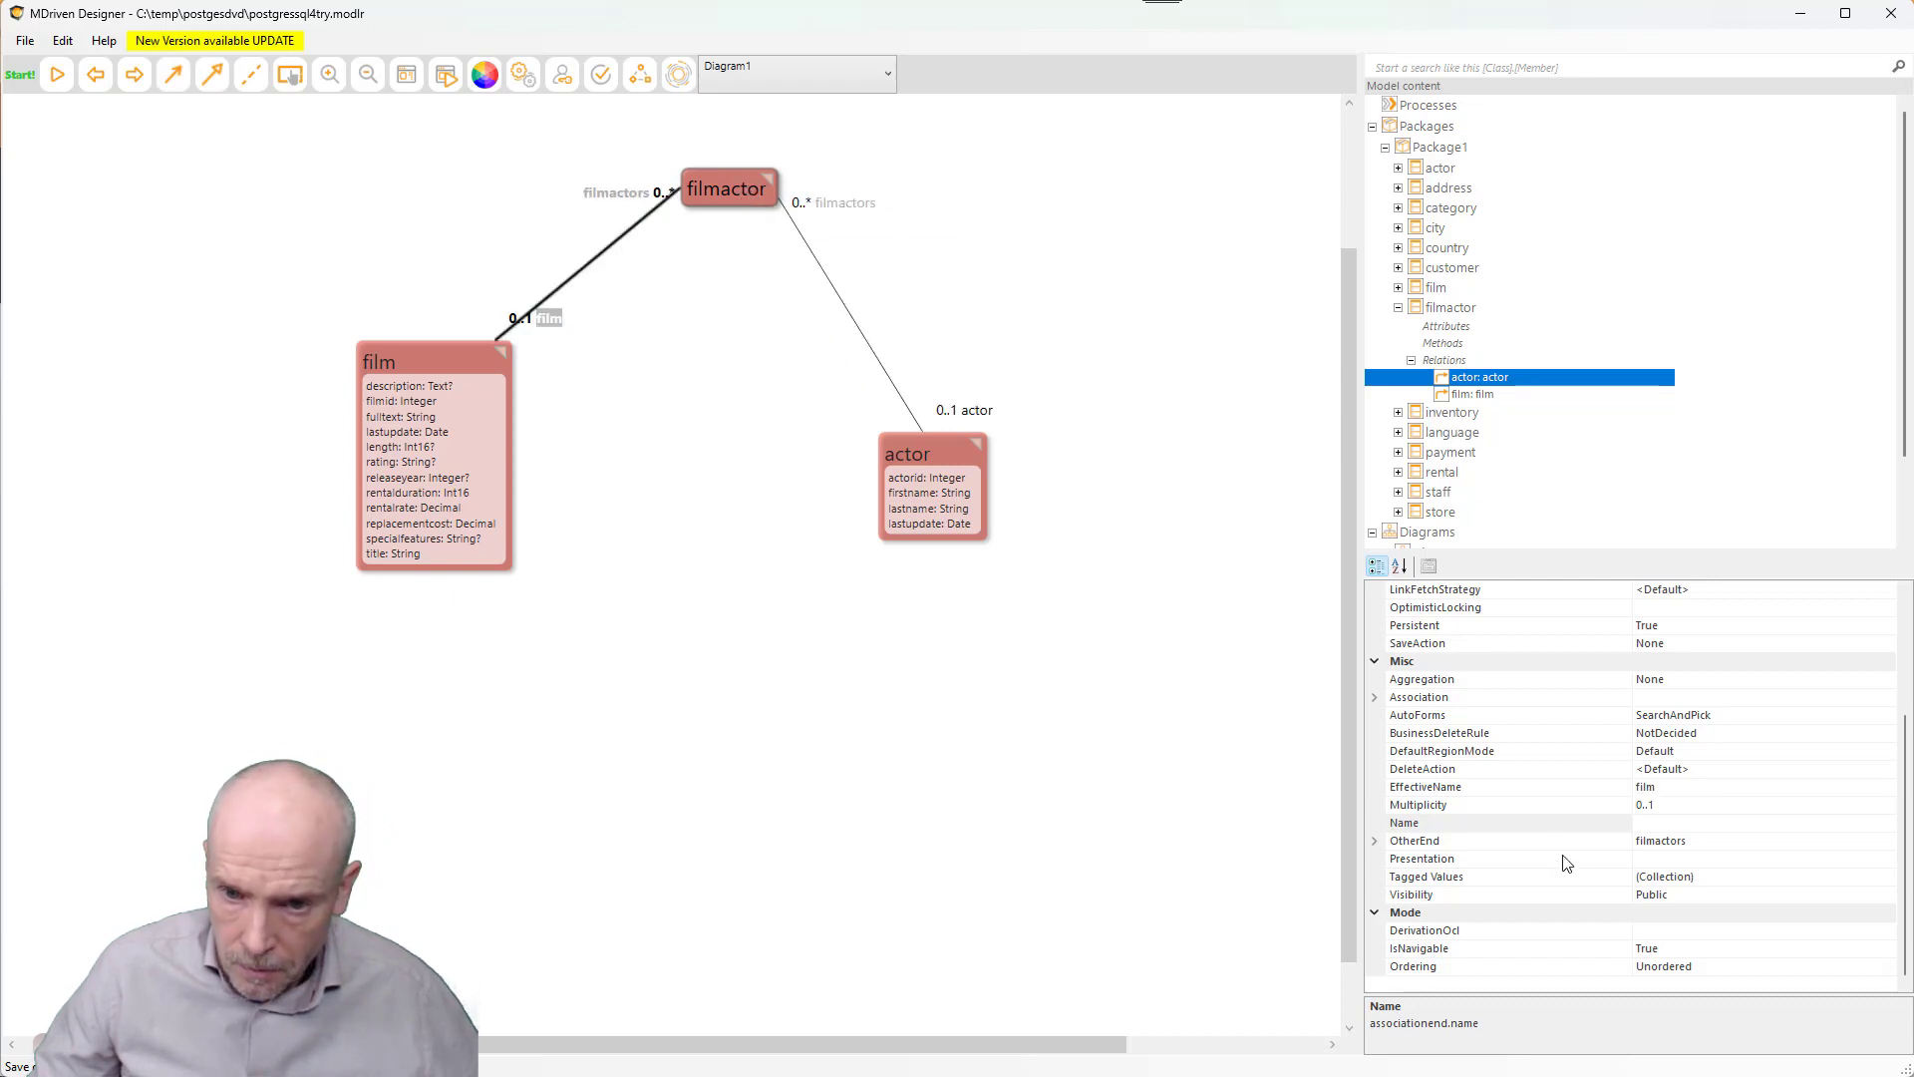
{"action": "left_click_drag", "start_coordinate": [1904, 784], "coordinate": [1907, 653]}
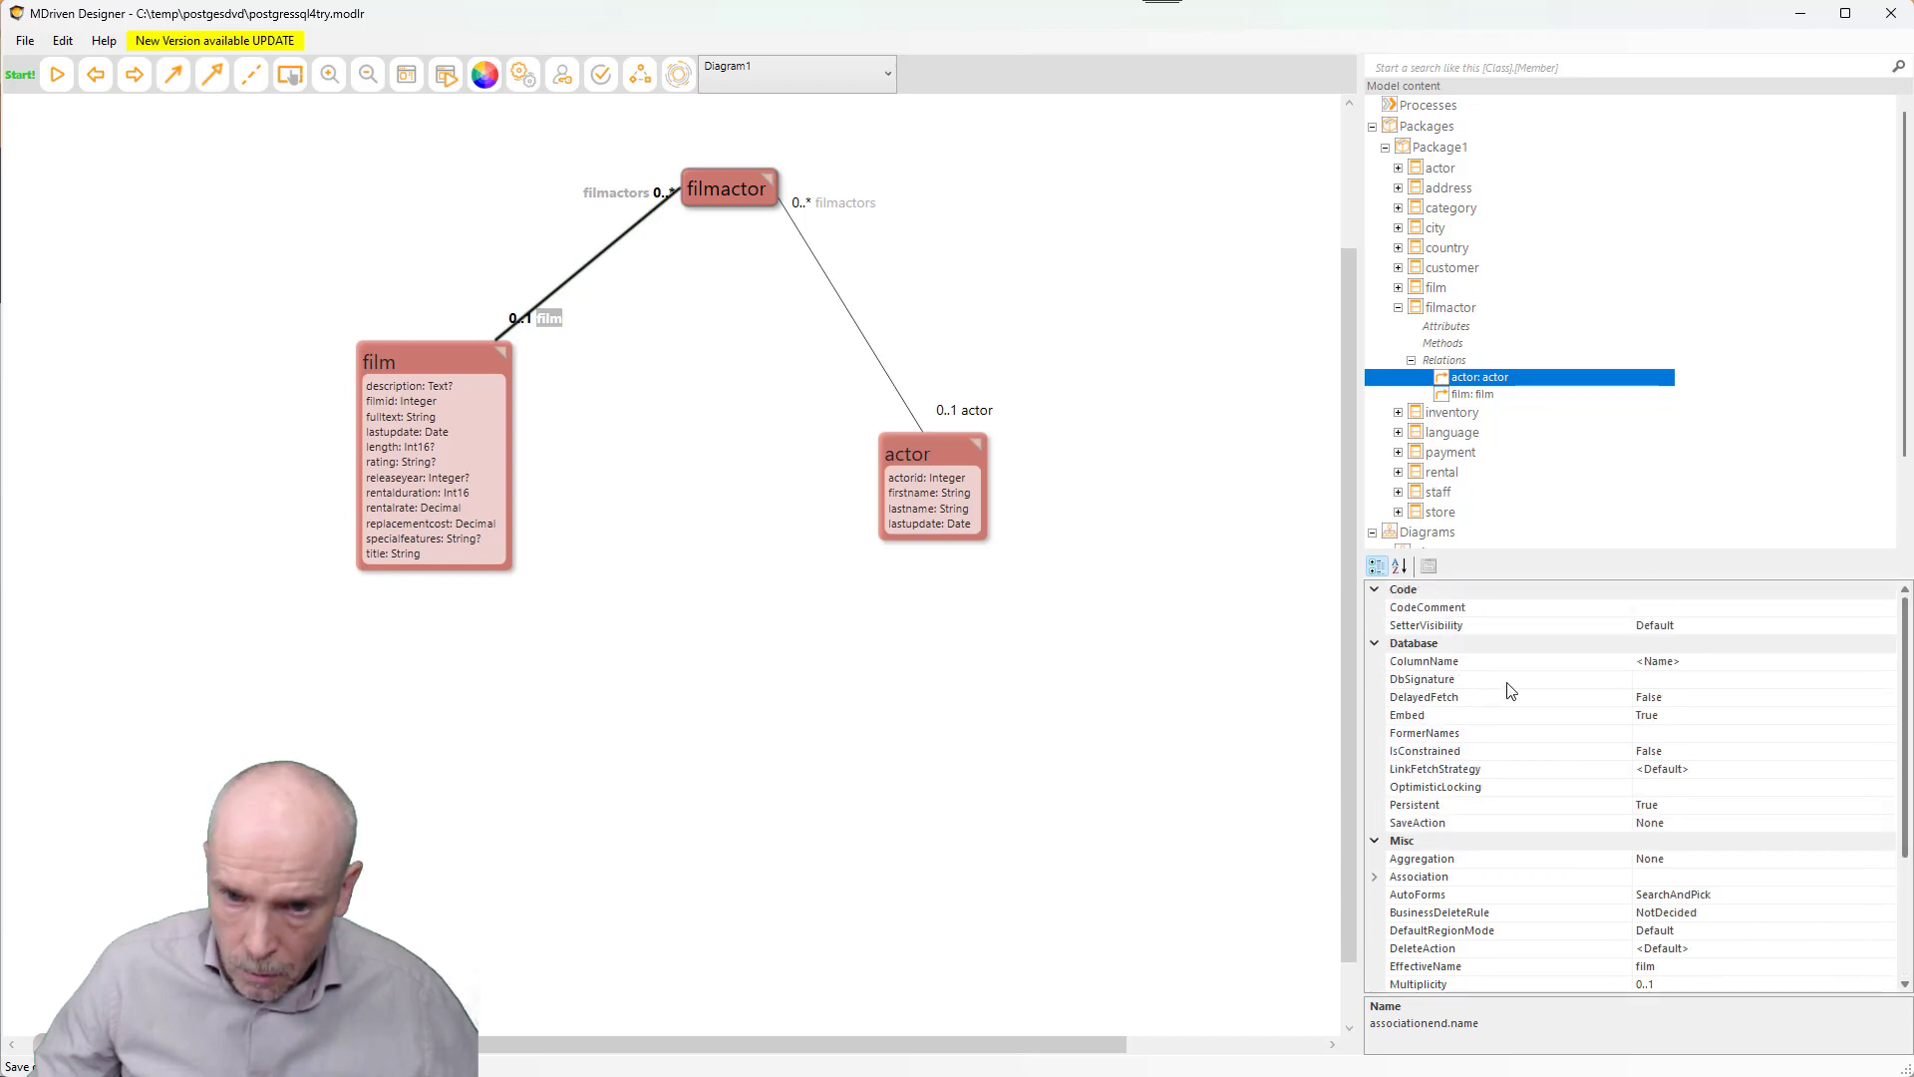
{"action": "left_click", "coordinate": [1457, 662]}
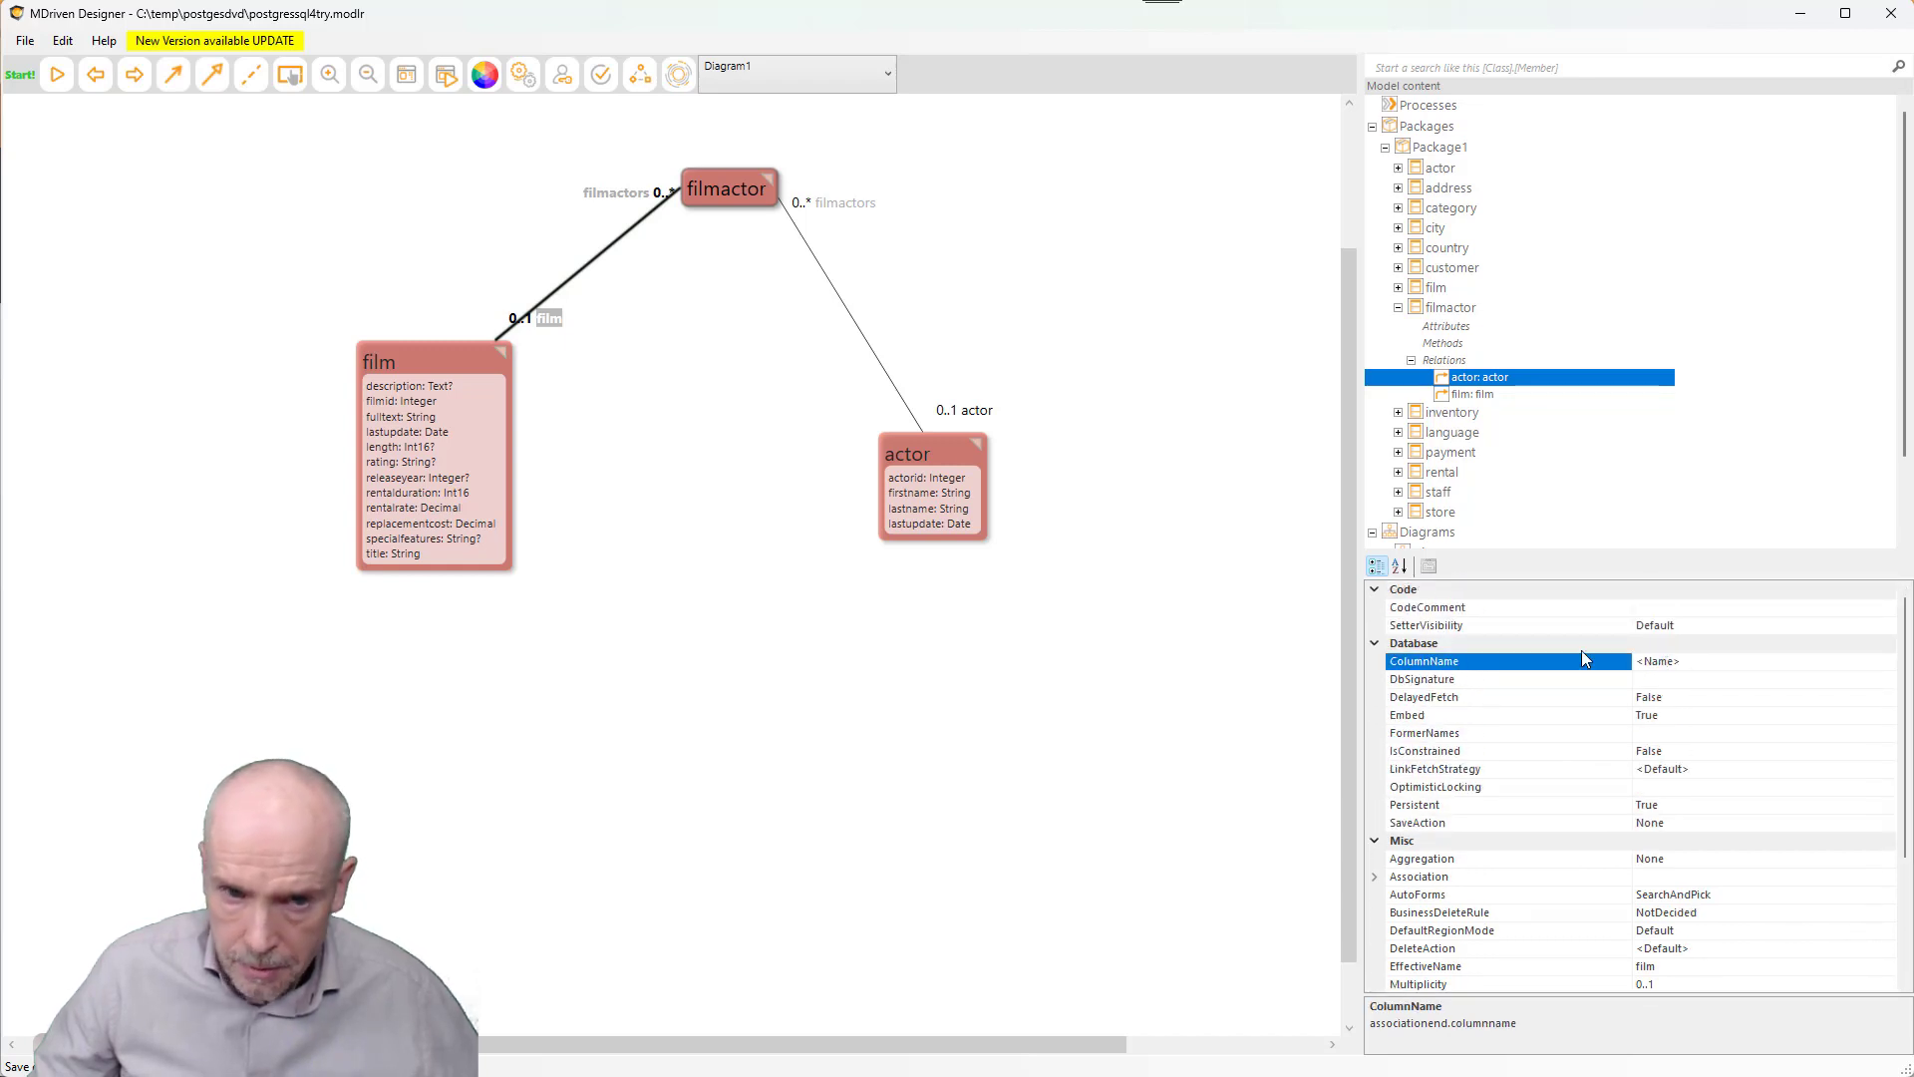
{"action": "double_click", "coordinate": [1694, 663]}
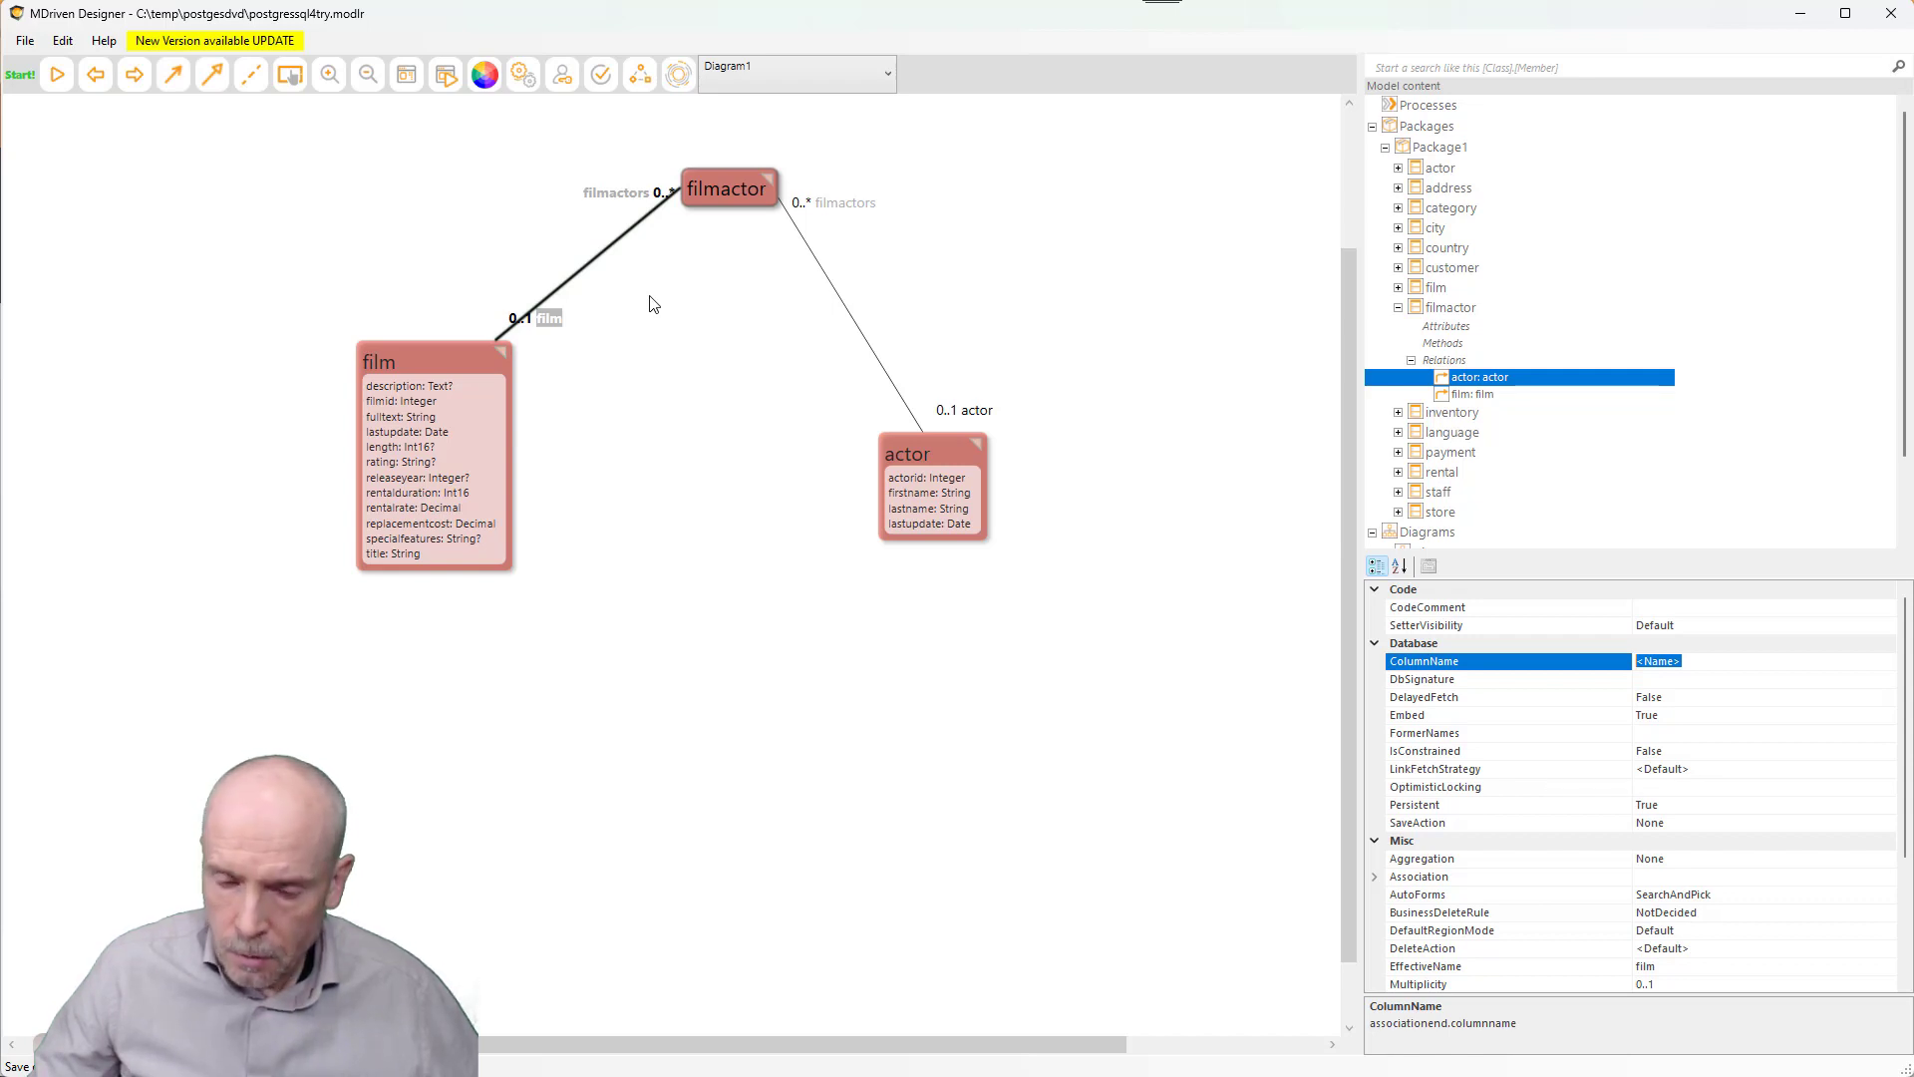
{"action": "type", "text": "film_id"}
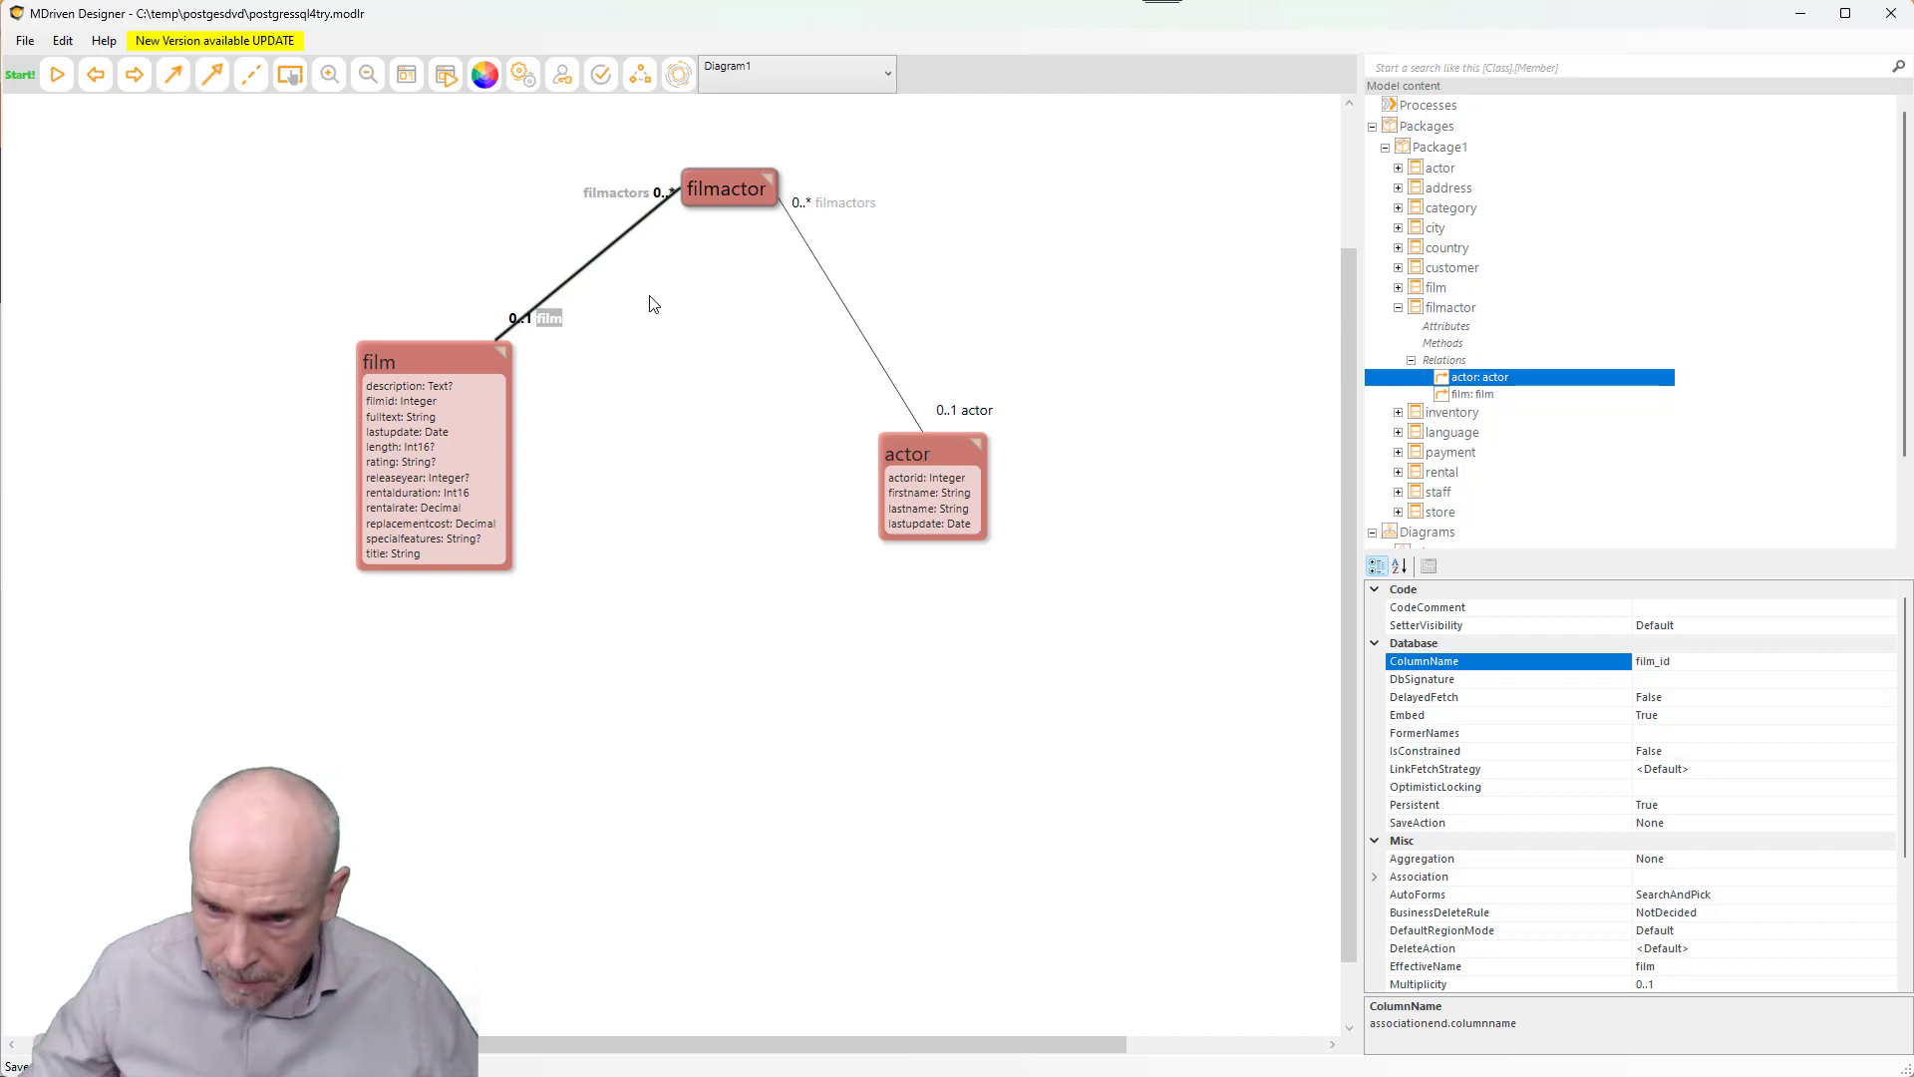
{"action": "key", "text": "Return"}
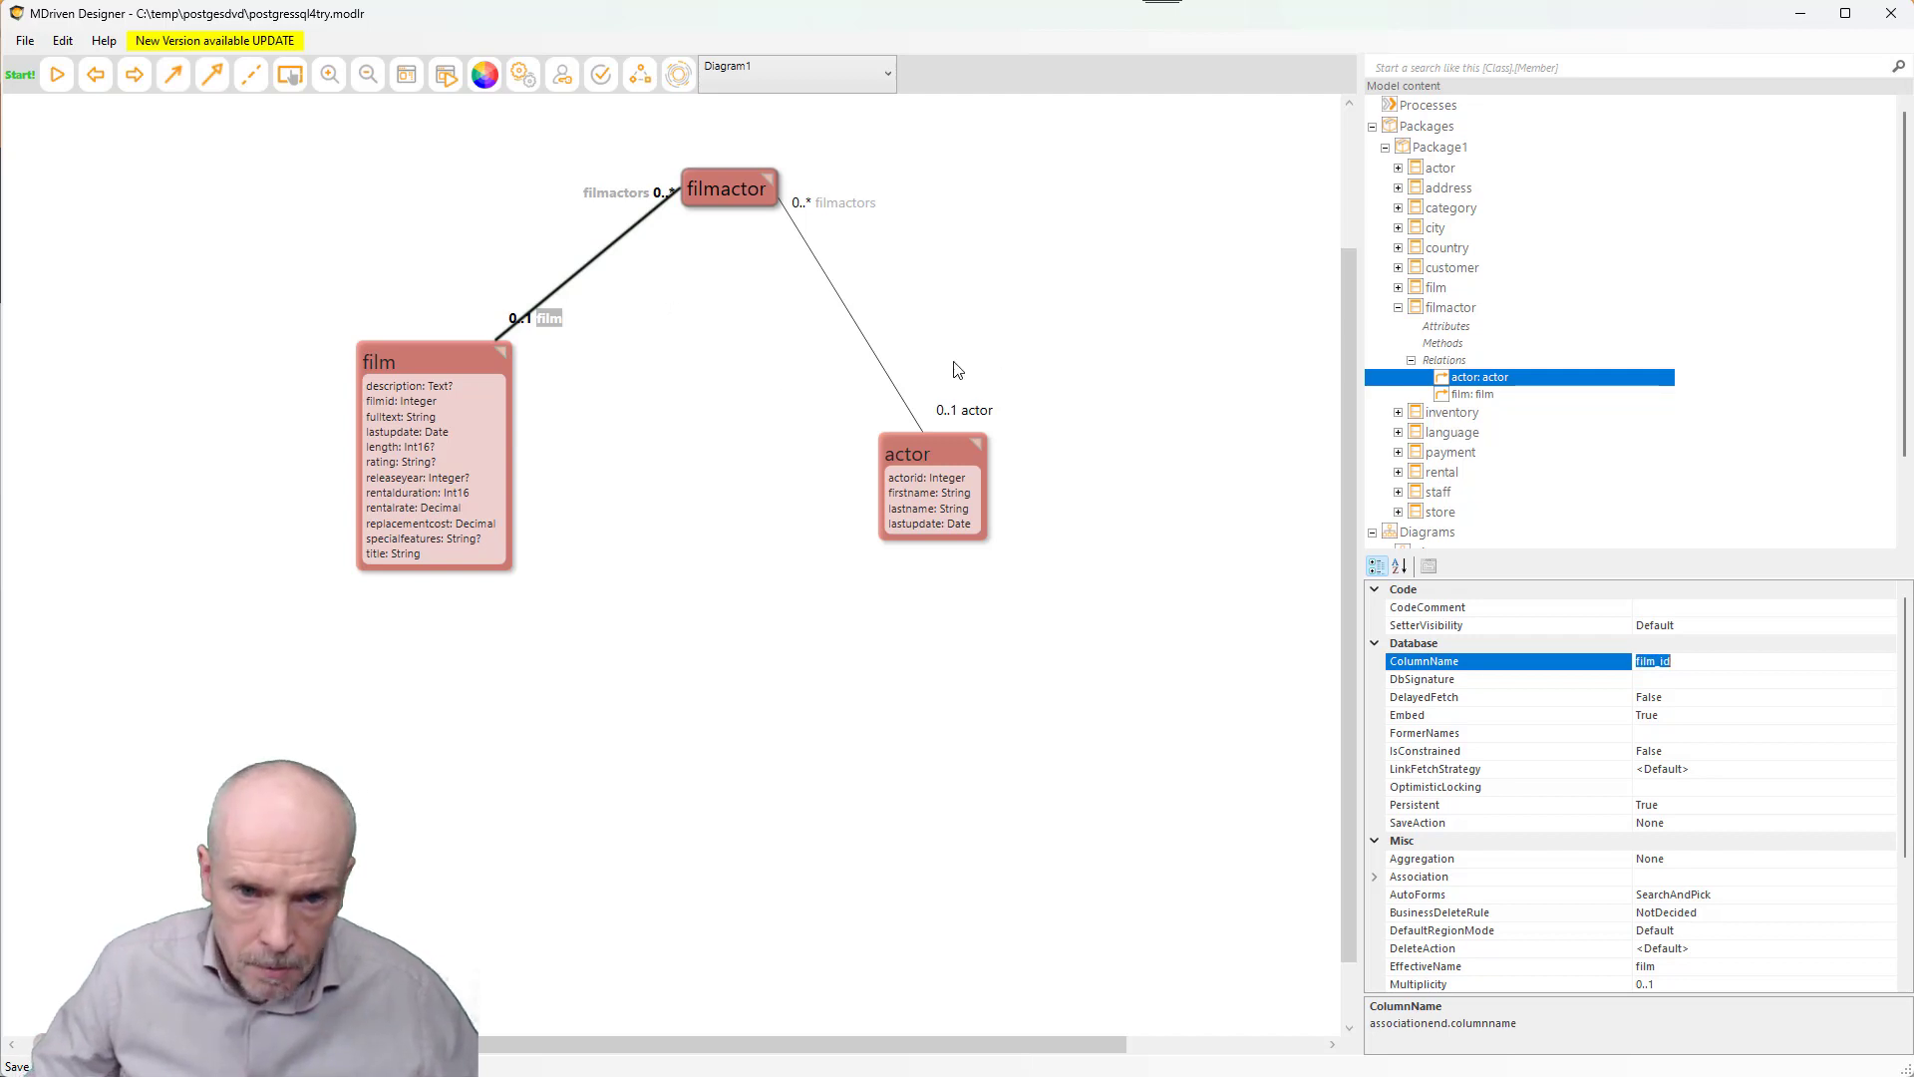
{"action": "left_click", "coordinate": [979, 410]}
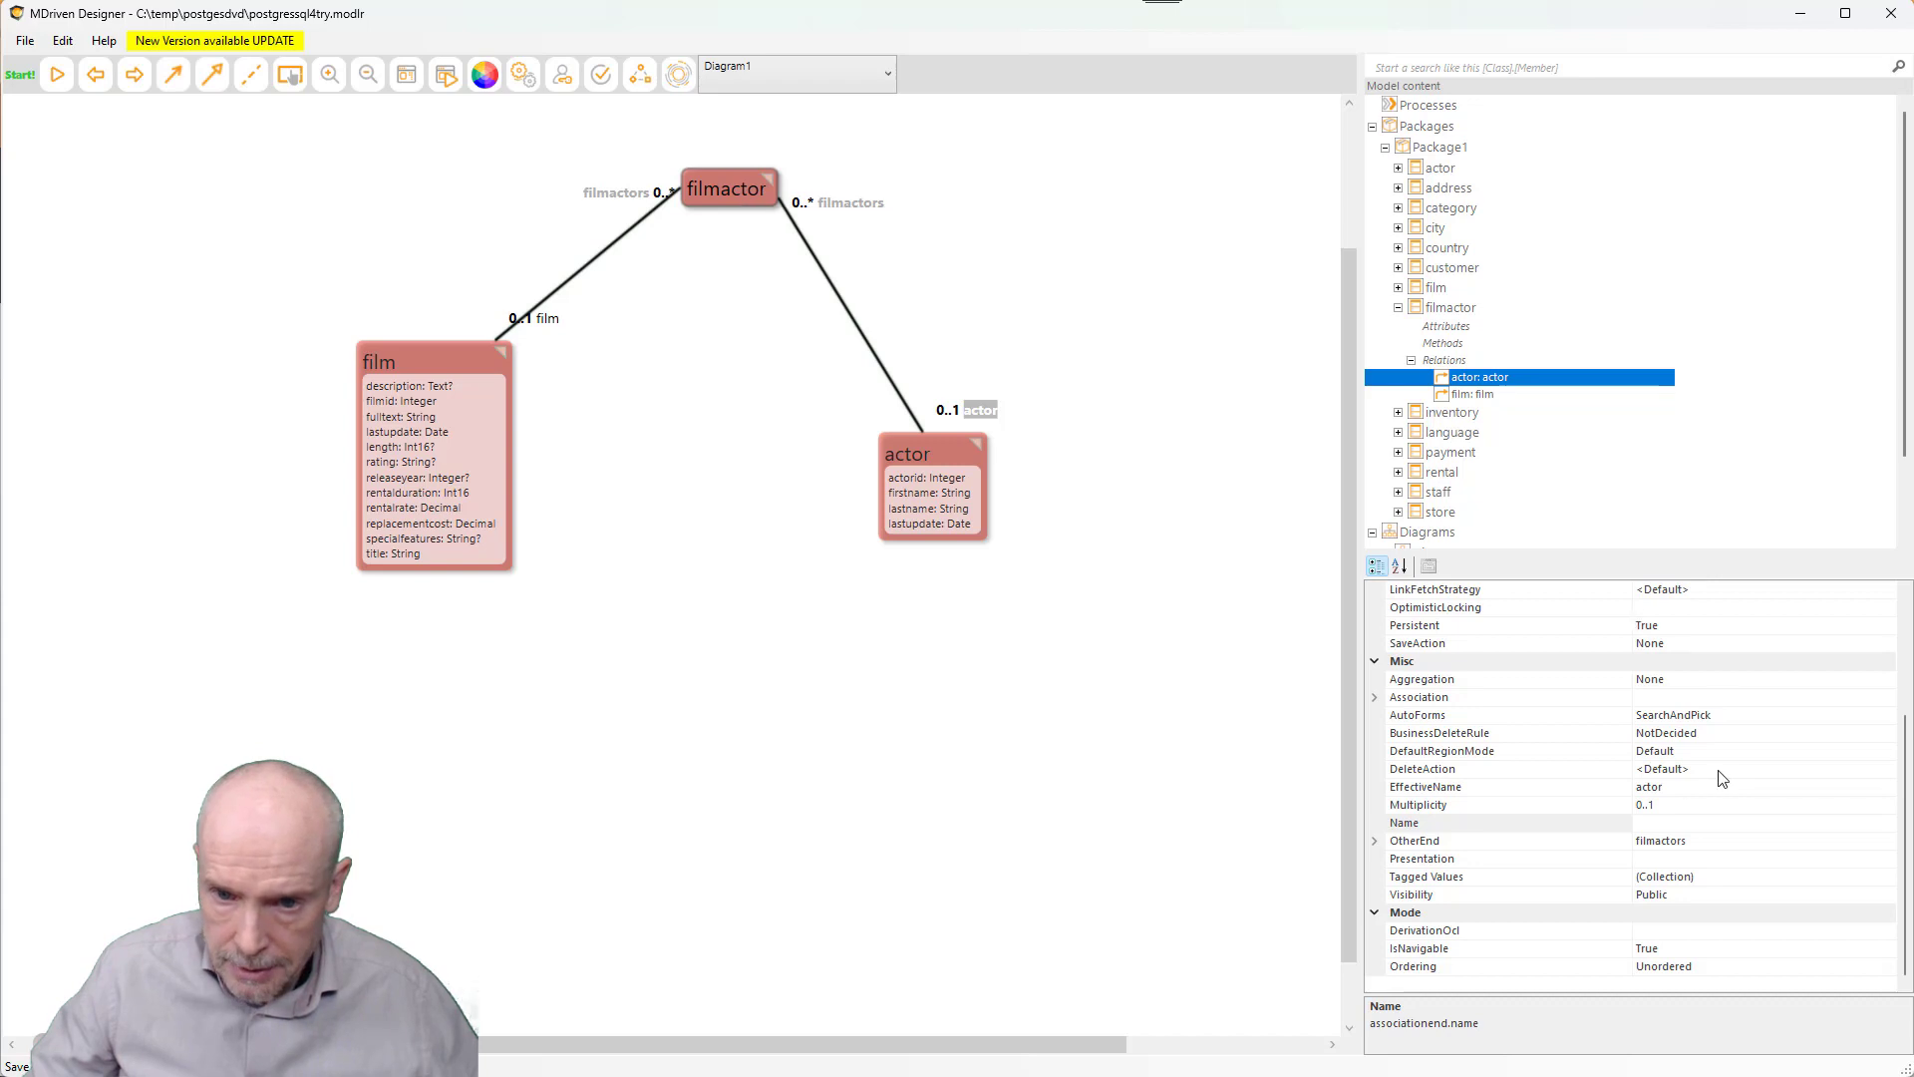
- Replace the actor end's placeholder ColumnName with actor_id
{"action": "scroll", "coordinate": [1675, 701], "scroll_direction": "up", "scroll_amount": 3}
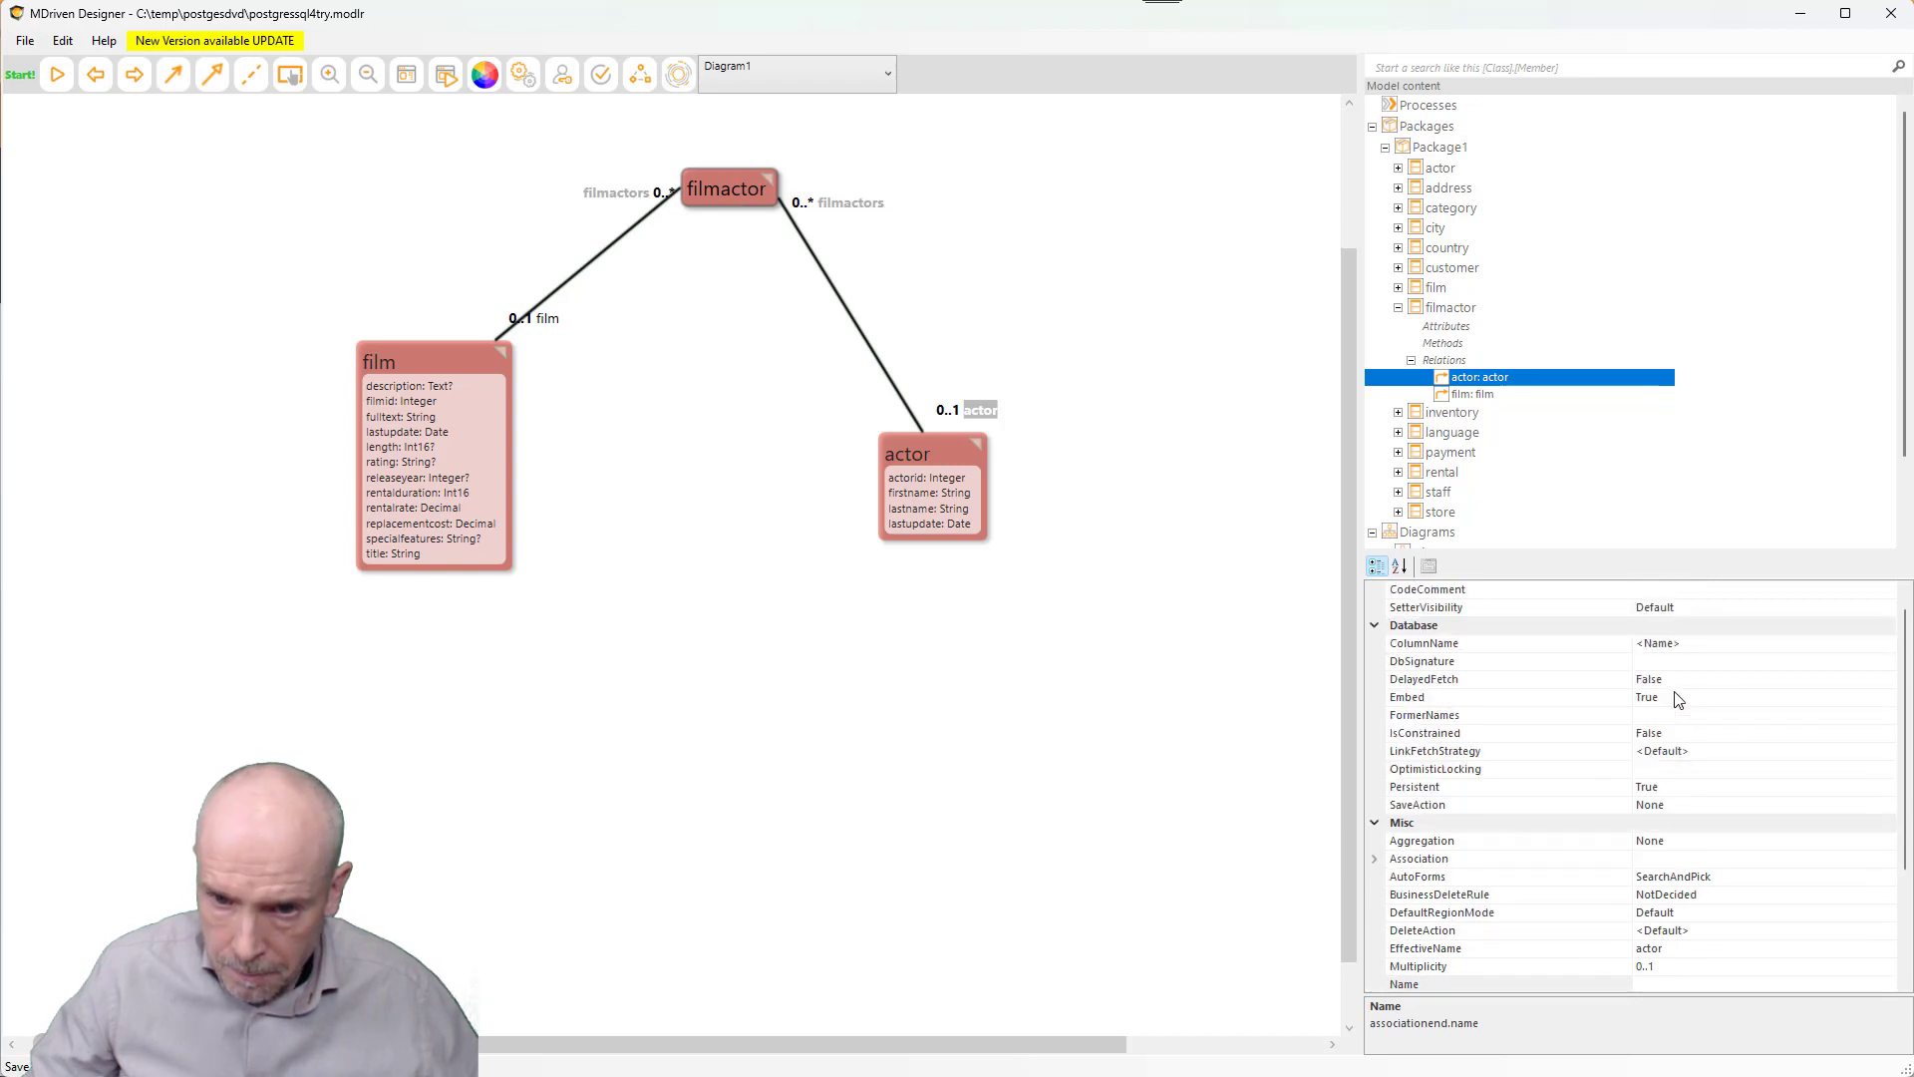
{"action": "left_click", "coordinate": [1706, 648]}
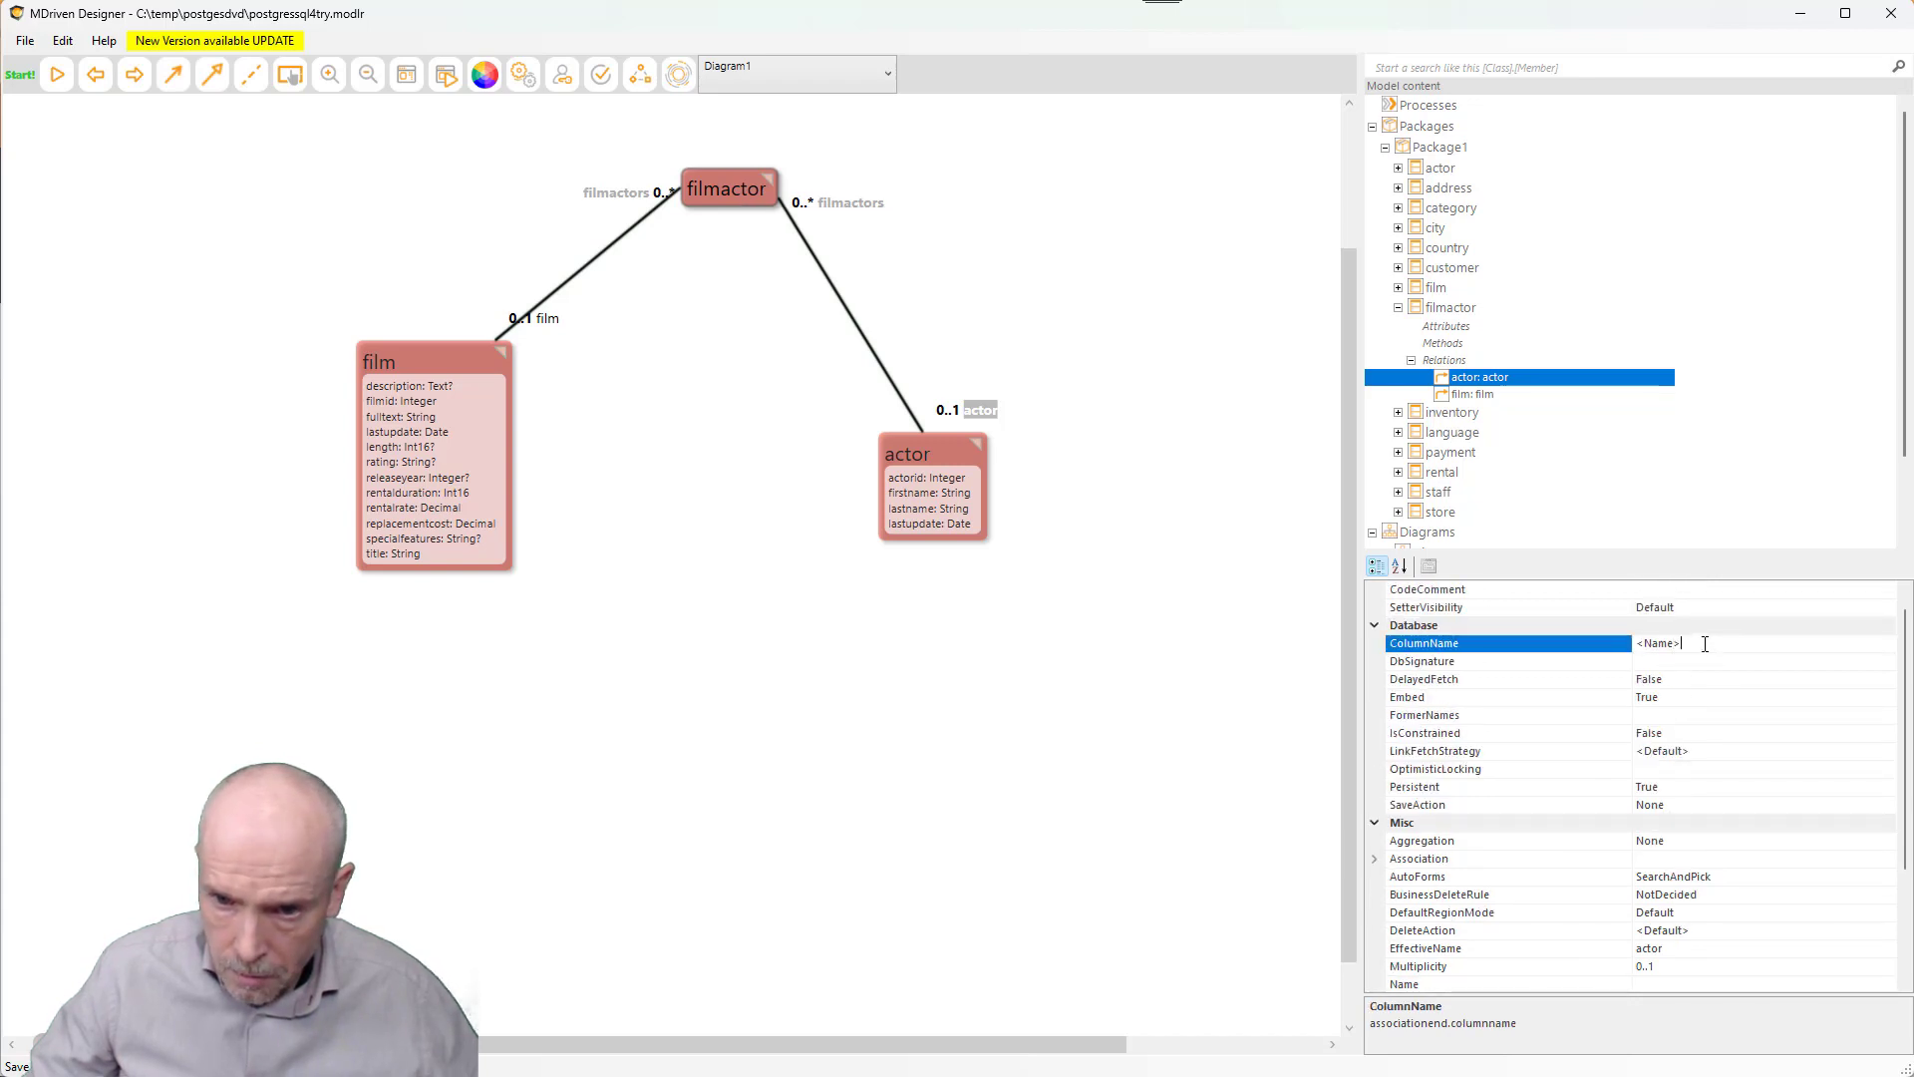
{"action": "left_click_drag", "start_coordinate": [1705, 644], "coordinate": [1420, 628]}
{"action": "type", "text": "act"}
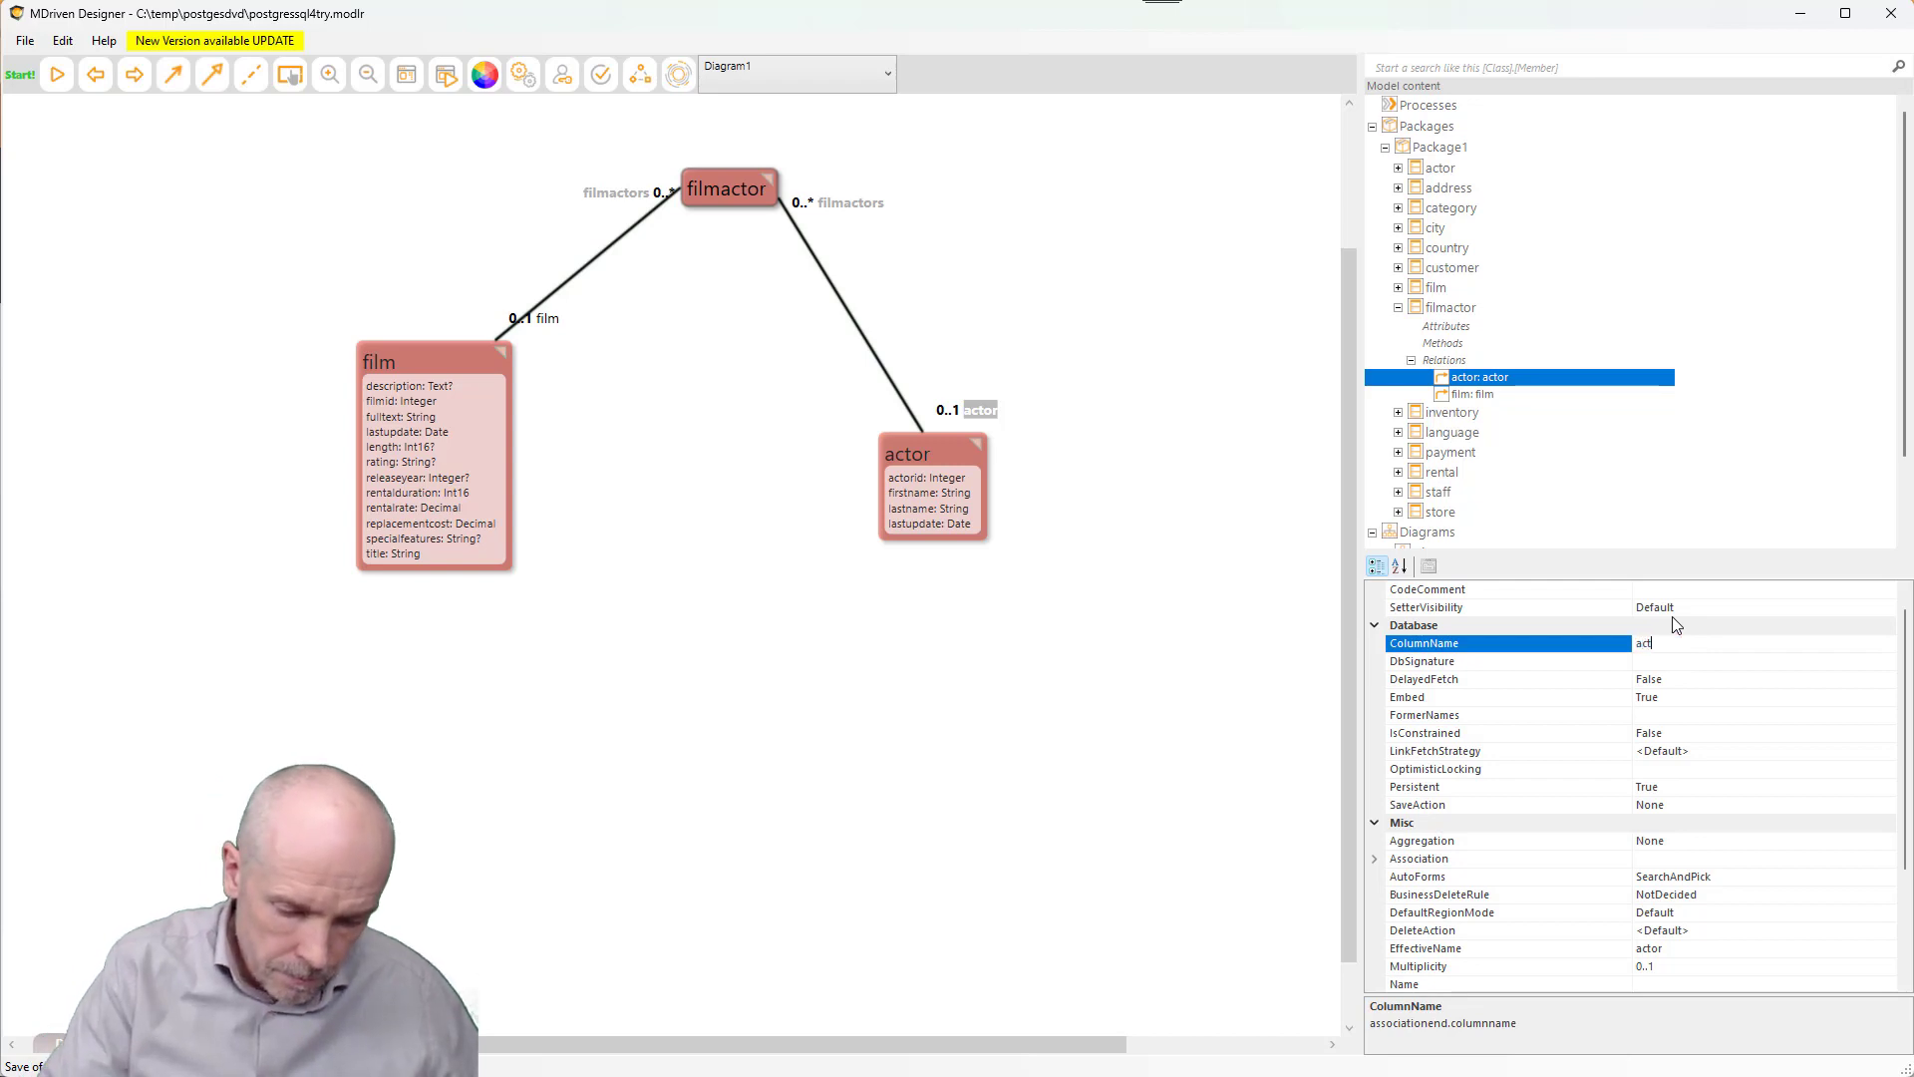
{"action": "type", "text": "or_id"}
{"action": "key", "text": "Return"}
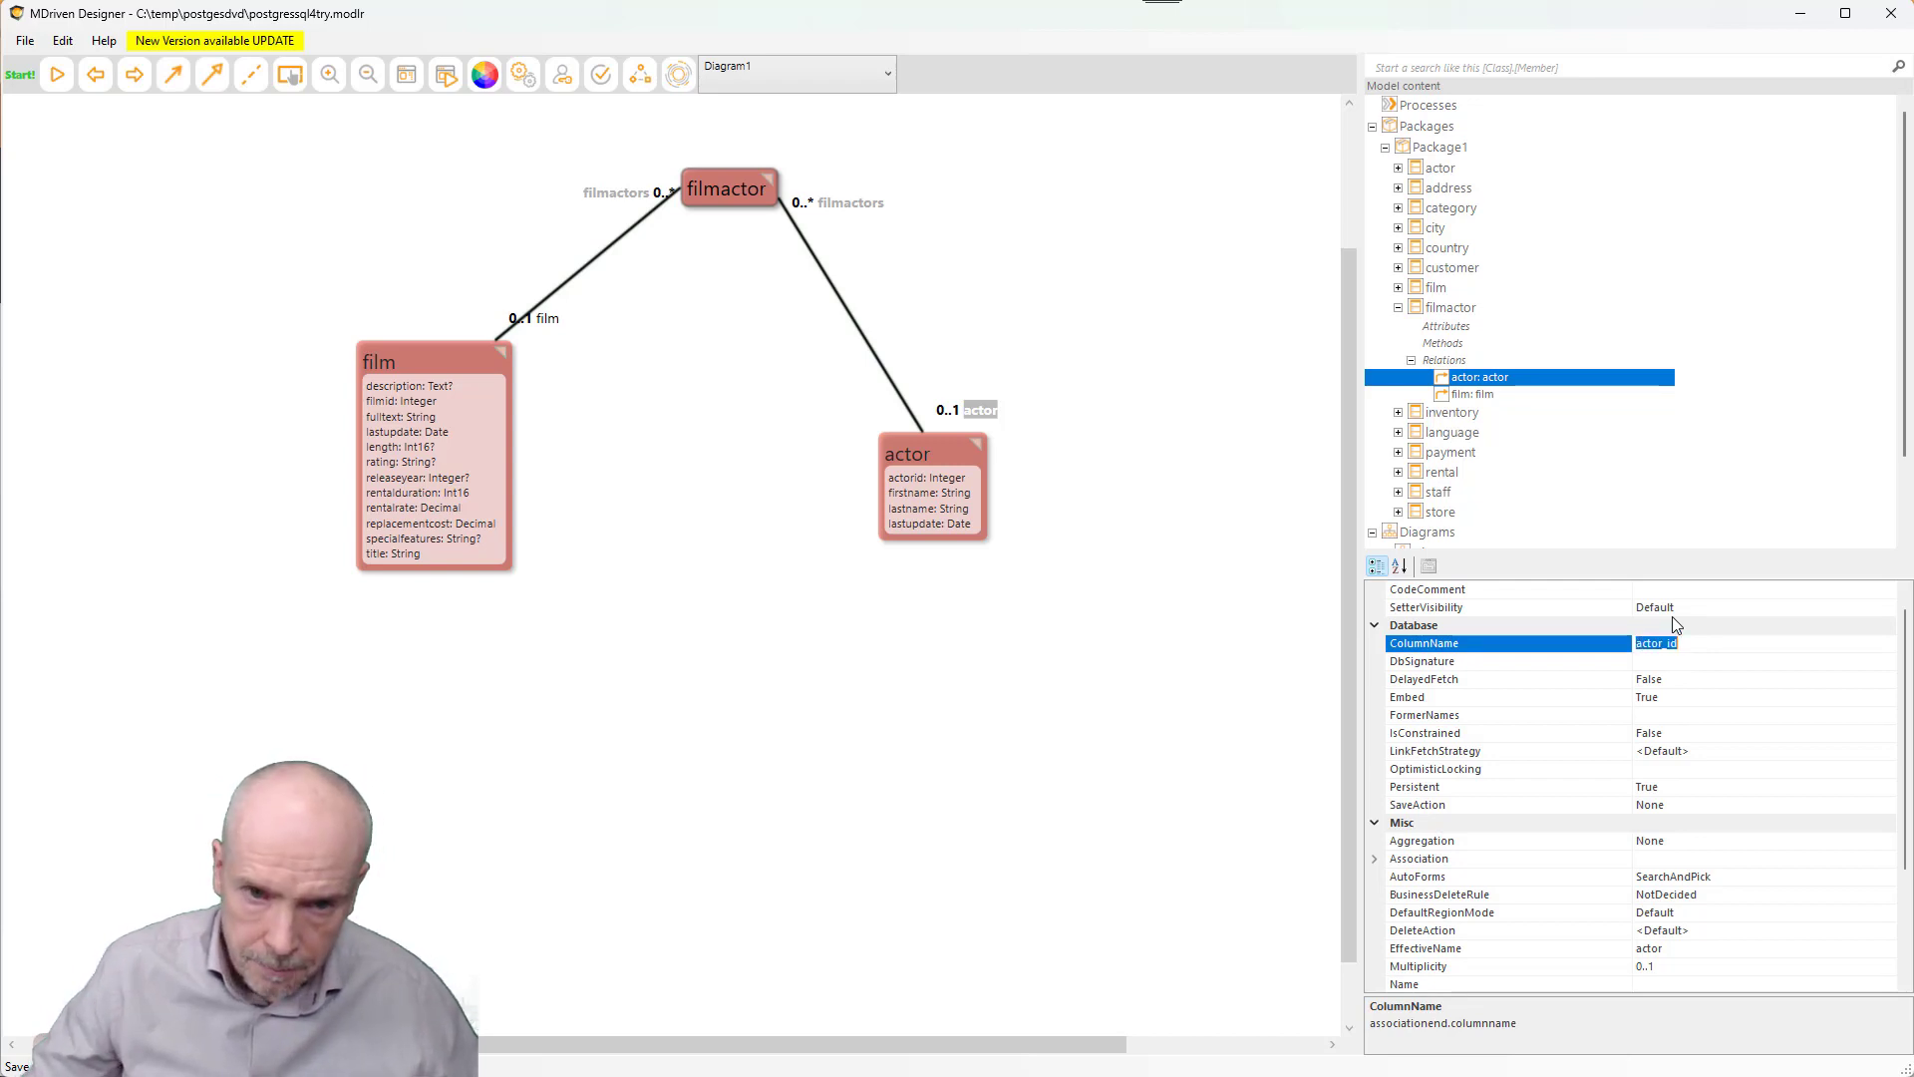
- Recheck the film and actor ends' column names, then clear the selection
{"action": "left_click", "coordinate": [548, 321]}
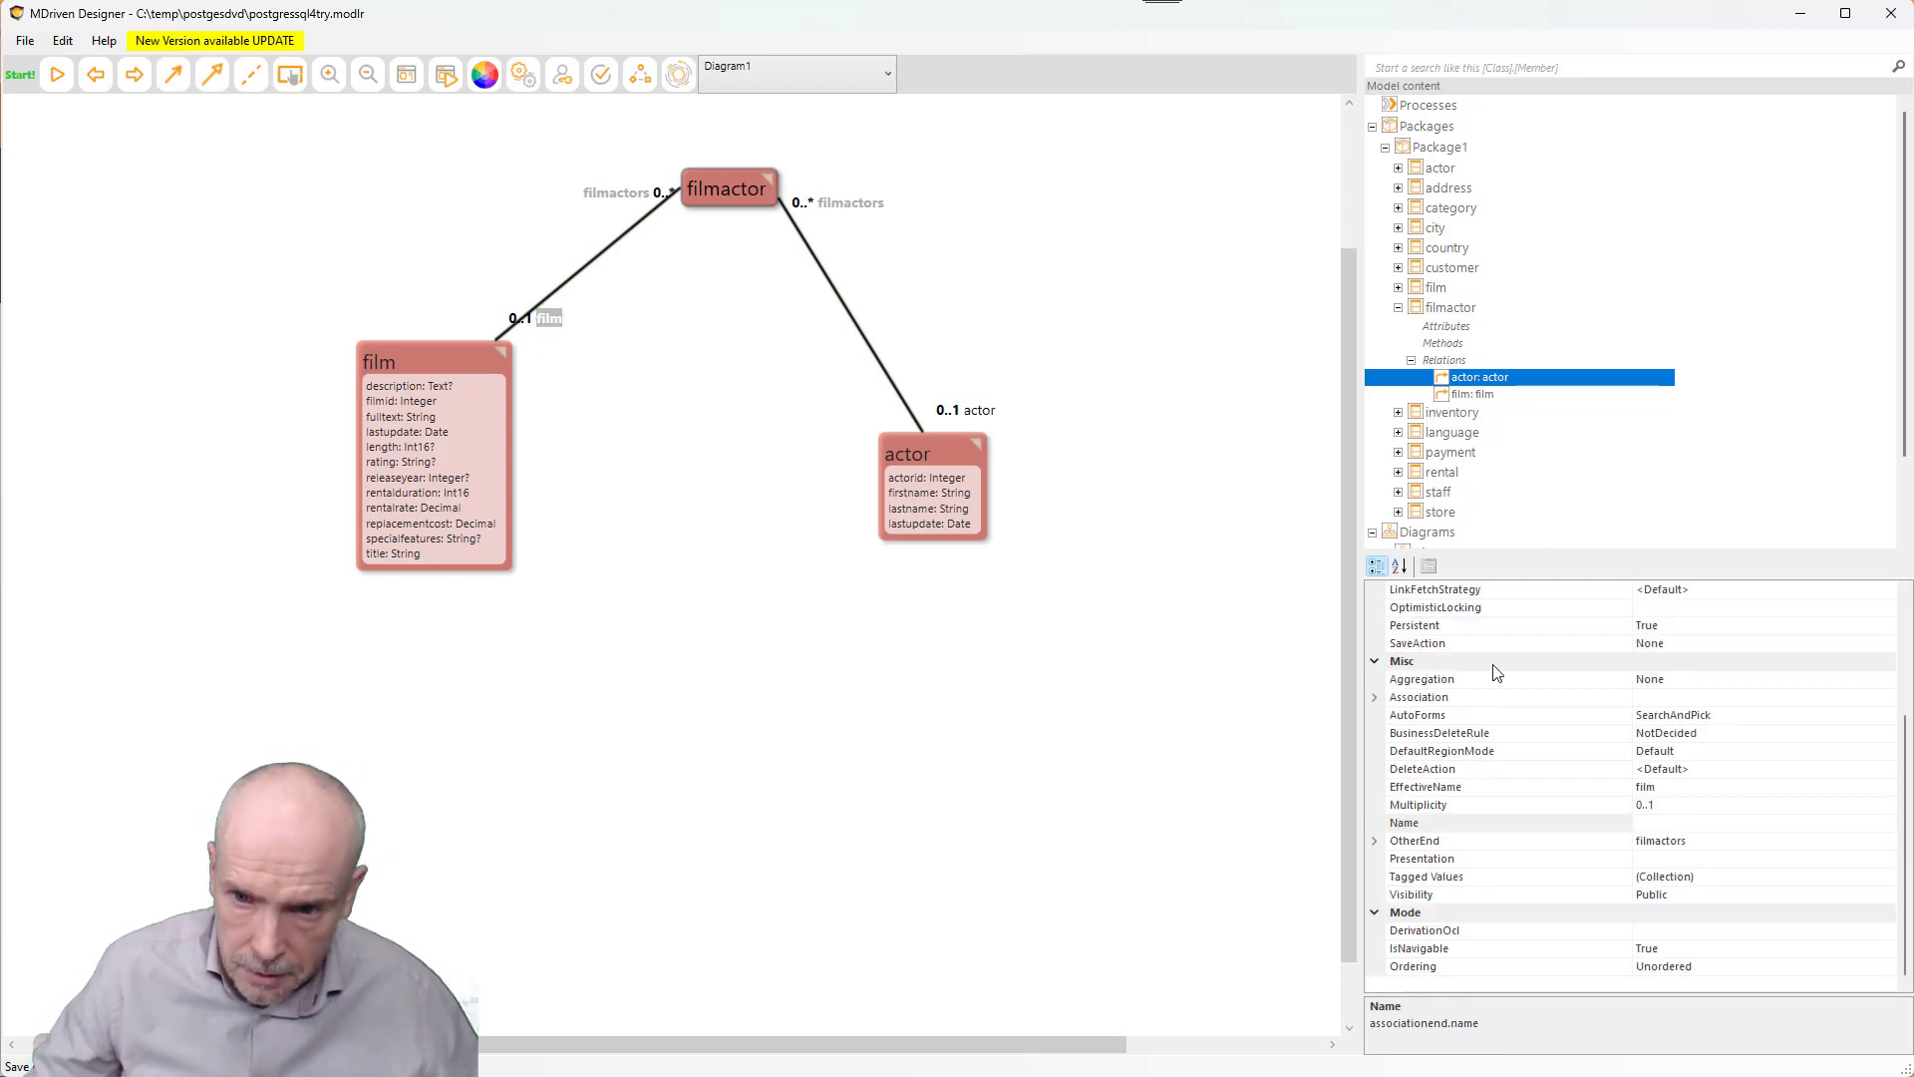
{"action": "scroll", "coordinate": [1495, 673], "scroll_direction": "up", "scroll_amount": 3}
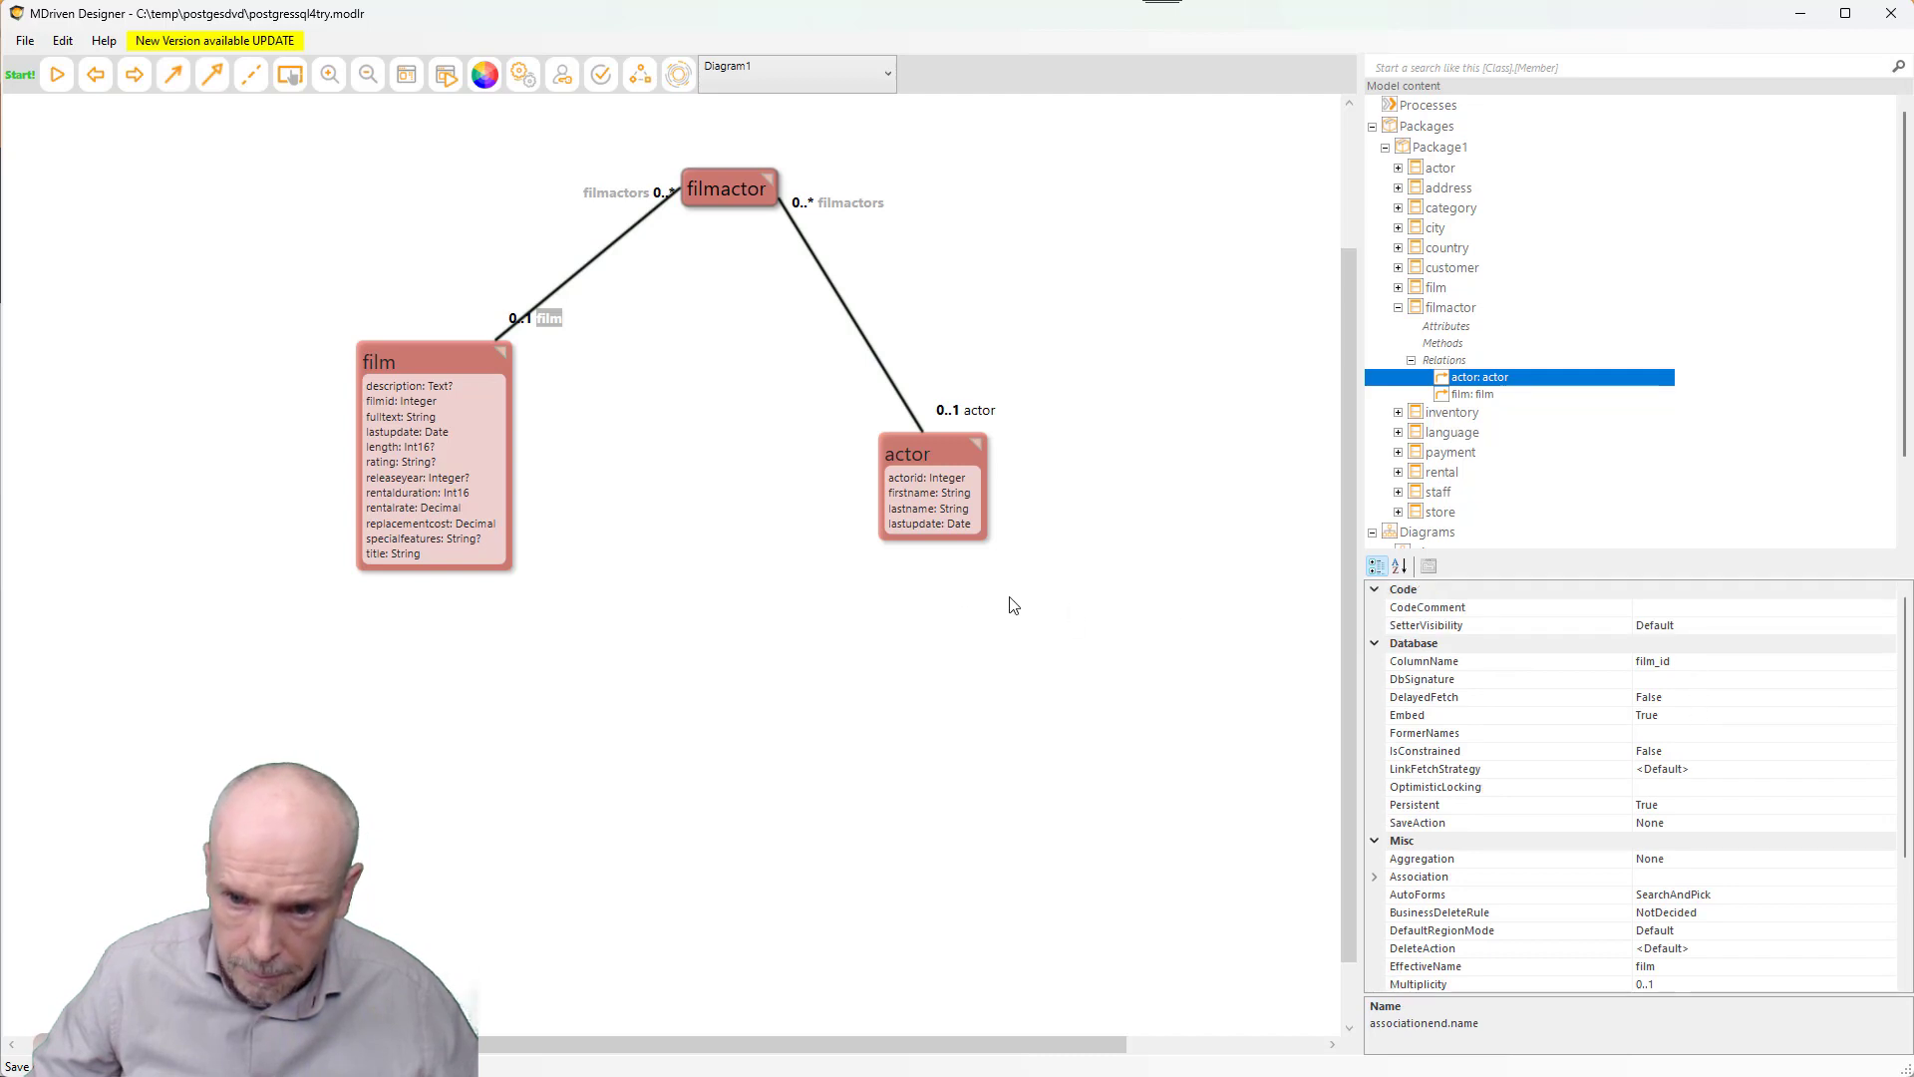
{"action": "left_click", "coordinate": [978, 417]}
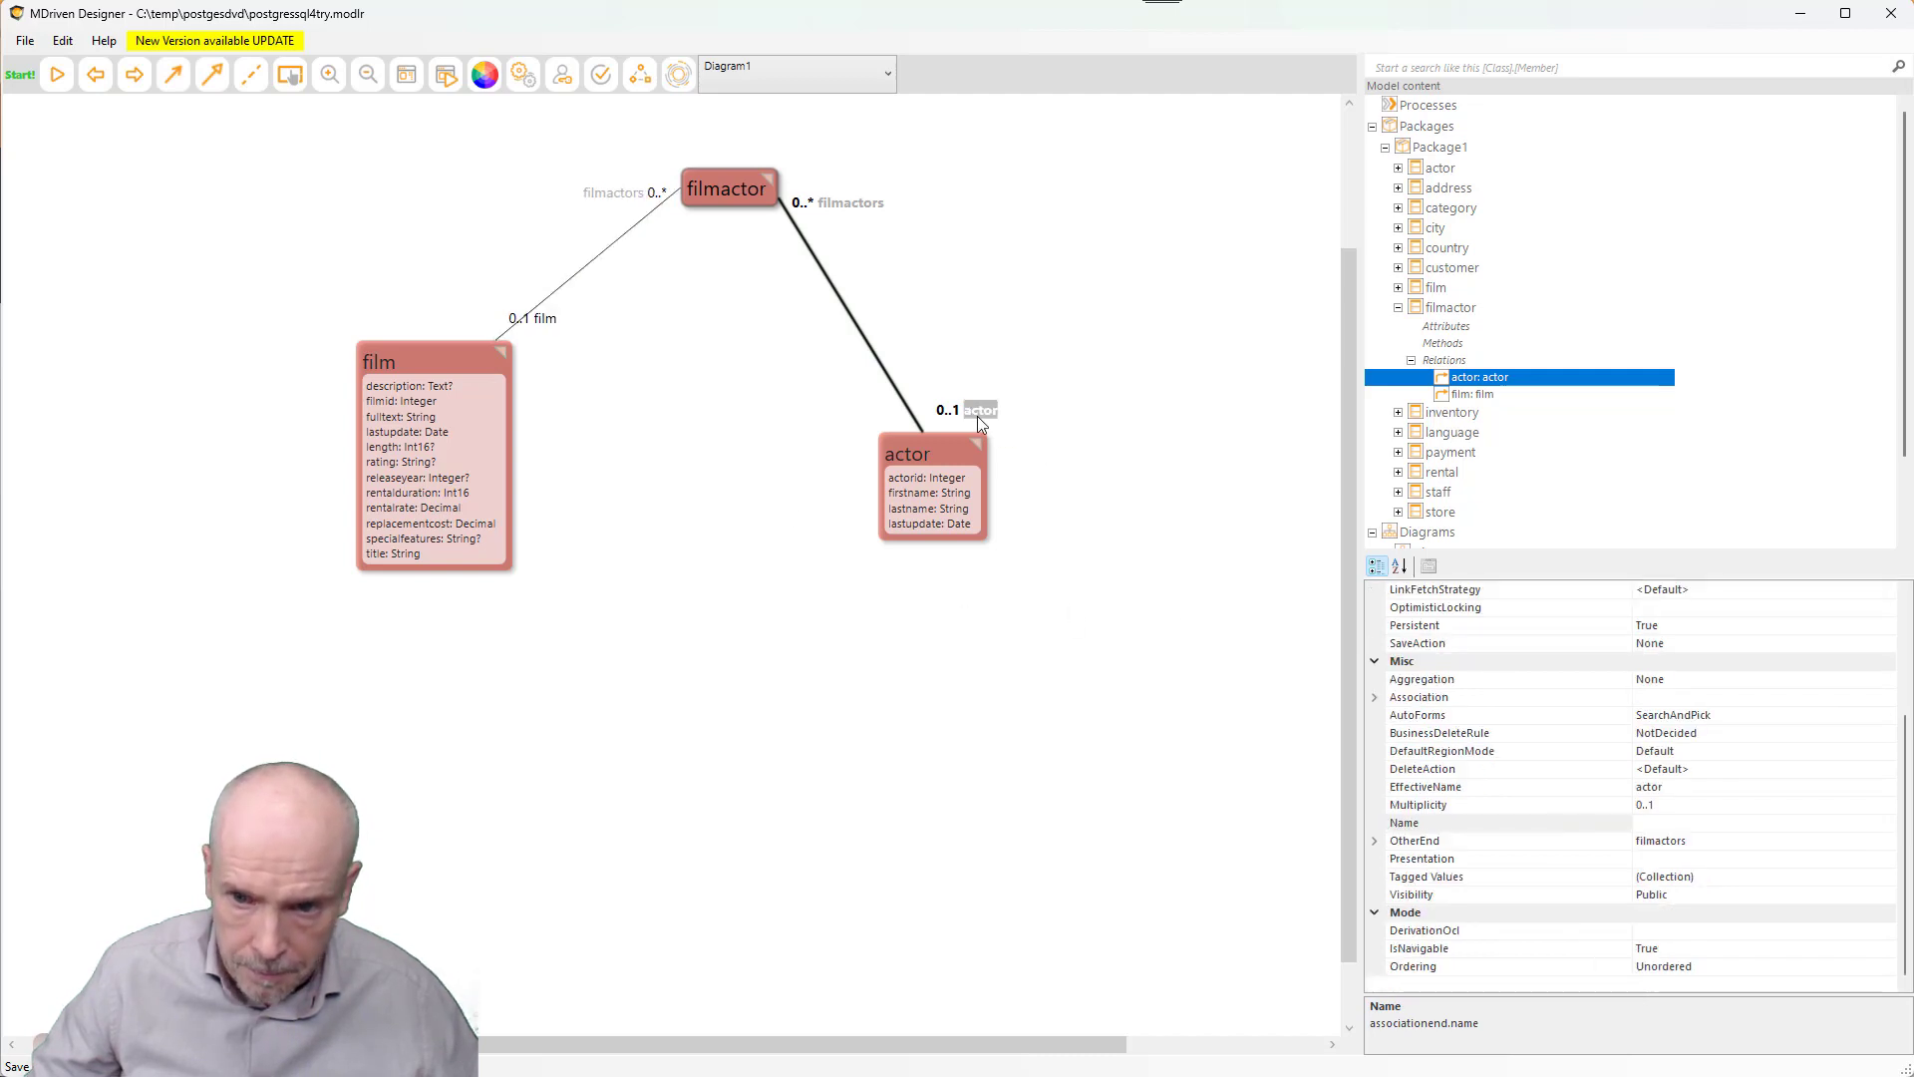
{"action": "scroll", "coordinate": [1658, 666], "scroll_direction": "up", "scroll_amount": 3}
{"action": "left_click", "coordinate": [1681, 662]}
{"action": "left_click", "coordinate": [784, 491]}
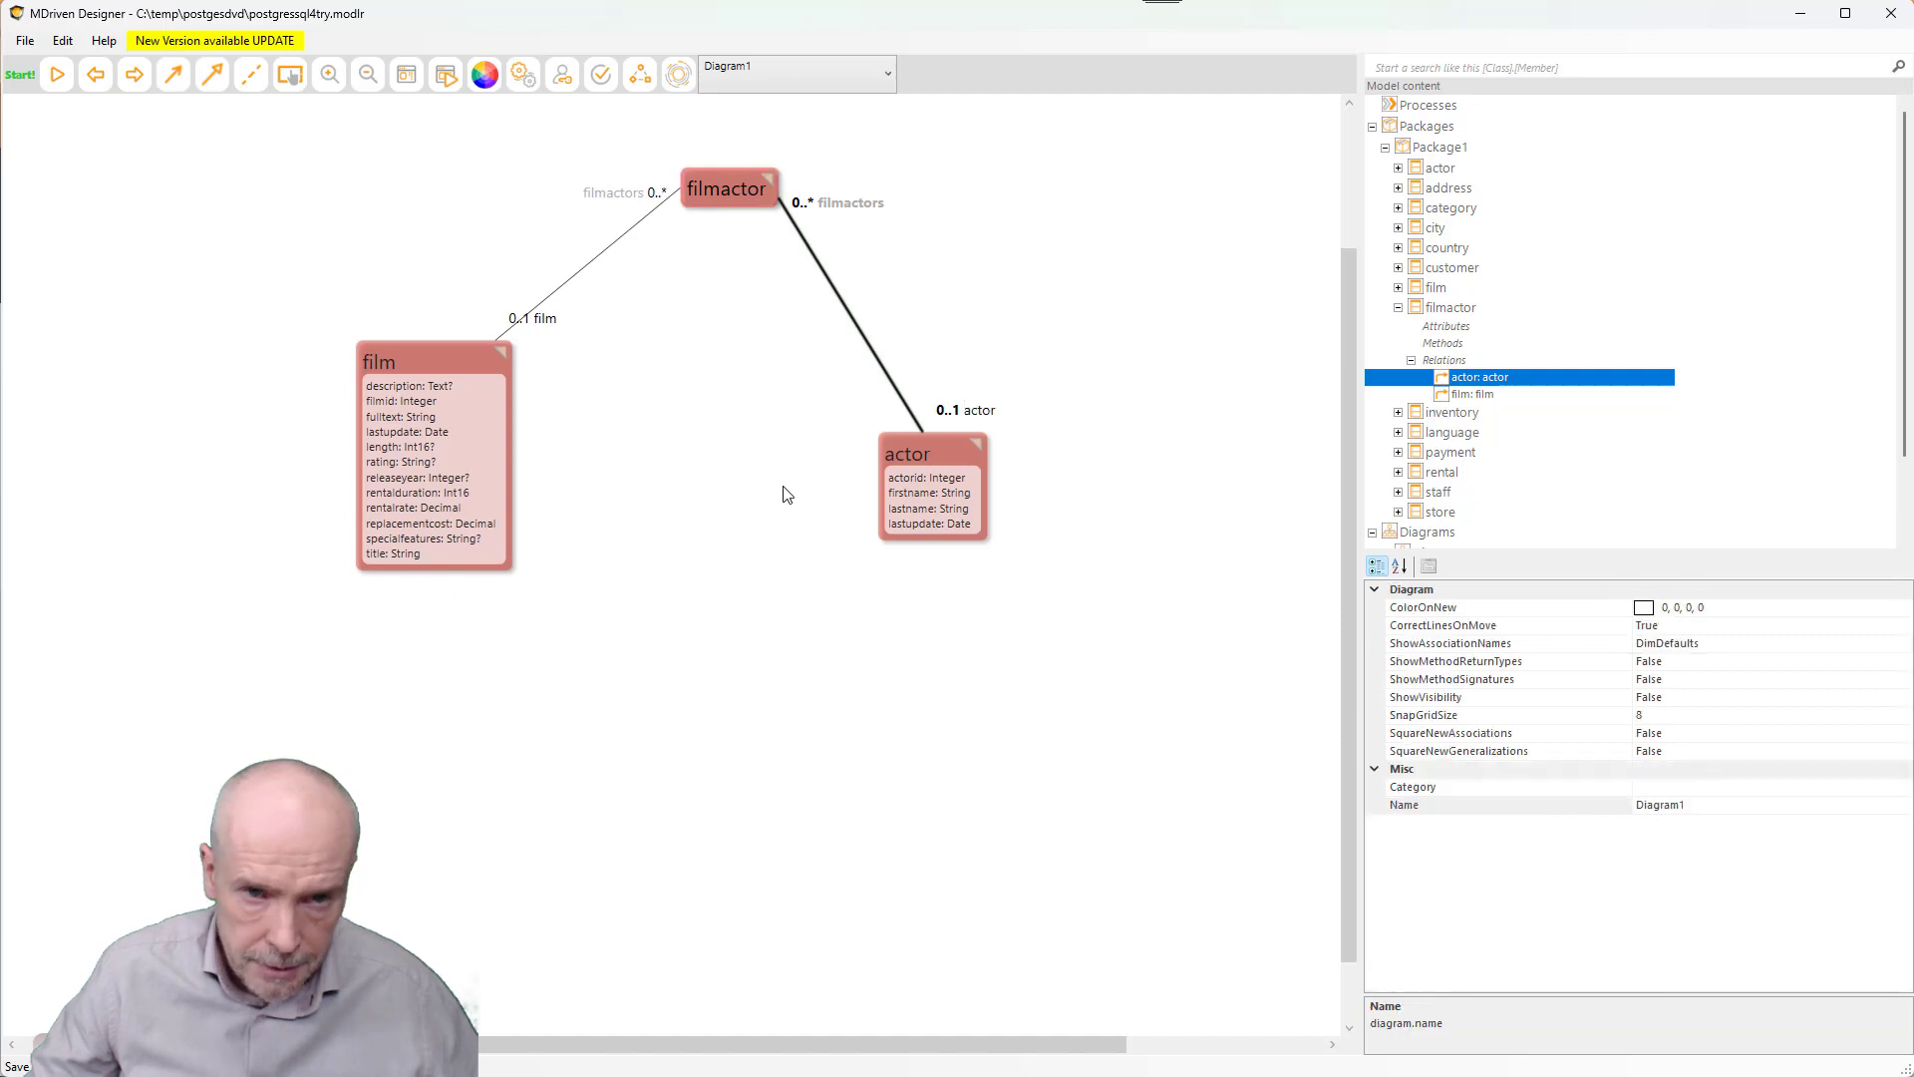
- Upload the evolved model to the local DVD2 server and check its status
{"action": "left_click", "coordinate": [678, 75]}
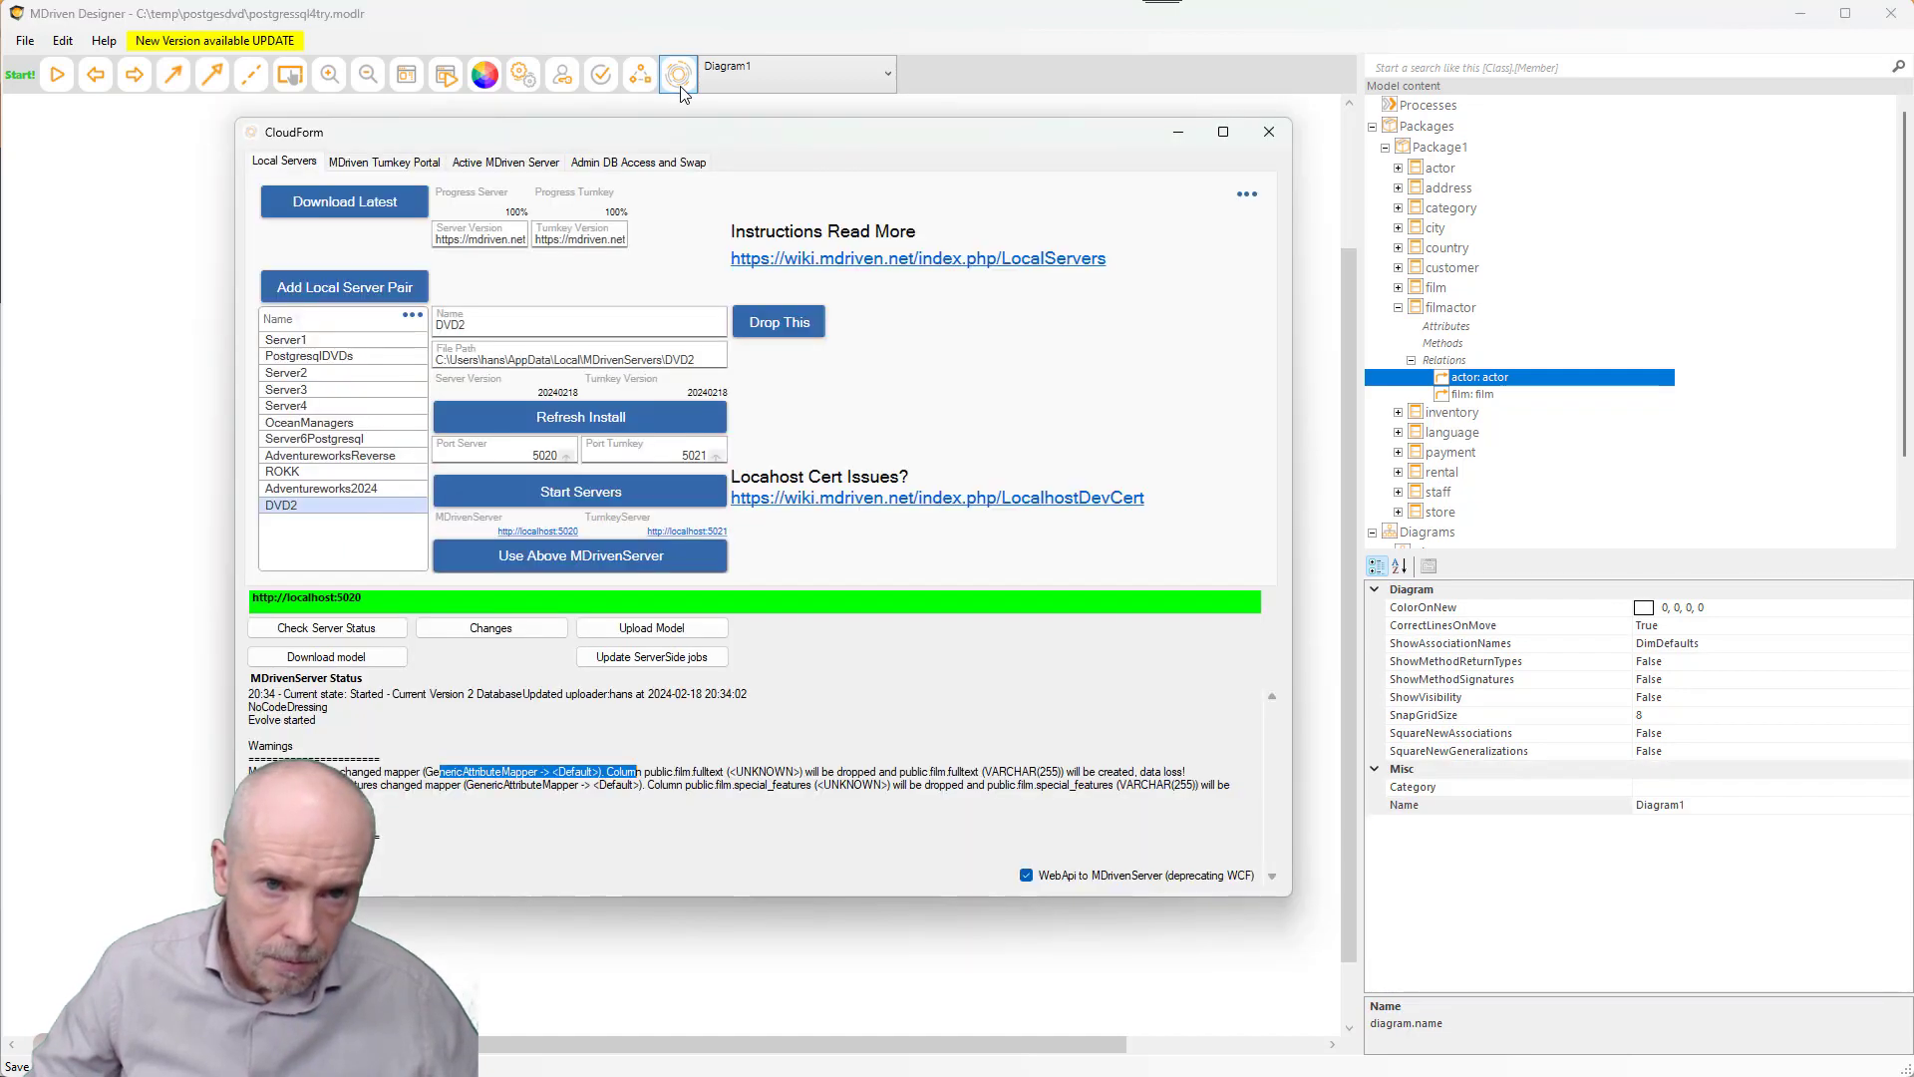
{"action": "left_click", "coordinate": [659, 629]}
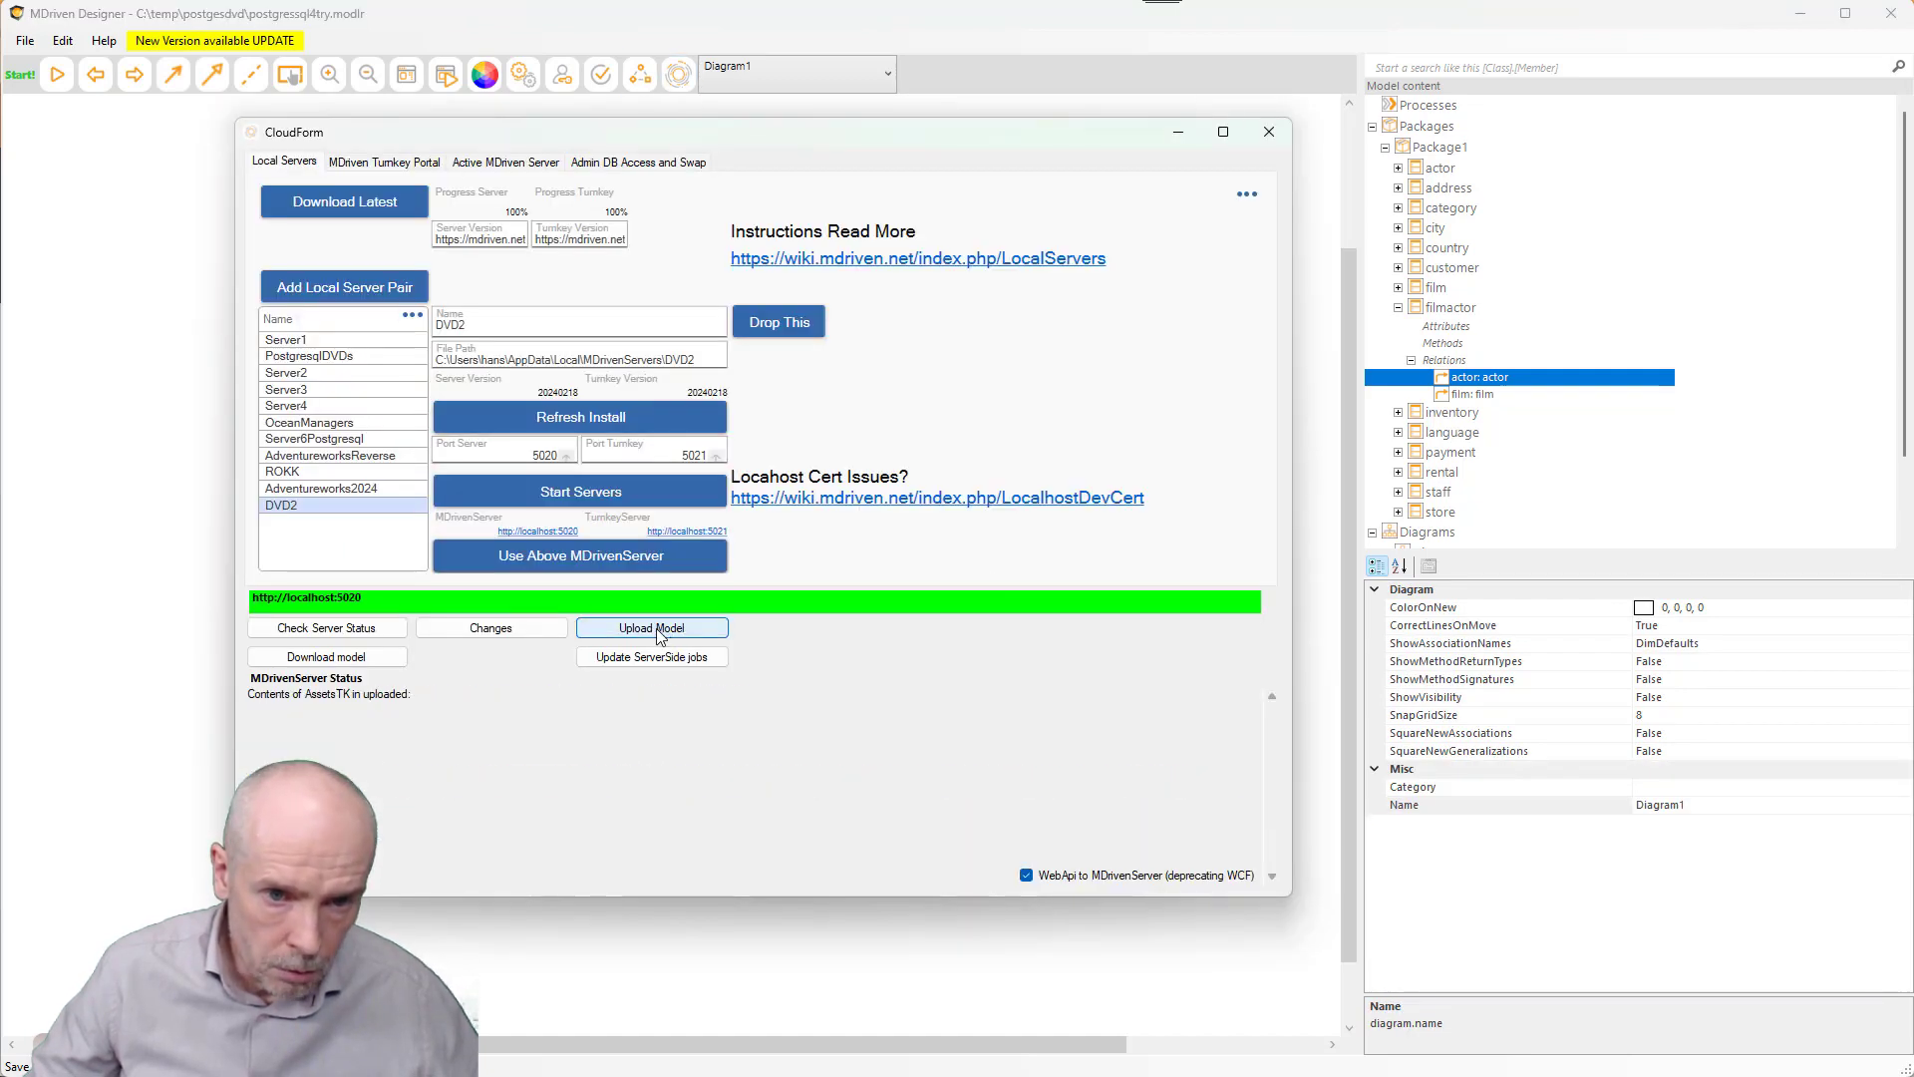
{"action": "left_click", "coordinate": [327, 629]}
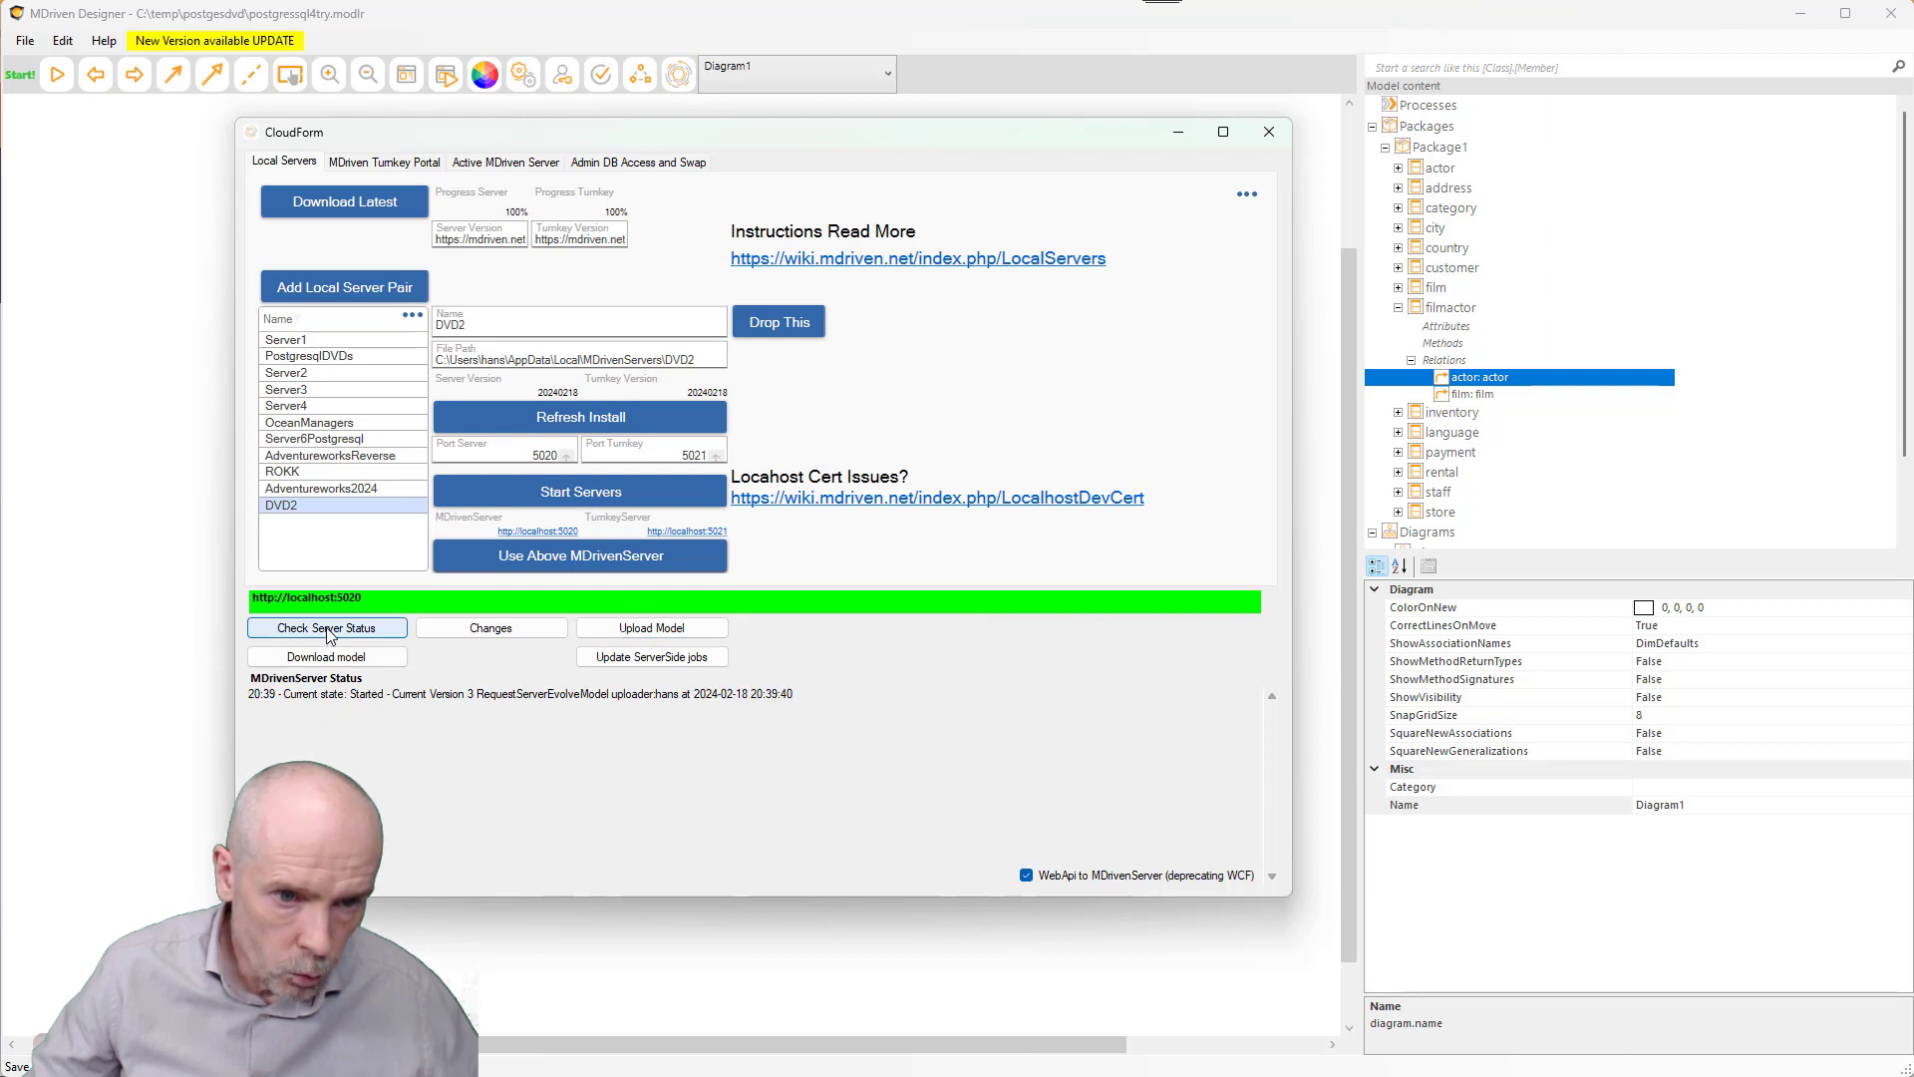
{"action": "left_click", "coordinate": [328, 629]}
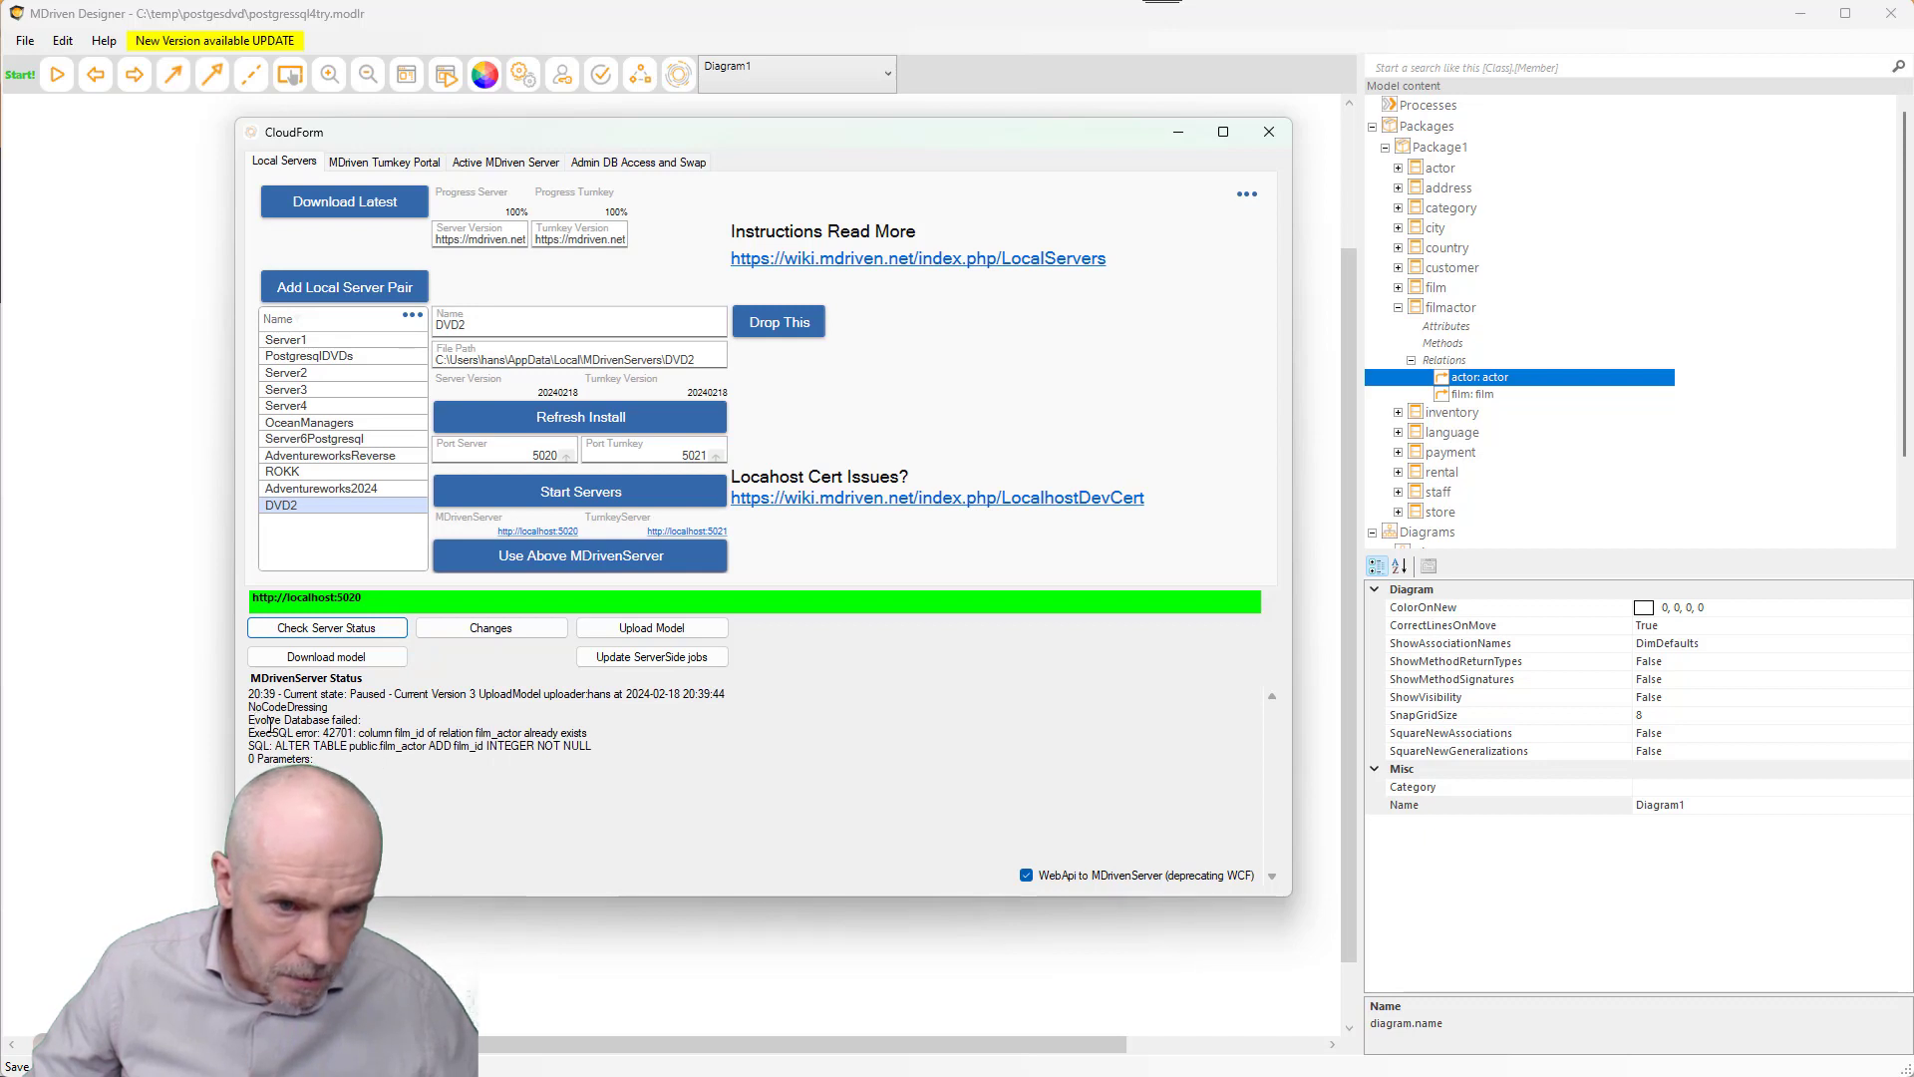
- Highlight the log error saying column film_id already exists in film_actor
{"action": "left_click_drag", "start_coordinate": [358, 733], "coordinate": [610, 740]}
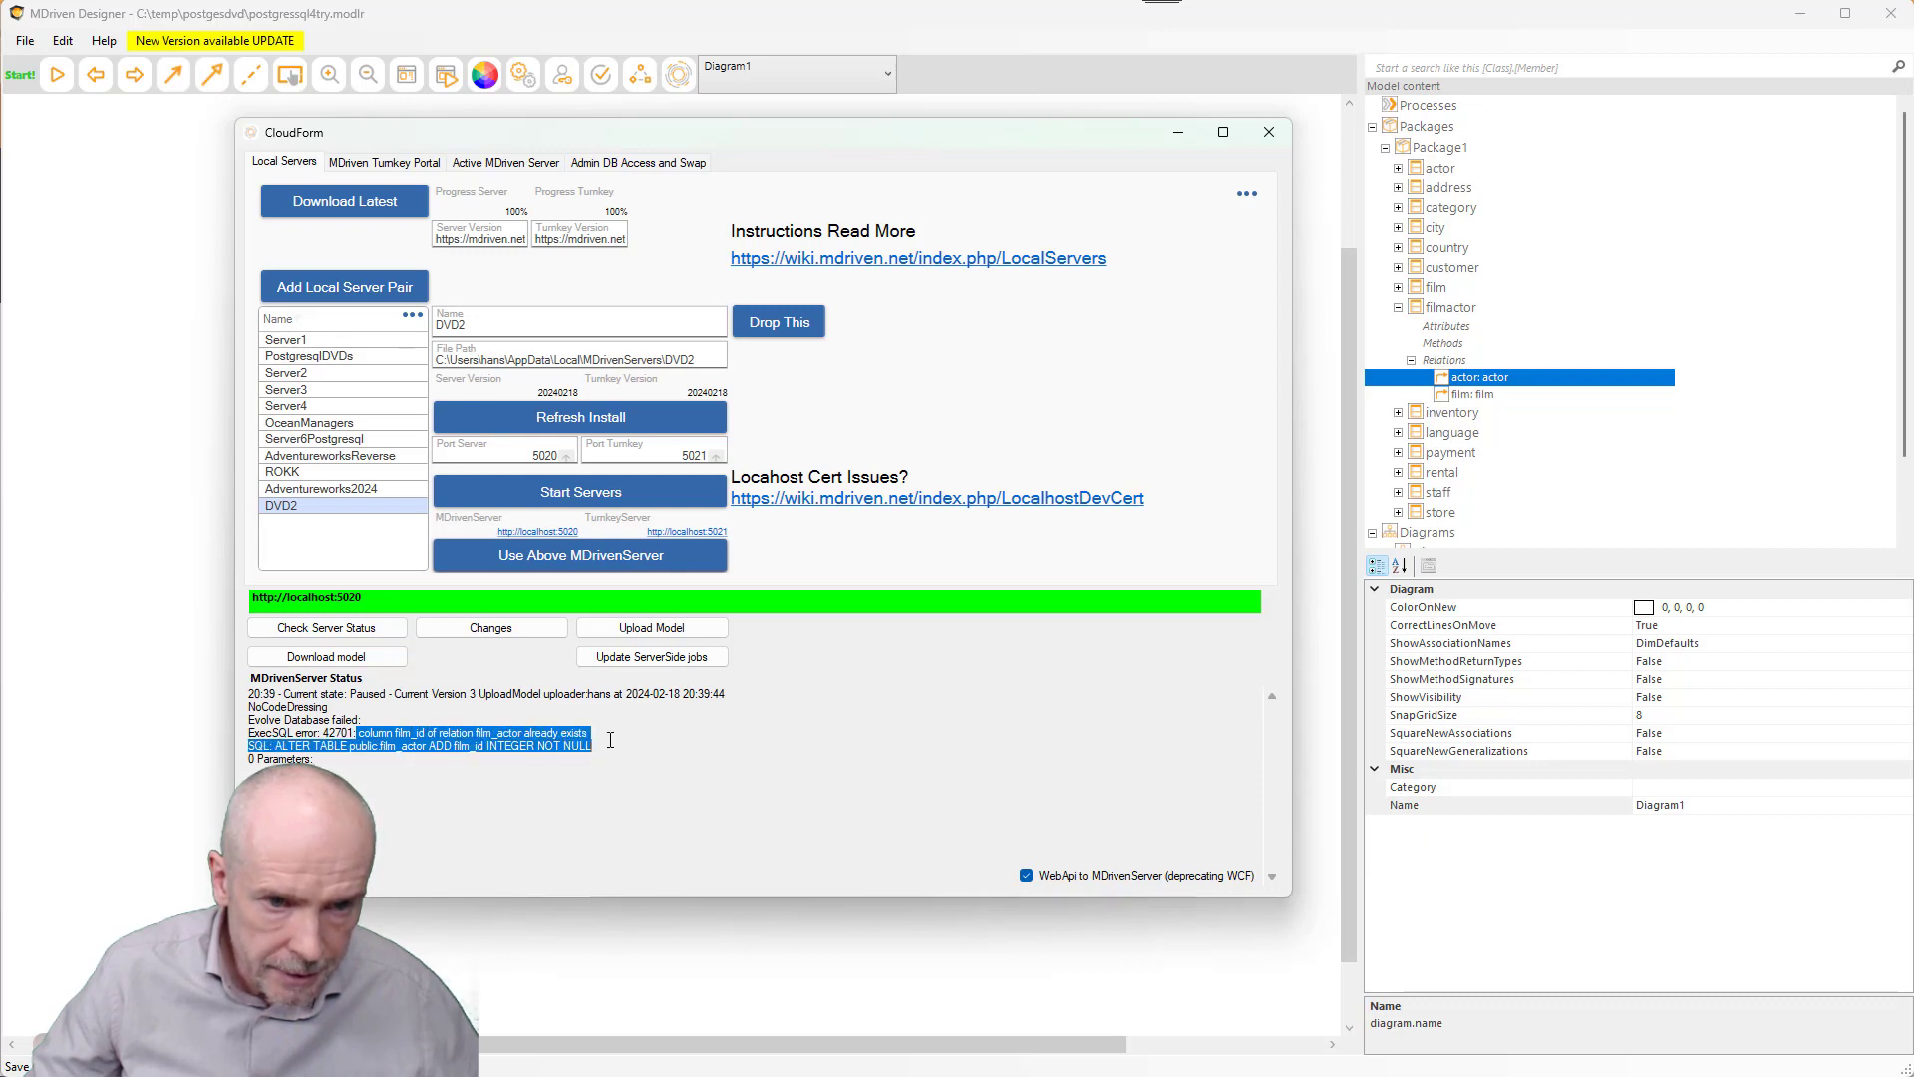
{"action": "left_click", "coordinate": [613, 753]}
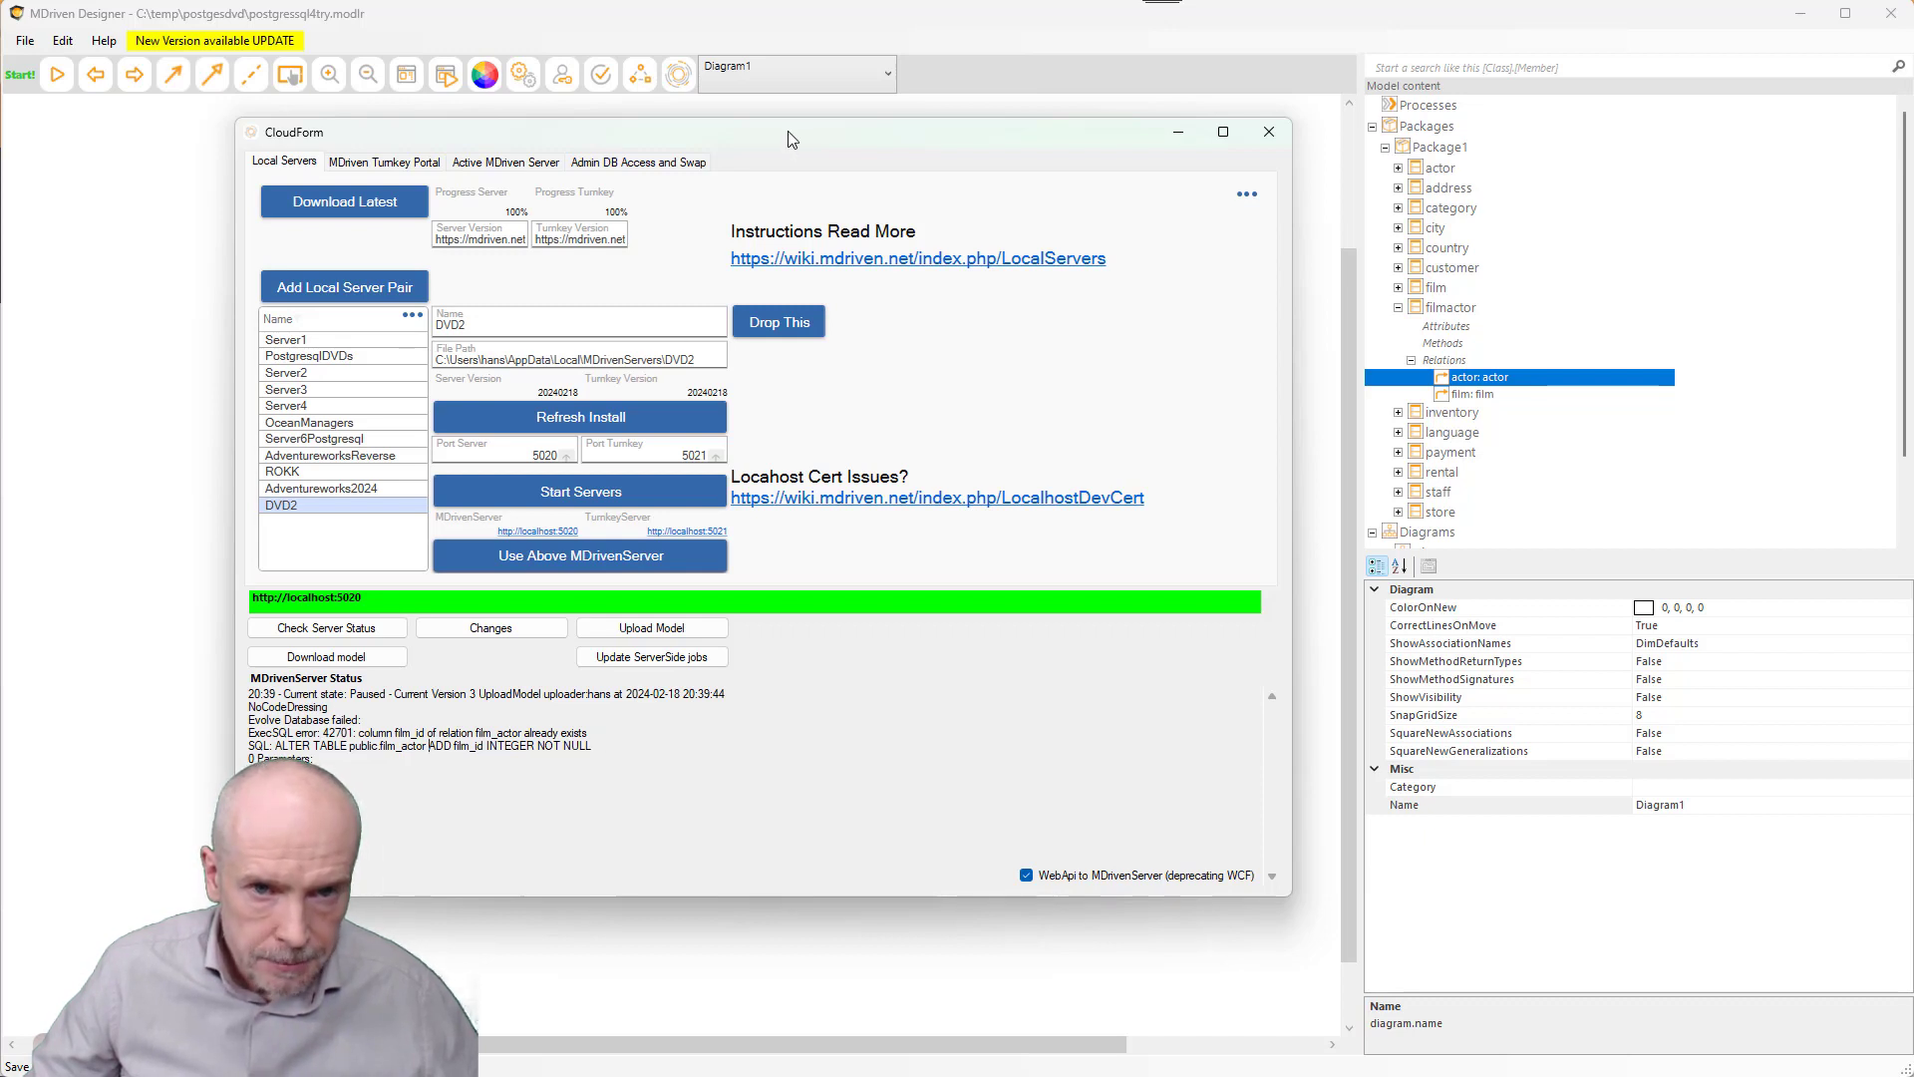
{"action": "left_click_drag", "start_coordinate": [788, 130], "coordinate": [791, 100]}
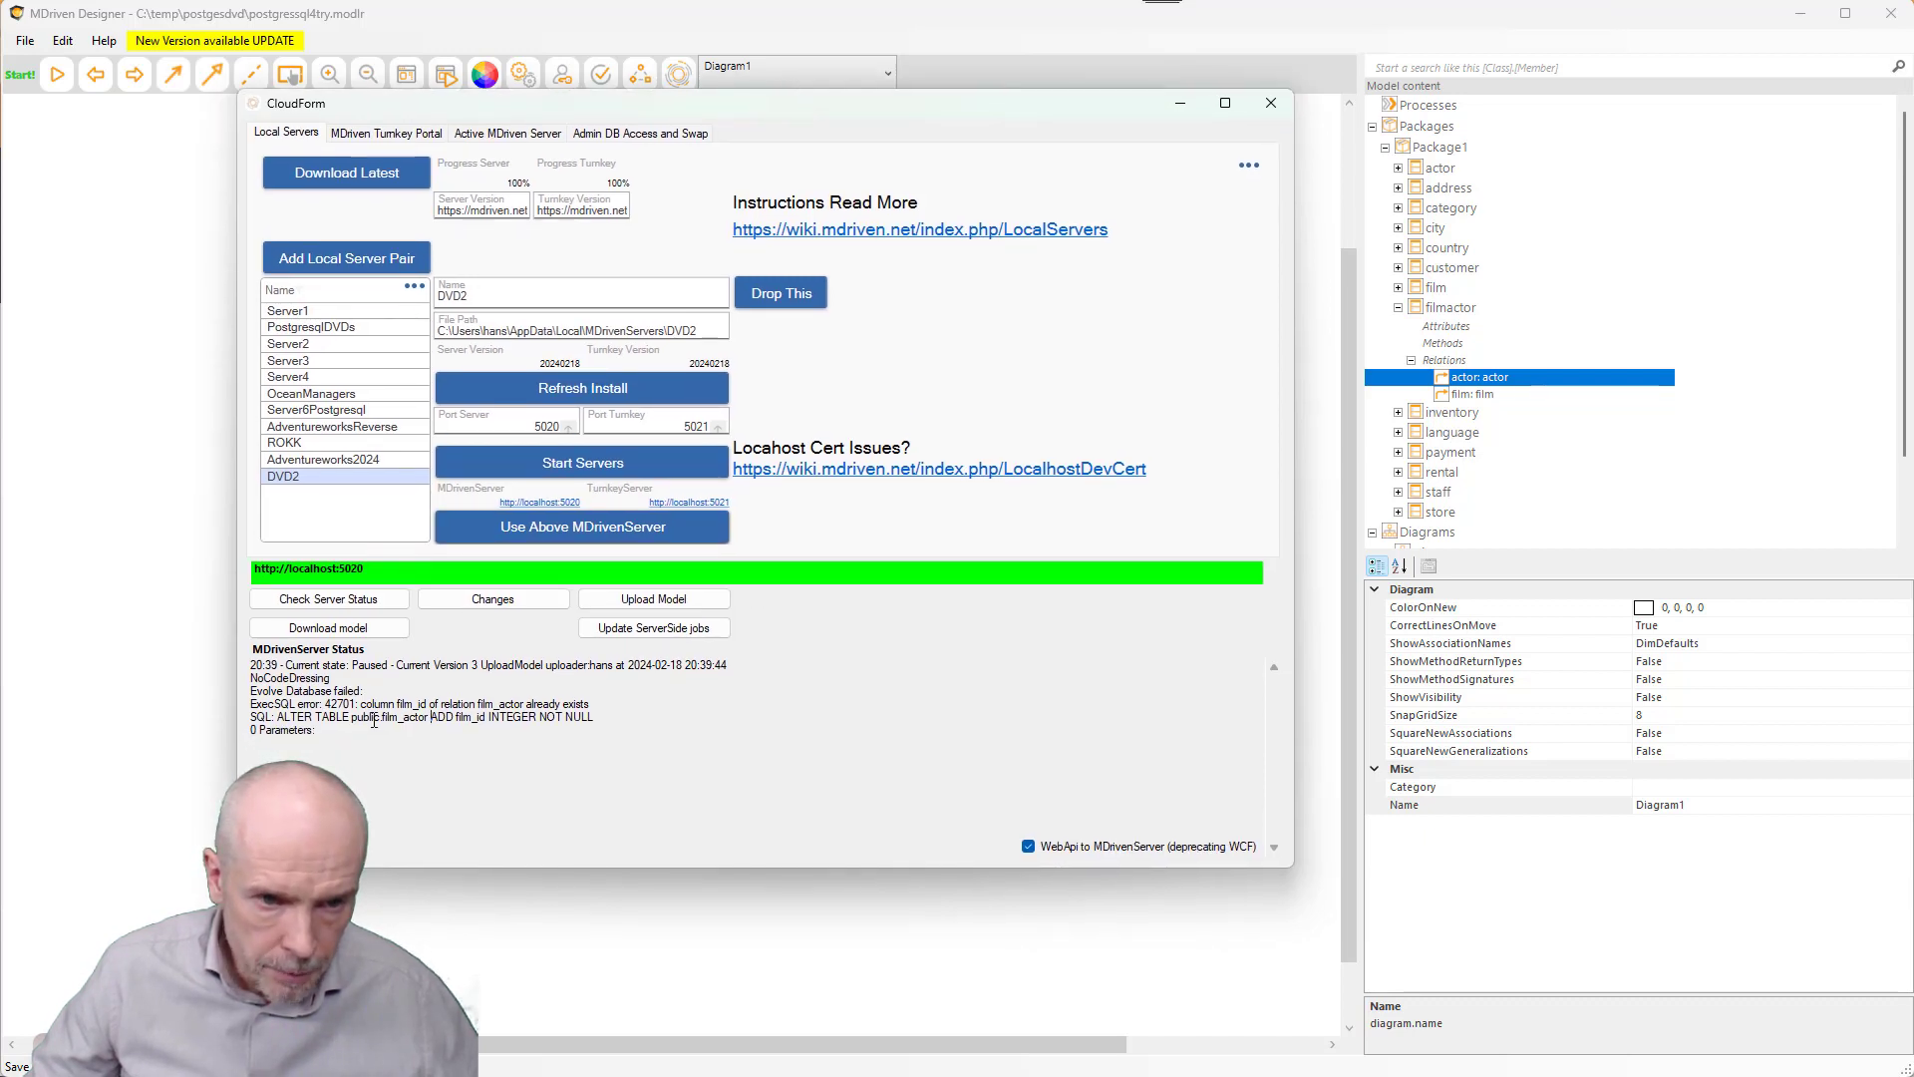
{"action": "left_click_drag", "start_coordinate": [394, 703], "coordinate": [439, 703]}
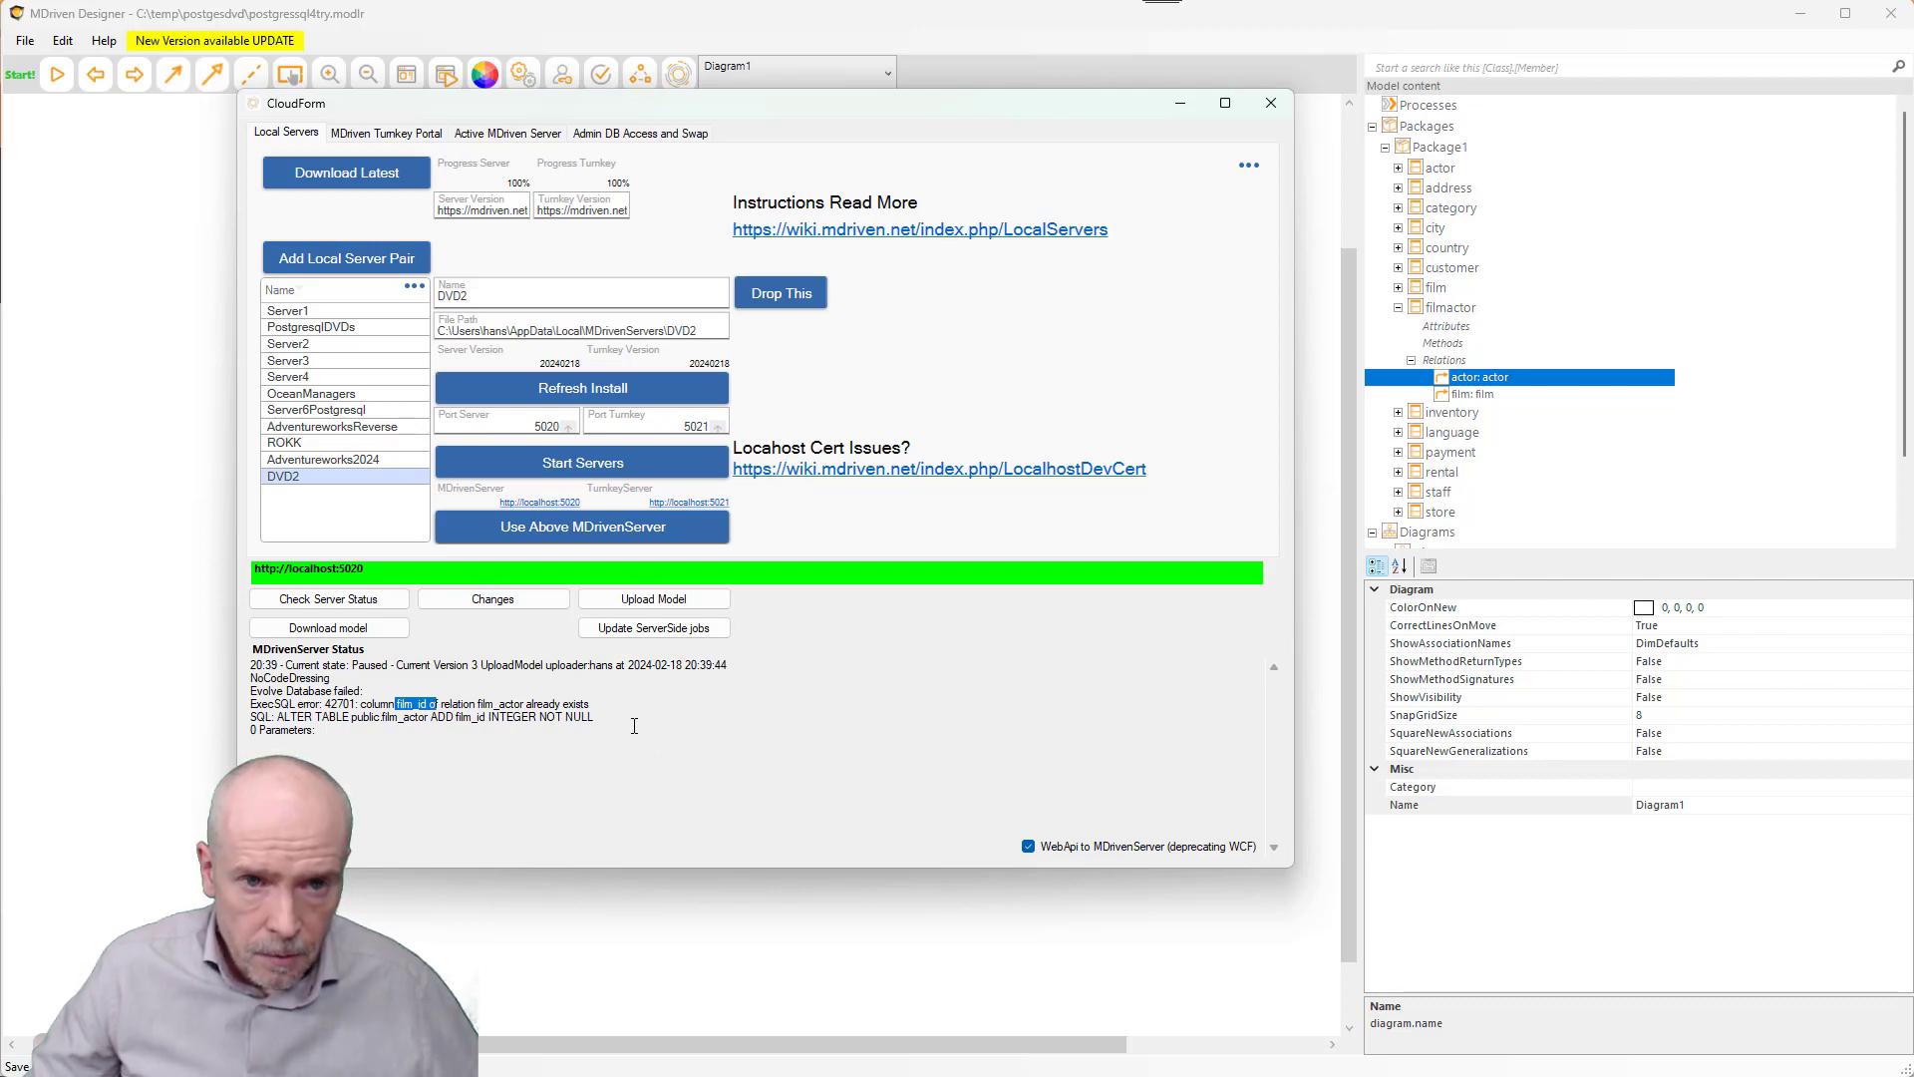
- In the MDrivenServer admin page, open Running > Model and select version 3
{"action": "key", "text": "alt+Tab"}
{"action": "key", "text": "Tab"}
{"action": "key", "text": "Tab"}
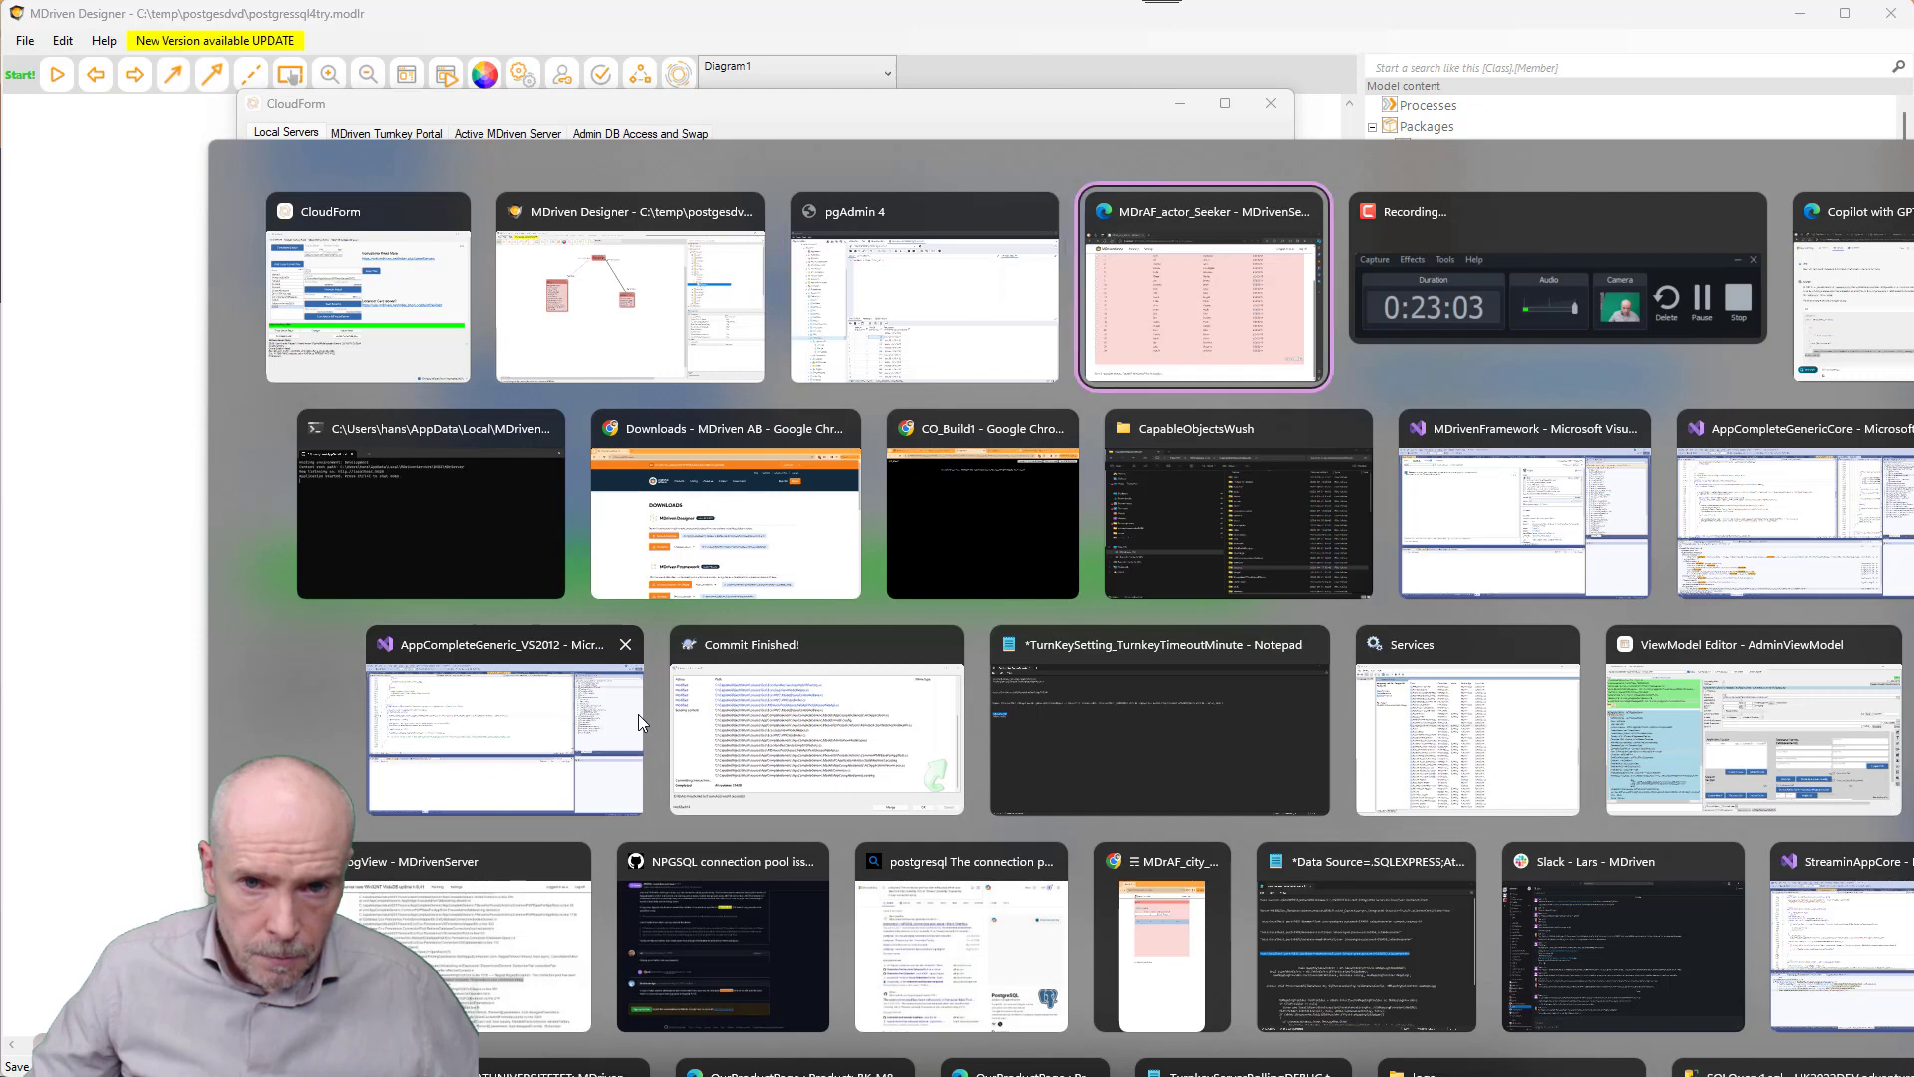
{"action": "left_click", "coordinate": [479, 195]}
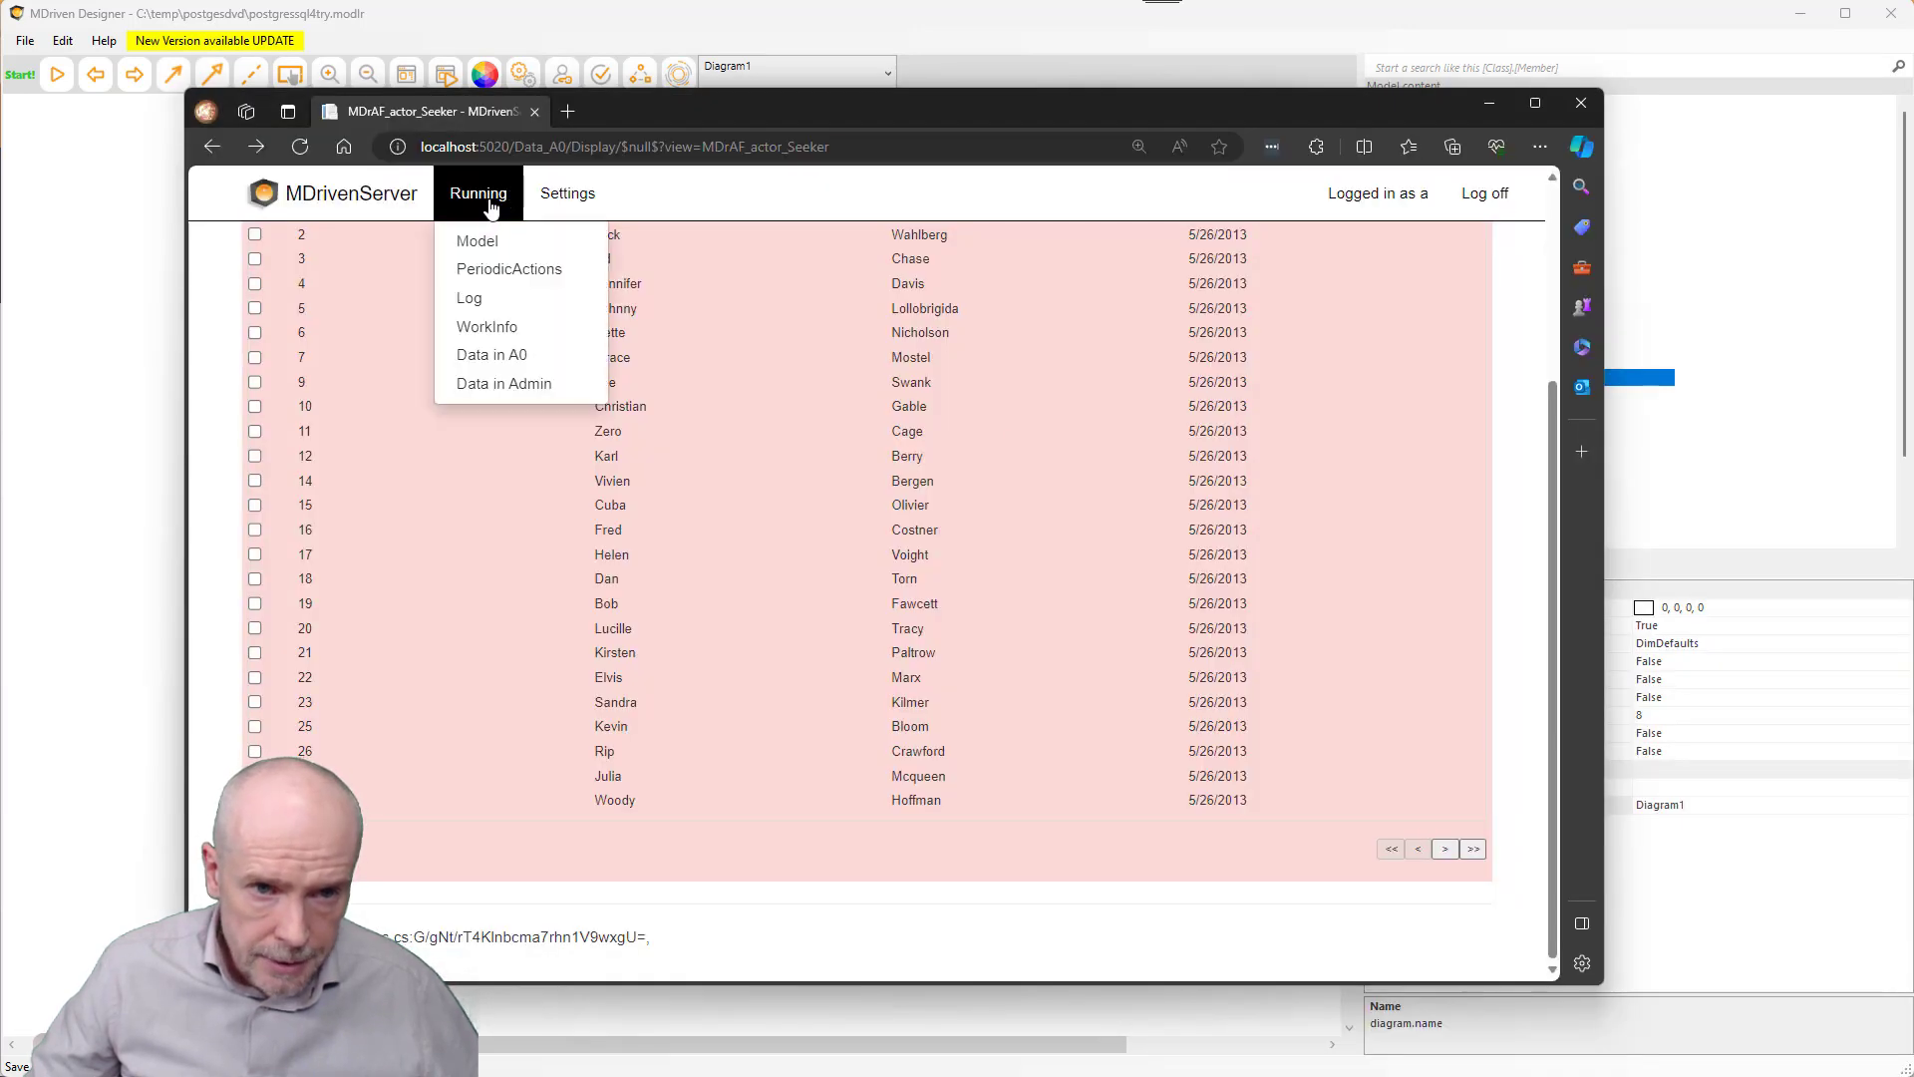
{"action": "left_click", "coordinate": [489, 245]}
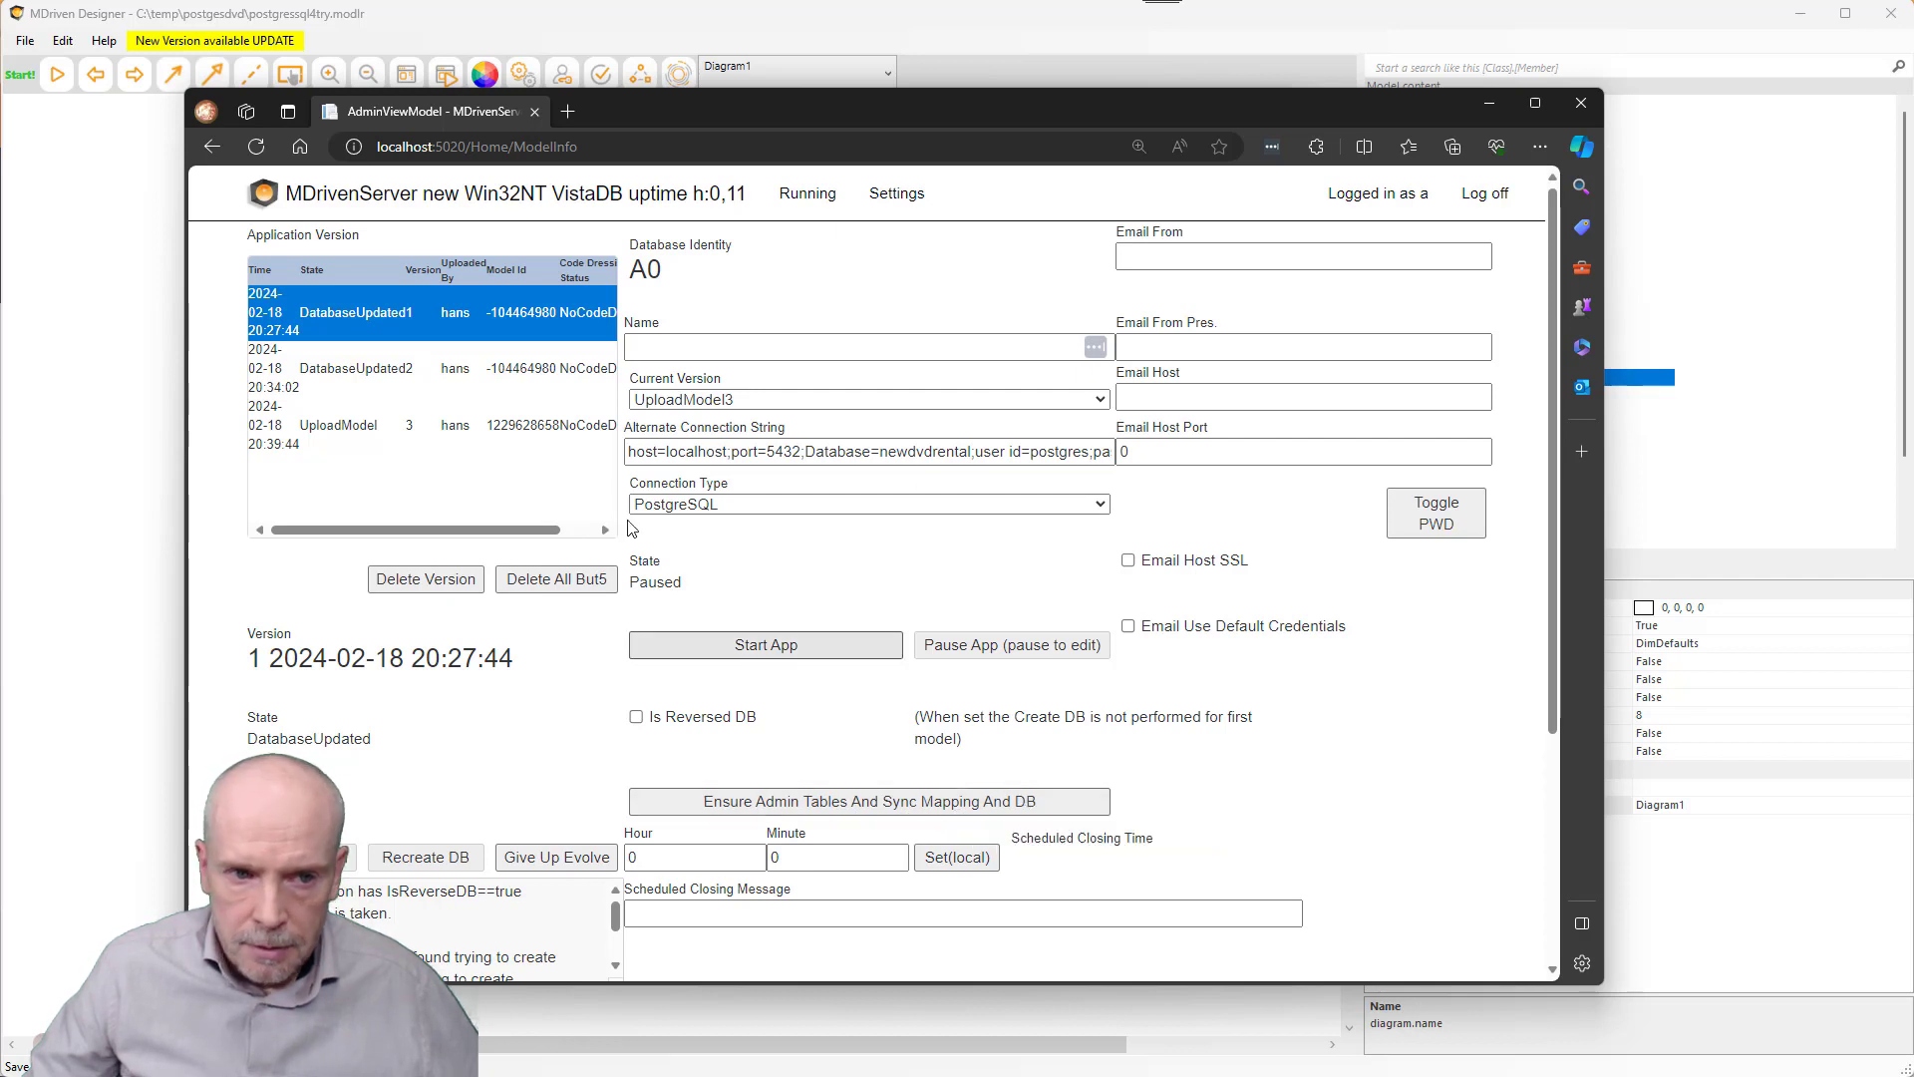
{"action": "left_click", "coordinate": [356, 429]}
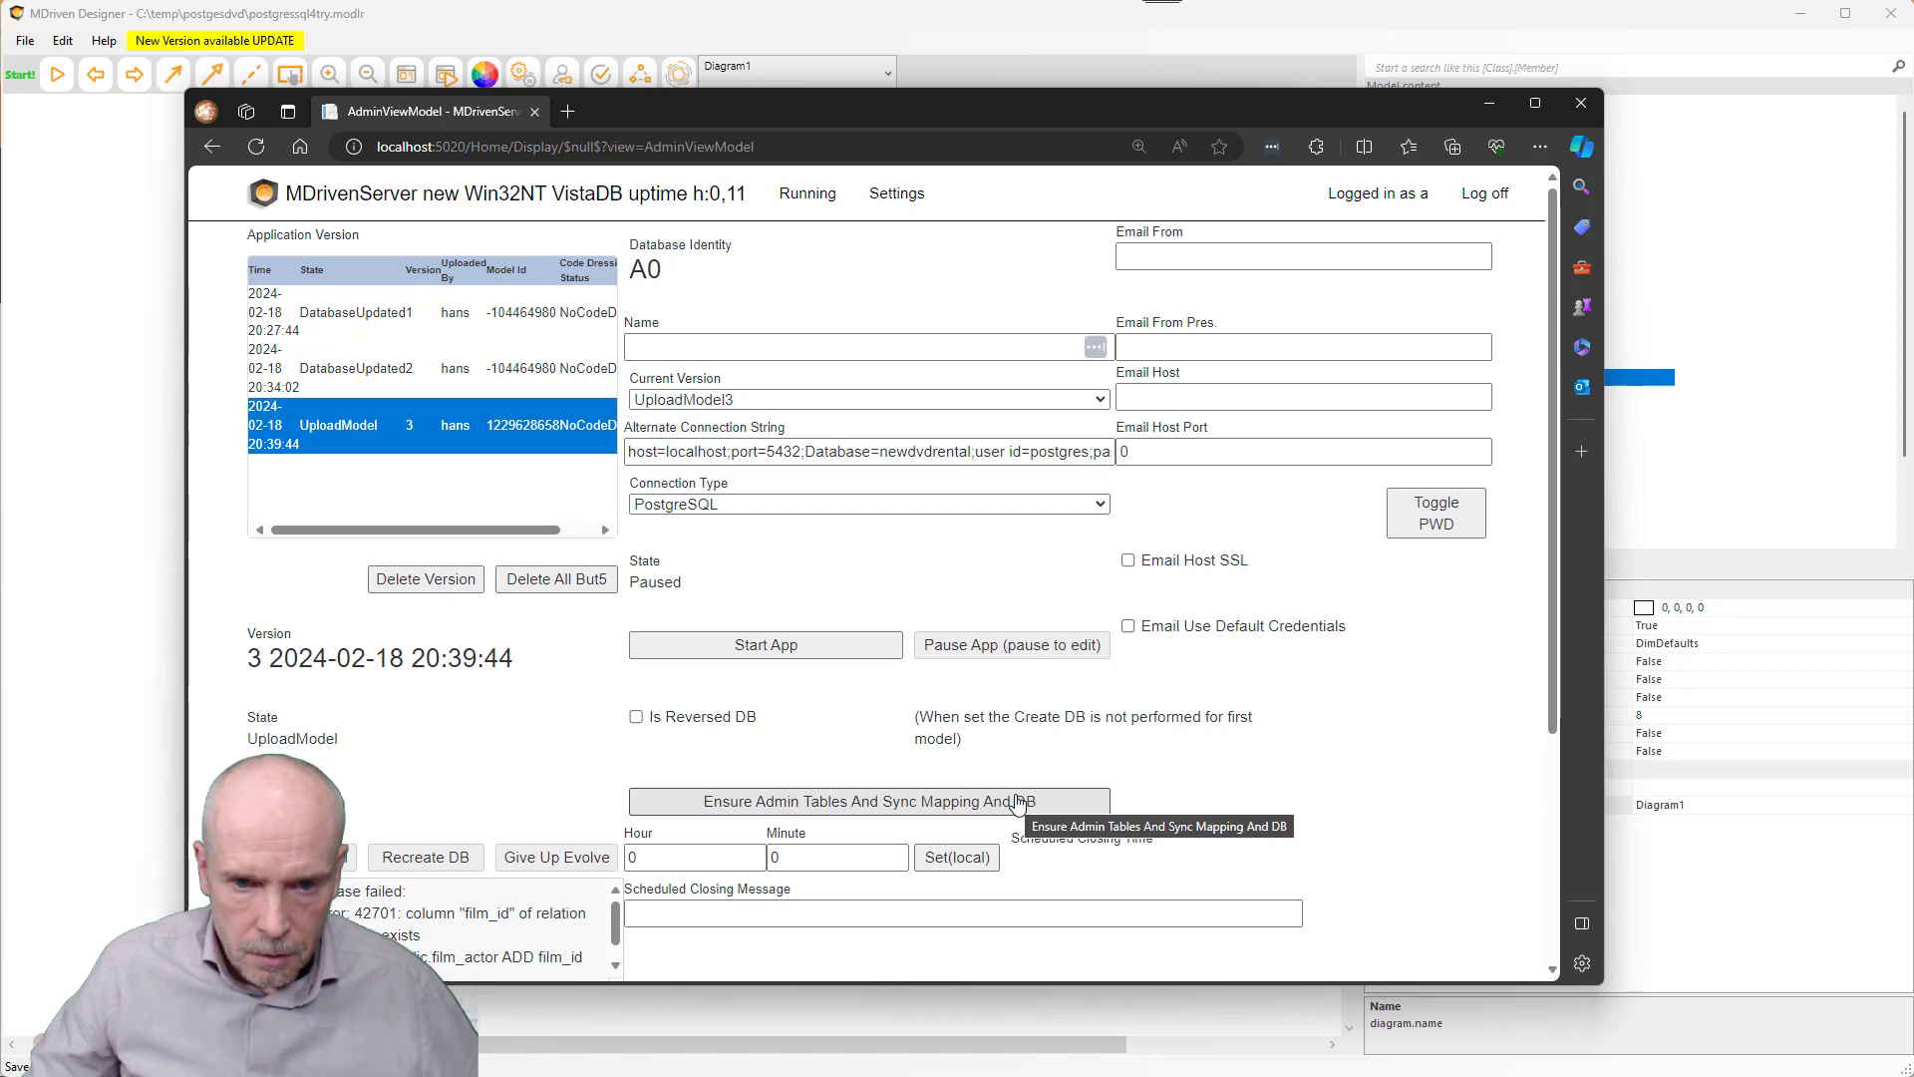
- Run Ensure Admin Tables And Sync Mapping And DB and review the resulting log
{"action": "left_click", "coordinate": [966, 805]}
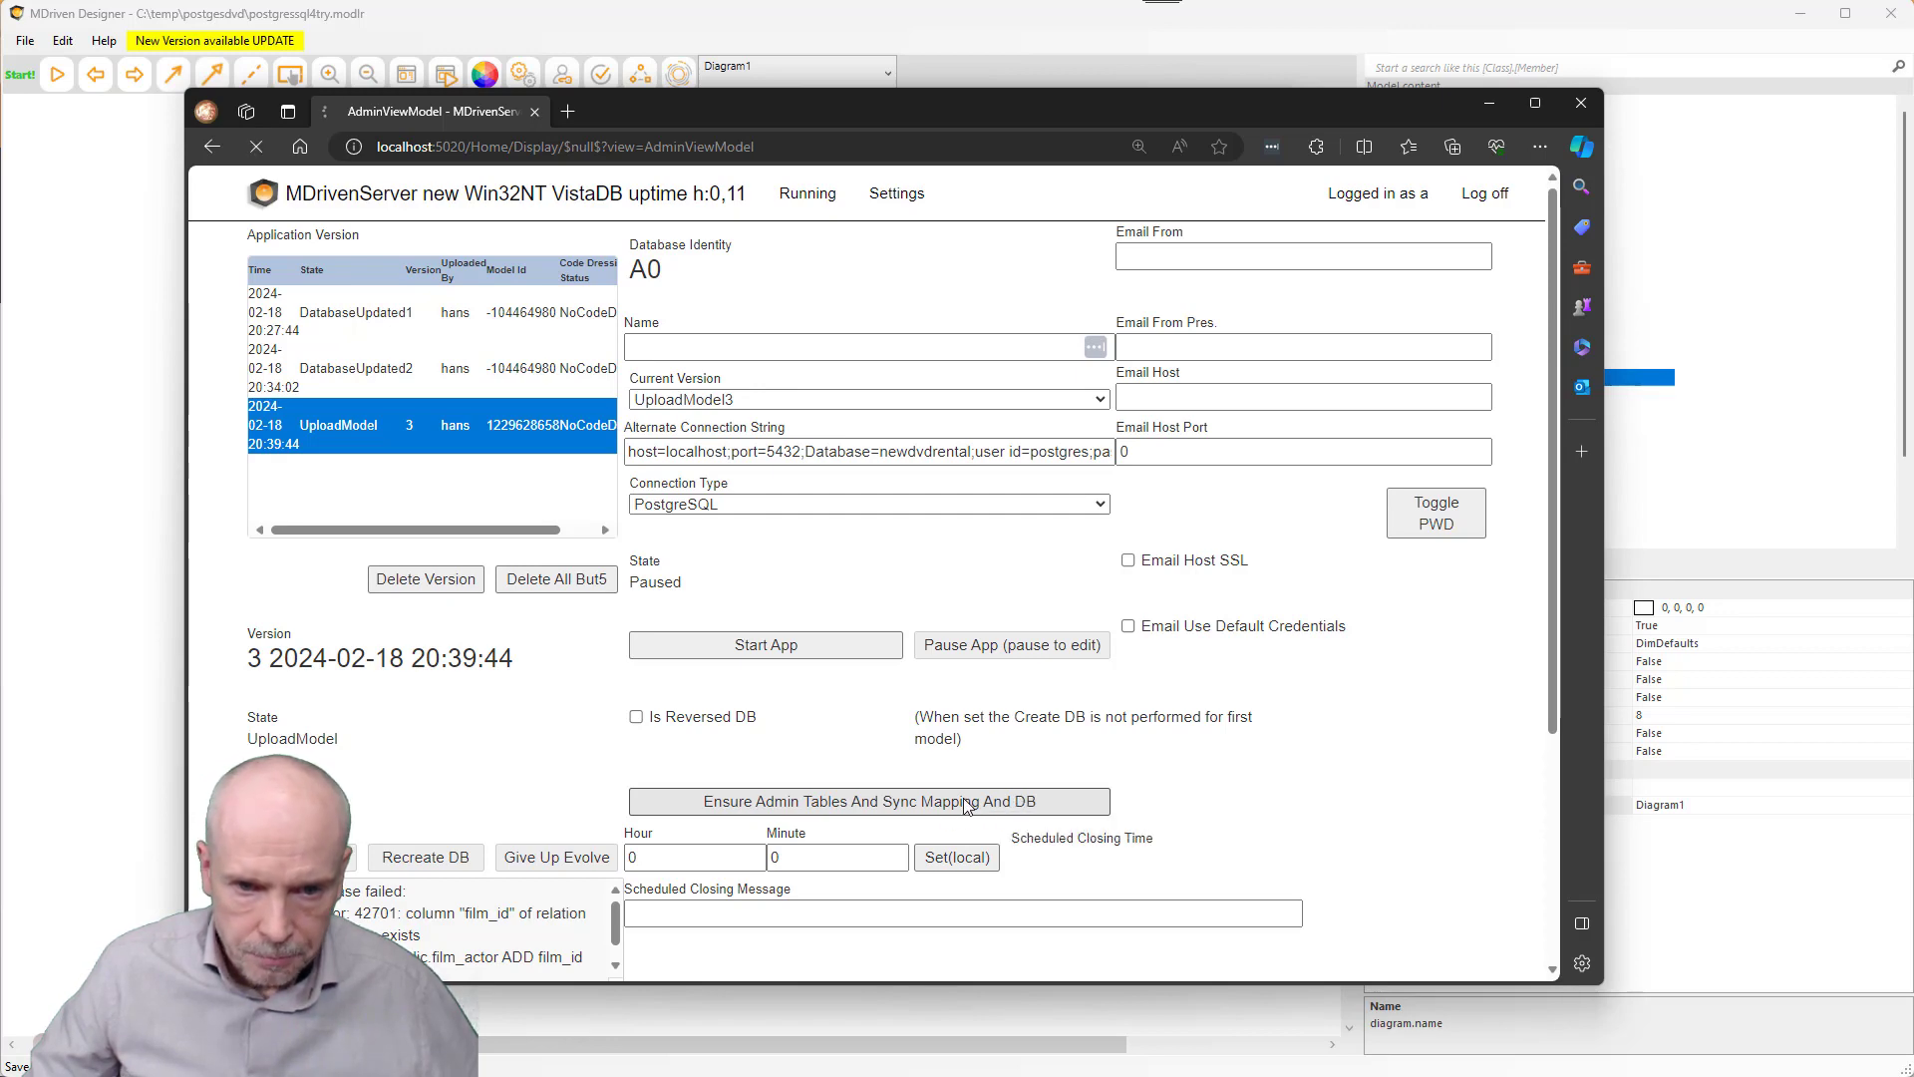
{"action": "scroll", "coordinate": [646, 752], "scroll_direction": "down", "scroll_amount": 3}
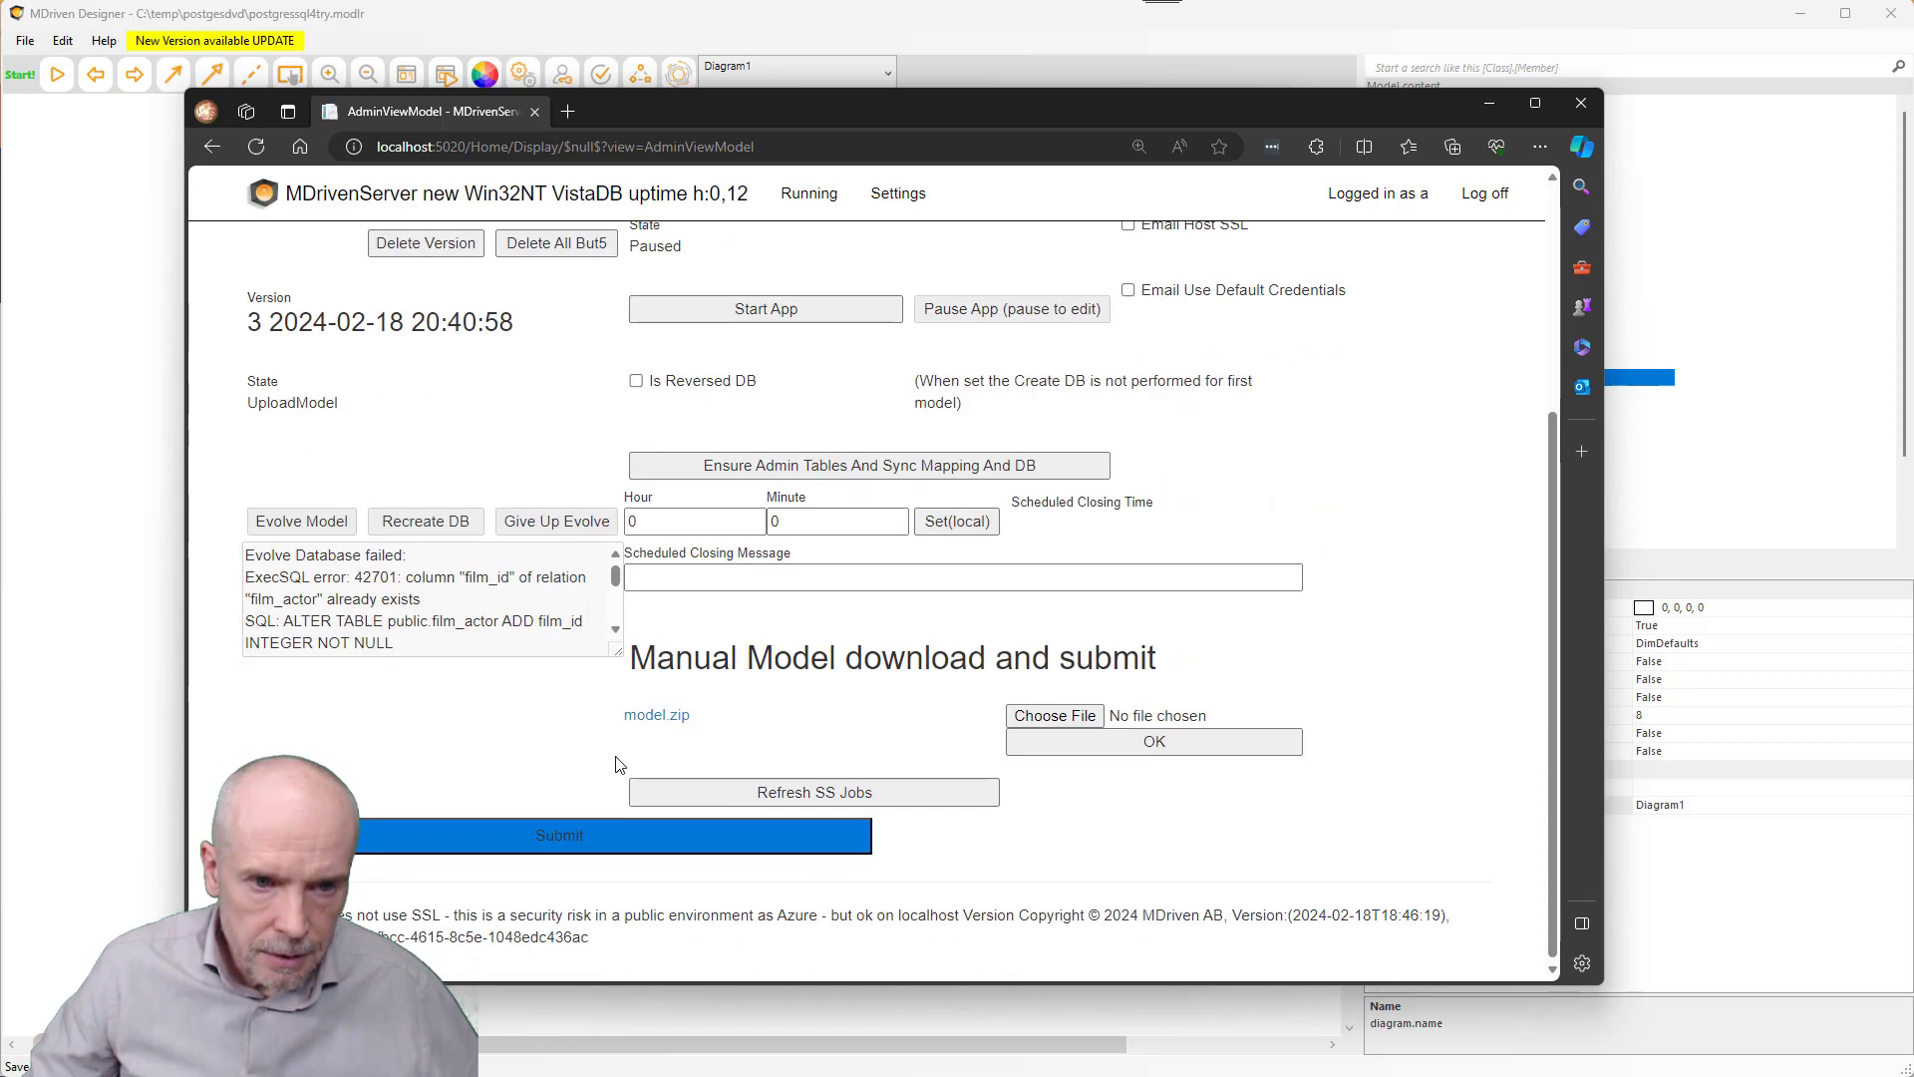
{"action": "left_click_drag", "start_coordinate": [619, 650], "coordinate": [775, 795]}
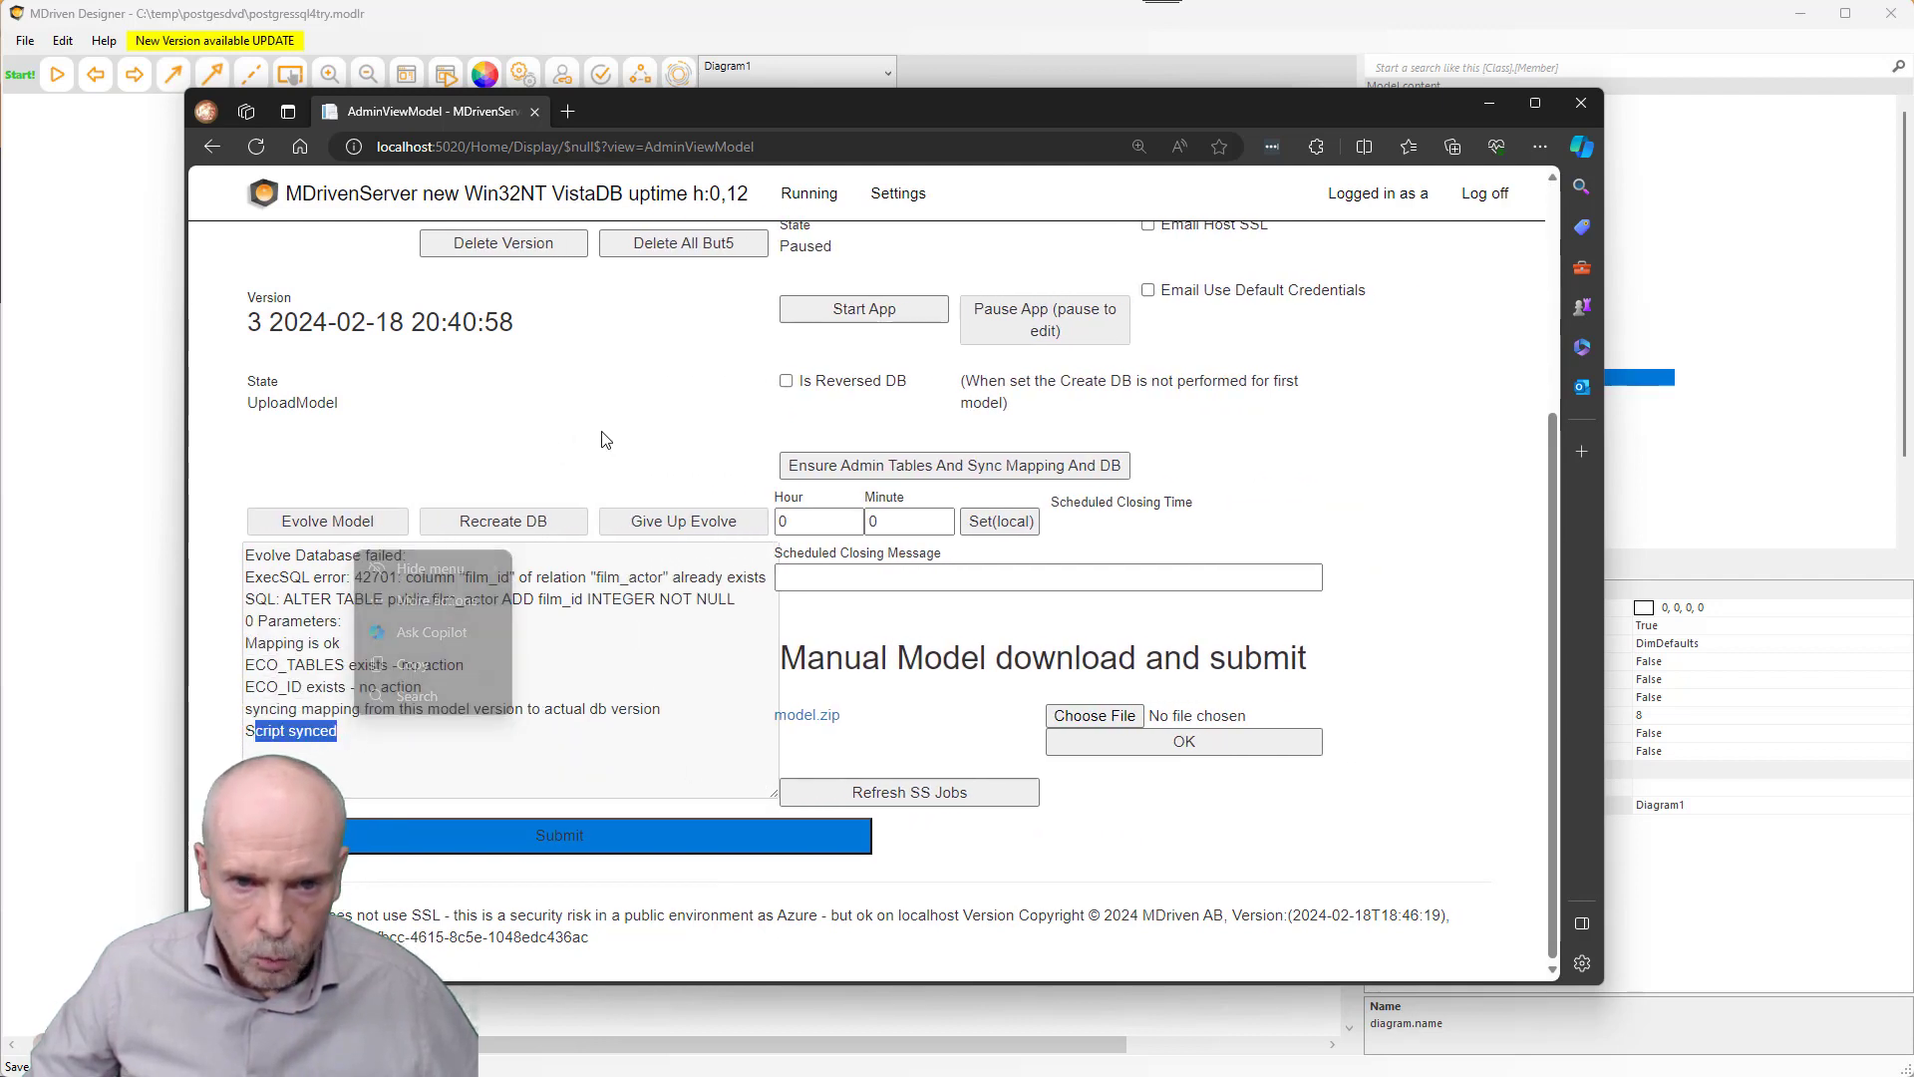
{"action": "scroll", "coordinate": [605, 445], "scroll_direction": "up", "scroll_amount": 3}
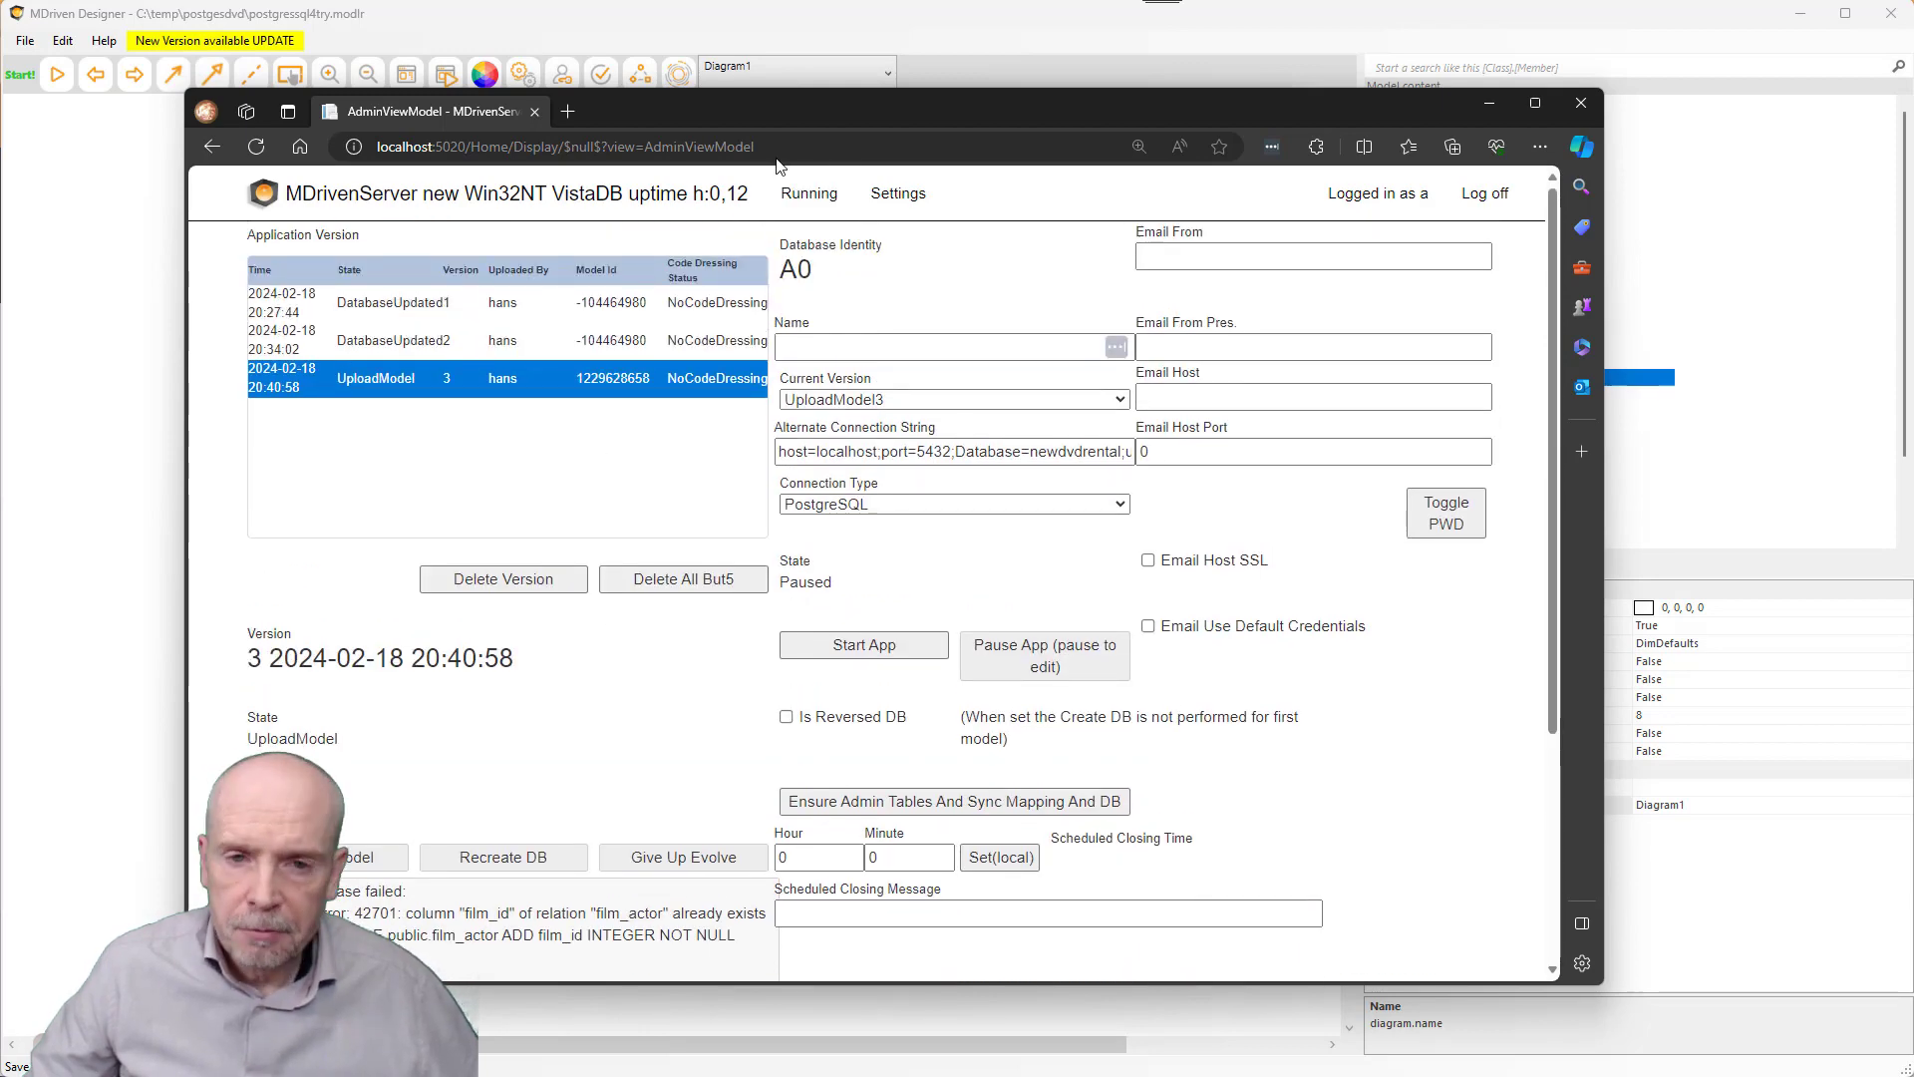
{"action": "left_click", "coordinate": [143, 356]}
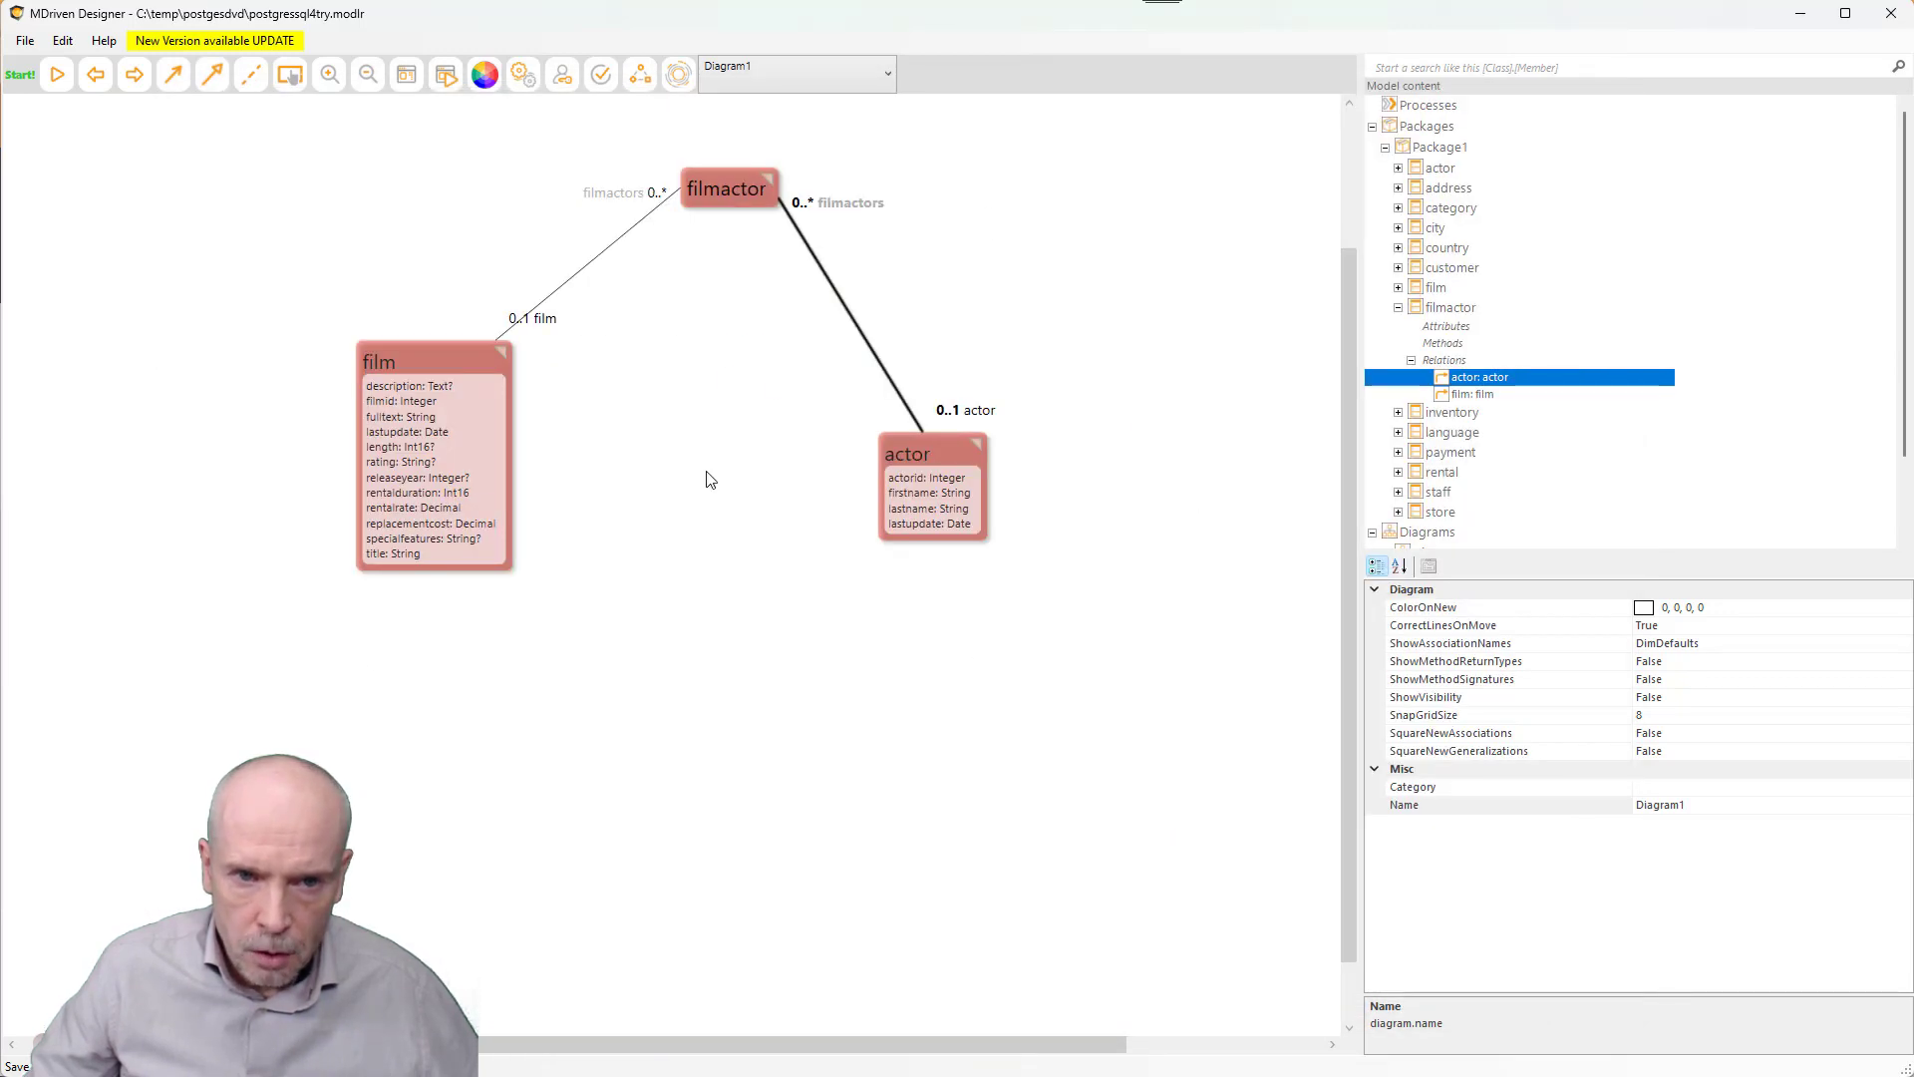
{"action": "key", "text": "alt+Tab"}
{"action": "key", "text": "alt+Tab"}
{"action": "key", "text": "alt+Tab"}
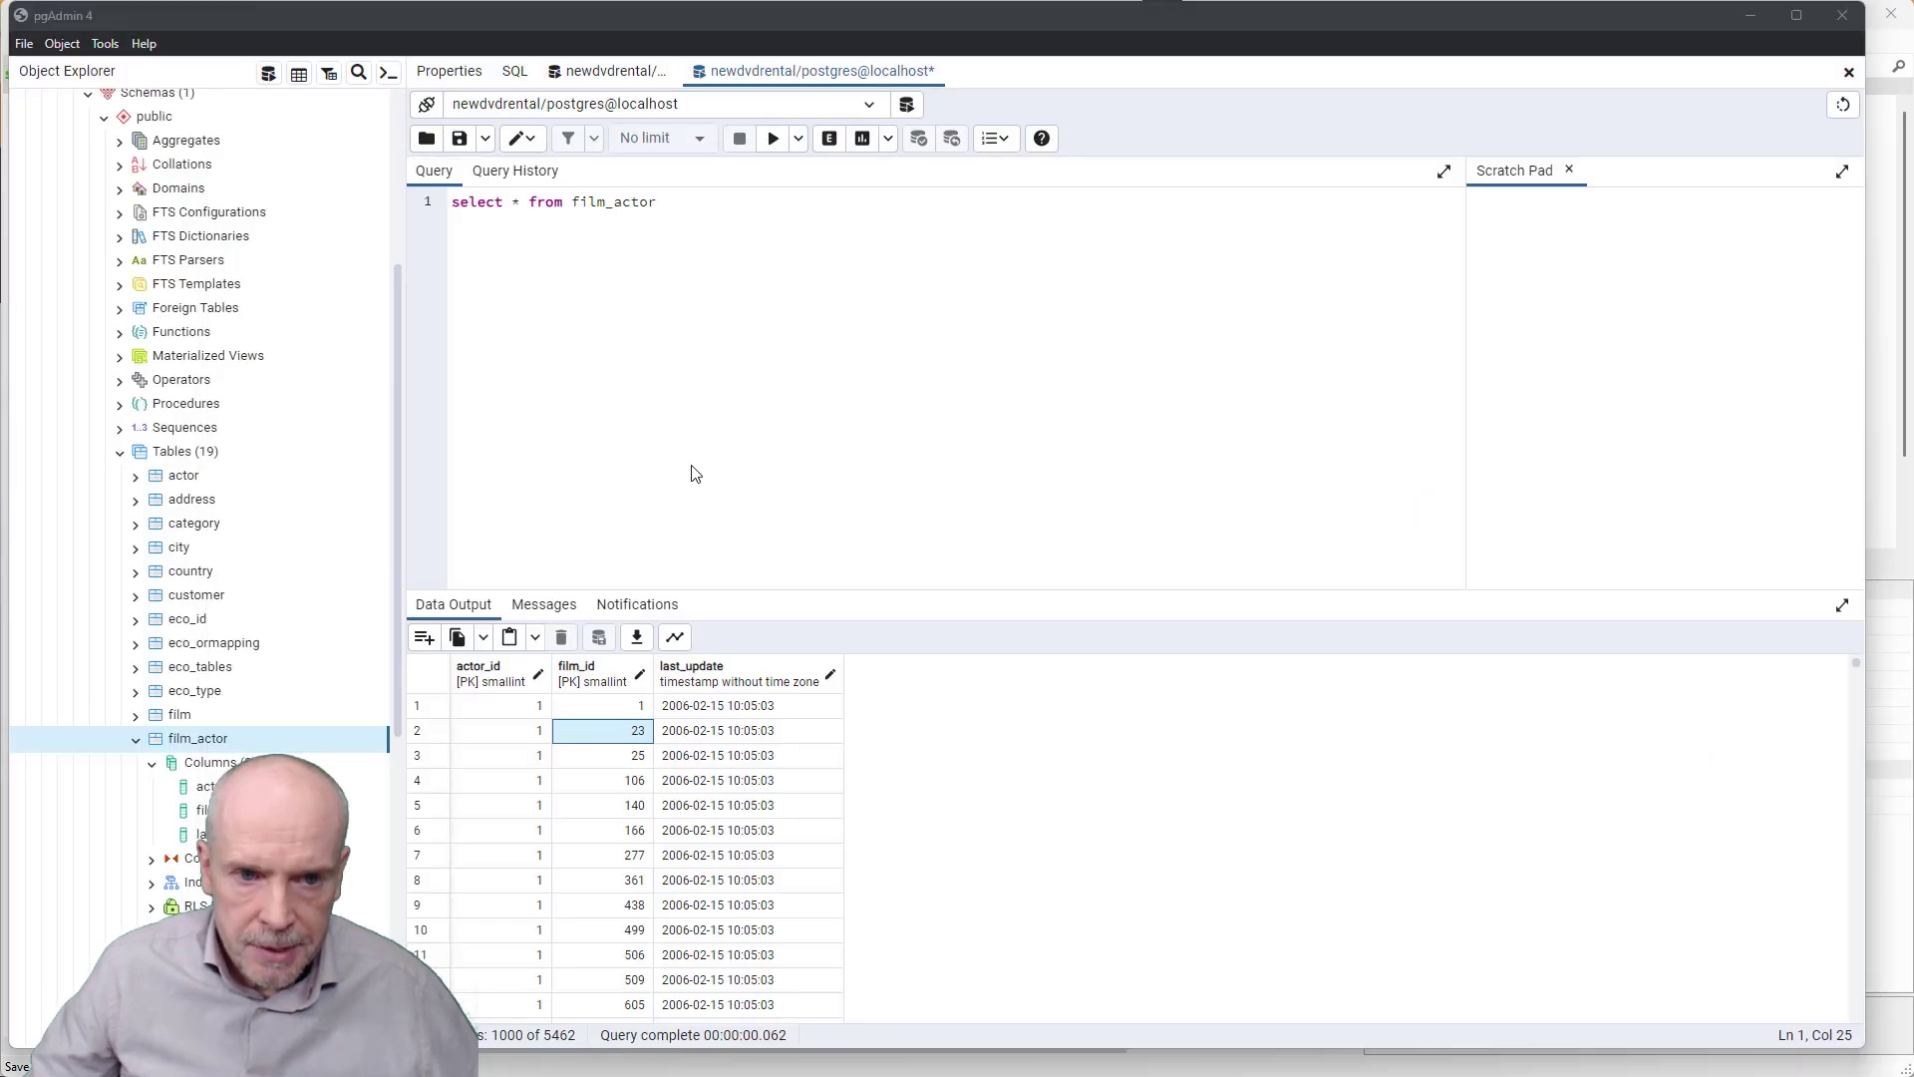
- Expand the eco_ormapping table in pgAdmin's Object Explorer, then return to MDriven Designer
{"action": "left_click", "coordinate": [220, 645]}
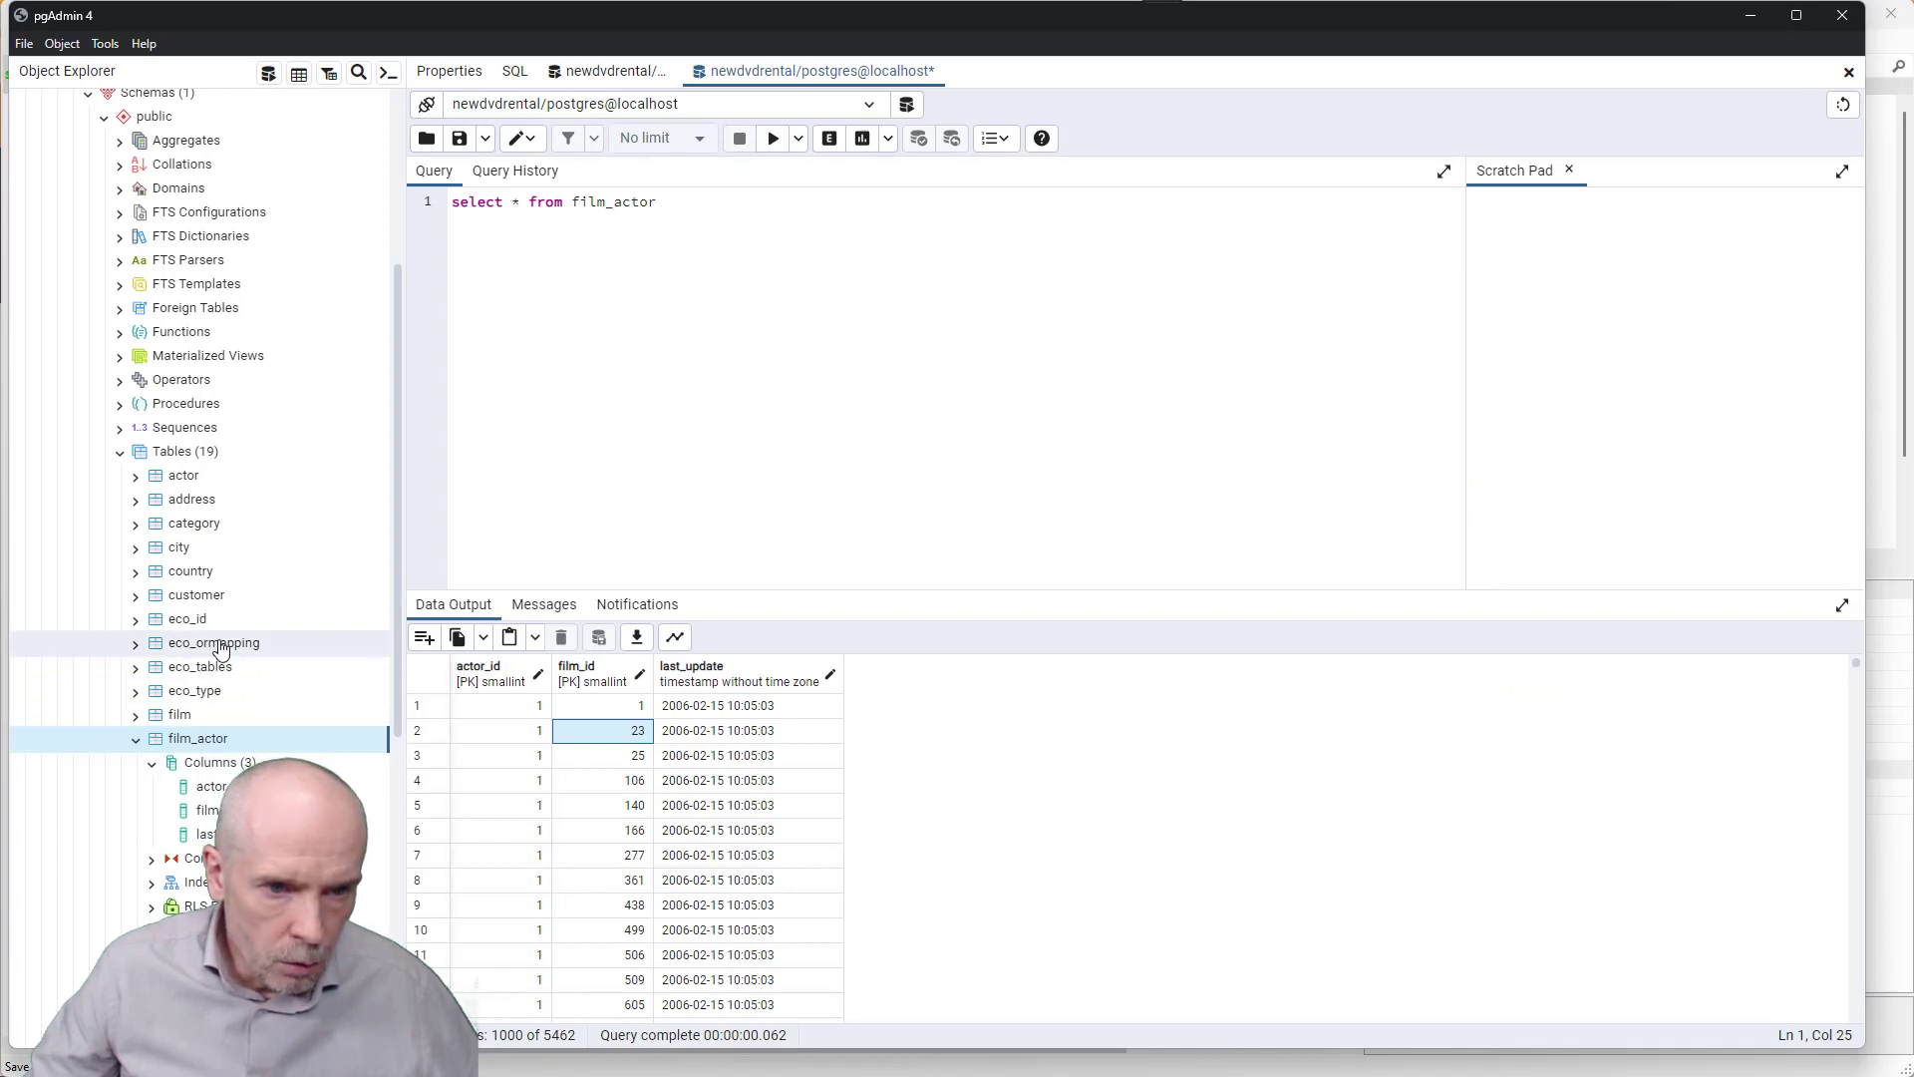
{"action": "left_click", "coordinate": [136, 645]}
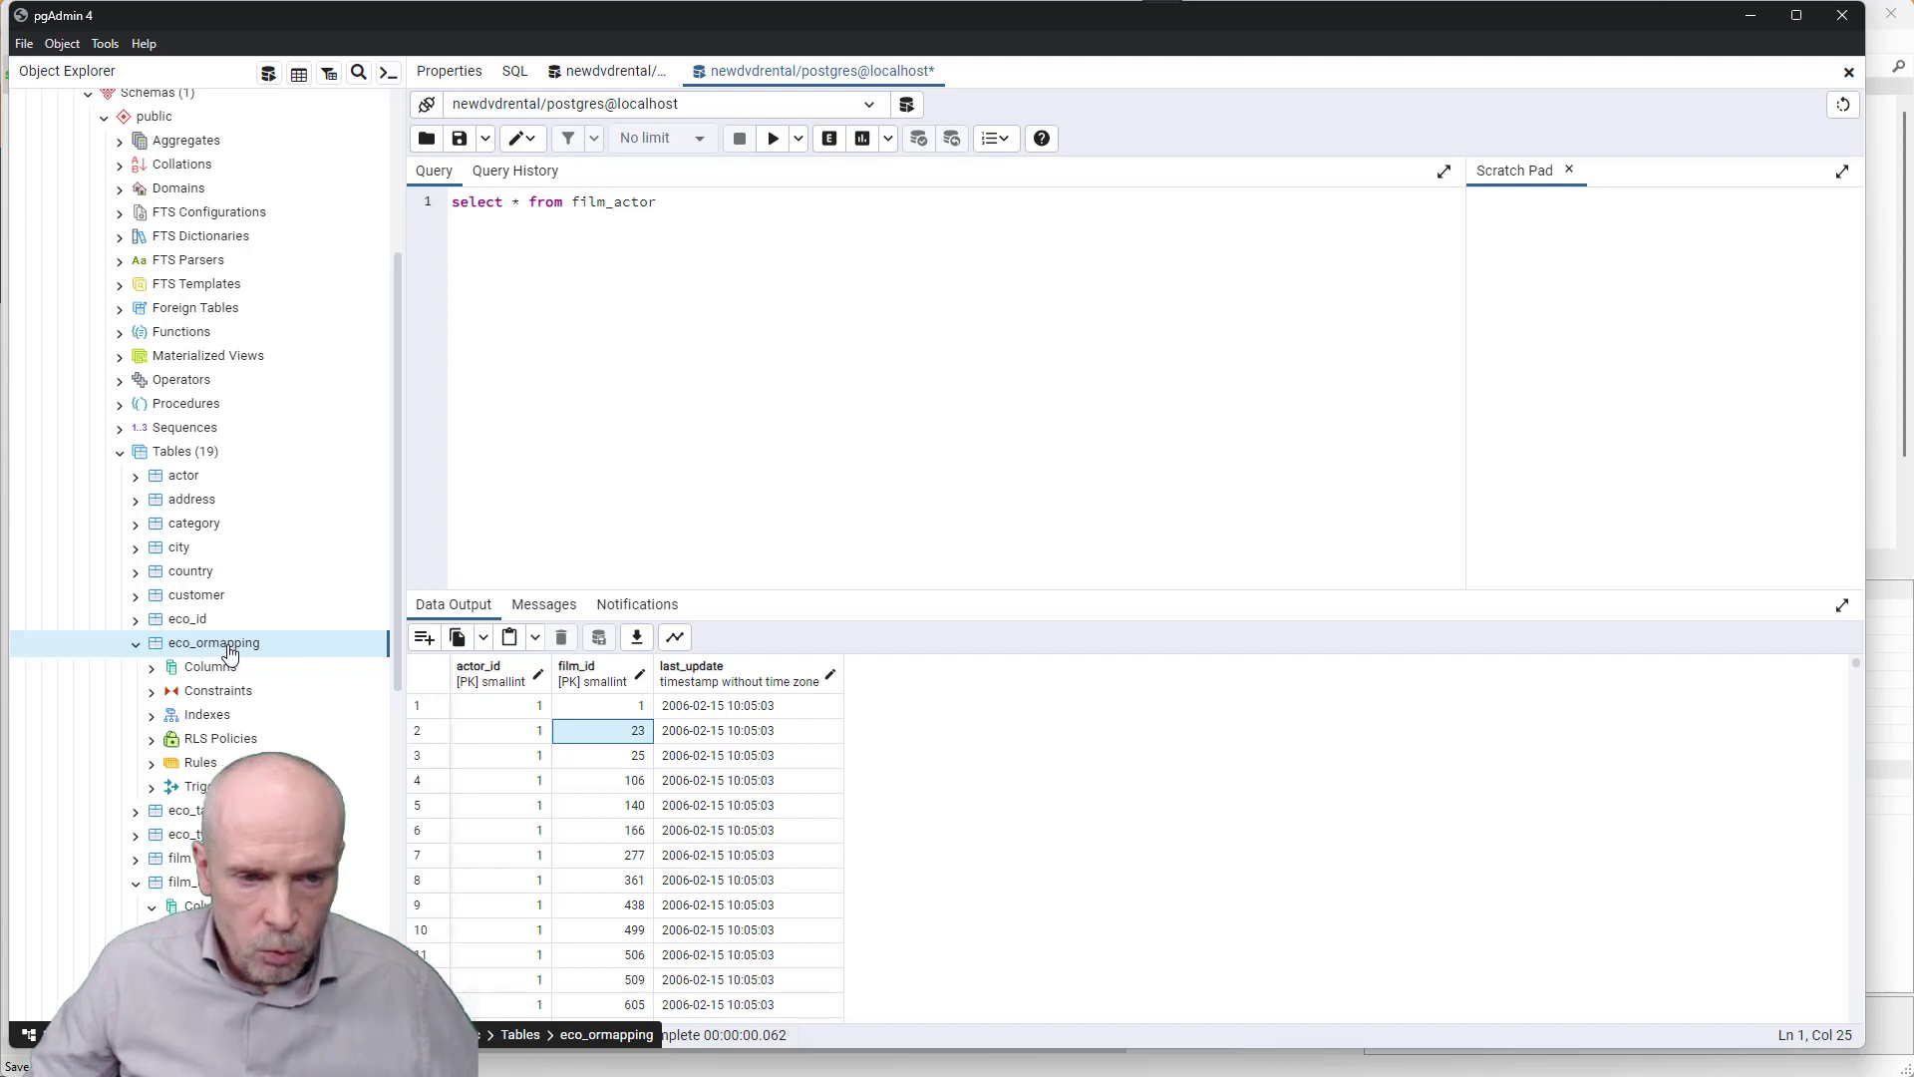
{"action": "key", "text": "alt+Tab"}
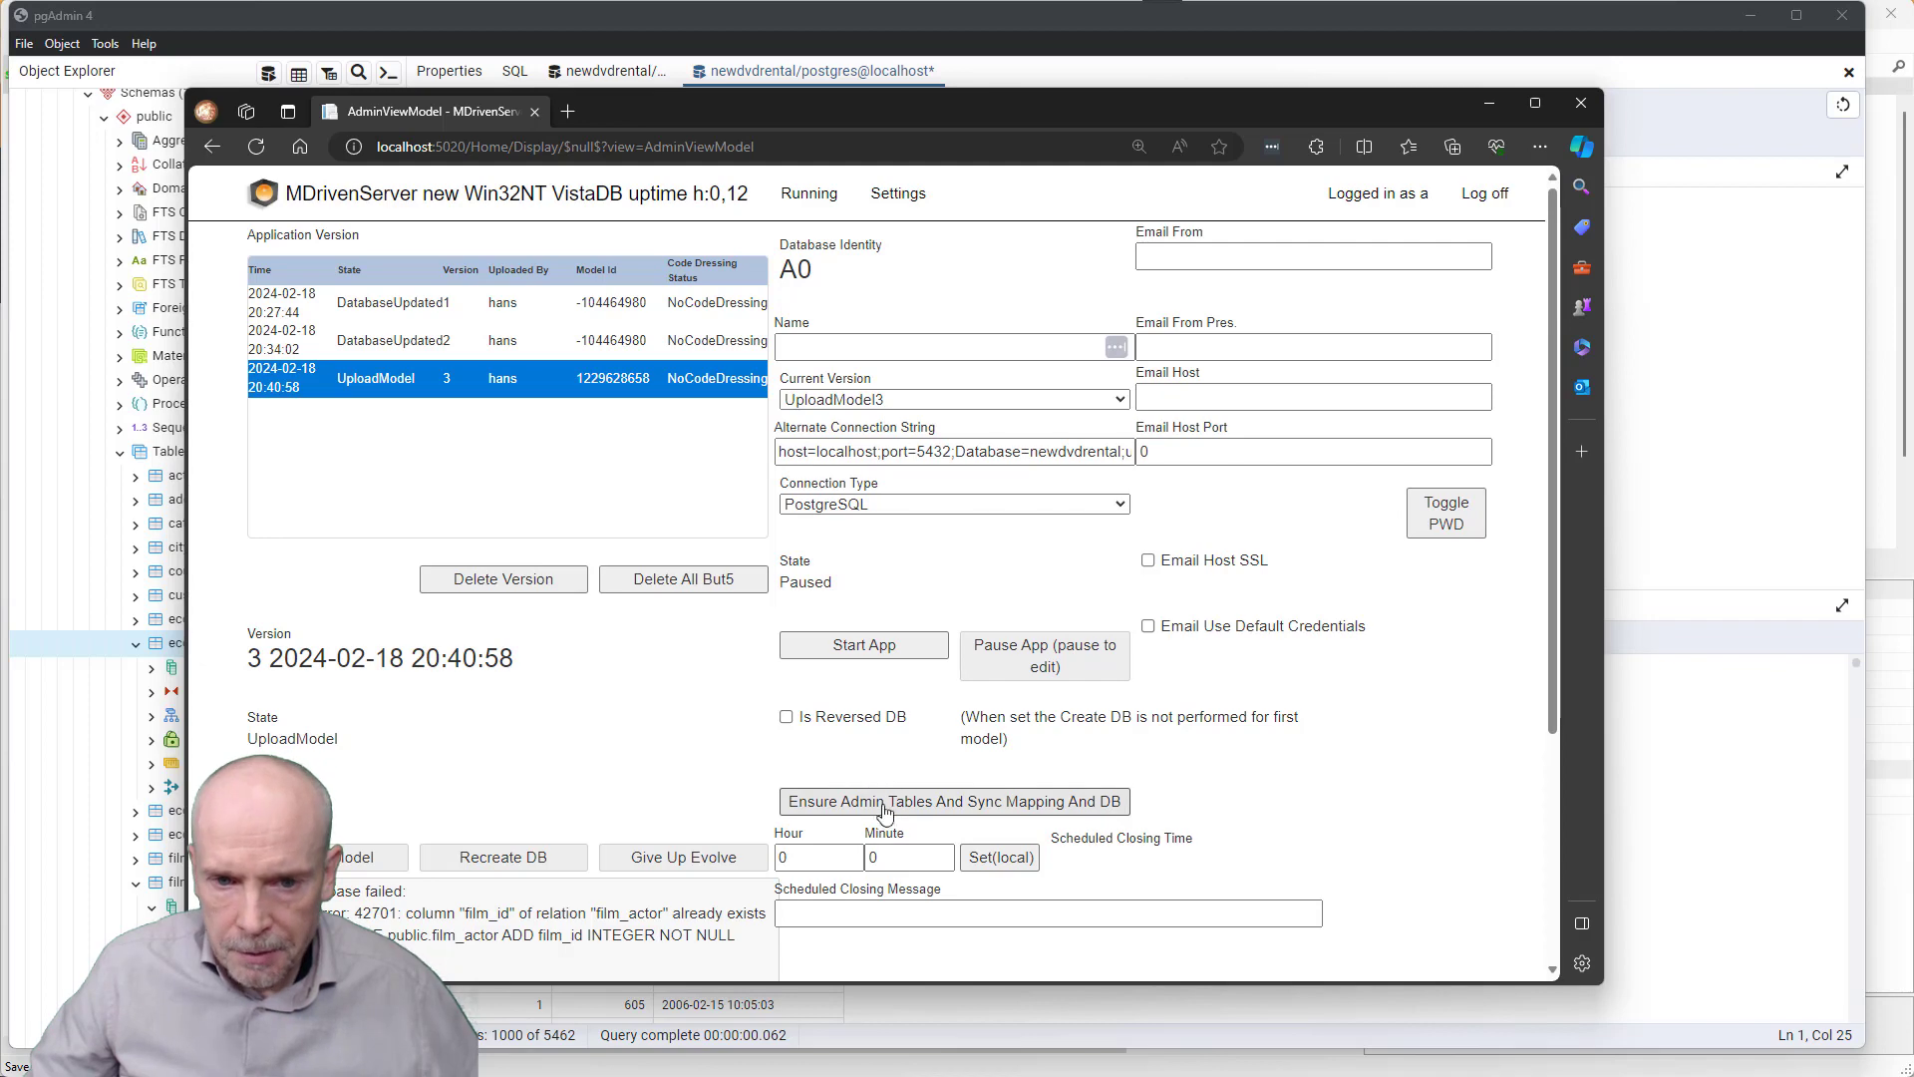
{"action": "key", "text": "alt+Tab"}
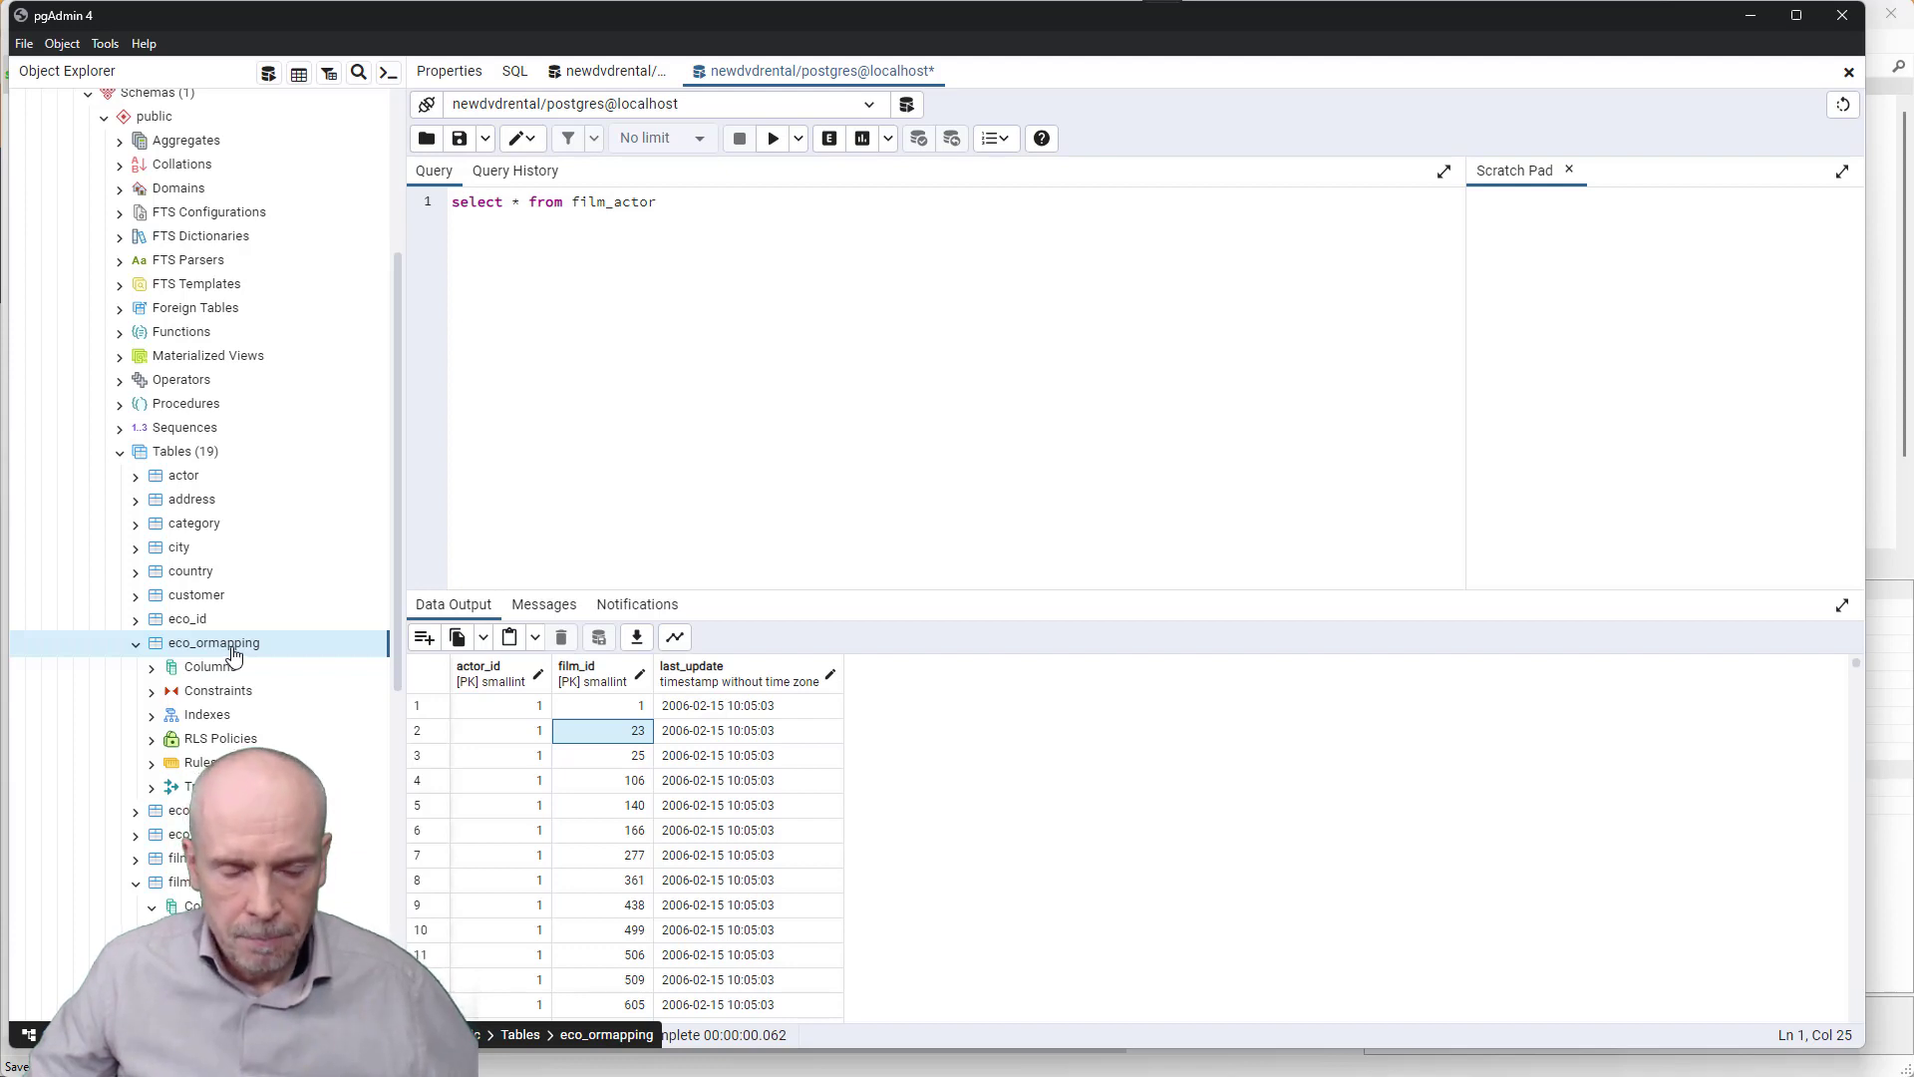
{"action": "key", "text": "alt+Tab"}
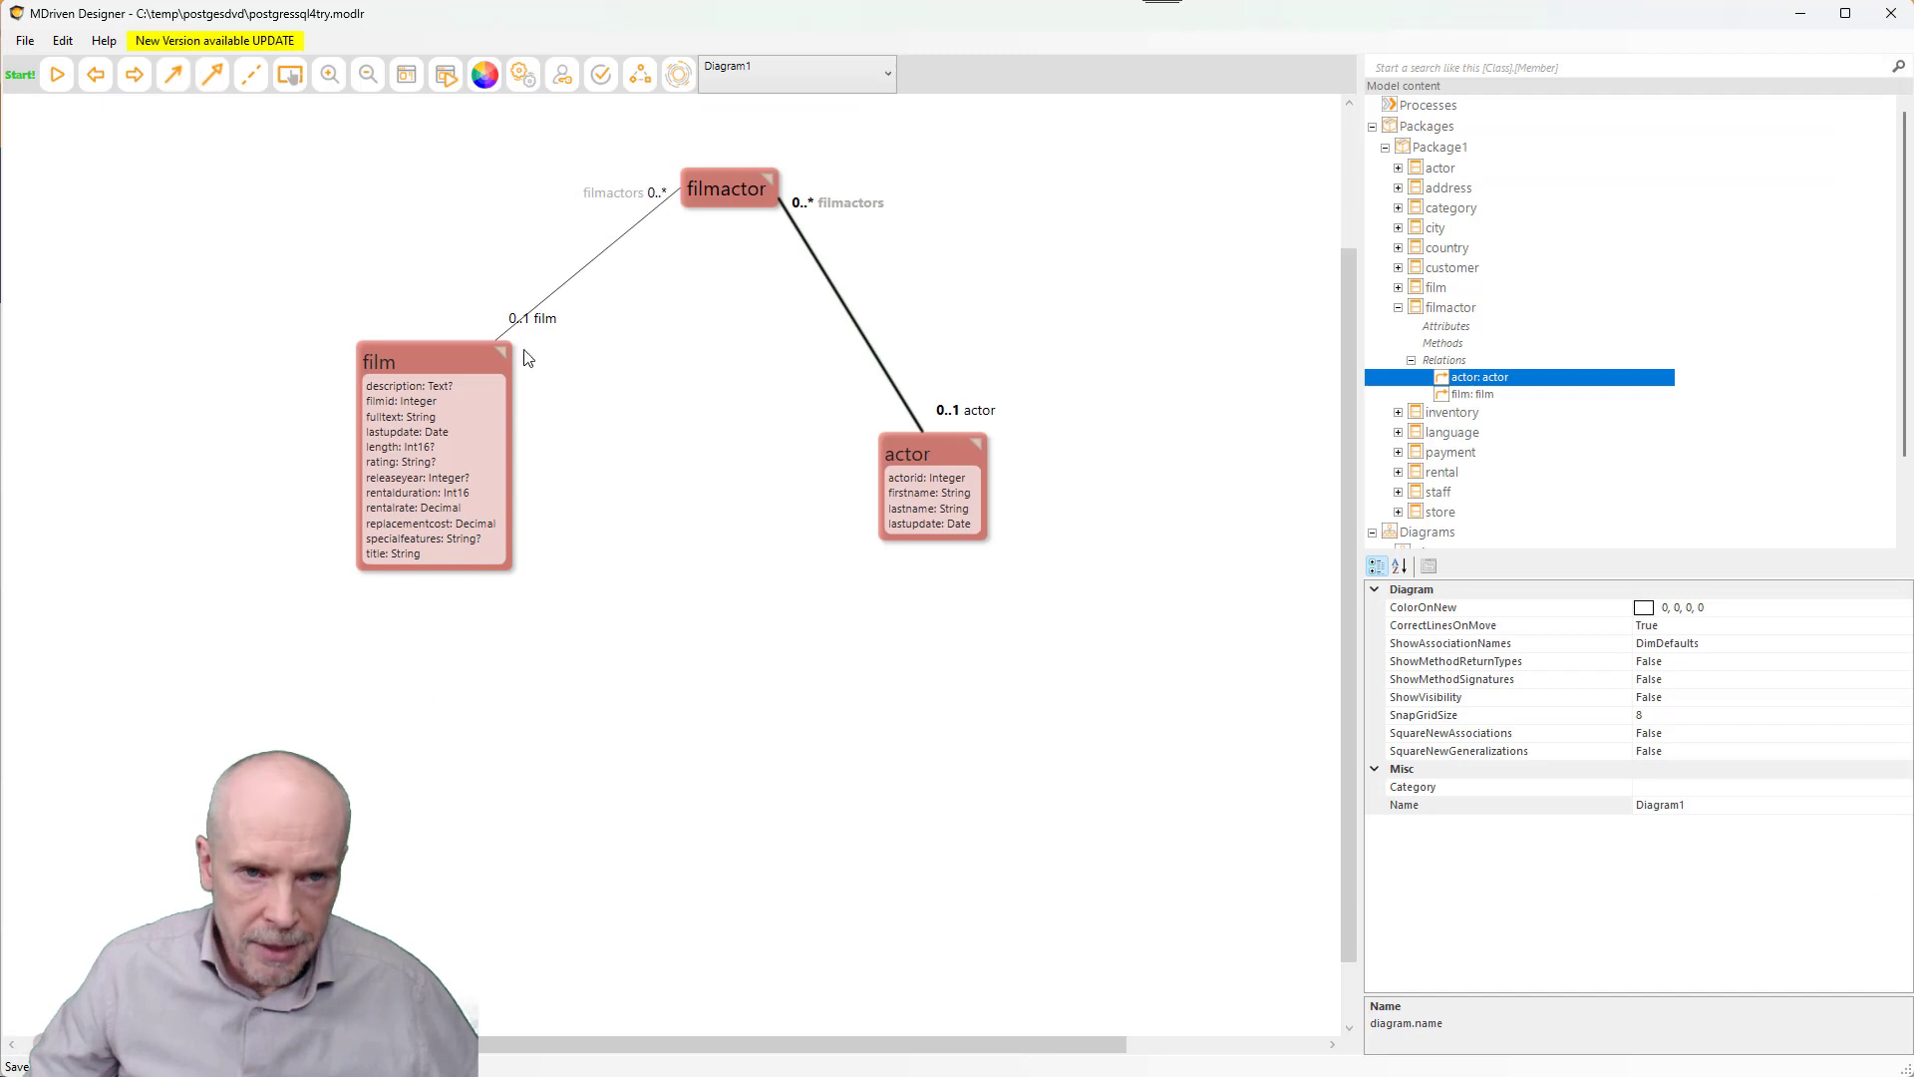
- Upload the model as version 4 and refresh the server status until Evolve success appears
{"action": "left_click", "coordinate": [678, 74]}
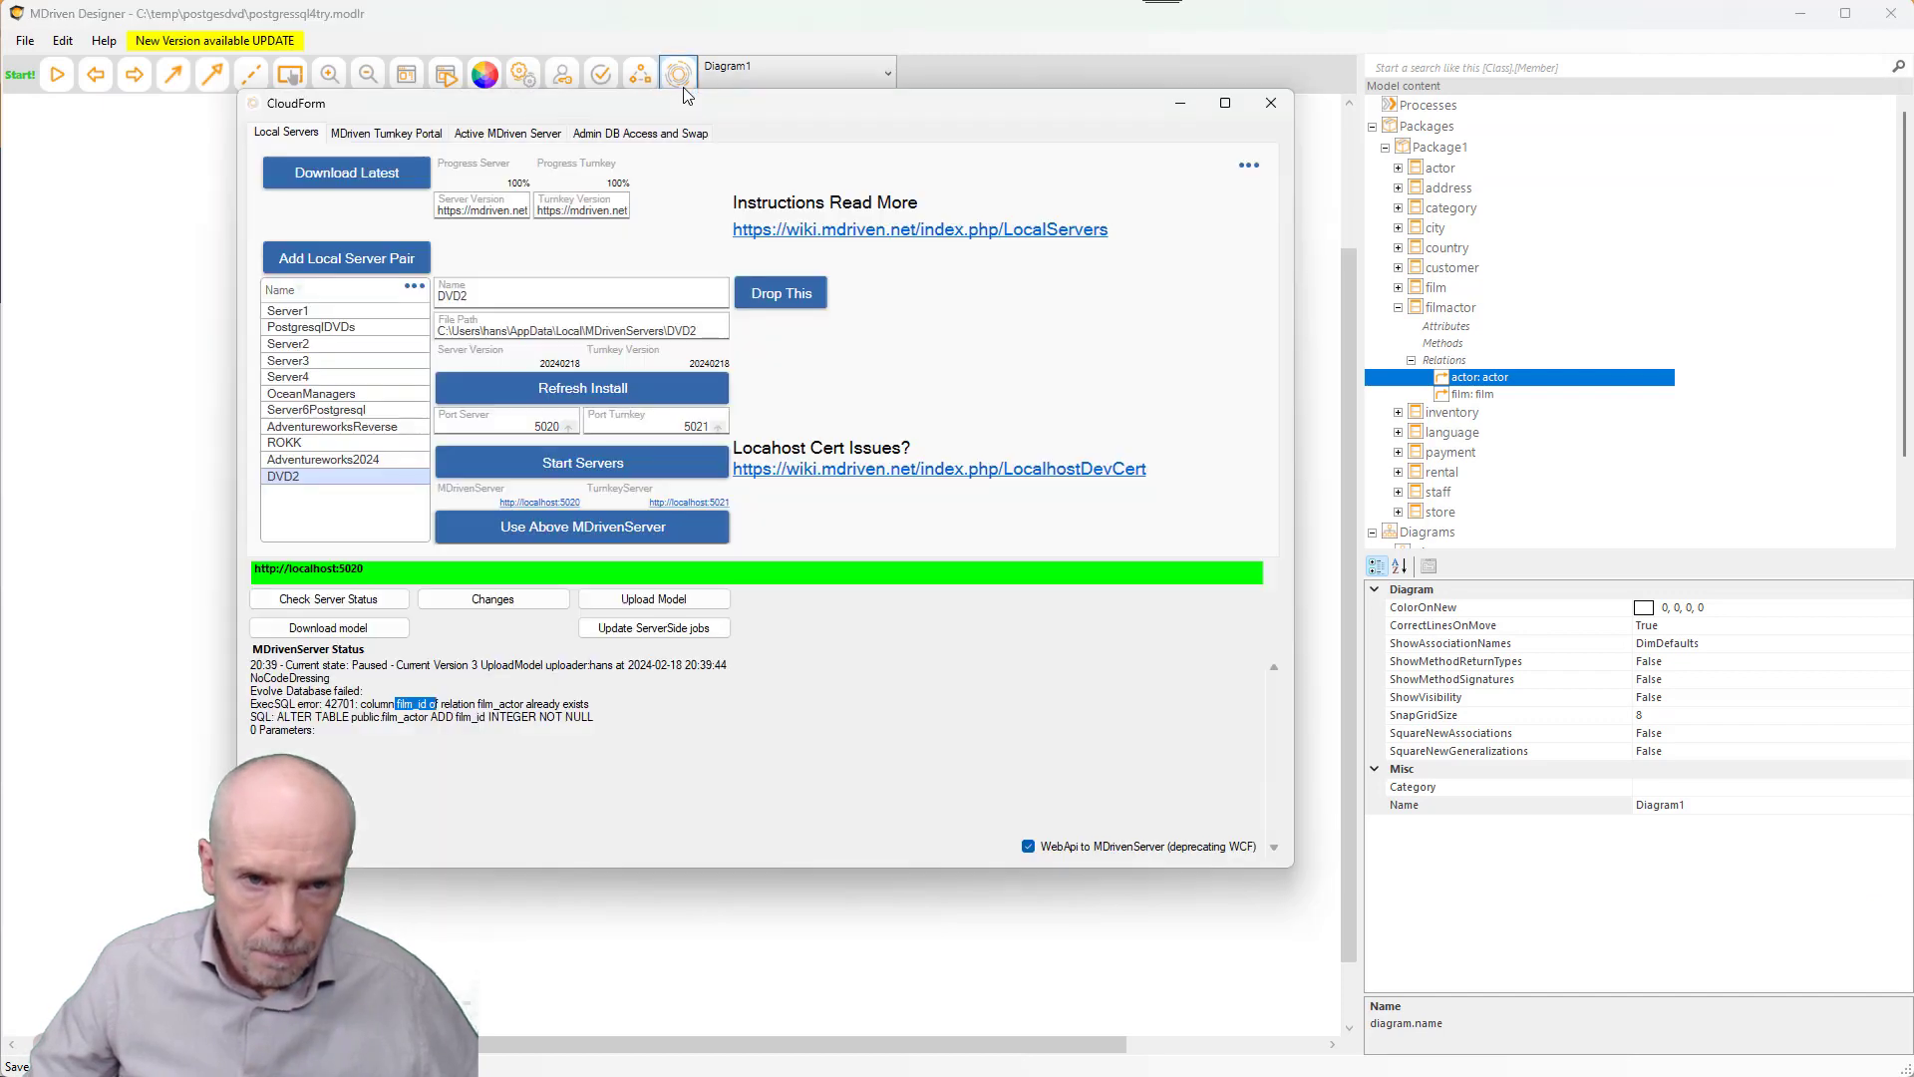
{"action": "left_click", "coordinate": [663, 614]}
{"action": "left_click", "coordinate": [340, 603]}
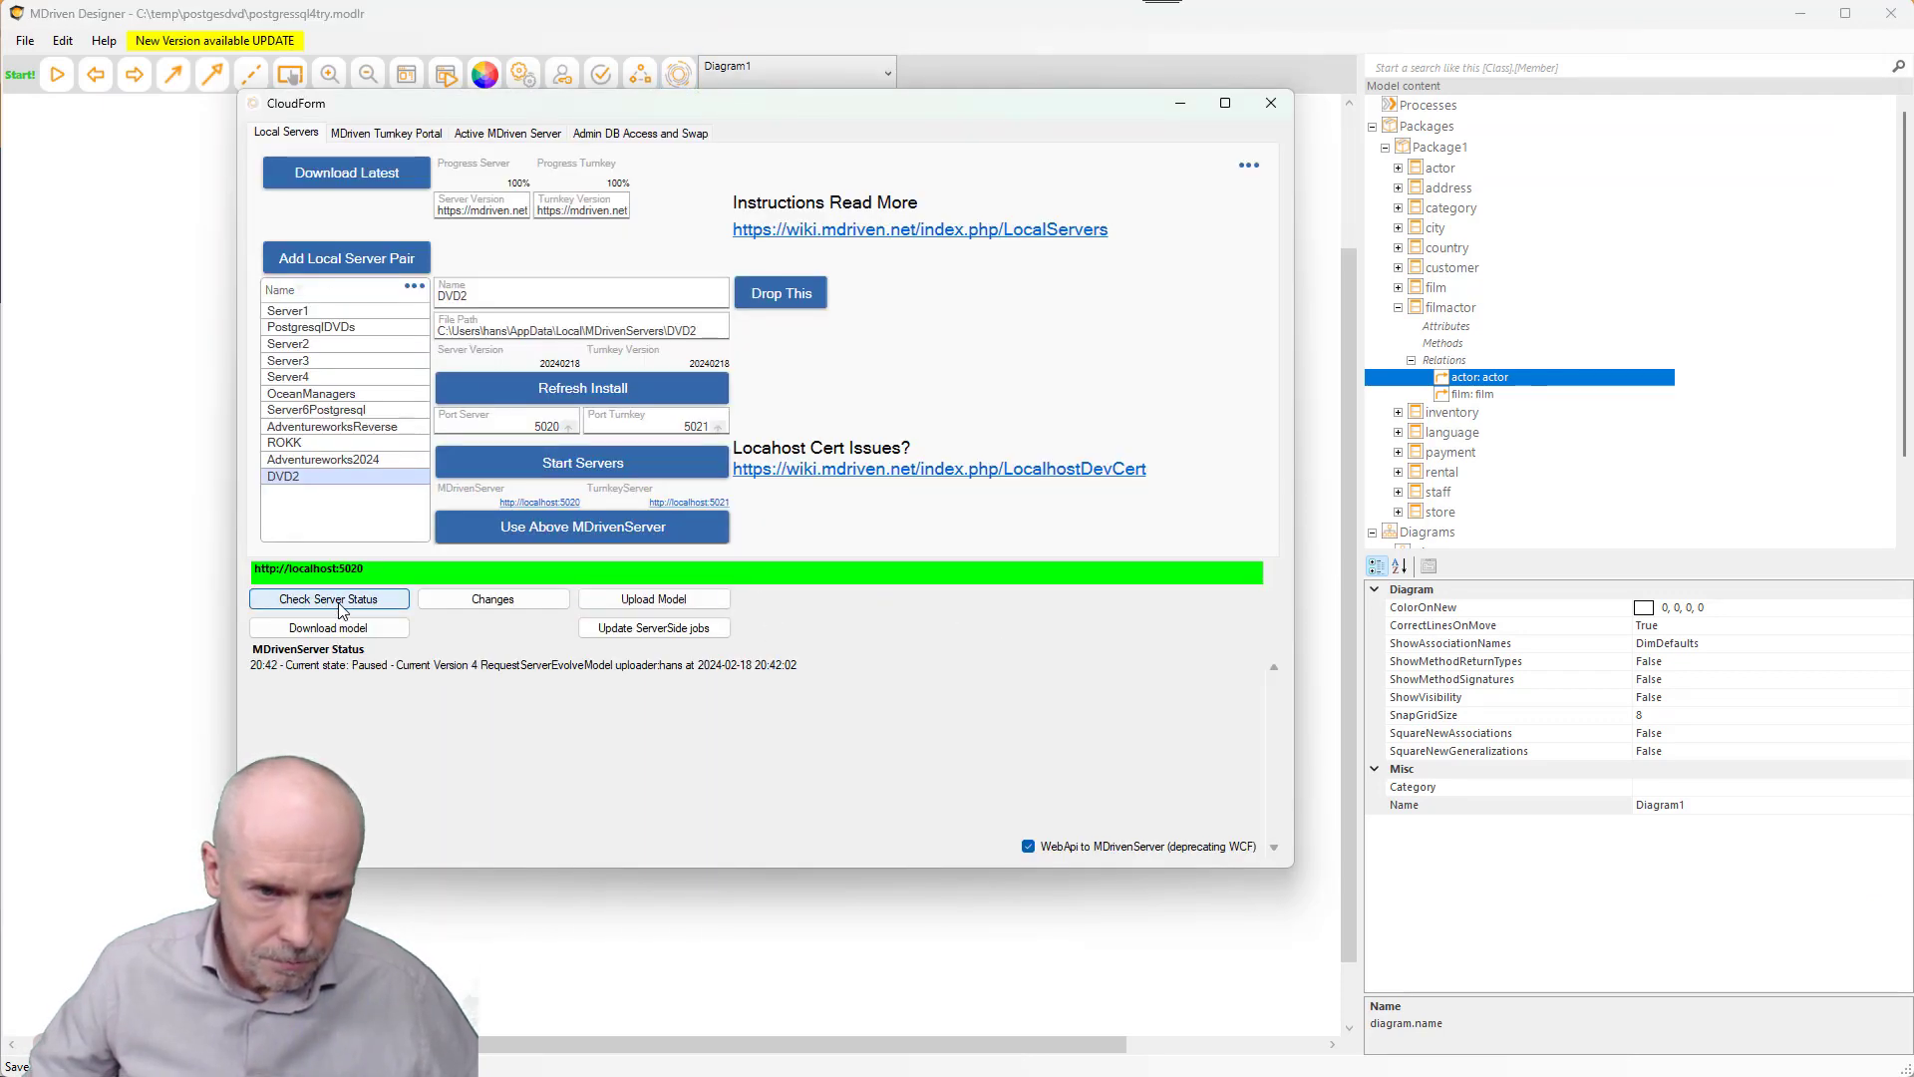
{"action": "left_click", "coordinate": [340, 604]}
{"action": "left_click", "coordinate": [340, 602]}
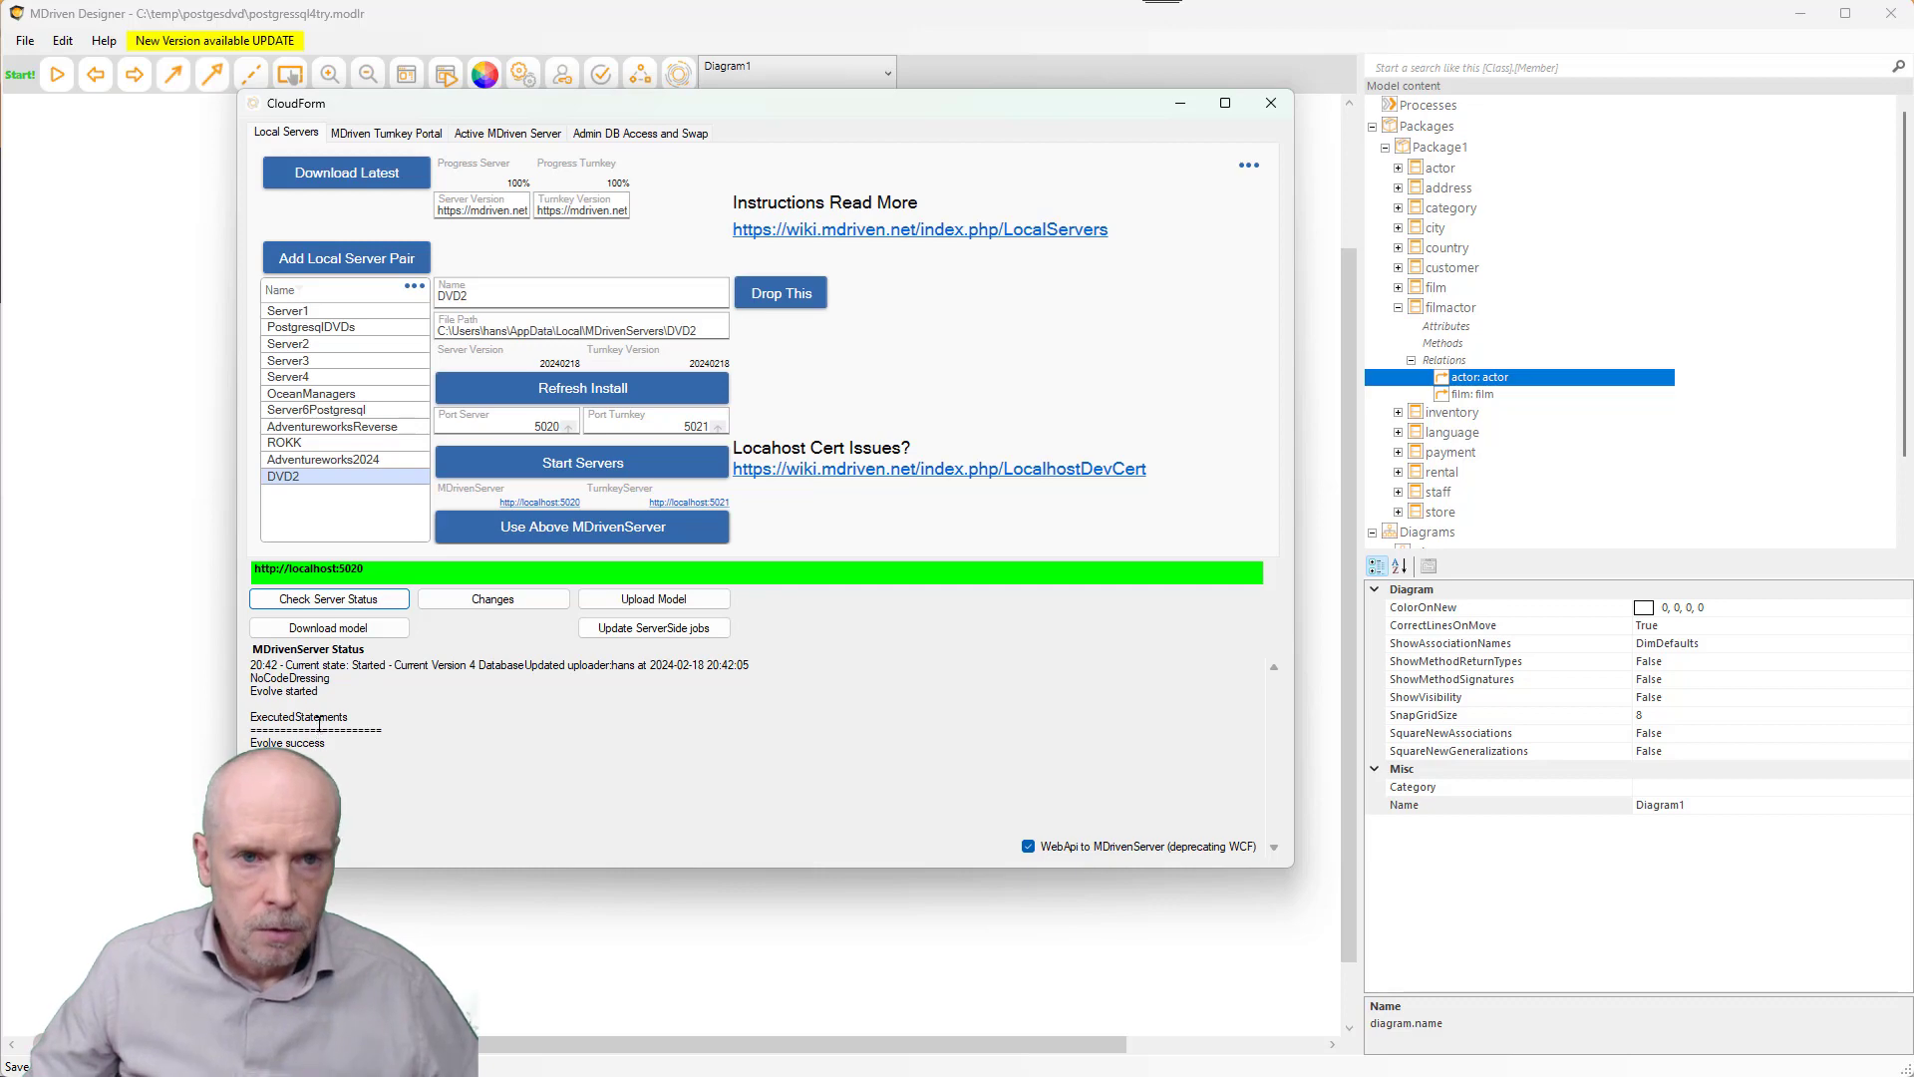
{"action": "key", "text": "alt+Tab"}
{"action": "key", "text": "Tab"}
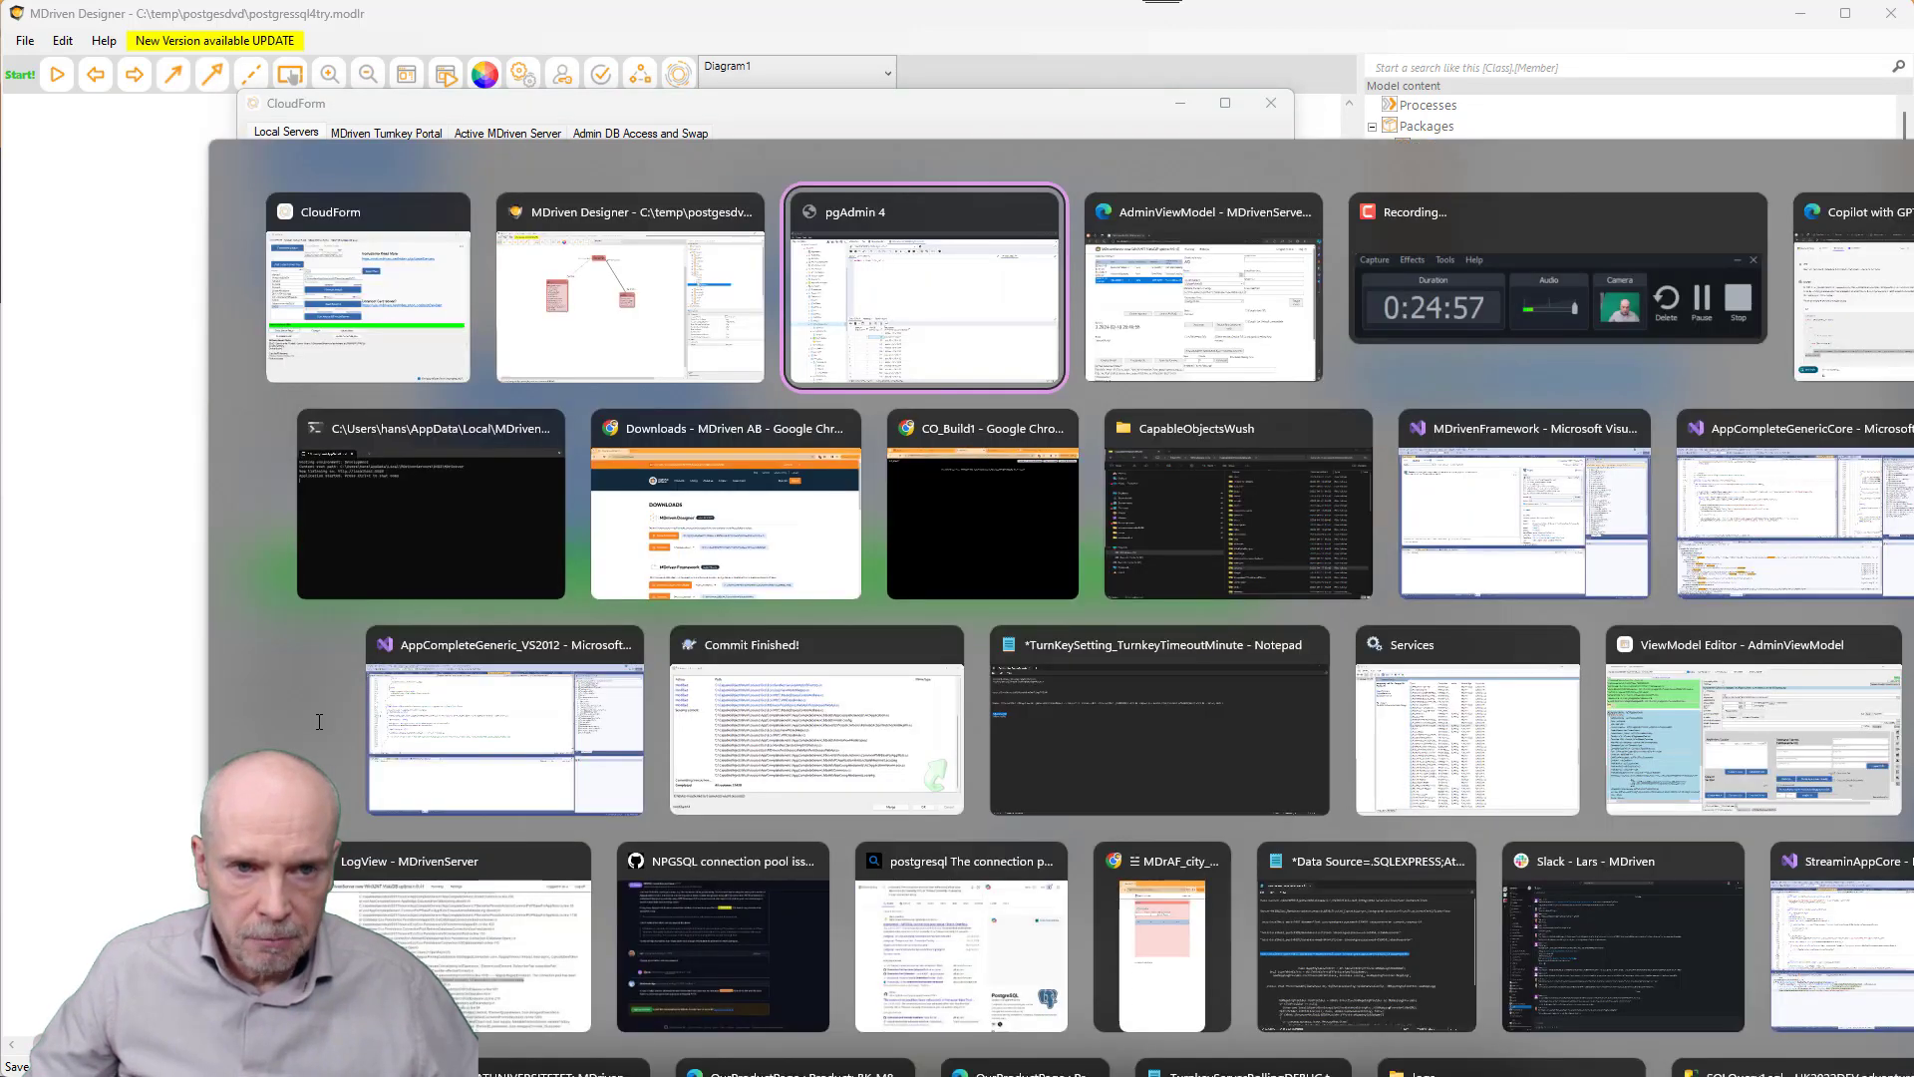
{"action": "key", "text": "alt+shift+Tab"}
{"action": "key", "text": "alt+Tab"}
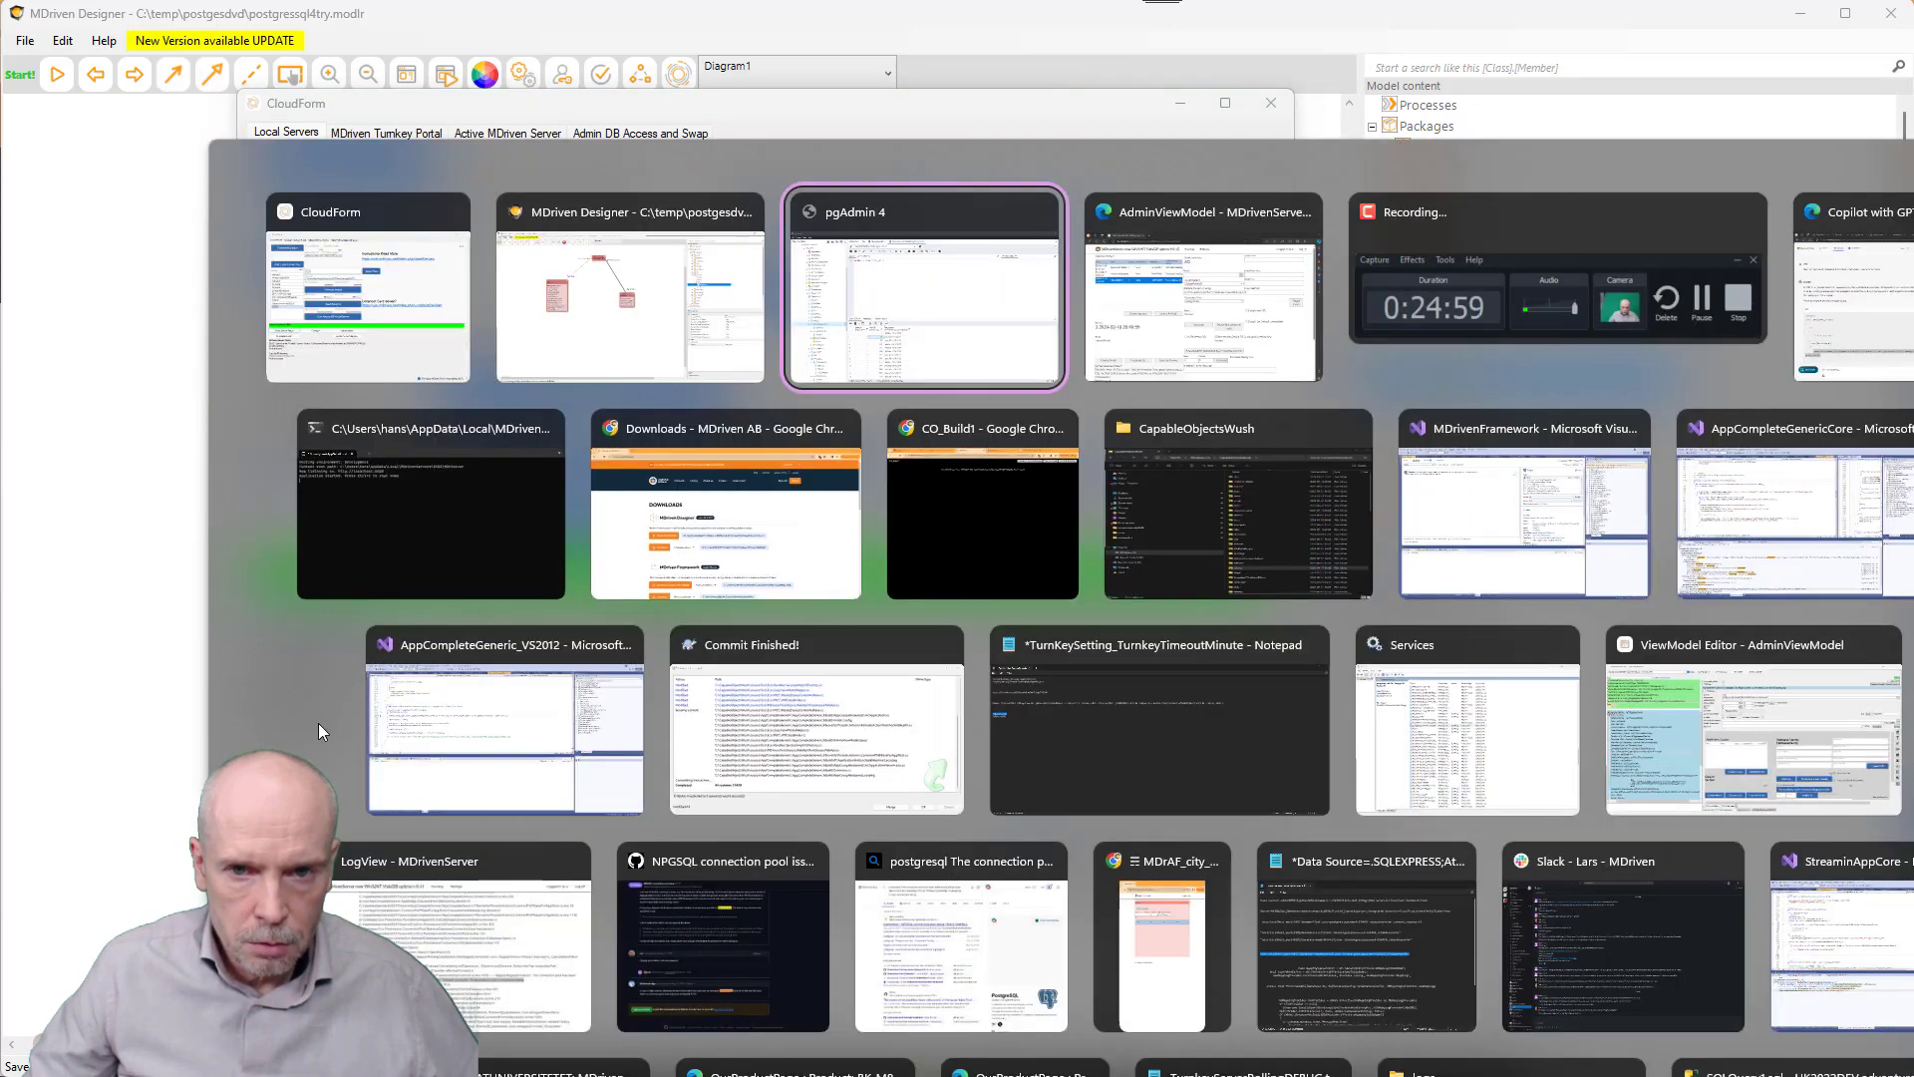
{"action": "key", "text": "alt+Tab"}
- Open actor 4's record from the A0 actor data and list its filmactor links
{"action": "left_click", "coordinate": [808, 195]}
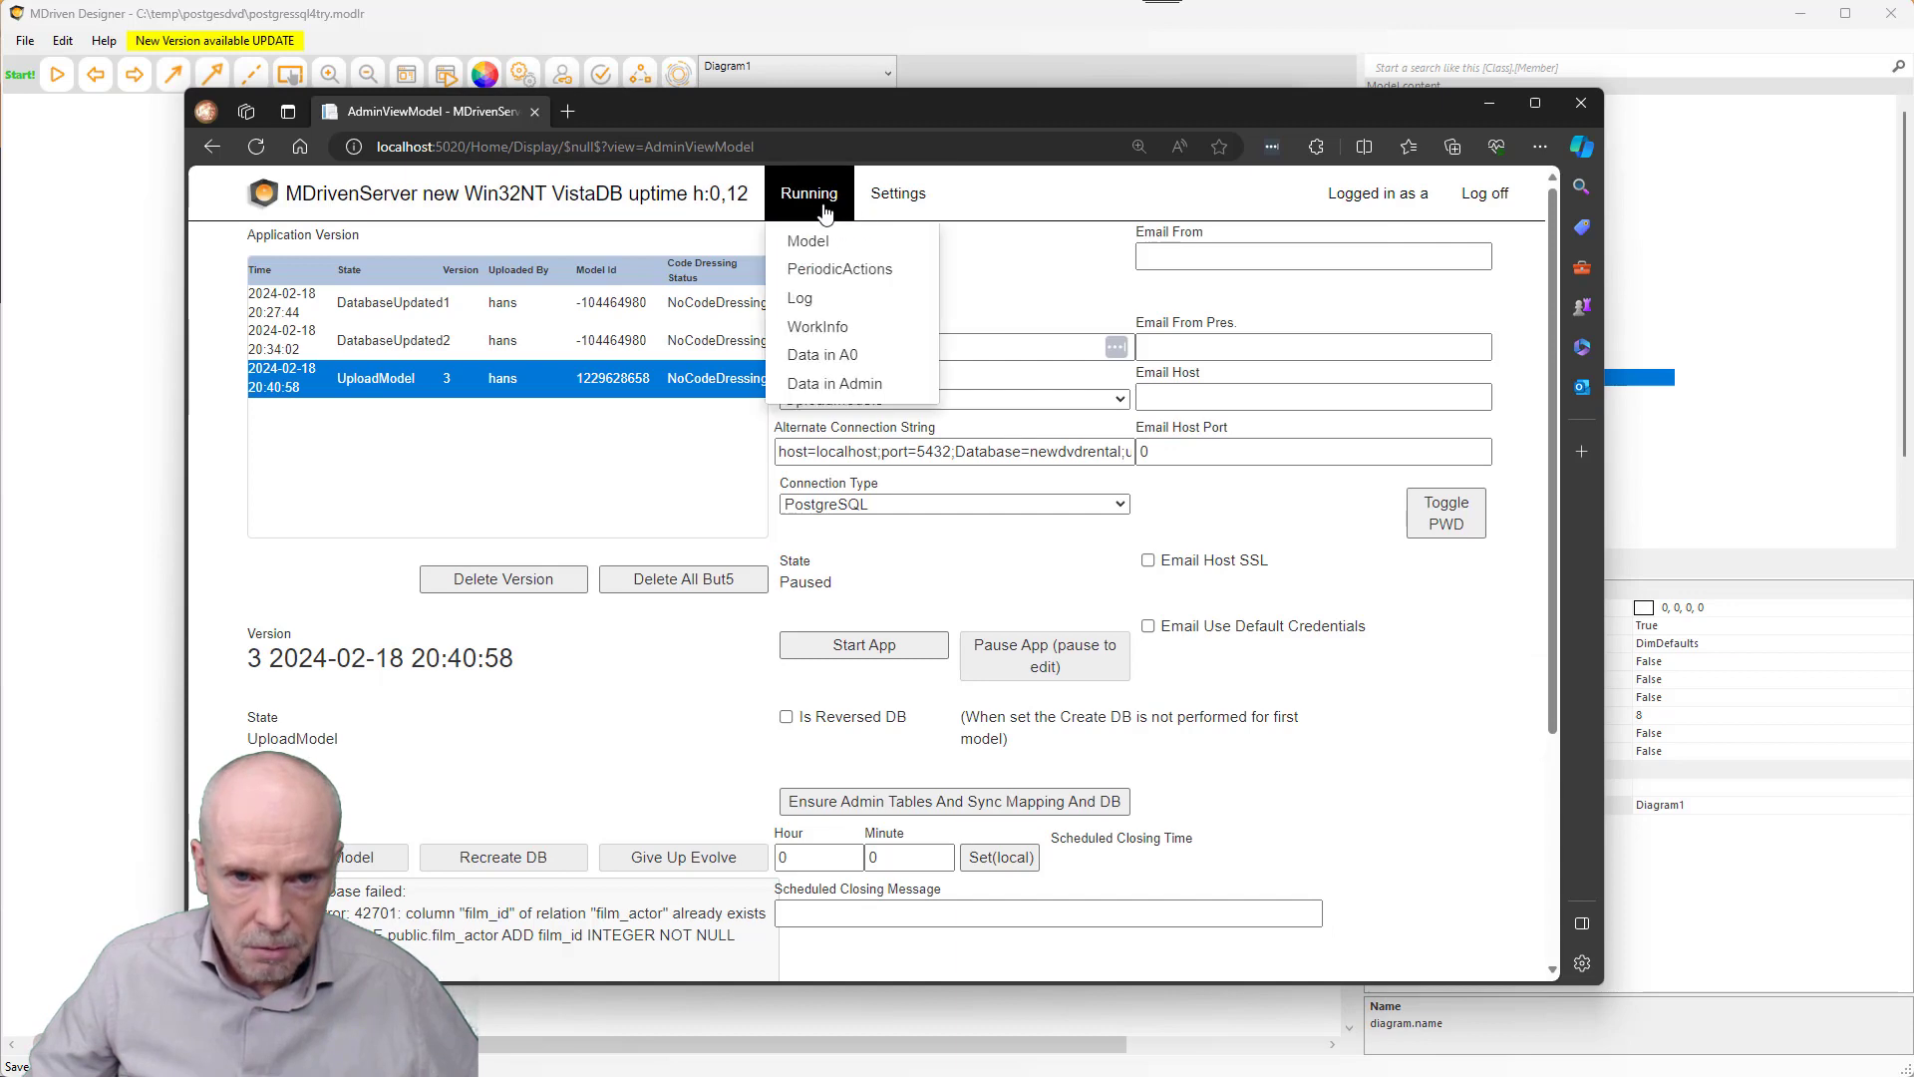
{"action": "left_click", "coordinate": [847, 356]}
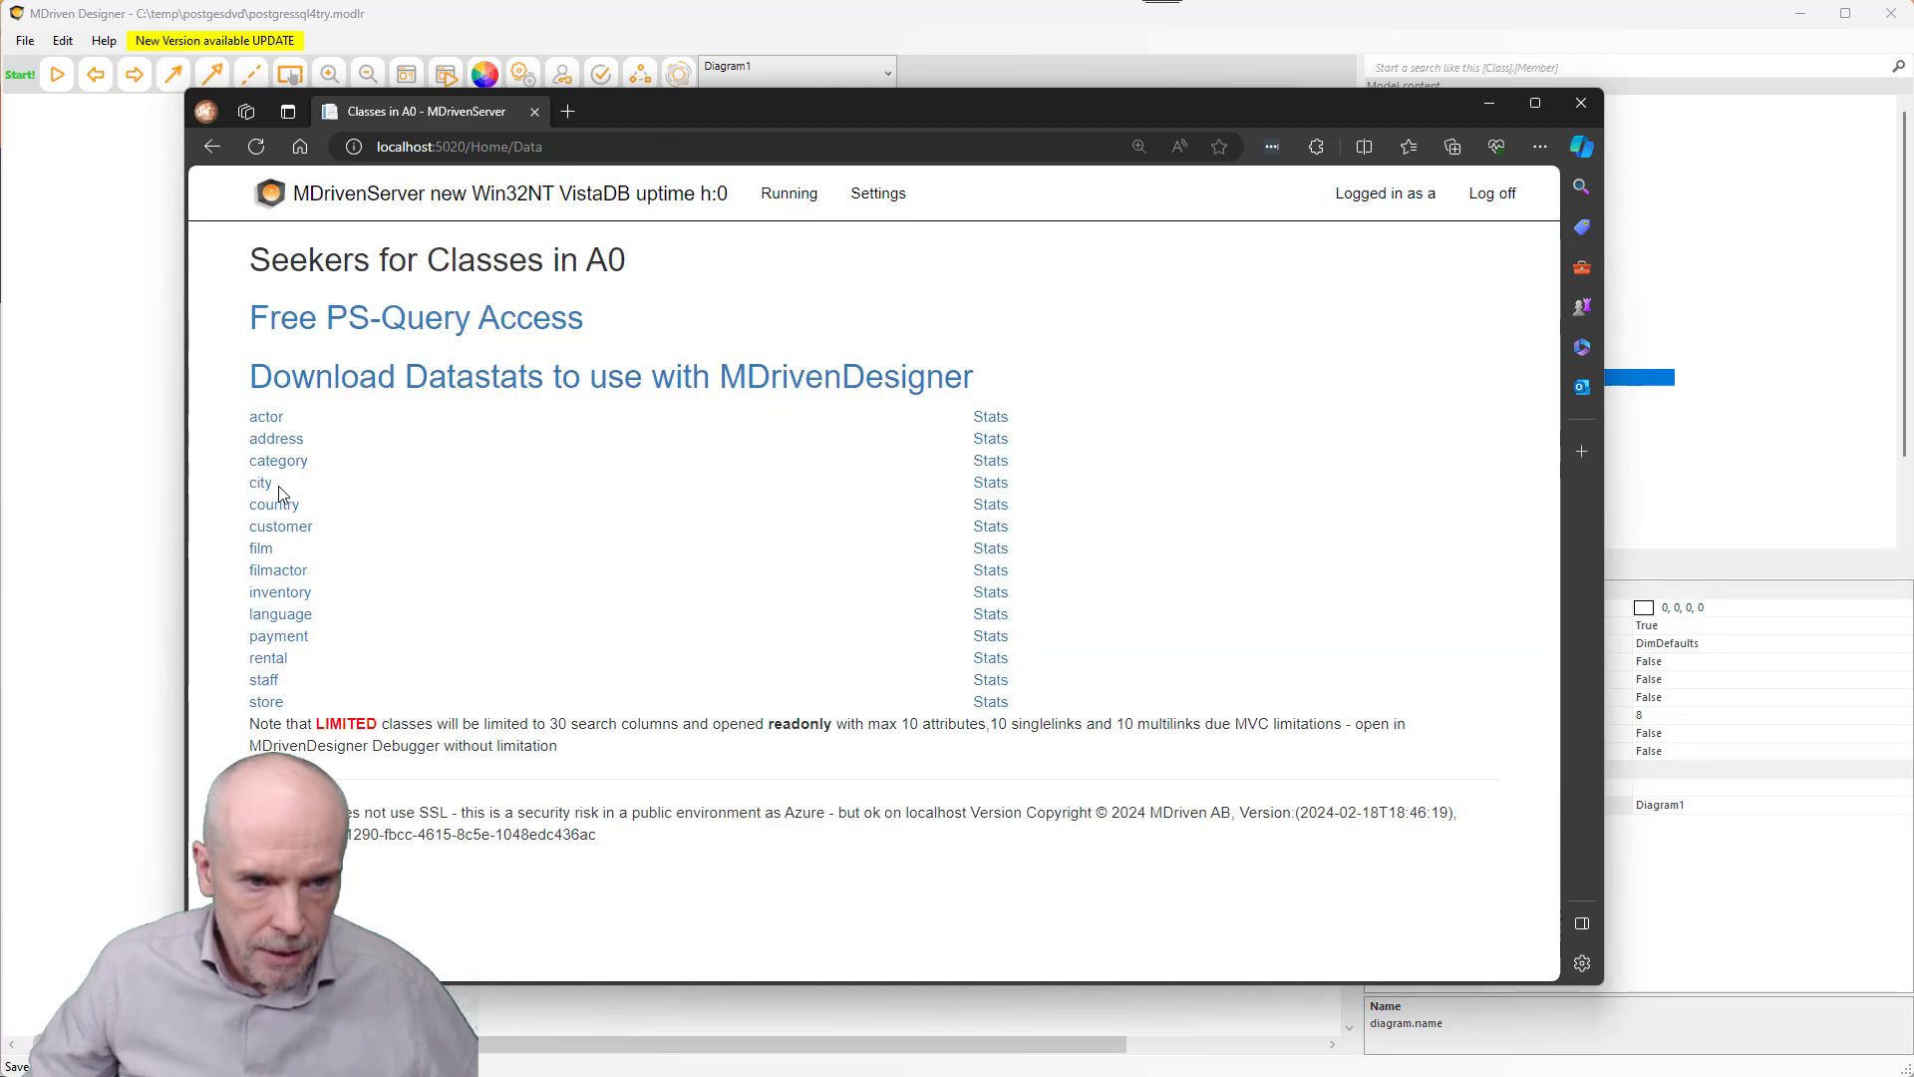
{"action": "left_click", "coordinate": [266, 417]}
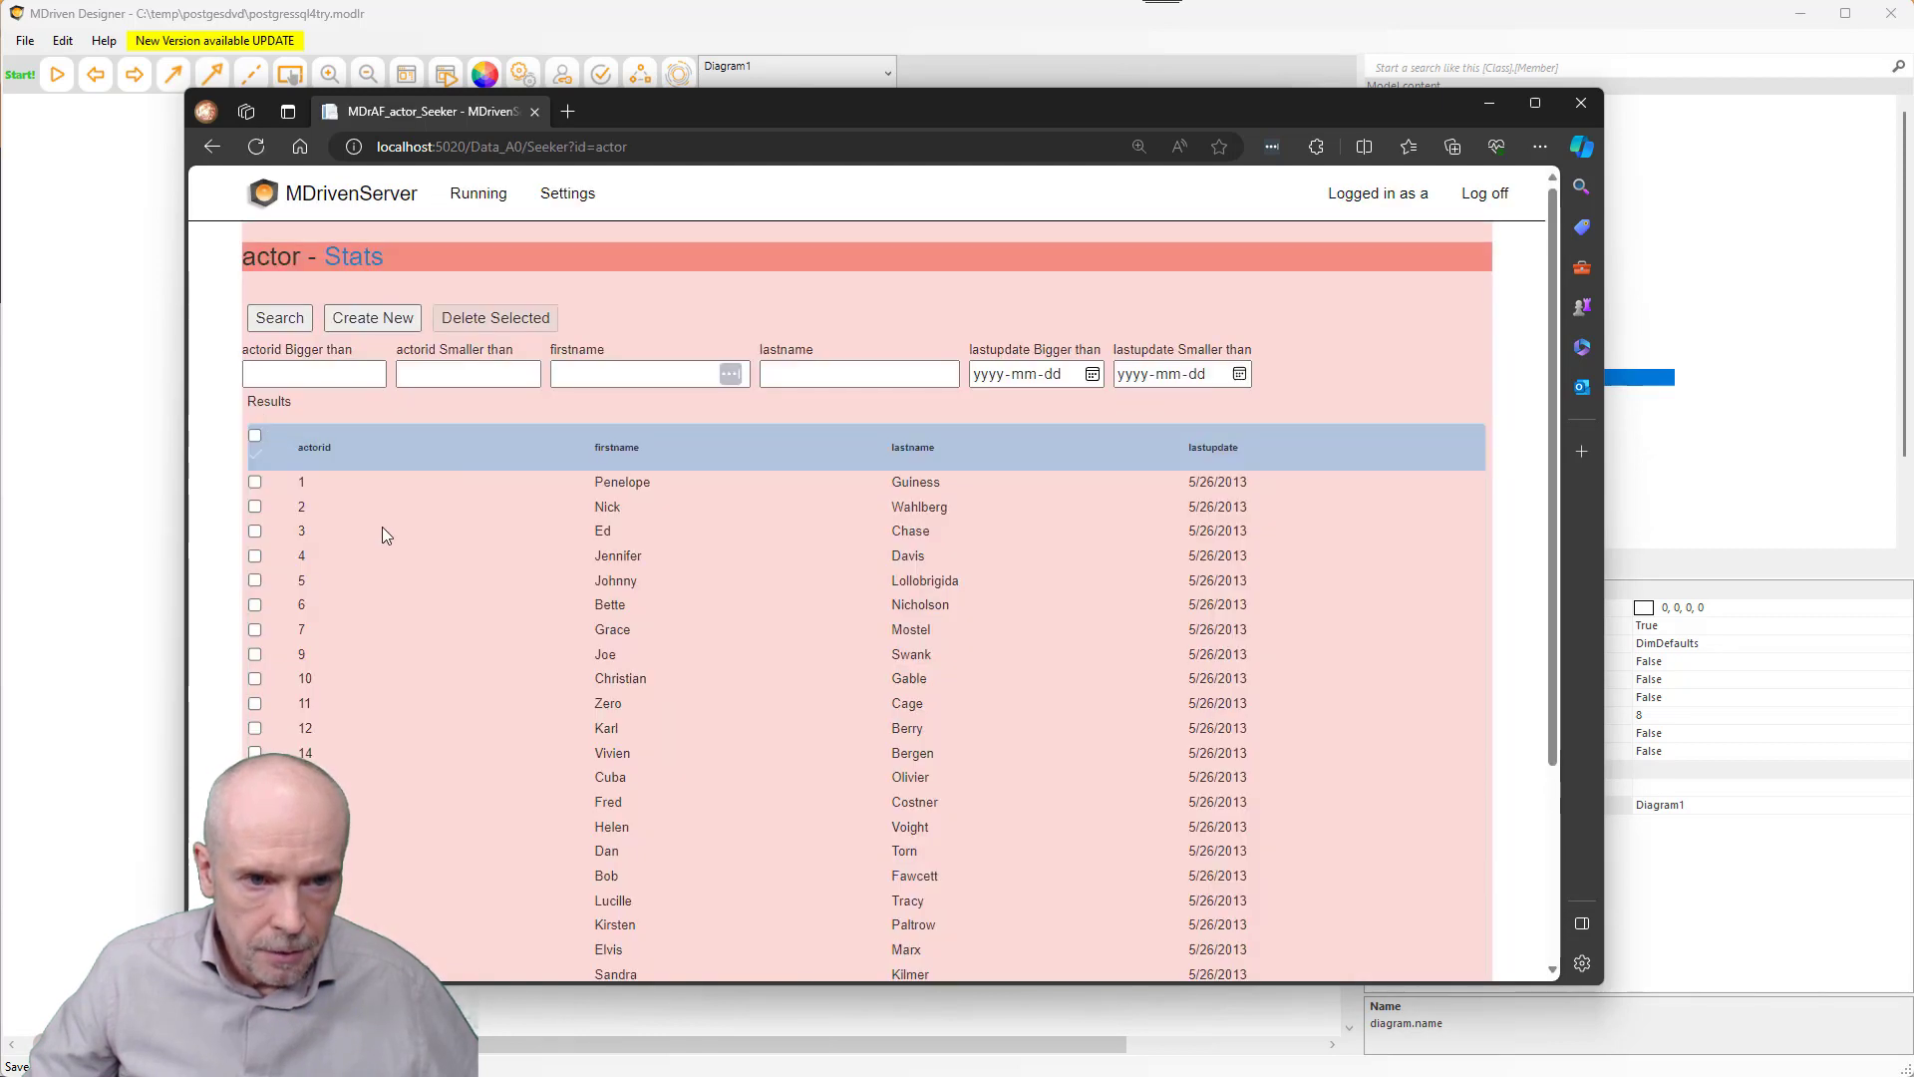
{"action": "double_click", "coordinate": [612, 561]}
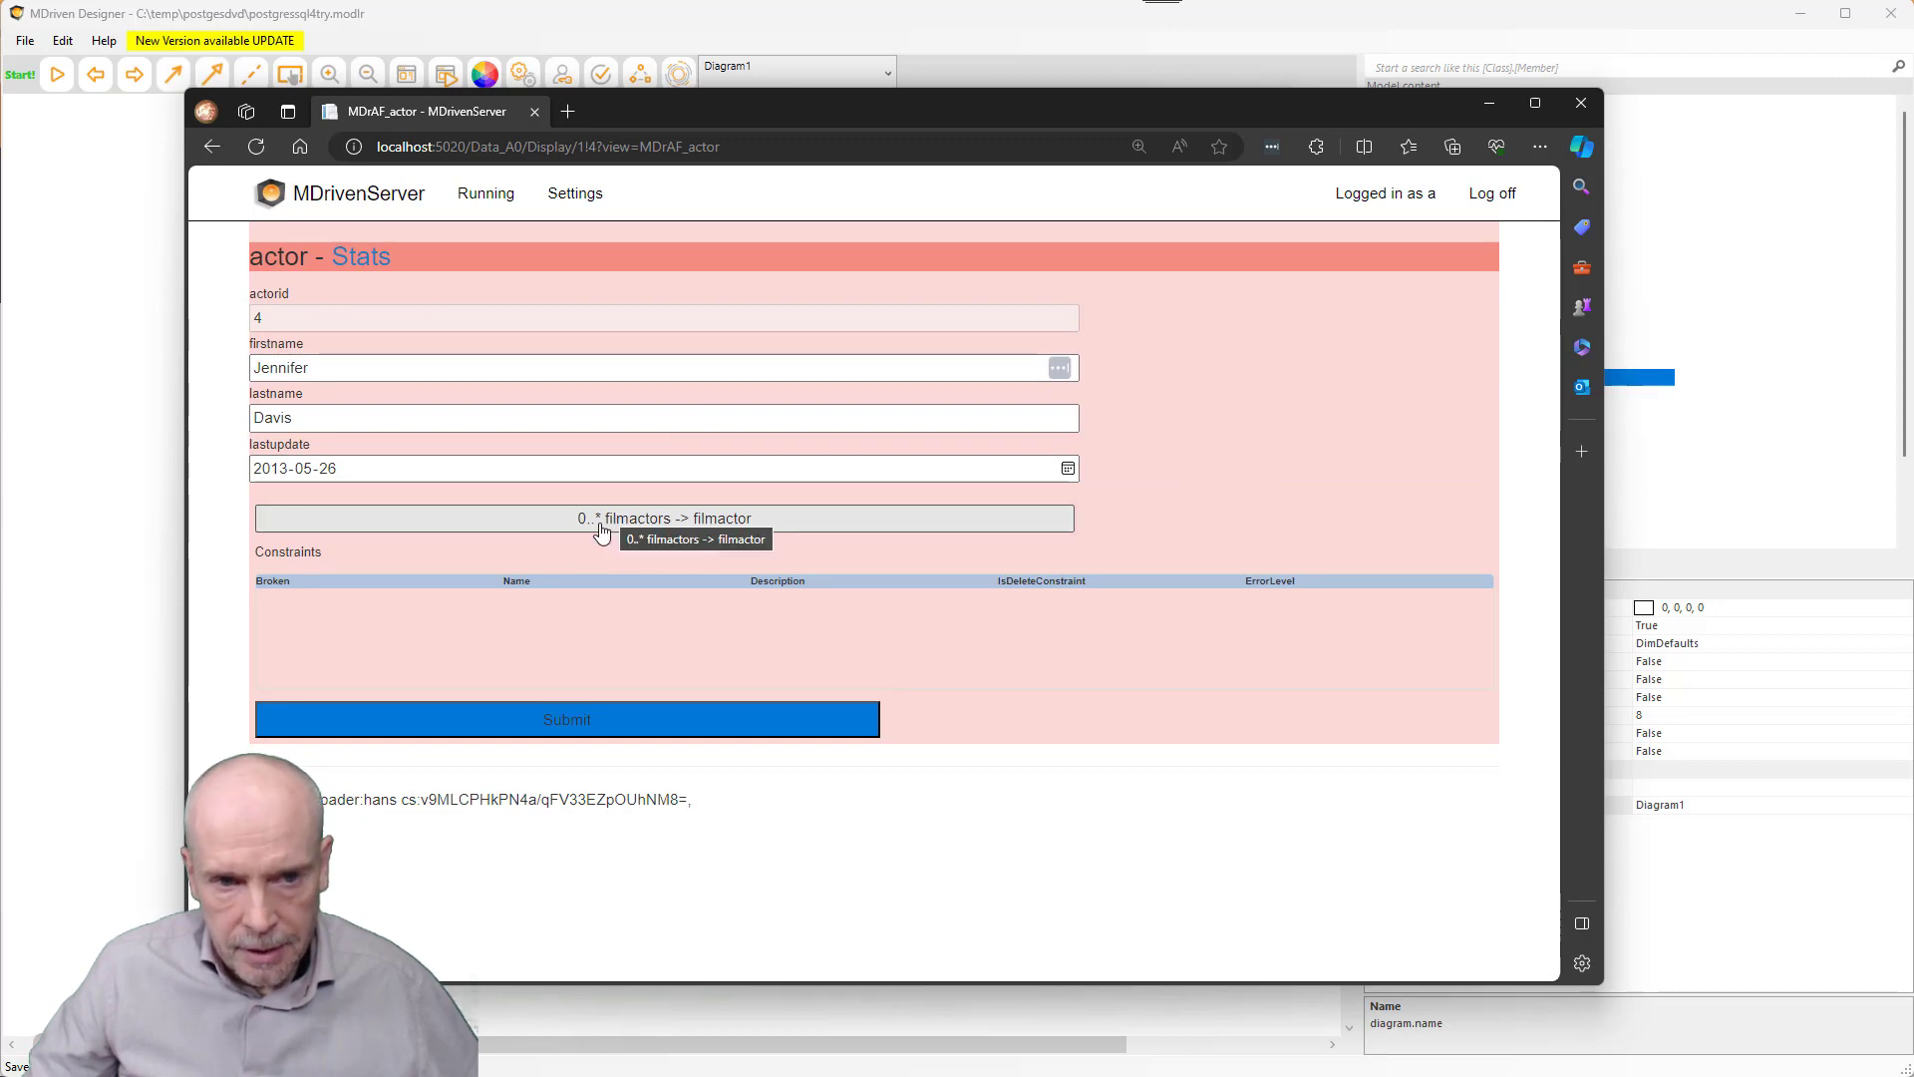
{"action": "left_click", "coordinate": [663, 522]}
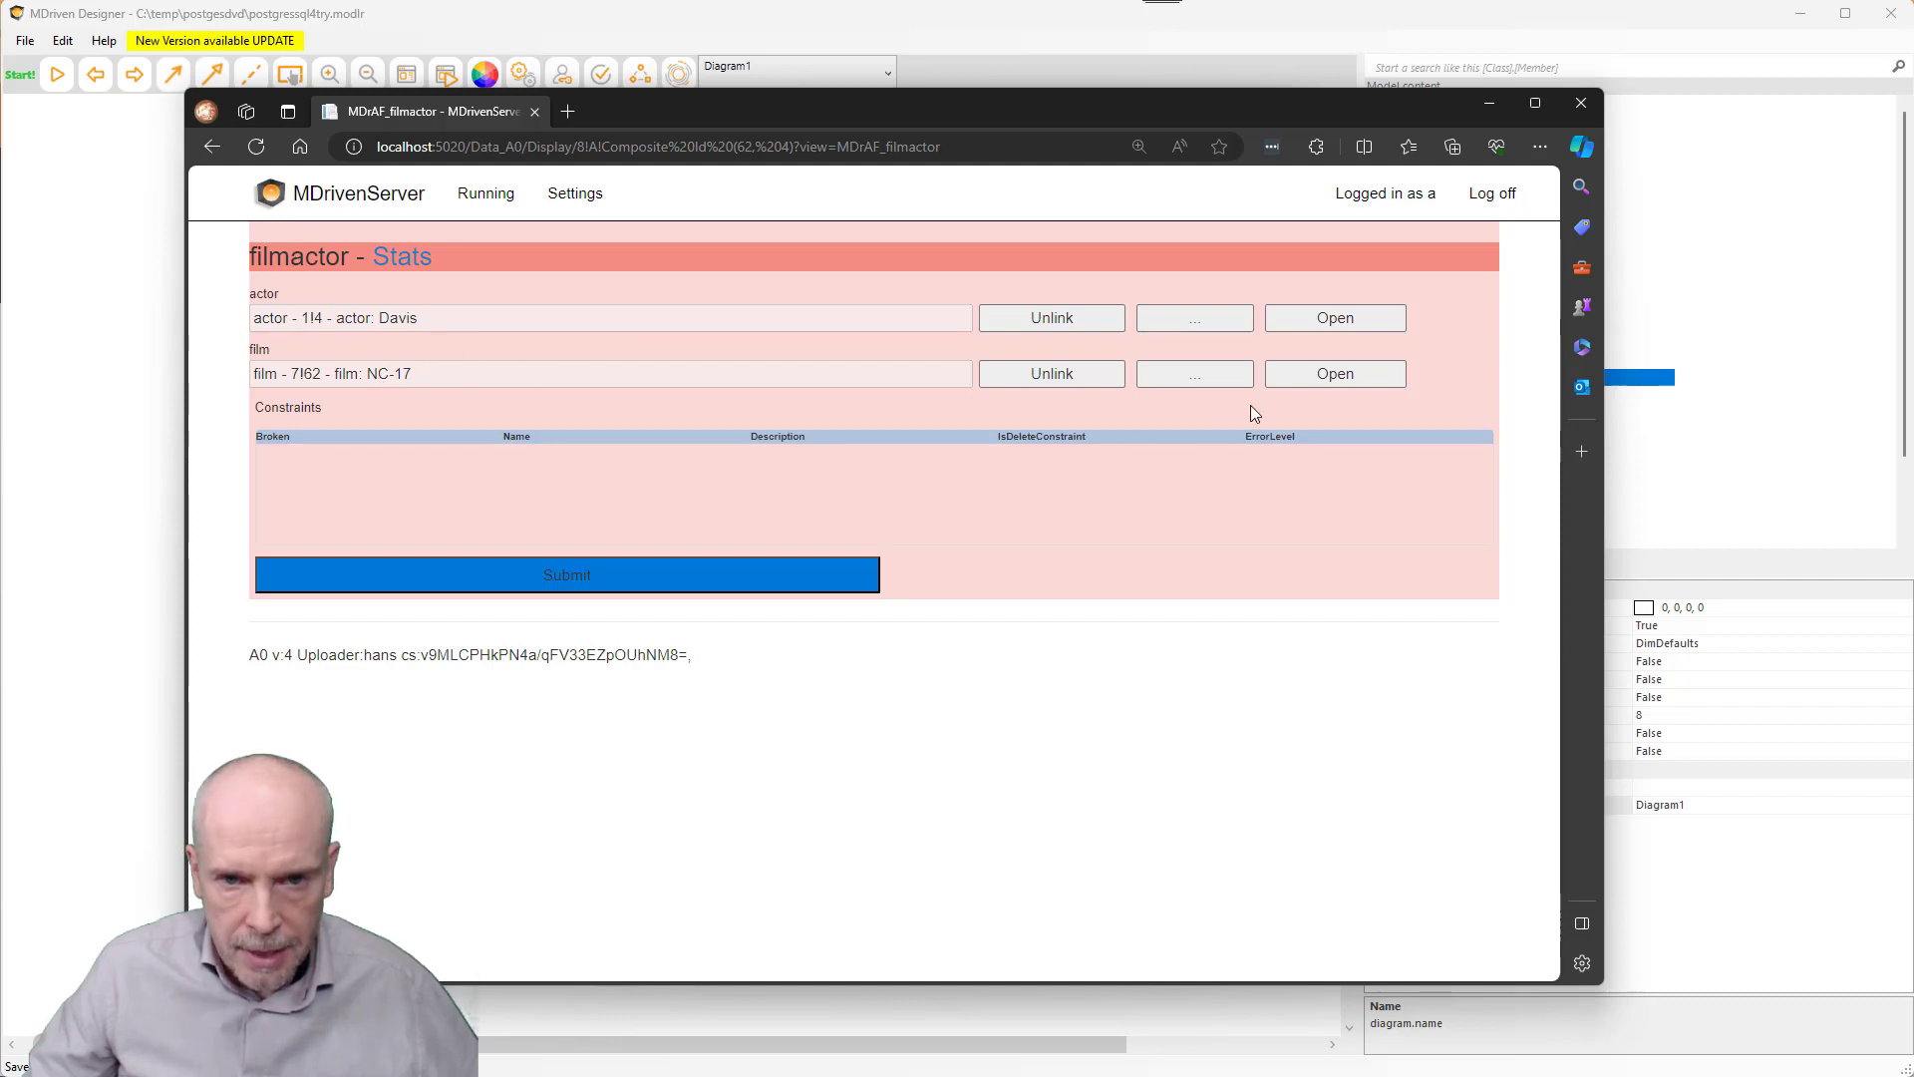
- Open the linked film 62, Bed Highball, and scroll through its fields
{"action": "left_click", "coordinate": [1332, 371]}
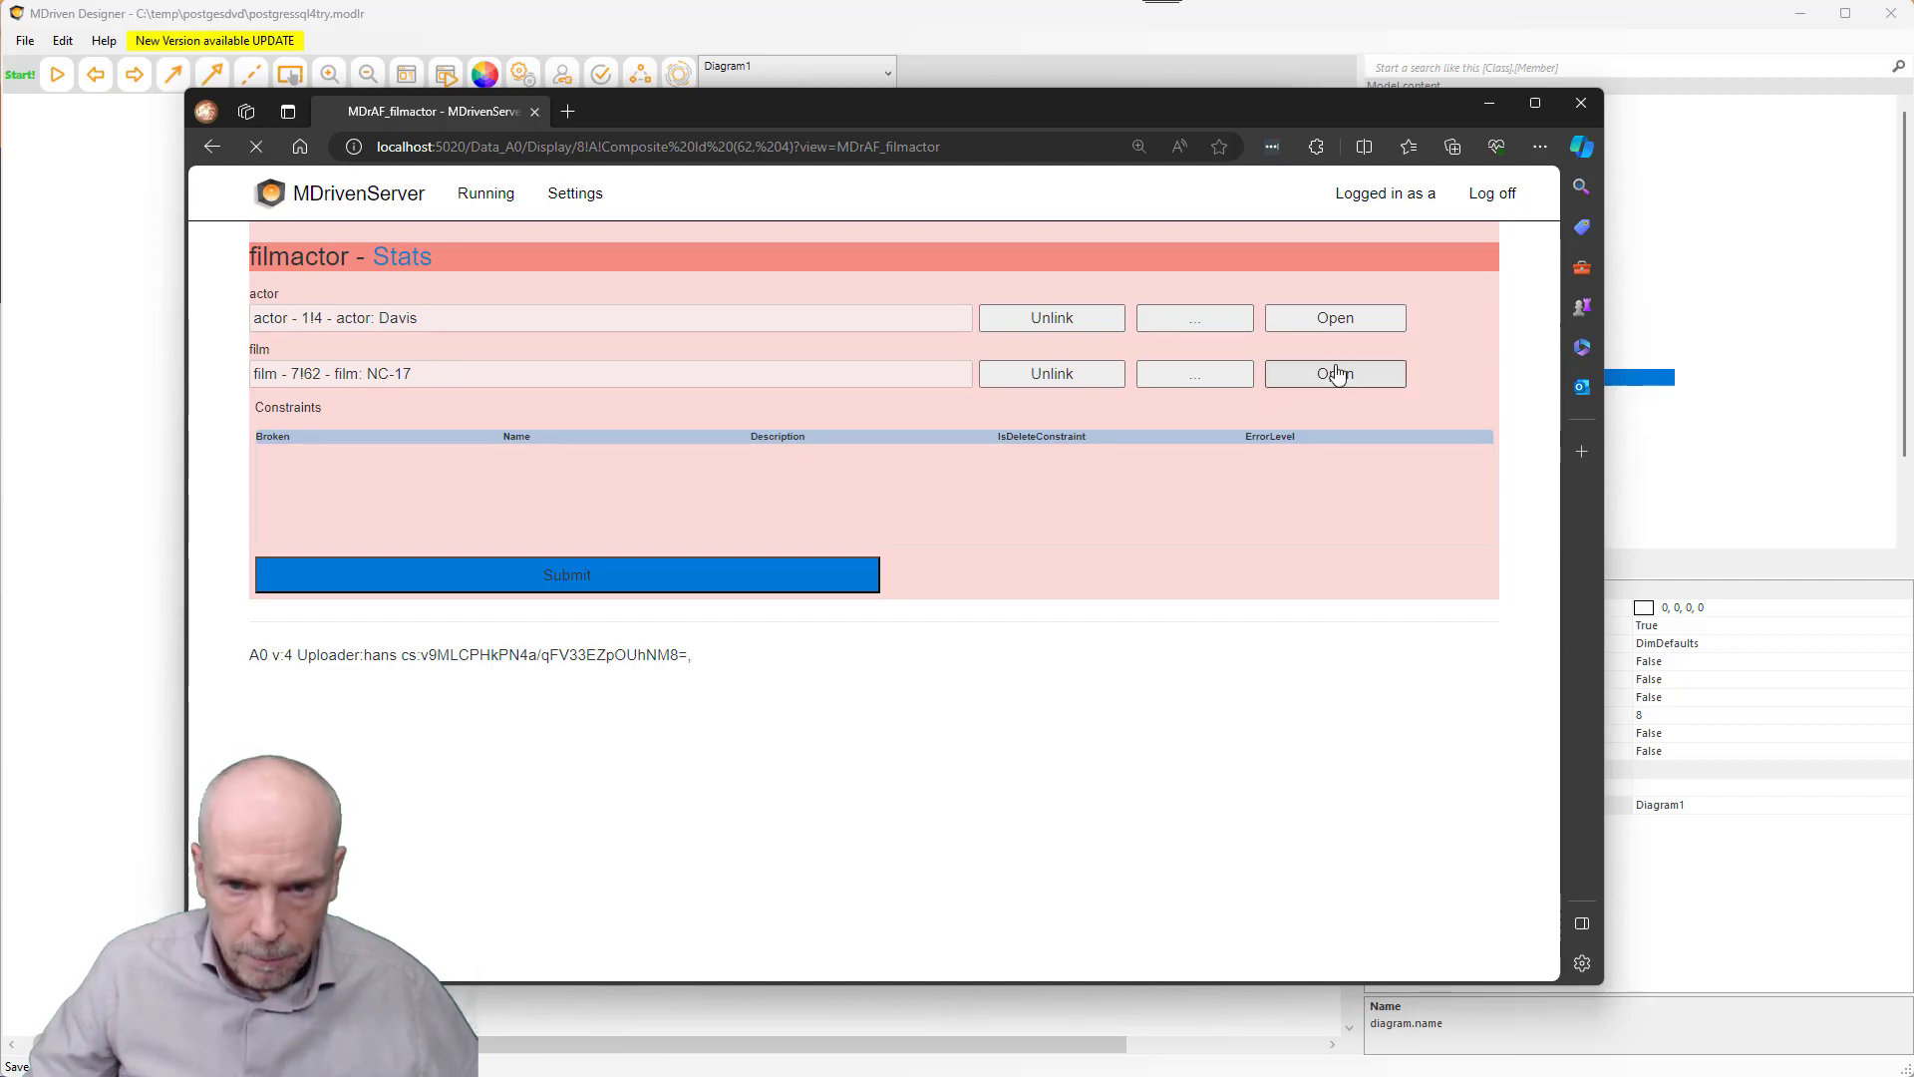
{"action": "scroll", "coordinate": [897, 516], "scroll_direction": "down", "scroll_amount": 1}
{"action": "scroll", "coordinate": [897, 520], "scroll_direction": "up", "scroll_amount": 1}
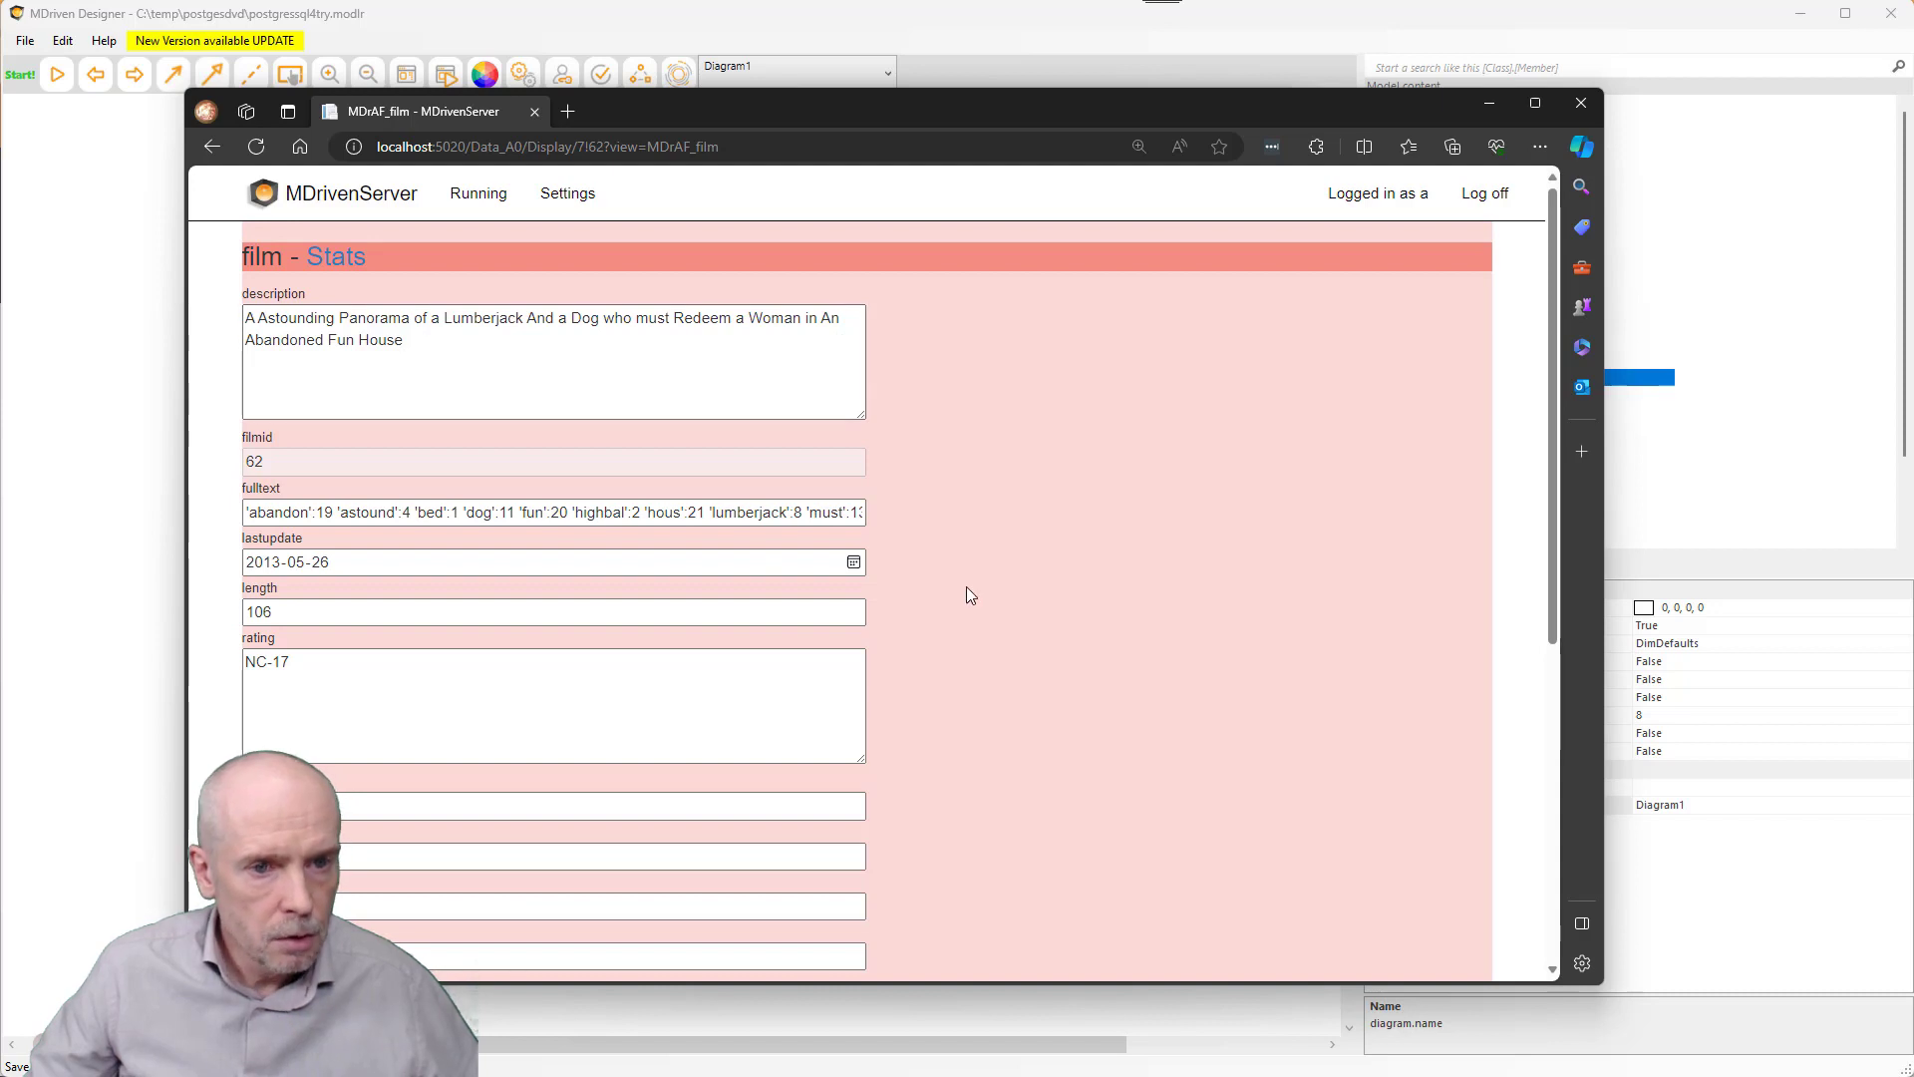
{"action": "scroll", "coordinate": [973, 574], "scroll_direction": "down", "scroll_amount": 6}
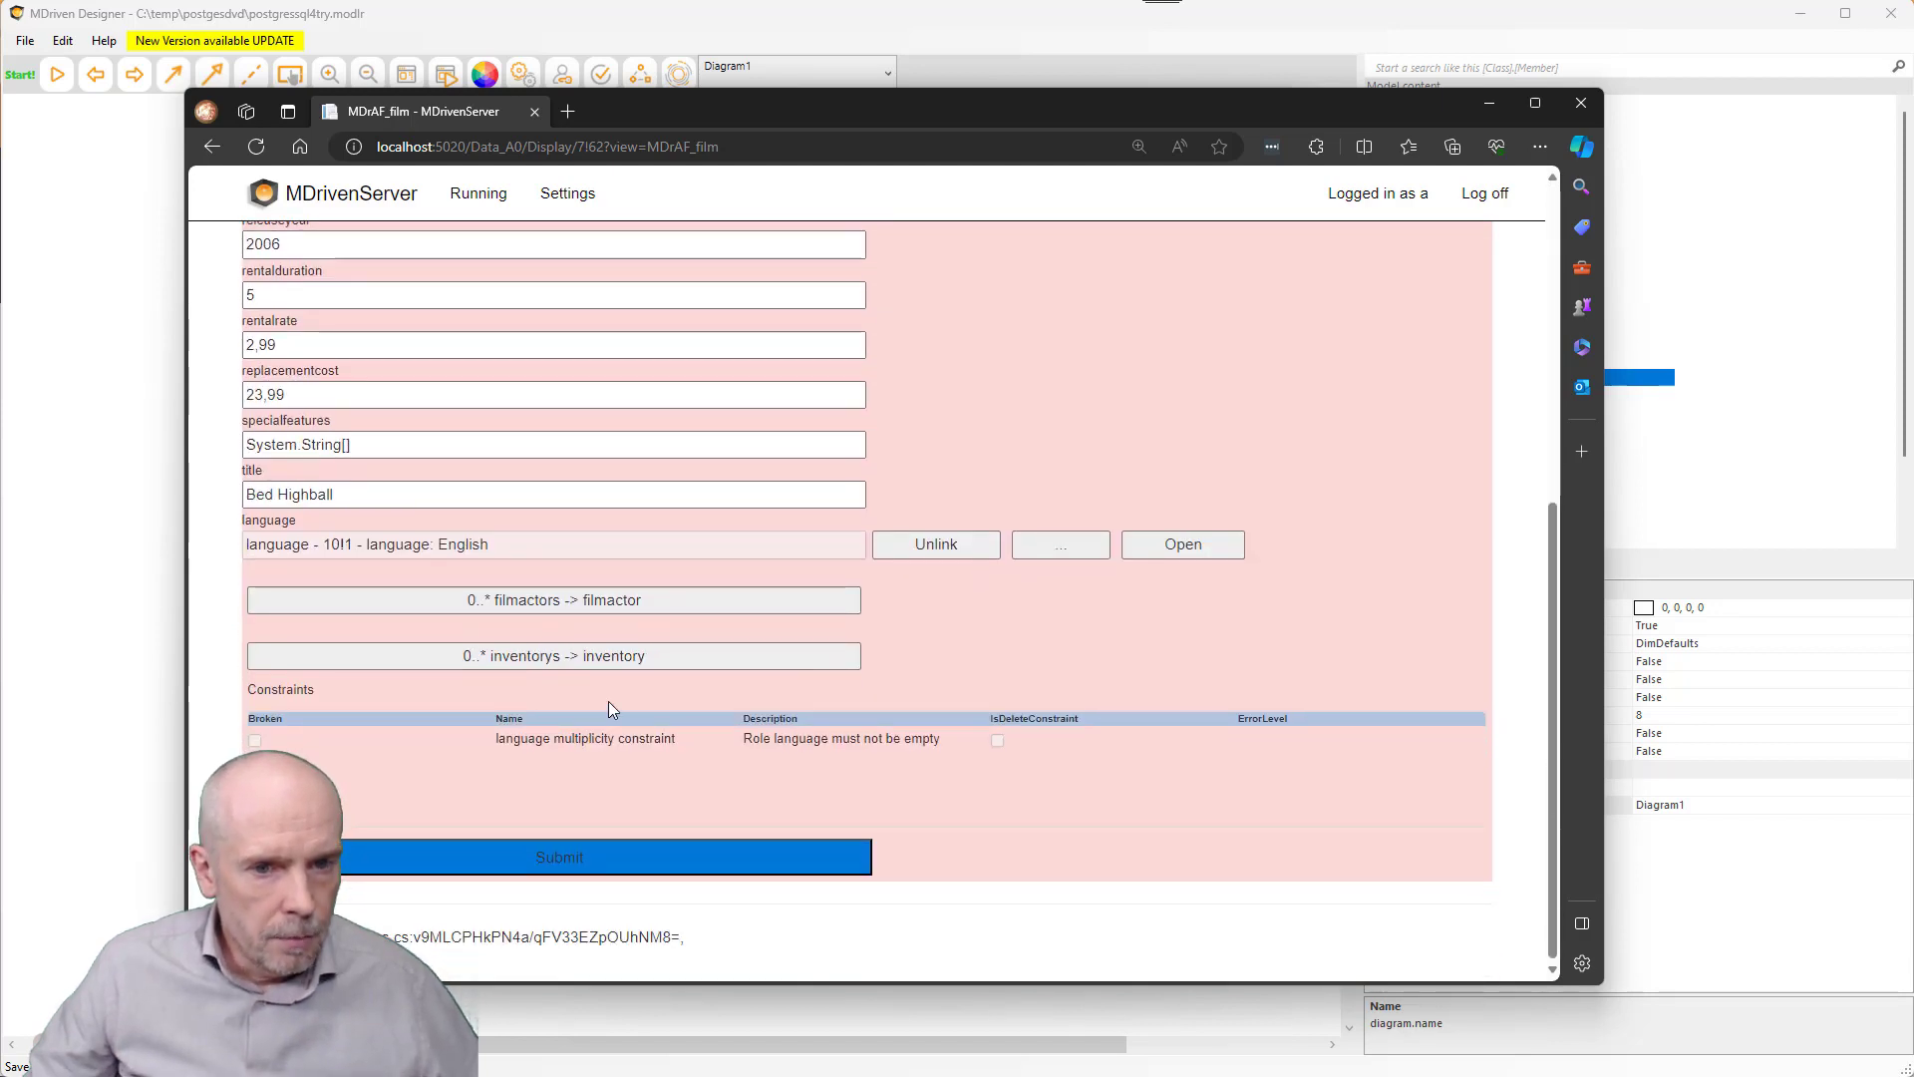
{"action": "scroll", "coordinate": [690, 648], "scroll_direction": "up", "scroll_amount": 6}
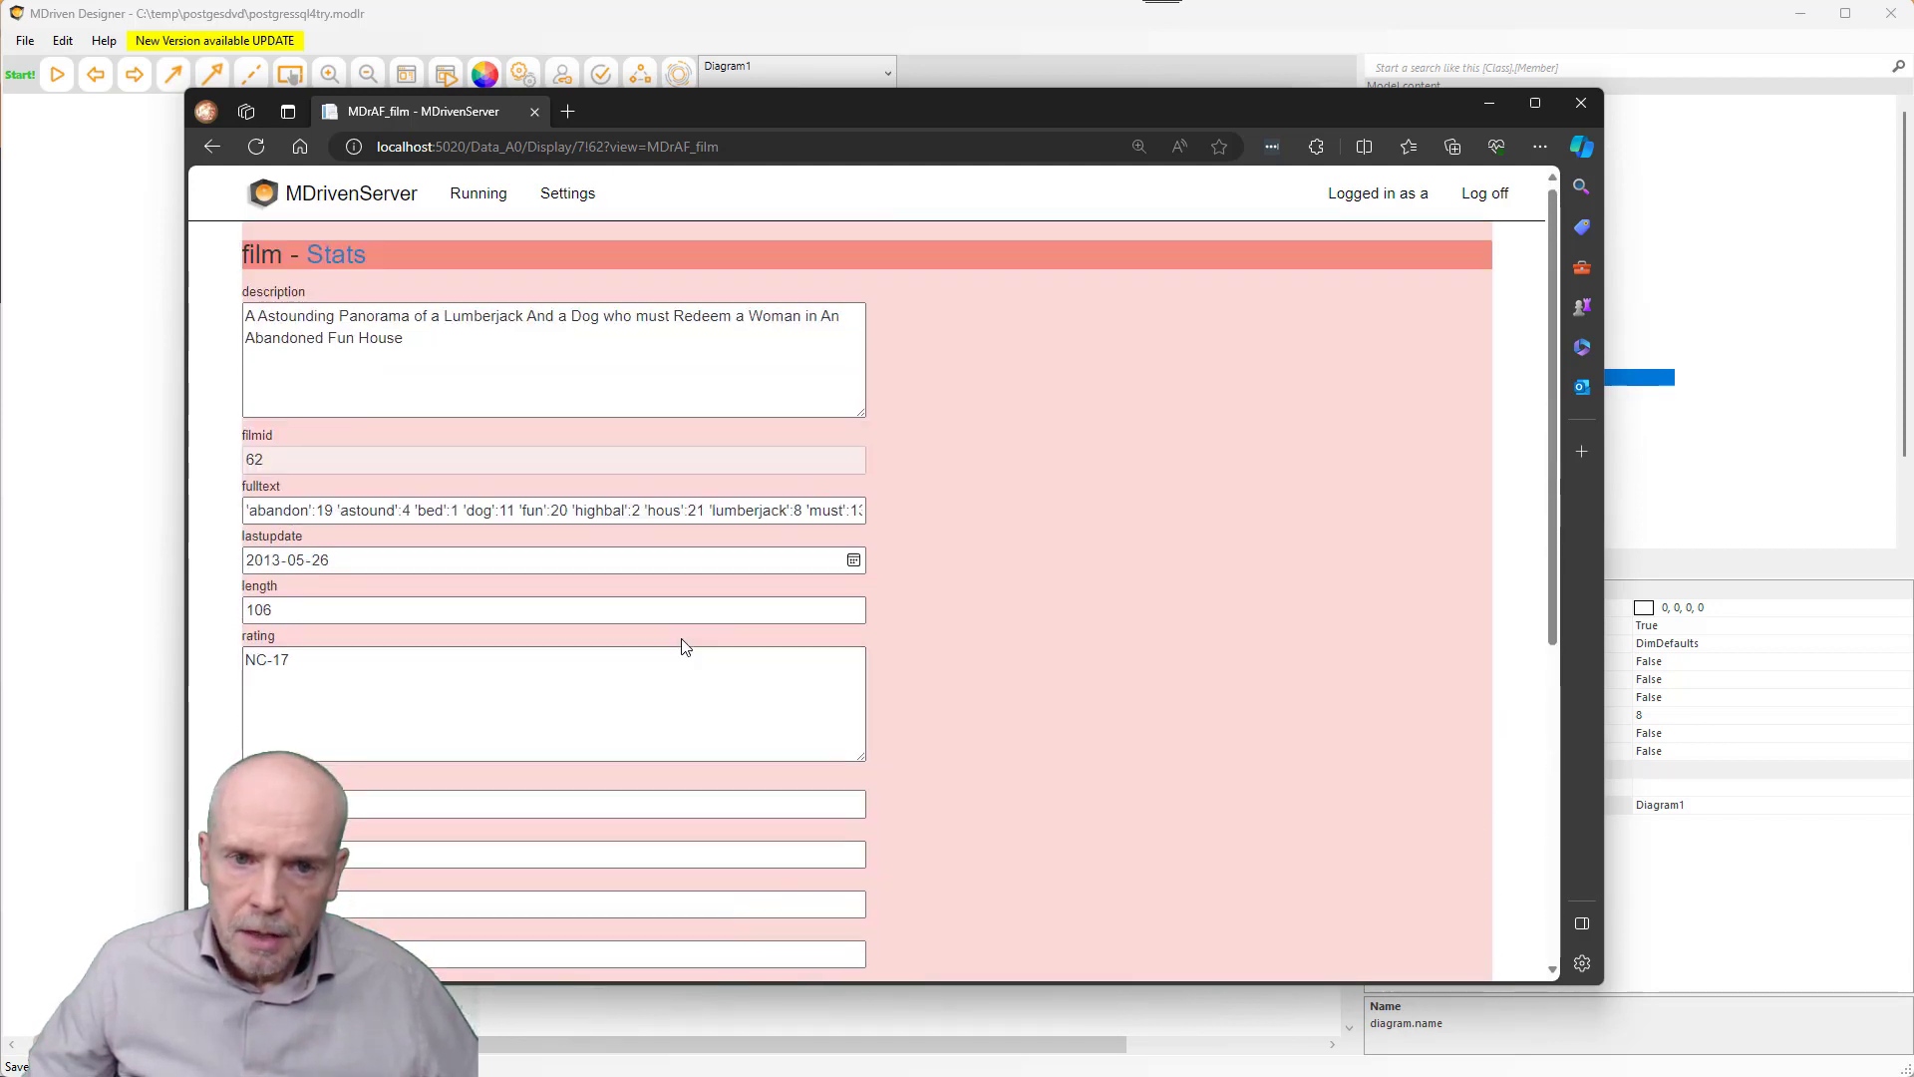
{"action": "key", "text": "alt+Tab"}
{"action": "key", "text": "alt+Tab"}
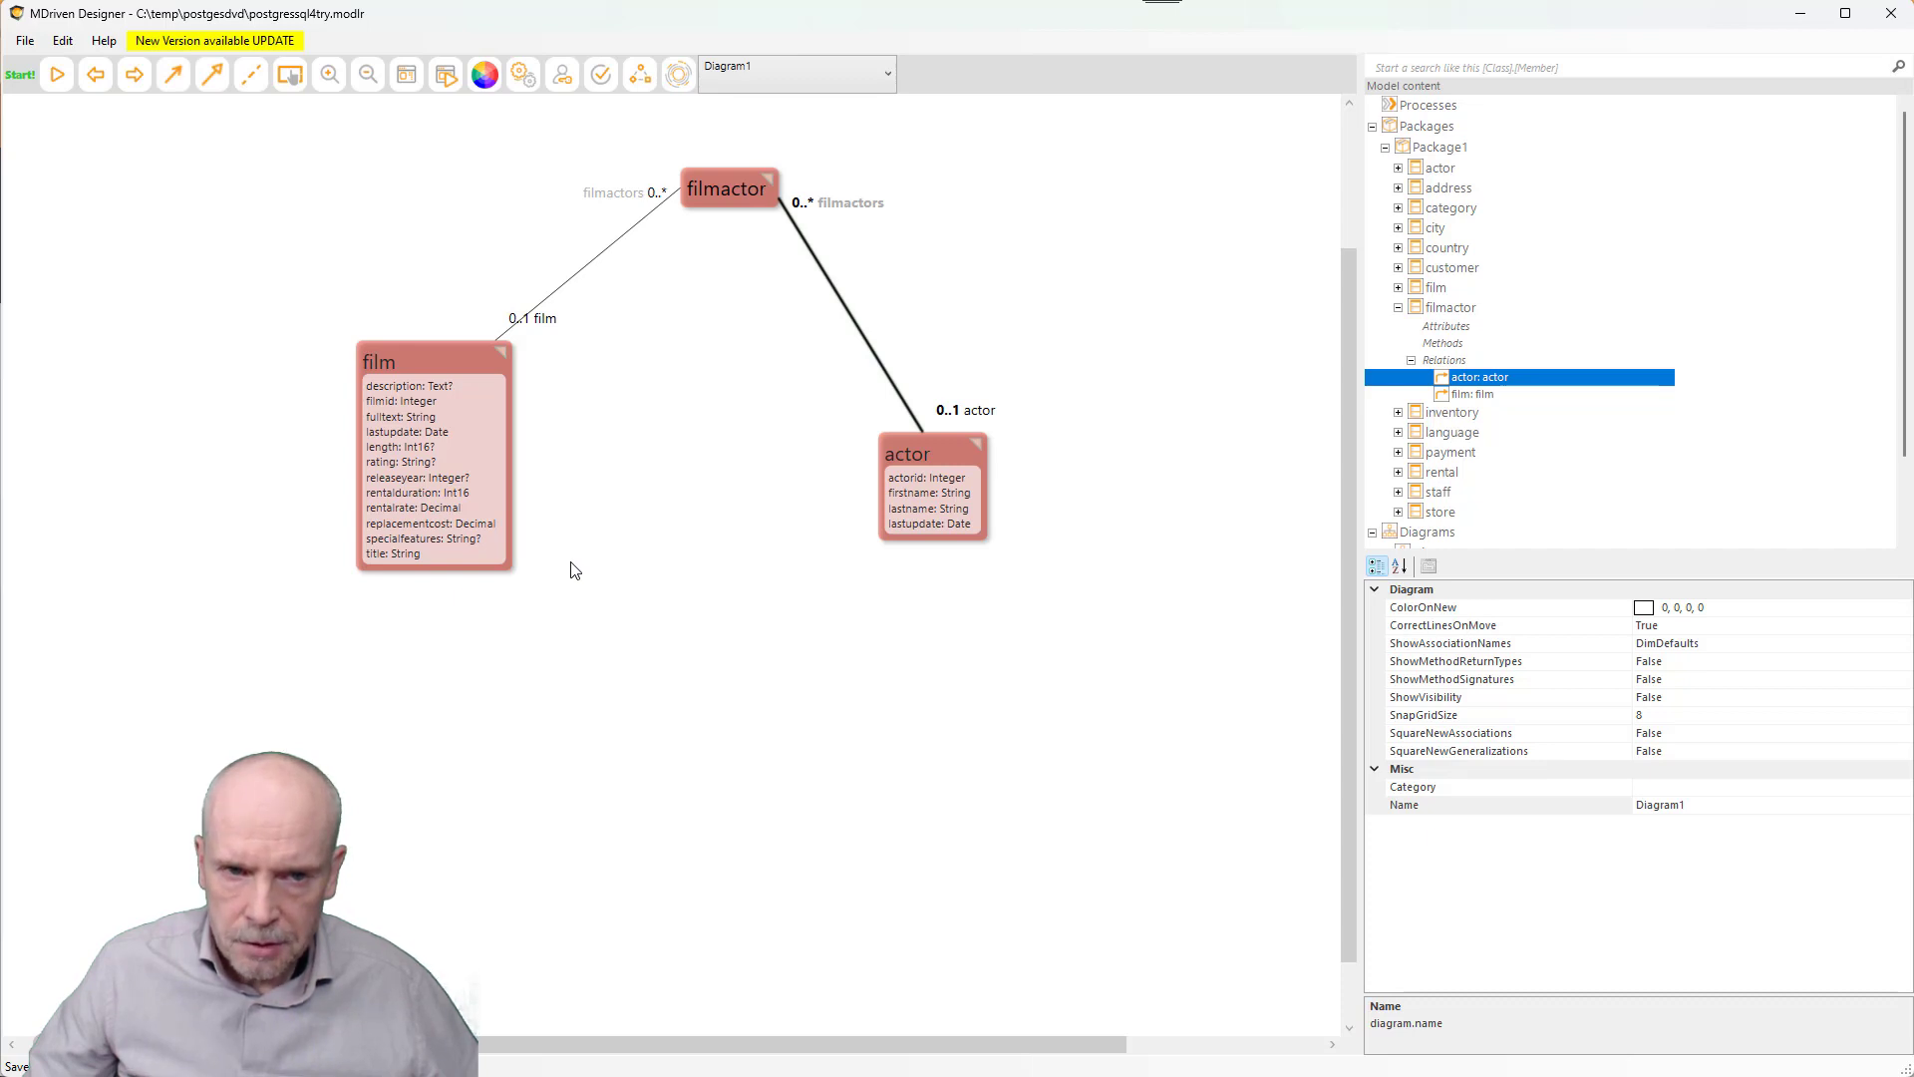
- Add Class1 below film with three attributes and associate it with film
{"action": "left_click", "coordinate": [740, 185]}
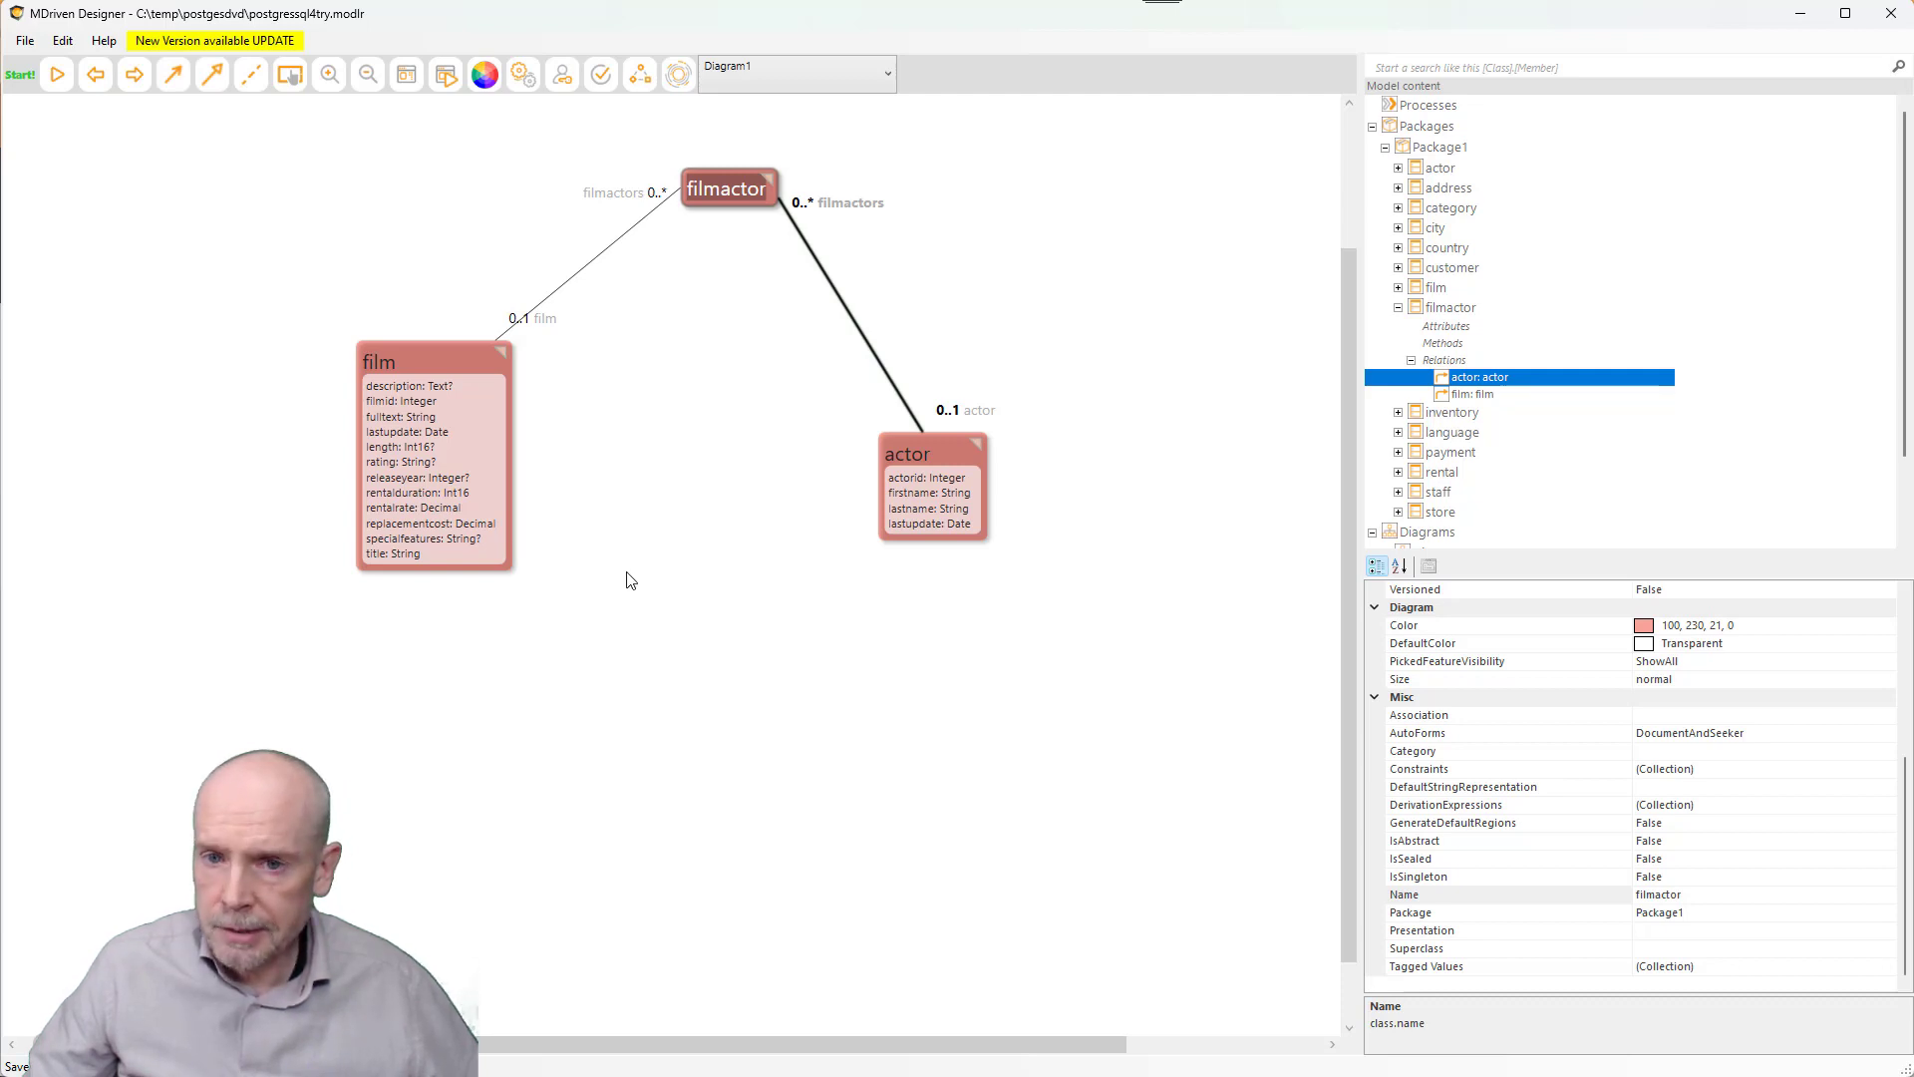
{"action": "right_click", "coordinate": [573, 570]}
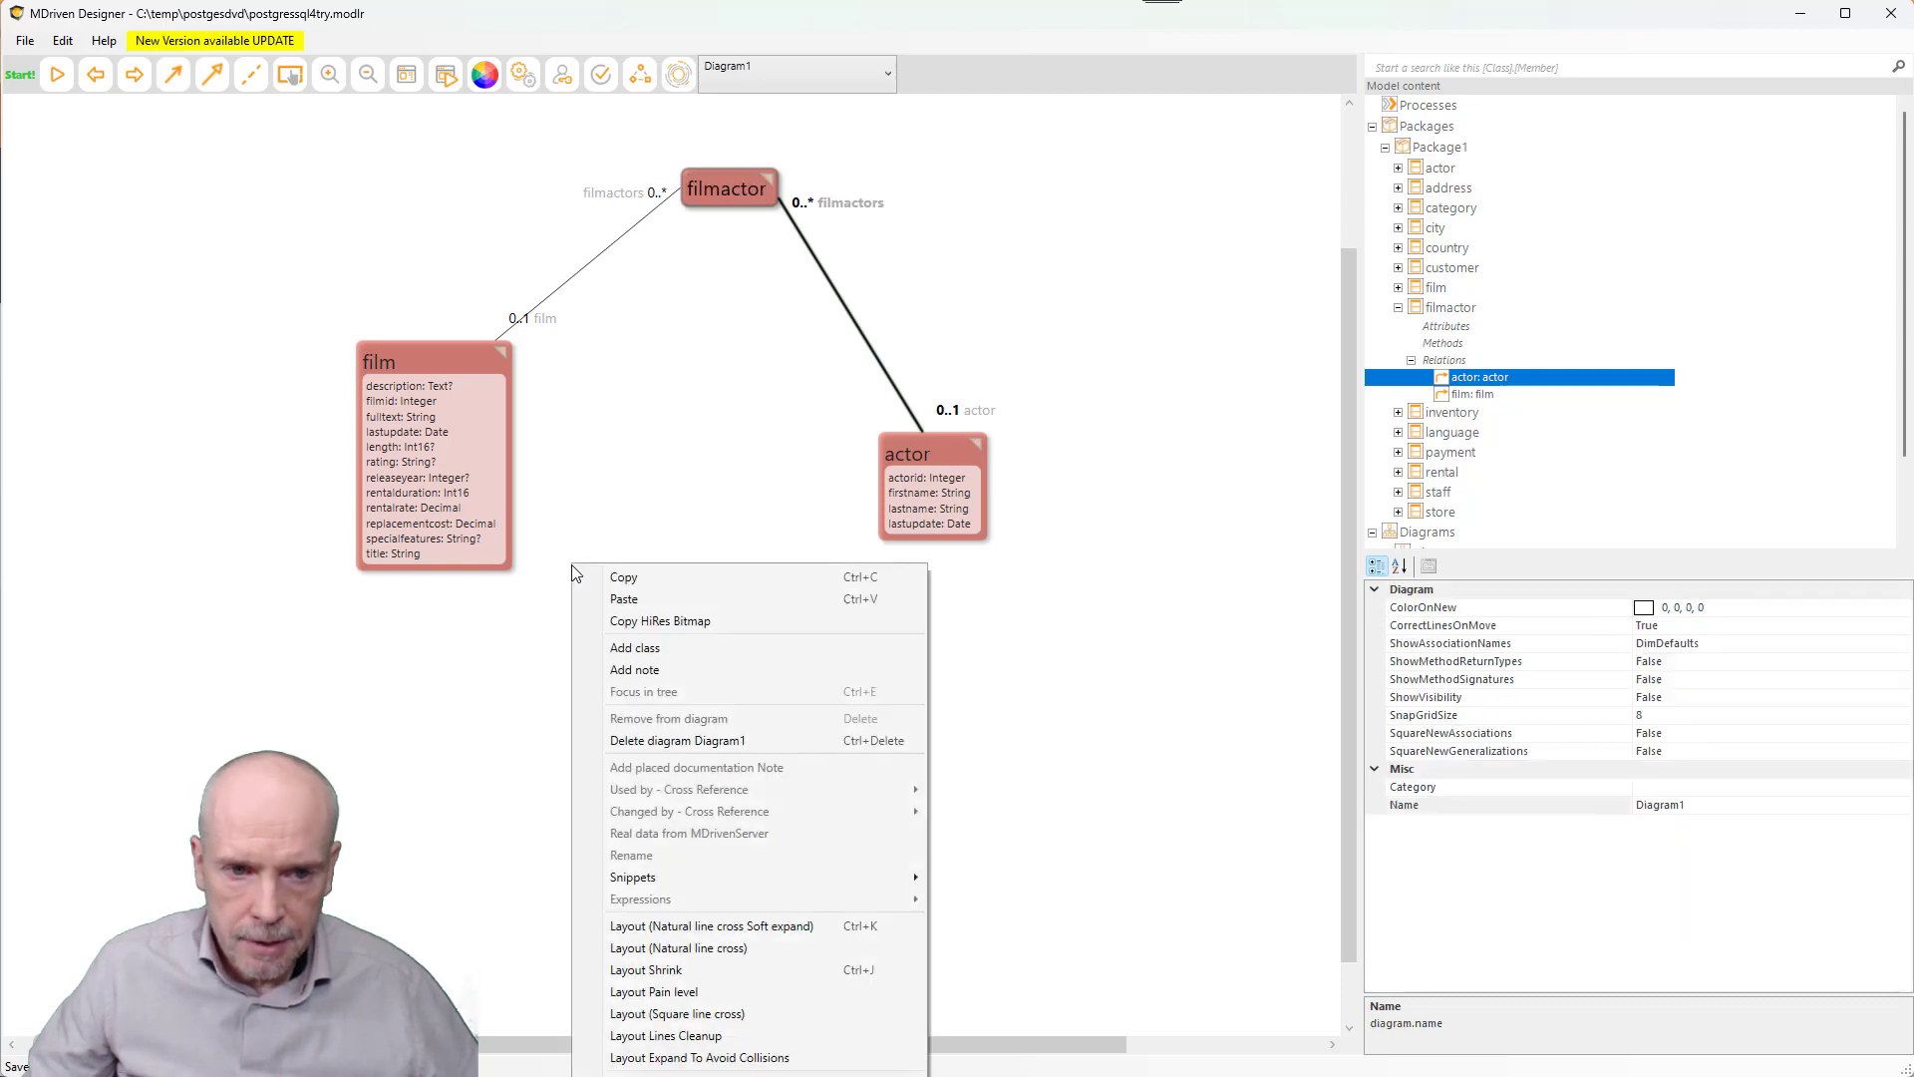
{"action": "left_click", "coordinate": [674, 649]}
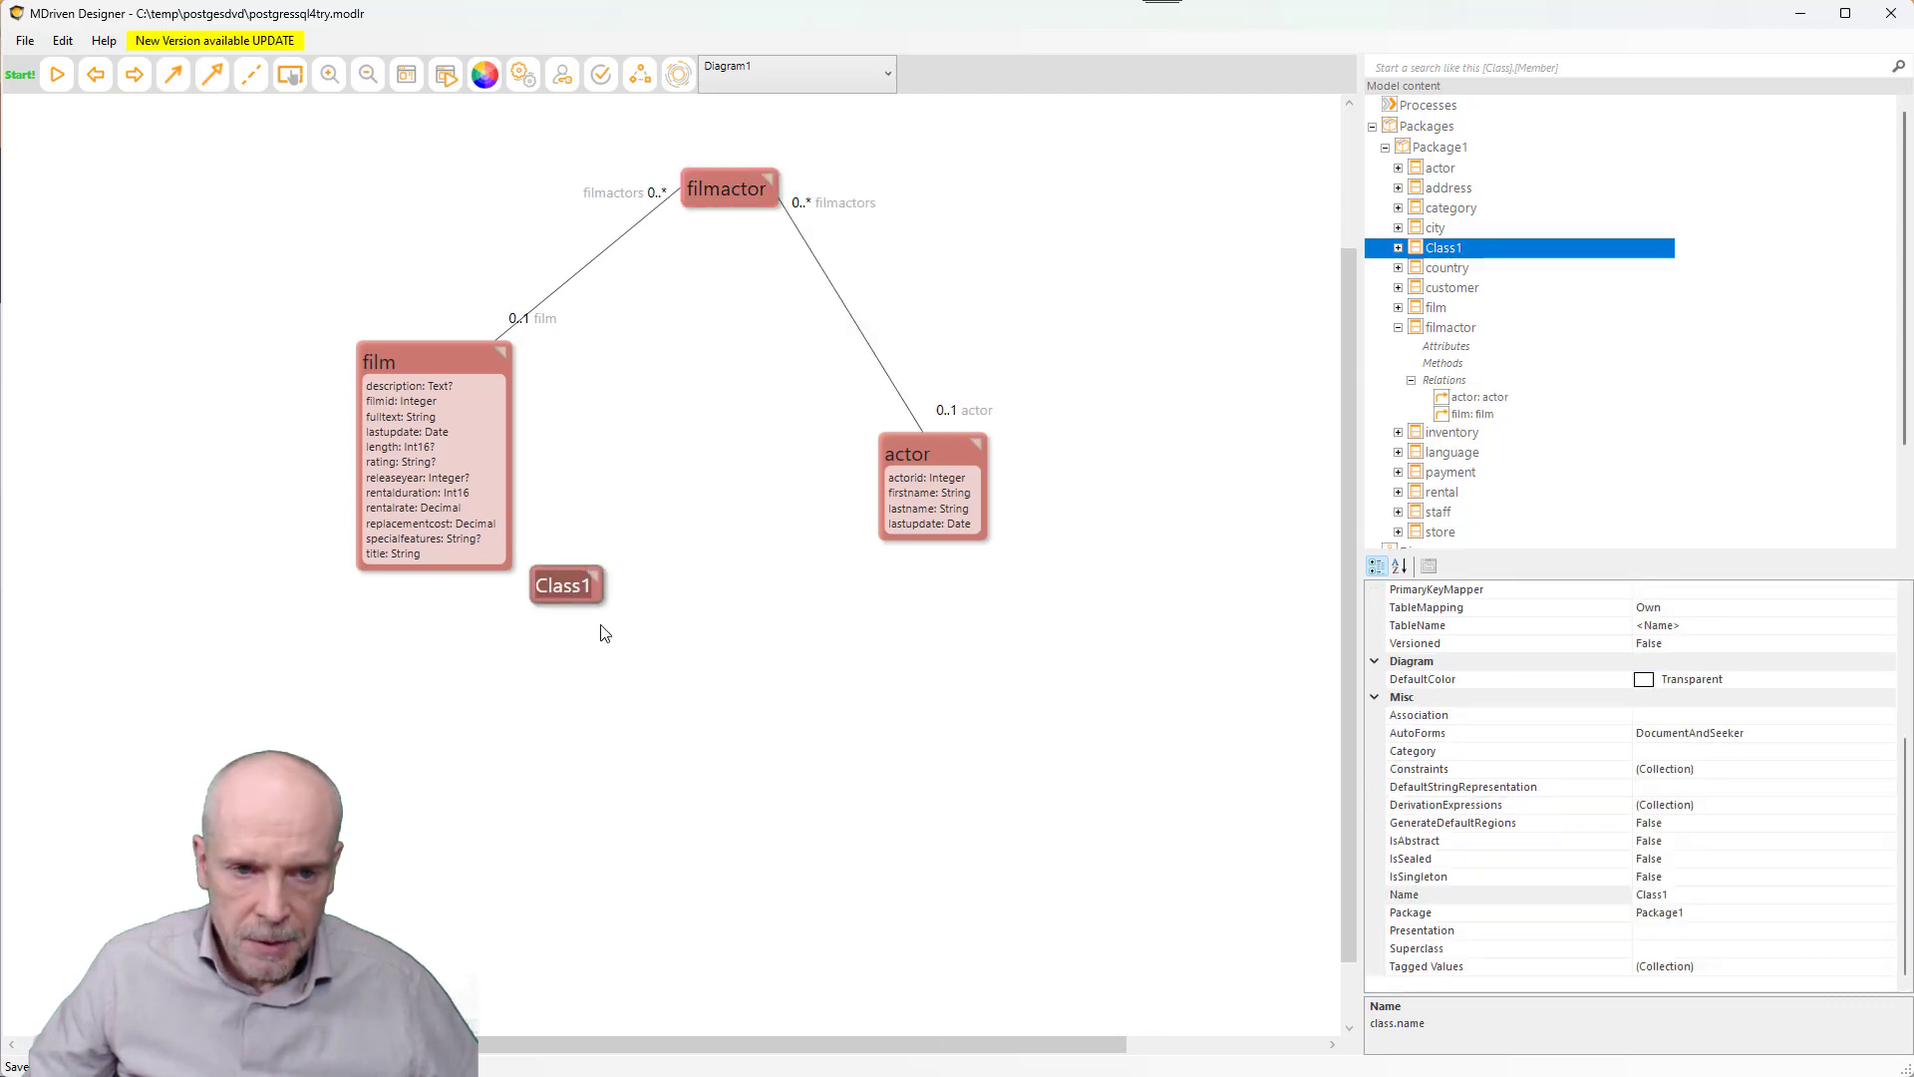
{"action": "left_click_drag", "start_coordinate": [601, 597], "coordinate": [485, 552]}
{"action": "key", "text": "Insert"}
{"action": "key", "text": "Insert"}
{"action": "key", "text": "Insert"}
{"action": "left_click", "coordinate": [171, 75]}
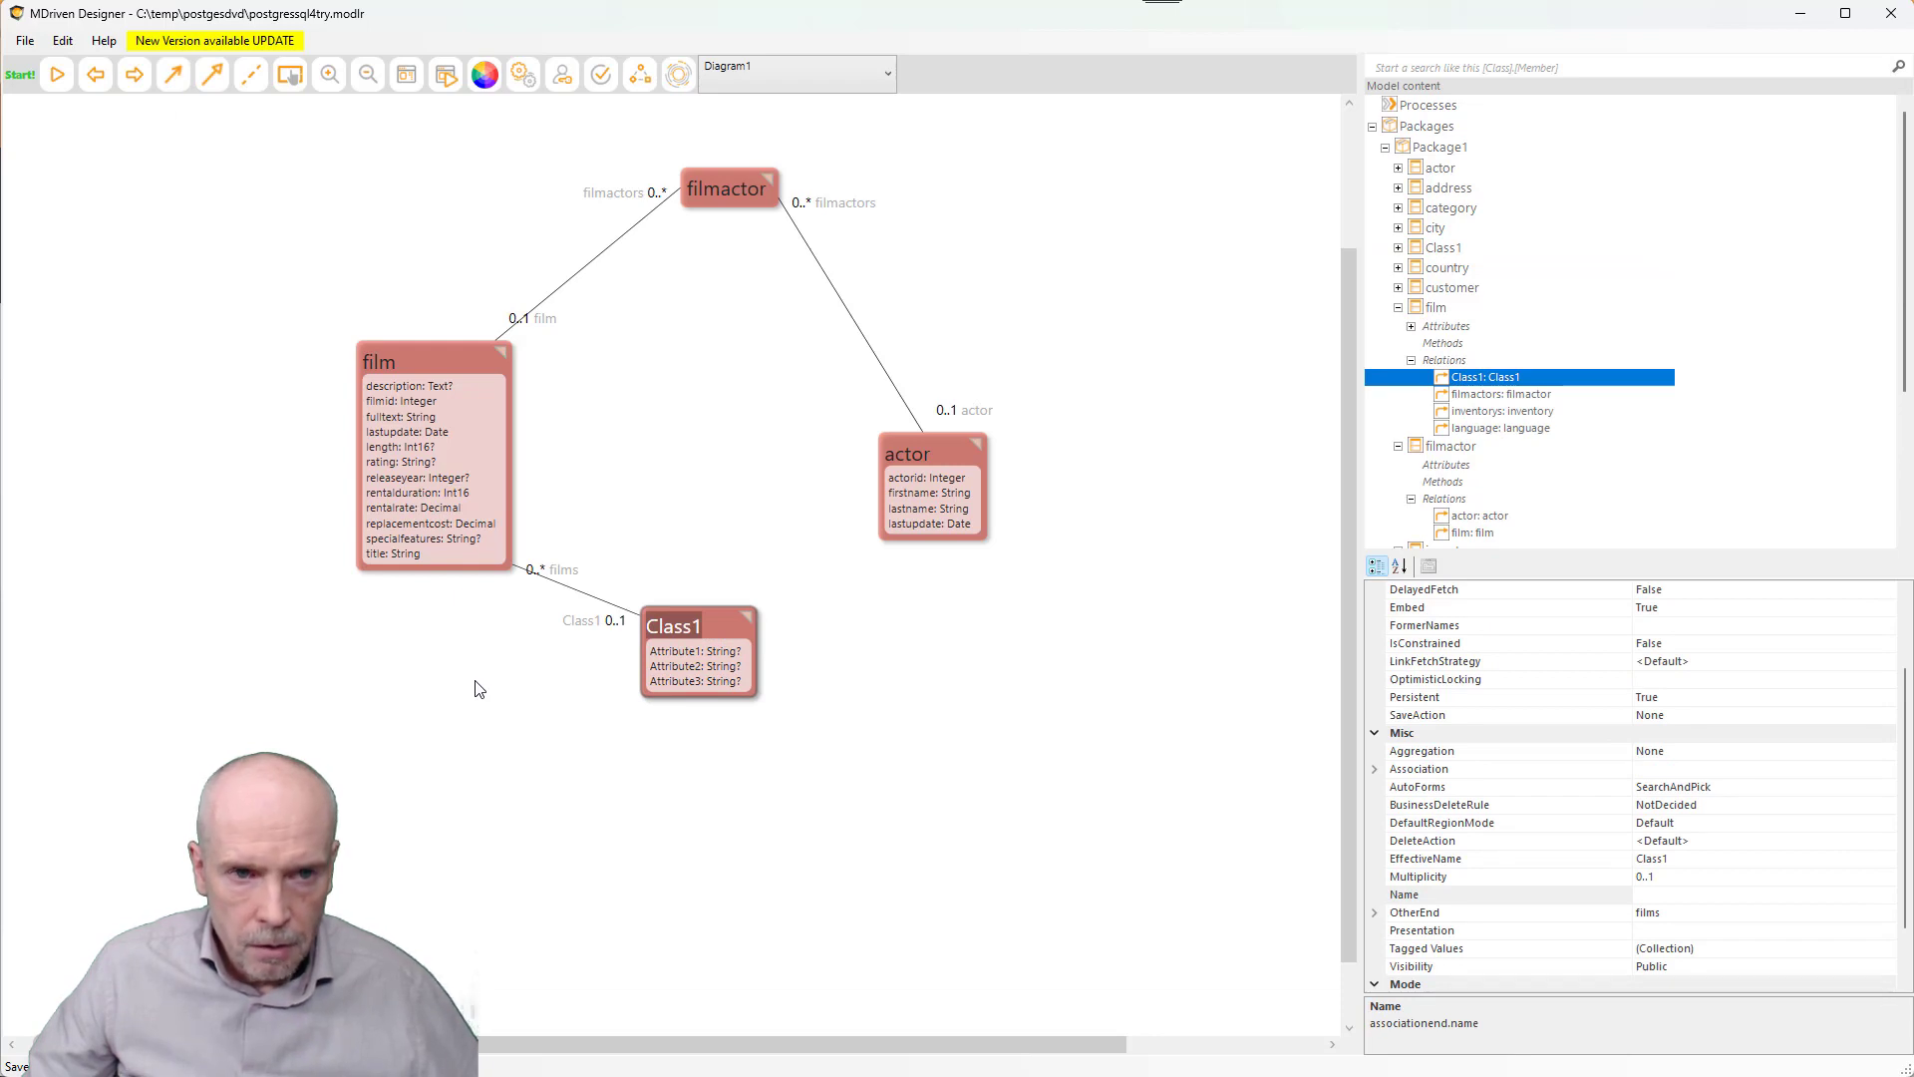
- Upload the model as version 5 and check the log showing table Class1 created
{"action": "left_click", "coordinate": [678, 73]}
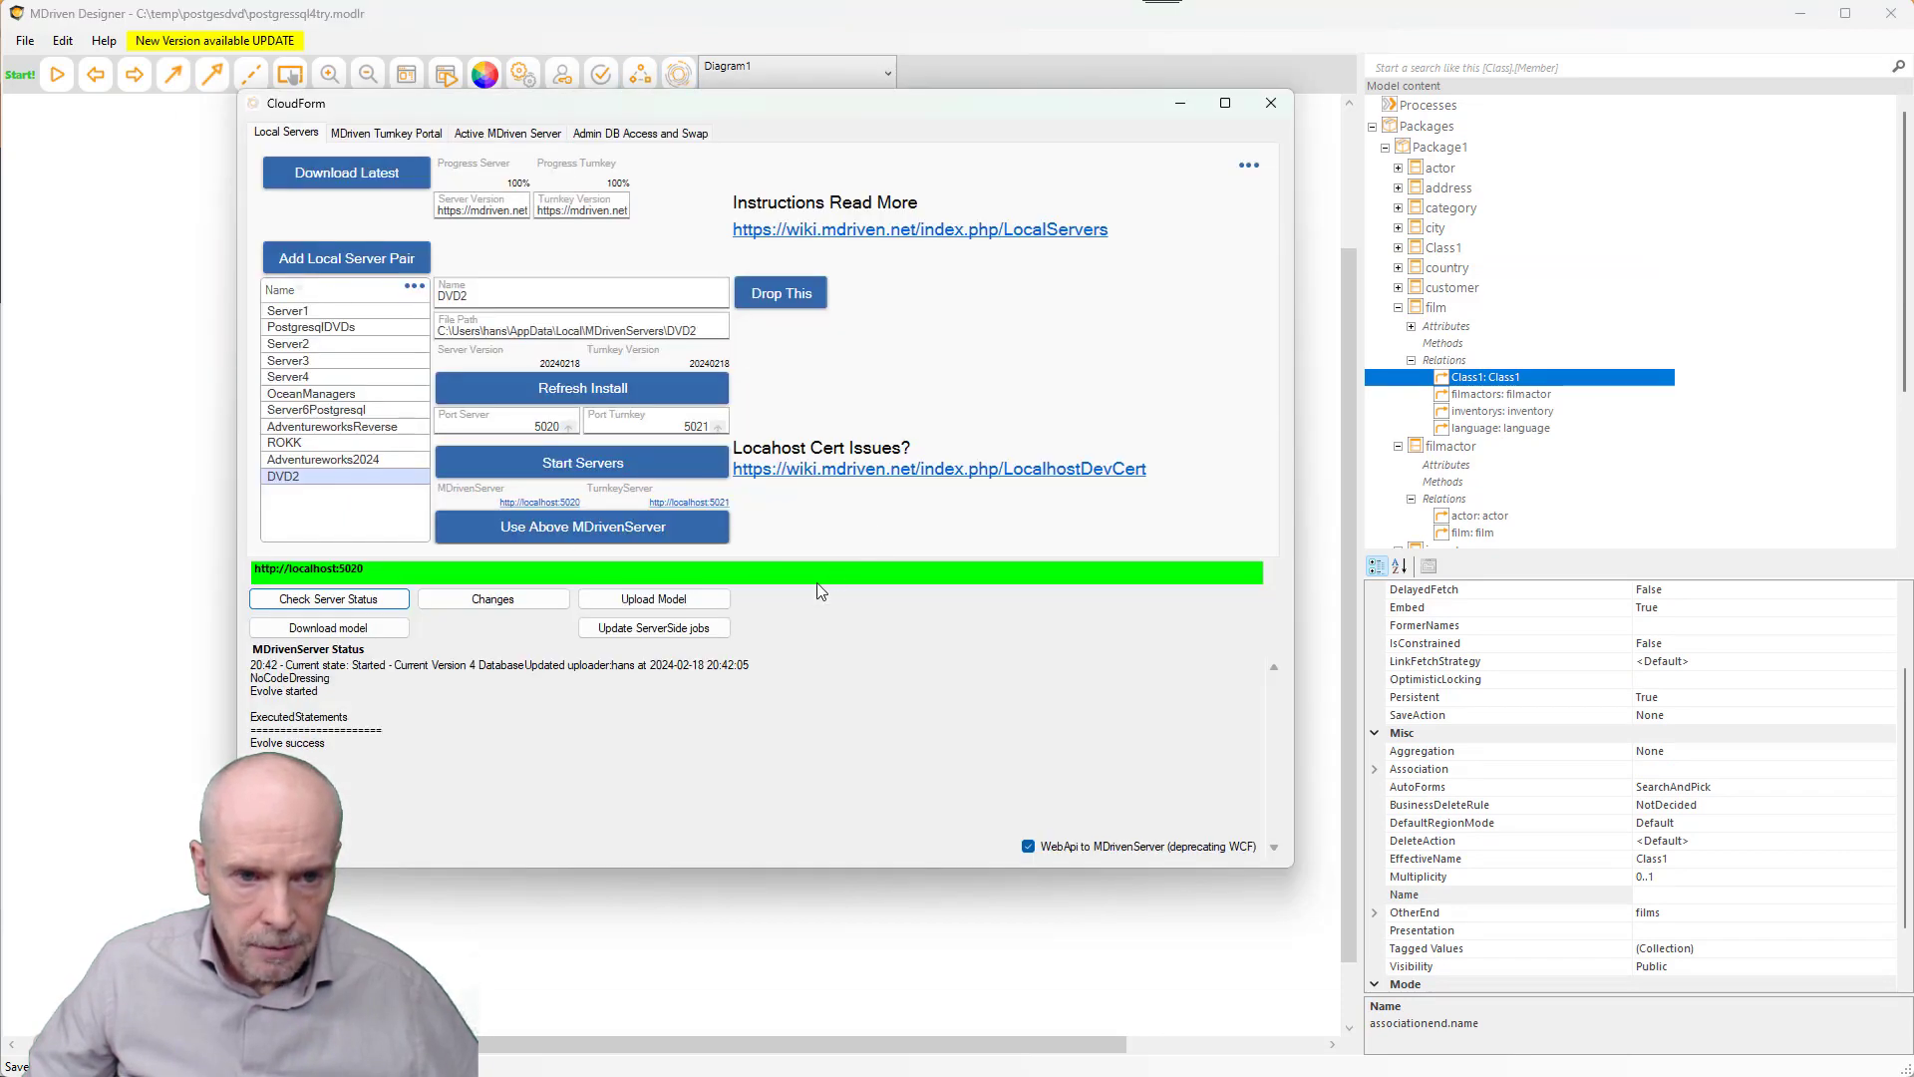
{"action": "left_click", "coordinate": [699, 604]}
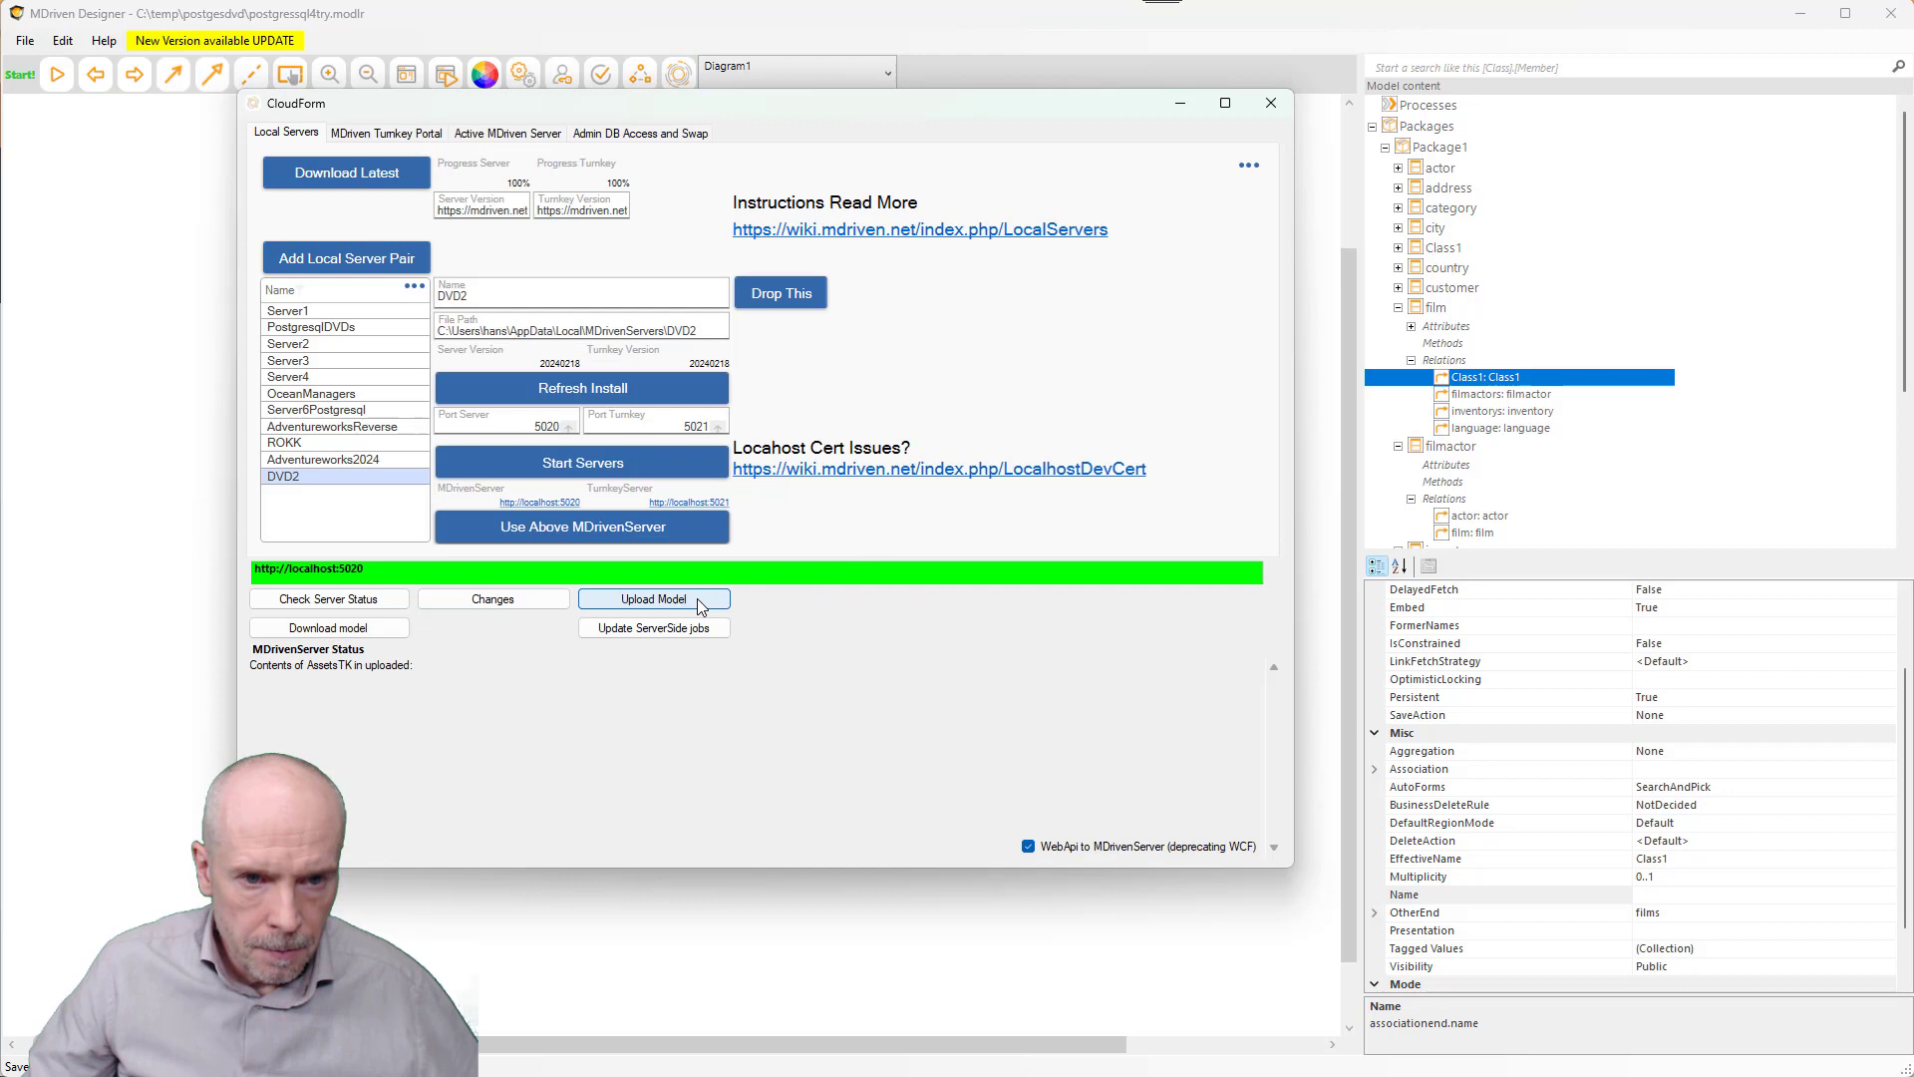
{"action": "left_click", "coordinate": [358, 603]}
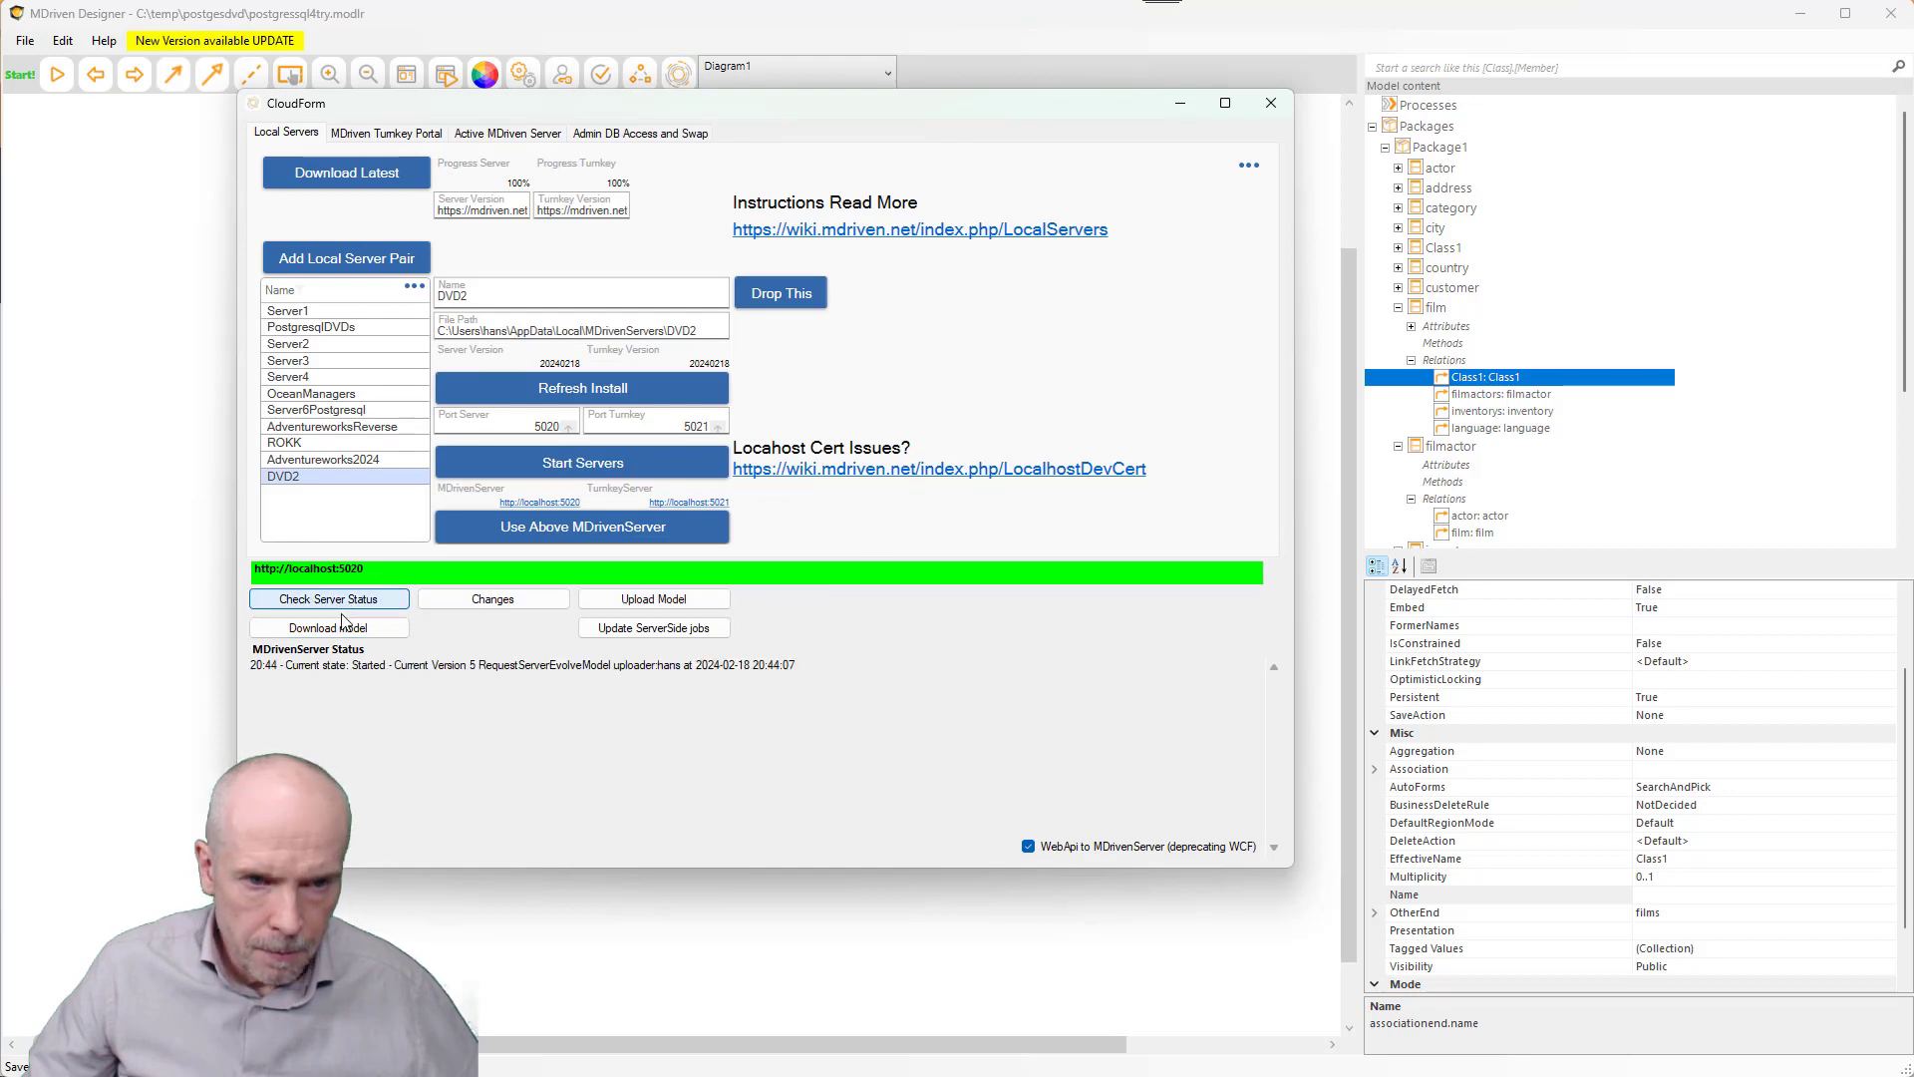
{"action": "left_click", "coordinate": [349, 603]}
{"action": "scroll", "coordinate": [435, 697], "scroll_direction": "down", "scroll_amount": 2}
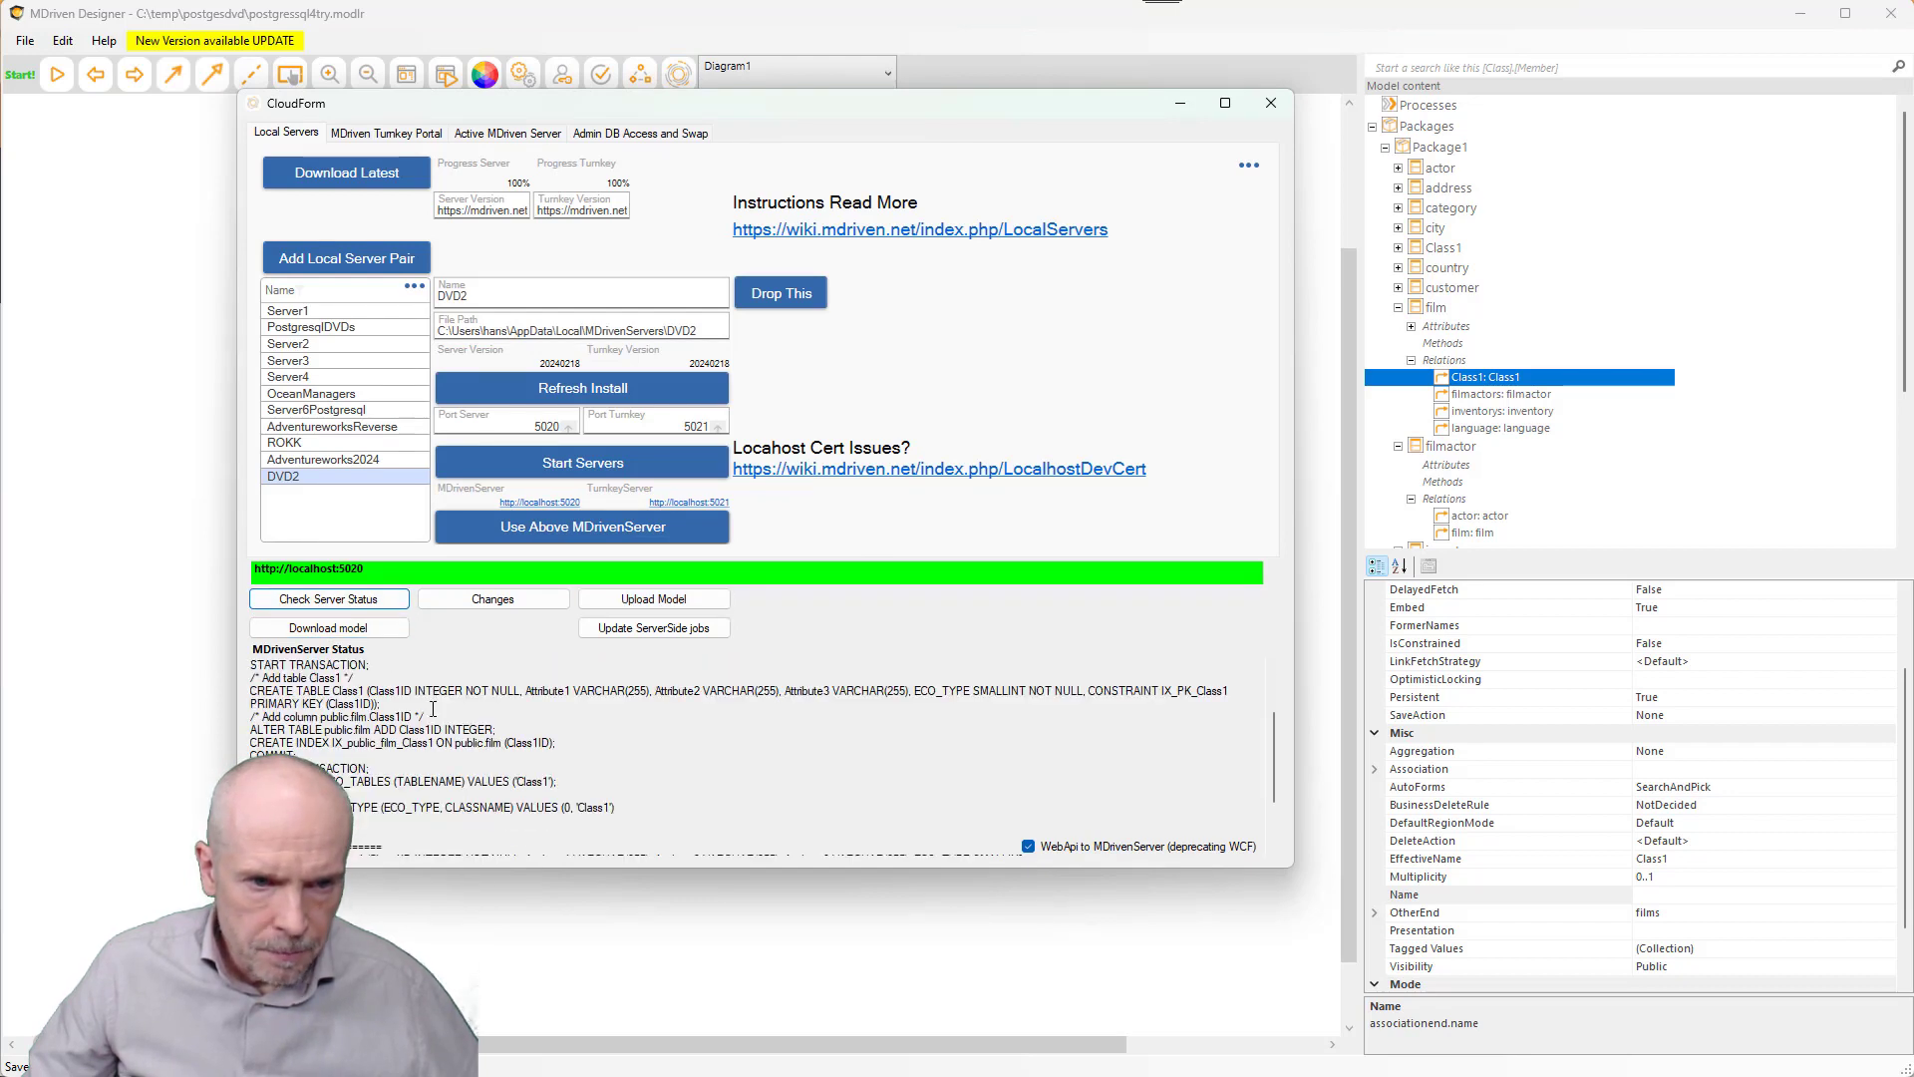
{"action": "scroll", "coordinate": [434, 708], "scroll_direction": "down", "scroll_amount": 2}
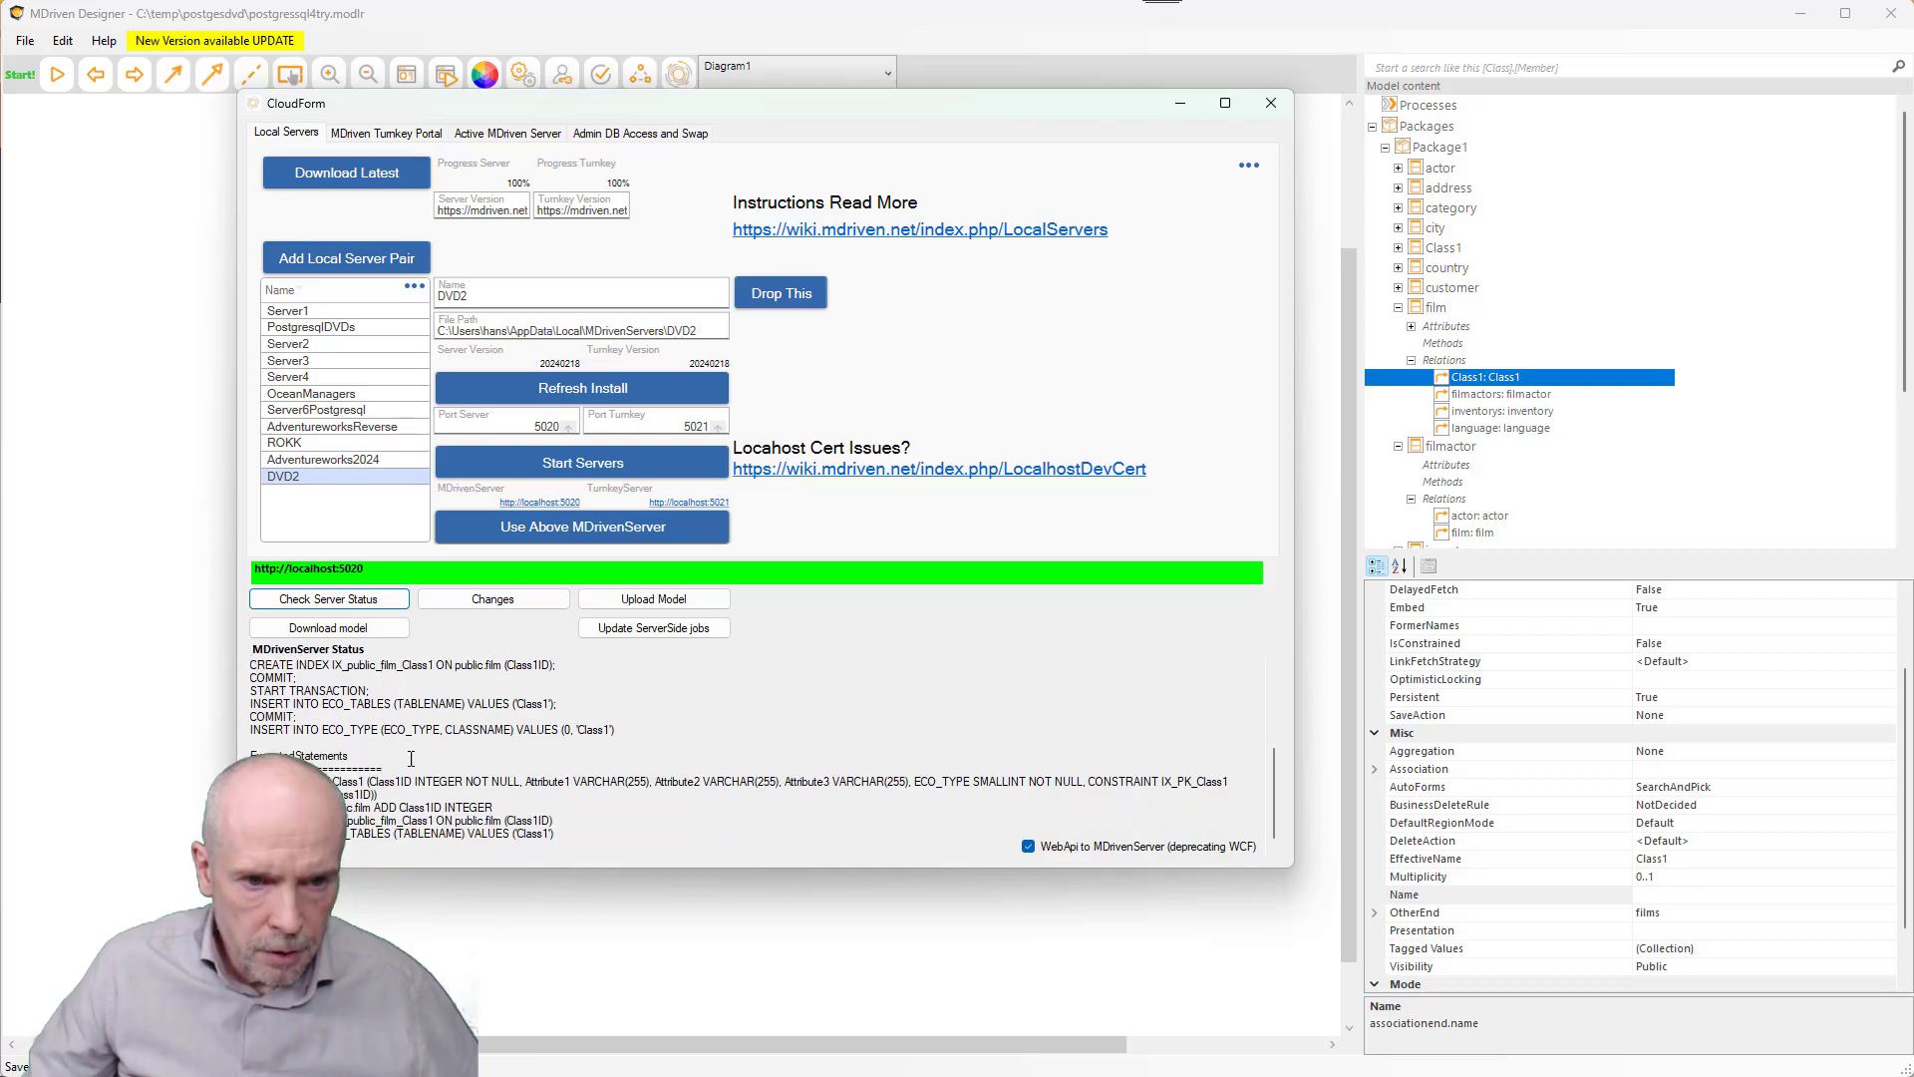
{"action": "key", "text": "alt+Tab"}
{"action": "key", "text": "alt+Tab"}
{"action": "key", "text": "alt+Tab"}
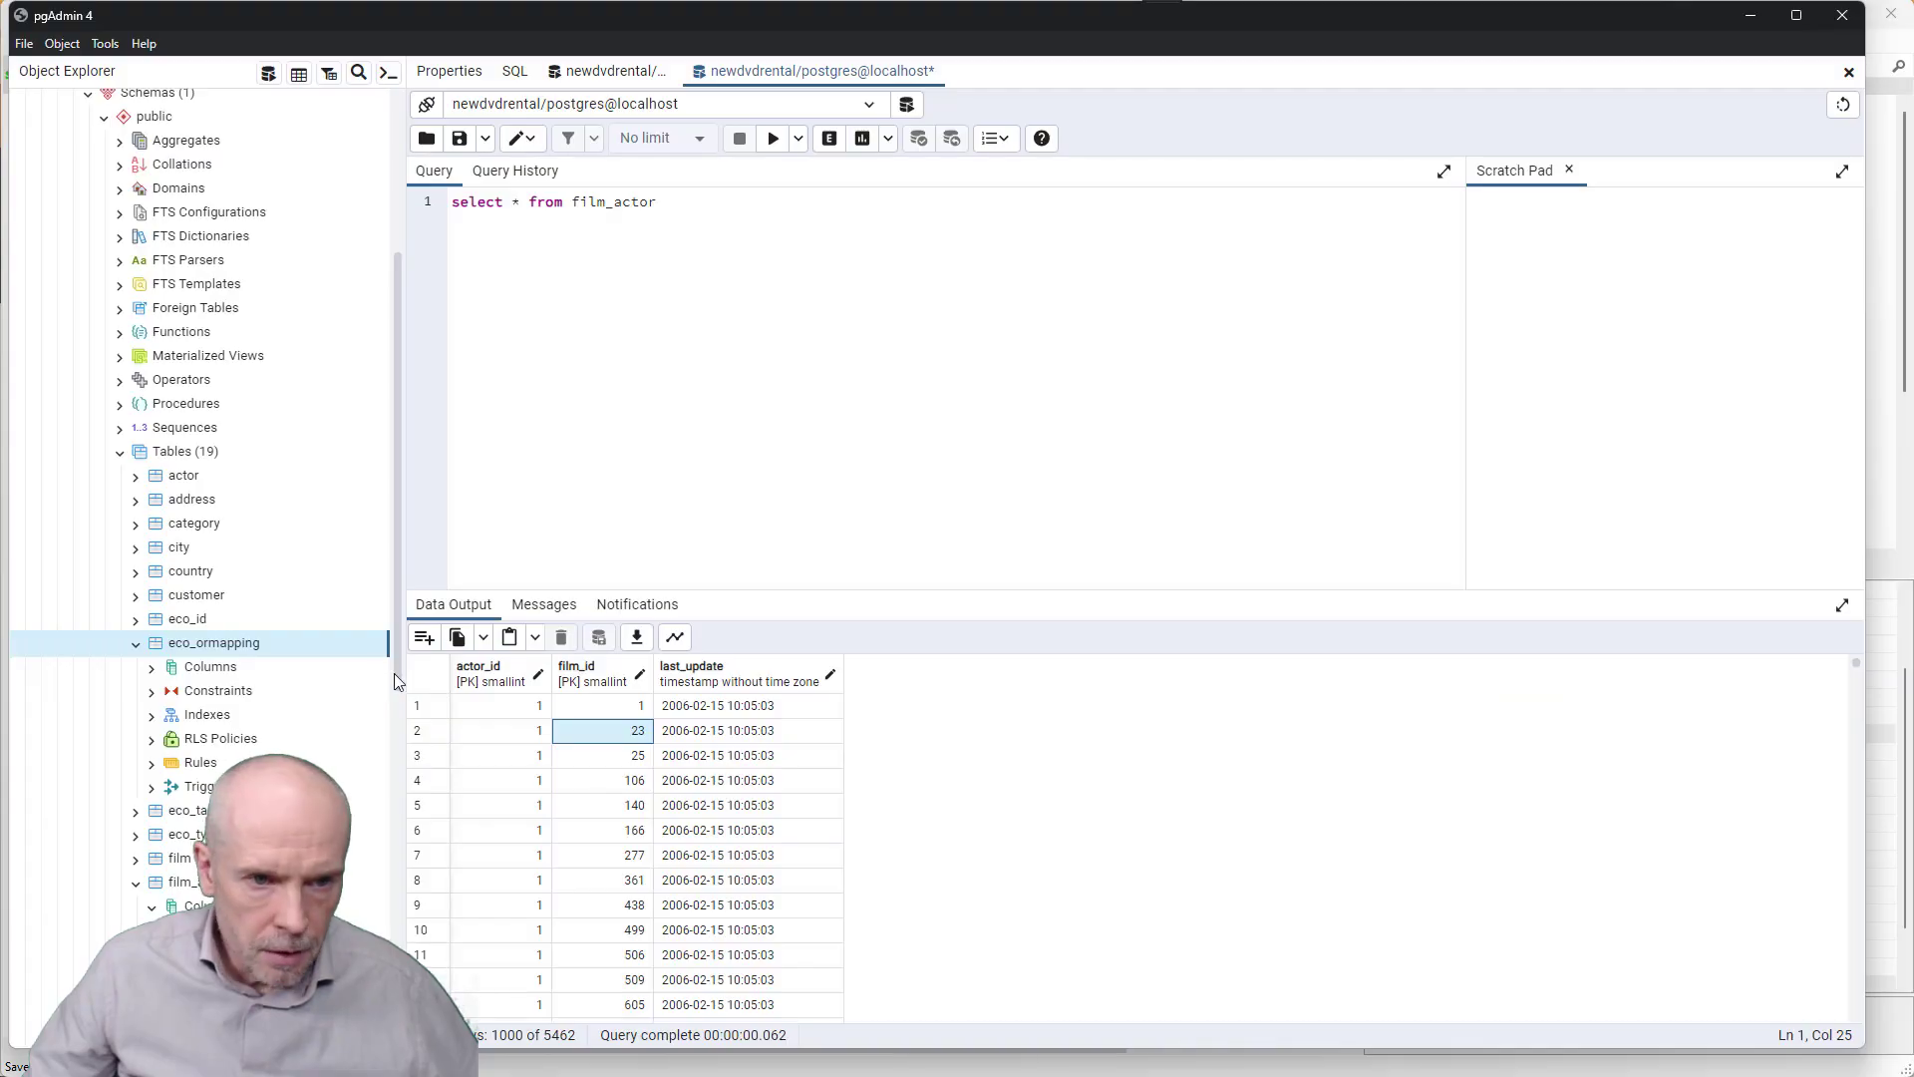
- Refresh pgAdmin's Tables list to show 20 tables, expand class1, and return to MDriven Designer
{"action": "left_click", "coordinate": [185, 450]}
{"action": "right_click", "coordinate": [180, 461]}
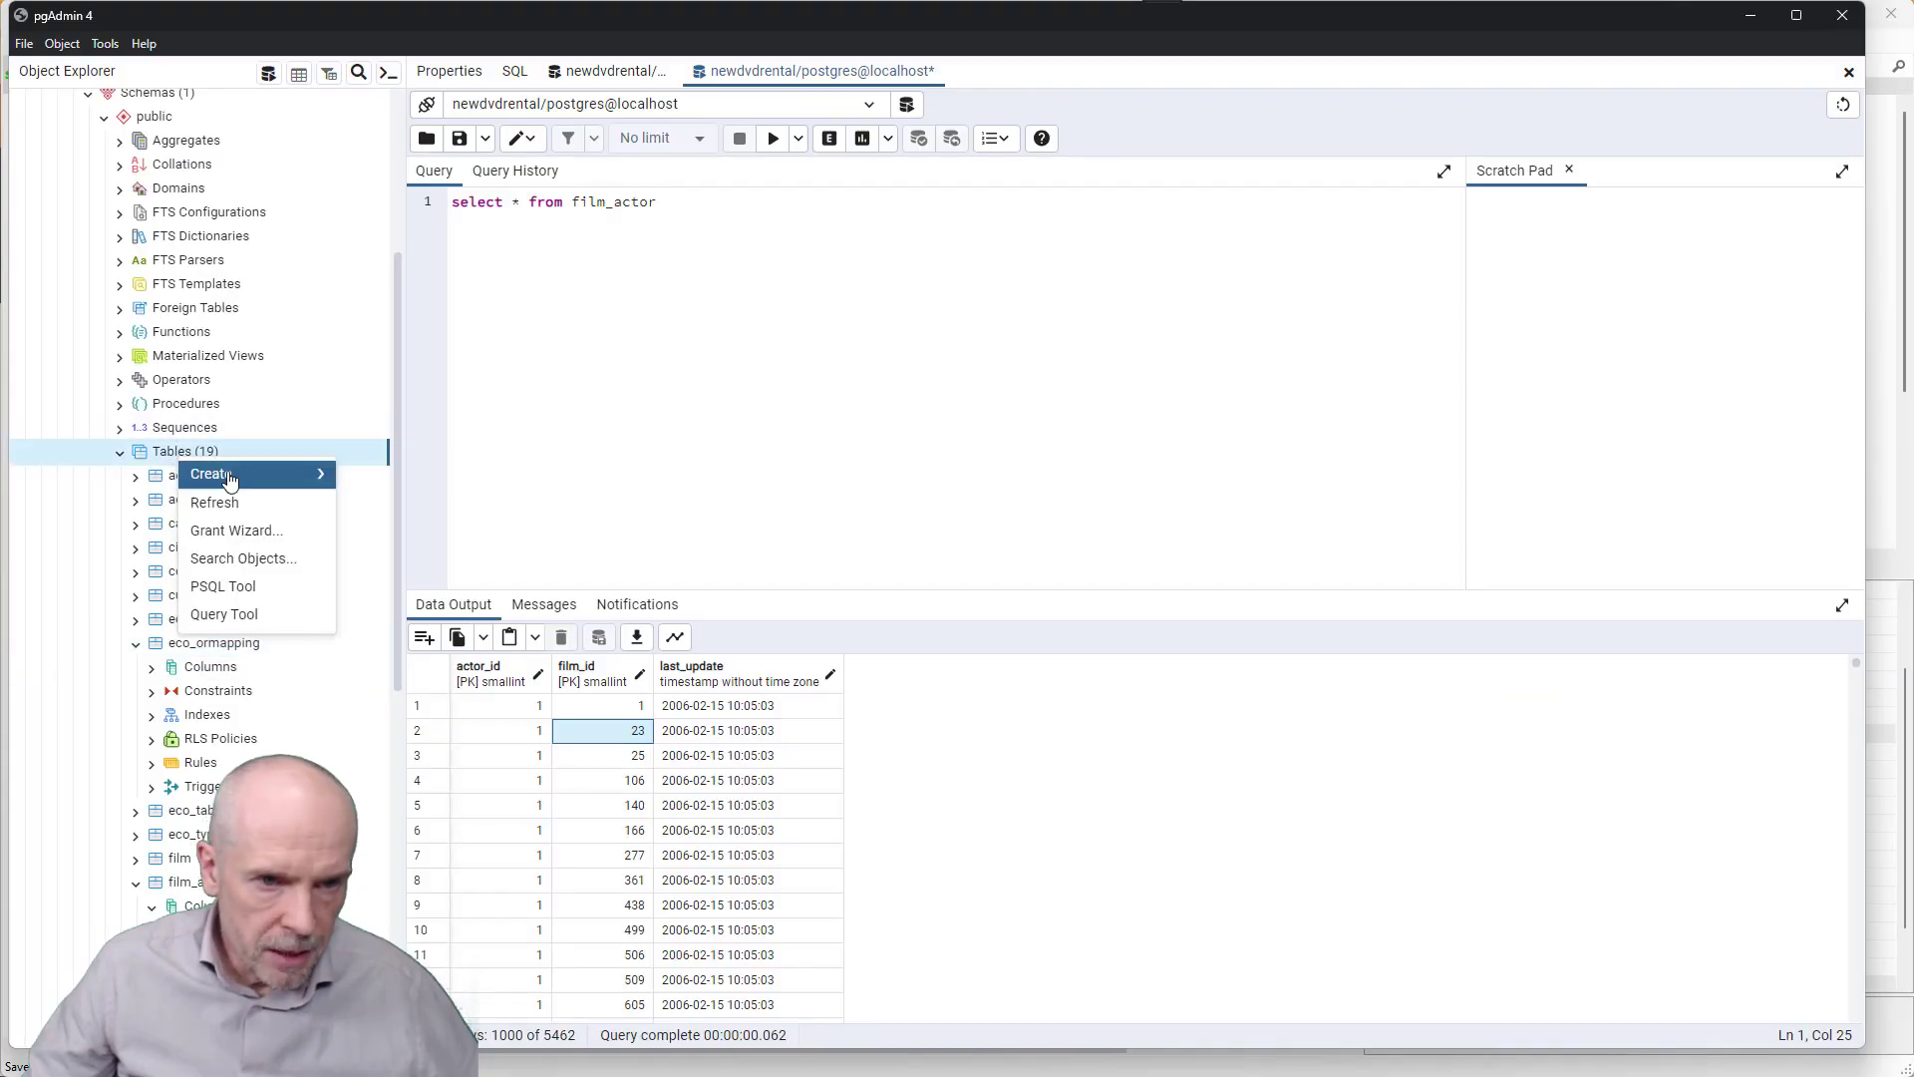
{"action": "left_click", "coordinate": [230, 513]}
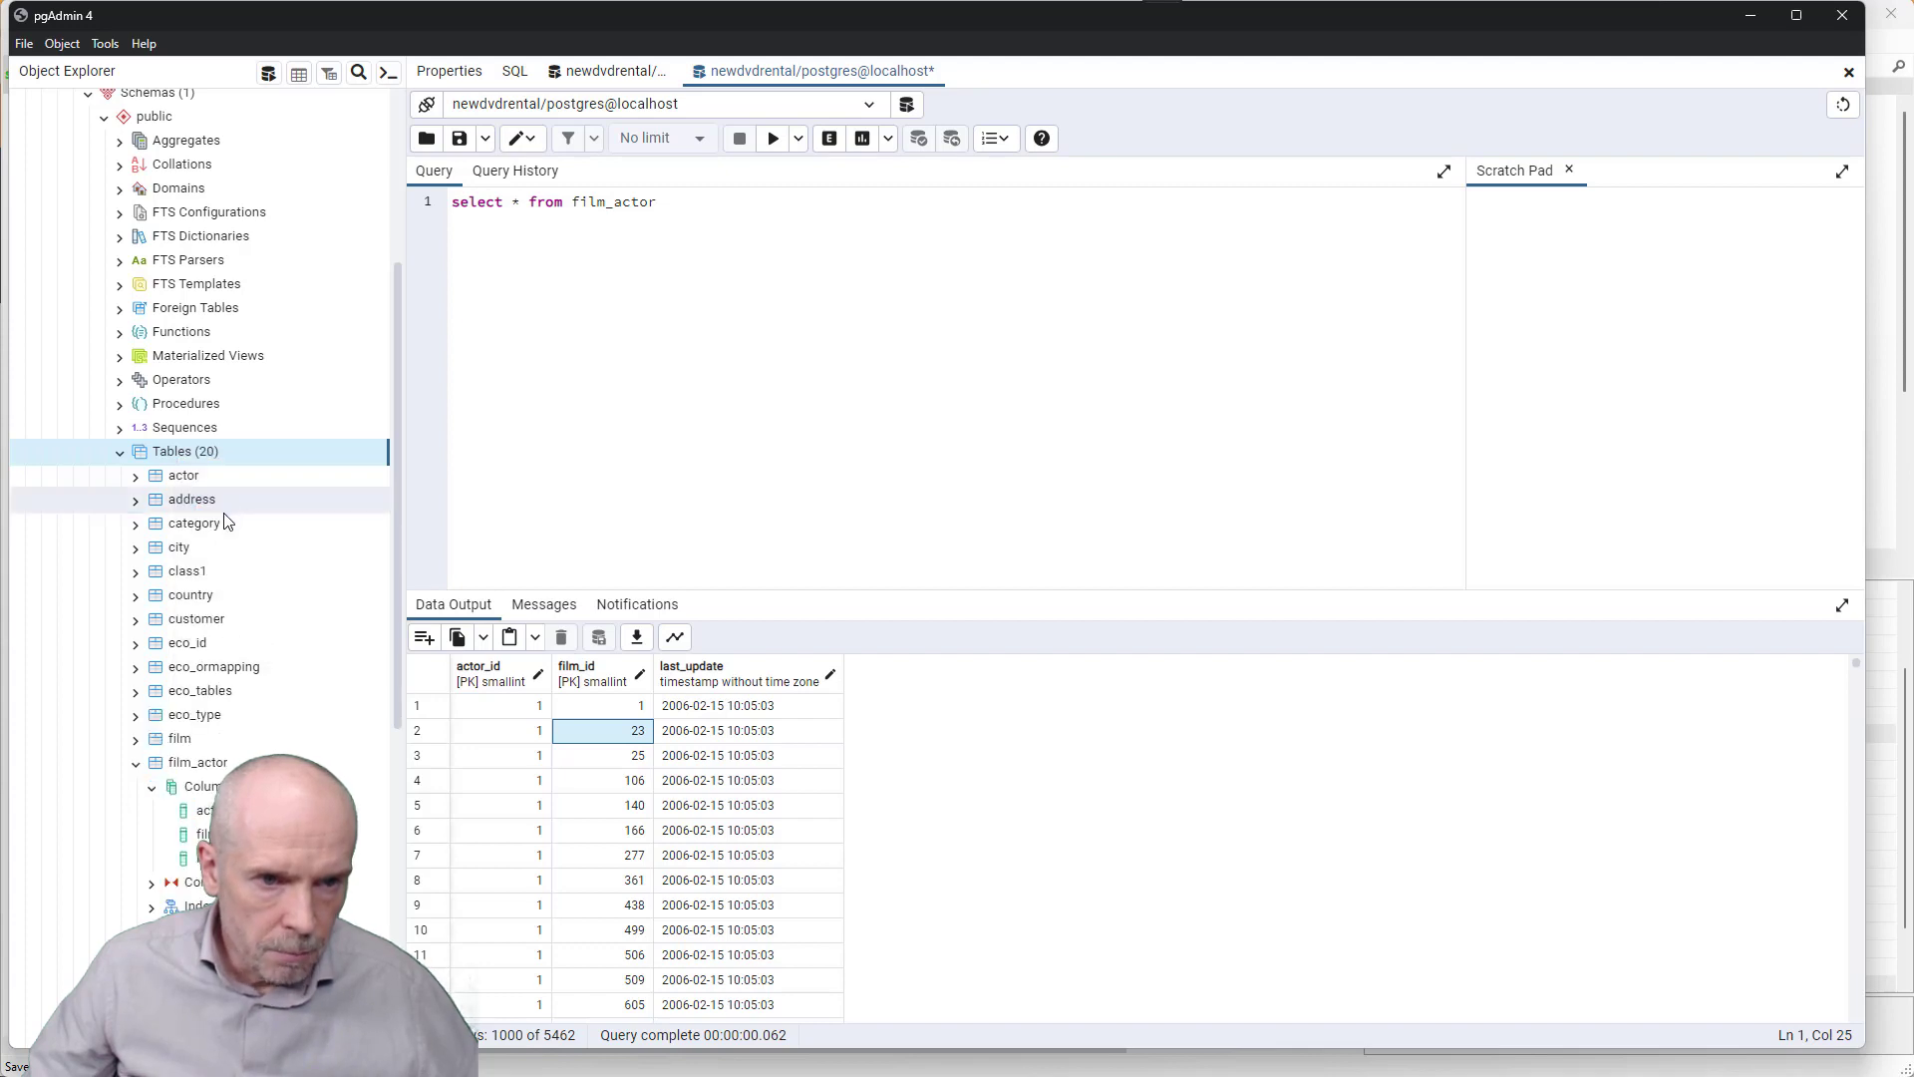
{"action": "left_click", "coordinate": [137, 575]}
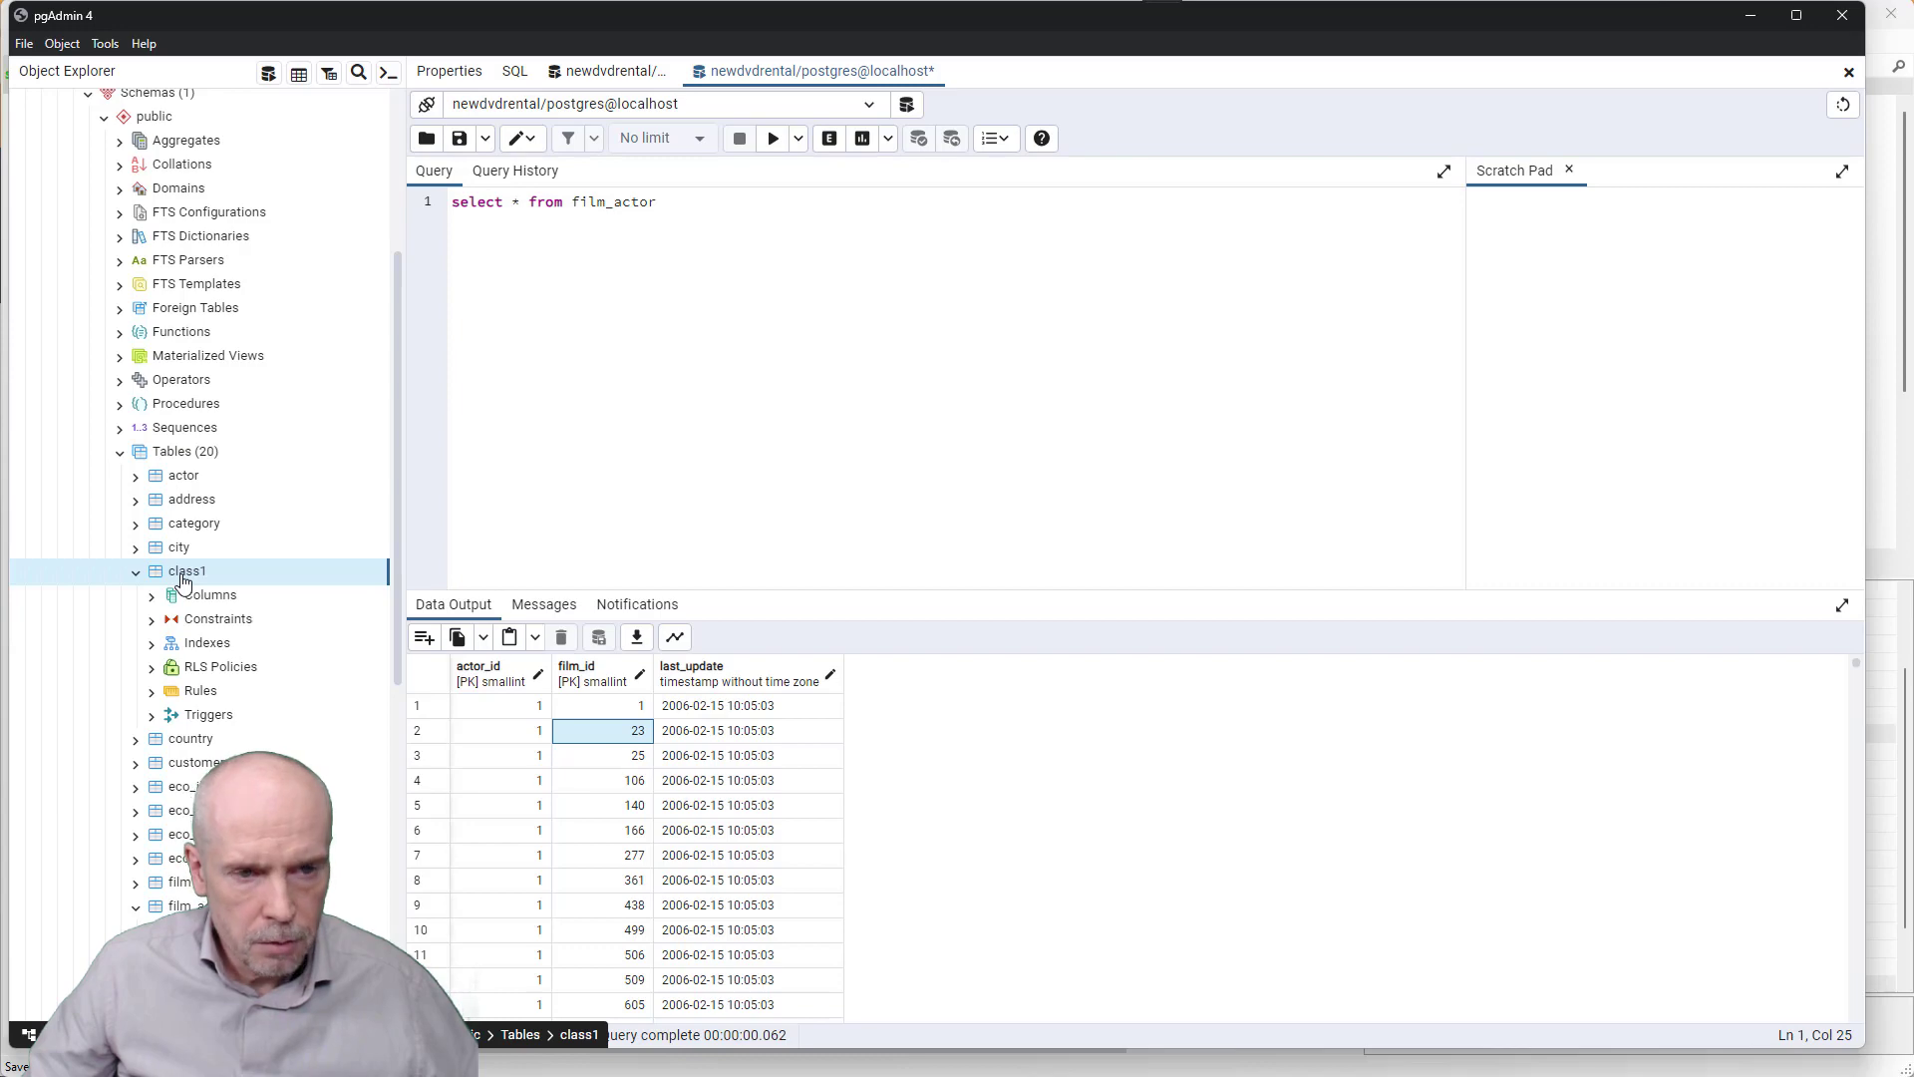
{"action": "key", "text": "alt+Tab"}
{"action": "key", "text": "alt+Tab"}
{"action": "key", "text": "alt+Tab"}
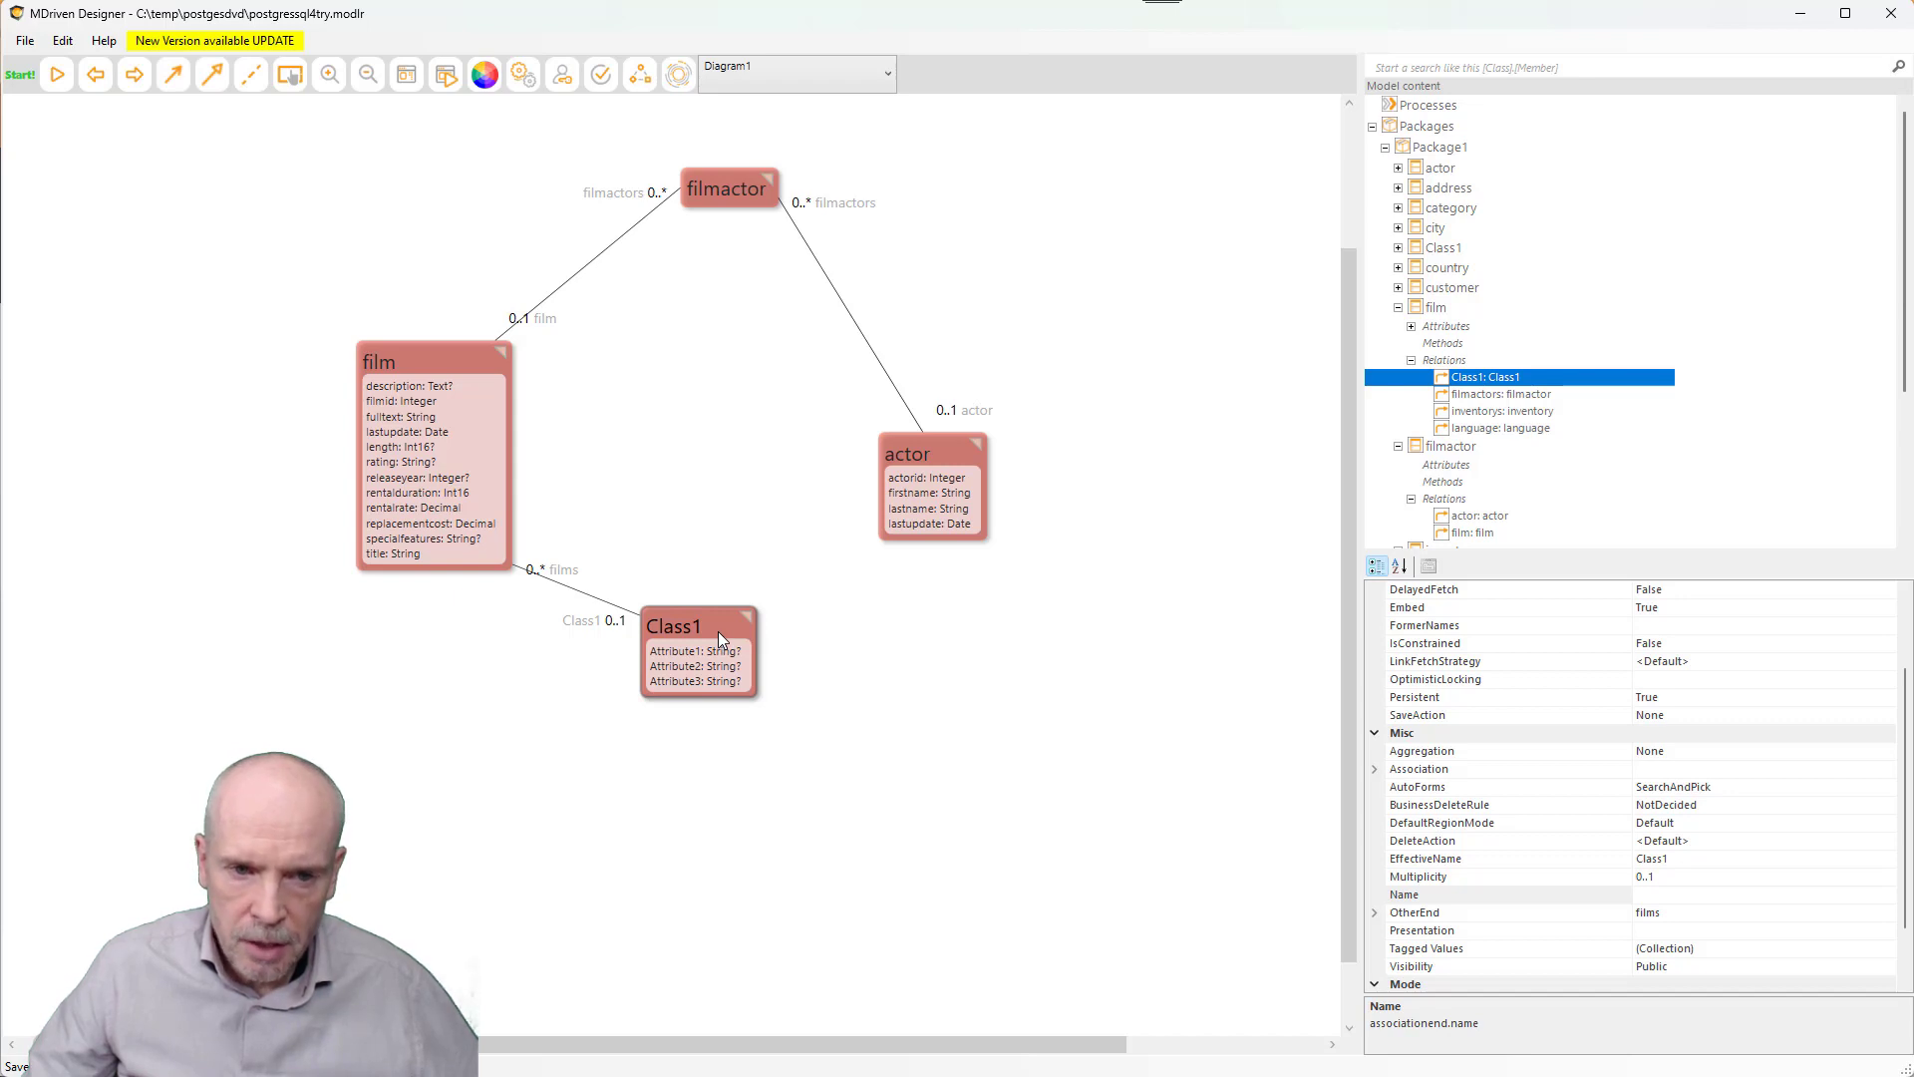
- Delete Attribute2 from Class1 and upload the revised model to the local server
{"action": "left_click", "coordinate": [713, 666]}
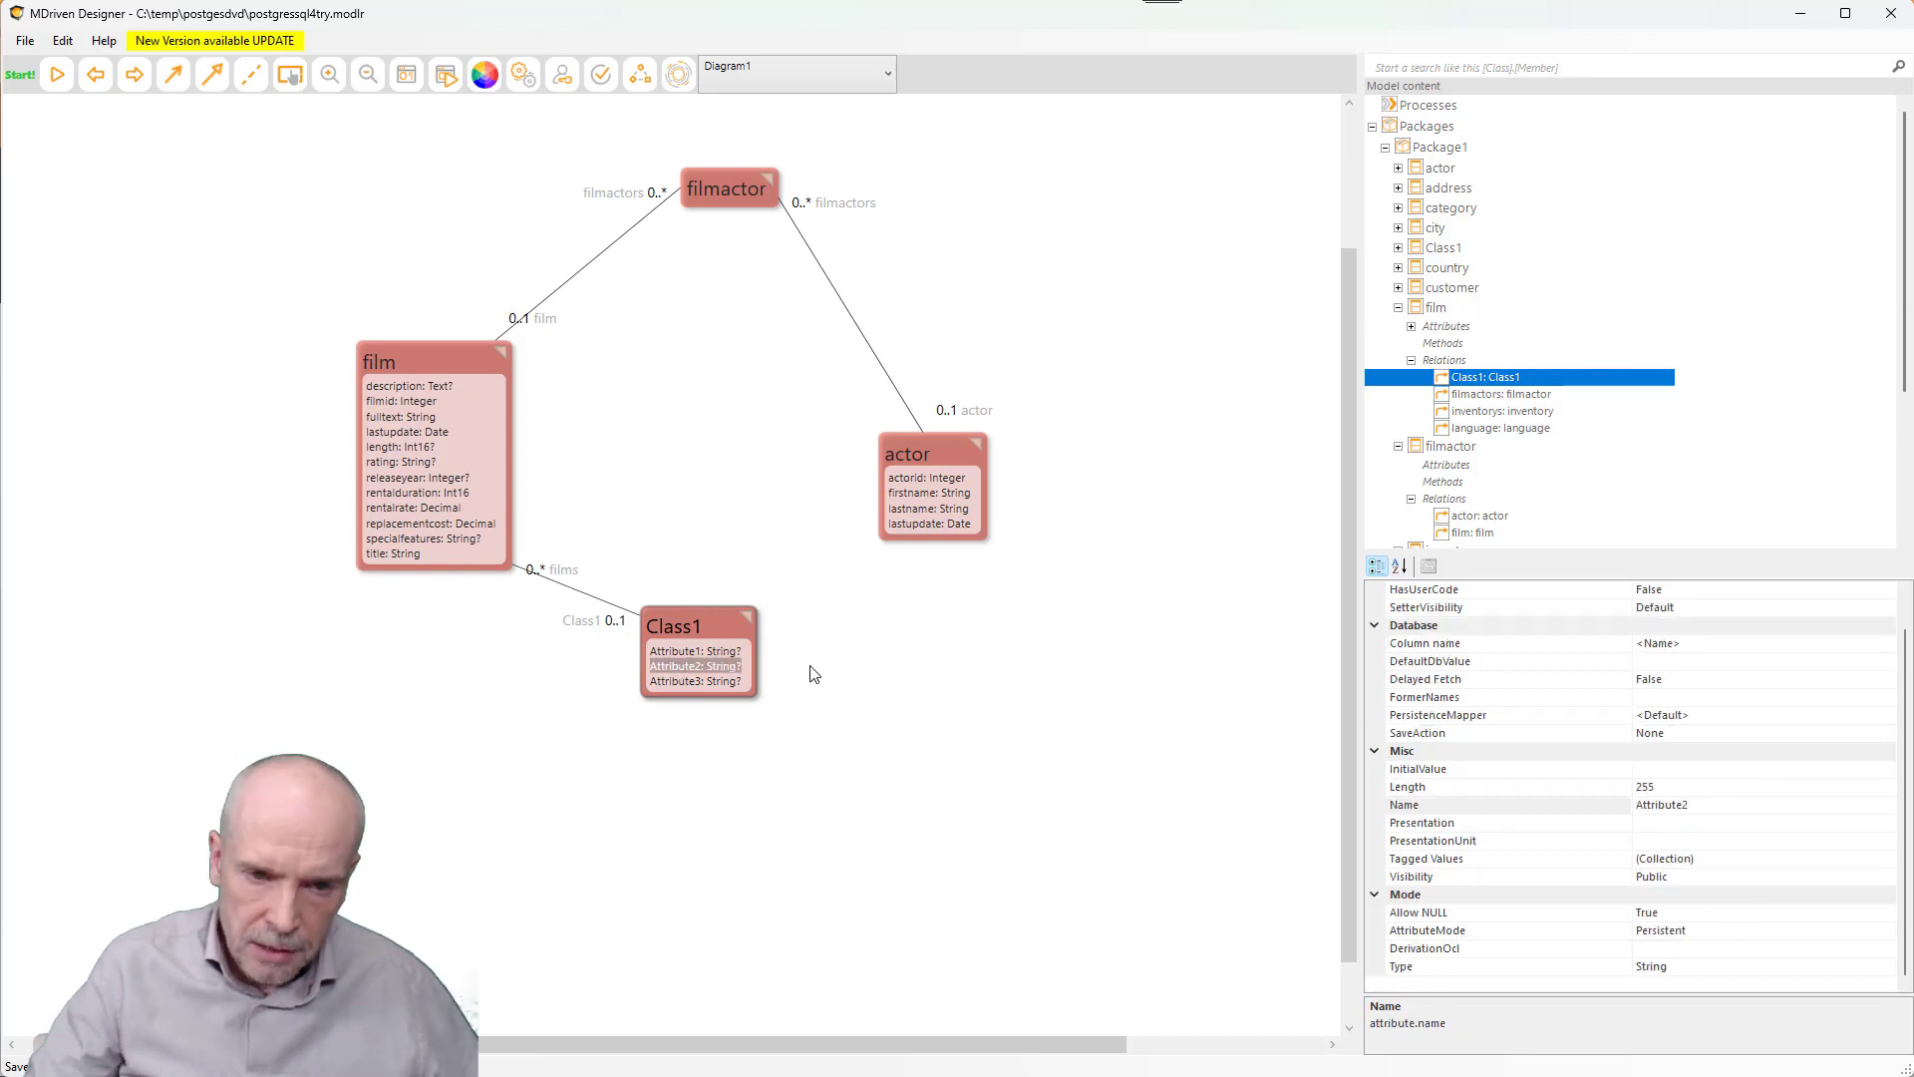
{"action": "key", "text": "Delete"}
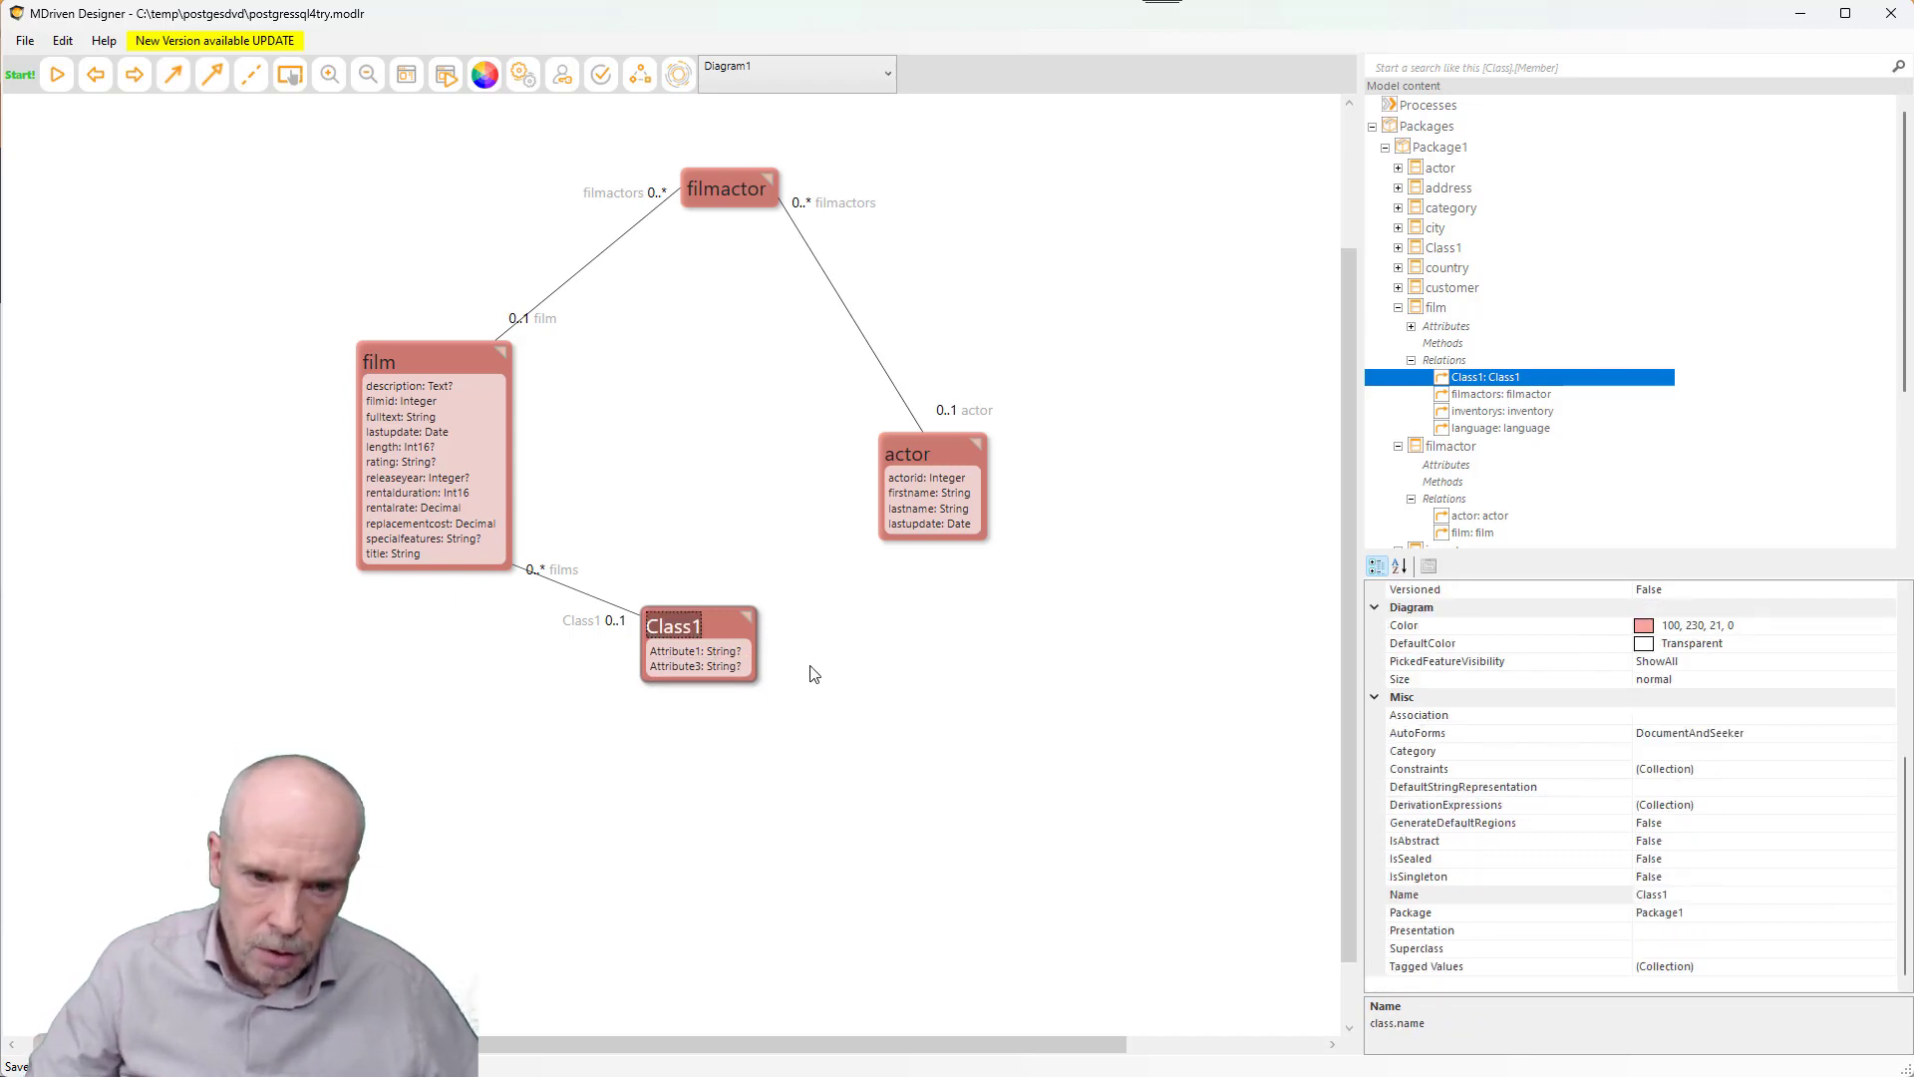
{"action": "left_click", "coordinate": [691, 78]}
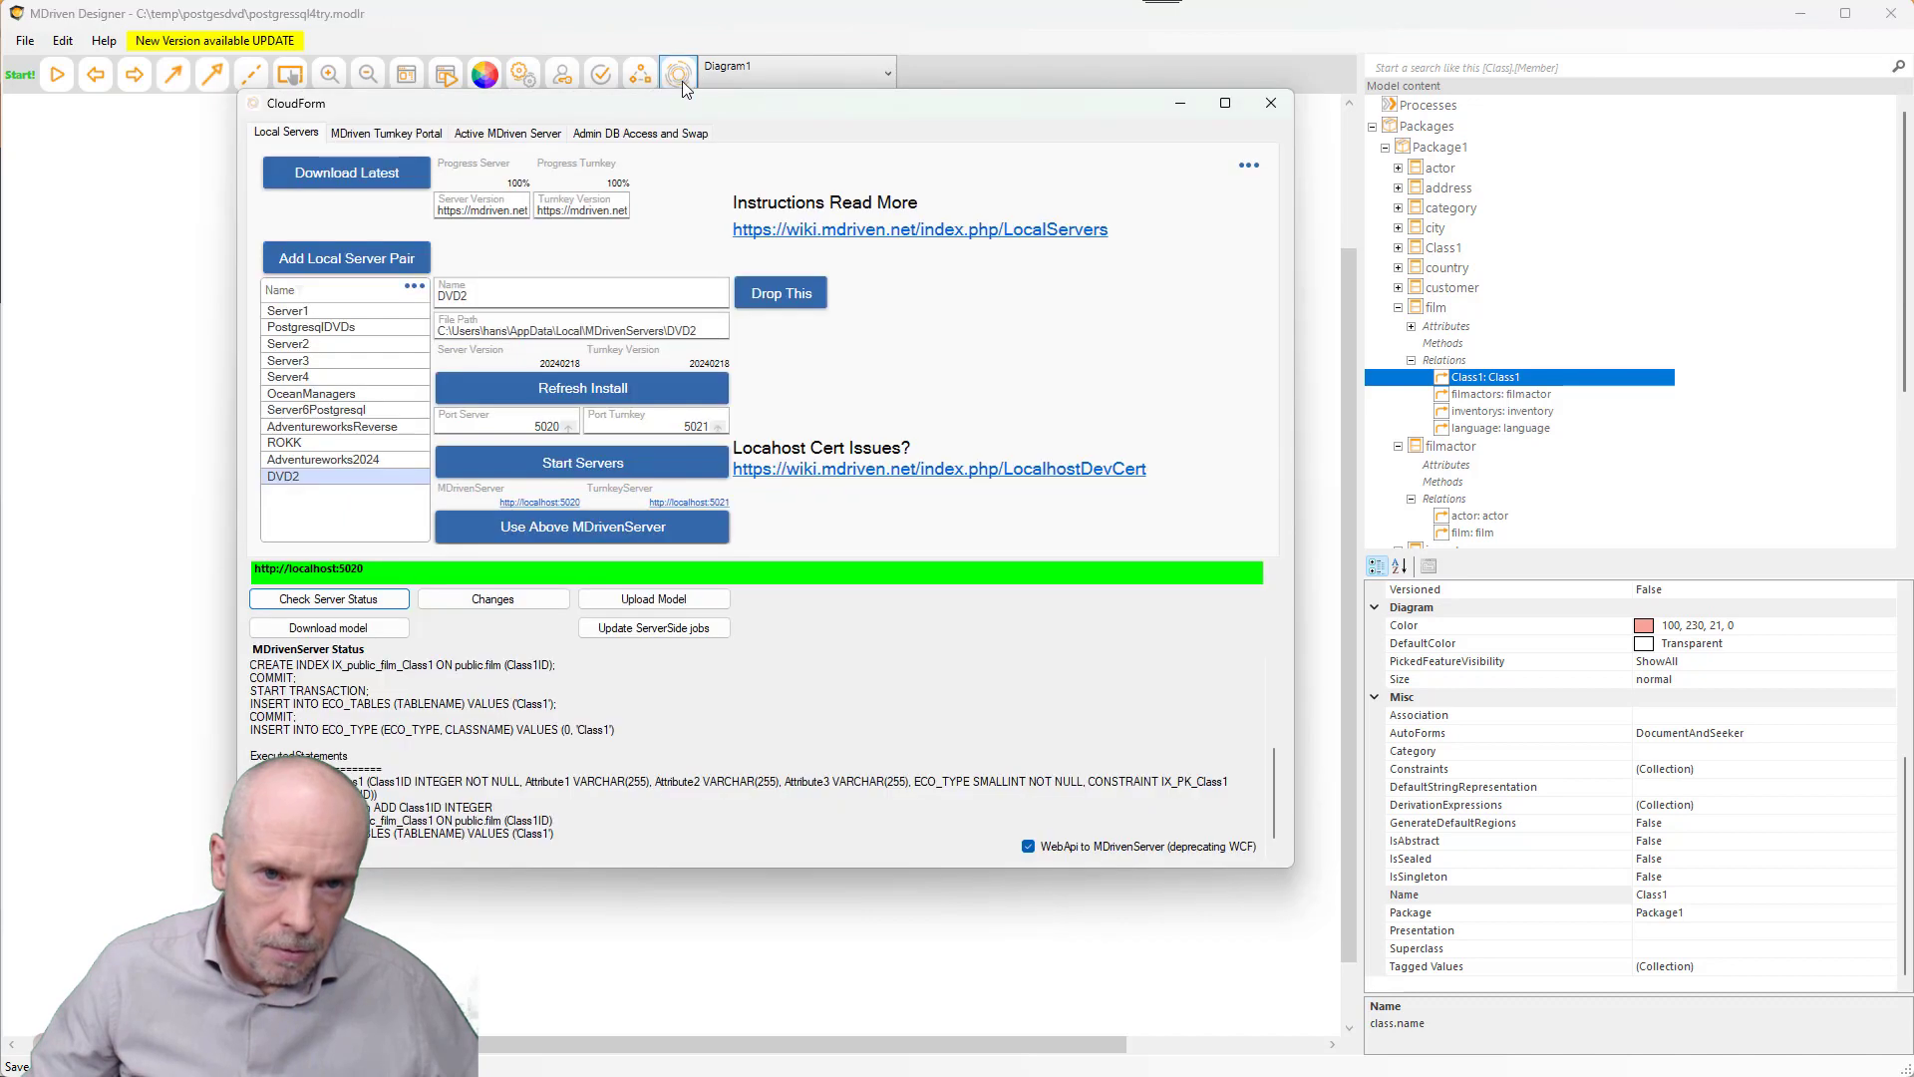
{"action": "left_click", "coordinate": [663, 602]}
- Check the server status for the evolve result, then bring pgAdmin 4 forward
{"action": "left_click", "coordinate": [339, 601]}
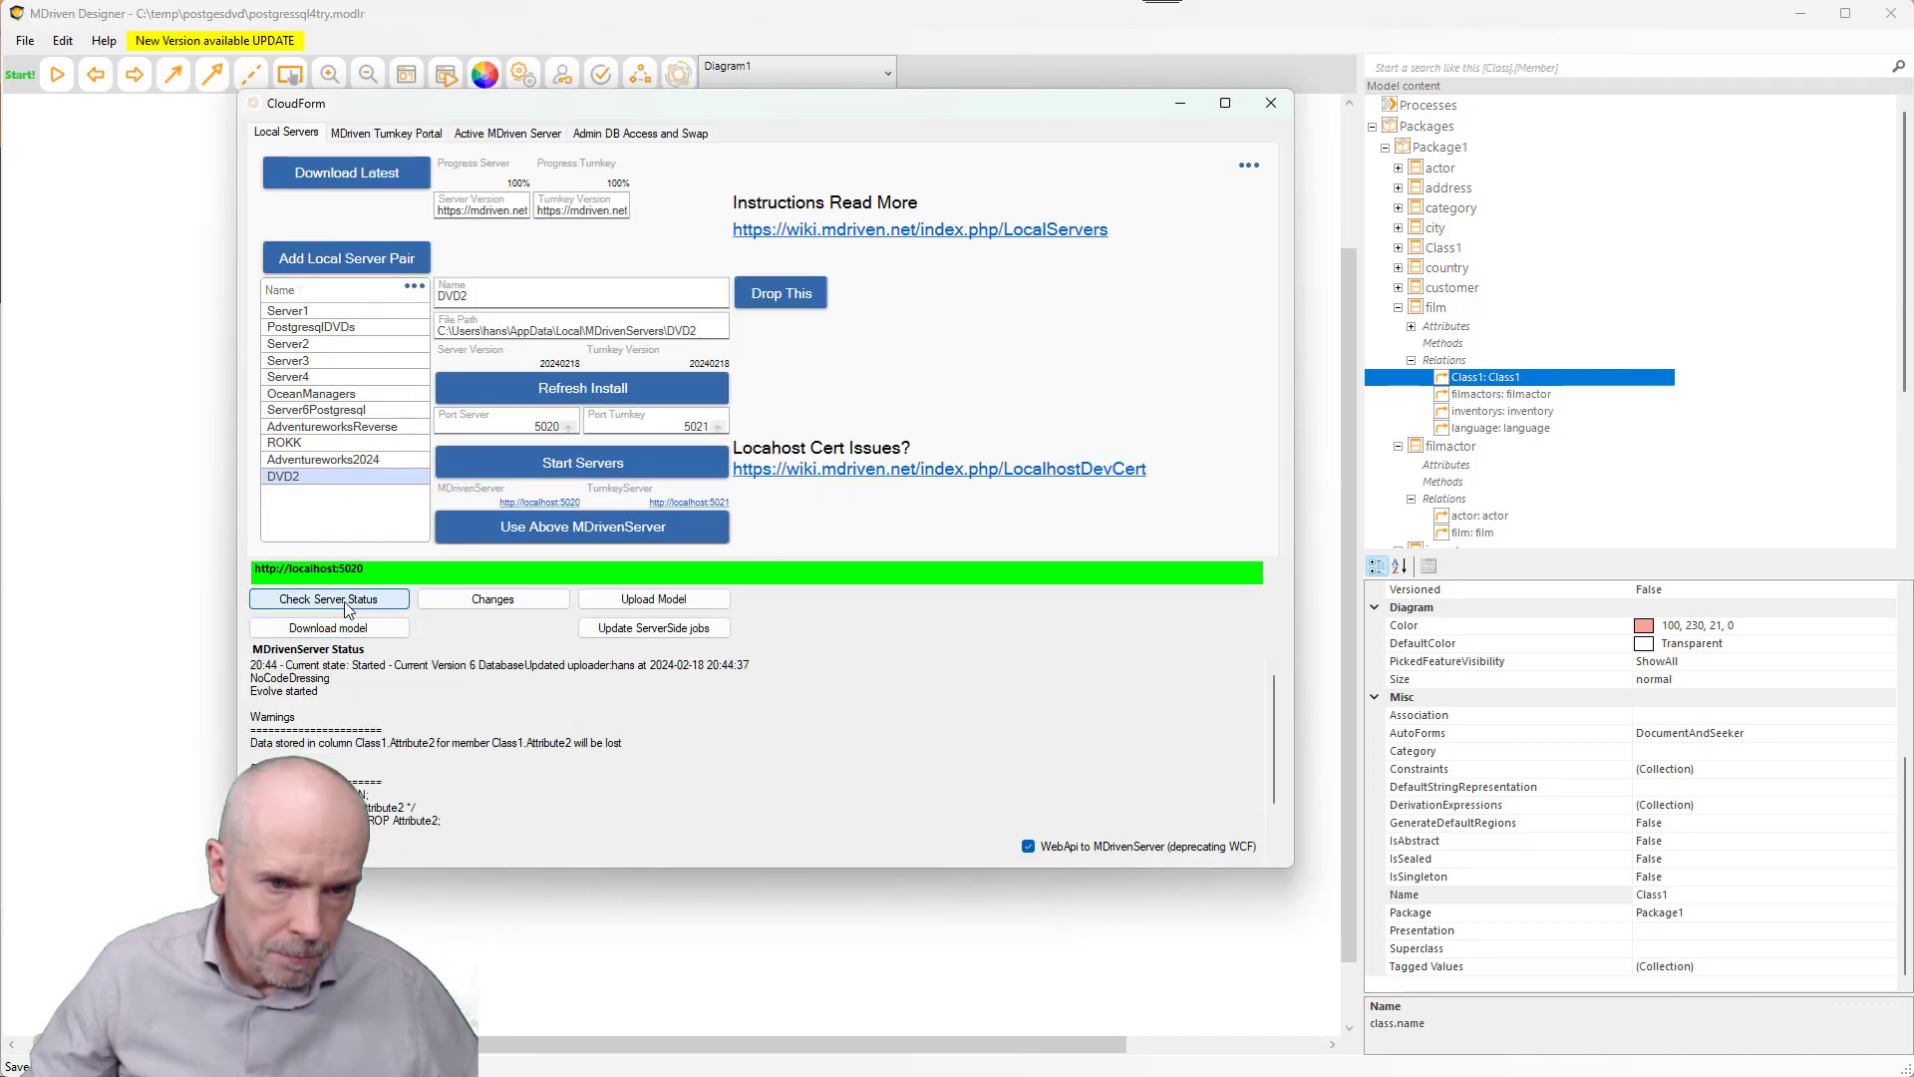
{"action": "scroll", "coordinate": [404, 797], "scroll_direction": "down", "scroll_amount": 1}
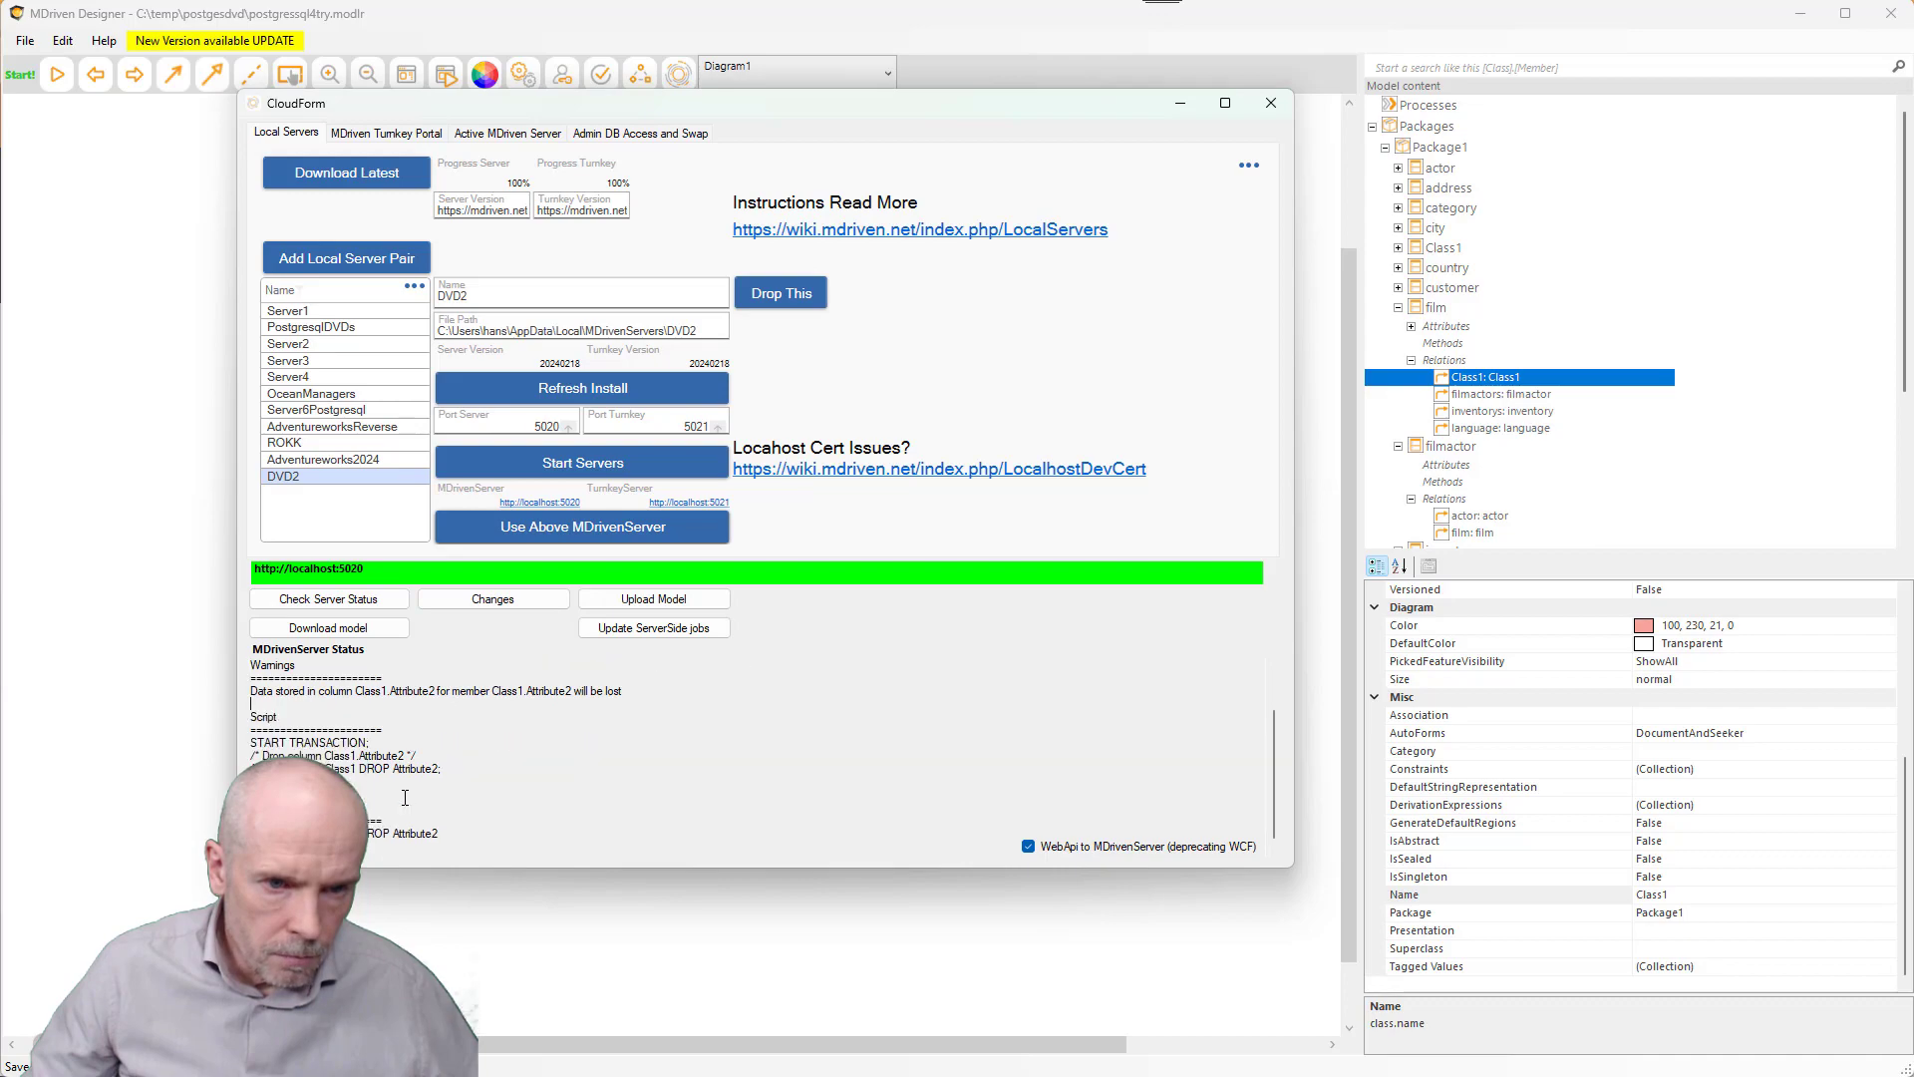
{"action": "key", "text": "alt+Tab"}
{"action": "left_click", "coordinate": [428, 788]}
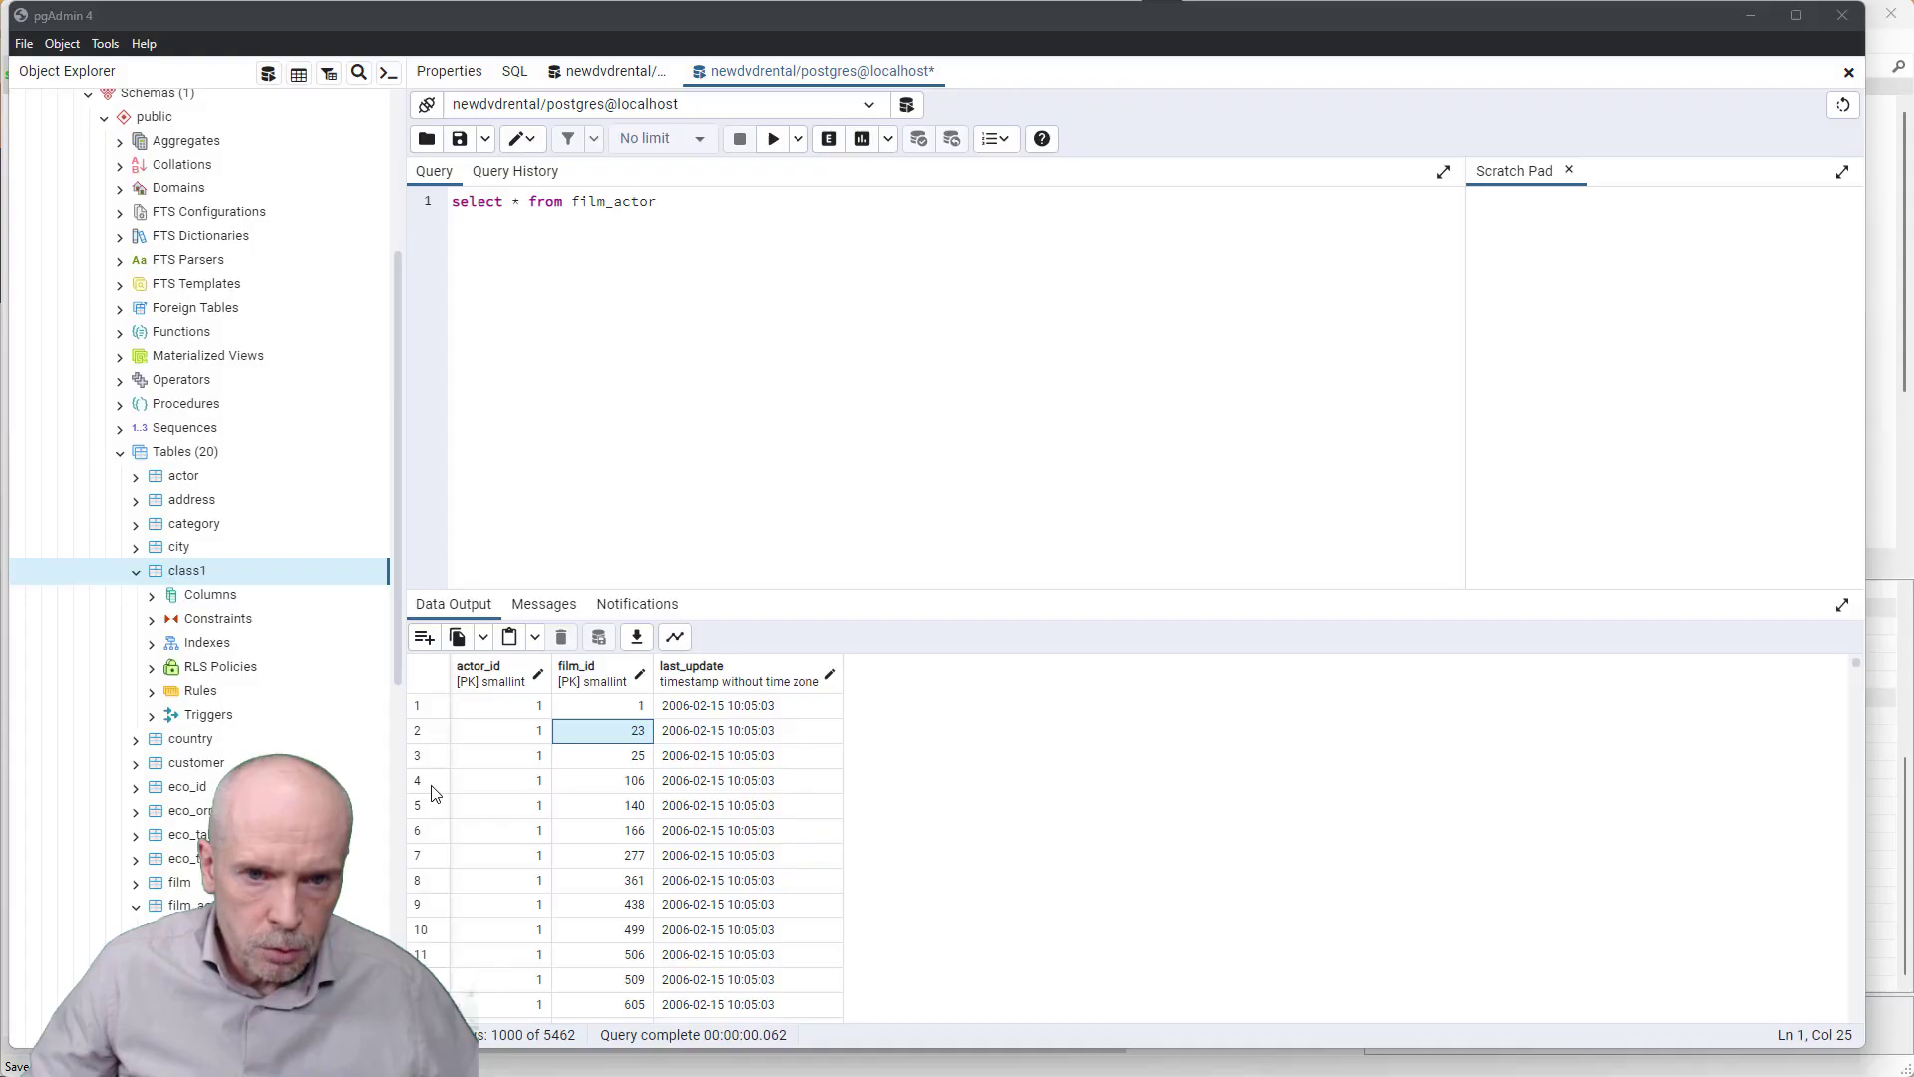
- Show class1's columns: class1id, attribute1, attribute3, eco_type. Then return to MDriven Designer
{"action": "scroll", "coordinate": [194, 797], "scroll_direction": "down", "scroll_amount": 2}
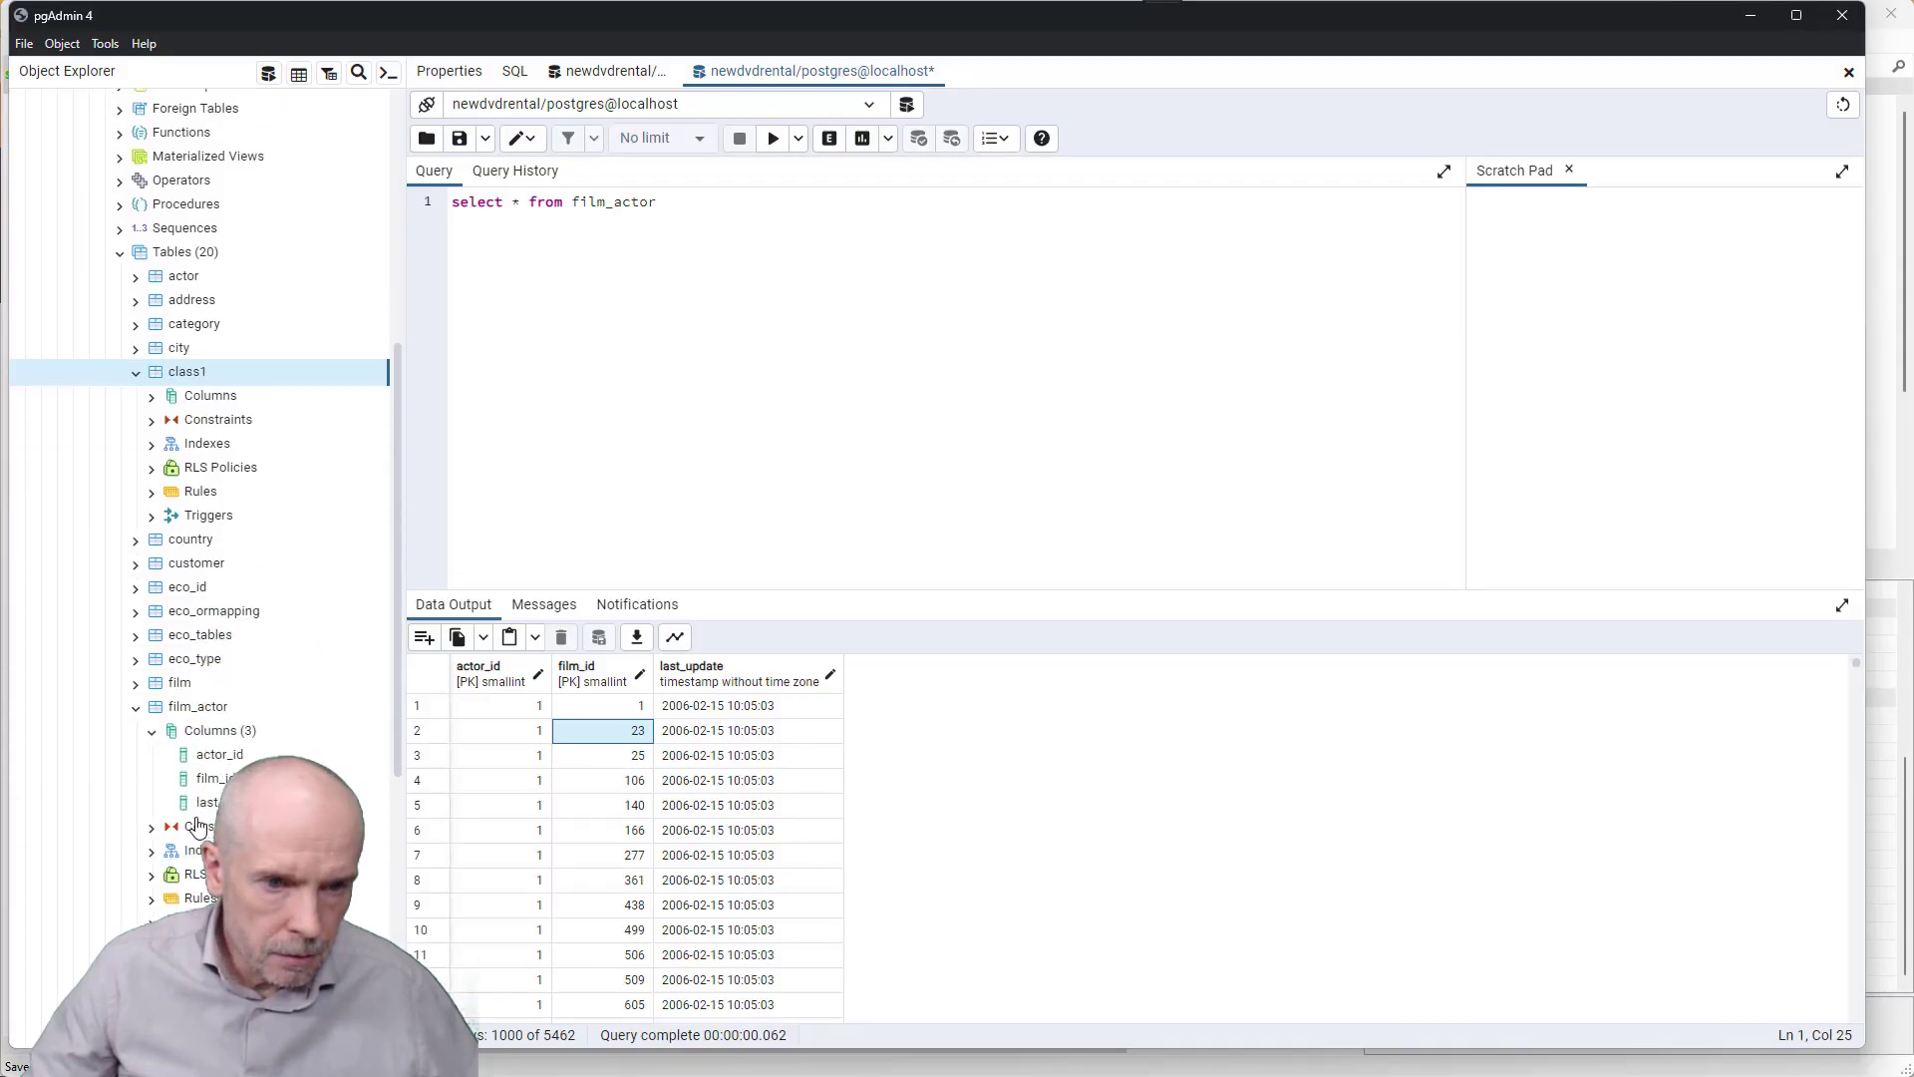
{"action": "left_click", "coordinate": [156, 398]}
{"action": "left_click", "coordinate": [154, 399]}
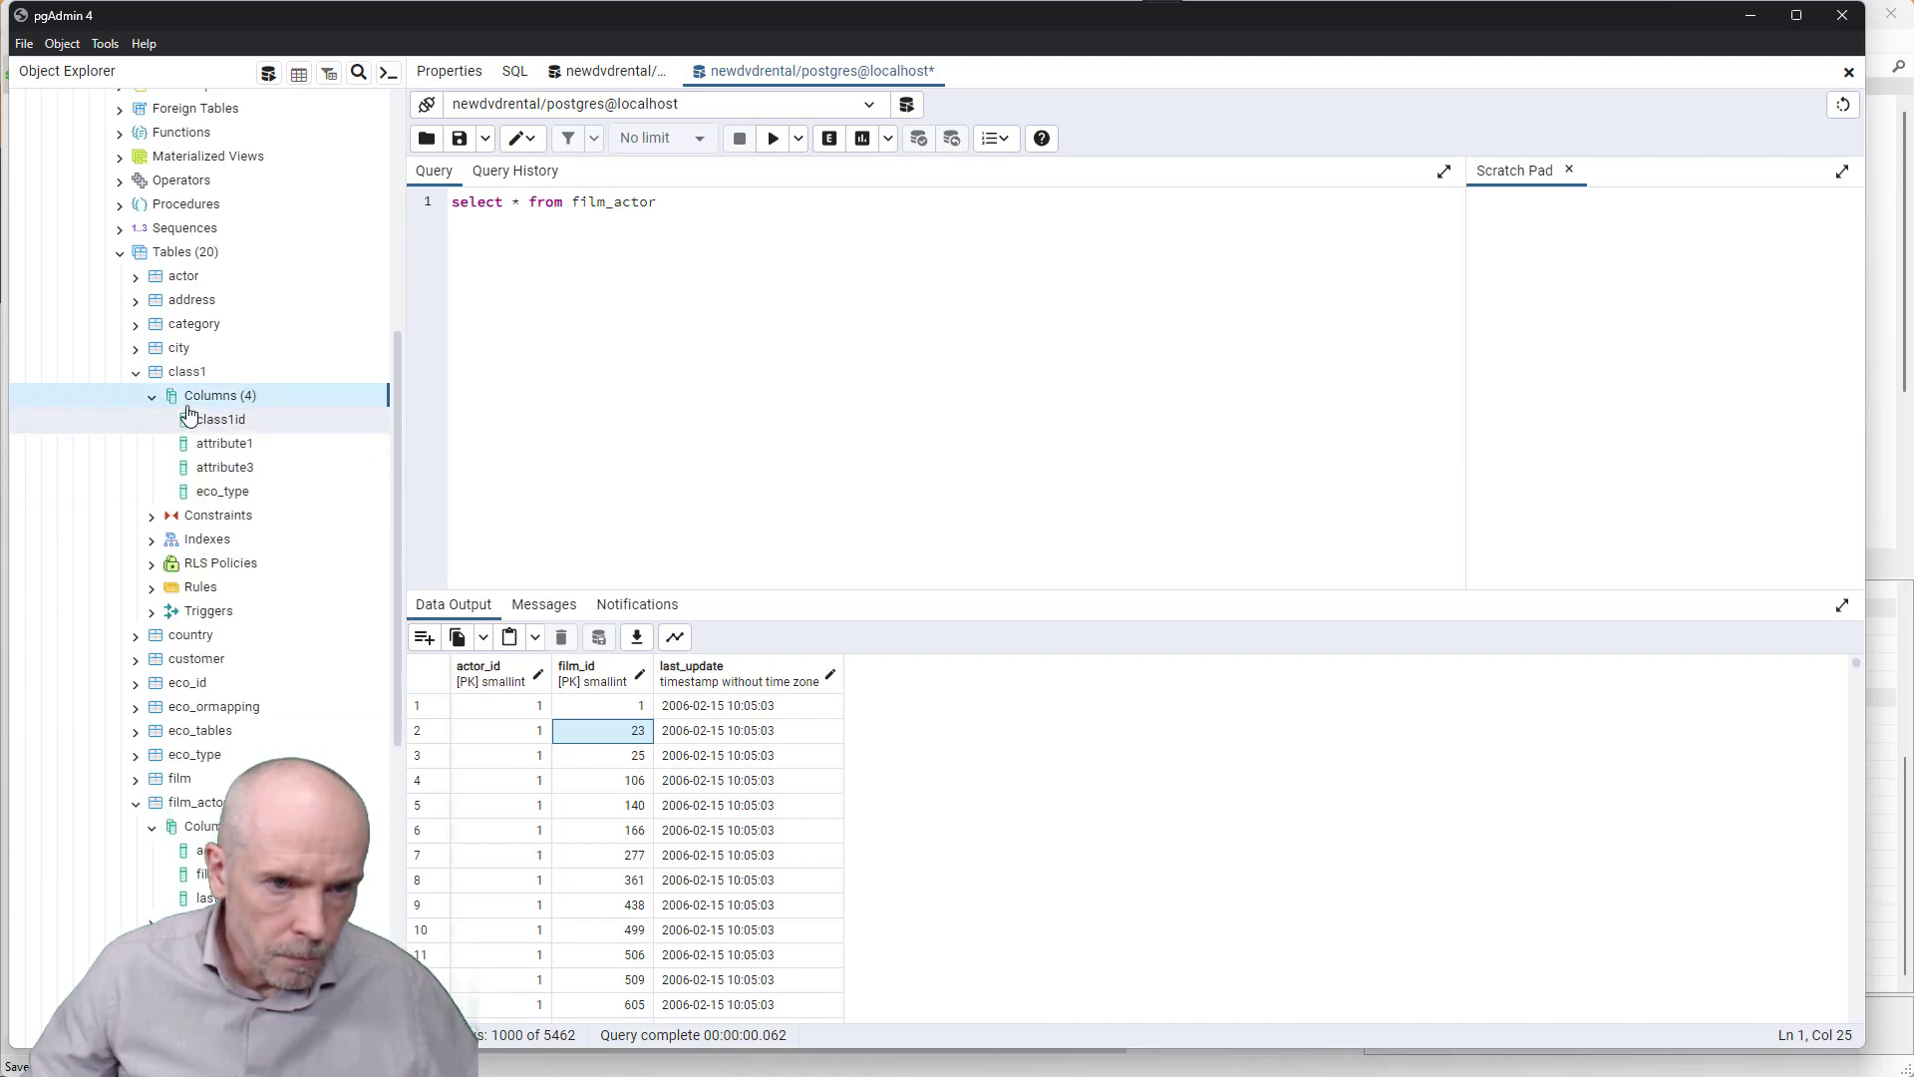
{"action": "key", "text": "alt+Tab"}
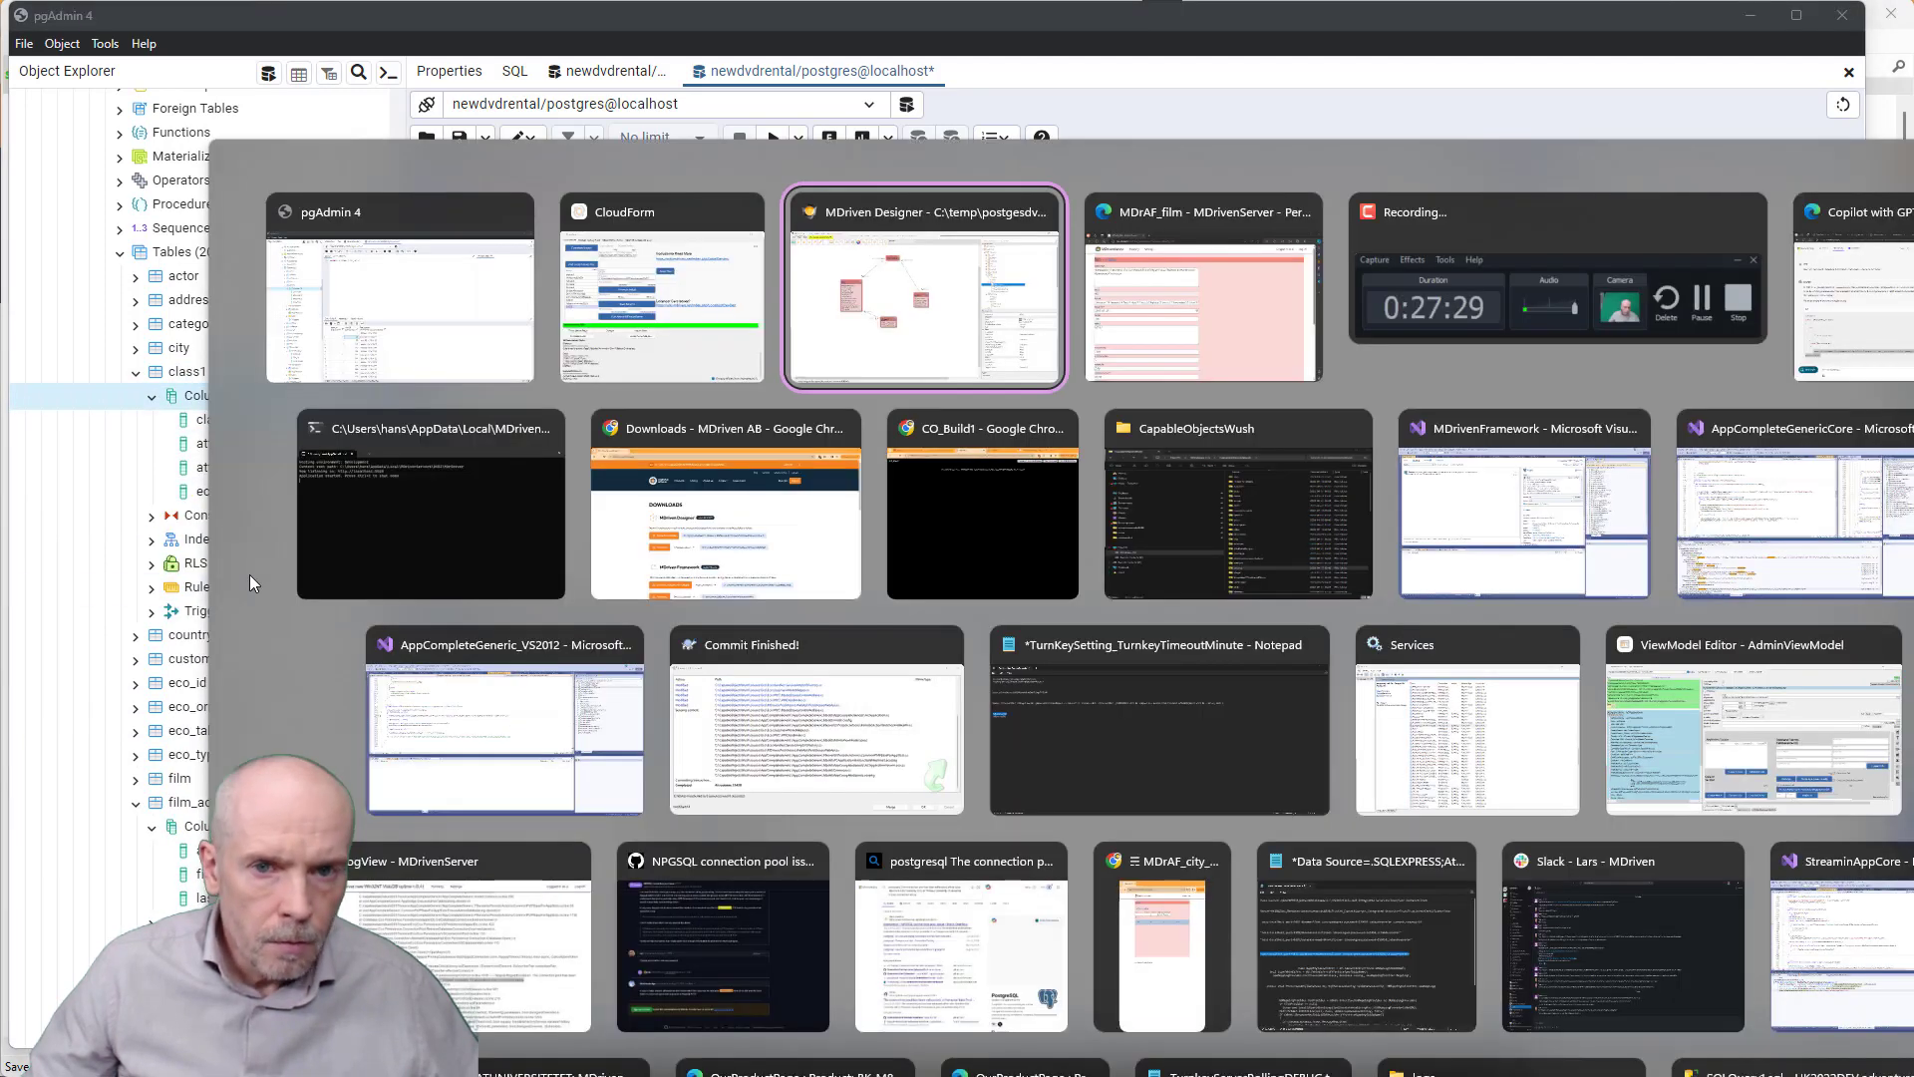